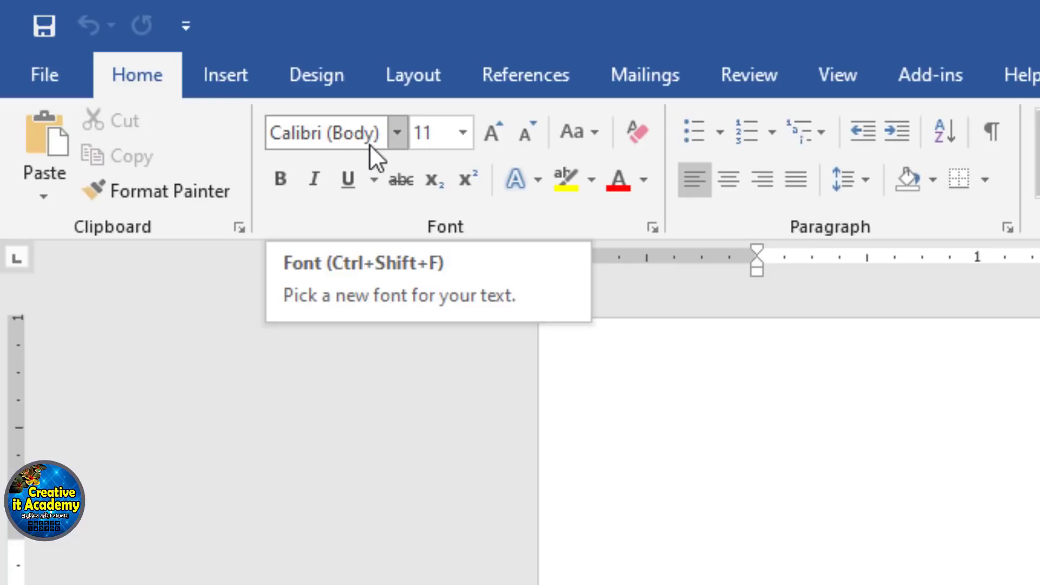
pyautogui.click(399, 132)
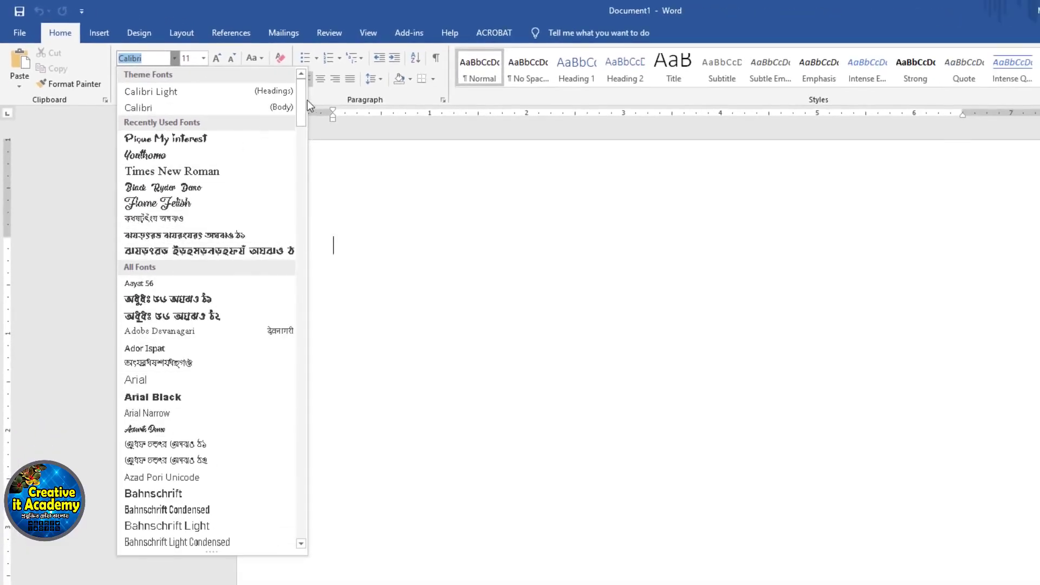
pyautogui.moveTo(300, 100)
pyautogui.mouseDown()
pyautogui.moveTo(298, 466)
pyautogui.moveTo(302, 92)
pyautogui.mouseUp()
pyautogui.click(300, 75)
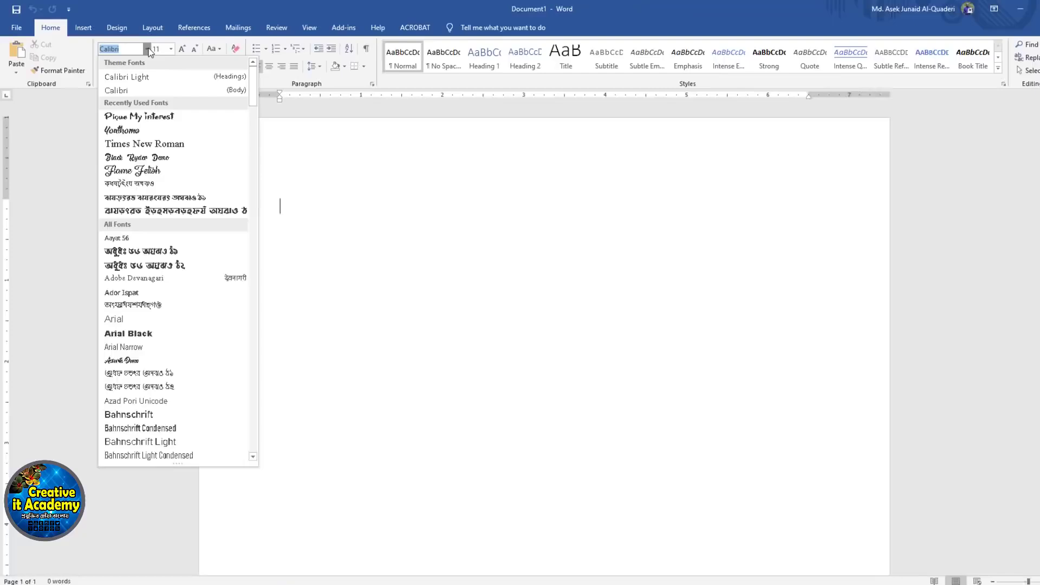
pyautogui.click(174, 58)
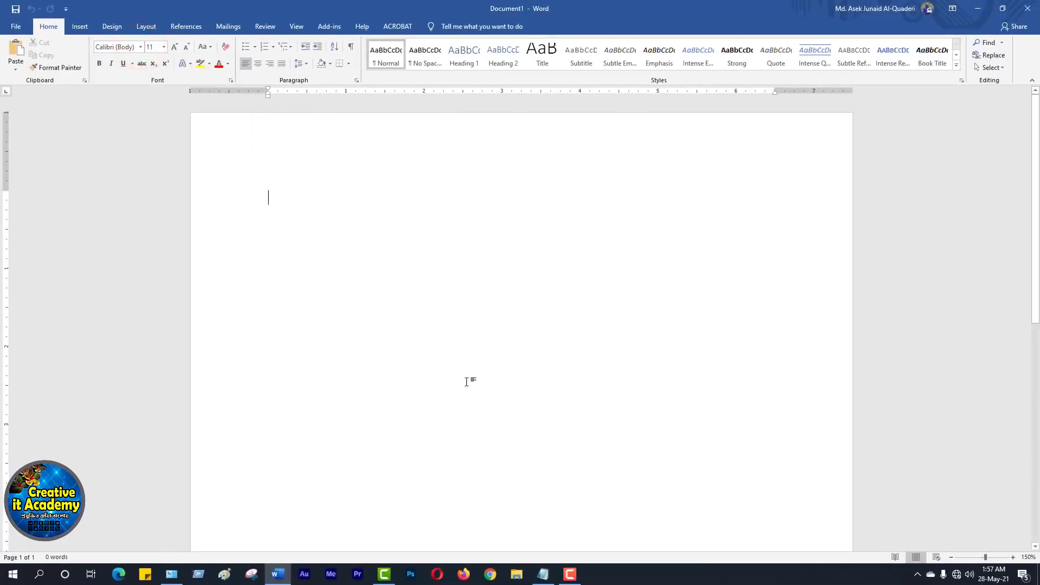
# Paste the copied sample text into the blank document.
pyautogui.hotkey('ctrl', 'v')
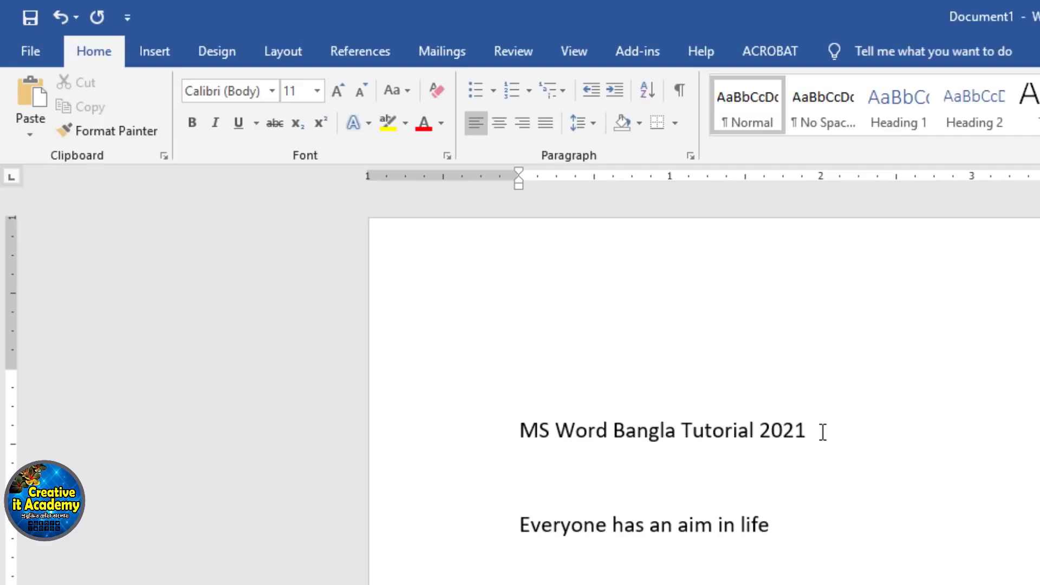
# Set the font size of the title line "MS Word Bangla Tutorial 2021" to 36.
pyautogui.moveTo(821, 432); pyautogui.dragTo(497, 432)
pyautogui.click(971, 456)
pyautogui.moveTo(810, 432)
pyautogui.mouseDown()
pyautogui.moveTo(603, 430)
pyautogui.moveTo(525, 441)
pyautogui.moveTo(512, 429)
pyautogui.moveTo(824, 441)
pyautogui.mouseUp()
pyautogui.click(899, 458)
pyautogui.click(922, 438)
pyautogui.moveTo(897, 434); pyautogui.dragTo(510, 434)
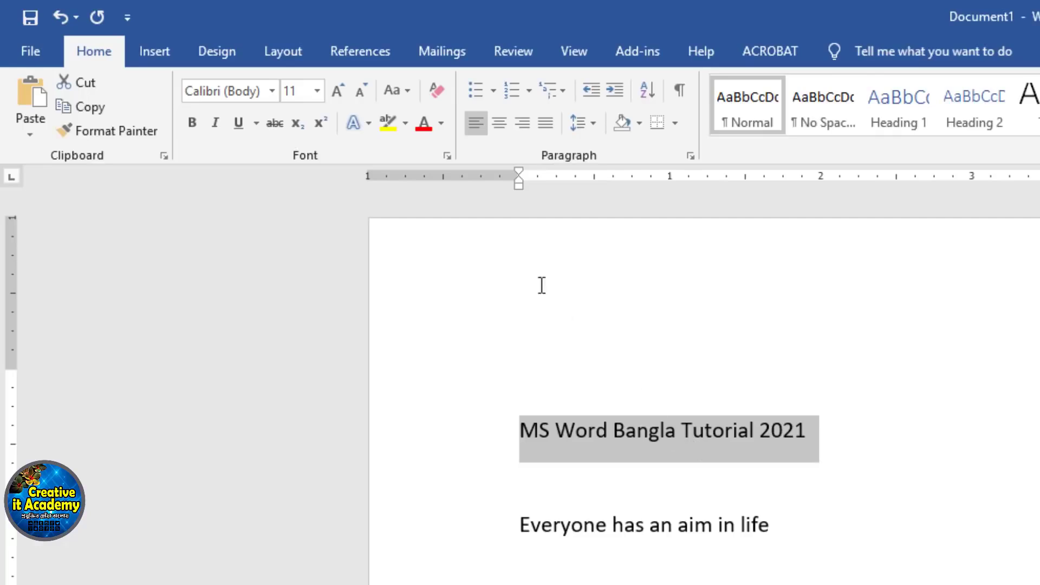
pyautogui.click(318, 89)
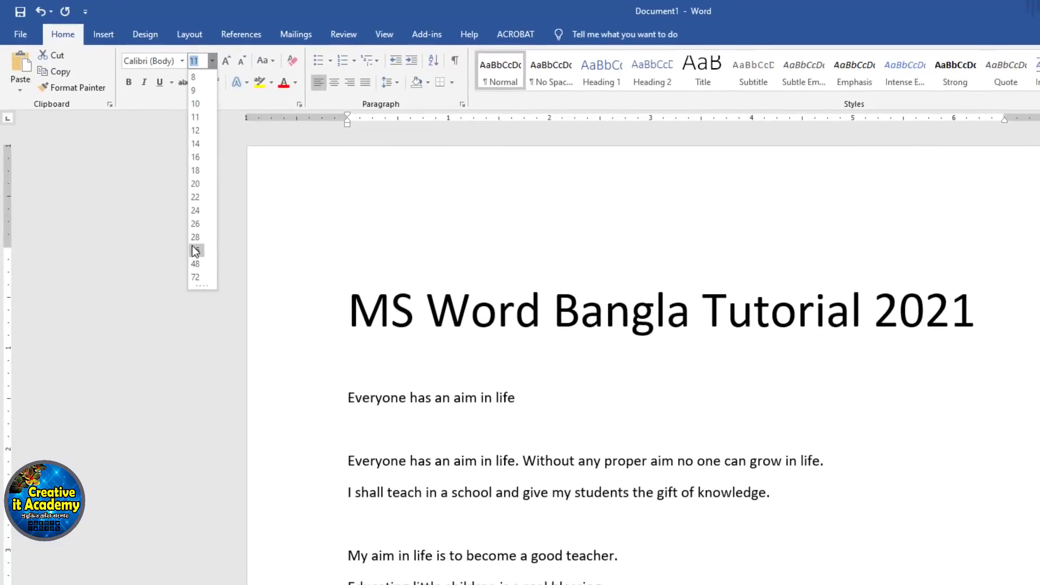
pyautogui.click(196, 249)
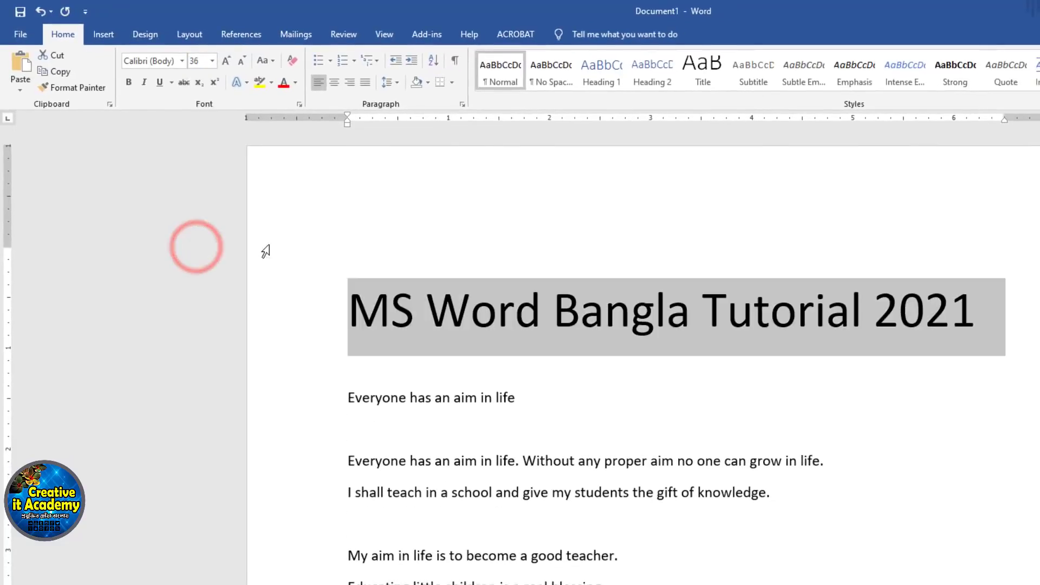
pyautogui.click(755, 320)
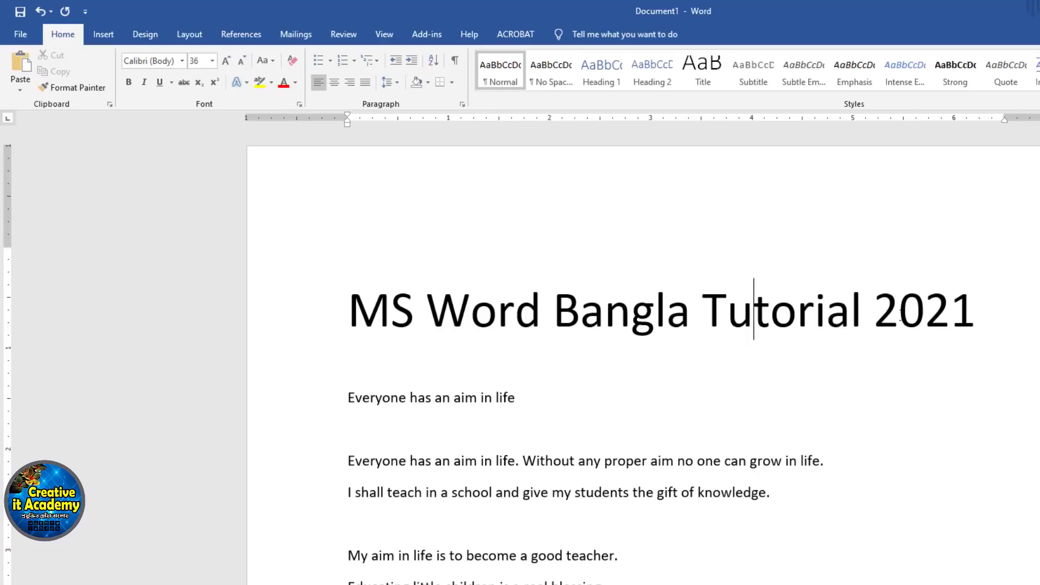
# Change the font of the whole title line "MS Word Bangla Tutorial 2021" to Times New Roman.
pyautogui.click(972, 312)
pyautogui.moveTo(972, 313); pyautogui.dragTo(528, 315)
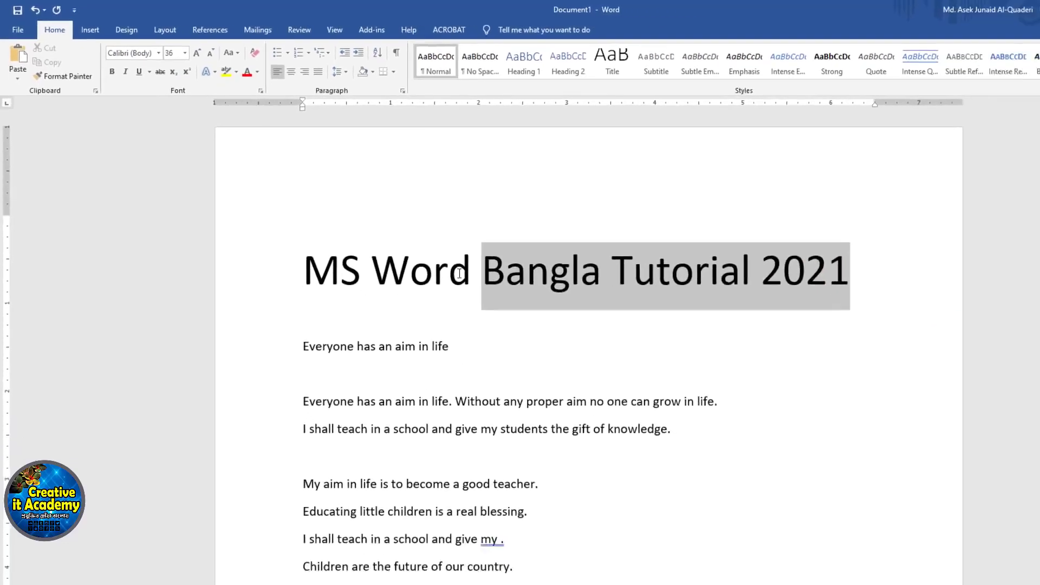
pyautogui.moveTo(459, 274); pyautogui.dragTo(301, 274)
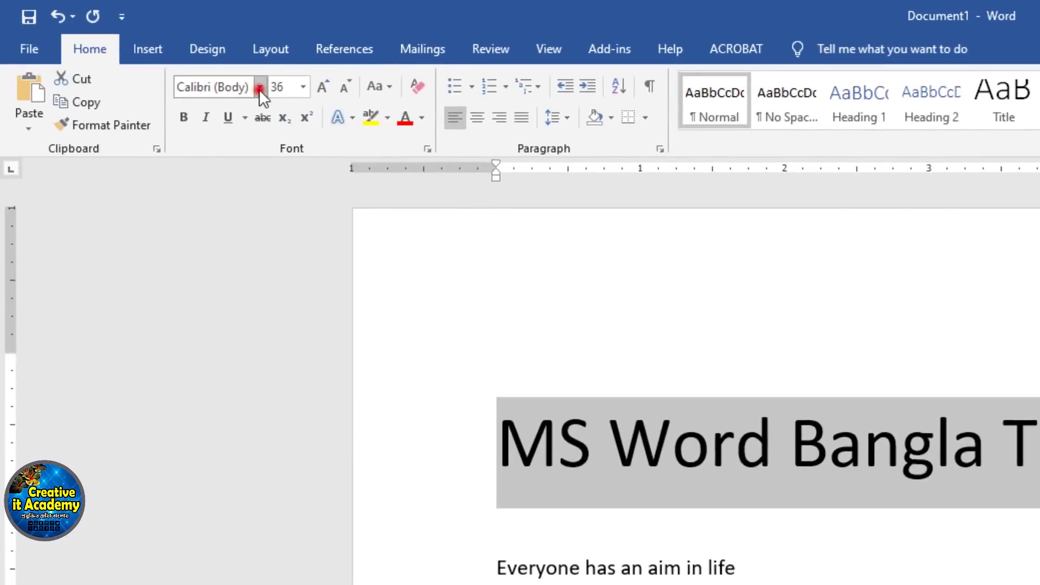
pyautogui.click(259, 88)
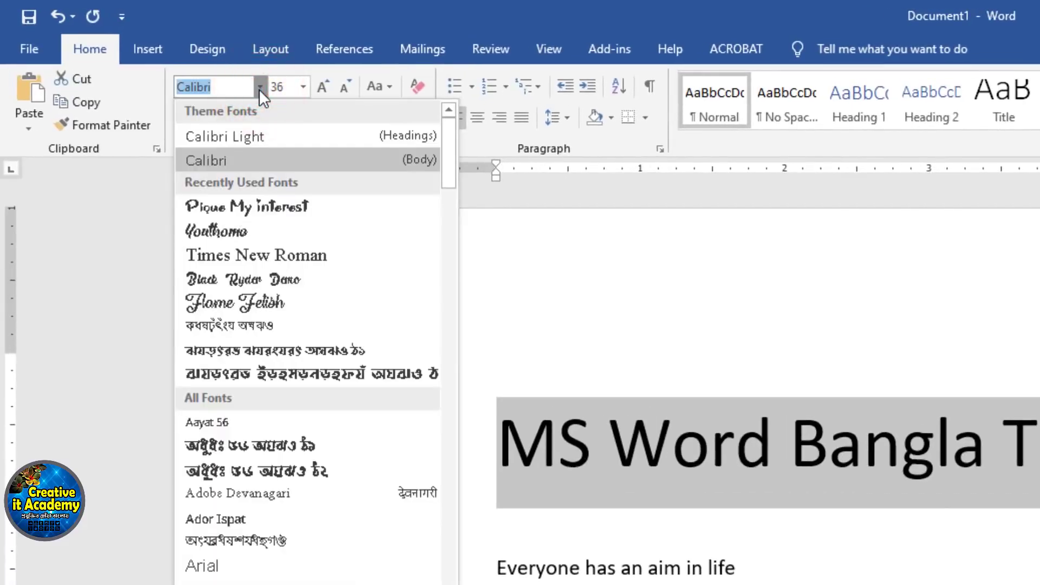
pyautogui.moveTo(450, 141); pyautogui.dragTo(440, 584)
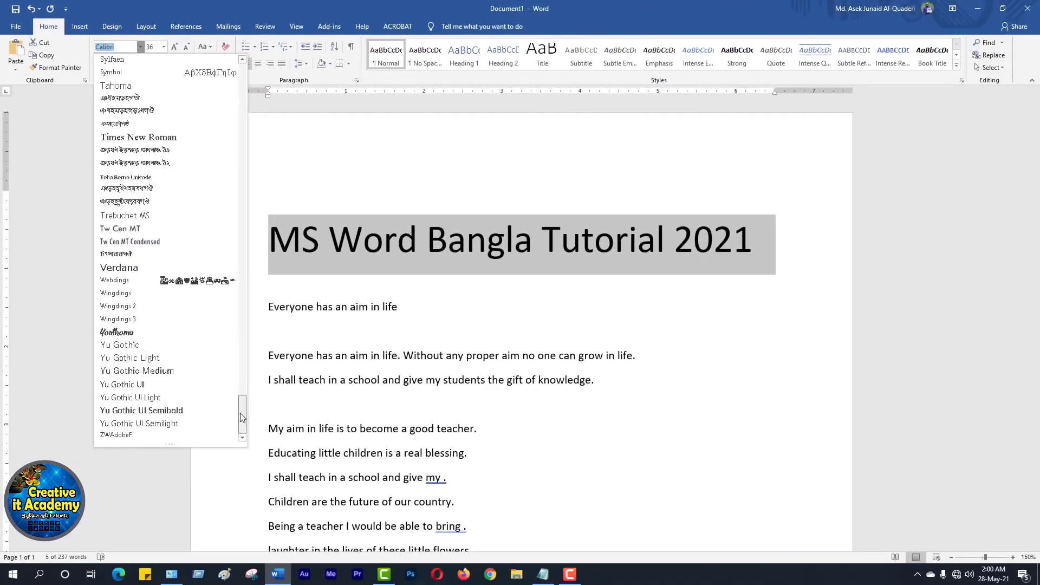
pyautogui.moveTo(317, 545); pyautogui.dragTo(326, 98)
pyautogui.moveTo(246, 75); pyautogui.dragTo(246, 73)
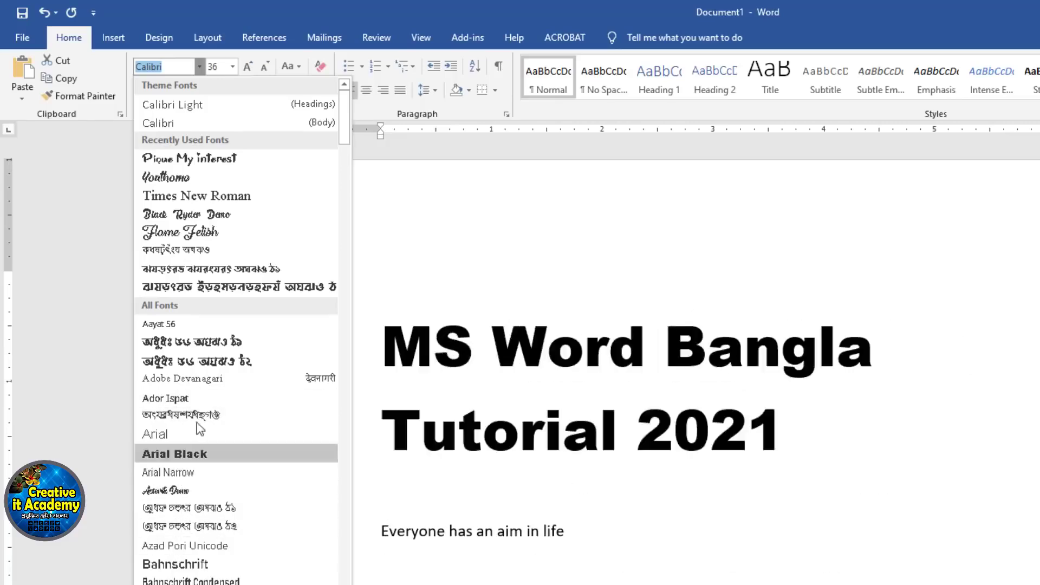
pyautogui.click(199, 197)
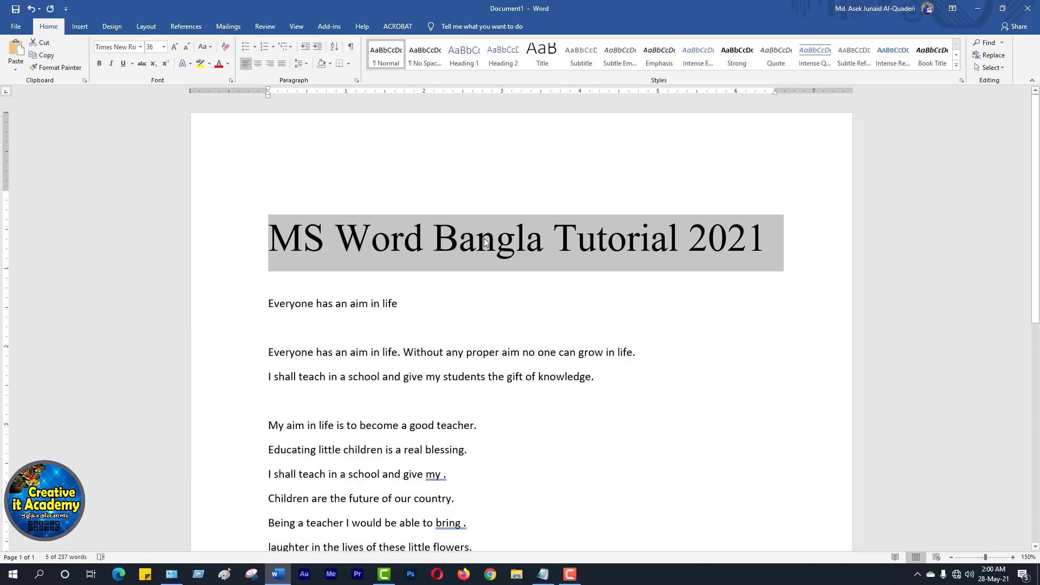
pyautogui.click(484, 243)
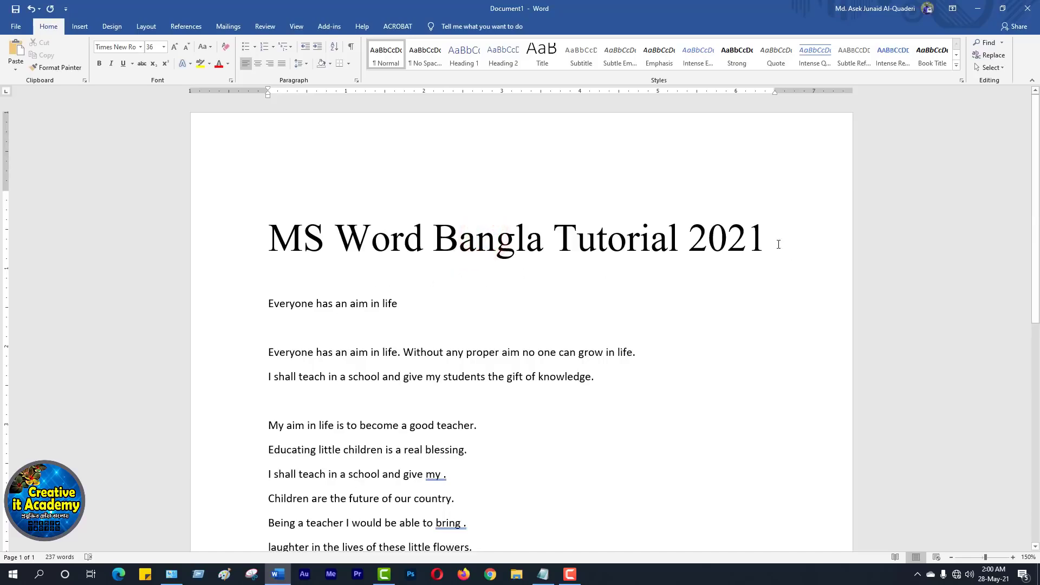
# Add a new line reading "Bangladesh" directly below the title.
pyautogui.click(769, 229)
pyautogui.press('Return')
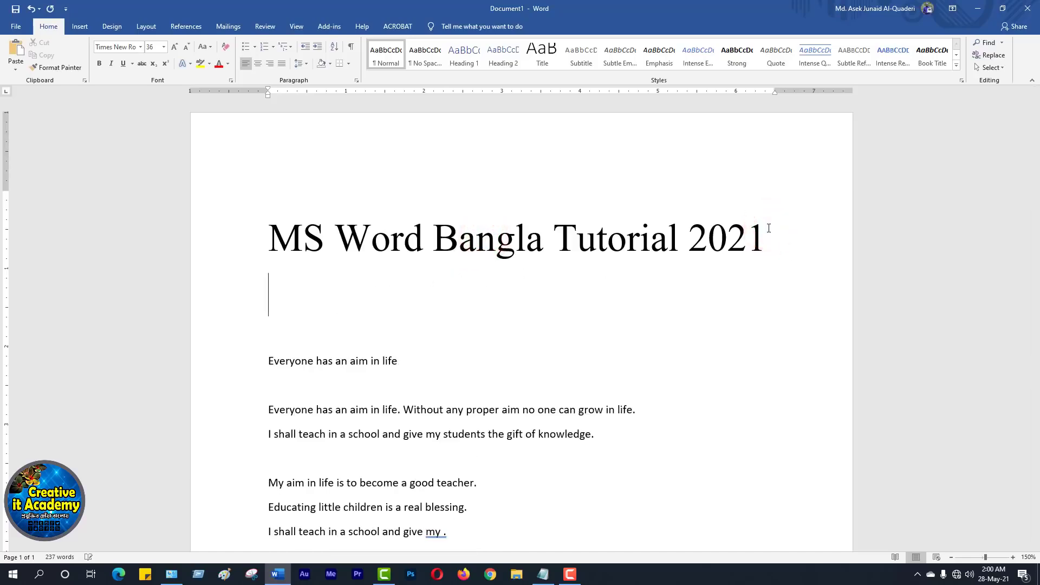
pyautogui.write('Bangl')
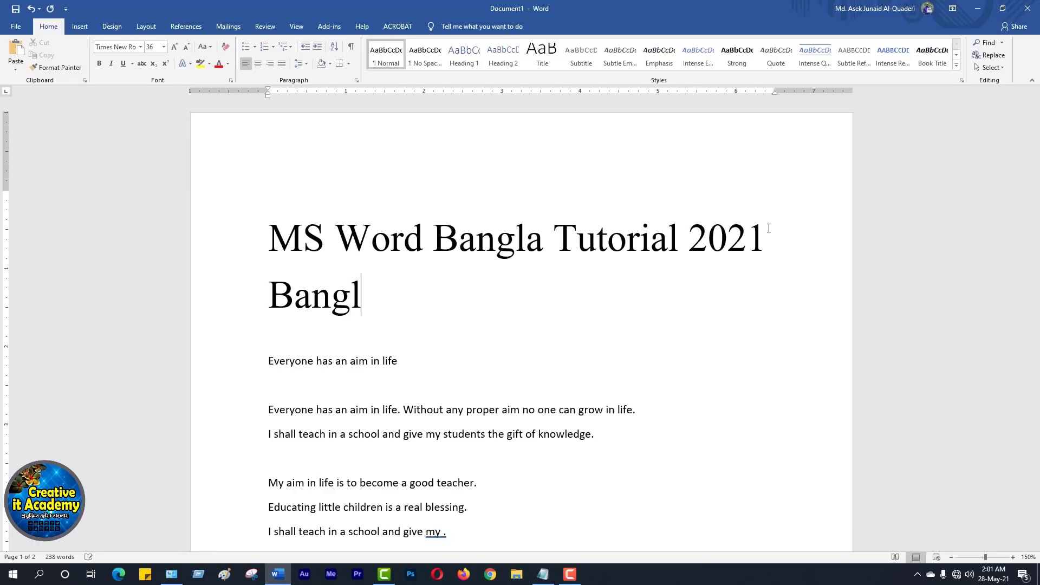
pyautogui.write('adesh')
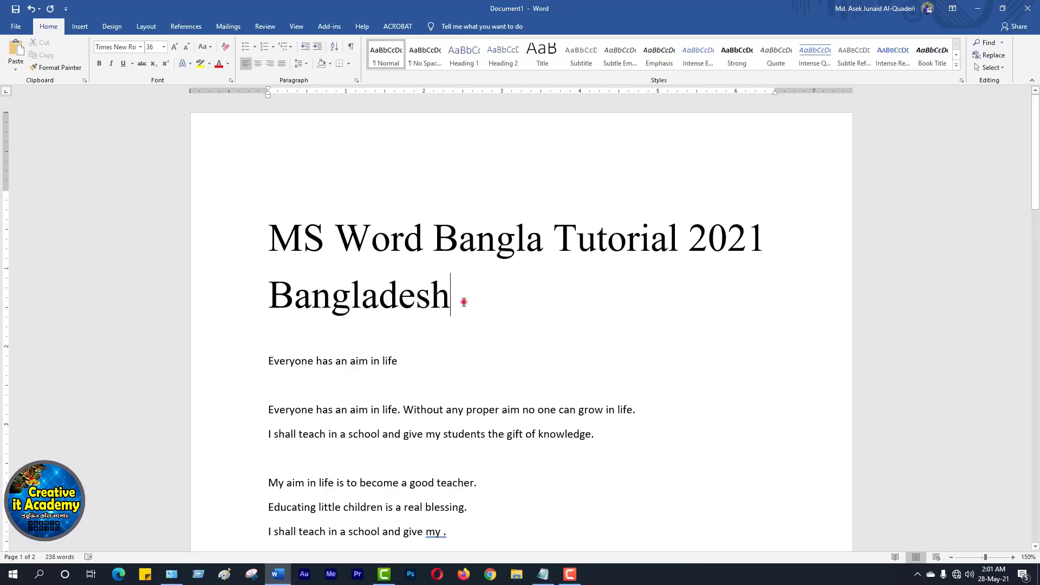
# Change the font of the word "Bangladesh" below the title to Nadilla.
pyautogui.moveTo(464, 301); pyautogui.dragTo(254, 301)
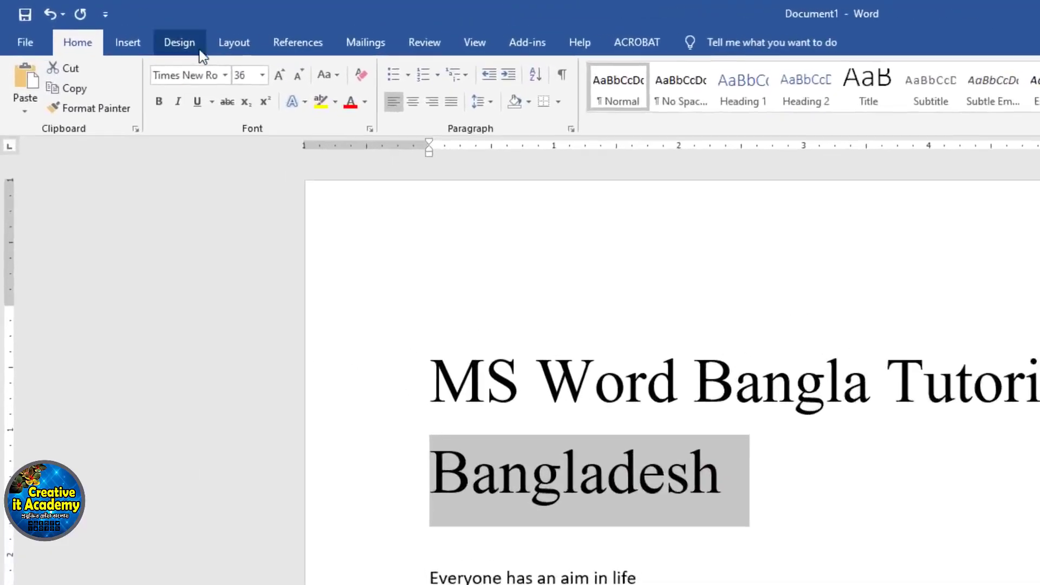
pyautogui.click(239, 80)
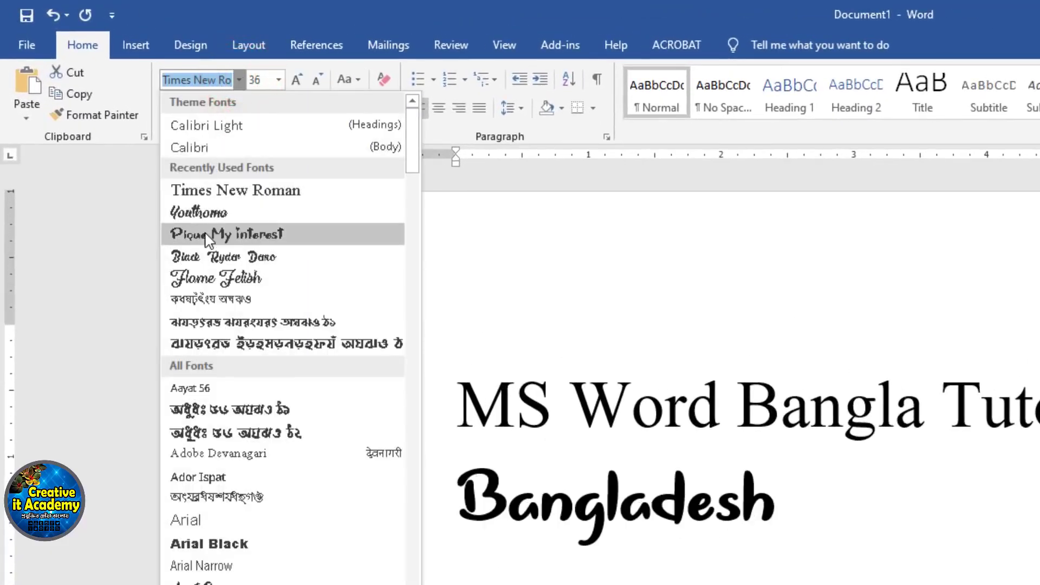
pyautogui.moveTo(414, 155); pyautogui.dragTo(371, 506)
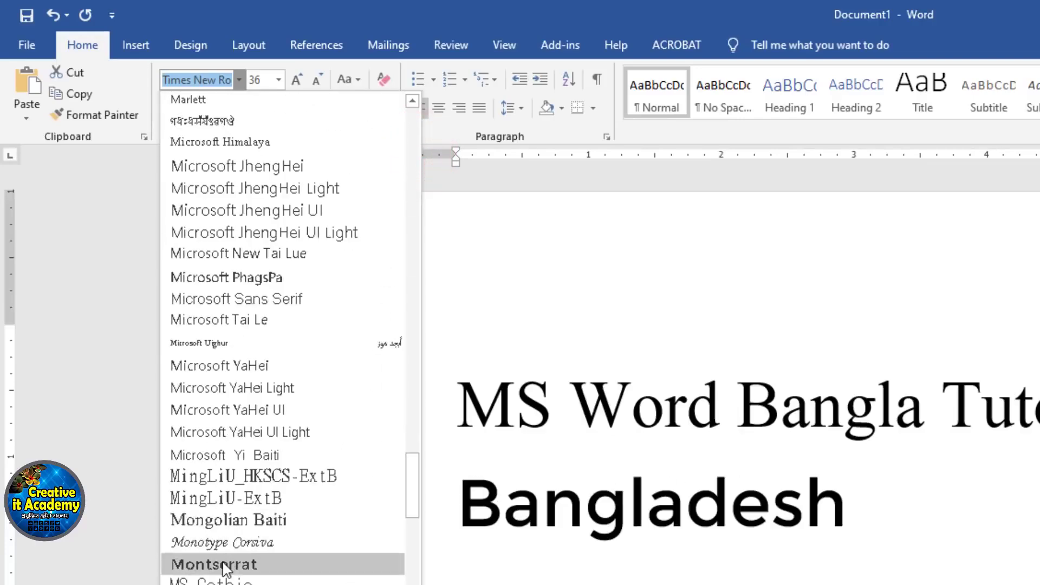
pyautogui.scroll(-5, 228, 569)
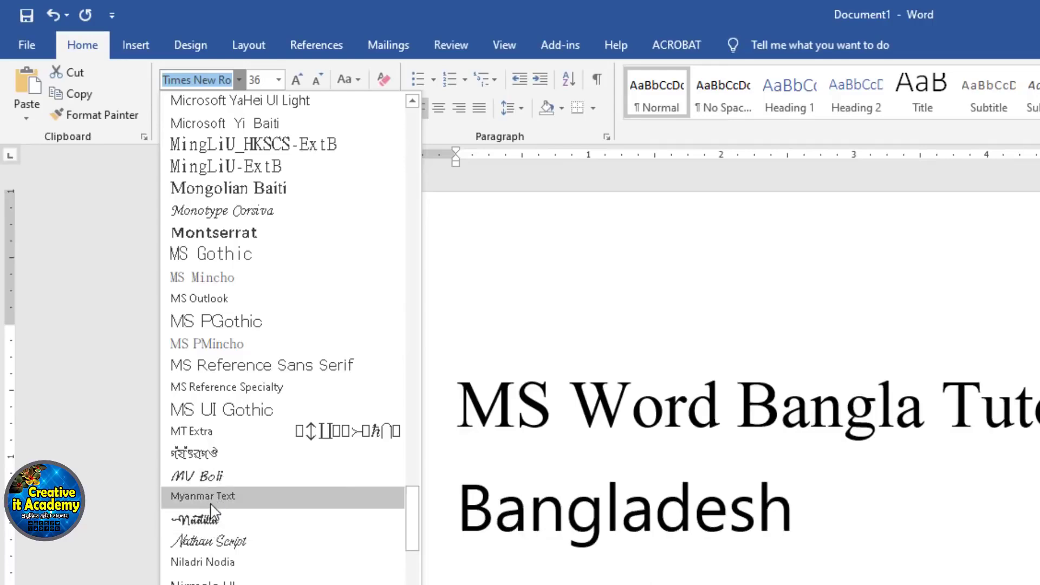
pyautogui.click(207, 520)
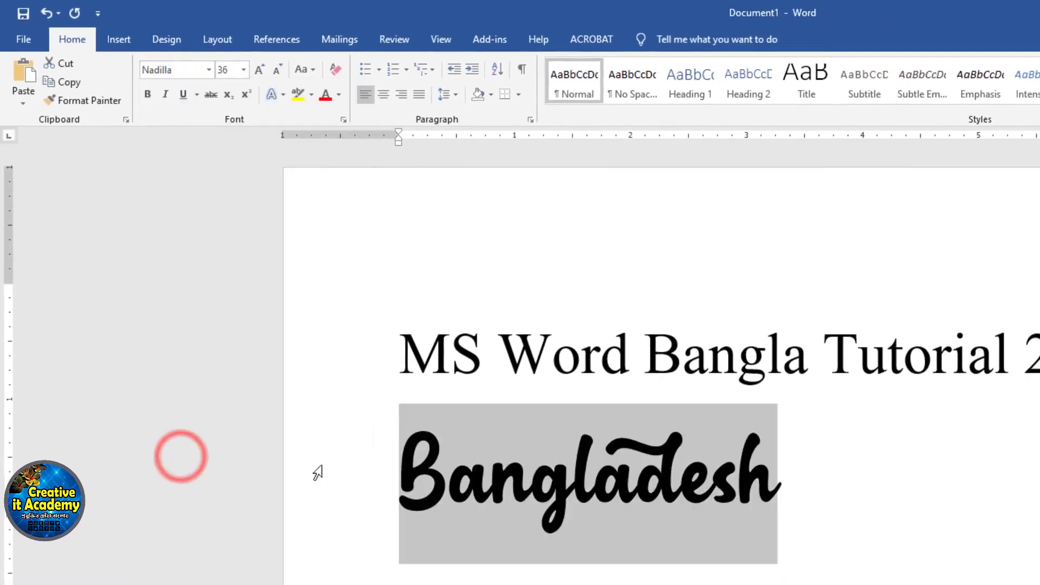
pyautogui.click(630, 504)
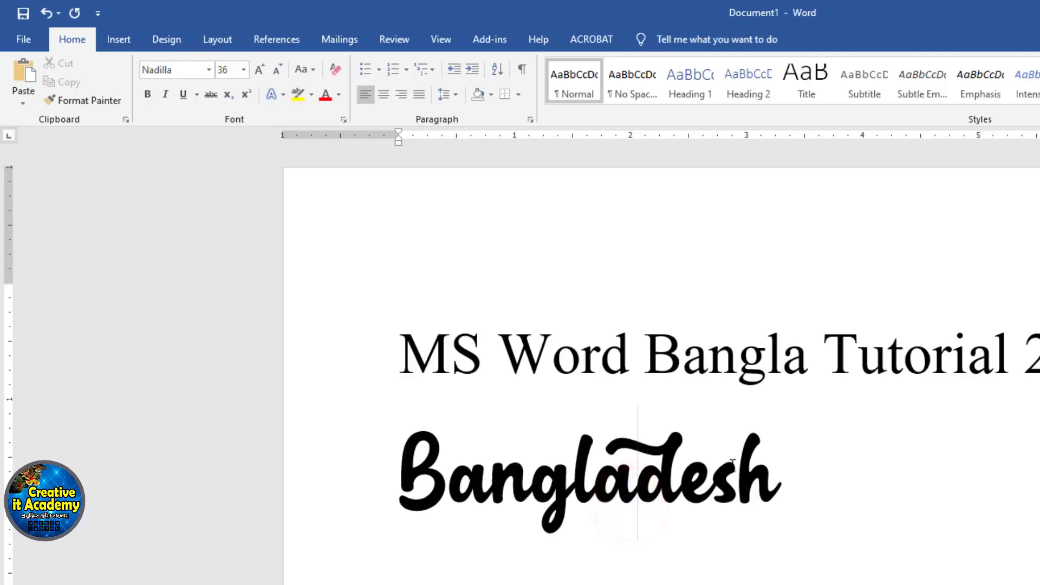
# Set the font size of the word "Bangladesh" to 48.
pyautogui.moveTo(785, 481); pyautogui.dragTo(392, 491)
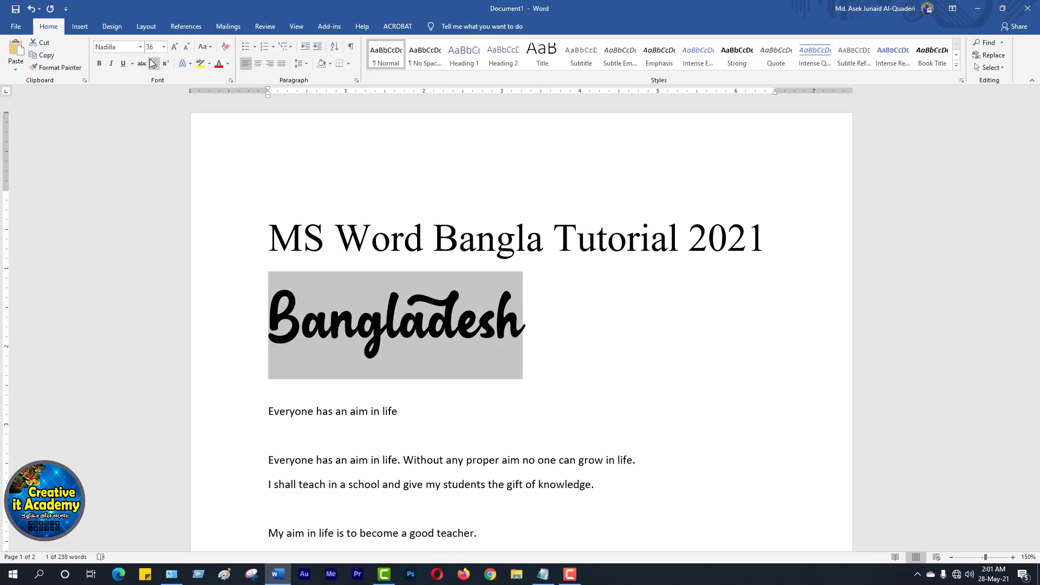
pyautogui.click(165, 47)
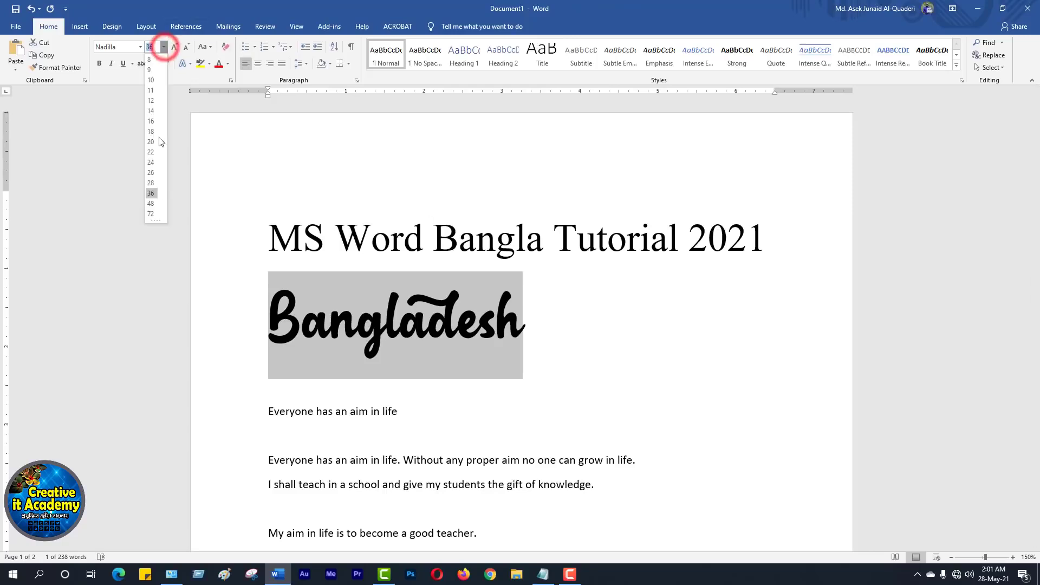
pyautogui.click(153, 204)
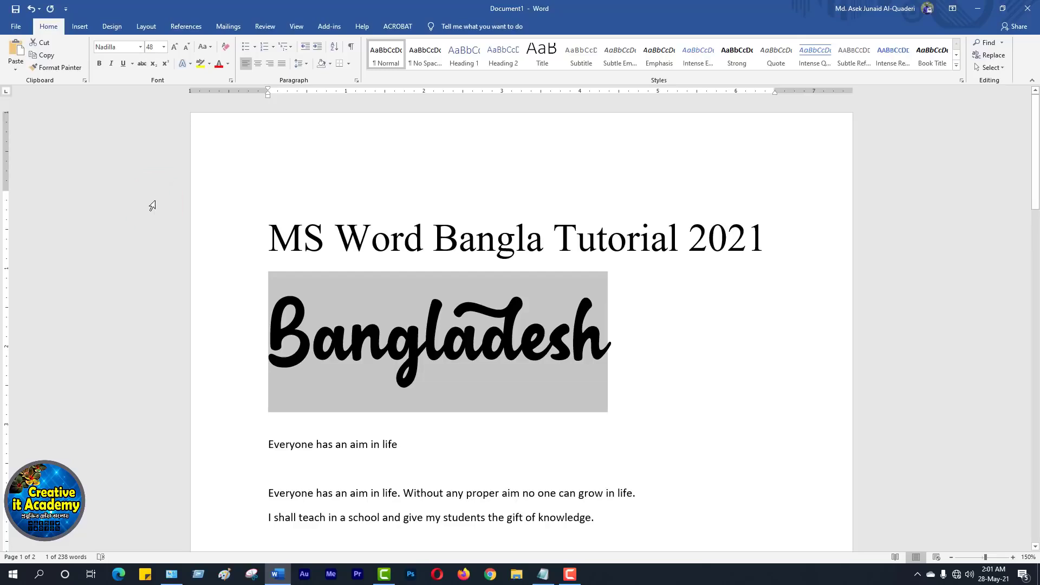
pyautogui.click(502, 342)
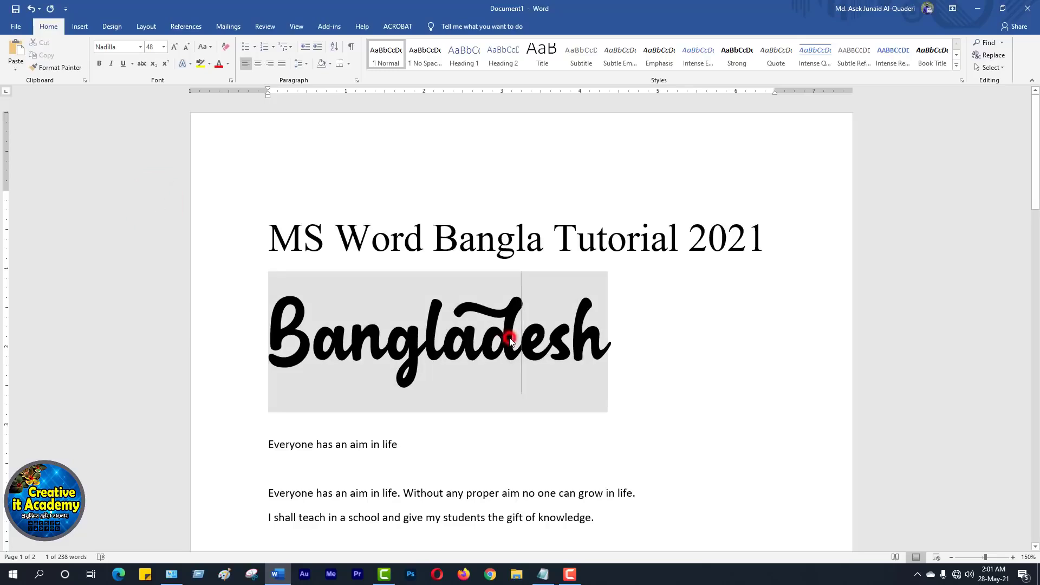
# Shrink the word "Bangladesh" to size 28 with Decrease Font Size.
pyautogui.click(609, 348)
pyautogui.moveTo(610, 349); pyautogui.dragTo(248, 349)
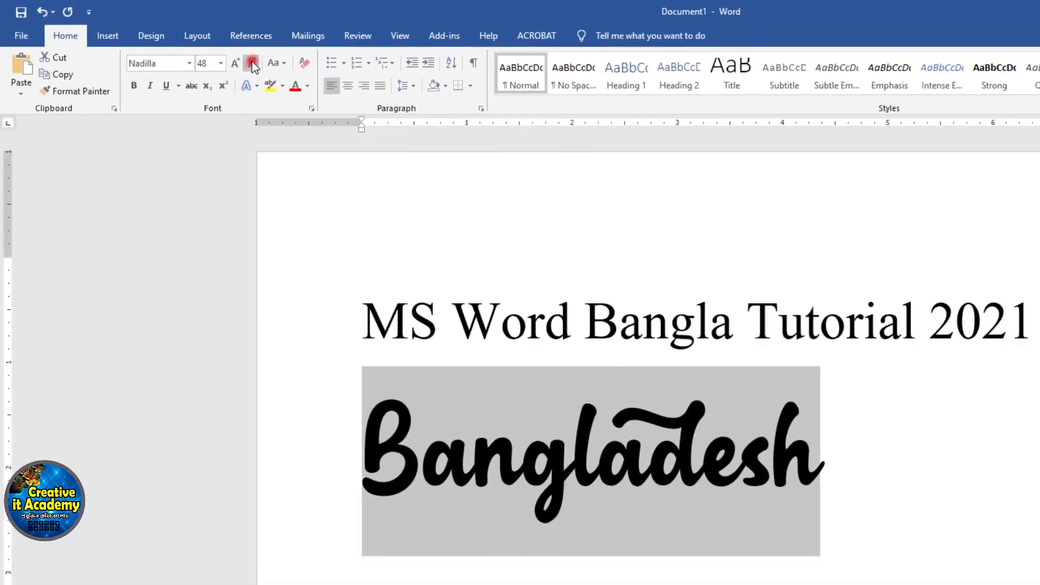
pyautogui.click(487, 123)
pyautogui.click(252, 63)
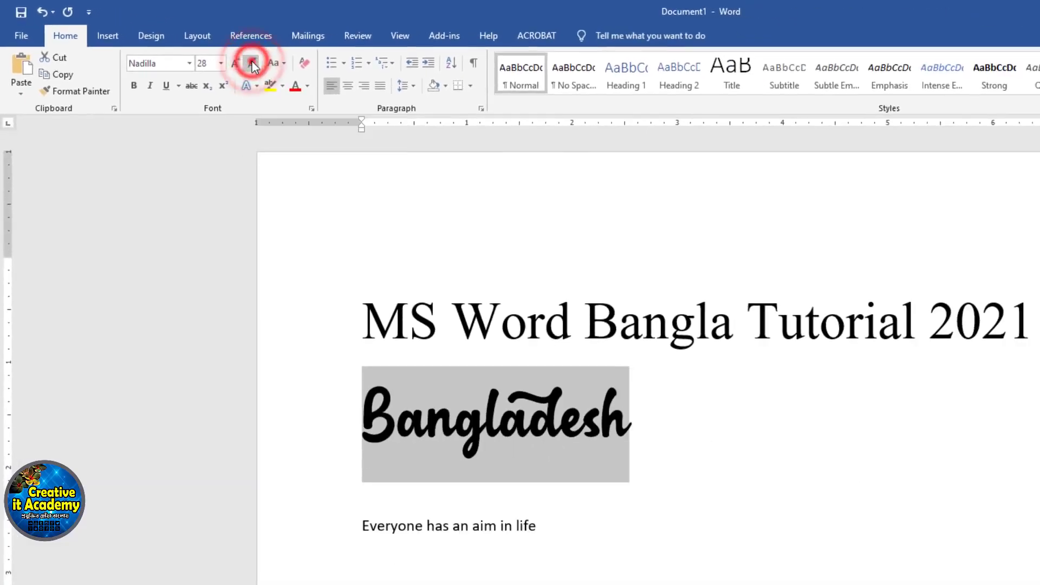
pyautogui.click(252, 62)
# Enlarge the word "Bangladesh" stepwise to size 72 with Increase Font Size, and reduce it one step to 48.
pyautogui.click(237, 64)
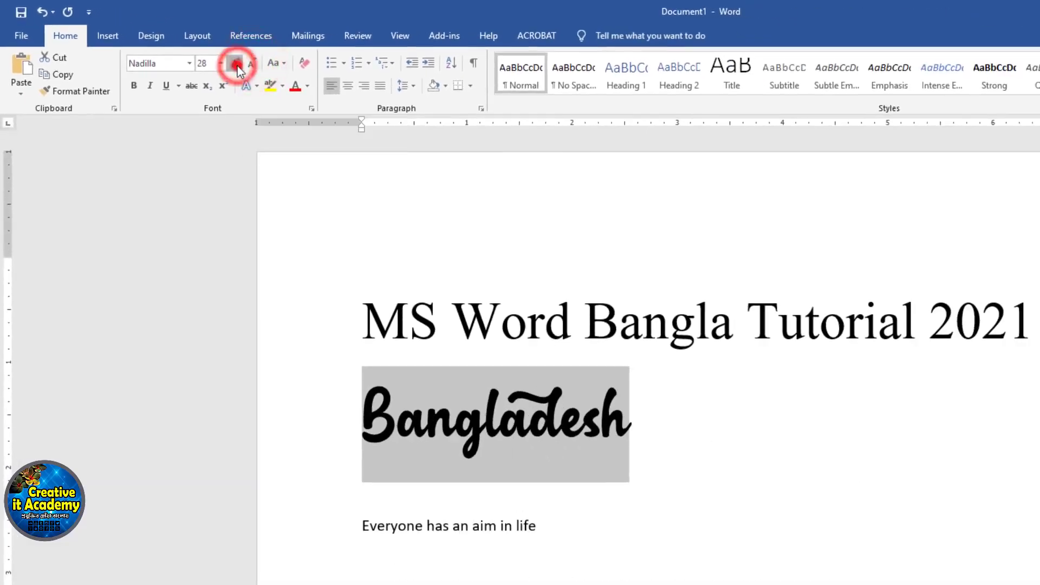
pyautogui.click(237, 63)
pyautogui.click(237, 63)
pyautogui.click(236, 63)
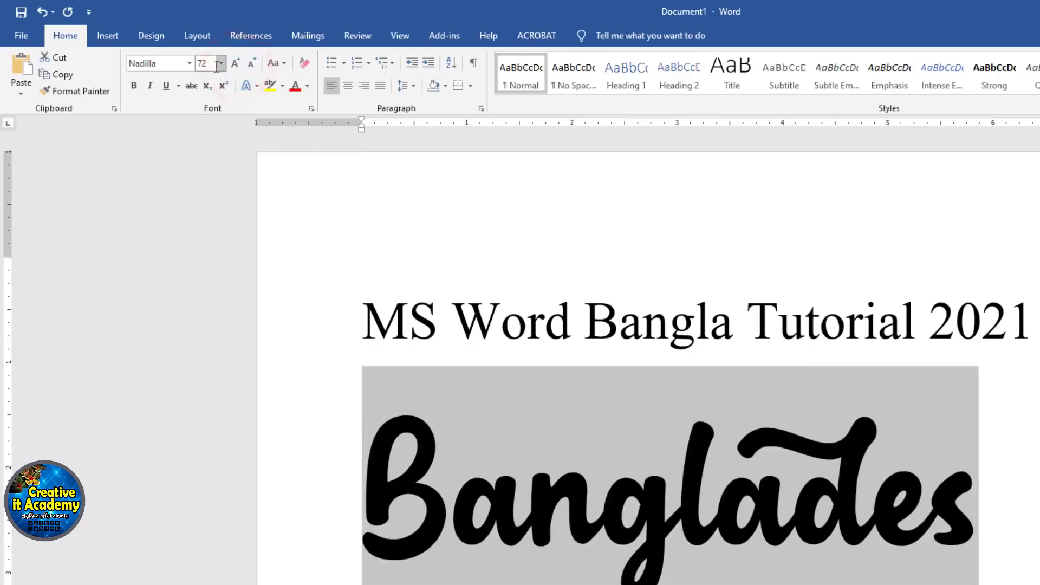
pyautogui.click(252, 63)
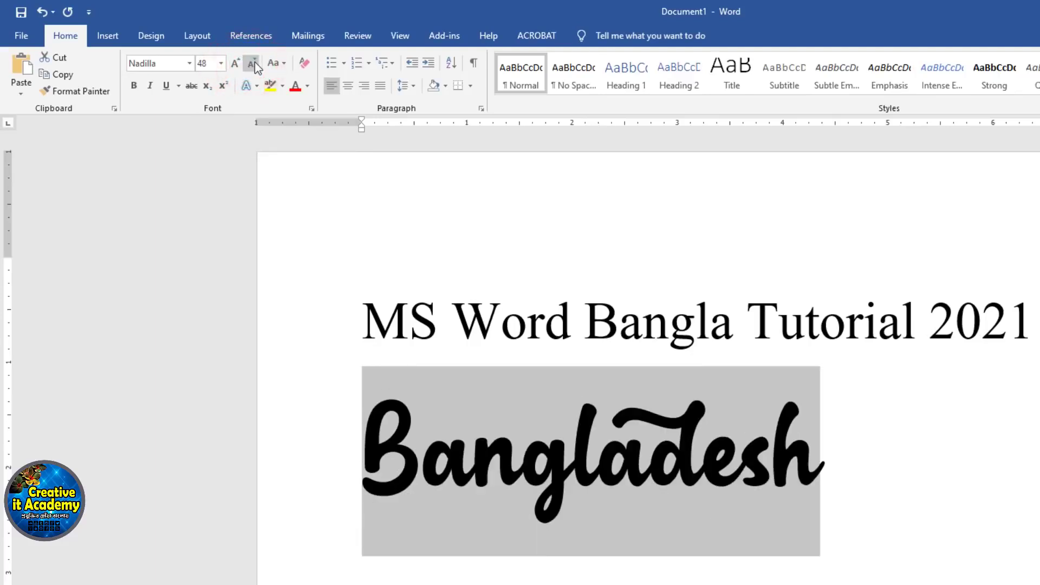
pyautogui.click(189, 63)
pyautogui.click(189, 63)
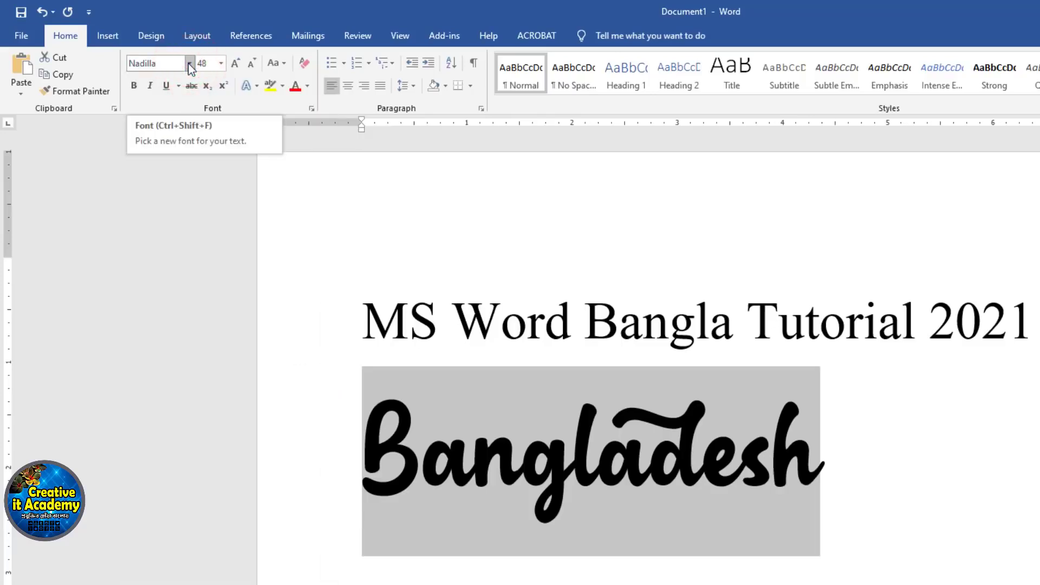
pyautogui.click(221, 63)
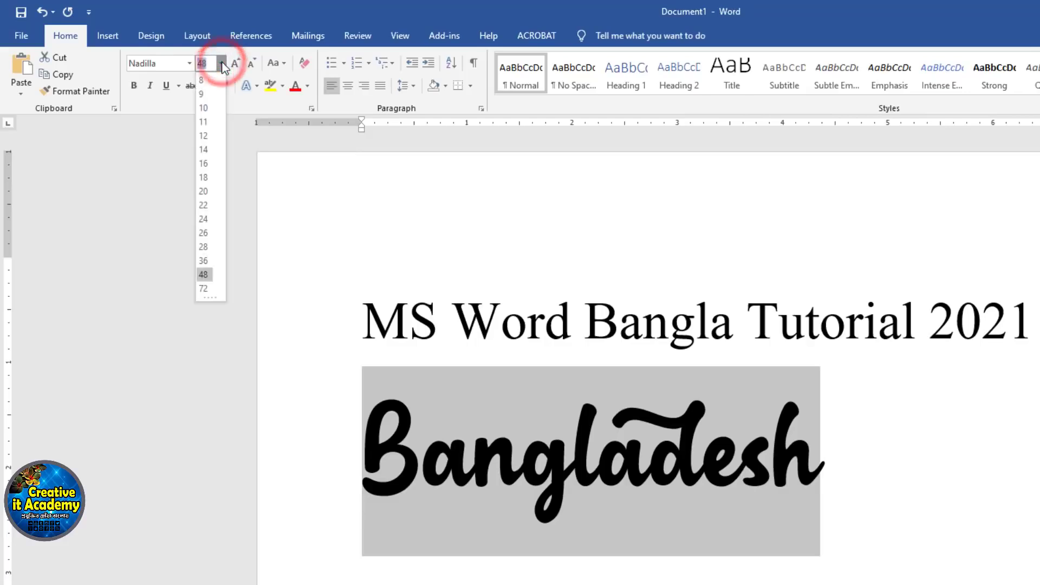
pyautogui.click(222, 63)
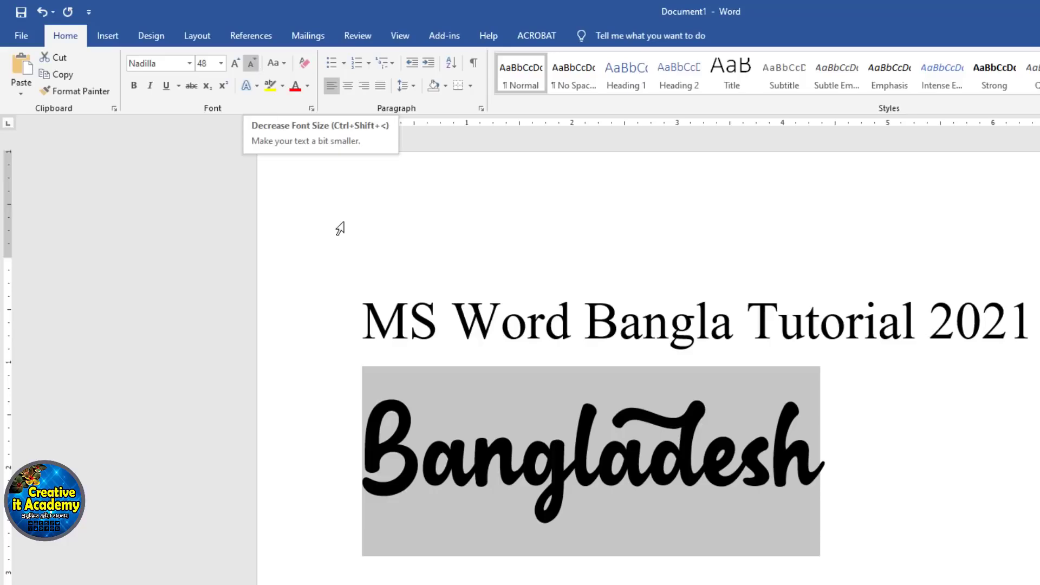
pyautogui.click(637, 457)
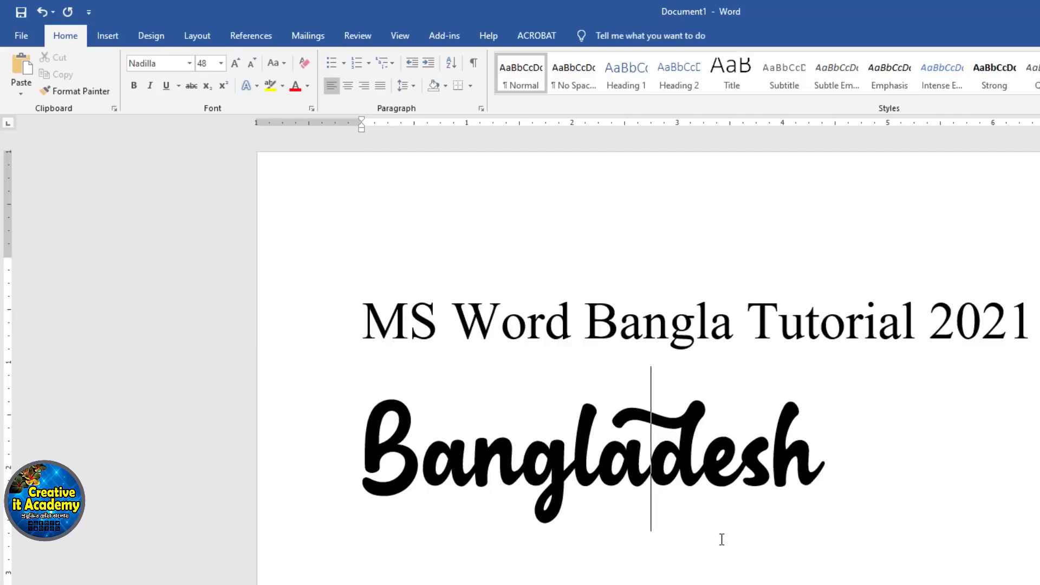
# Enlarge the standalone line "Everyone has an aim in life" below "Bangladesh" stepwise to size 26 with Increase Font Size.
pyautogui.scroll(-6, 726, 534)
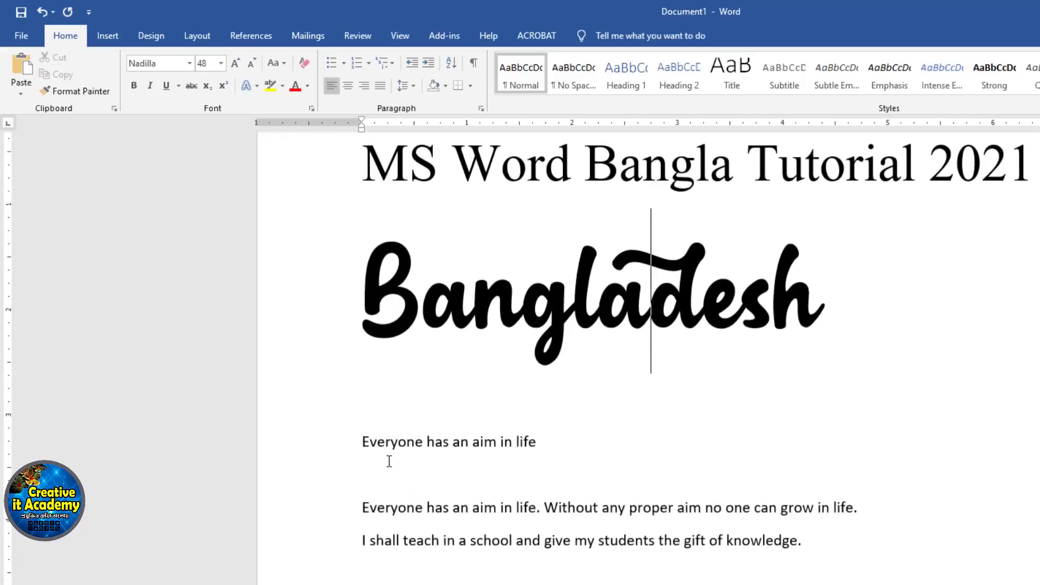
pyautogui.moveTo(541, 444); pyautogui.dragTo(360, 443)
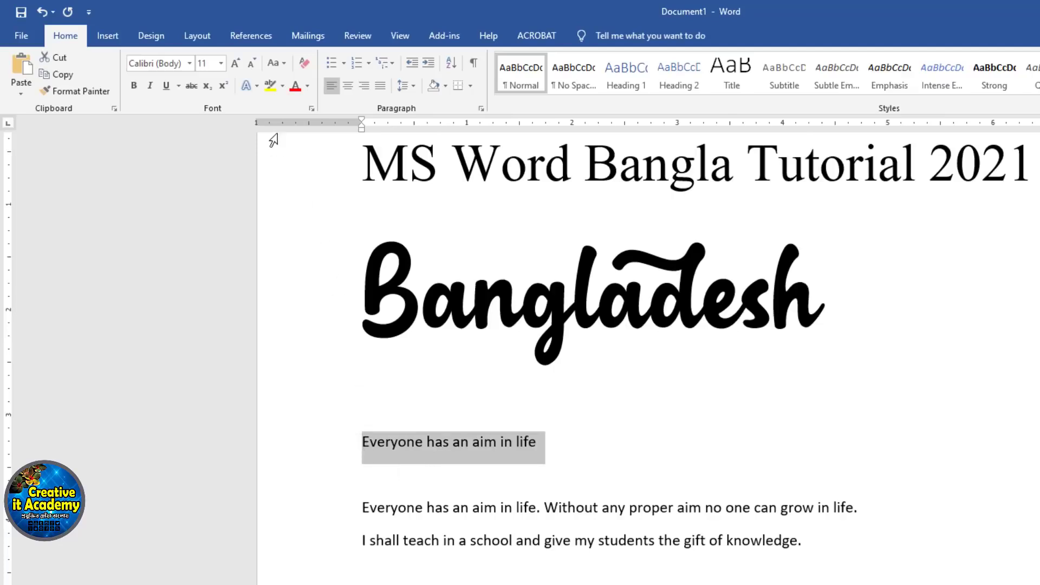
pyautogui.click(235, 63)
pyautogui.click(236, 64)
pyautogui.click(236, 64)
pyautogui.click(235, 64)
pyautogui.click(236, 64)
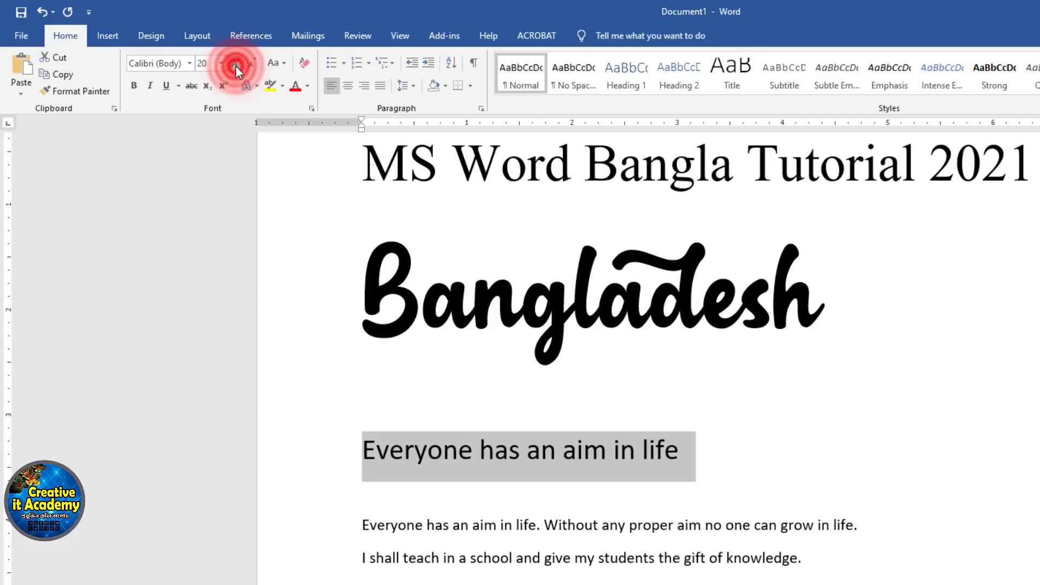
pyautogui.click(235, 64)
pyautogui.click(236, 64)
pyautogui.click(235, 64)
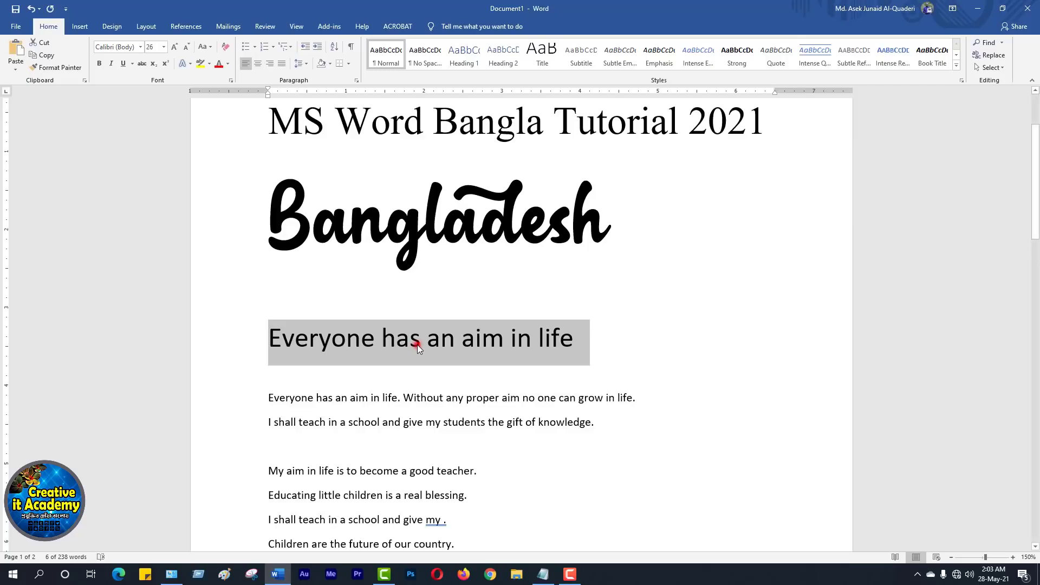
# Make the enlarged line "Everyone has an aim in life" bold.
pyautogui.click(417, 345)
pyautogui.moveTo(574, 339); pyautogui.dragTo(269, 339)
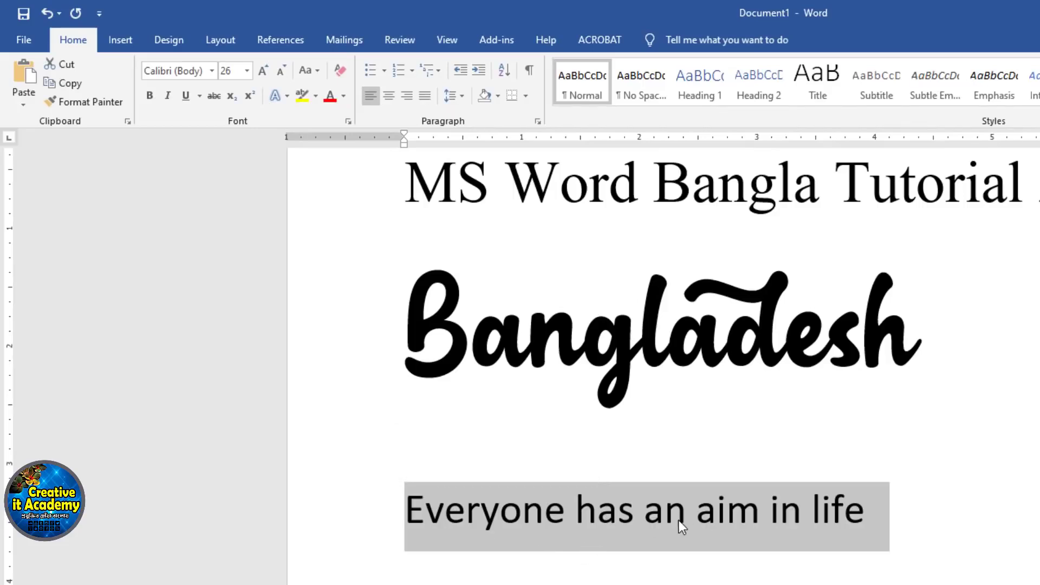
pyautogui.click(151, 96)
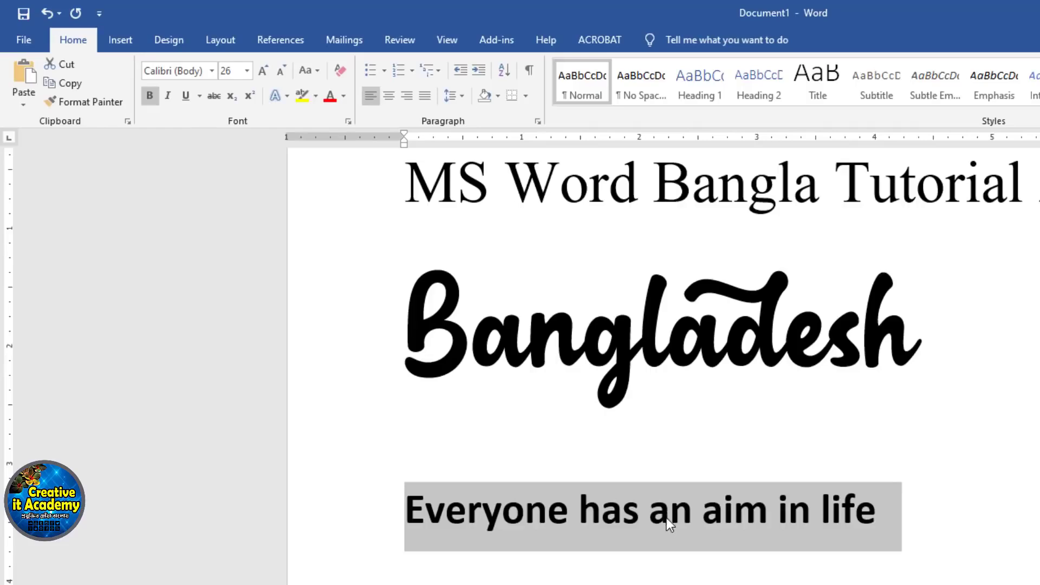
pyautogui.click(695, 558)
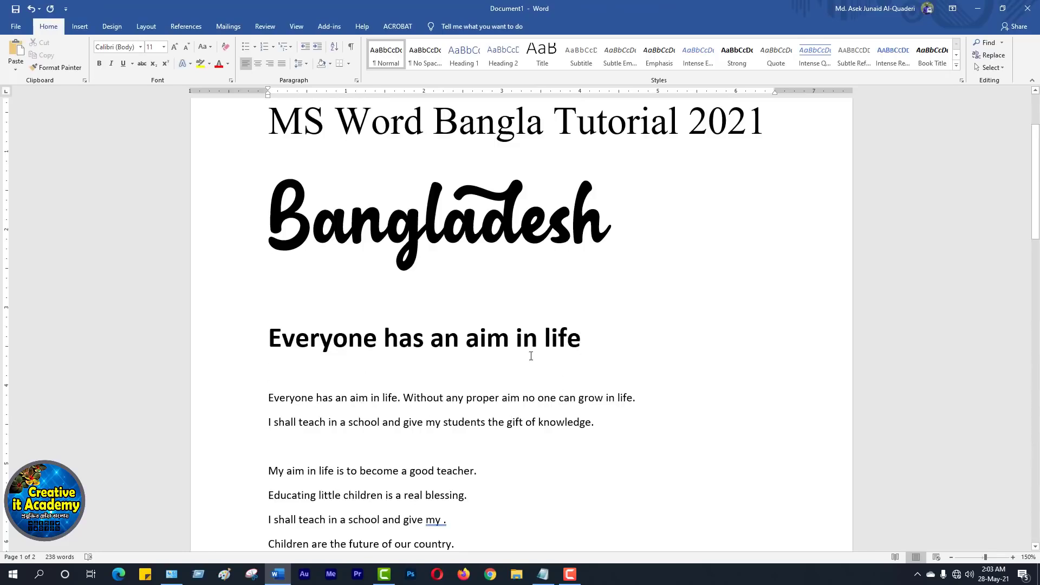
# Duplicate the bold line "Everyone has an aim in life" directly beneath itself and delete the extra blank line below the copy.
pyautogui.tripleClick(584, 341)
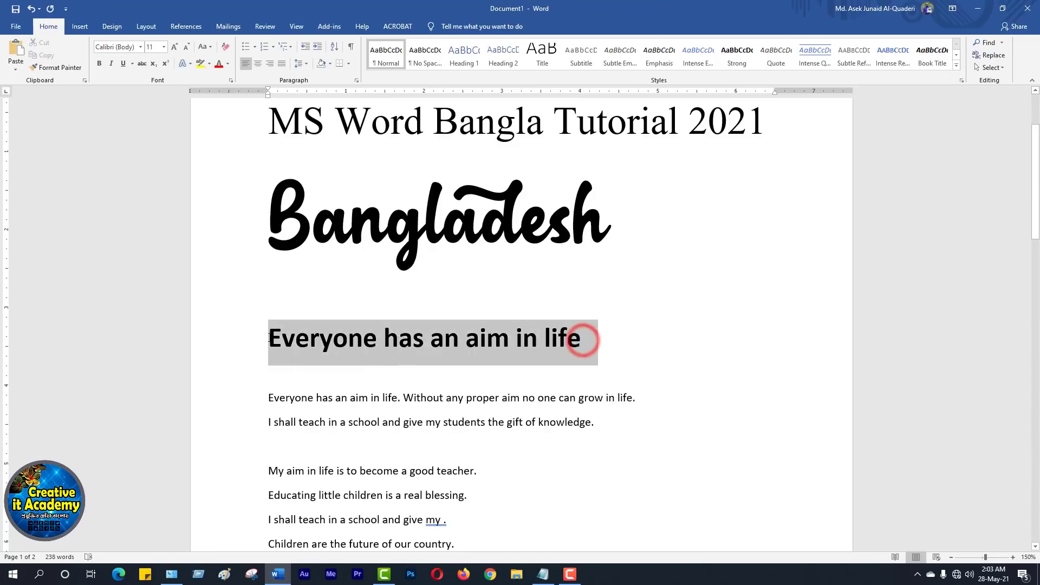
pyautogui.rightClick(320, 336)
pyautogui.click(358, 356)
pyautogui.click(596, 342)
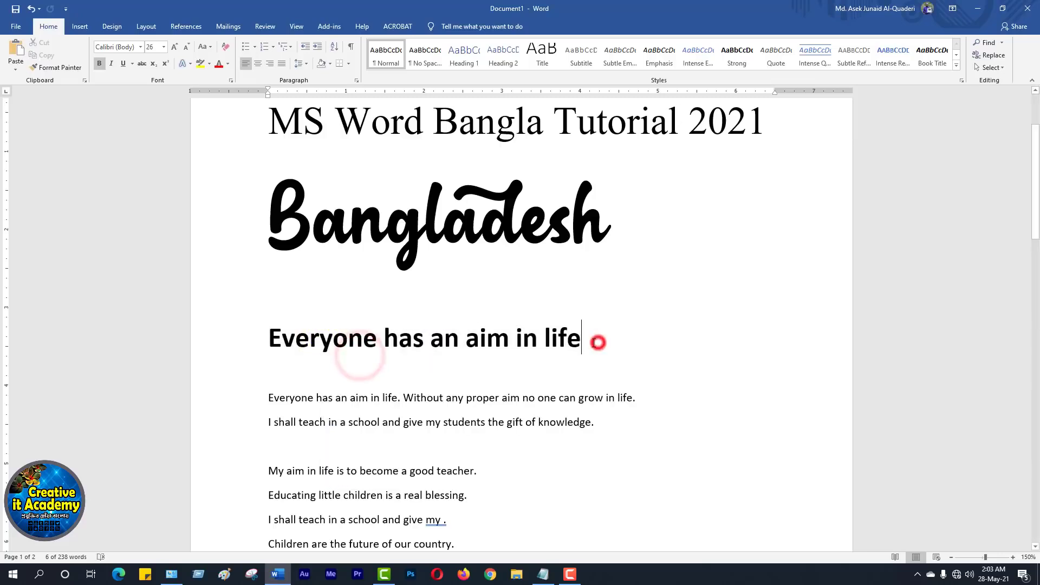
pyautogui.press('Return')
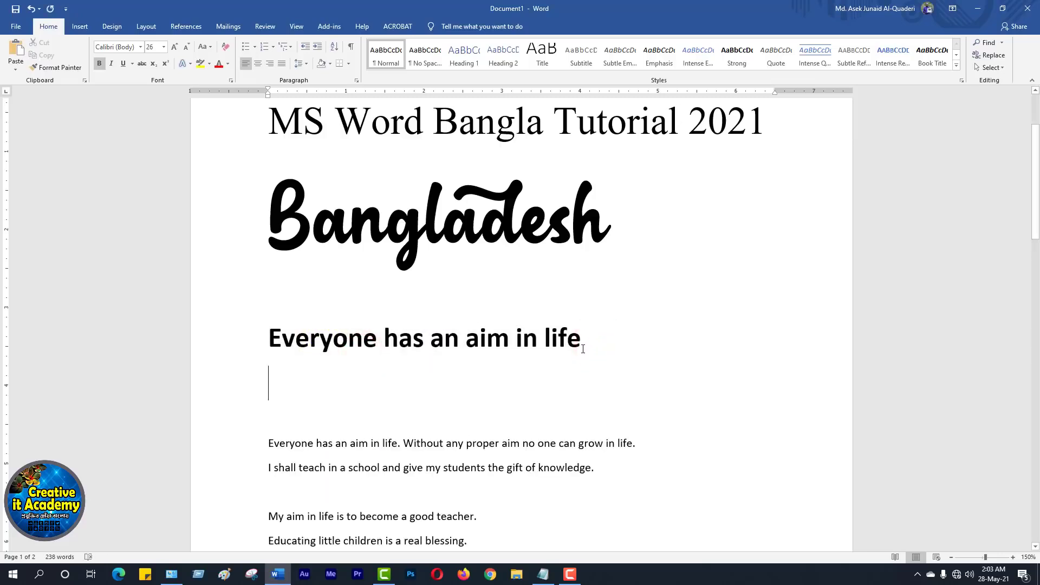
pyautogui.hotkey('ctrl', 'v')
pyautogui.click(304, 470)
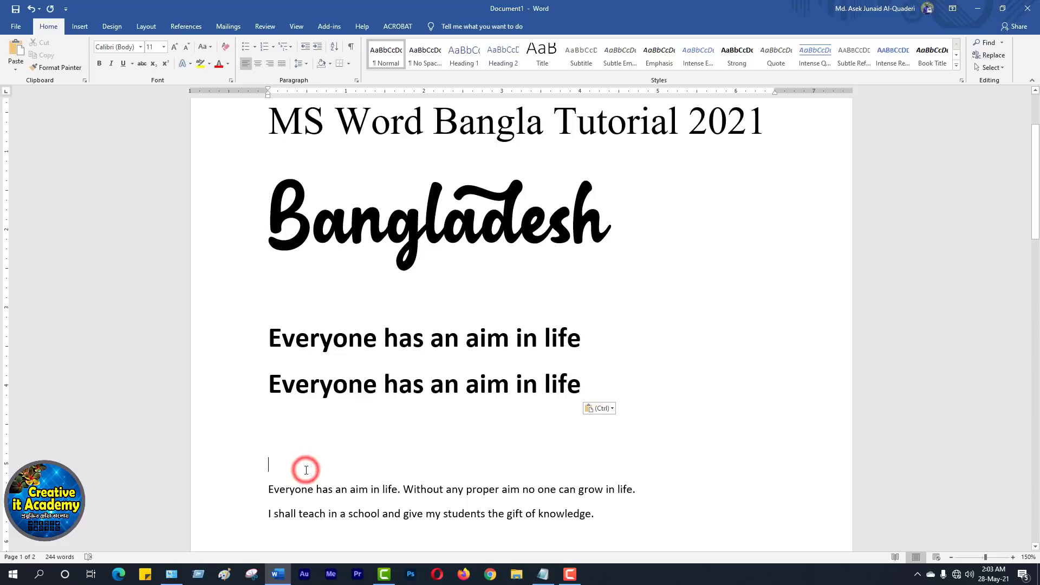
pyautogui.press('BackSpace')
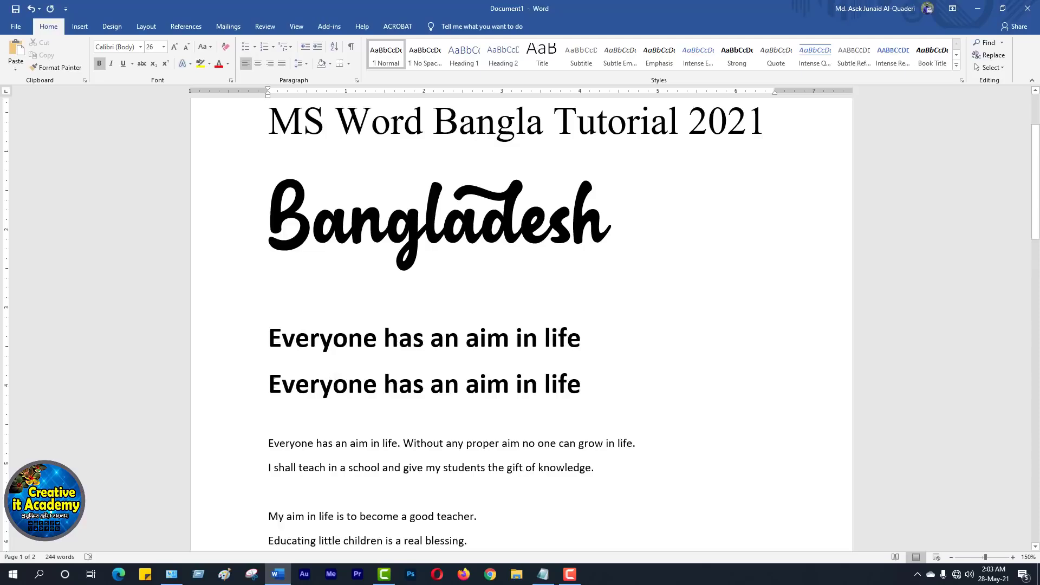
# Remove the bold formatting from the second large "Everyone has an aim in life" line.
pyautogui.moveTo(269, 383); pyautogui.dragTo(618, 389)
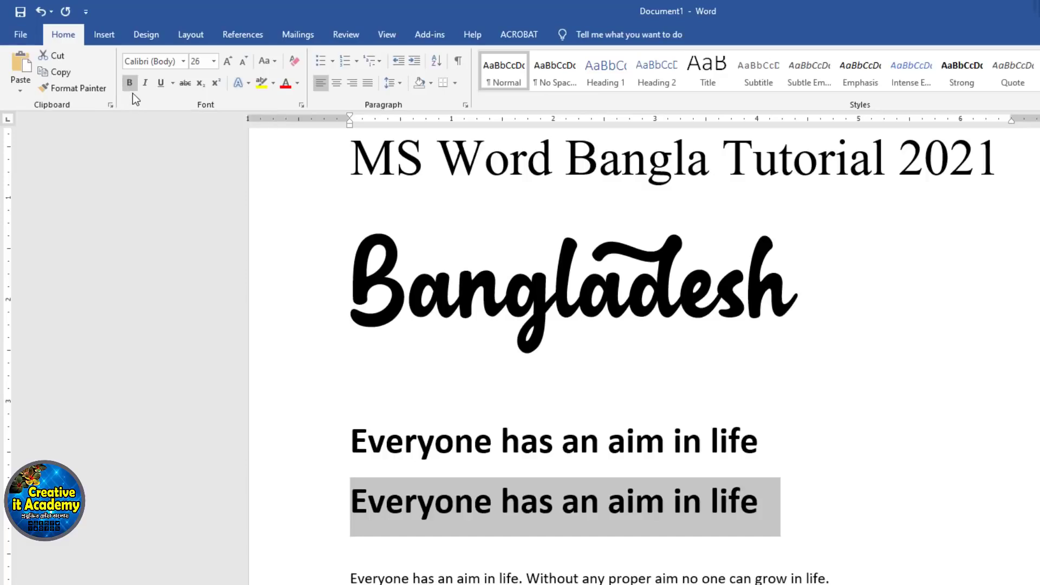
pyautogui.click(130, 83)
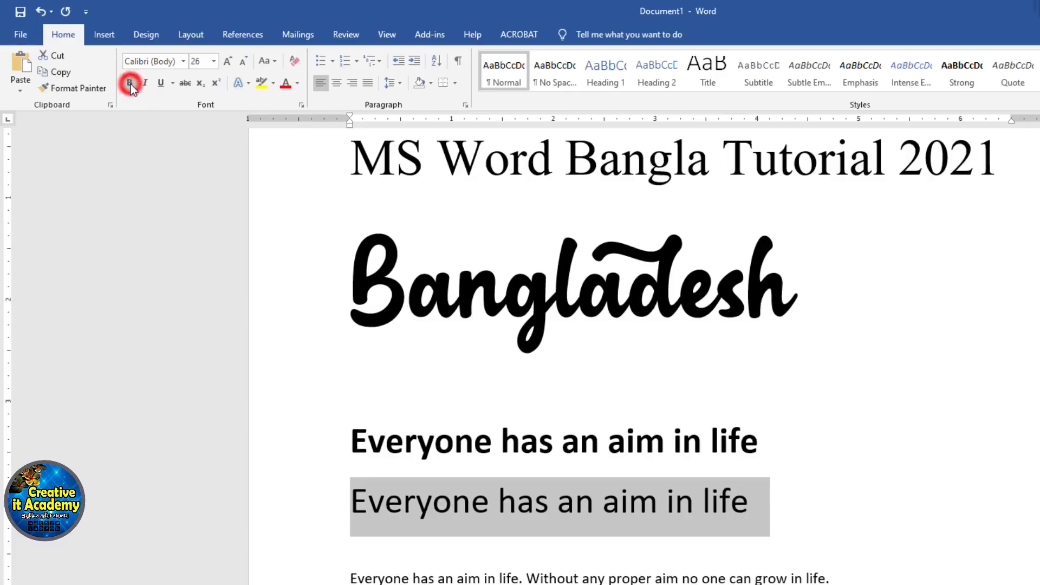
pyautogui.click(805, 501)
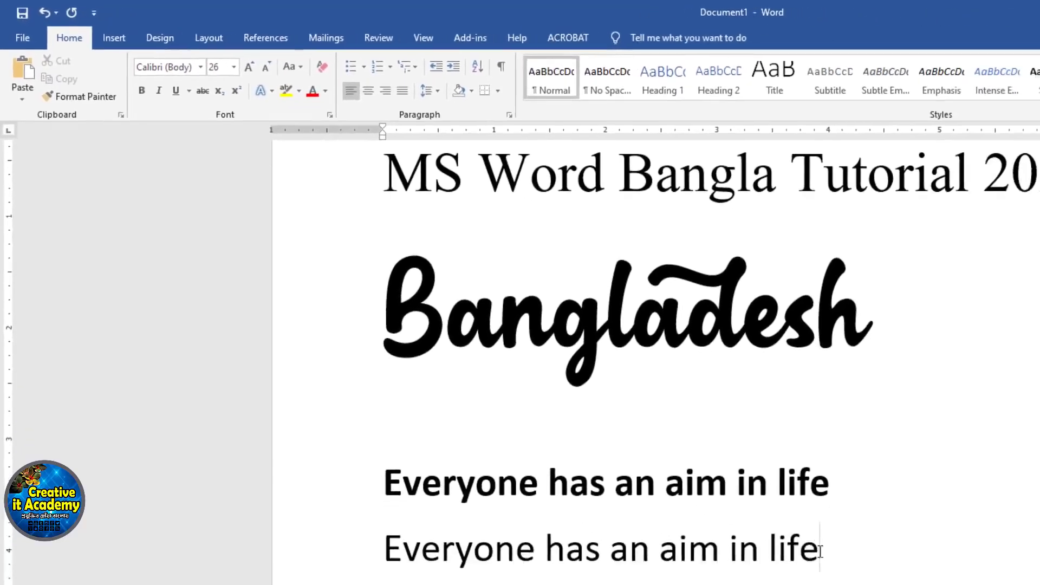
# Try italics on the second large "Everyone has an aim in life" line, toggling the formatting on and off.
pyautogui.moveTo(782, 531); pyautogui.dragTo(364, 522)
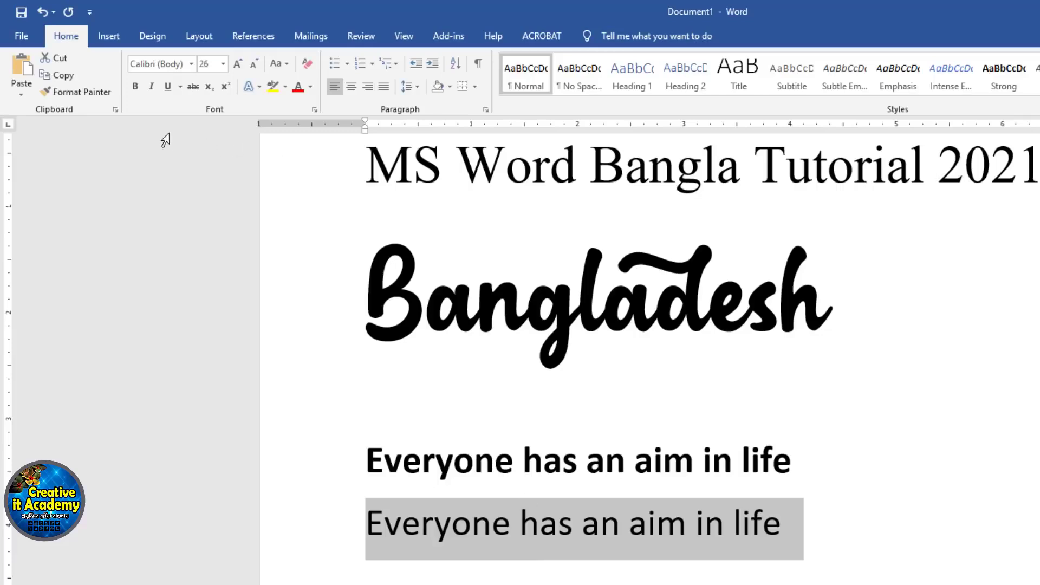
pyautogui.click(150, 87)
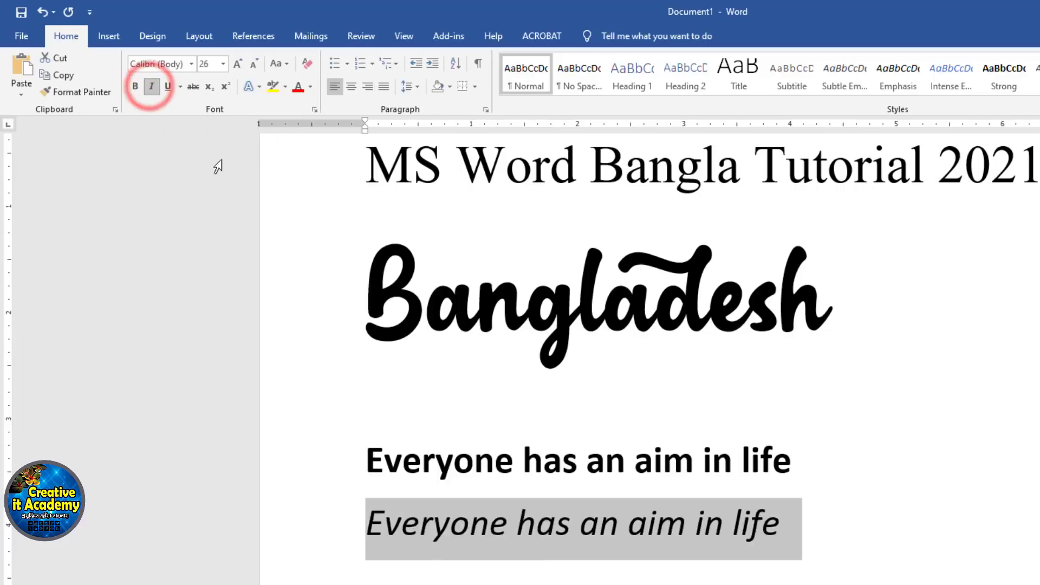
pyautogui.click(154, 86)
pyautogui.click(155, 85)
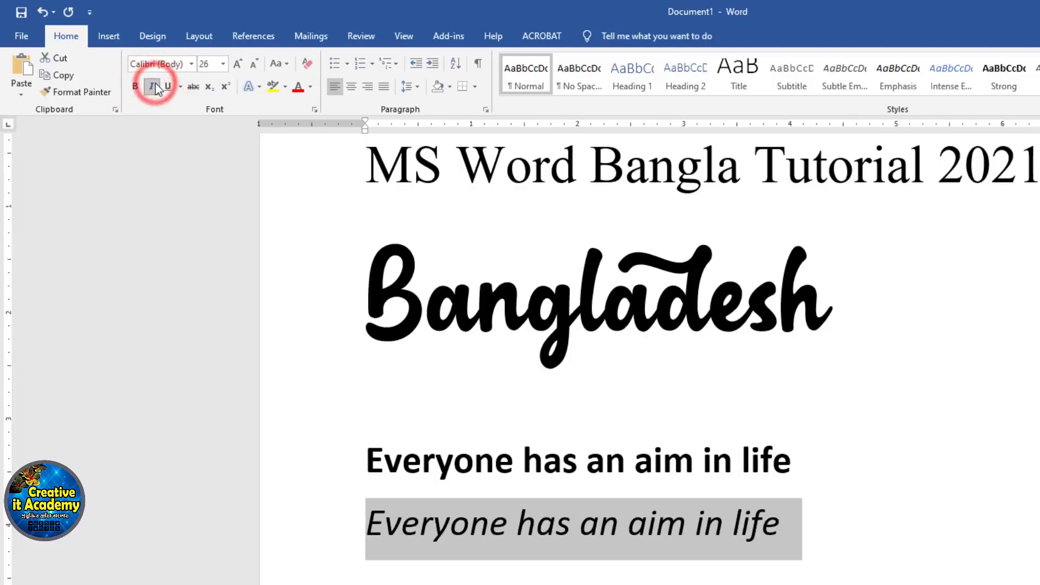
pyautogui.click(155, 87)
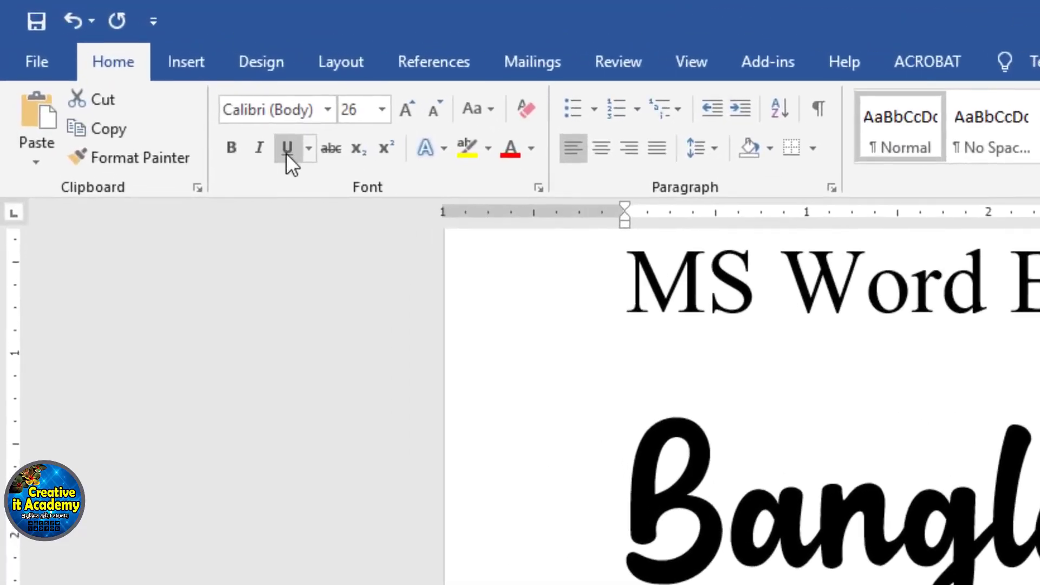
# Underline the bold line "Everyone has an aim in life".
pyautogui.click(587, 554)
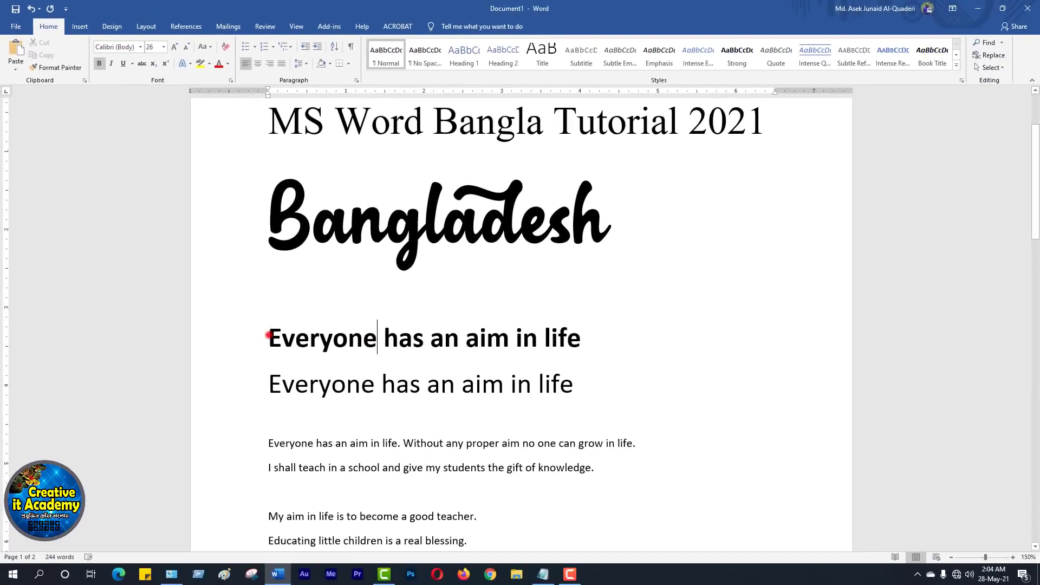
pyautogui.moveTo(425, 534); pyautogui.dragTo(933, 548)
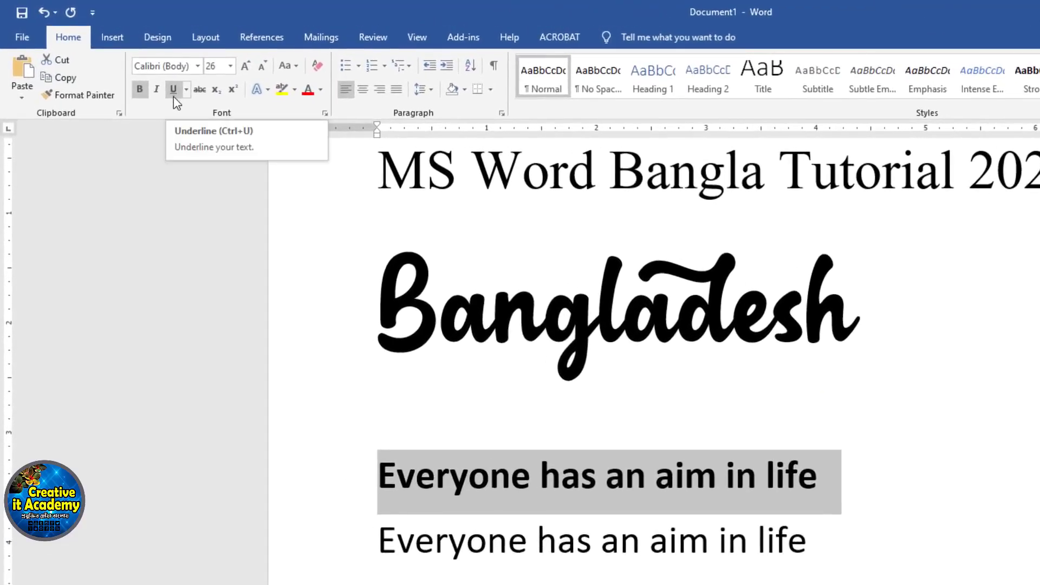
pyautogui.click(174, 95)
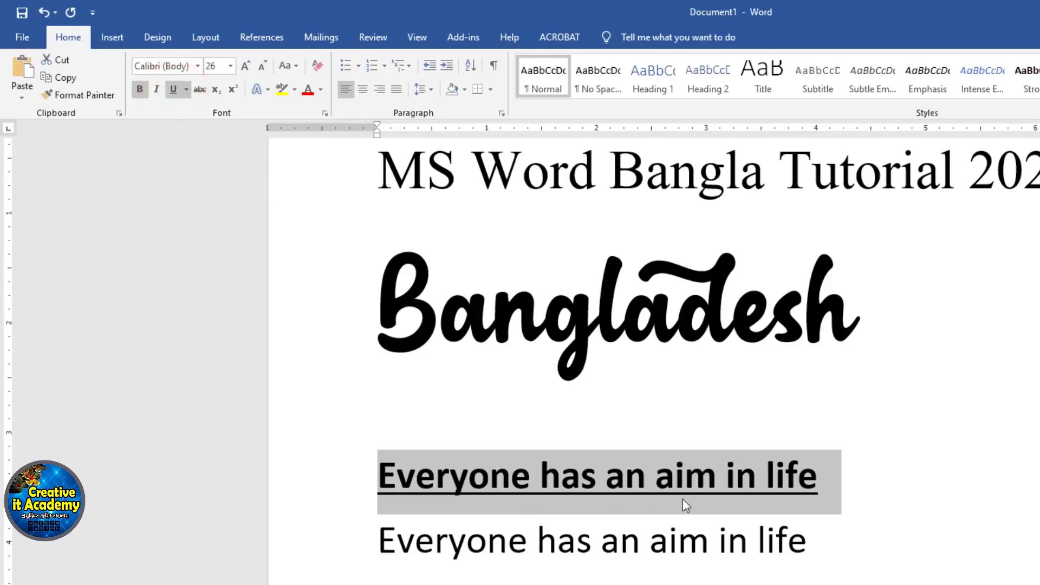
pyautogui.click(734, 494)
pyautogui.moveTo(824, 485); pyautogui.dragTo(369, 478)
pyautogui.click(607, 488)
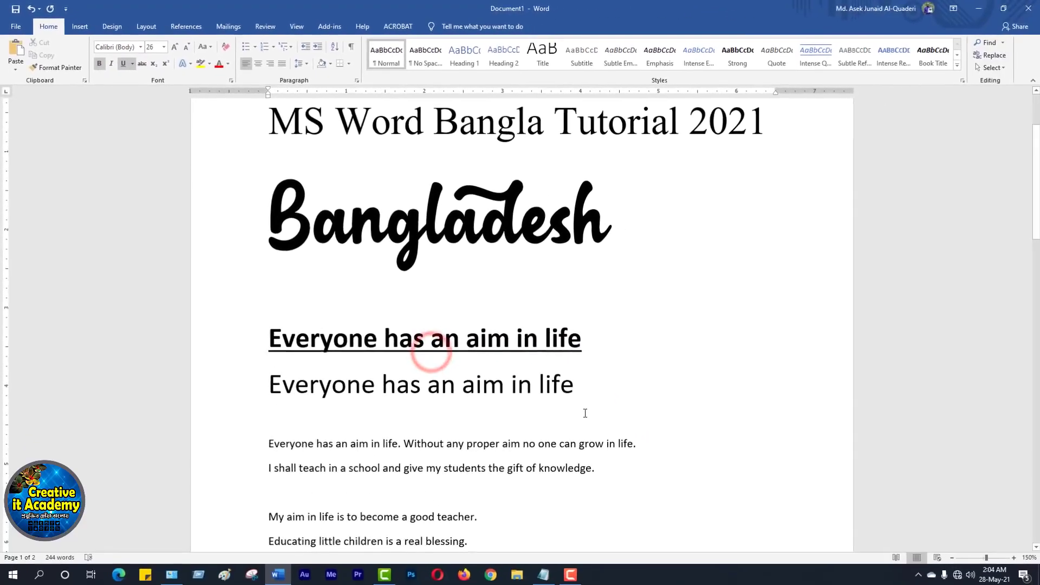
# Apply underline, bold and italic formatting to the six lines from "My aim in life is to become a good teacher." to "these little flowers.".
pyautogui.scroll(-3, 584, 413)
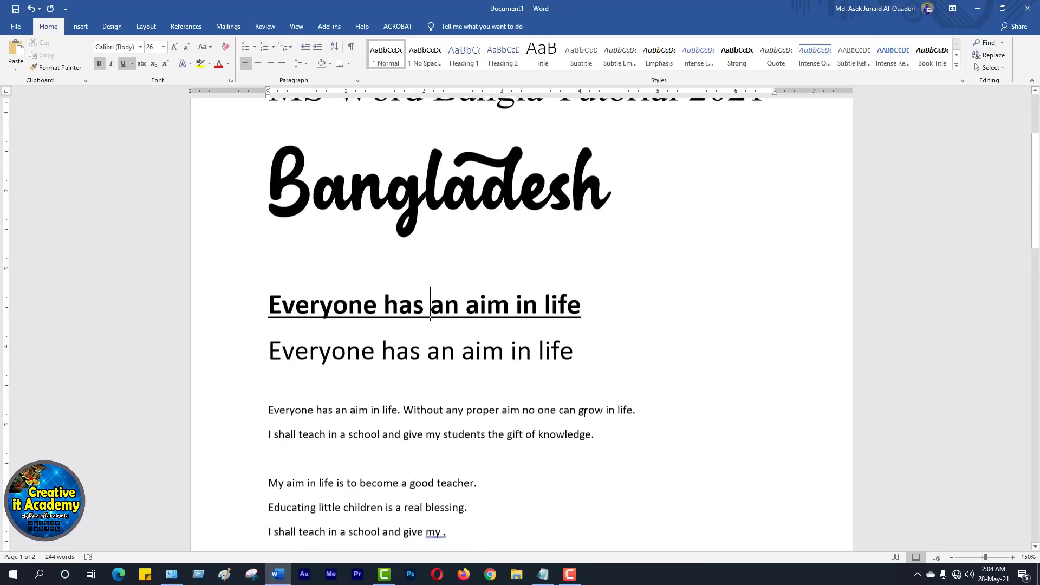
pyautogui.scroll(-1, 584, 413)
pyautogui.moveTo(479, 483); pyautogui.dragTo(269, 359)
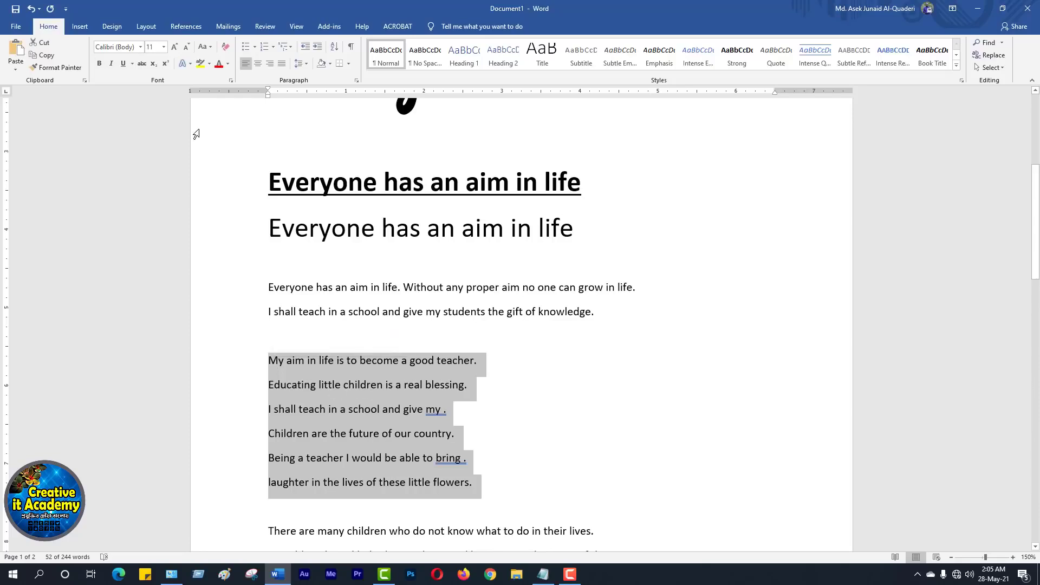
pyautogui.click(123, 64)
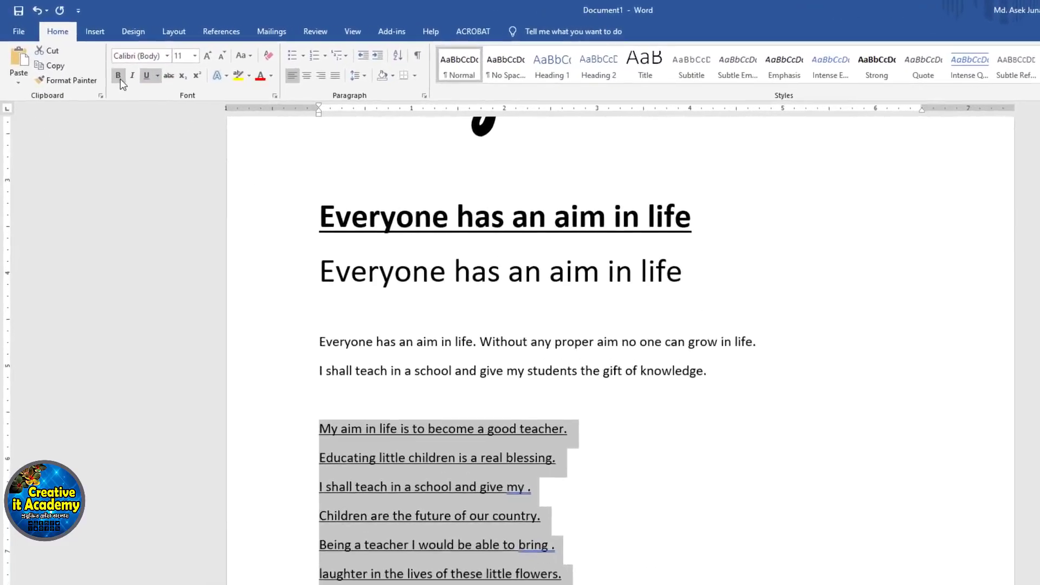
pyautogui.click(100, 64)
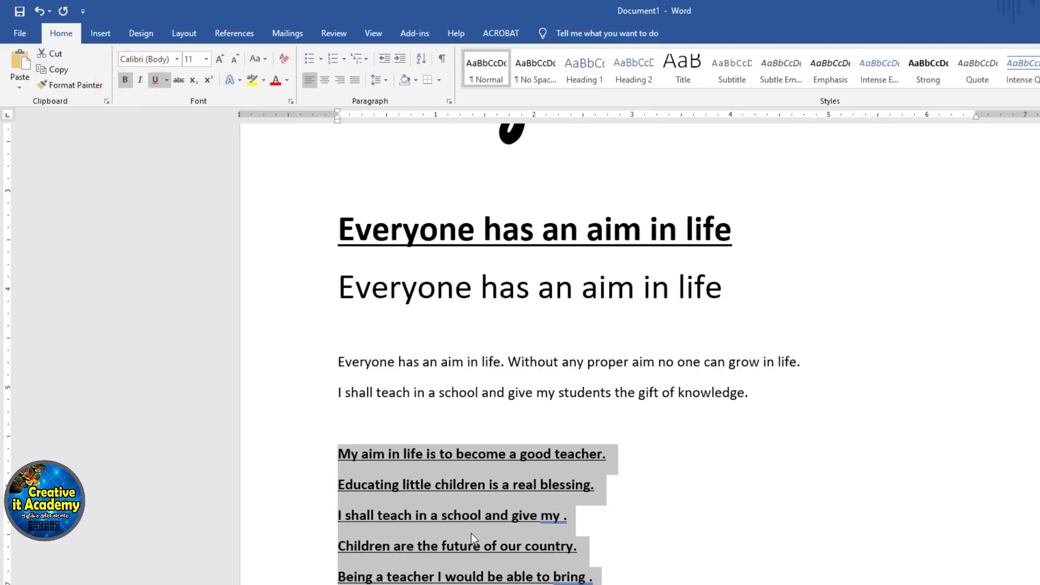
pyautogui.click(141, 80)
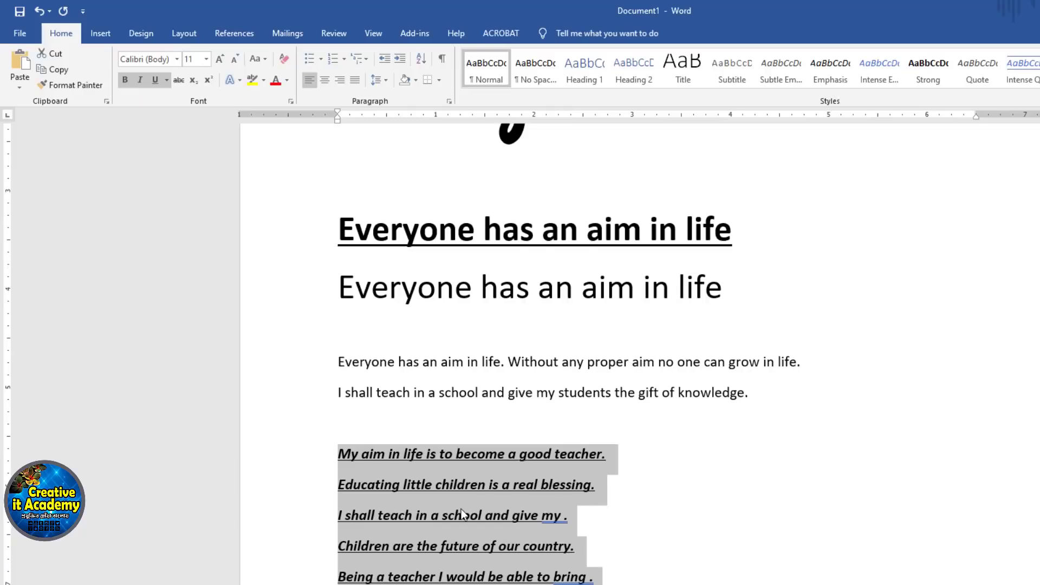
# Remove the underline, italic and bold formatting from the six selected lines and deselect them.
pyautogui.click(156, 79)
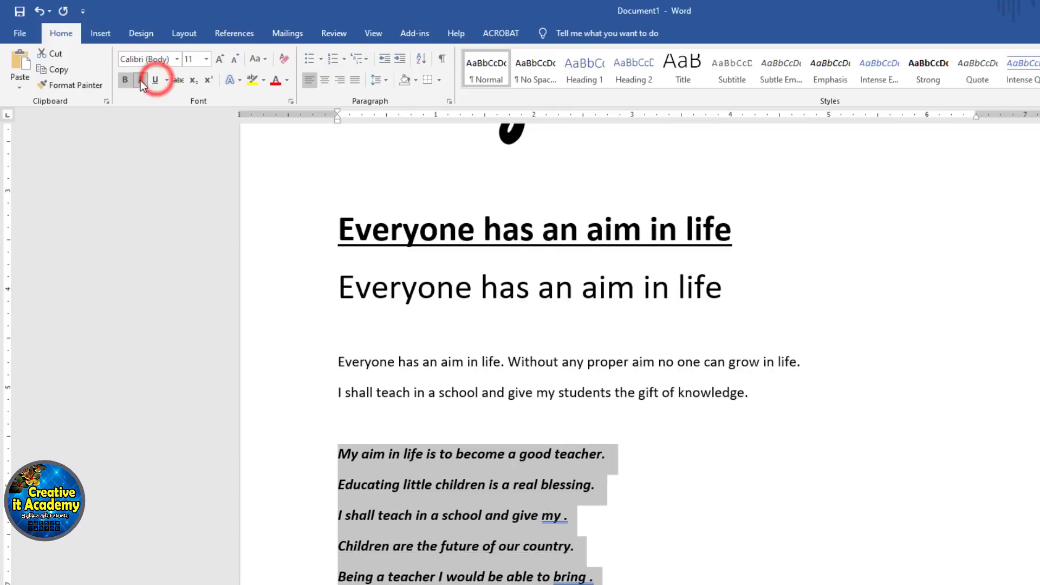
pyautogui.click(141, 80)
pyautogui.click(125, 80)
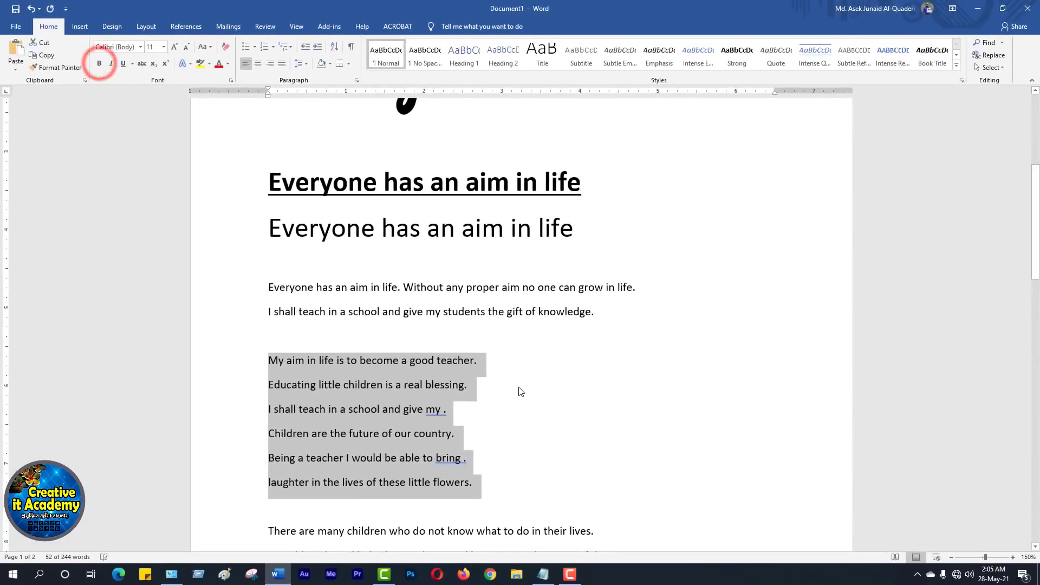
pyautogui.click(548, 410)
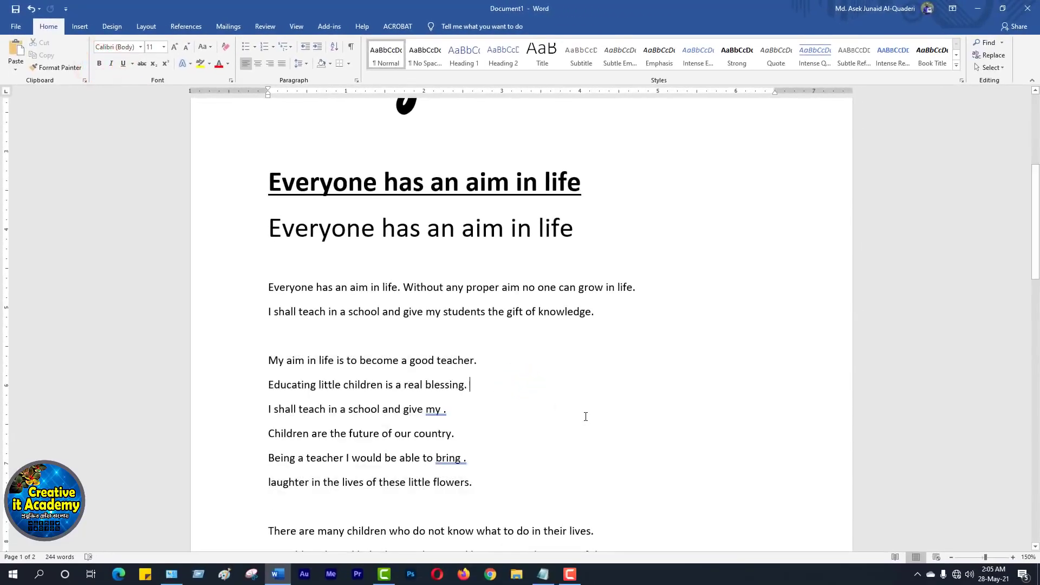
# Set the font color of the word "Bangladesh" to standard red and deselect it.
pyautogui.scroll(5, 586, 416)
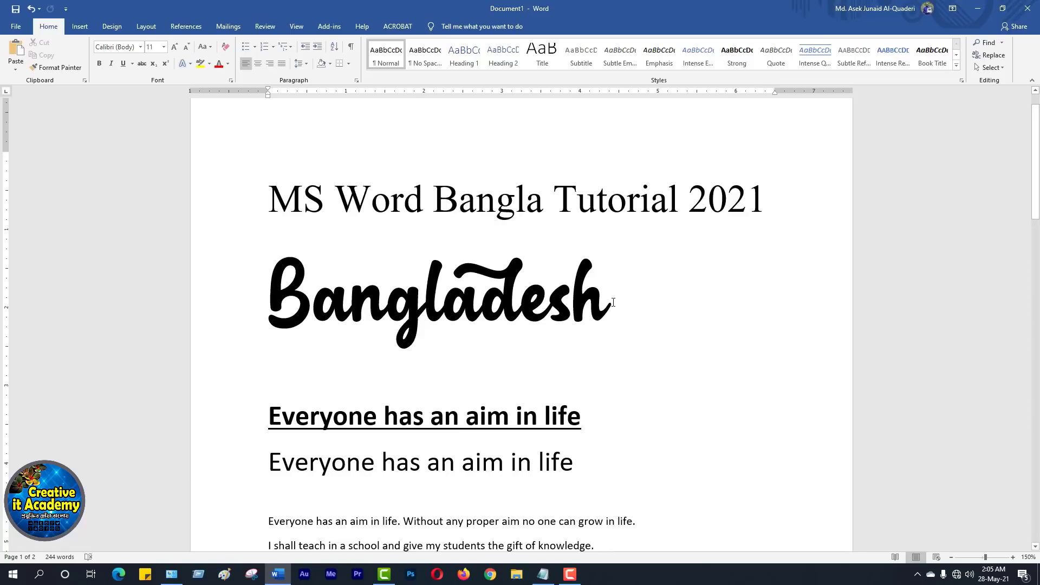
pyautogui.moveTo(612, 304); pyautogui.dragTo(269, 305)
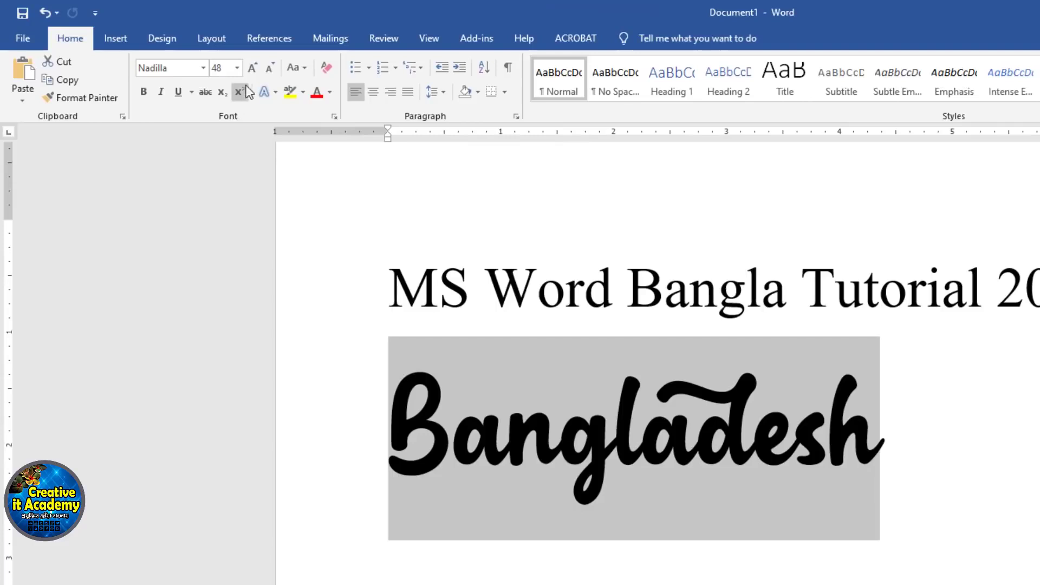
pyautogui.click(331, 91)
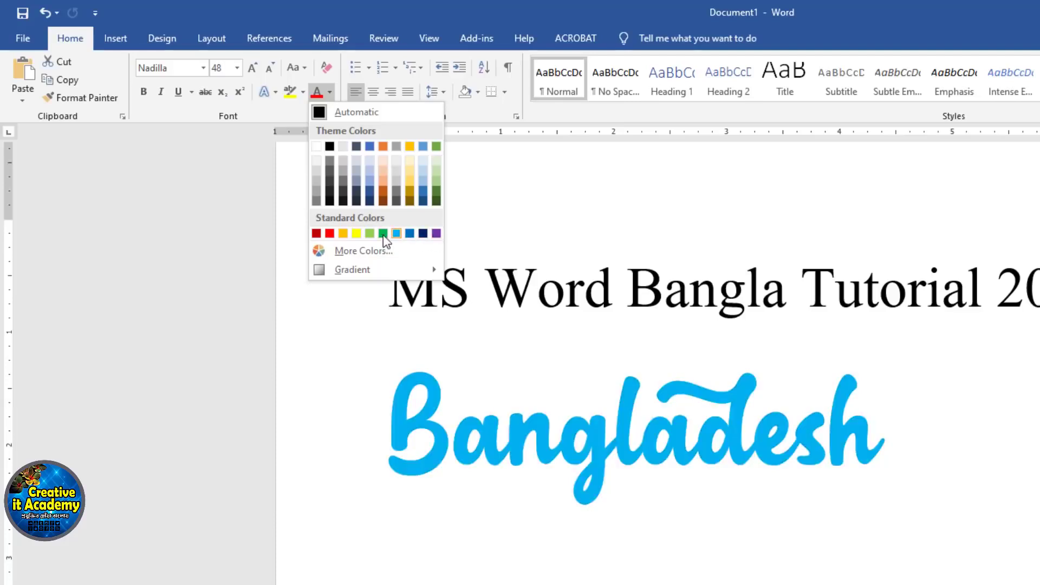
pyautogui.click(330, 233)
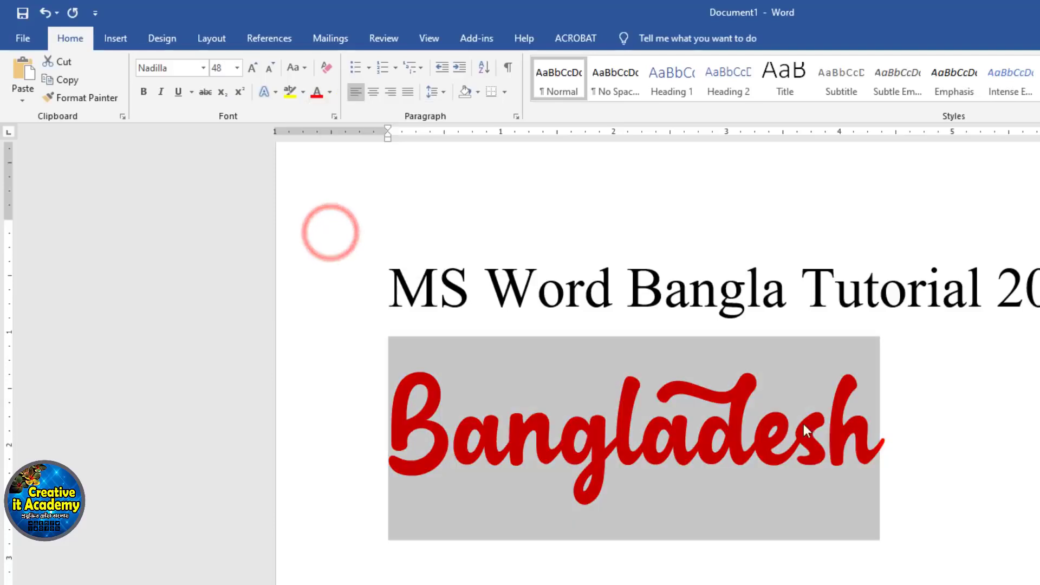
pyautogui.click(850, 450)
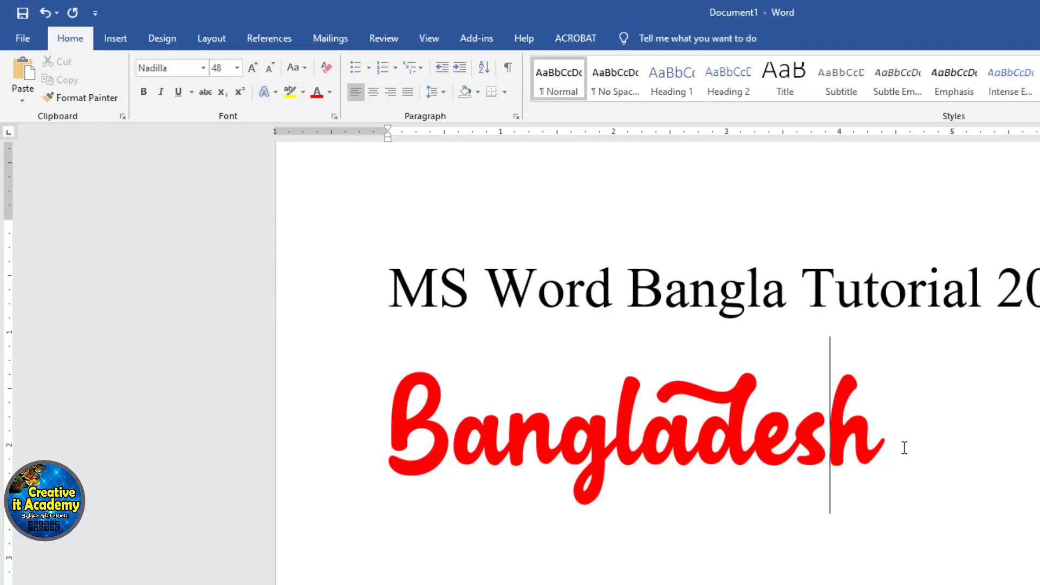
# Color the title line "MS Word Bangla Tutorial 2021" standard green and deselect it.
pyautogui.moveTo(1027, 288); pyautogui.dragTo(401, 286)
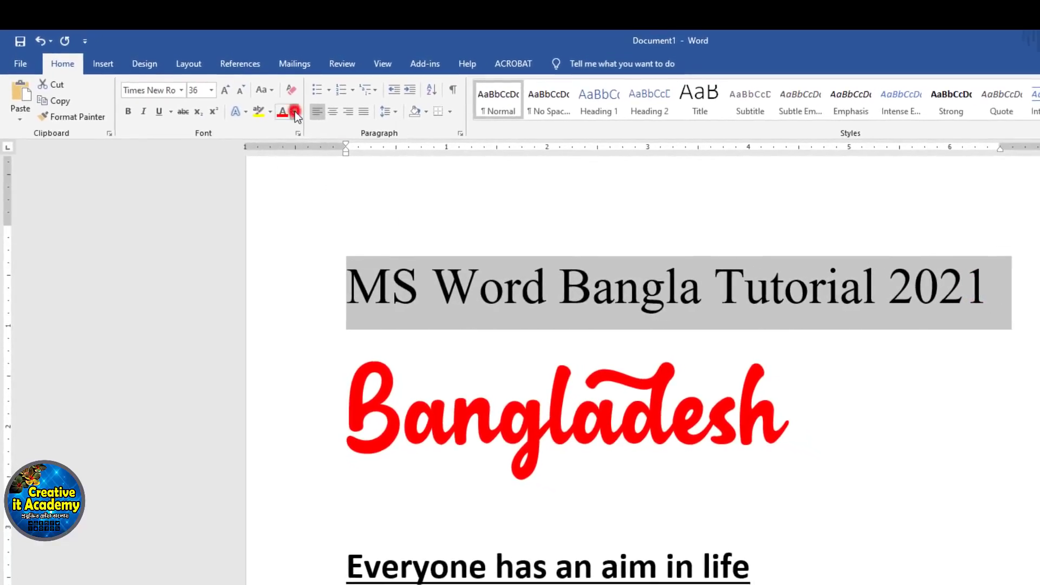
pyautogui.click(305, 105)
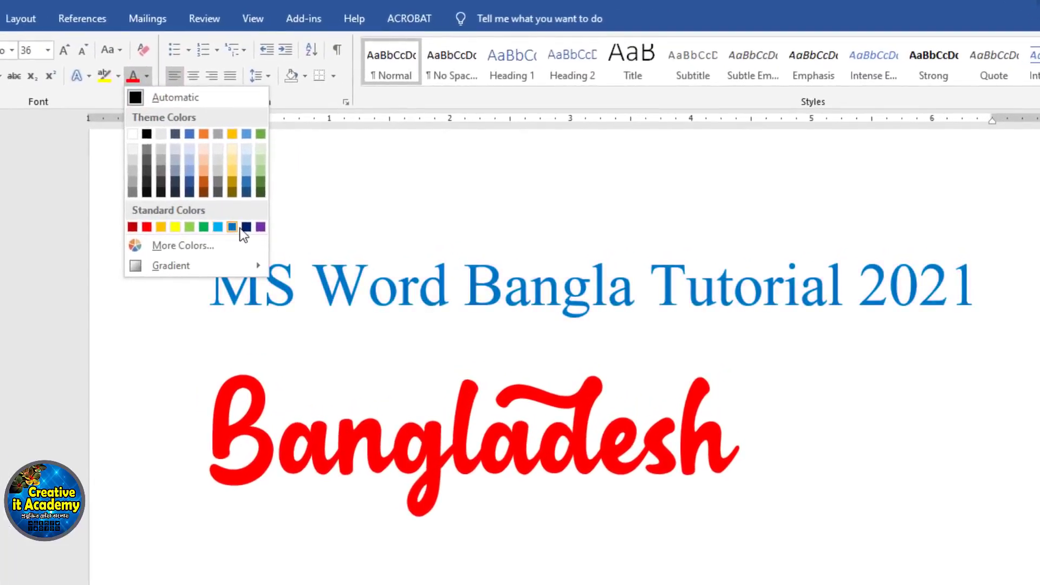
pyautogui.click(206, 226)
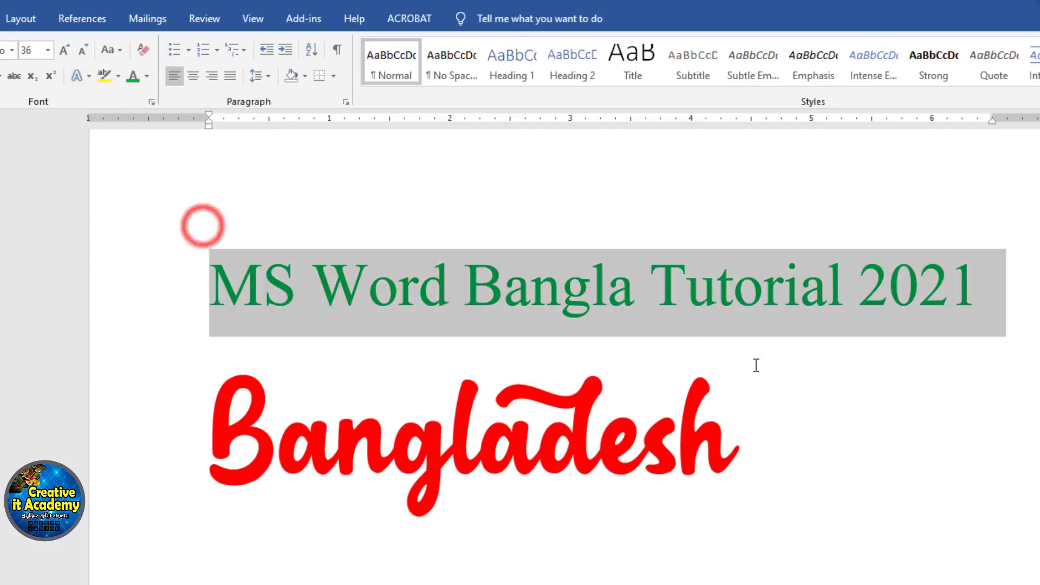
pyautogui.click(848, 425)
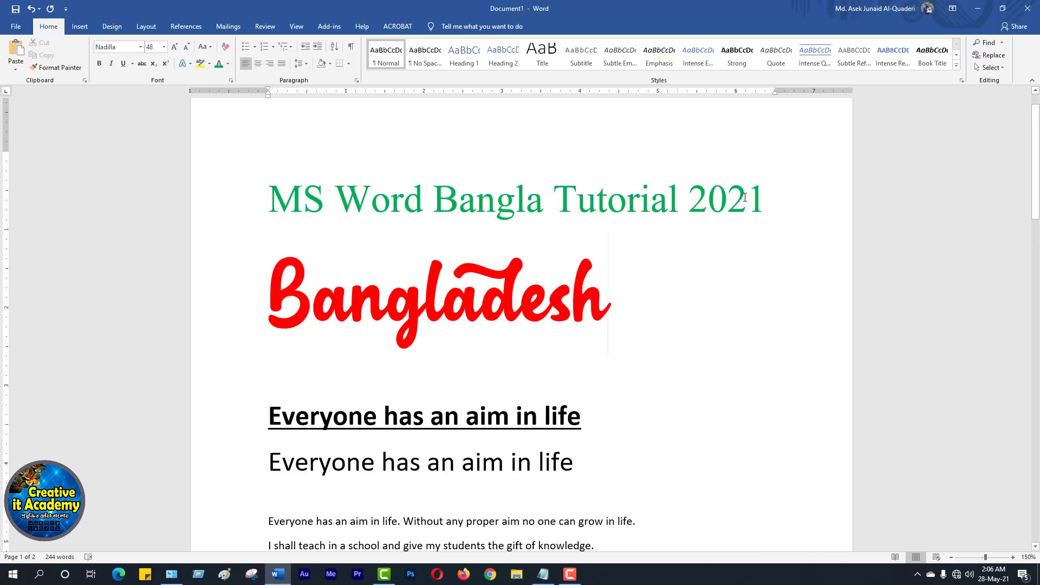
# Set the font color of the title "MS Word Bangla Tutorial 2021" back to Automatic and deselect it.
pyautogui.moveTo(768, 195); pyautogui.dragTo(267, 195)
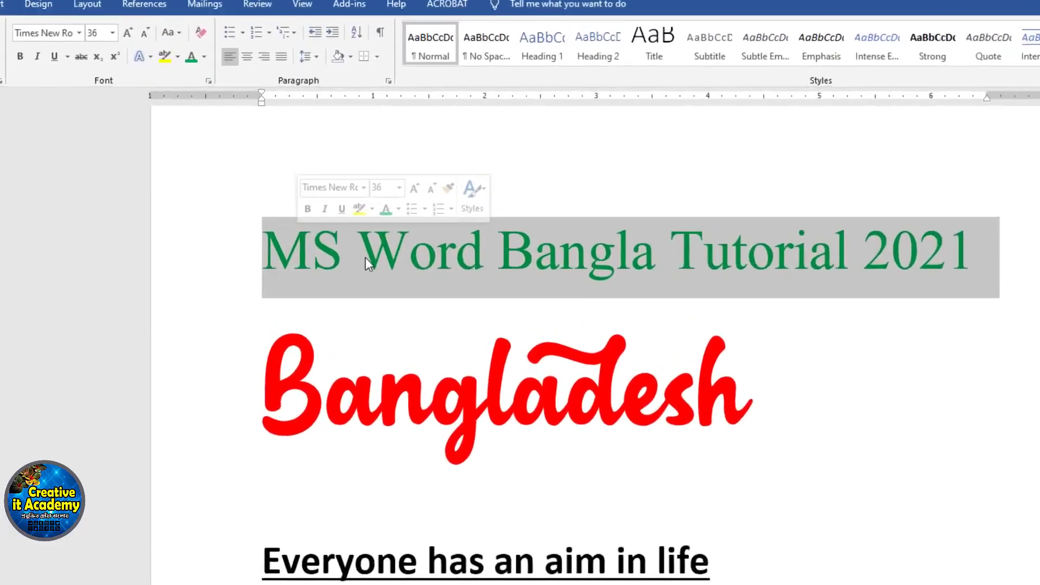
pyautogui.click(204, 57)
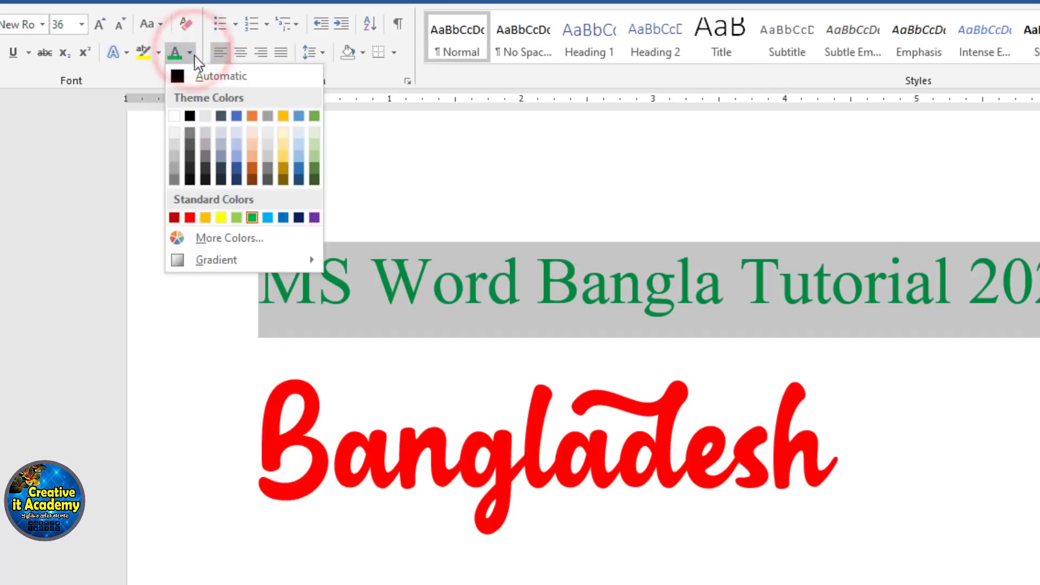
pyautogui.click(221, 77)
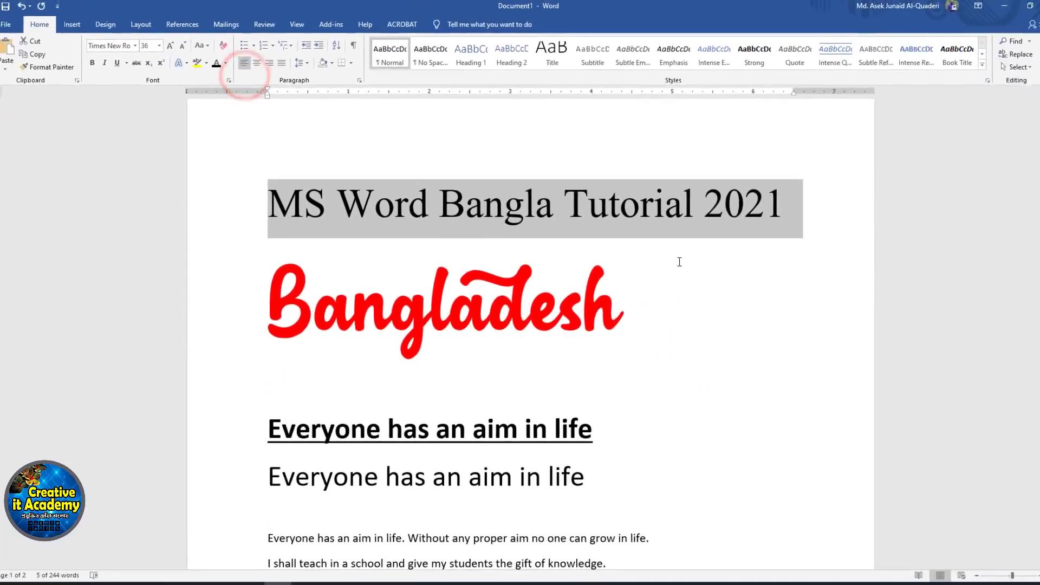
pyautogui.click(927, 383)
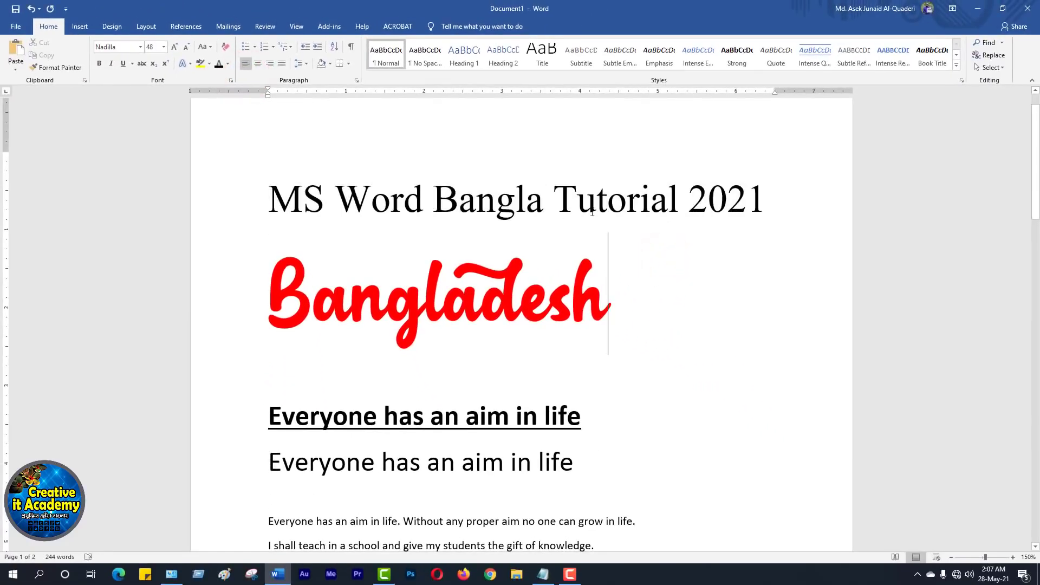
# Set the font color of the line "Educating little children is a real blessing." to standard red.
pyautogui.scroll(-5, 643, 325)
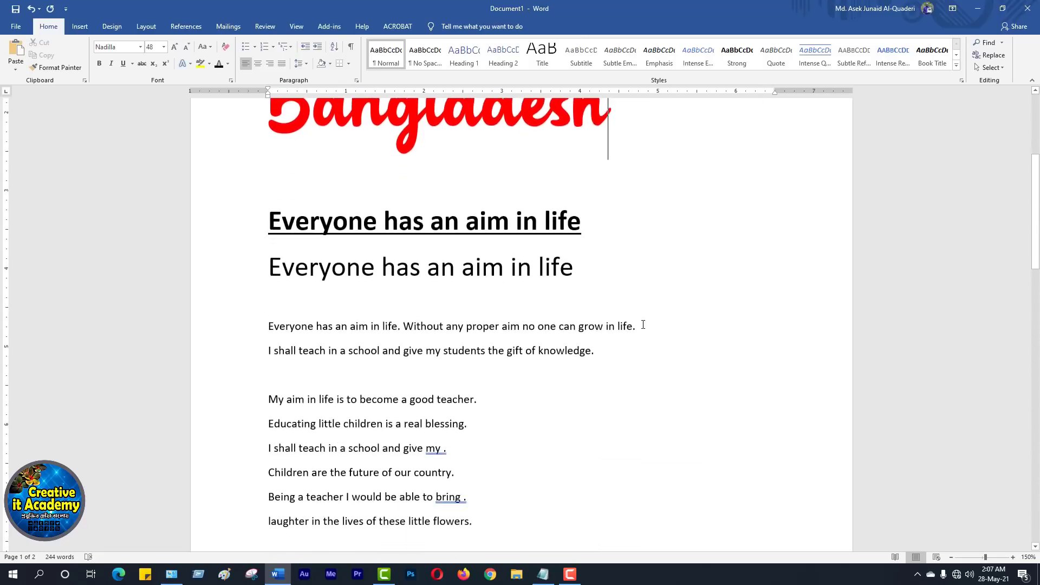
pyautogui.scroll(-1, 630, 341)
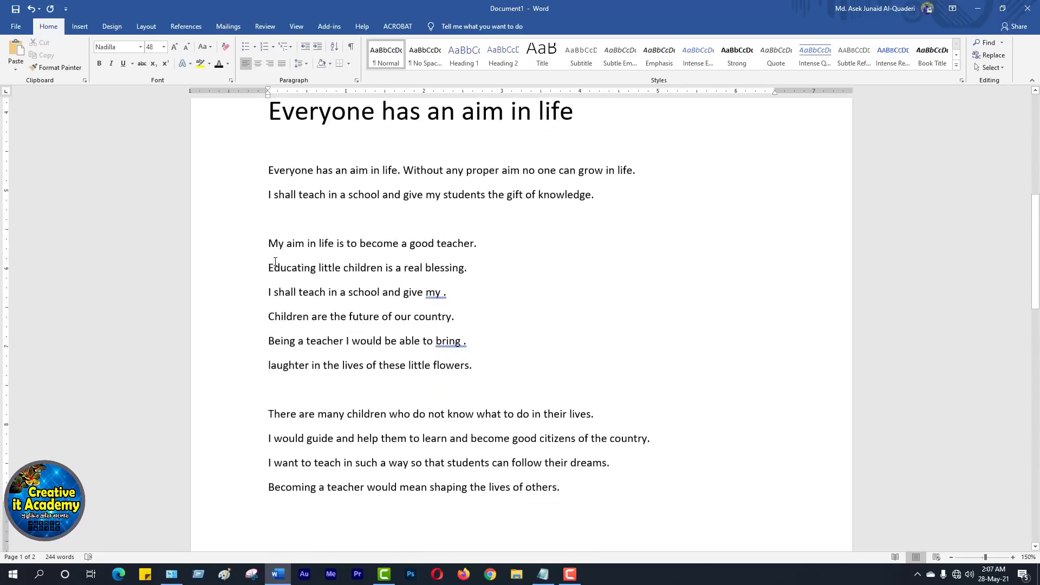
pyautogui.moveTo(267, 267); pyautogui.dragTo(471, 271)
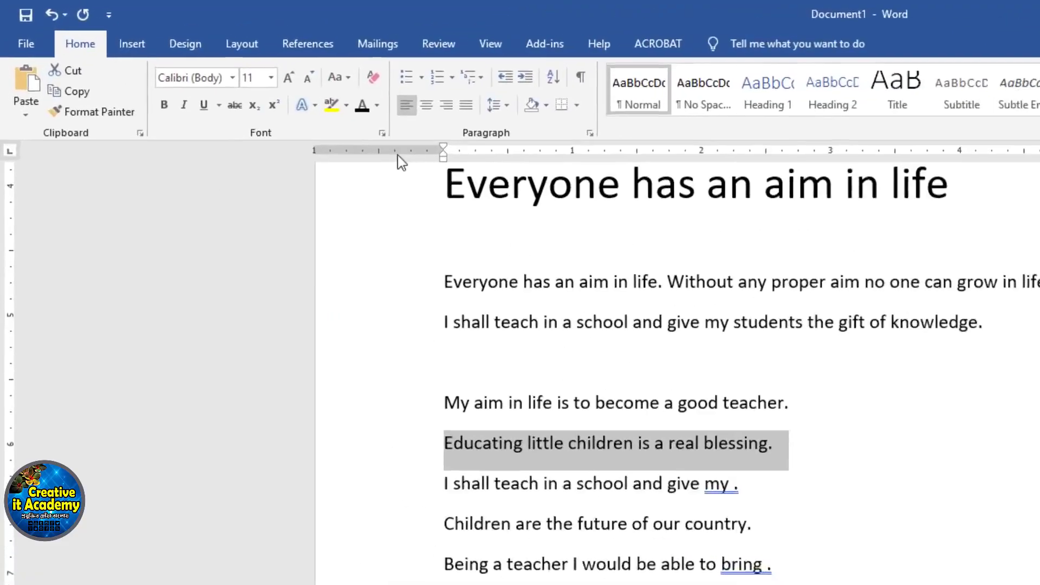
pyautogui.click(409, 111)
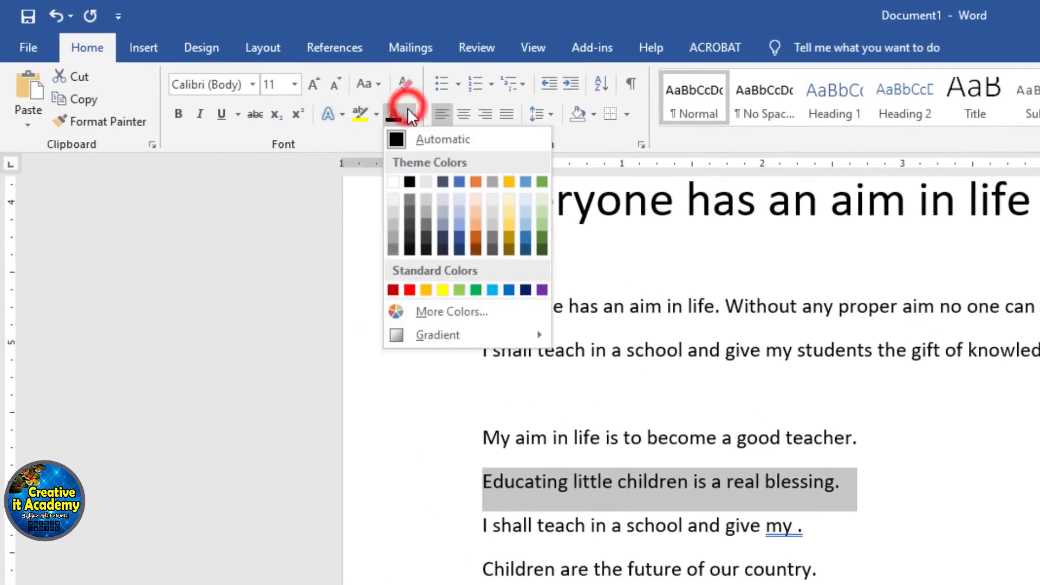
pyautogui.click(409, 291)
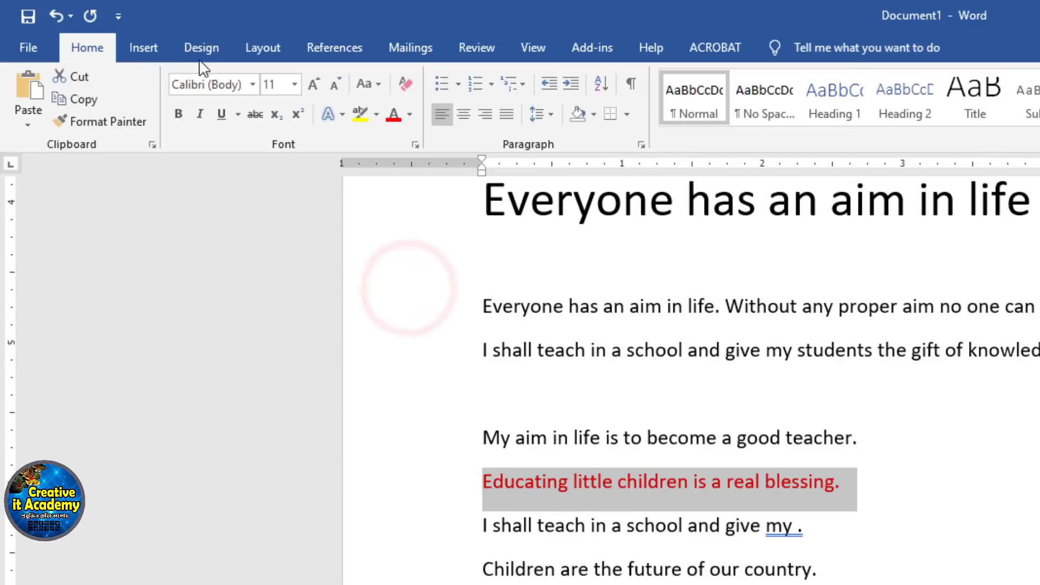
# Make the selected line "Educating little children is a real blessing." bold and underlined, and deselect it.
pyautogui.click(178, 113)
pyautogui.click(222, 114)
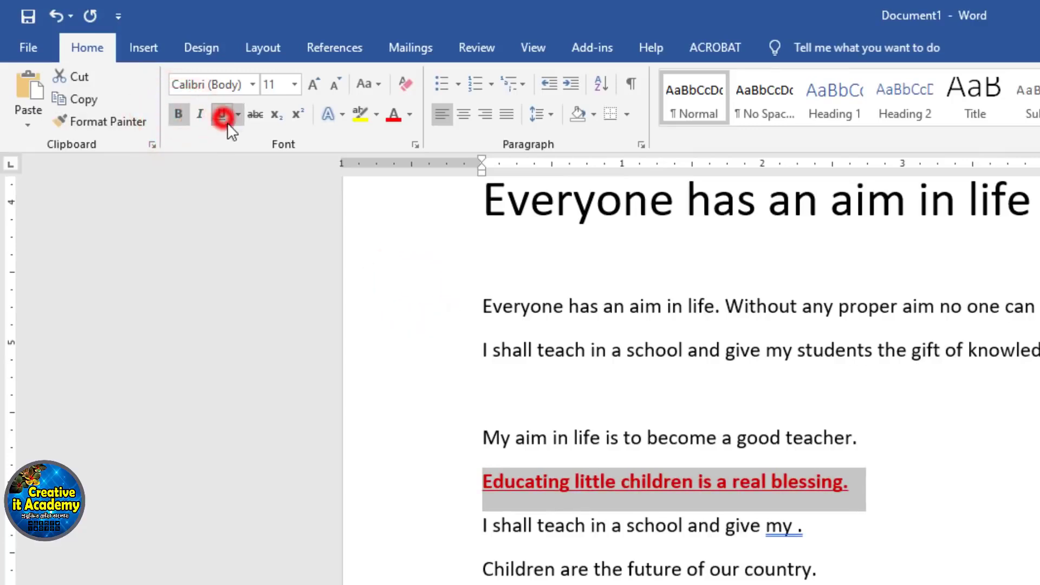
pyautogui.click(1001, 509)
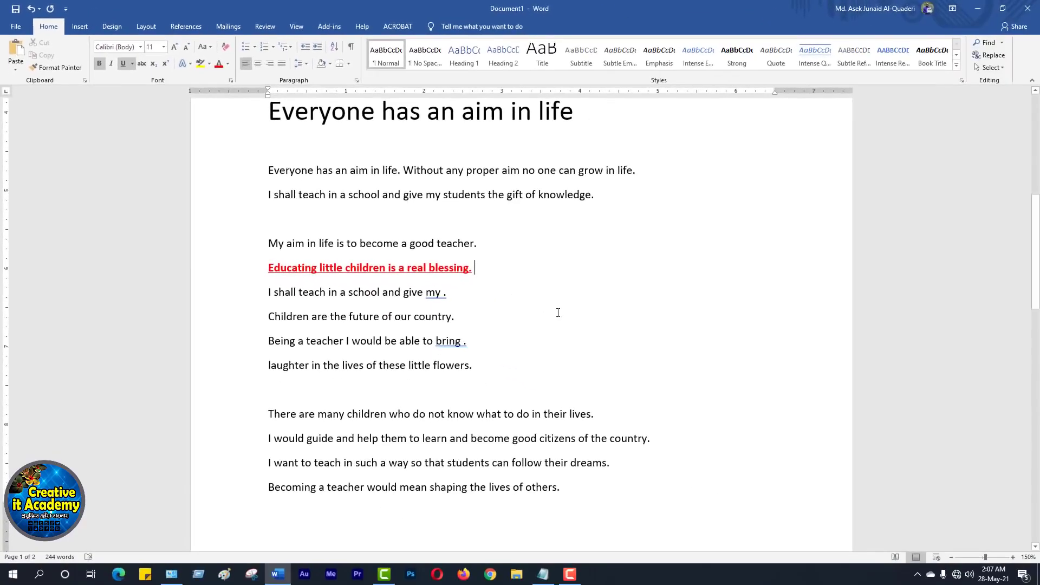
# Apply strikethrough to the line "Everyone has an aim in life. Without any proper aim no one can grow in life.".
pyautogui.scroll(4, 961, 535)
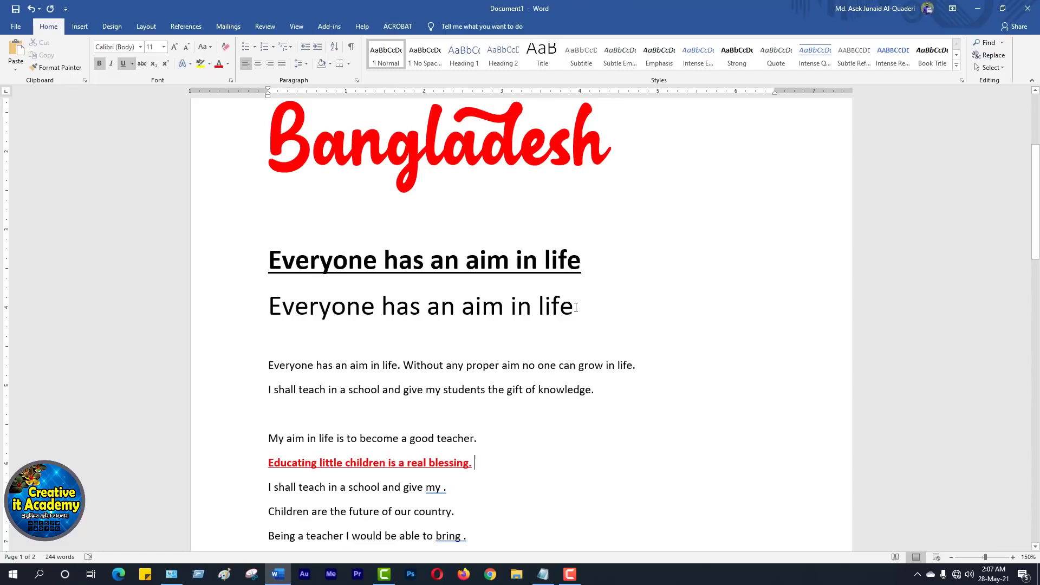
pyautogui.moveTo(580, 307); pyautogui.dragTo(255, 304)
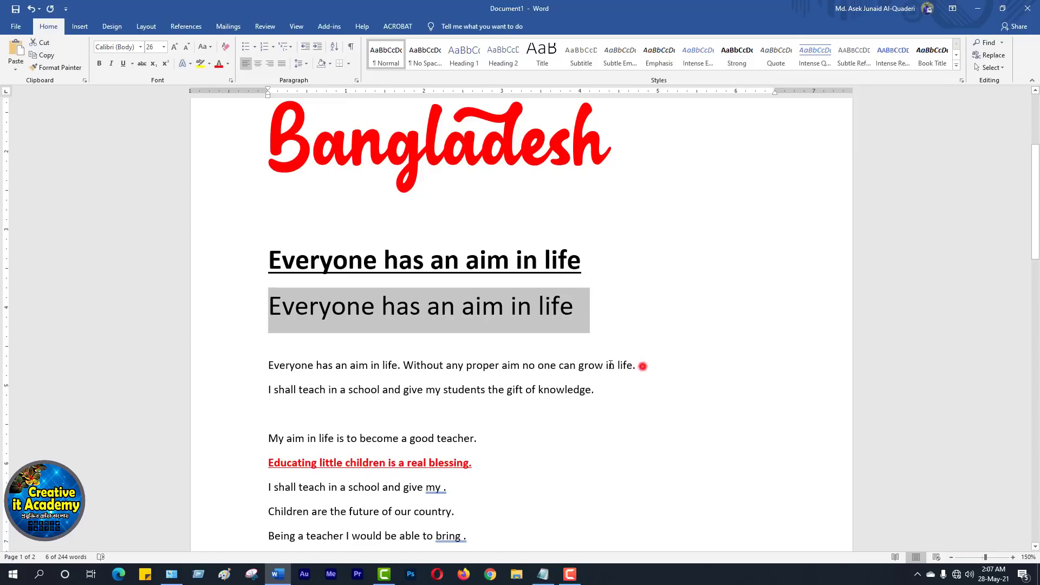
pyautogui.moveTo(643, 367); pyautogui.dragTo(228, 361)
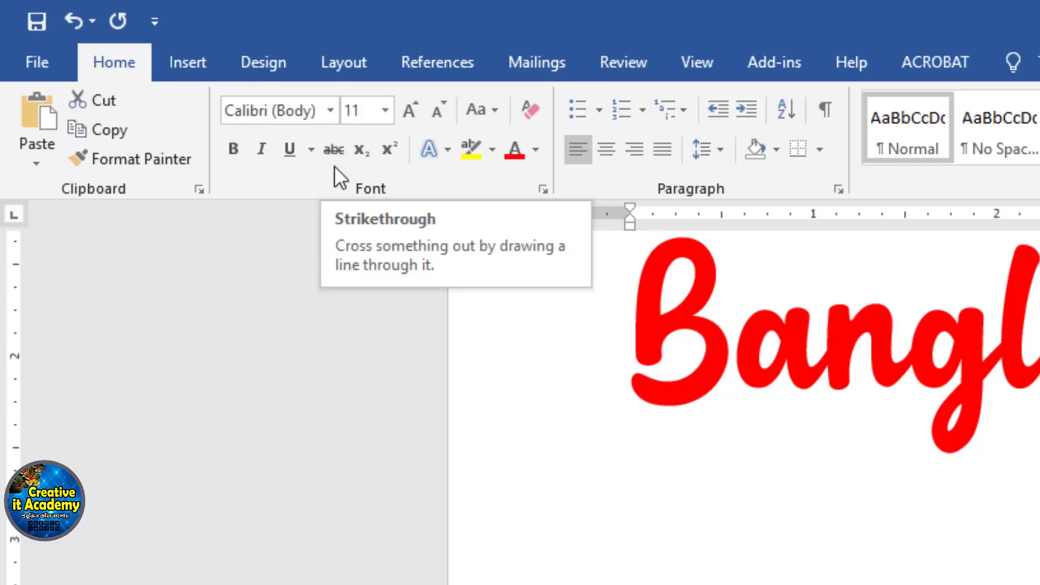
pyautogui.click(333, 149)
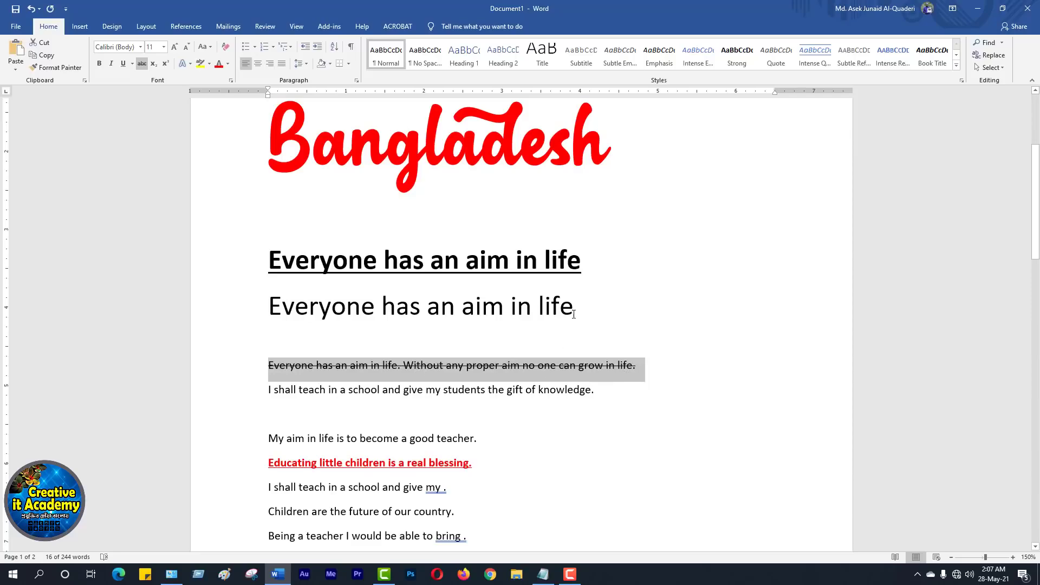
# Apply strikethrough to the second large line "Everyone has an aim in life", the one without bold or underline, and deselect it.
pyautogui.moveTo(574, 305); pyautogui.dragTo(269, 307)
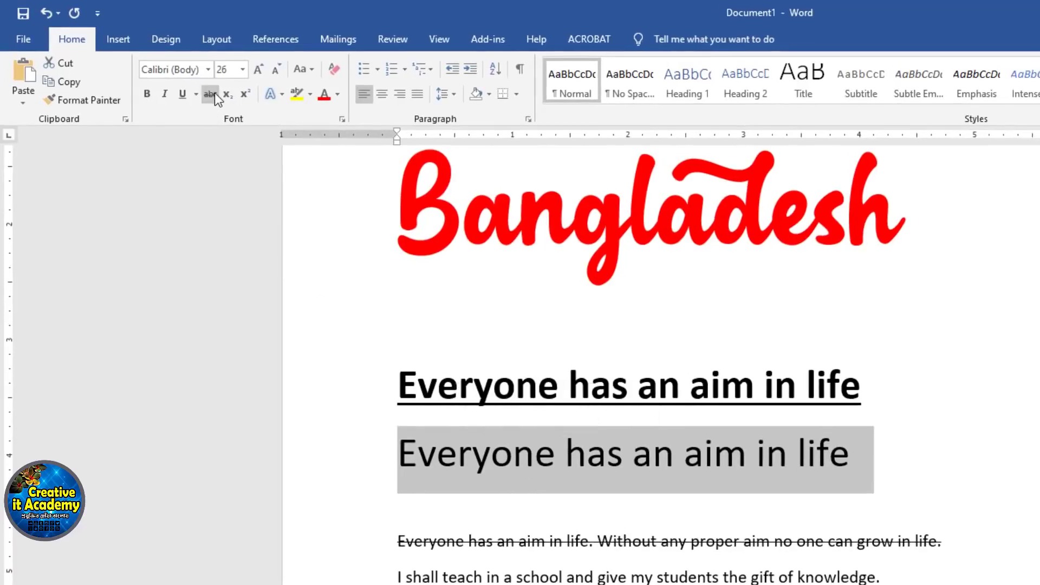
pyautogui.click(207, 94)
pyautogui.click(940, 452)
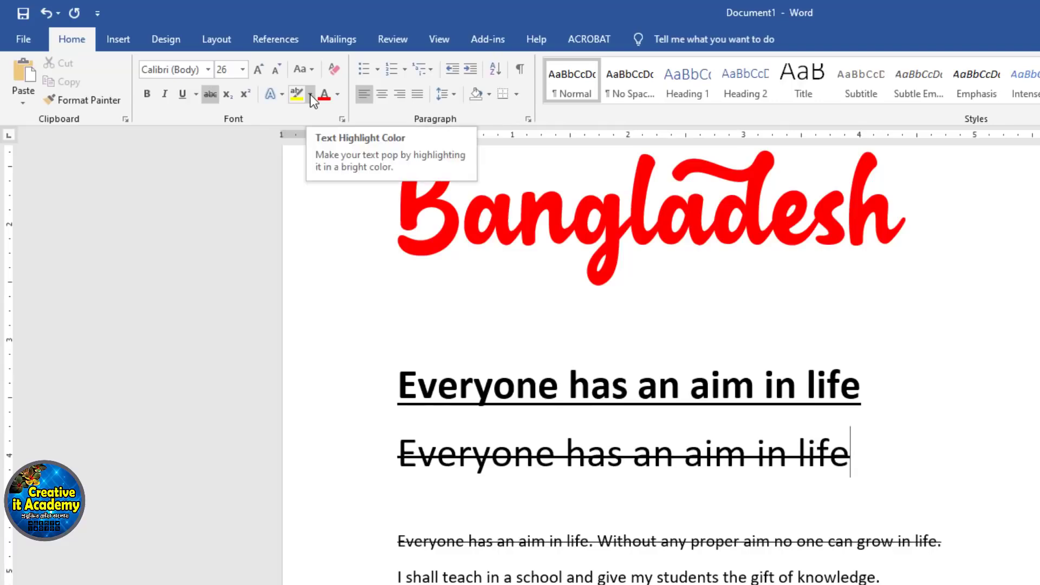
# Highlight the word "Bangladesh" in yellow and deselect it.
pyautogui.click(940, 340)
pyautogui.scroll(3, 894, 320)
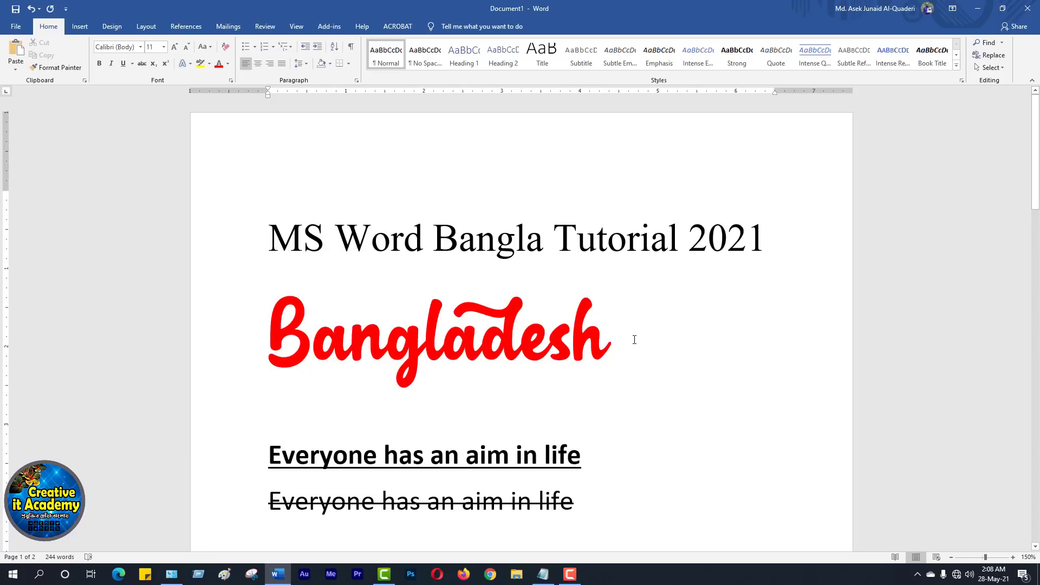
pyautogui.moveTo(634, 339); pyautogui.dragTo(223, 335)
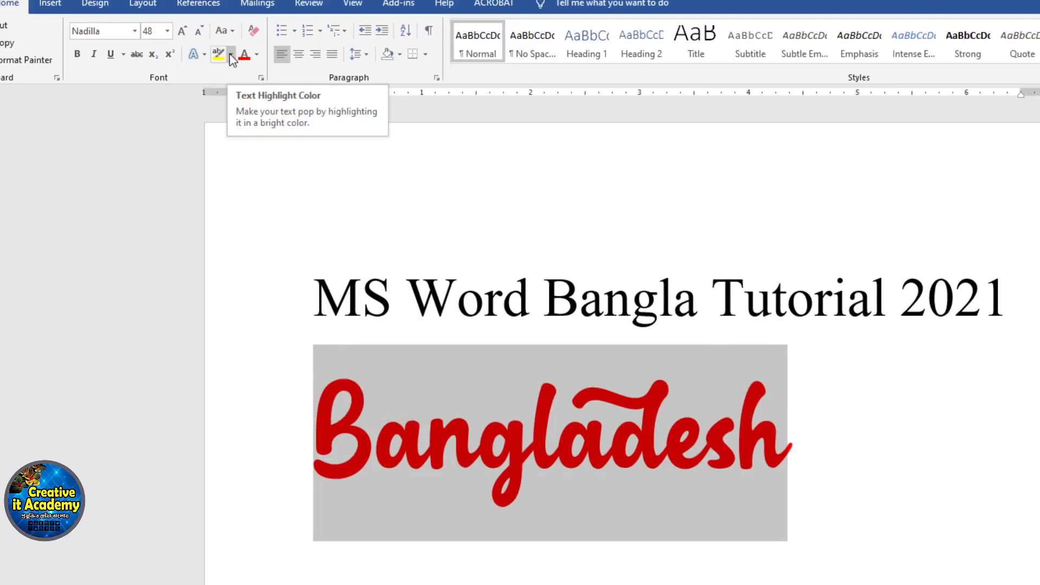
pyautogui.click(232, 54)
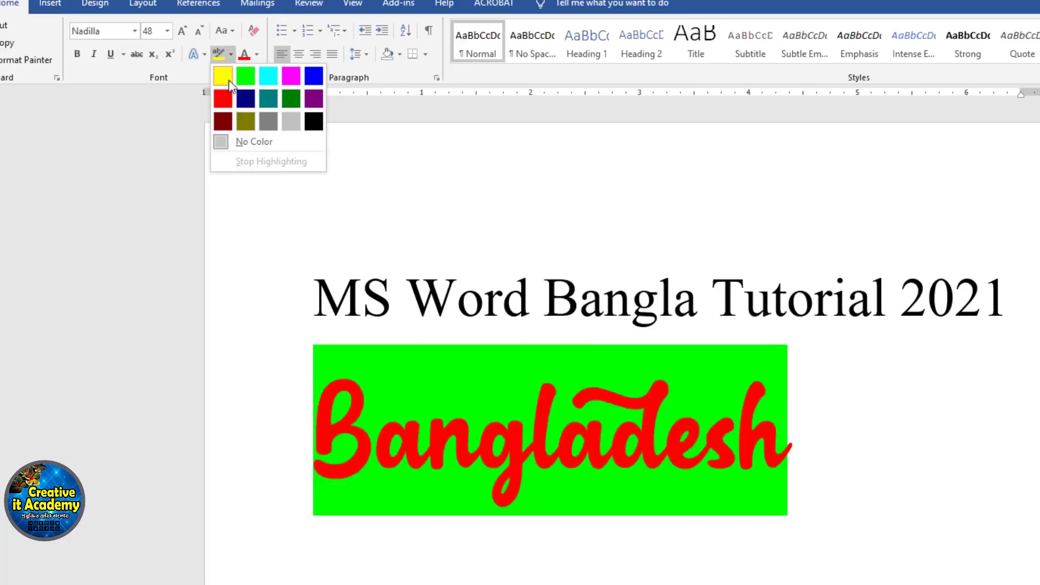
pyautogui.click(225, 77)
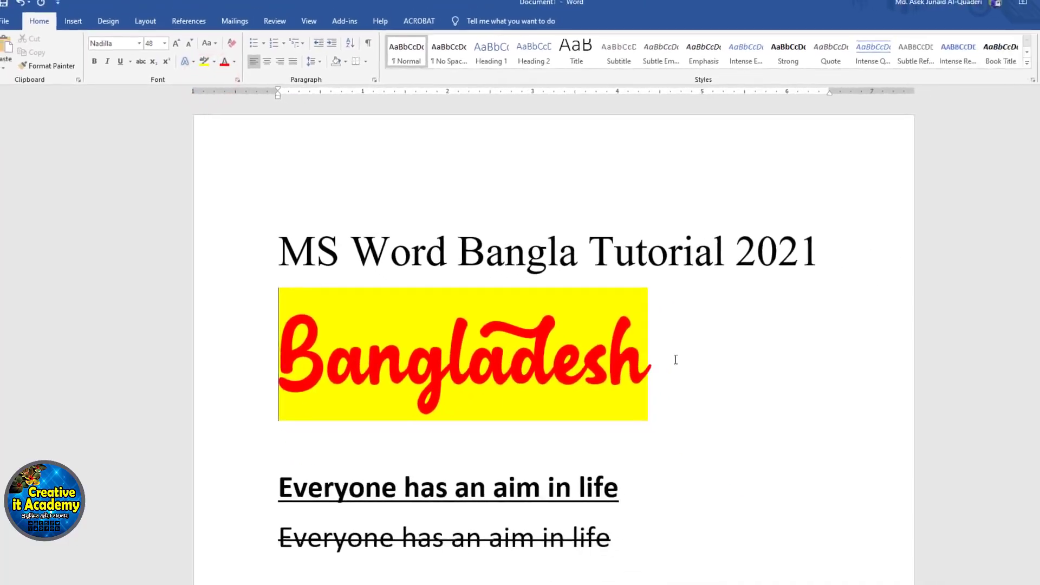
pyautogui.click(829, 429)
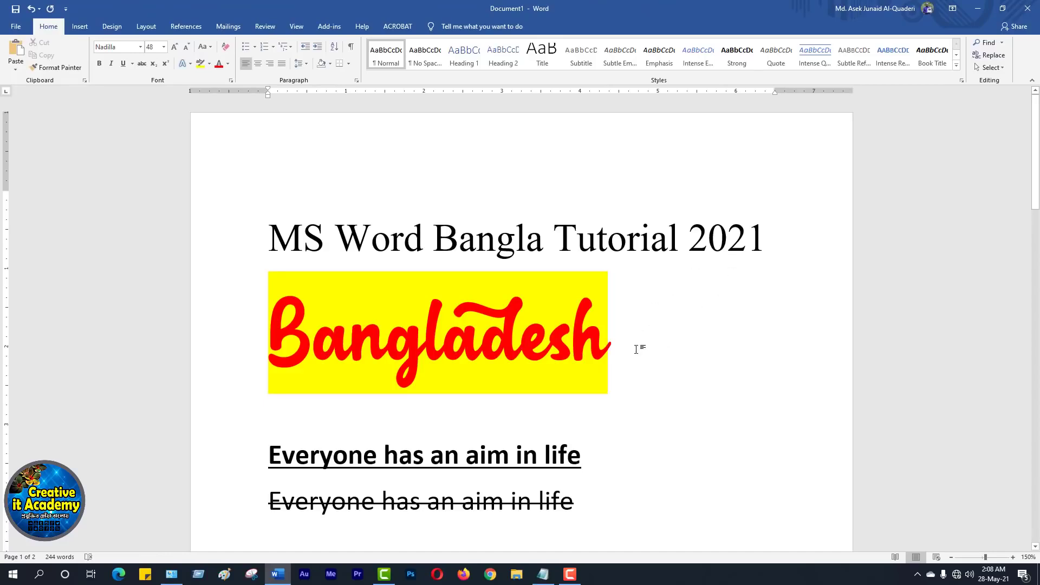
# Duplicate the bold underlined line "Everyone has an aim in life" directly above itself, without an empty line between the copies.
pyautogui.scroll(-5, 671, 414)
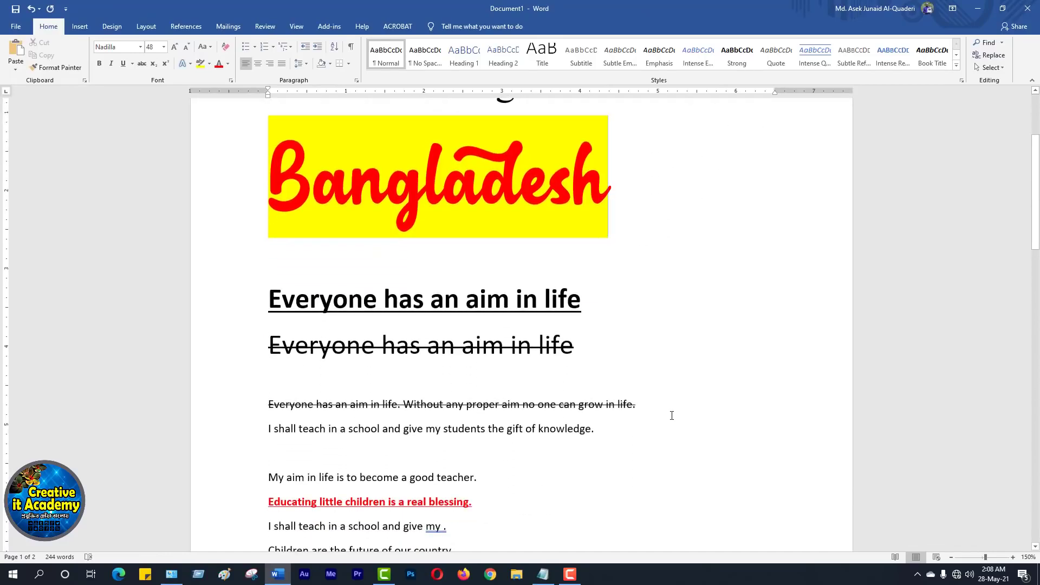
pyautogui.scroll(5, 672, 416)
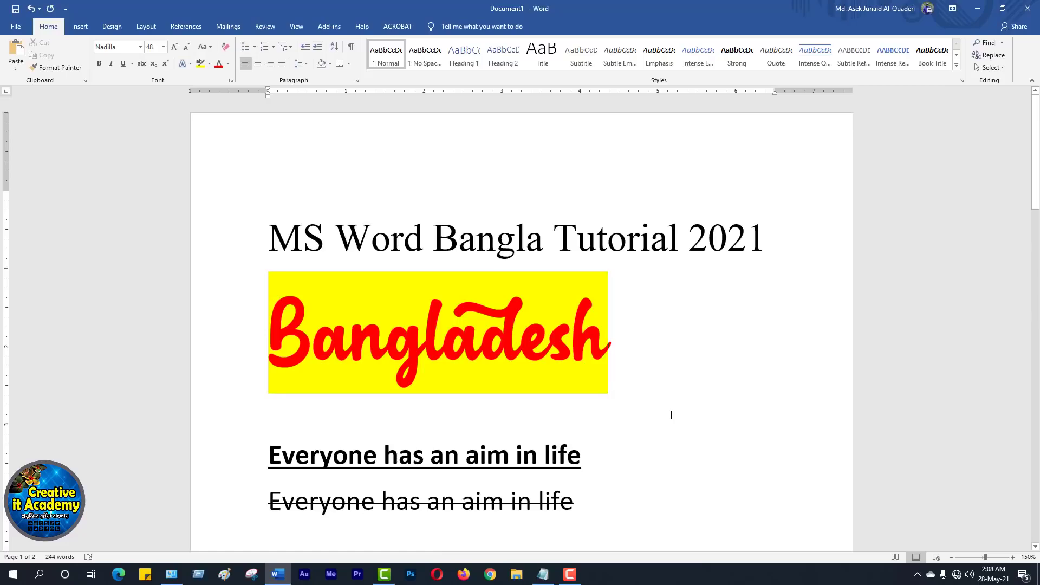
pyautogui.scroll(-6, 671, 415)
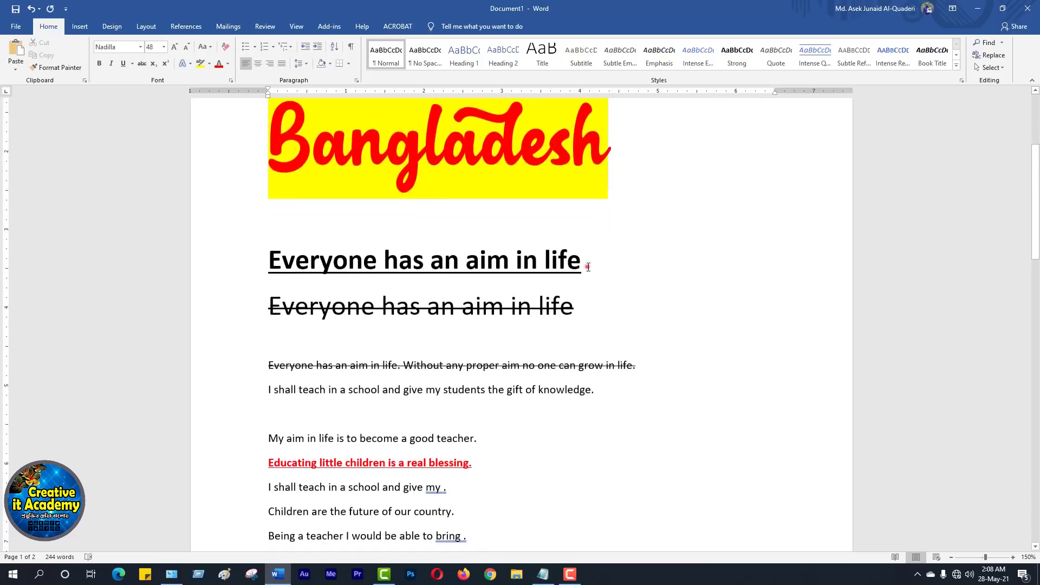
pyautogui.moveTo(588, 266); pyautogui.dragTo(269, 261)
pyautogui.rightClick(317, 261)
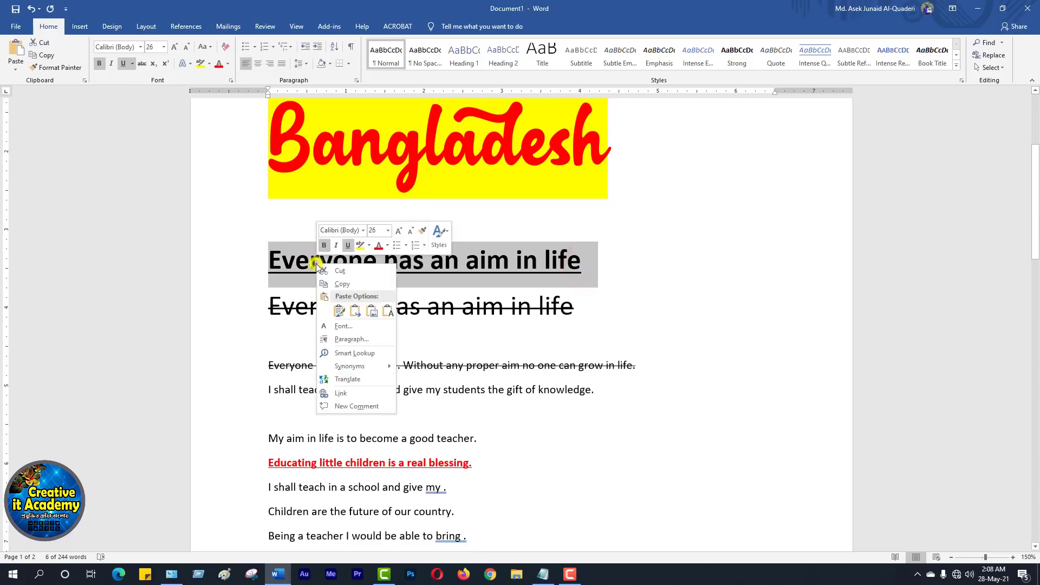
pyautogui.click(340, 285)
pyautogui.click(295, 230)
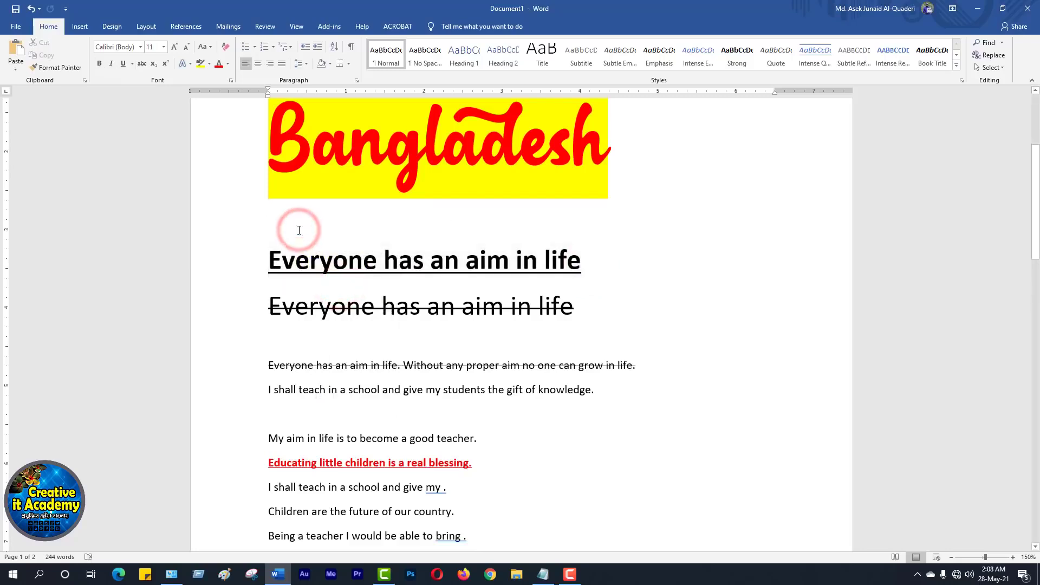
pyautogui.press('Return')
pyautogui.hotkey('ctrl', 'v')
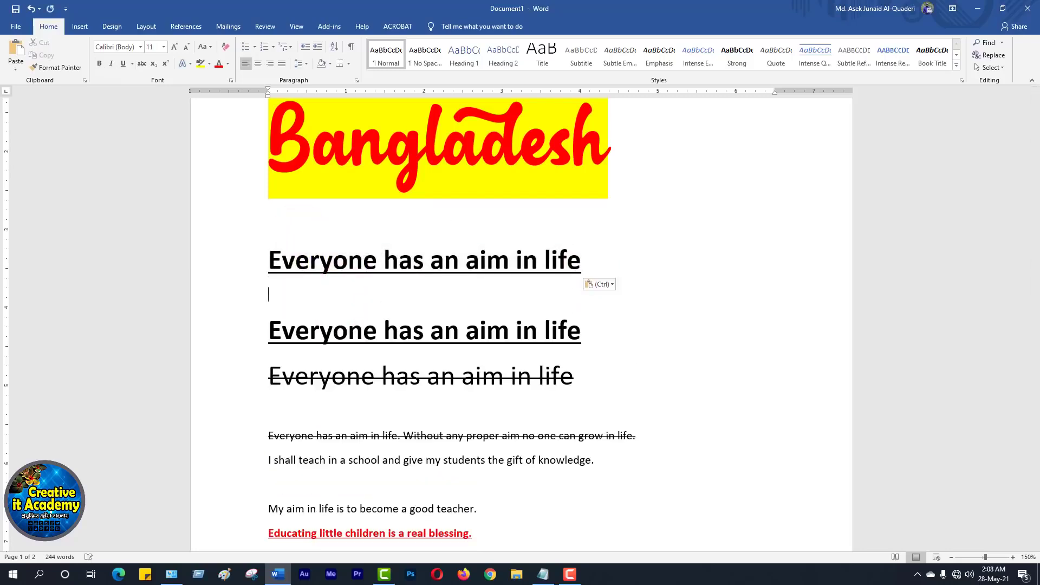
pyautogui.press('BackSpace')
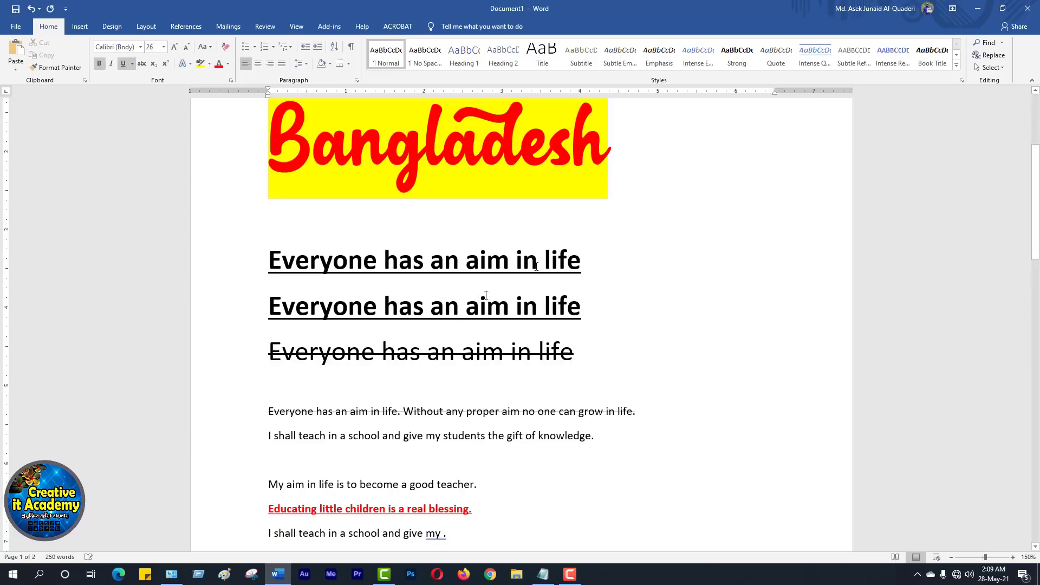
# Highlight the upper bold underlined "Everyone has an aim in life" line in turquoise and deselect it.
pyautogui.scroll(2, 587, 290)
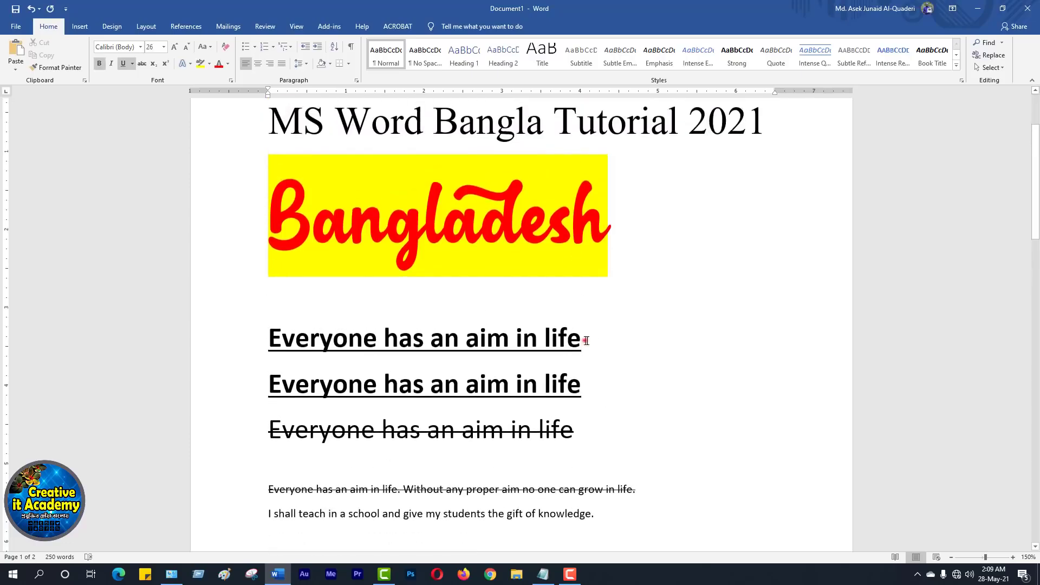
pyautogui.hotkey('ctrl', 'shift', 'Left')
pyautogui.hotkey('ctrl', 'shift', 'Left')
pyautogui.hotkey('ctrl', 'shift', 'Left')
pyautogui.hotkey('ctrl', 'shift', 'Left')
pyautogui.hotkey('ctrl', 'shift', 'Left')
pyautogui.hotkey('ctrl', 'shift', 'Left')
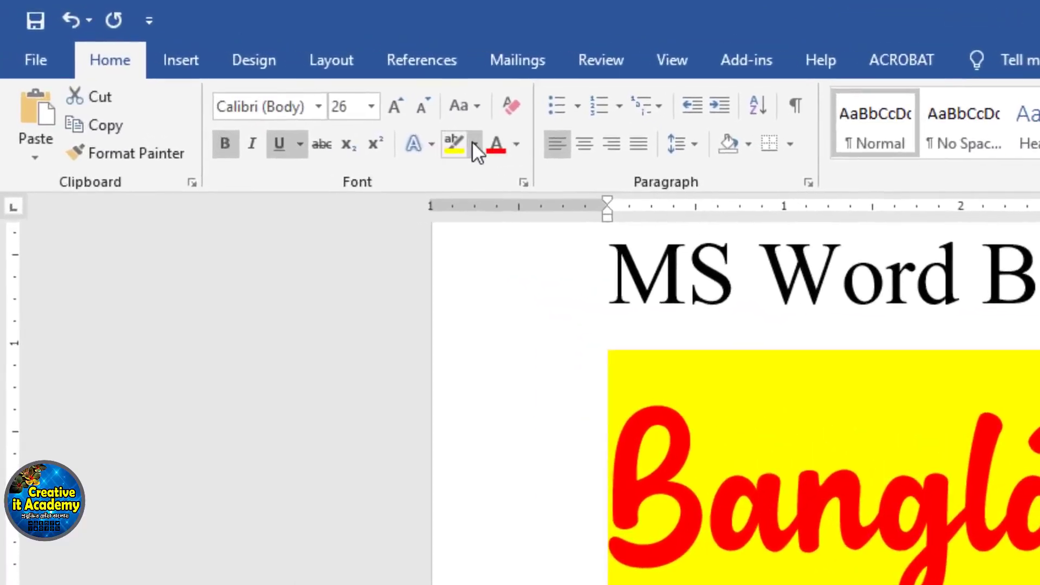
pyautogui.click(474, 143)
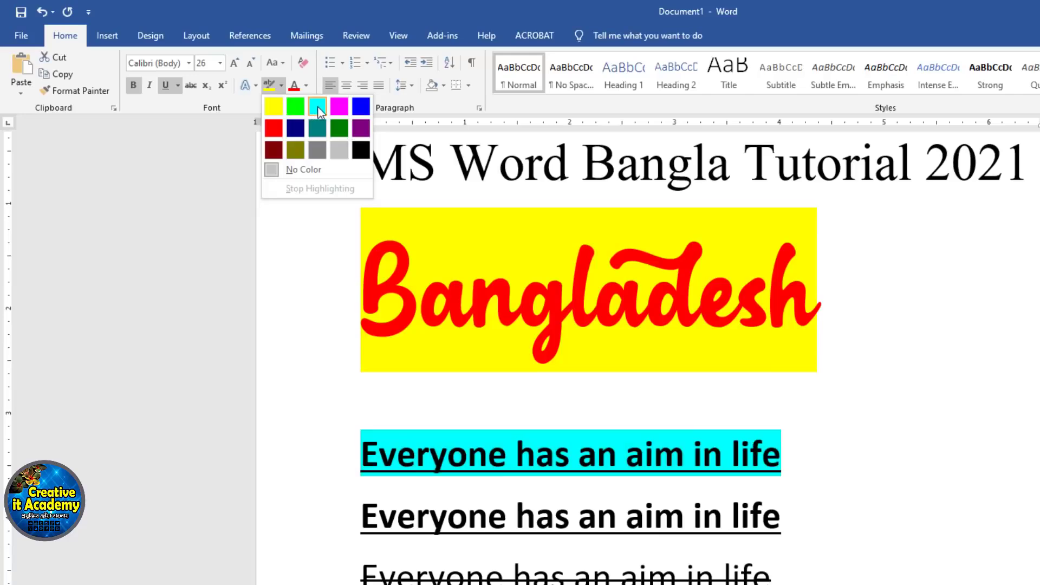
pyautogui.click(317, 107)
pyautogui.click(886, 411)
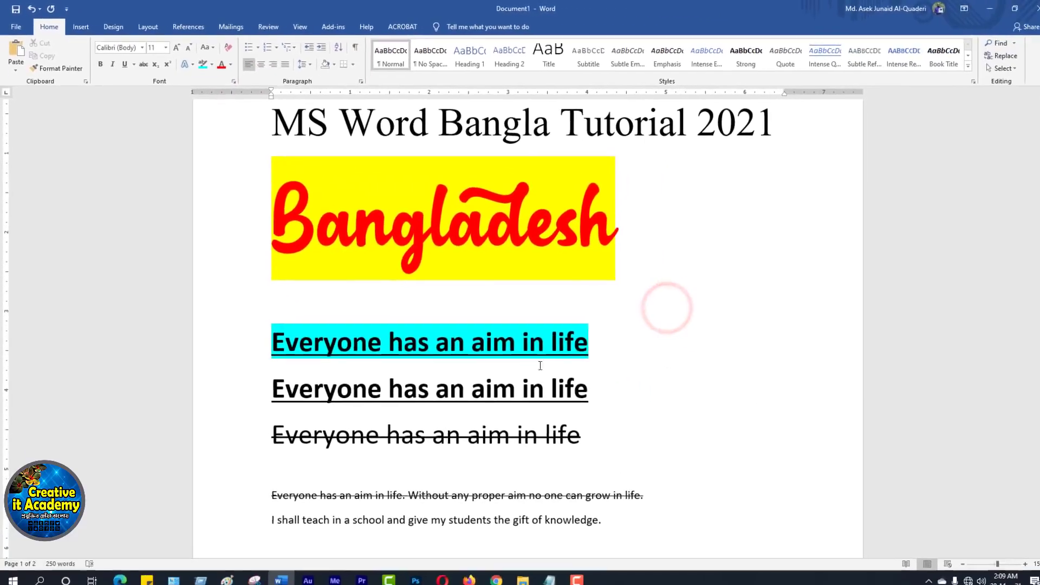
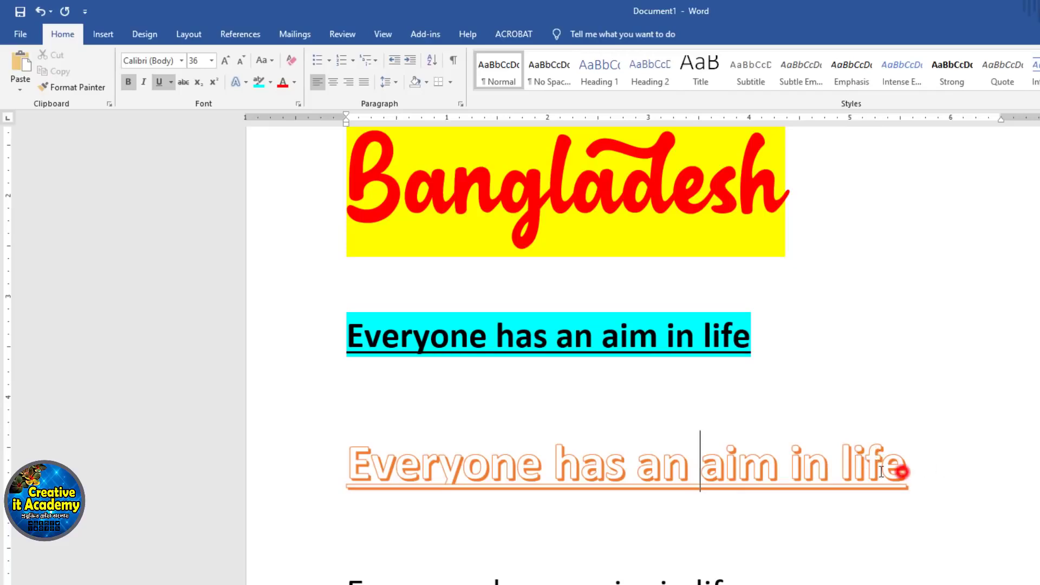
# Give the large outlined line "Everyone has an aim in life" a red text outline from the standard colors.
pyautogui.moveTo(909, 473); pyautogui.dragTo(397, 471)
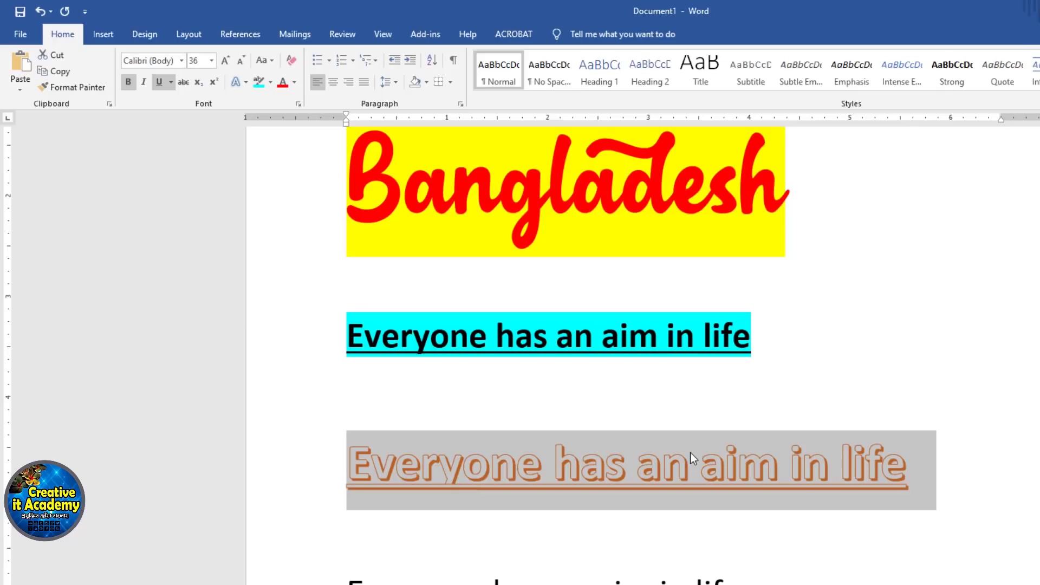
pyautogui.click(245, 83)
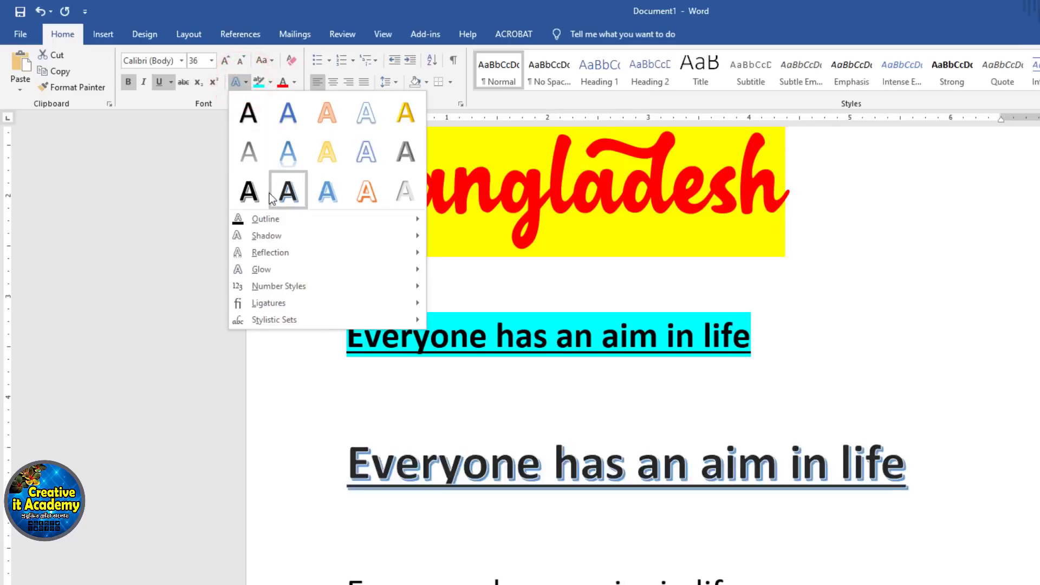
pyautogui.moveTo(275, 220)
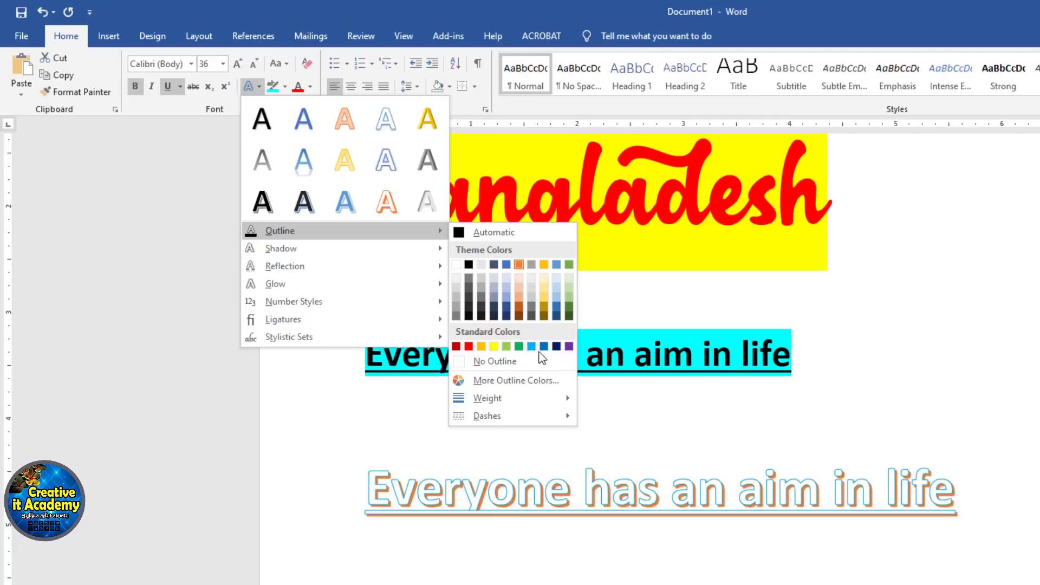
pyautogui.click(468, 347)
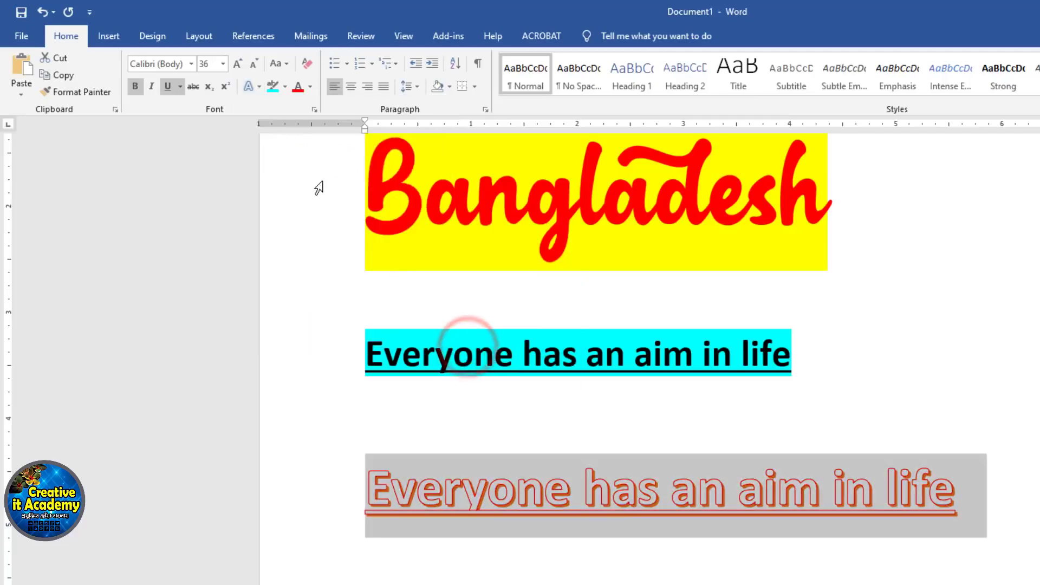
pyautogui.click(260, 88)
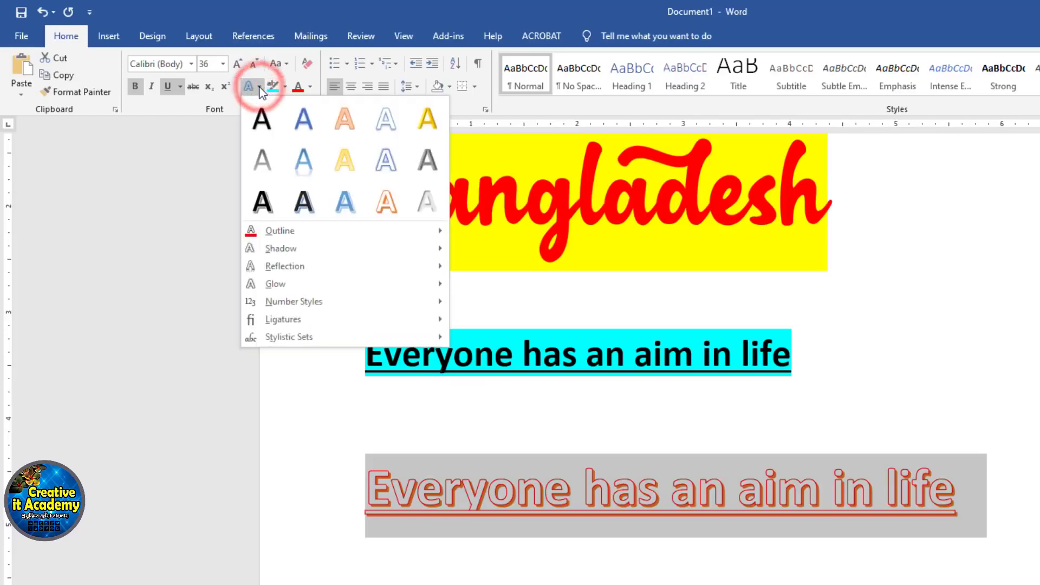
pyautogui.moveTo(294, 250)
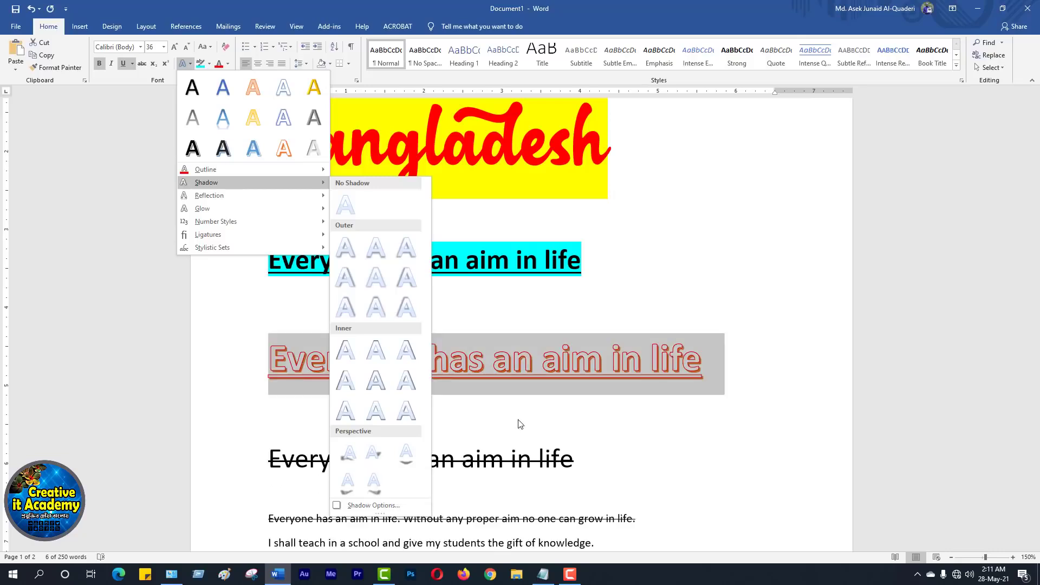
pyautogui.click(521, 363)
# Copy the word "Everyone" from the red-outlined line and paste it on its own line above that line.
pyautogui.scroll(-3, 547, 376)
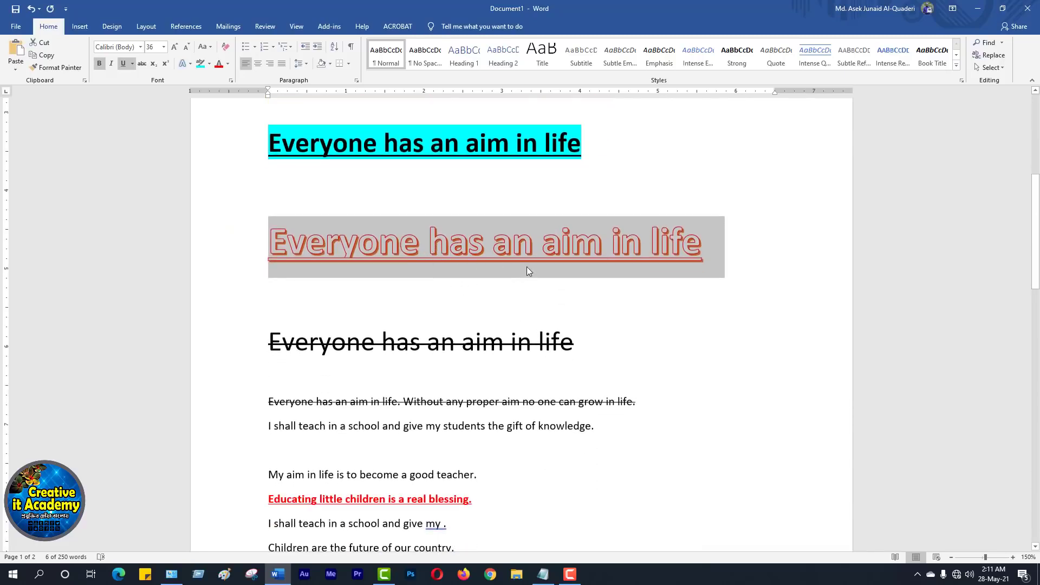
pyautogui.click(366, 239)
pyautogui.moveTo(271, 243); pyautogui.dragTo(398, 245)
pyautogui.rightClick(398, 245)
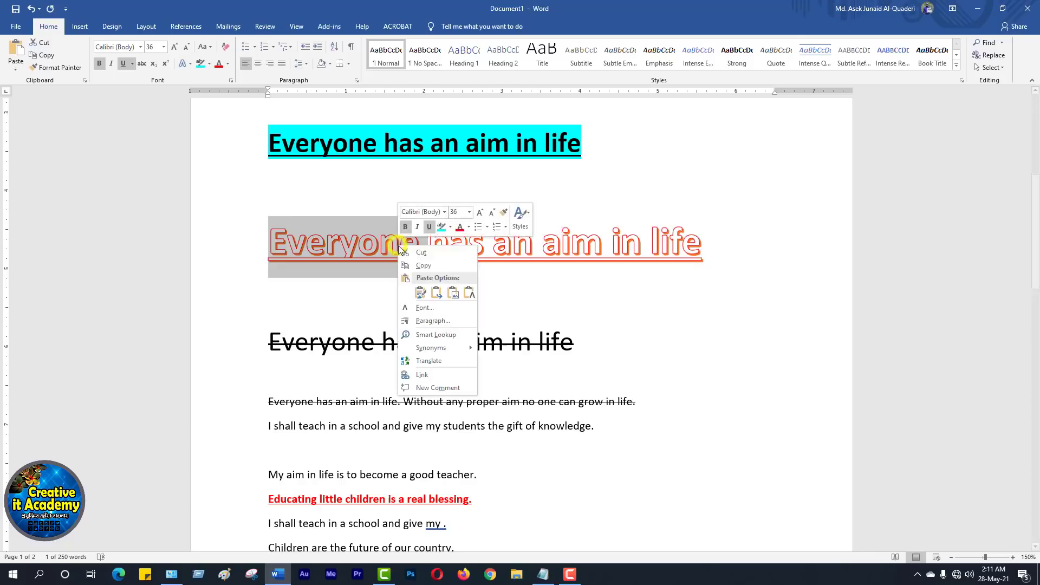
pyautogui.click(421, 264)
pyautogui.click(472, 198)
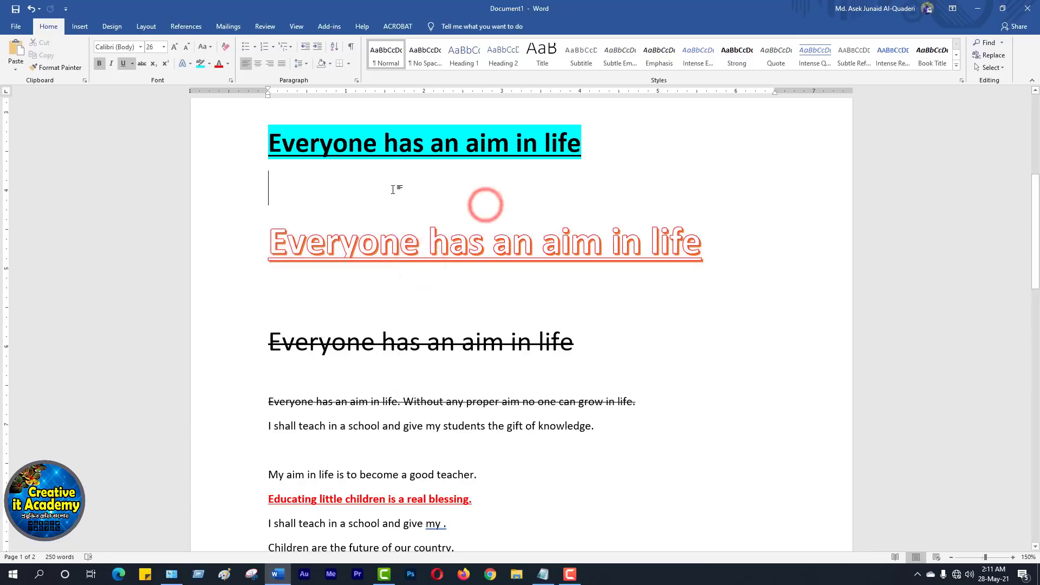
pyautogui.press('Return')
pyautogui.hotkey('ctrl', 'v')
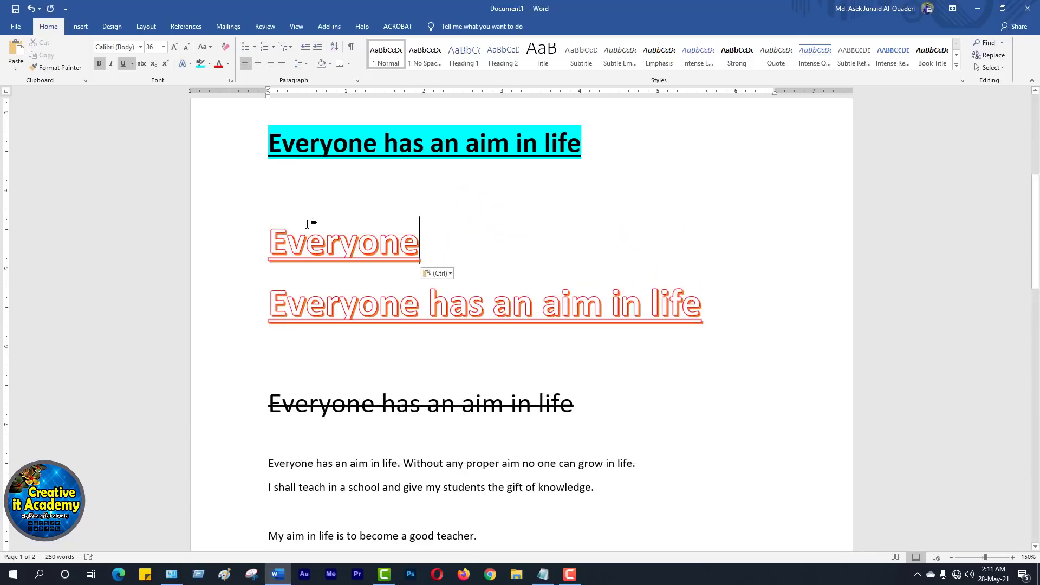
# Enlarge the pasted word "Everyone" to 80 pt and insert an empty line between it and the outlined line.
pyautogui.click(418, 243)
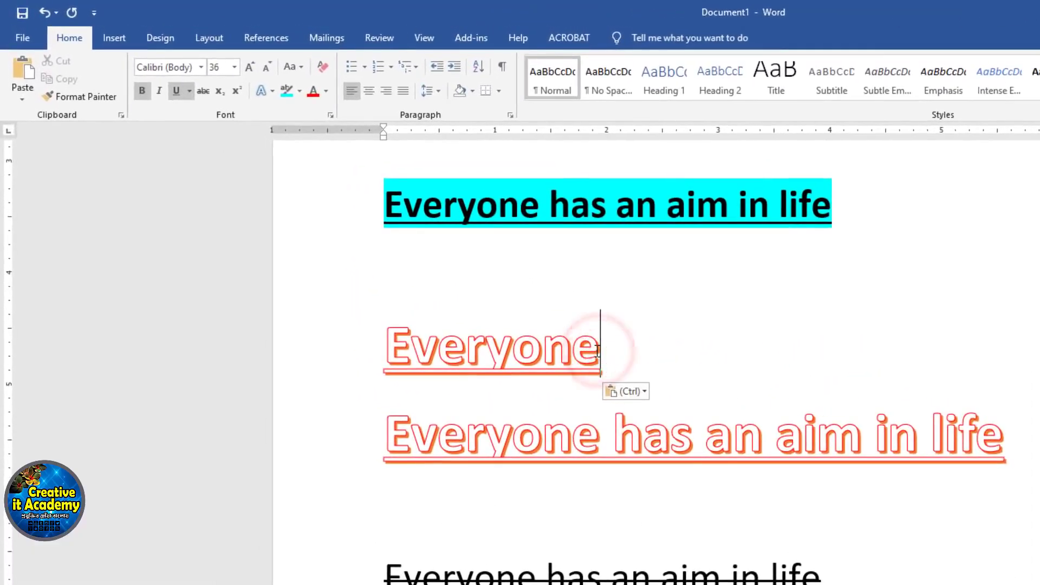
pyautogui.moveTo(599, 351); pyautogui.dragTo(383, 333)
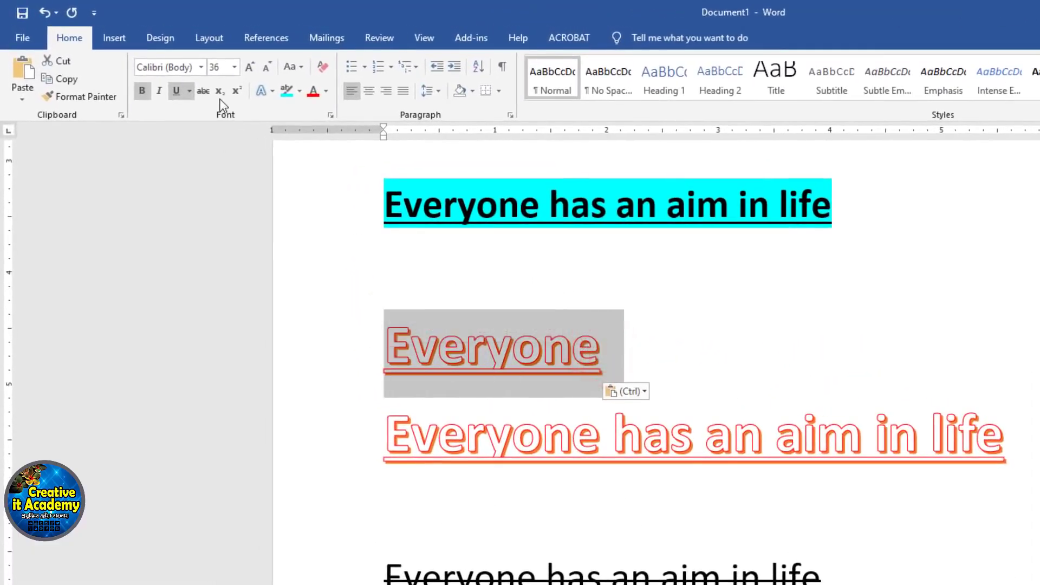
pyautogui.click(248, 67)
pyautogui.click(248, 68)
pyautogui.click(248, 67)
pyautogui.click(248, 67)
pyautogui.click(248, 68)
pyautogui.click(248, 67)
pyautogui.click(248, 67)
pyautogui.click(249, 68)
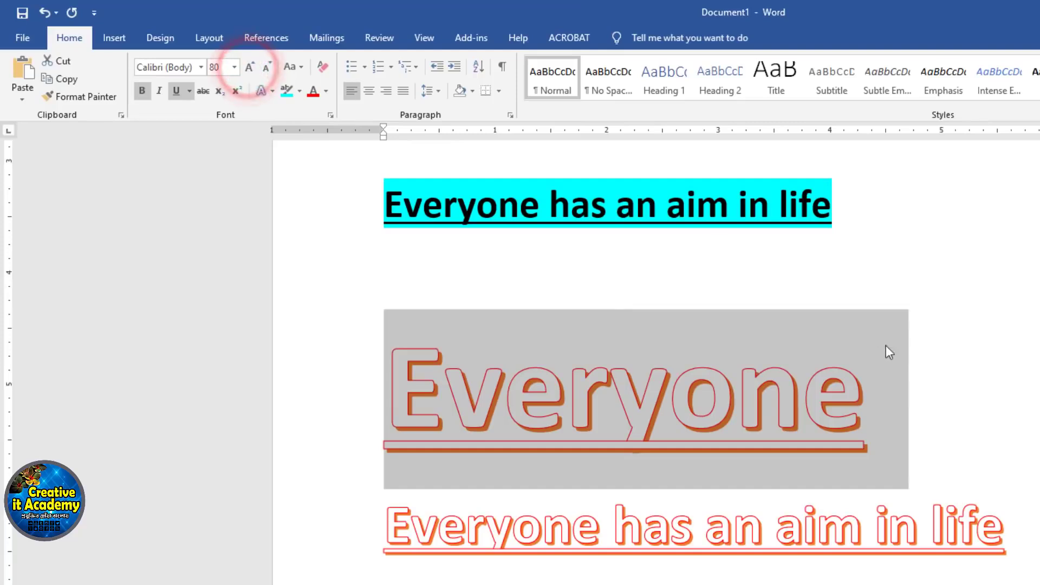
pyautogui.click(927, 444)
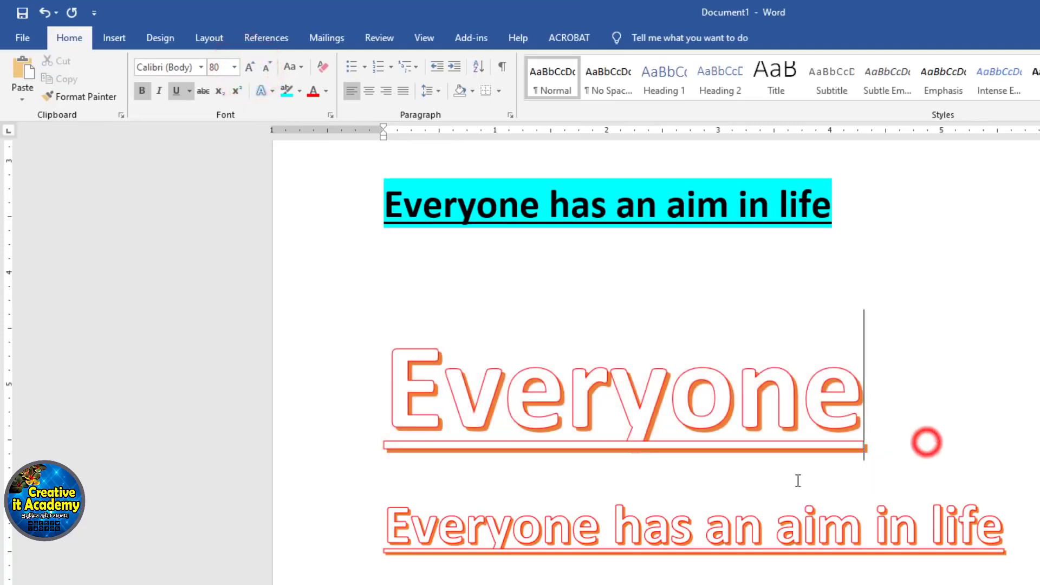
pyautogui.click(388, 524)
pyautogui.press('Return')
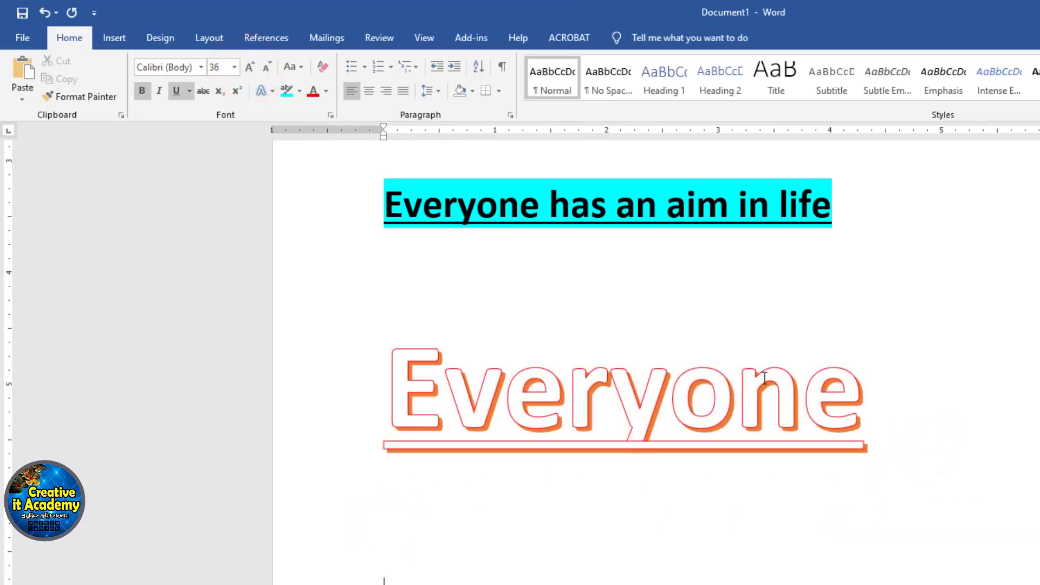
# Apply the last preset of the perspective text shadows to the 80 pt word "Everyone" and deselect it.
pyautogui.moveTo(864, 390); pyautogui.dragTo(318, 389)
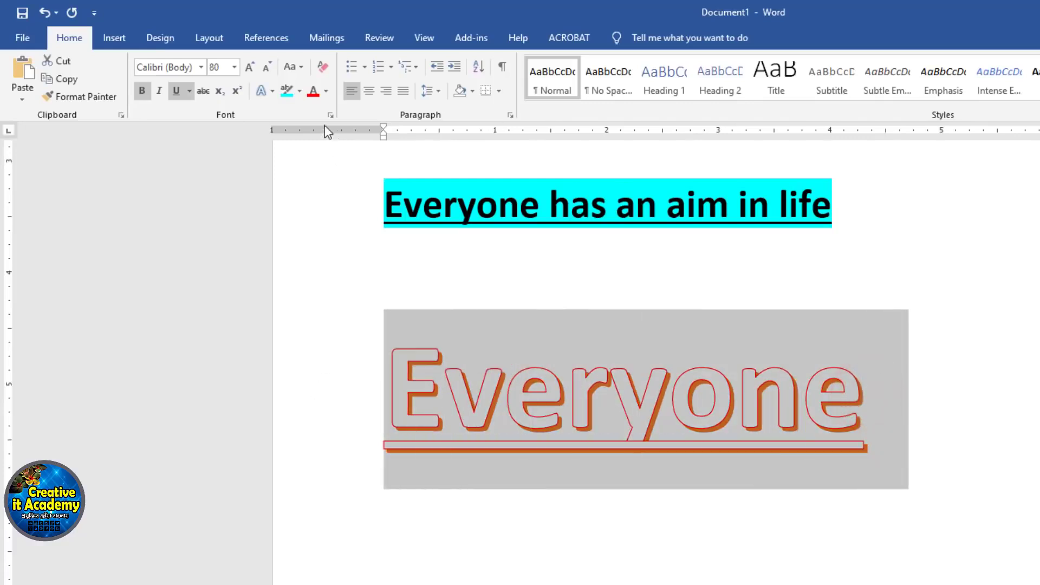
pyautogui.click(273, 91)
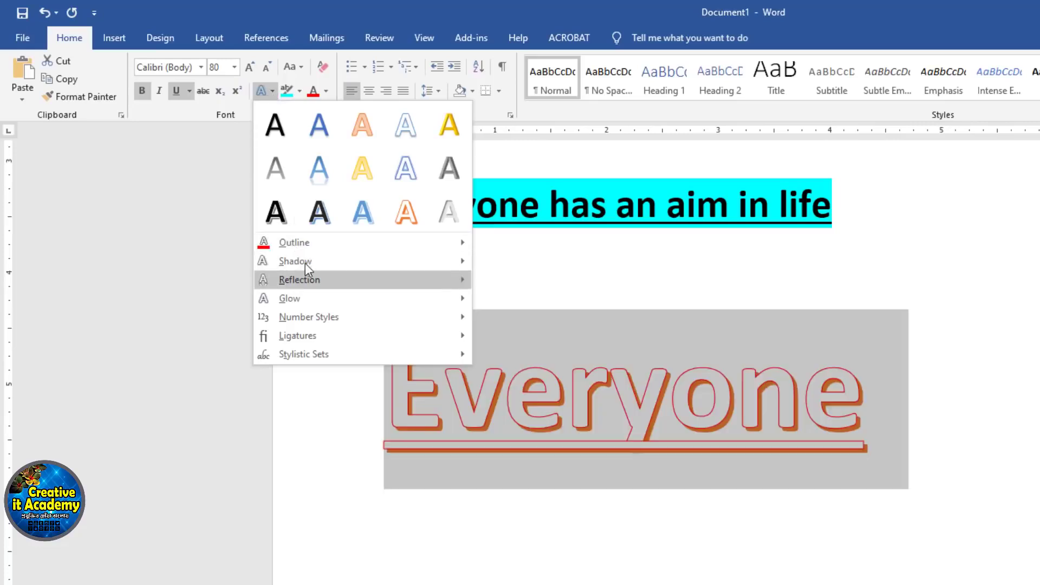
pyautogui.moveTo(308, 267)
pyautogui.moveTo(440, 245)
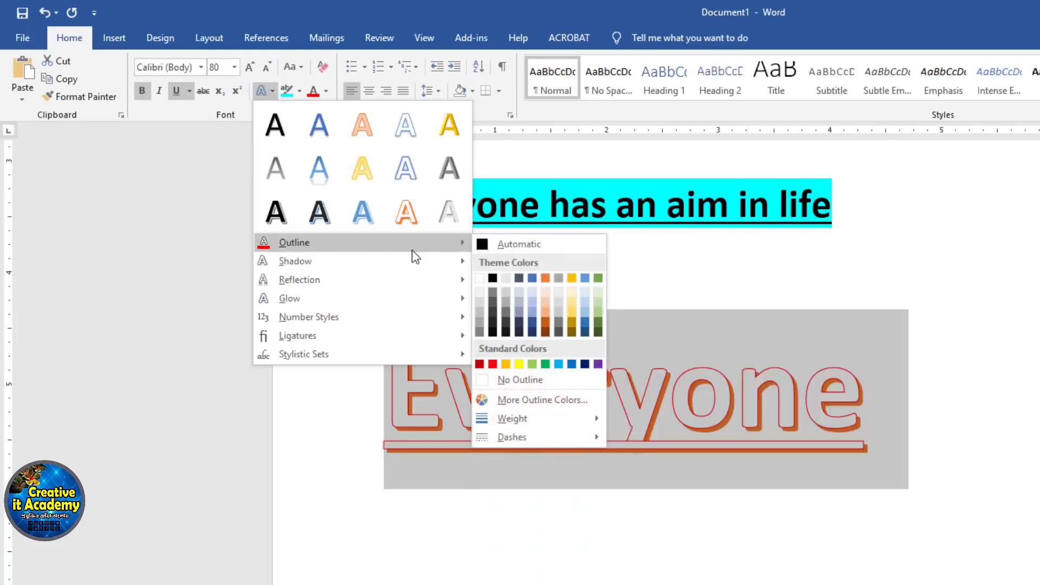
pyautogui.moveTo(395, 265)
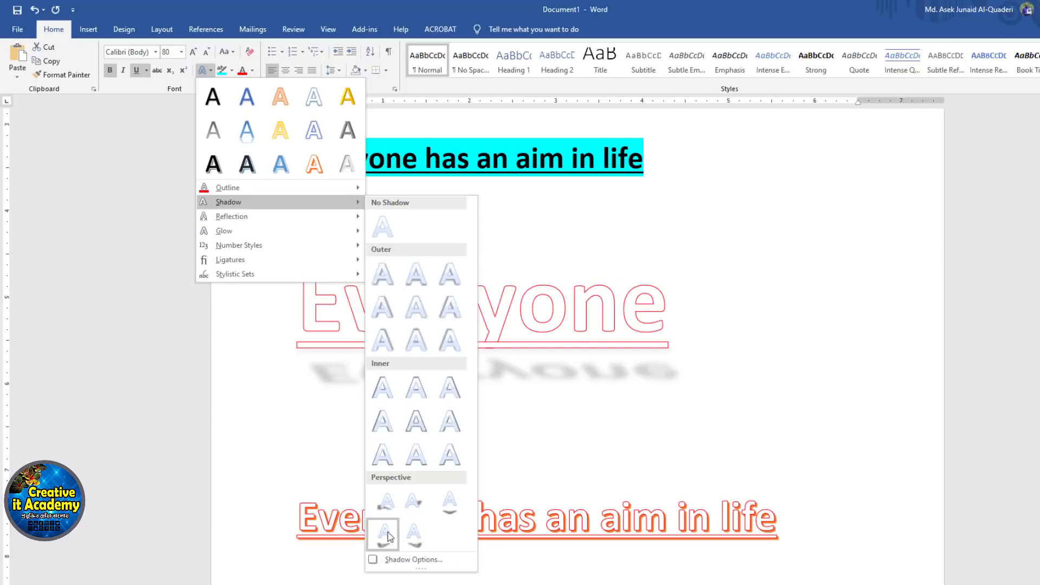
pyautogui.click(418, 537)
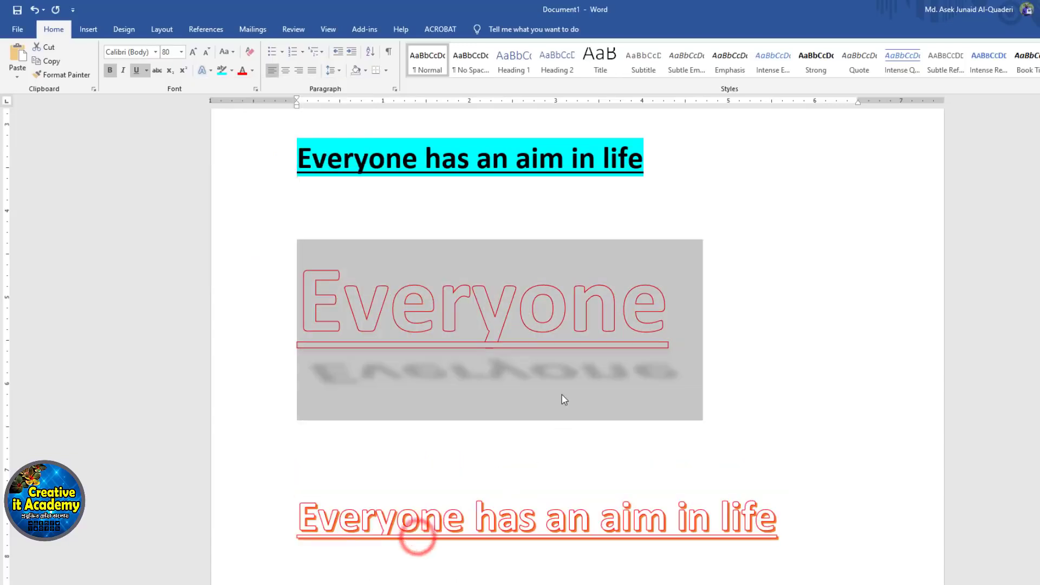
pyautogui.click(560, 394)
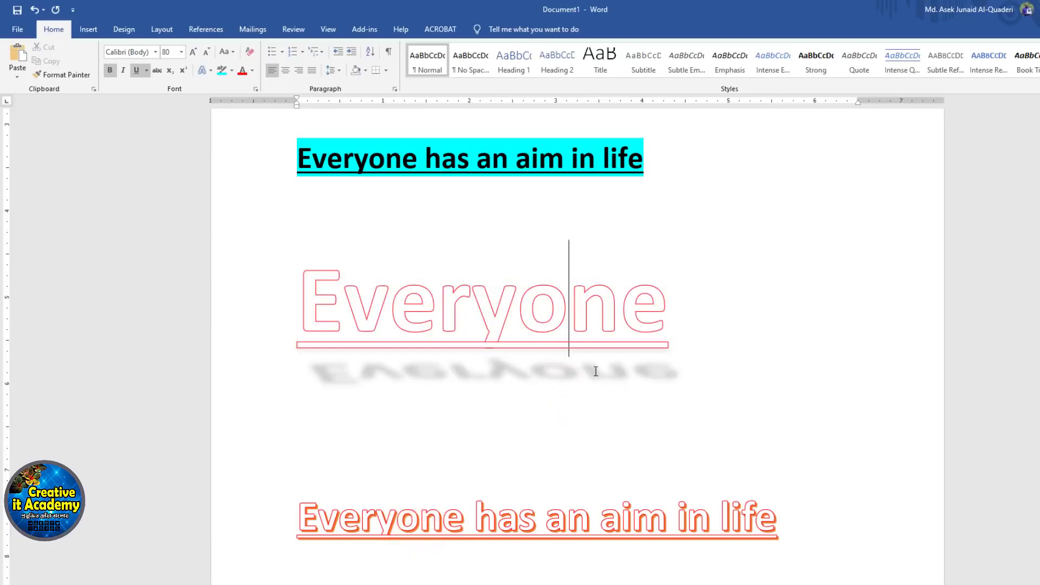
# Apply the largest orange preset of the glow variations to the 80 pt word "Everyone" and deselect it.
pyautogui.moveTo(672, 315); pyautogui.dragTo(293, 314)
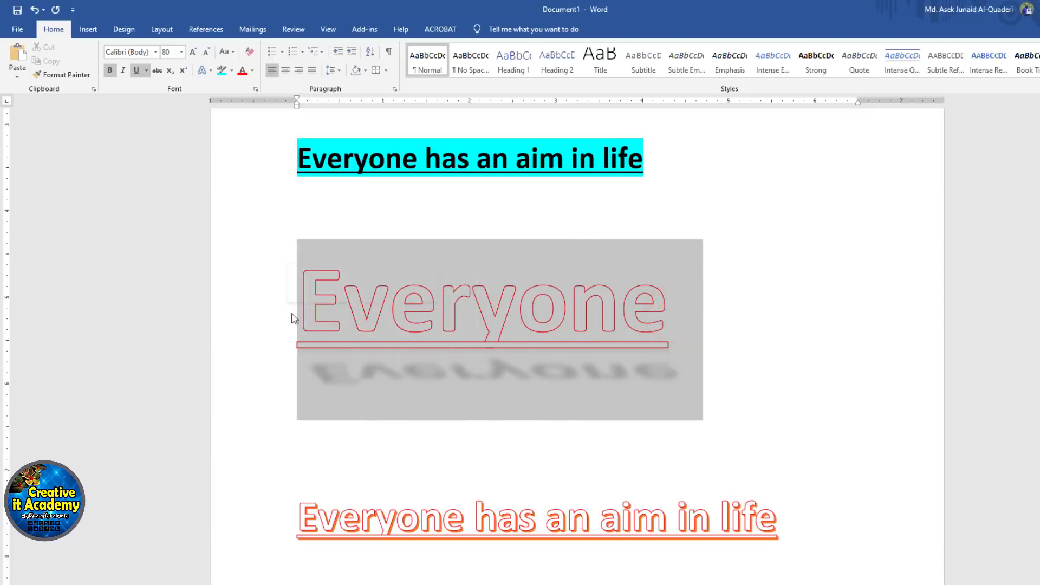
pyautogui.click(211, 70)
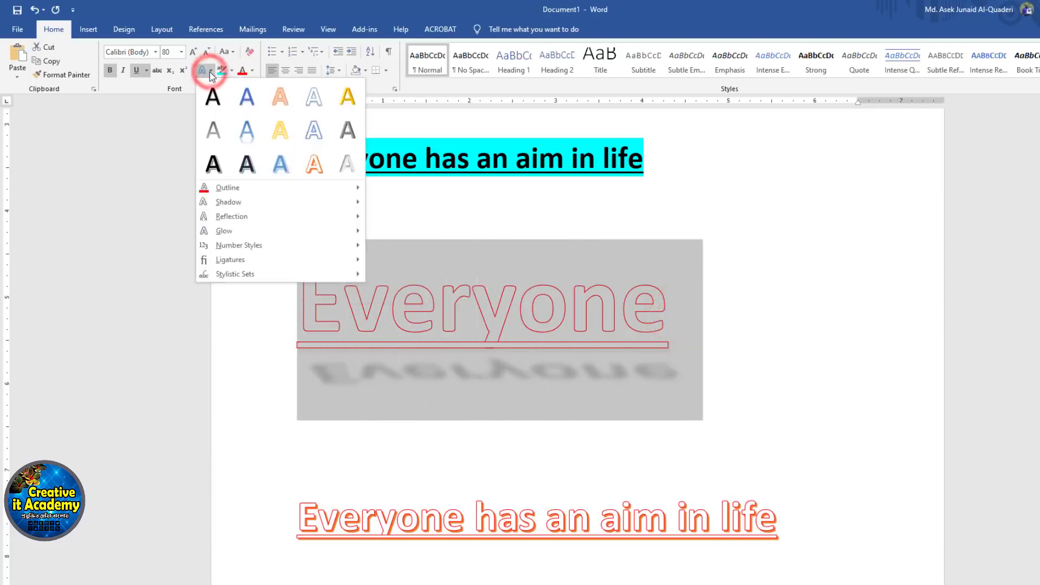
pyautogui.moveTo(233, 230)
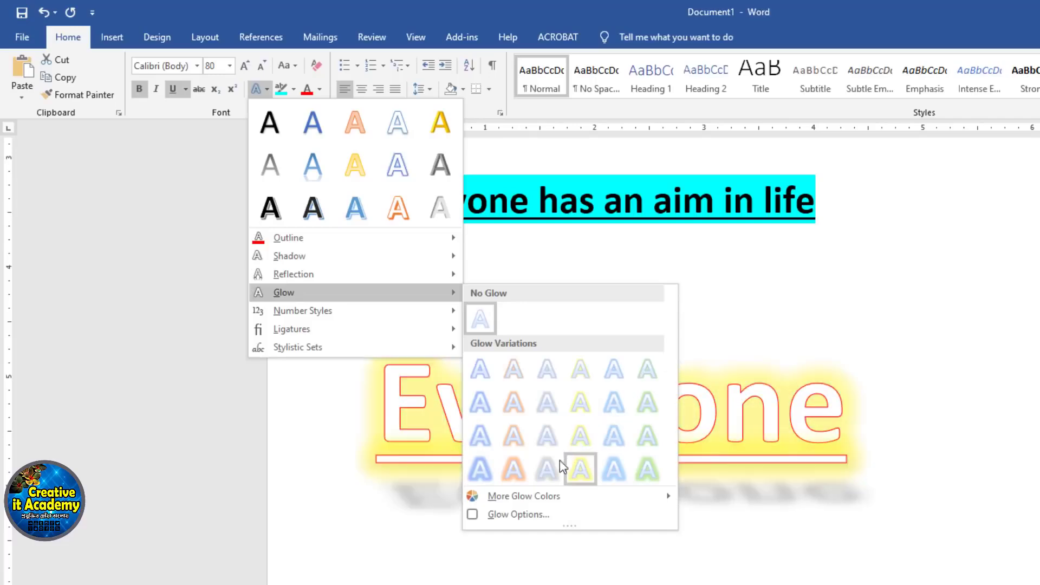
pyautogui.click(514, 471)
pyautogui.click(1032, 456)
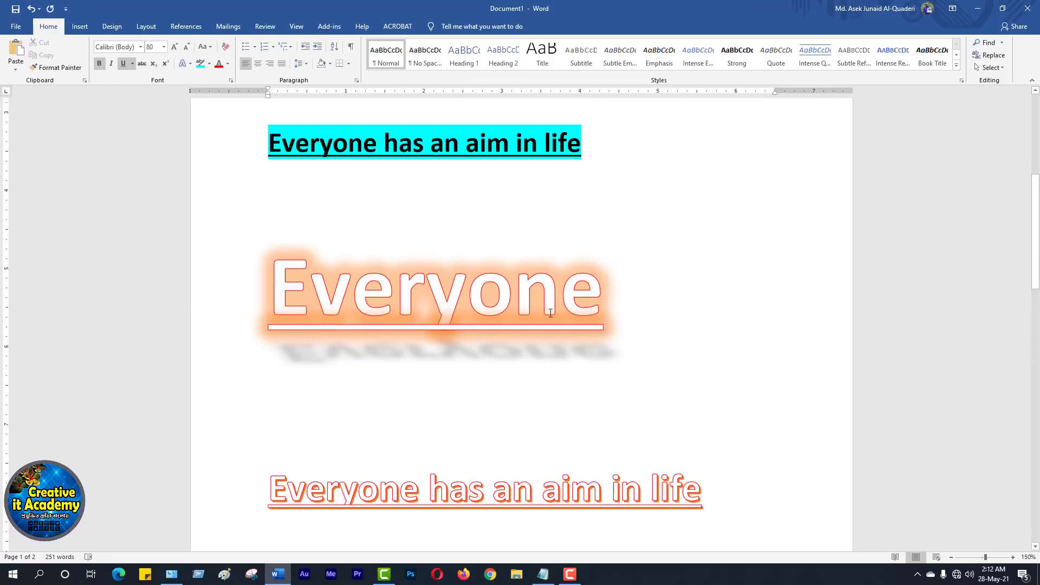
# Remove the extra empty lines directly above and below the glowing word "Everyone".
pyautogui.click(271, 464)
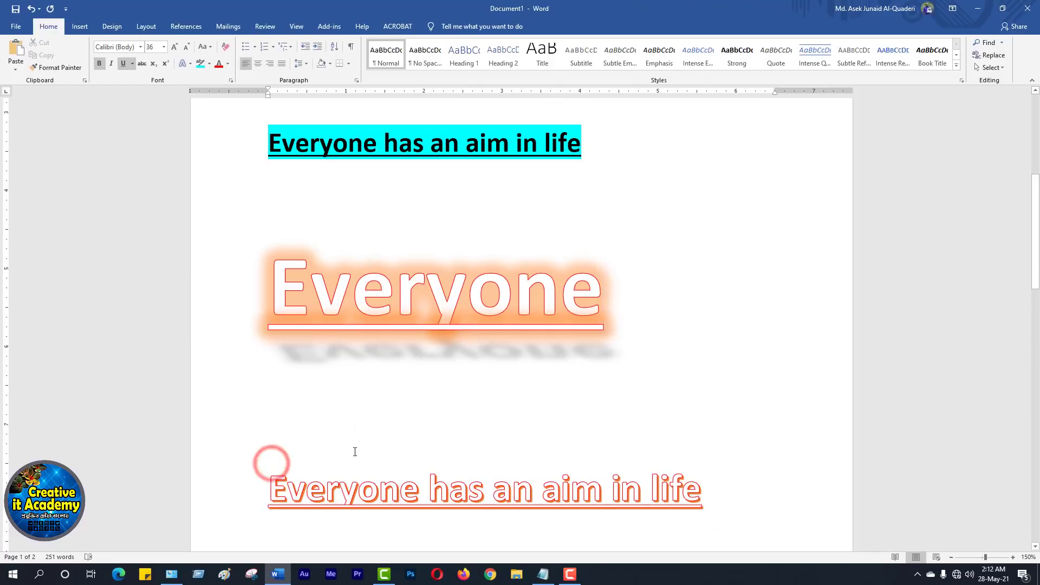
pyautogui.scroll(5, 641, 362)
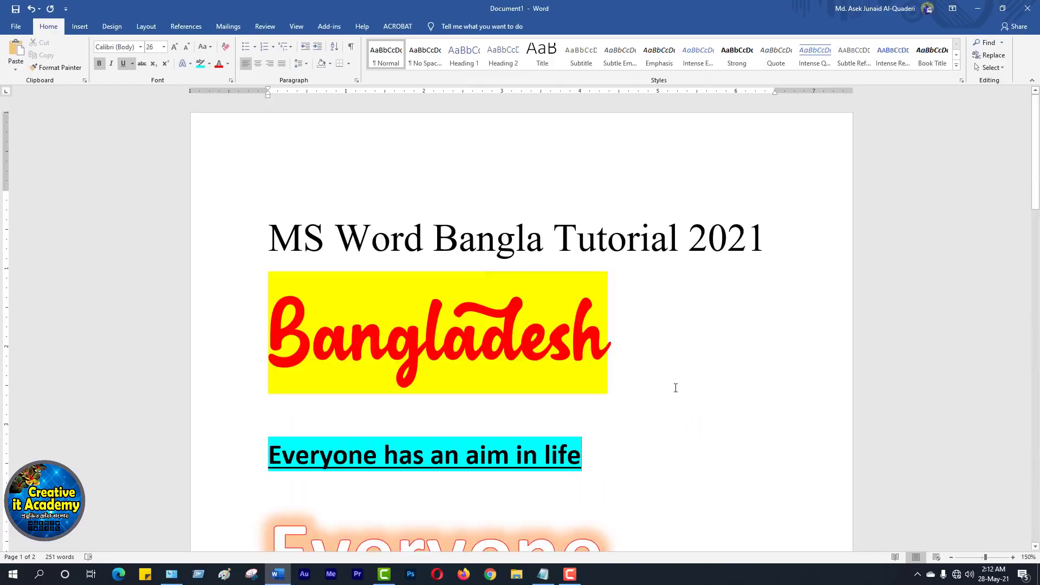
pyautogui.scroll(-3, 674, 384)
pyautogui.scroll(-3, 675, 383)
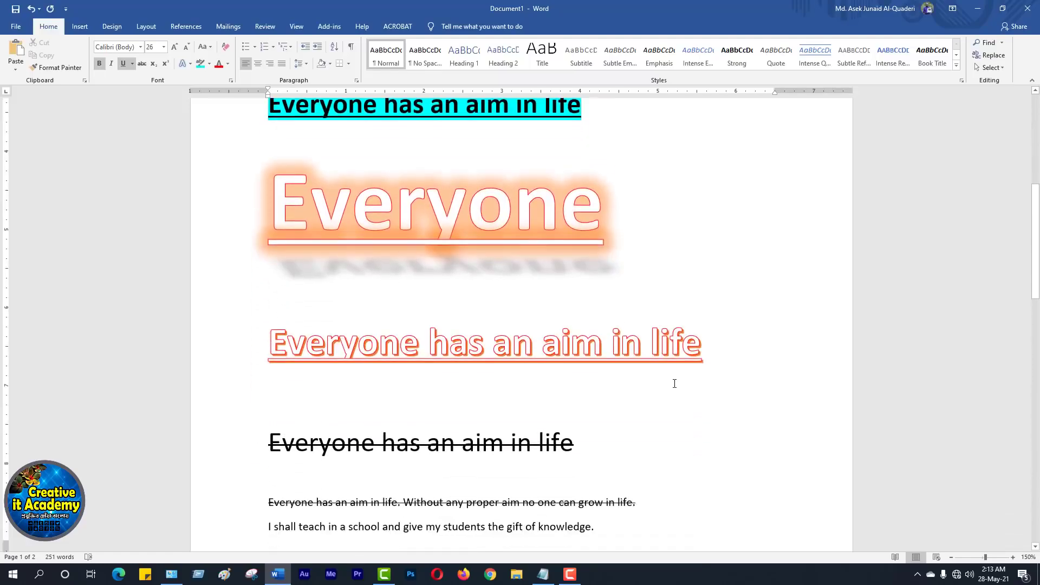
# Change the last five-line block of the document, starting with "There are many children", to uppercase and deselect it.
pyautogui.scroll(6, 675, 384)
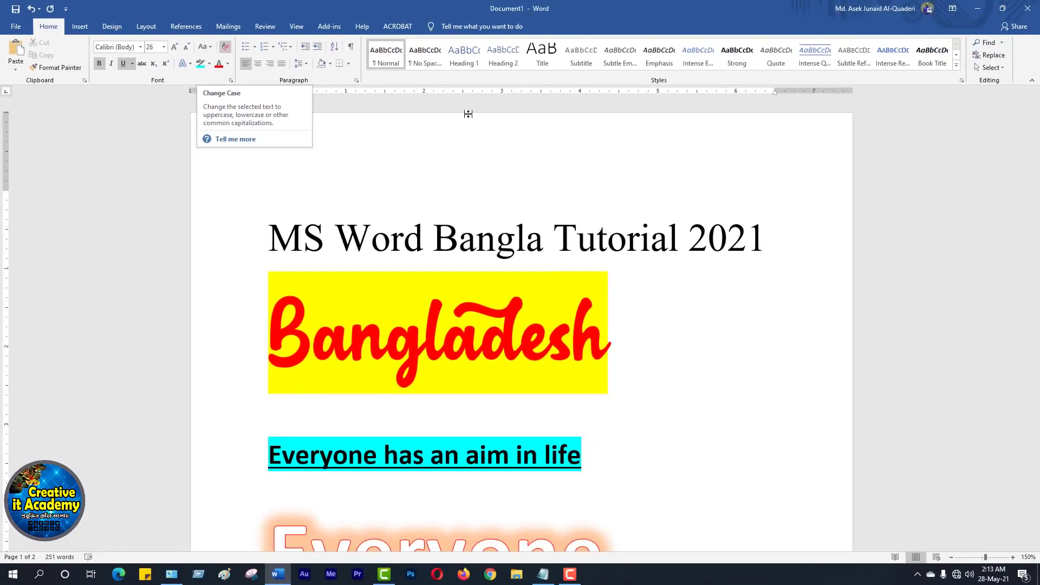
pyautogui.scroll(-8, 674, 336)
pyautogui.scroll(-13, 673, 337)
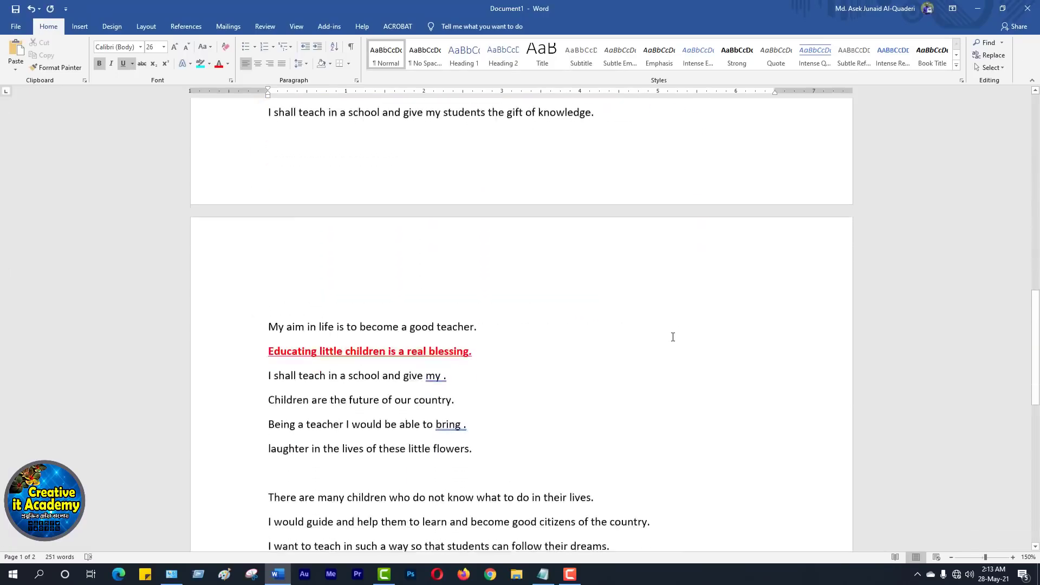
pyautogui.scroll(4, 673, 337)
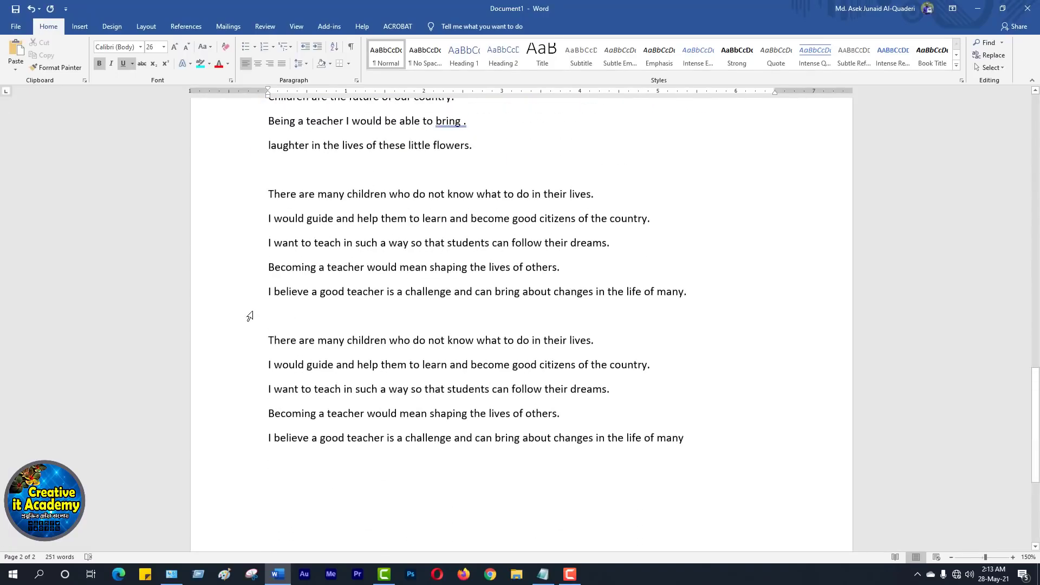
pyautogui.moveTo(268, 339); pyautogui.dragTo(713, 434)
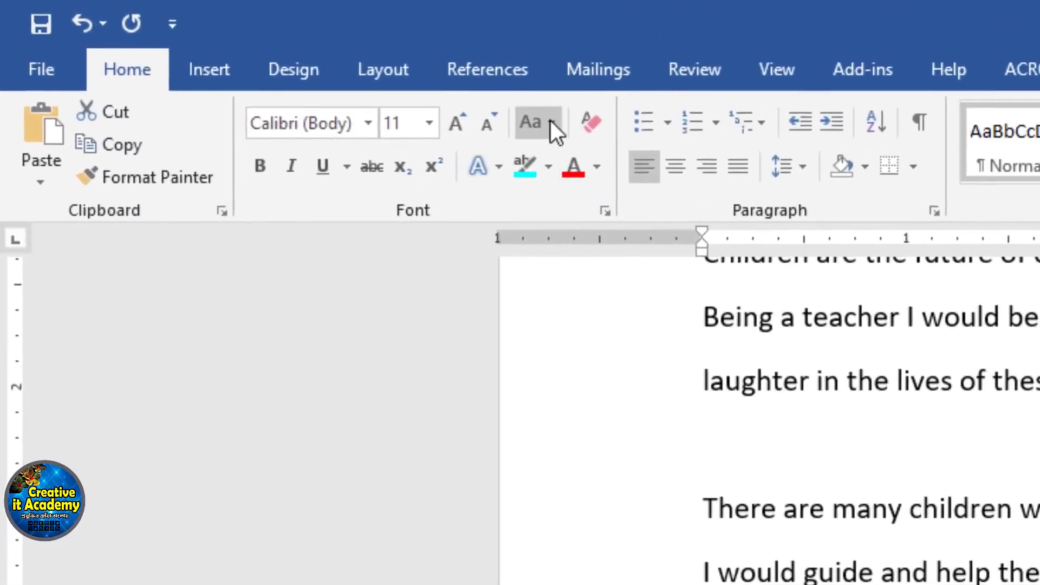
pyautogui.click(551, 120)
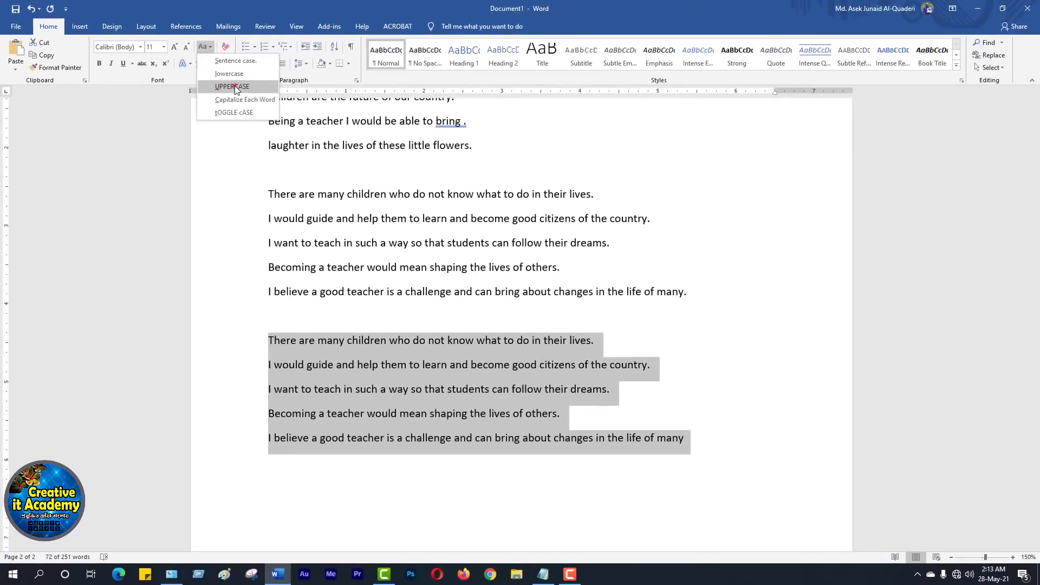
pyautogui.click(632, 226)
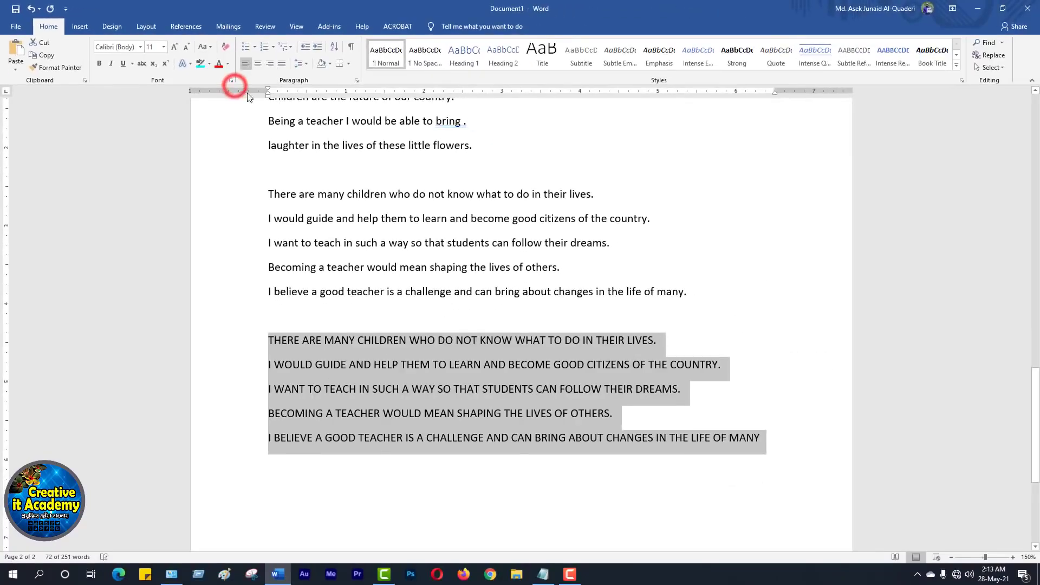
pyautogui.click(477, 426)
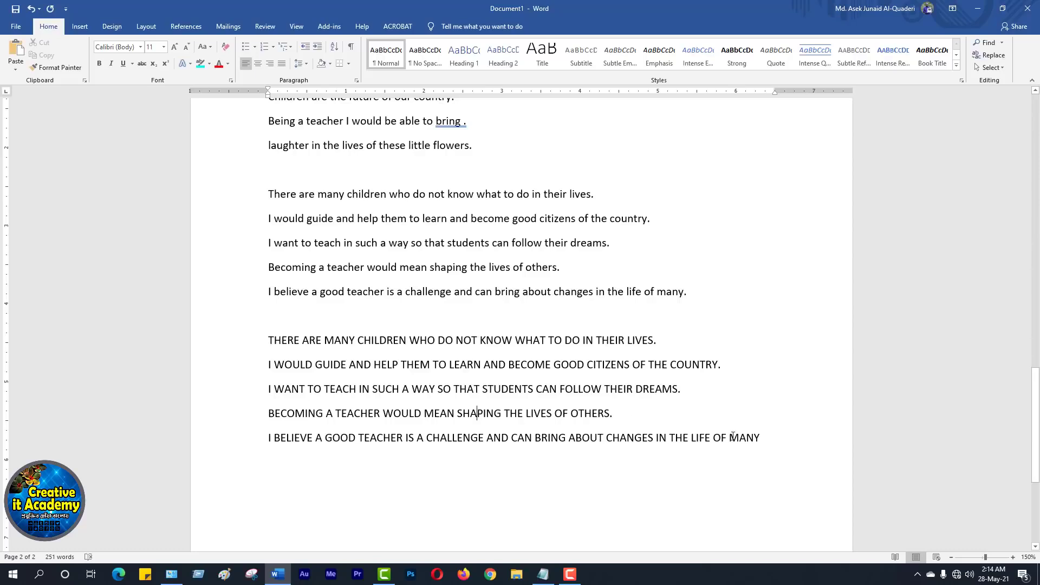
# Change the last five-line block of the document to lowercase and deselect it.
pyautogui.click(760, 437)
pyautogui.moveTo(473, 414); pyautogui.dragTo(254, 337)
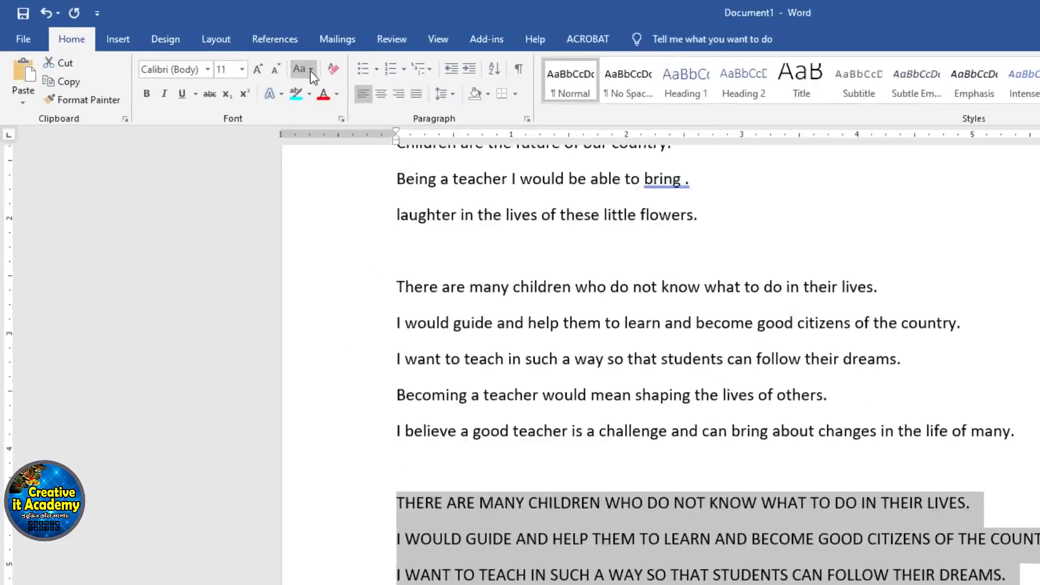
pyautogui.click(210, 47)
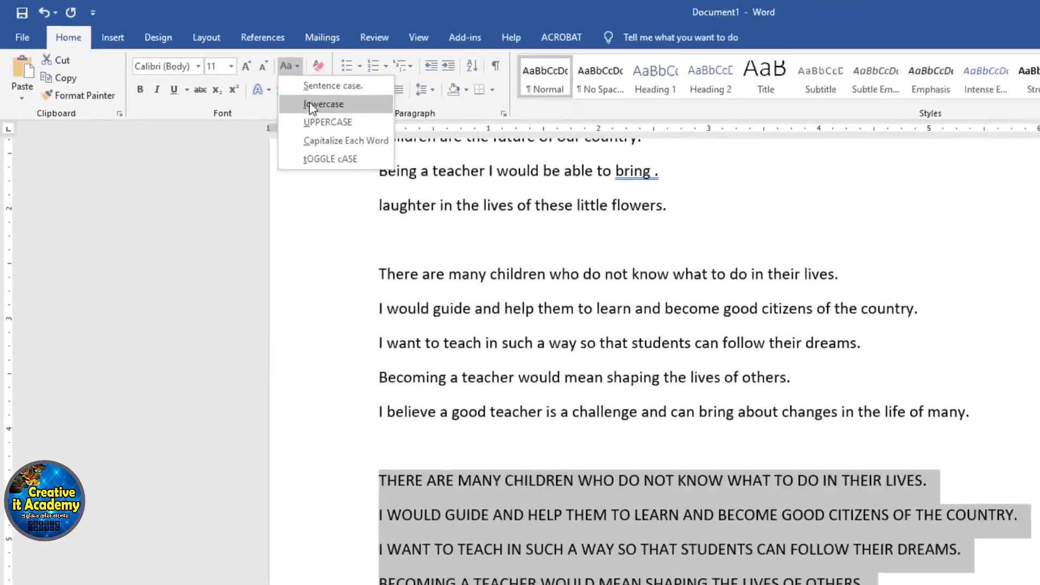
pyautogui.click(460, 155)
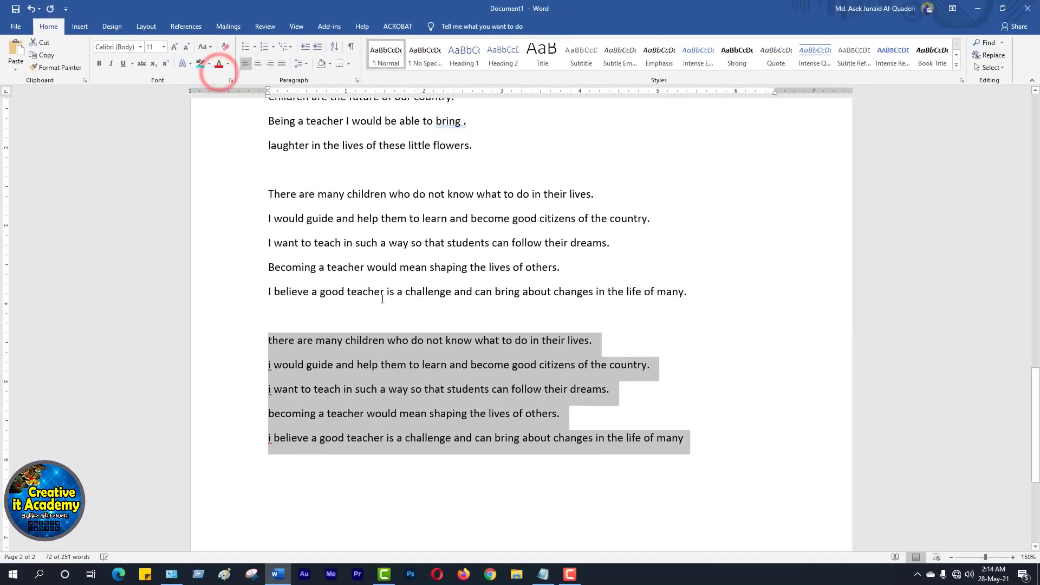
pyautogui.click(486, 417)
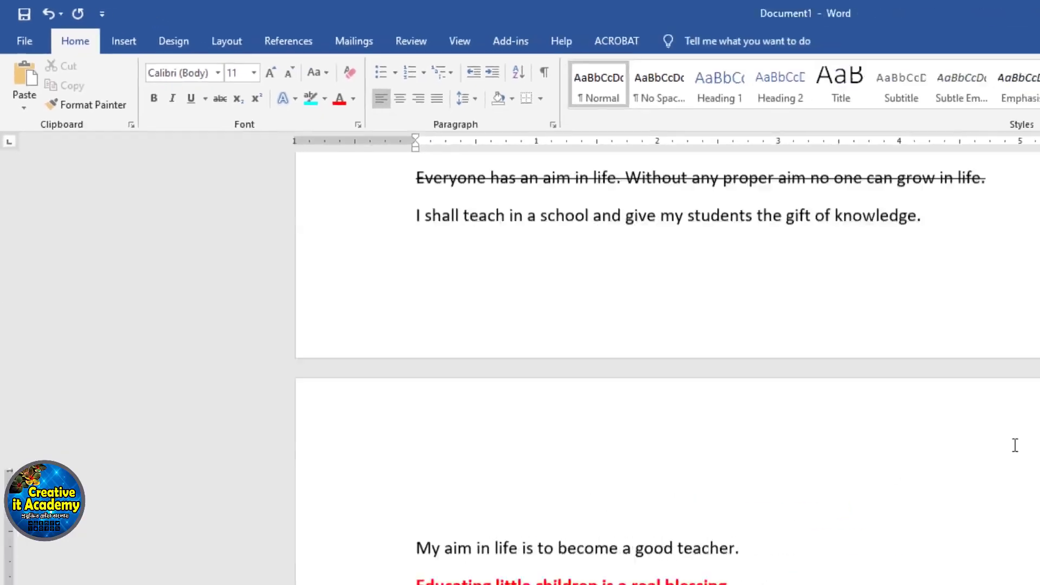
# Clear all formatting from the entire document's text.
pyautogui.scroll(8, 654, 287)
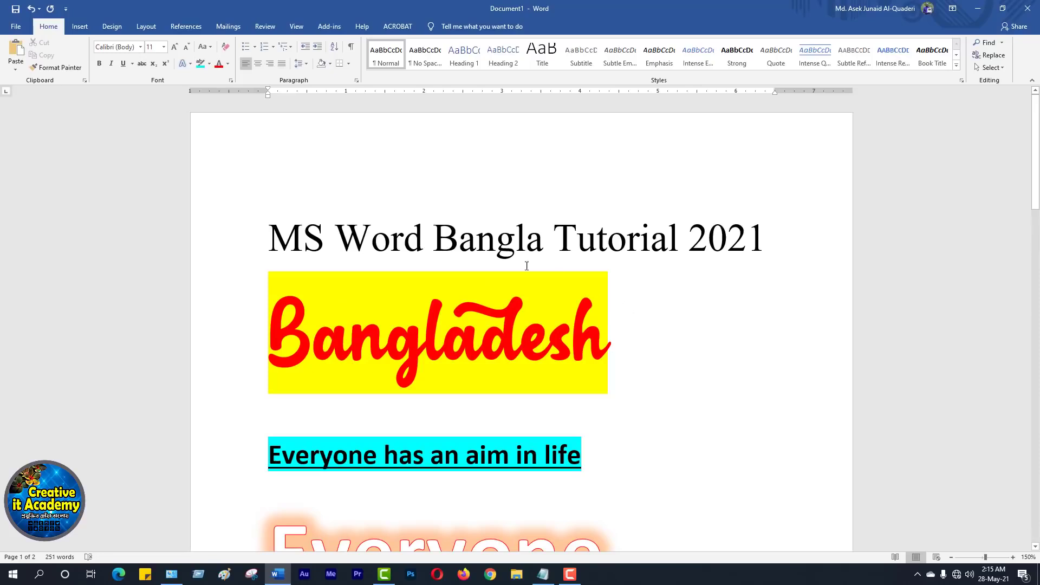
pyautogui.moveTo(250, 224); pyautogui.dragTo(596, 518)
pyautogui.click(561, 389)
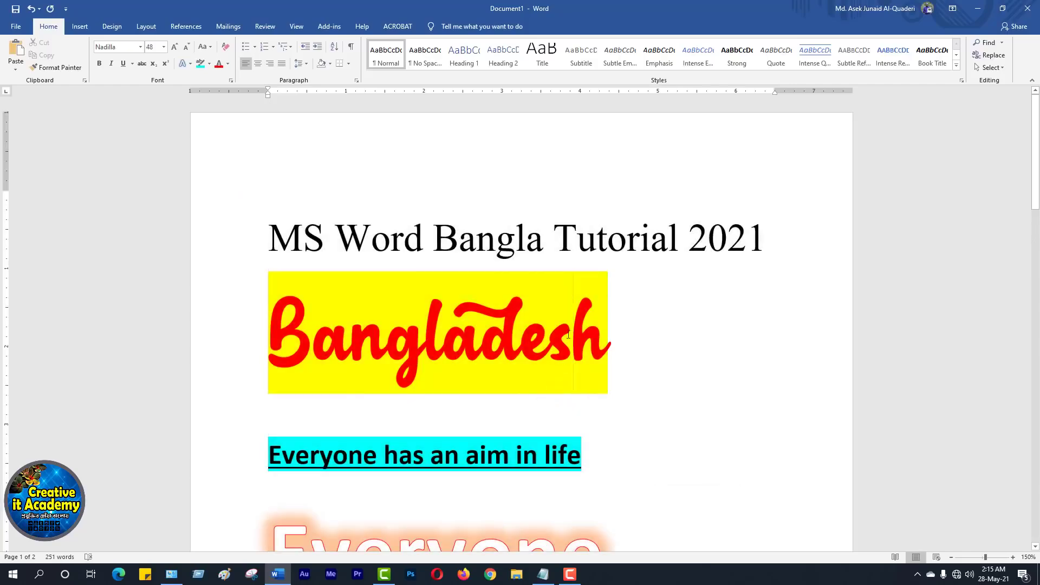
pyautogui.scroll(-1, 625, 349)
pyautogui.scroll(-10, 625, 349)
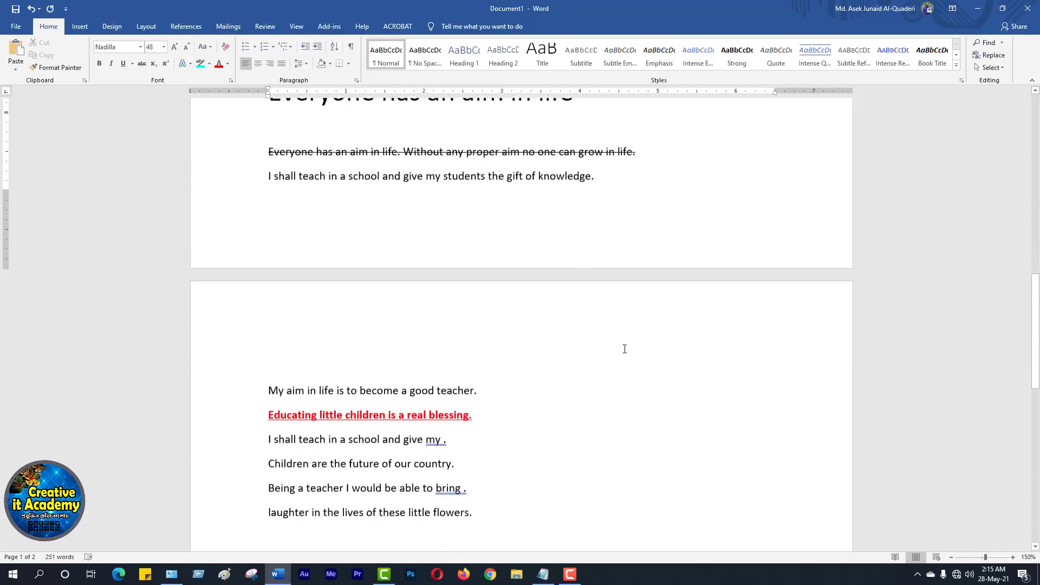
pyautogui.scroll(7, 625, 349)
pyautogui.scroll(5, 624, 349)
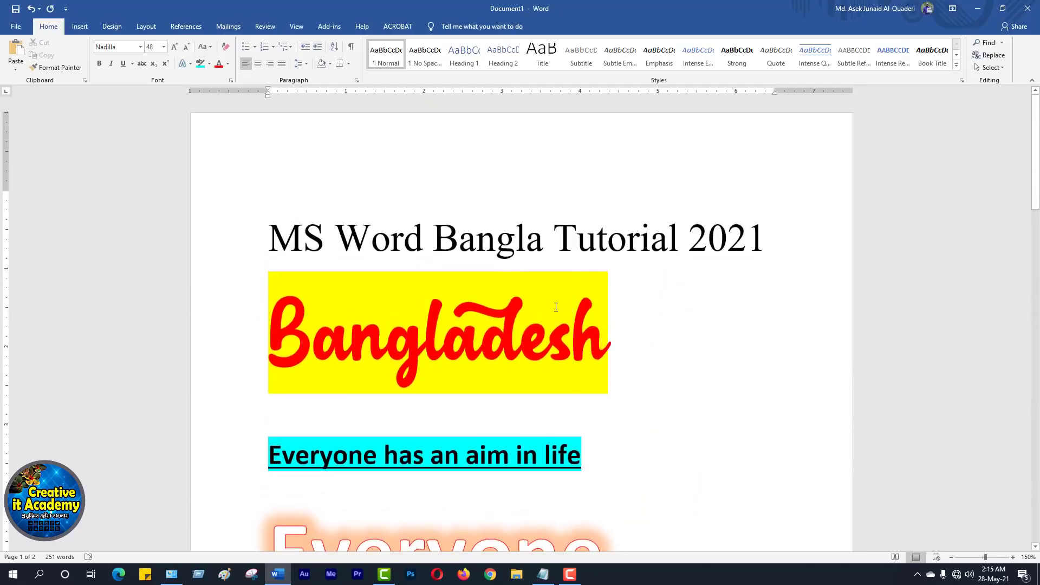
pyautogui.hotkey('ctrl', 'a')
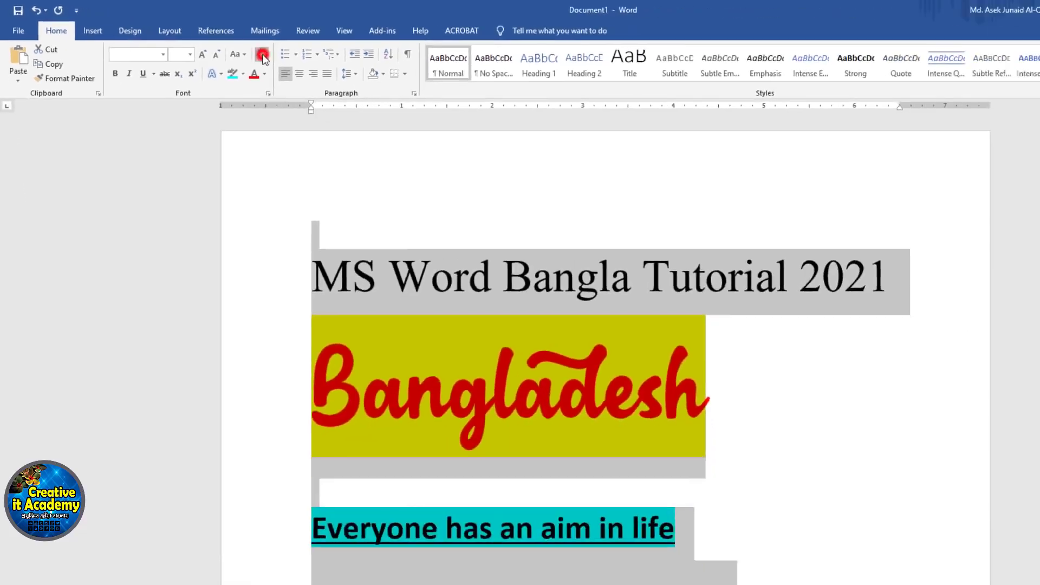
pyautogui.click(482, 100)
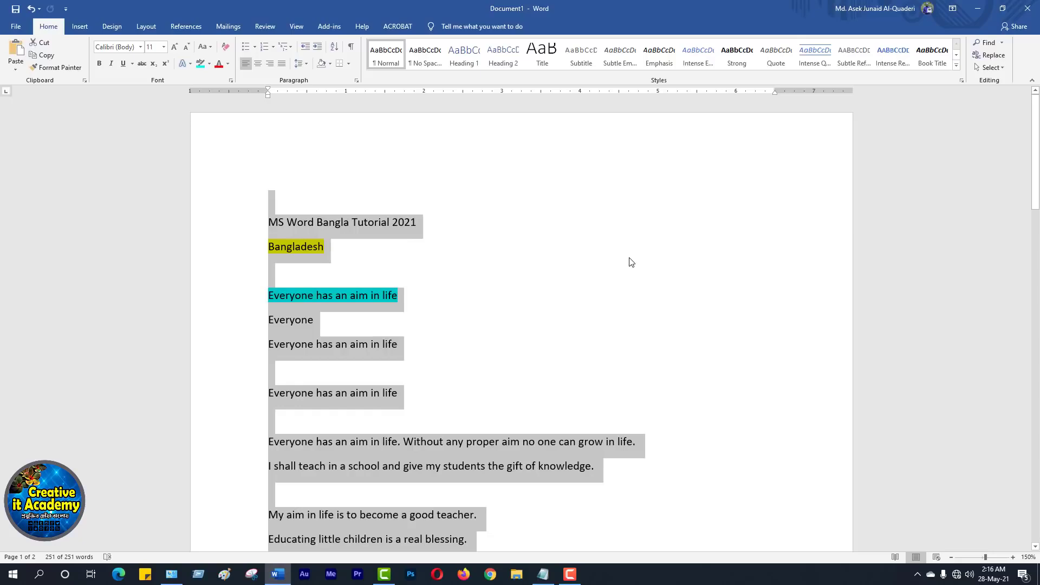
# Undo the clearing of the document's formatting and deselect the text.
pyautogui.click(32, 11)
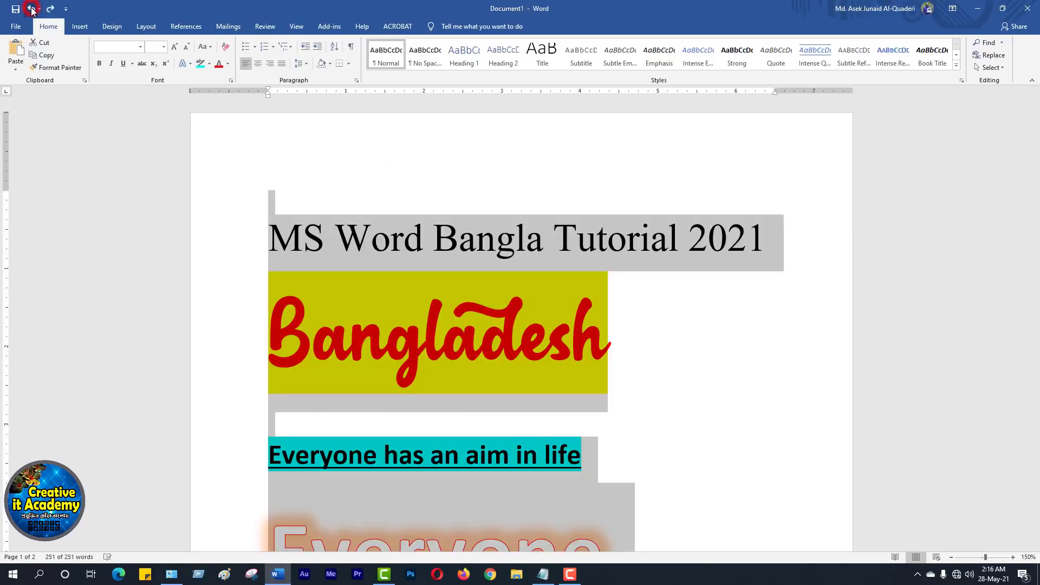
pyautogui.click(747, 337)
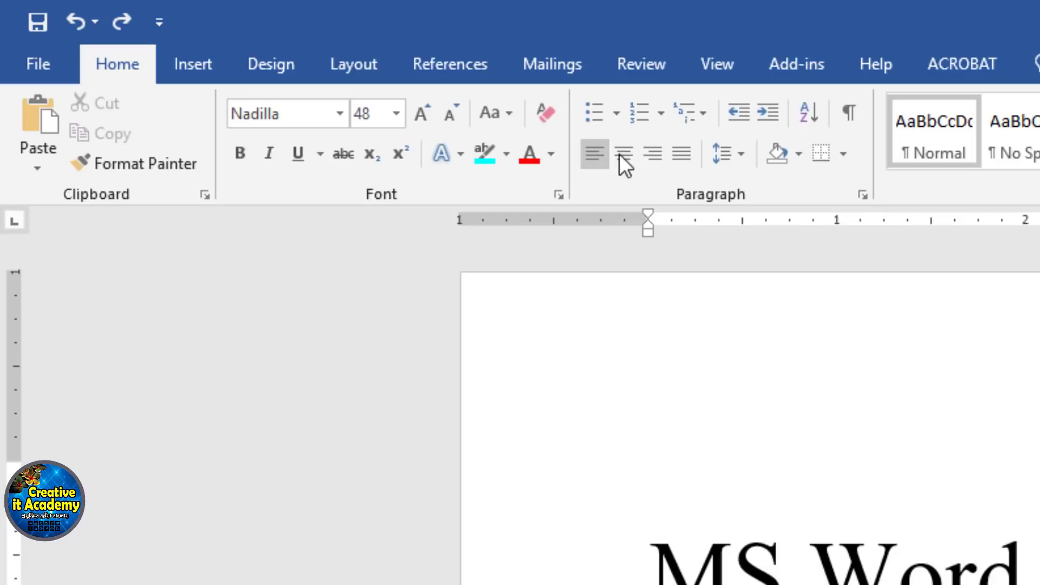
pyautogui.click(787, 187)
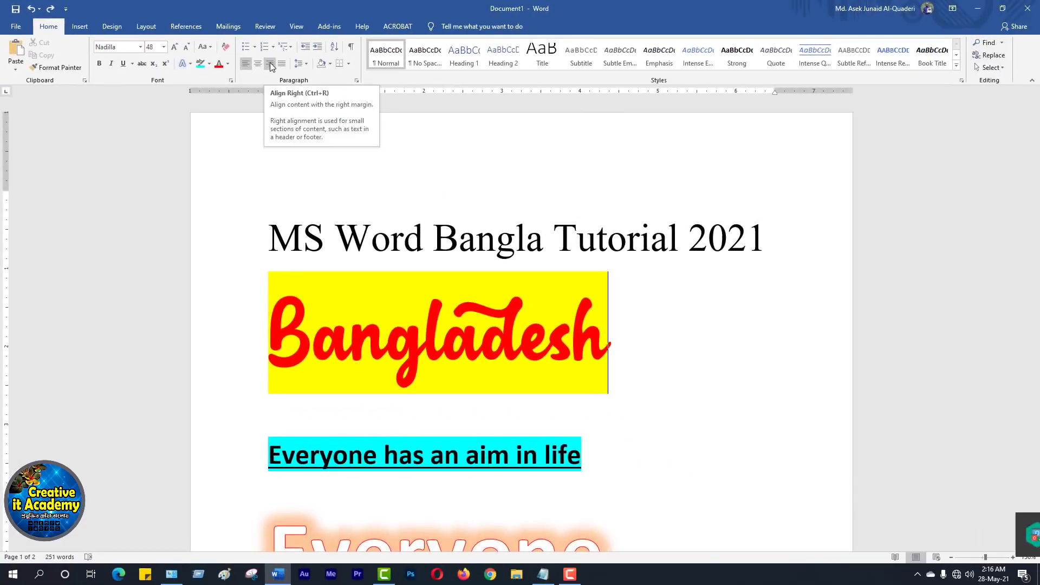
# Center the six-line block starting with "My aim in life is to become a good teacher." on page 2 and right-align it.
pyautogui.scroll(-20, 701, 339)
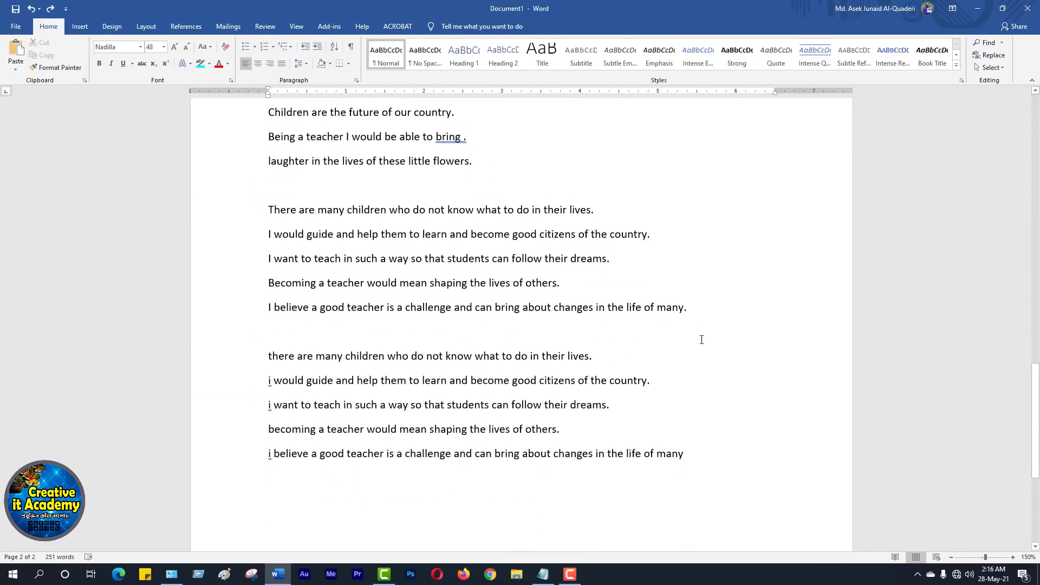
pyautogui.scroll(3, 680, 342)
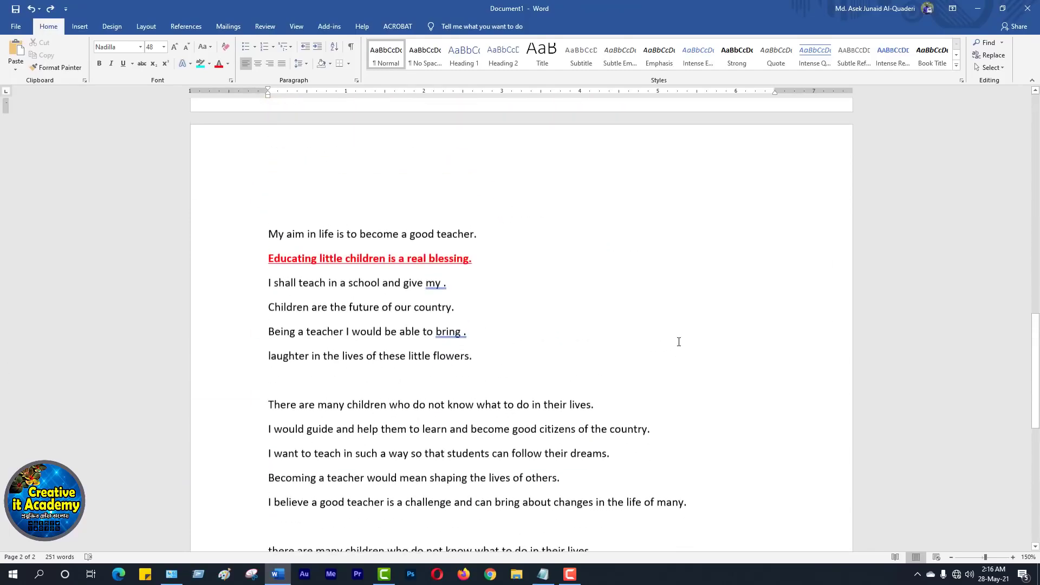
pyautogui.click(267, 234)
pyautogui.moveTo(332, 254); pyautogui.dragTo(492, 355)
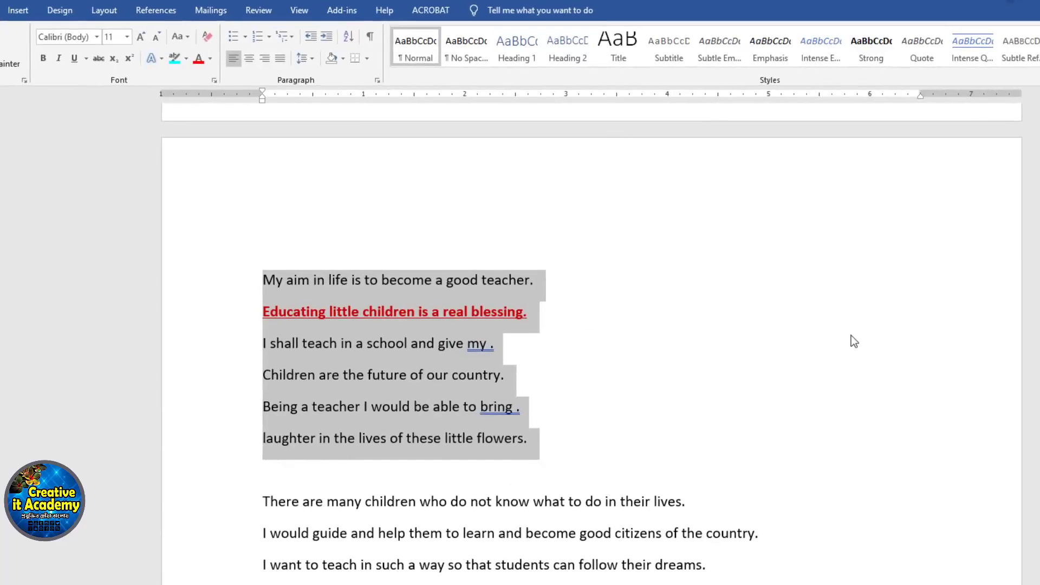
pyautogui.click(372, 300)
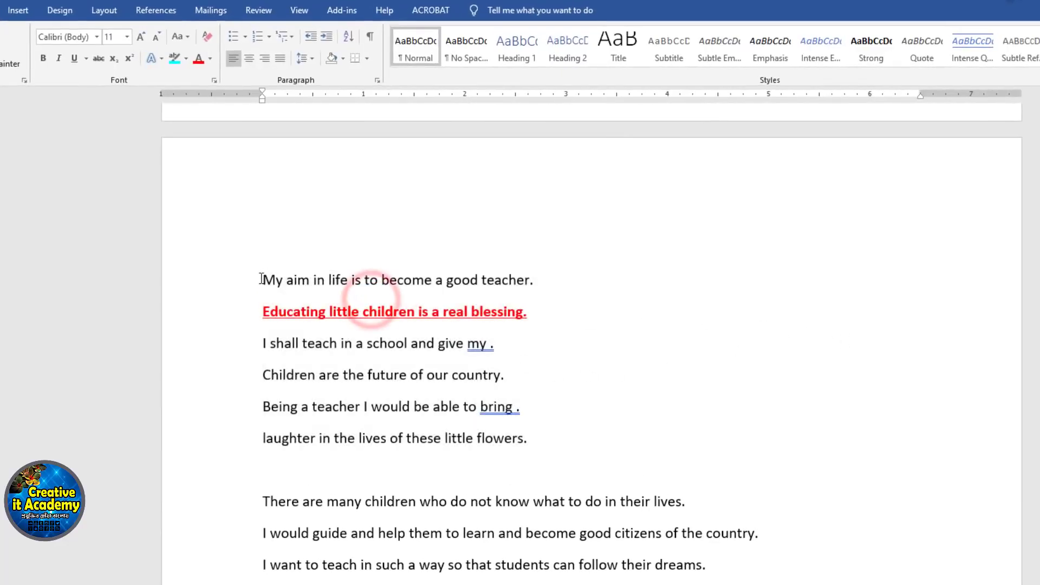
pyautogui.click(263, 280)
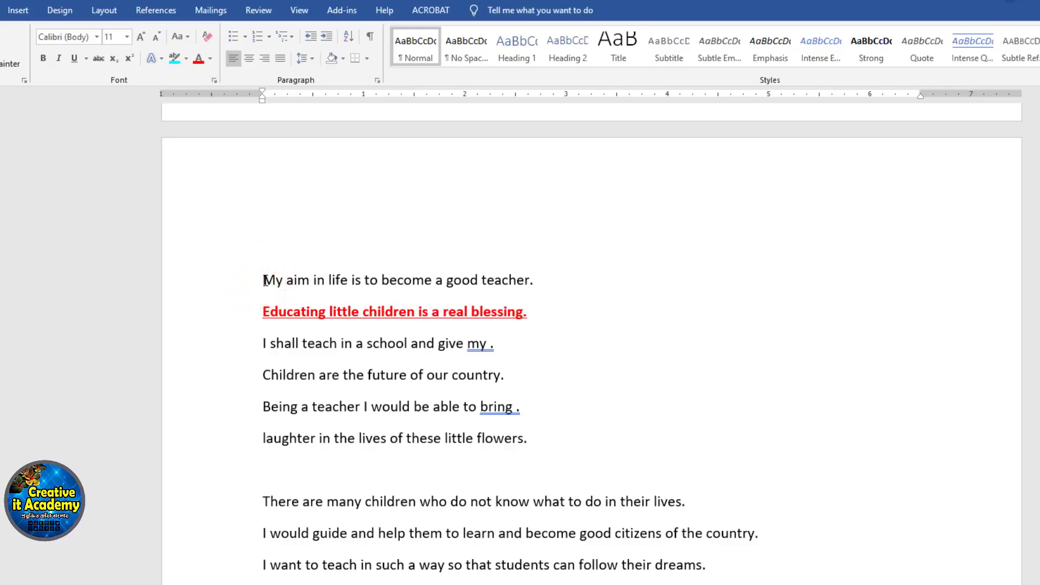
pyautogui.moveTo(263, 280); pyautogui.dragTo(552, 440)
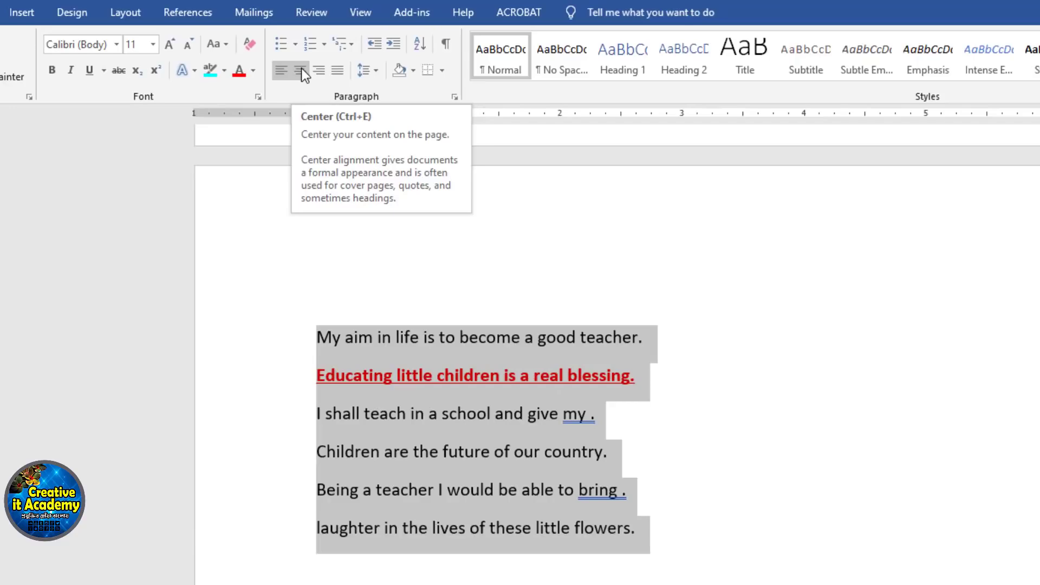
pyautogui.click(301, 68)
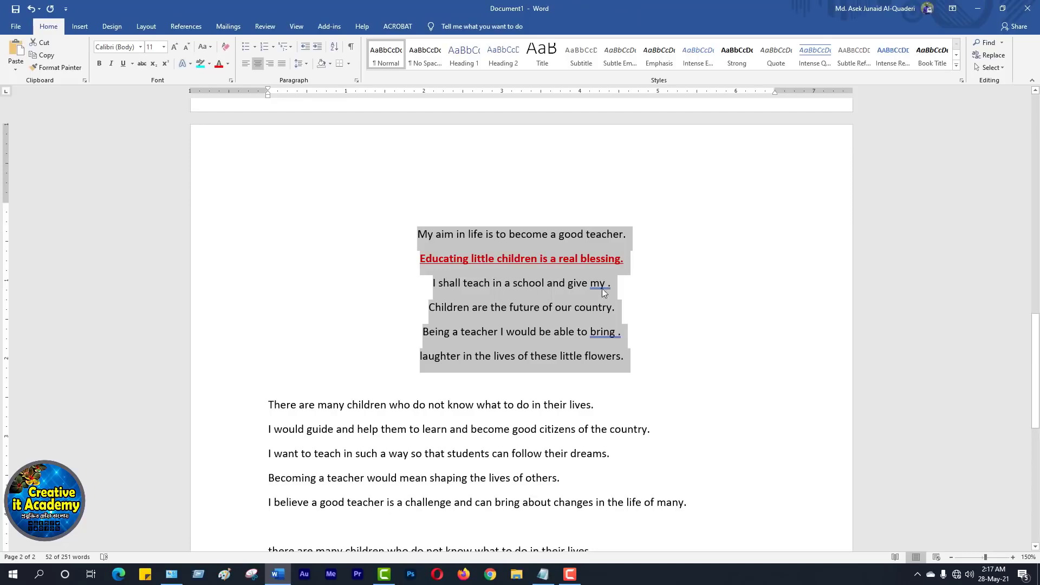
pyautogui.click(270, 63)
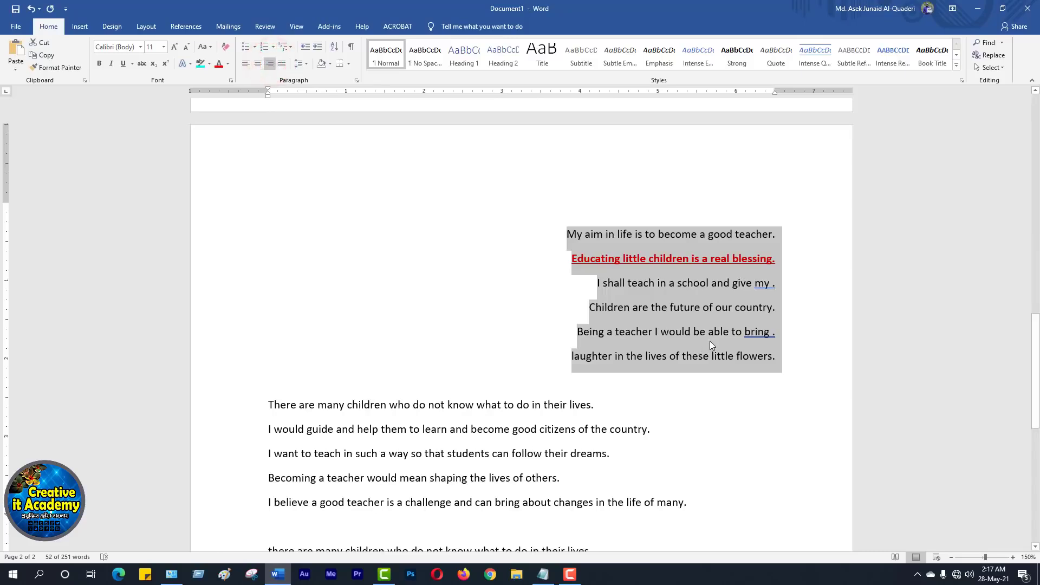
# Left-align the six-line block starting with "My aim in life is to become a good teacher." on page 2 and deselect it.
pyautogui.click(247, 64)
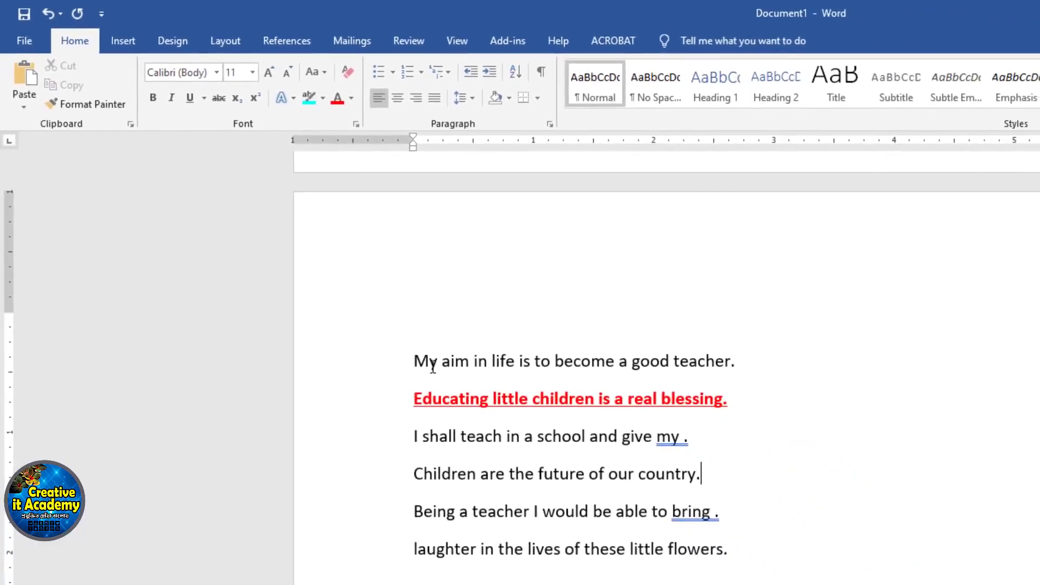
pyautogui.moveTo(417, 358); pyautogui.dragTo(782, 374)
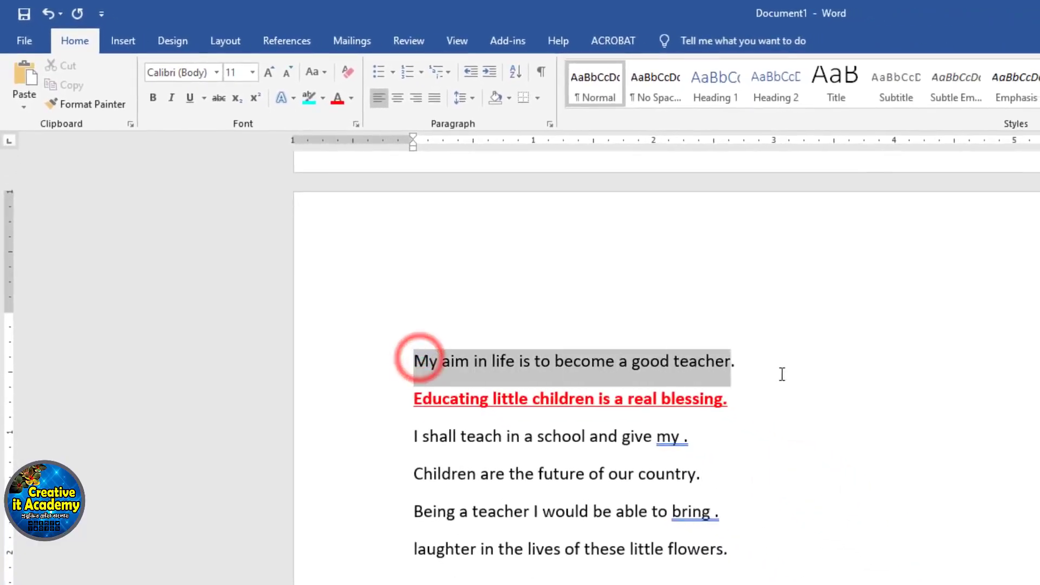
pyautogui.click(611, 399)
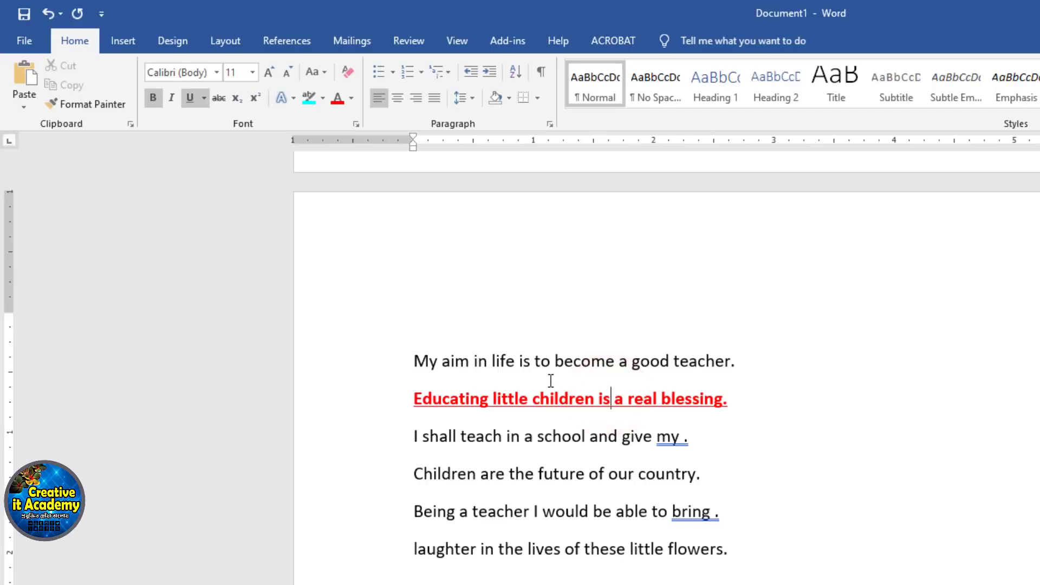
# Enlarge the text of page 2's six-line block to font size 18 and deselect it.
pyautogui.moveTo(748, 550); pyautogui.dragTo(399, 364)
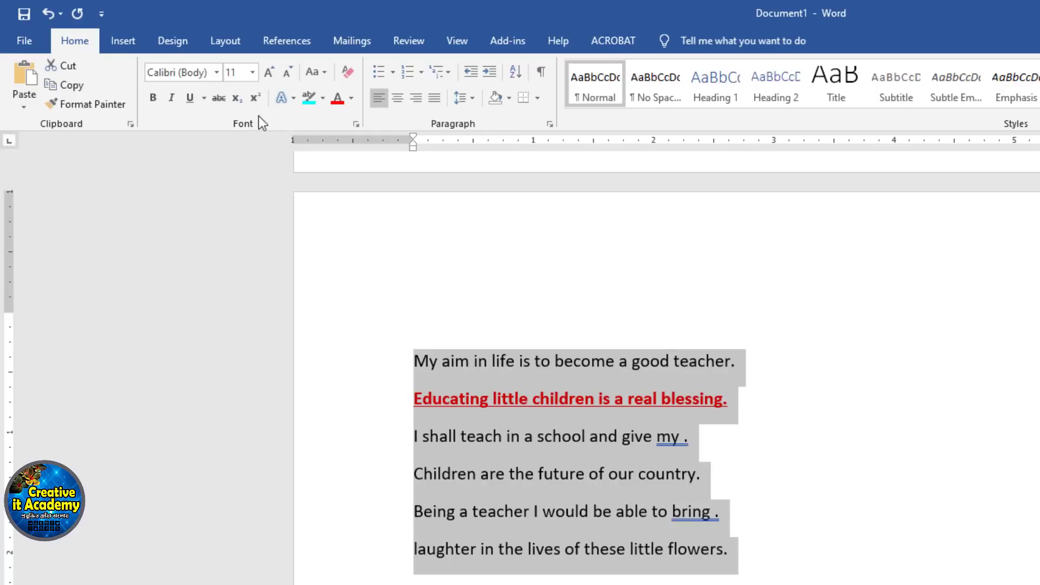
pyautogui.click(265, 76)
pyautogui.click(265, 76)
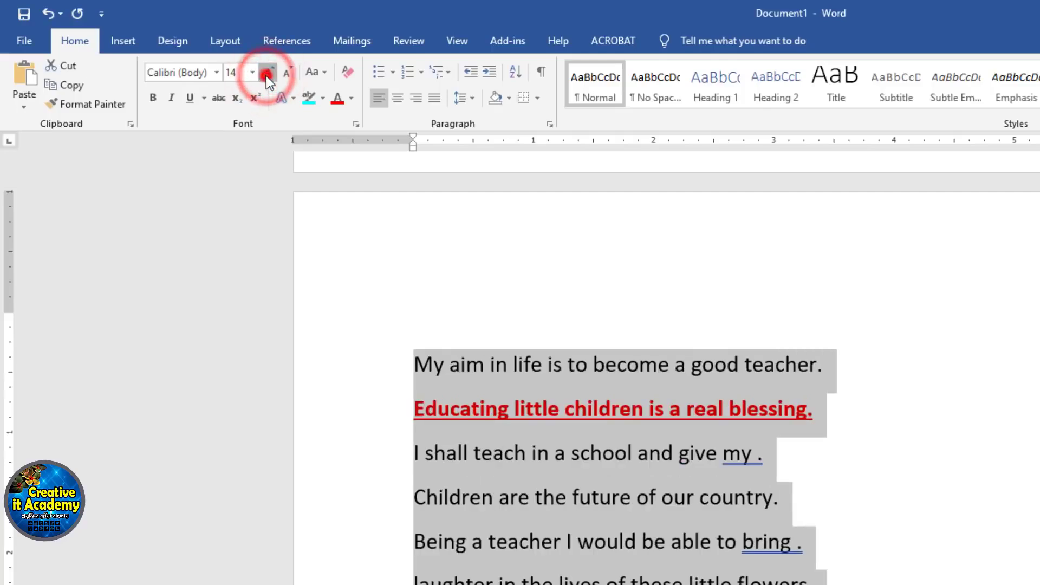
pyautogui.click(265, 76)
pyautogui.click(261, 71)
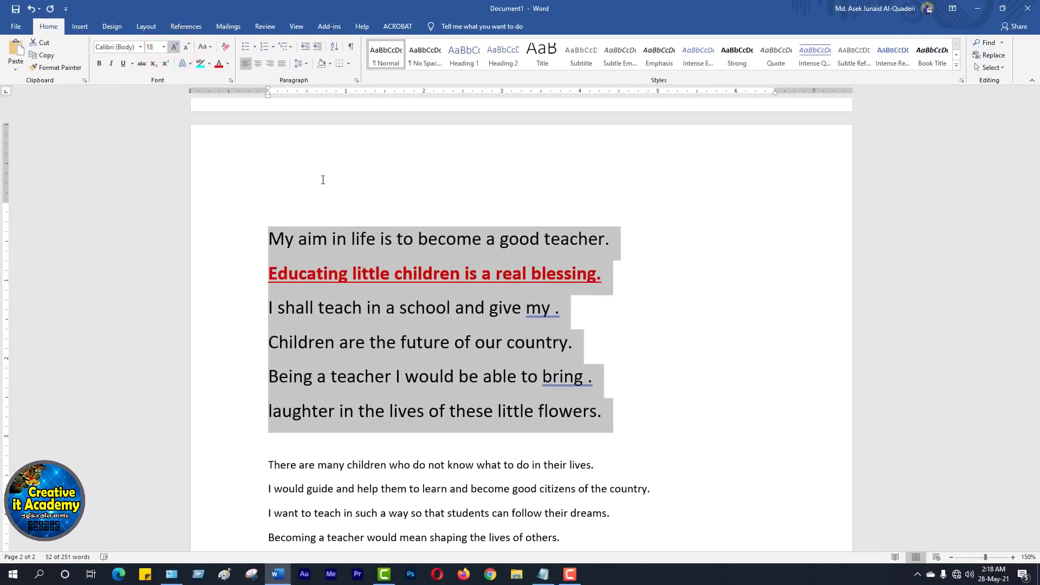
pyautogui.click(515, 341)
# Set the line spacing of the six-line block on page 2 to 3.0 and look over the spread-out lines.
pyautogui.moveTo(601, 414); pyautogui.dragTo(256, 229)
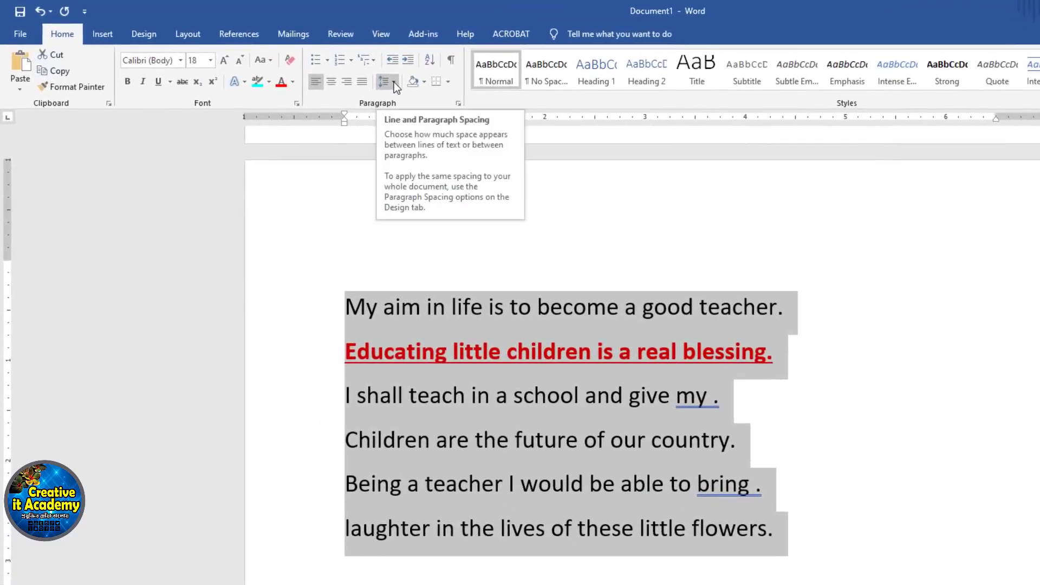
pyautogui.click(395, 82)
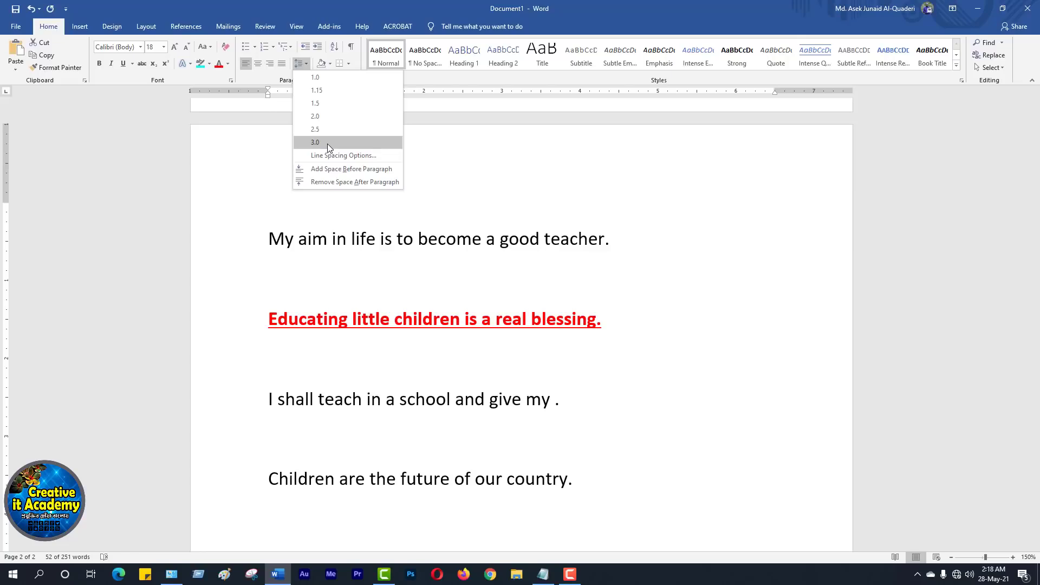
pyautogui.click(327, 143)
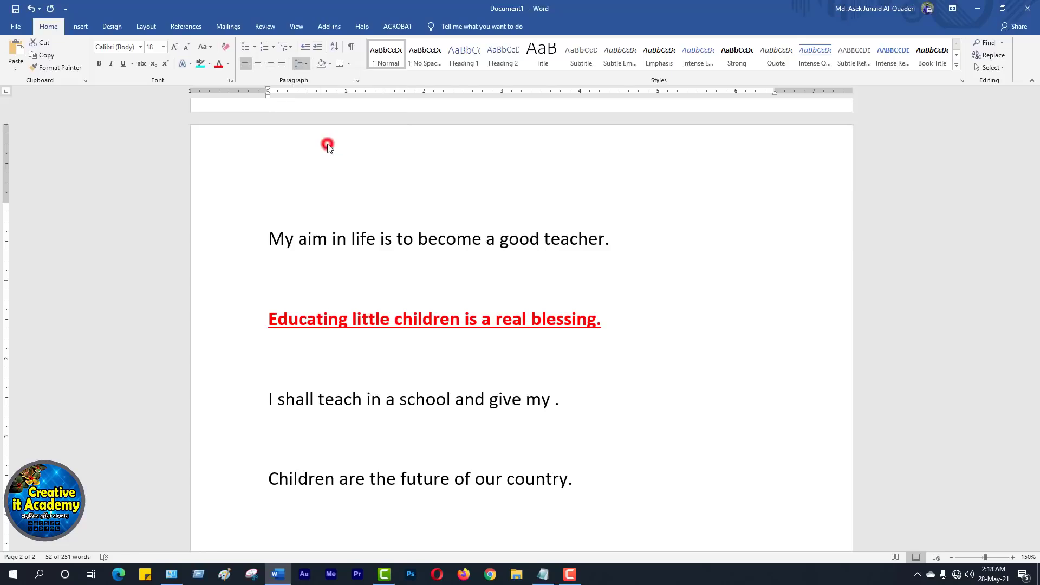
pyautogui.click(475, 326)
pyautogui.scroll(-5, 567, 326)
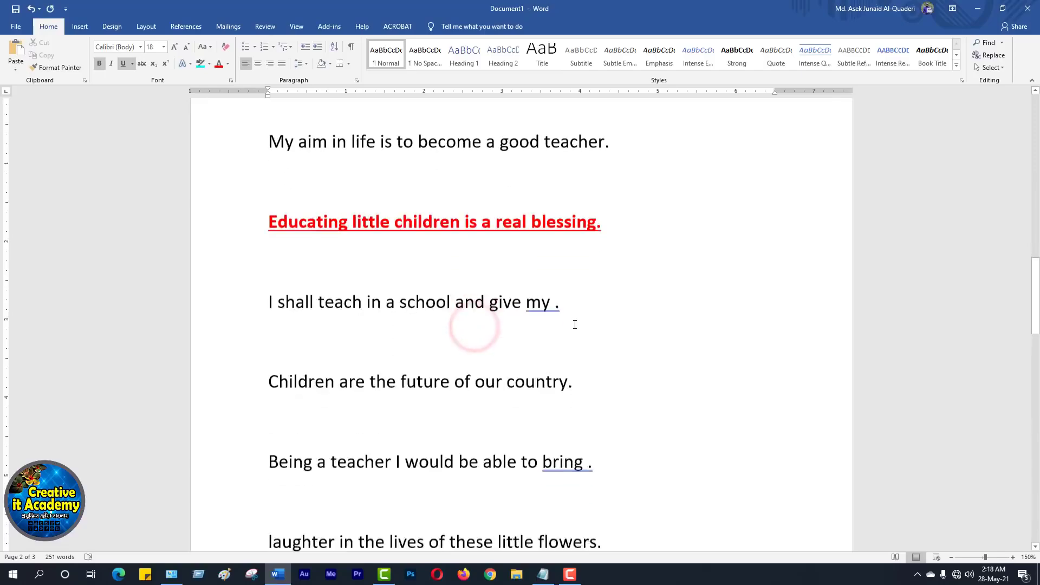
pyautogui.scroll(4, 500, 300)
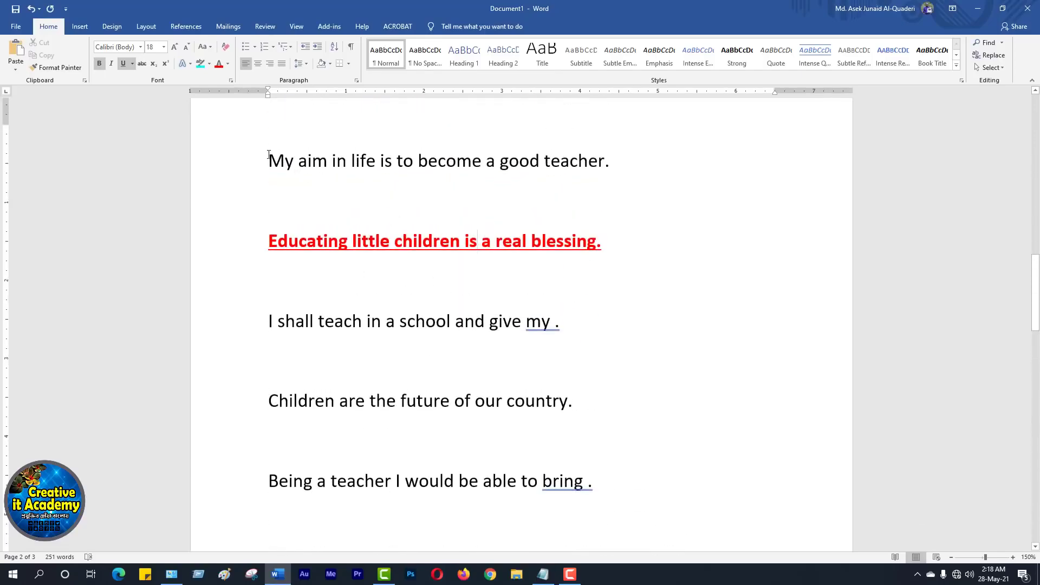
pyautogui.moveTo(269, 154); pyautogui.dragTo(596, 545)
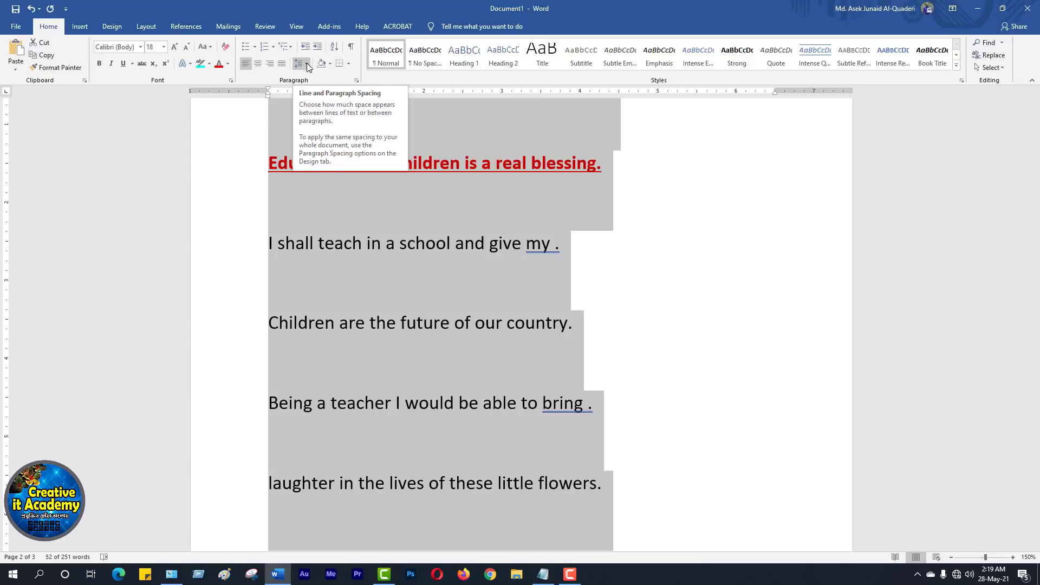
pyautogui.click(686, 310)
pyautogui.scroll(-1, 687, 310)
pyautogui.scroll(3, 687, 310)
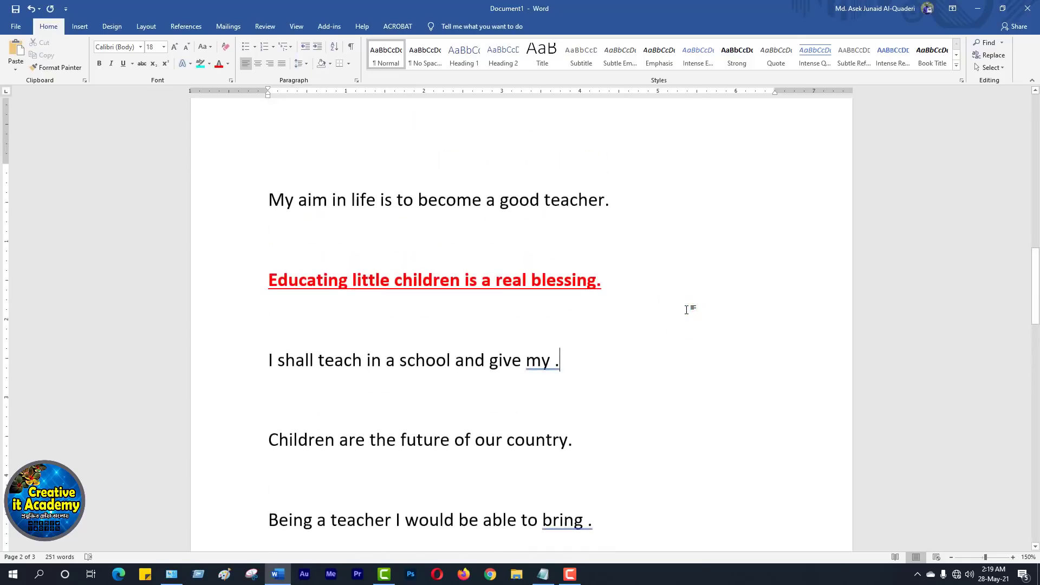
pyautogui.scroll(3, 687, 310)
pyautogui.scroll(-3, 532, 283)
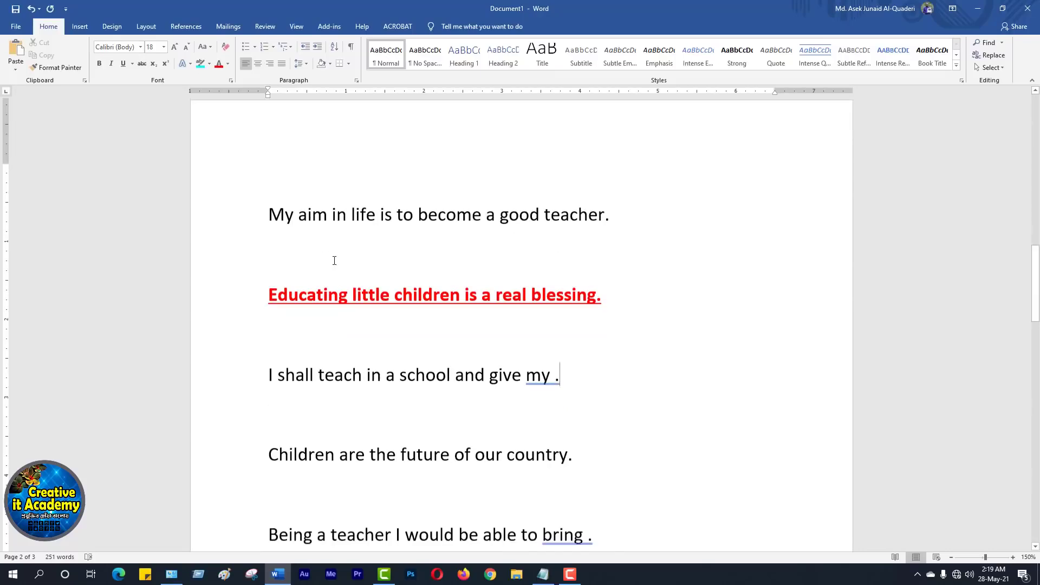
# Set the line spacing of the whole six-line block on page 2 to 1.0 and deselect the text.
pyautogui.scroll(-1, 334, 261)
pyautogui.moveTo(269, 197); pyautogui.dragTo(582, 541)
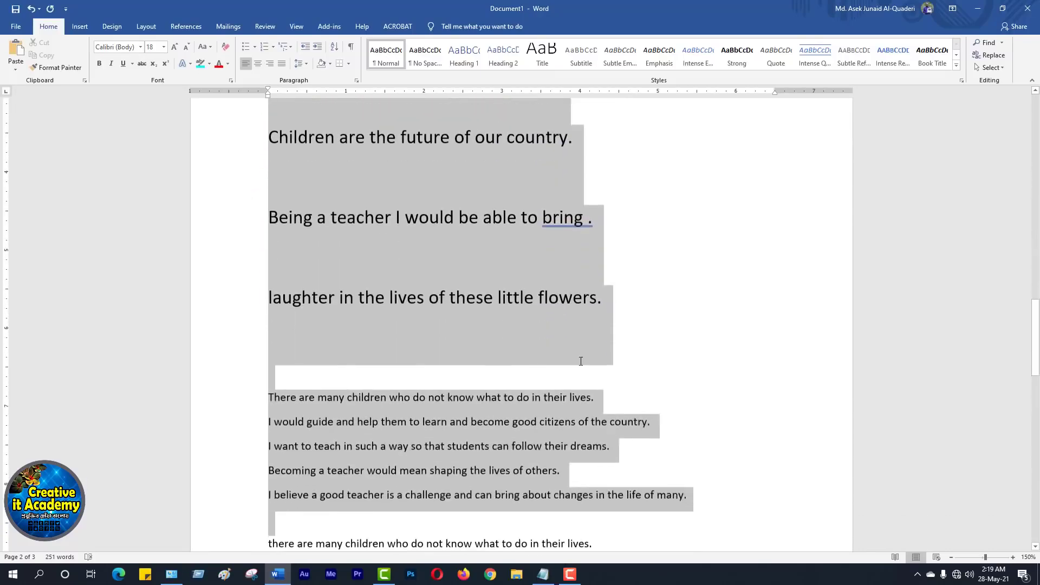
pyautogui.moveTo(580, 362); pyautogui.dragTo(613, 342)
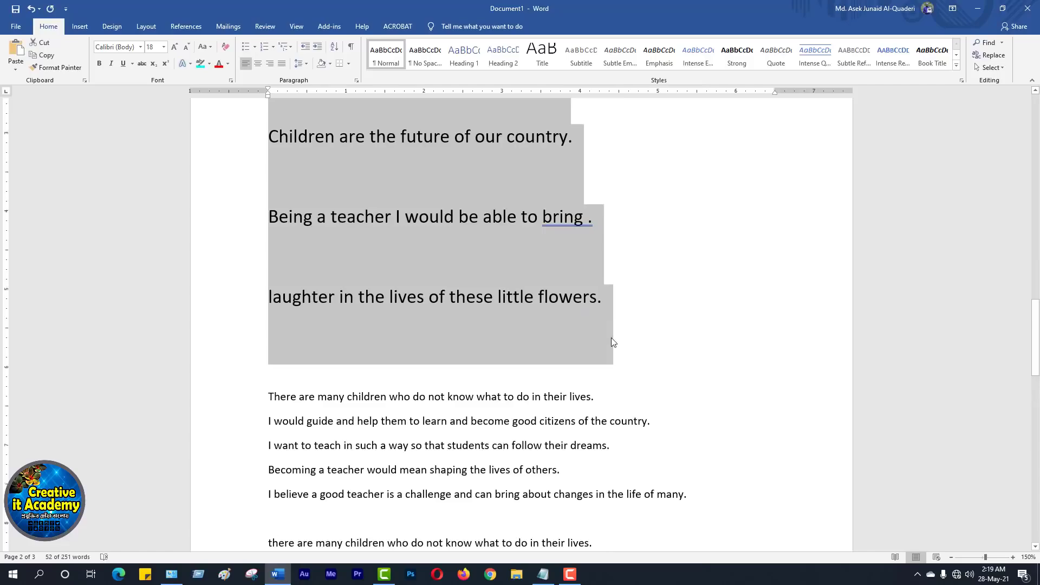
pyautogui.scroll(5, 613, 343)
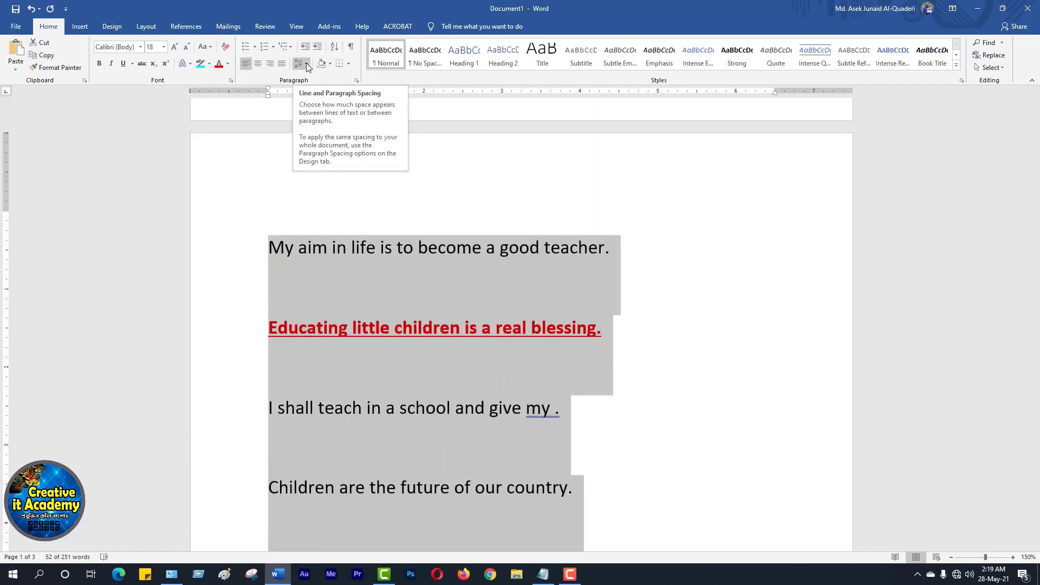
pyautogui.click(307, 65)
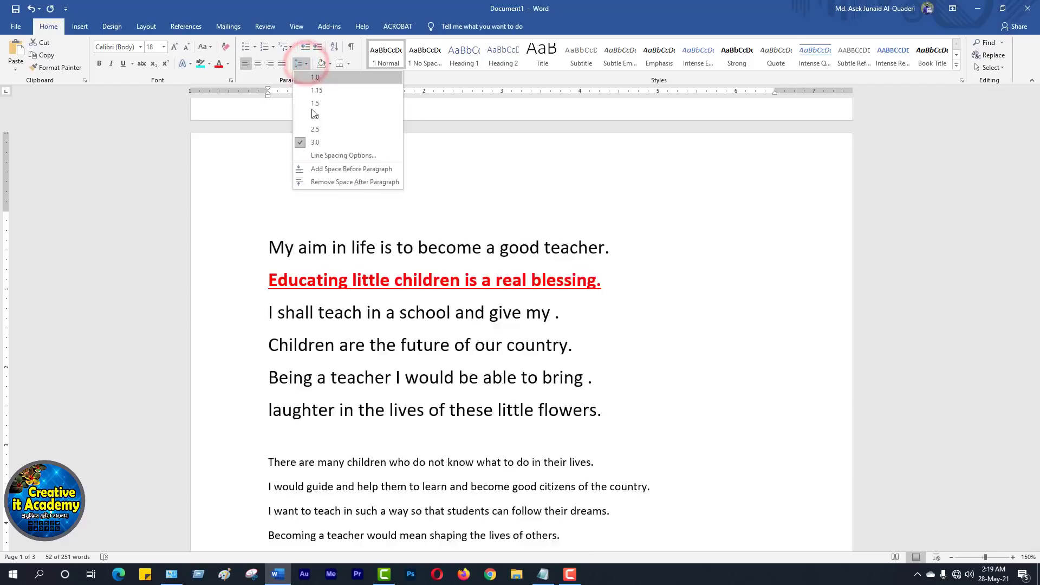
pyautogui.click(318, 79)
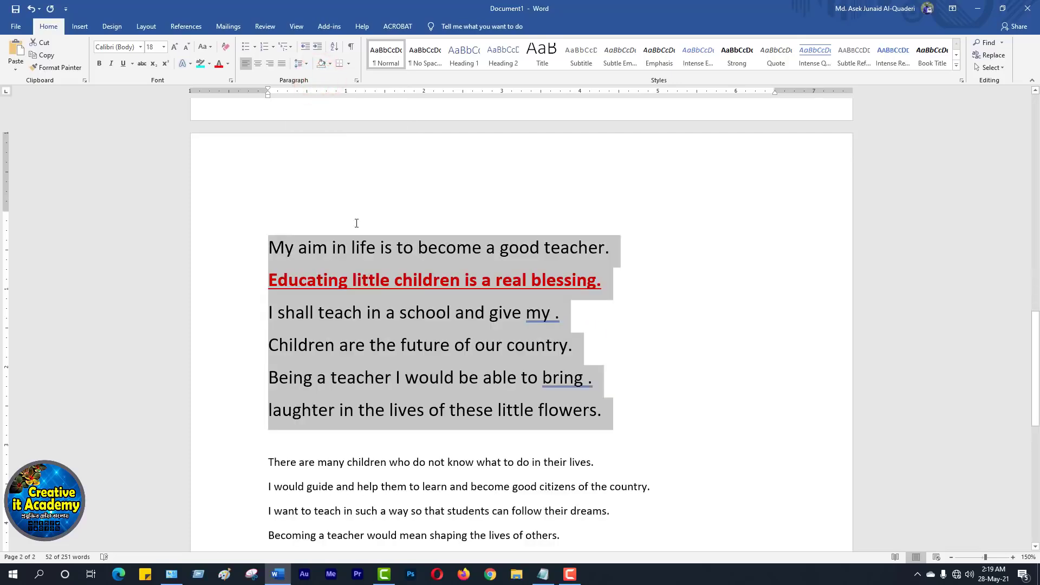
pyautogui.click(380, 281)
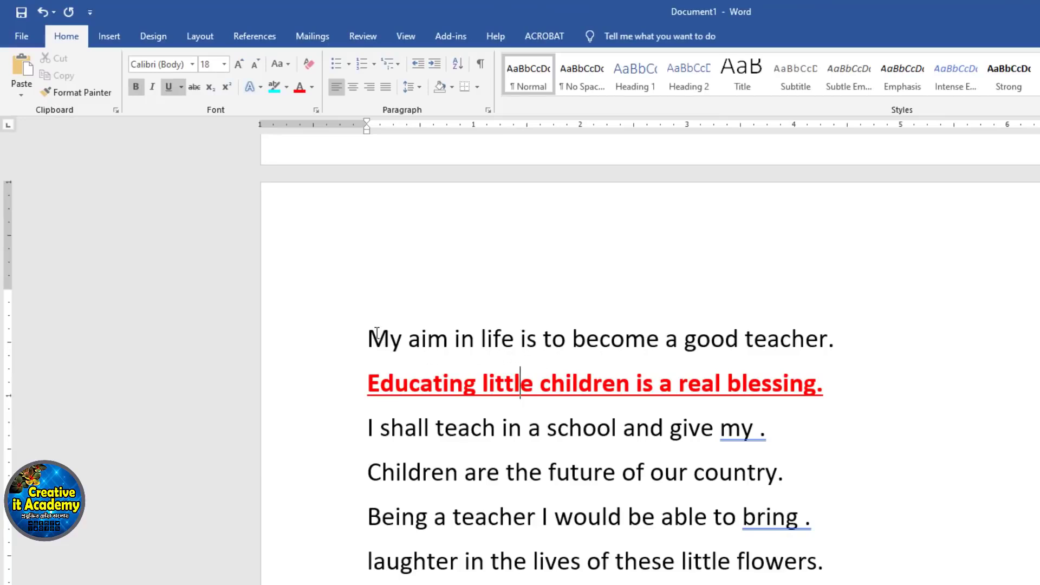
# Set the spacing after each paragraph of the six-line block to 0 pt in the line spacing options and deselect the block.
pyautogui.moveTo(366, 332); pyautogui.dragTo(832, 574)
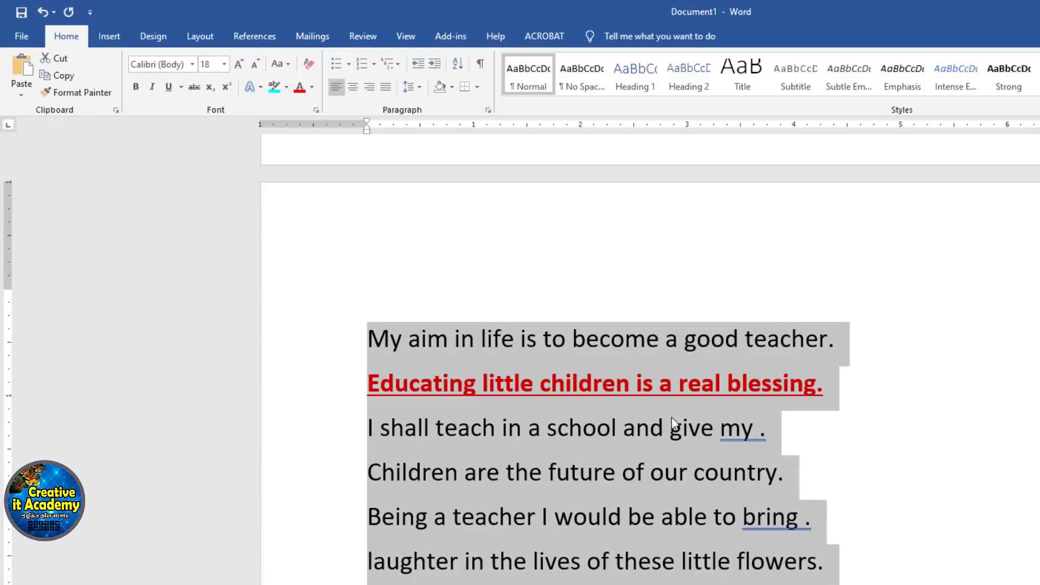
pyautogui.click(419, 88)
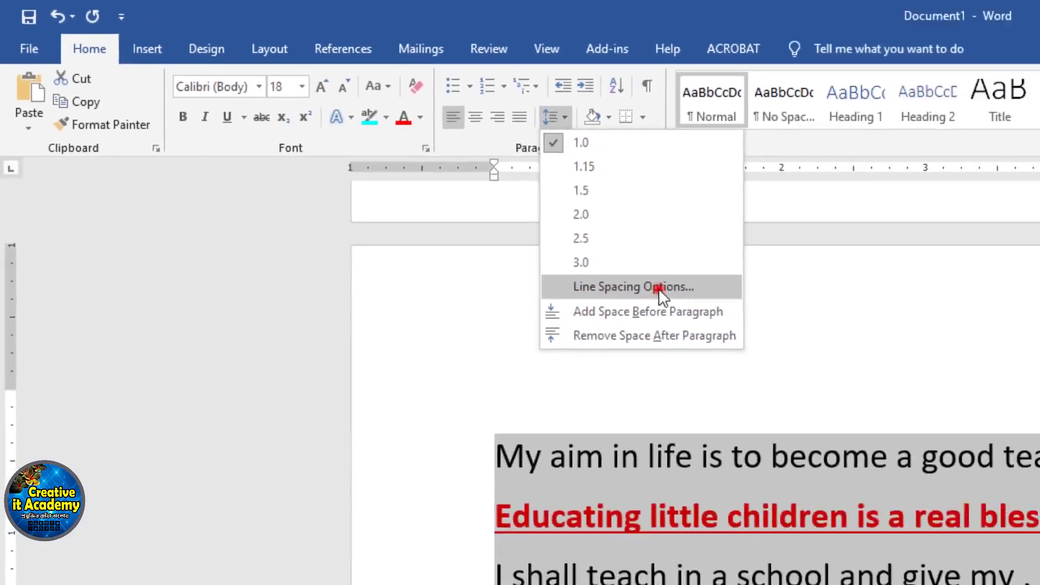
pyautogui.click(831, 368)
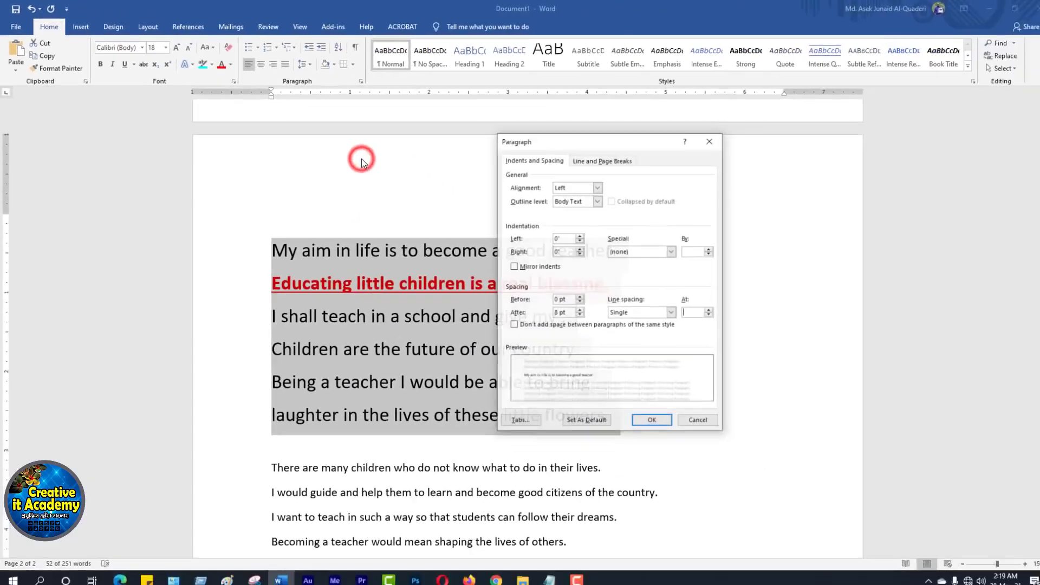
pyautogui.moveTo(577, 142); pyautogui.dragTo(710, 139)
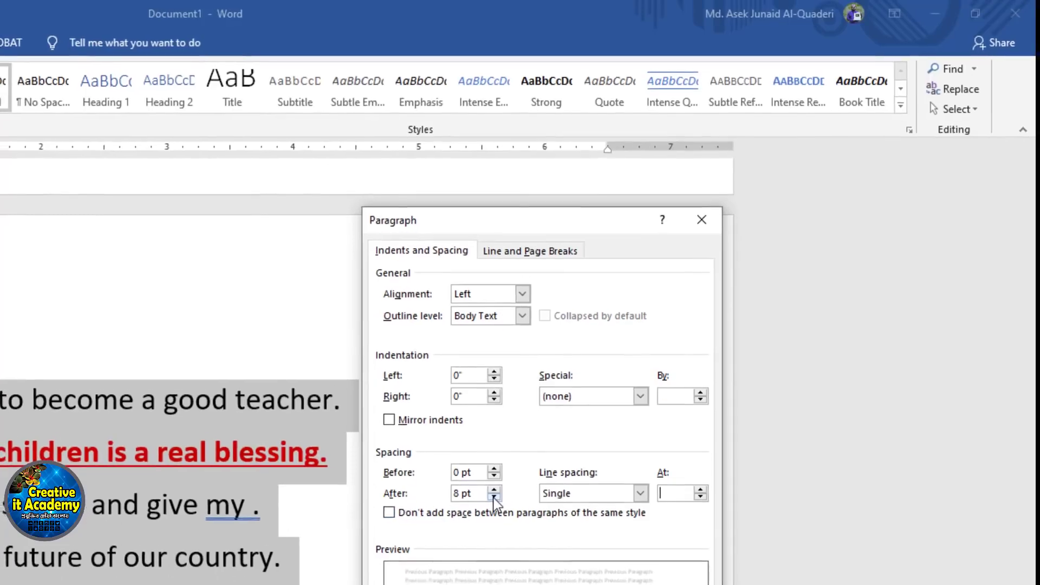
pyautogui.click(494, 497)
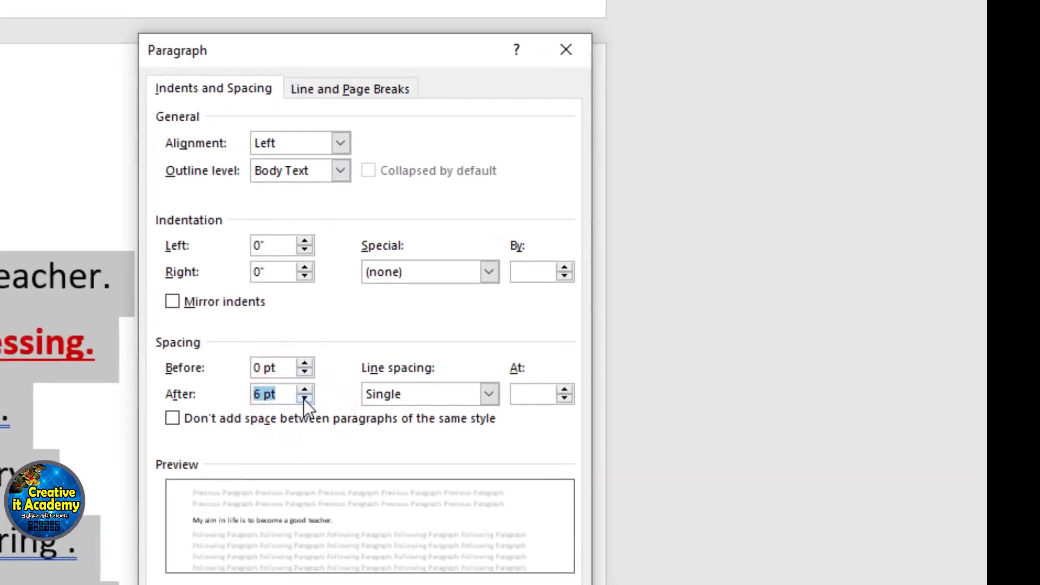
pyautogui.click(305, 399)
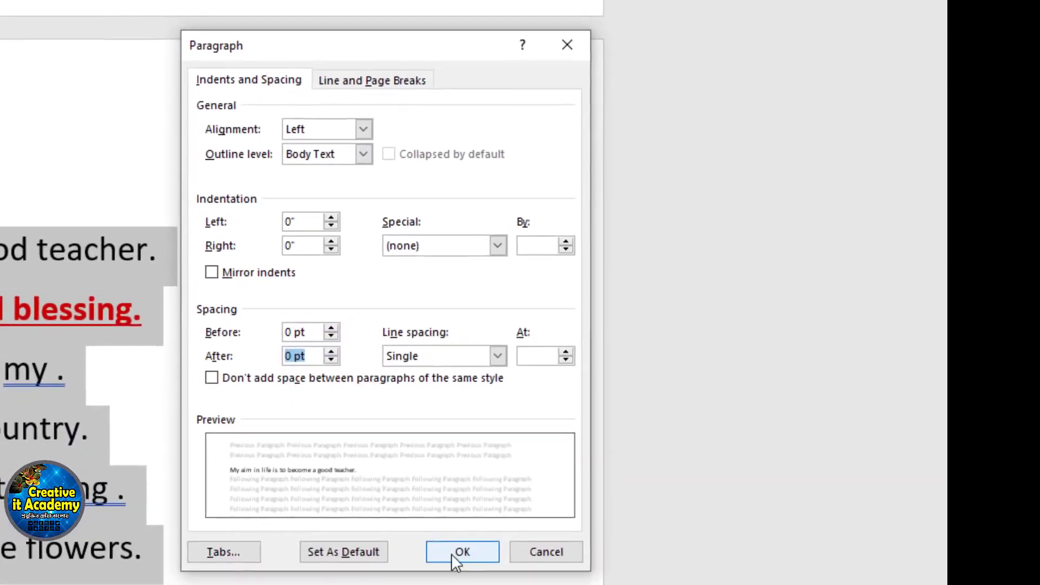
pyautogui.click(460, 548)
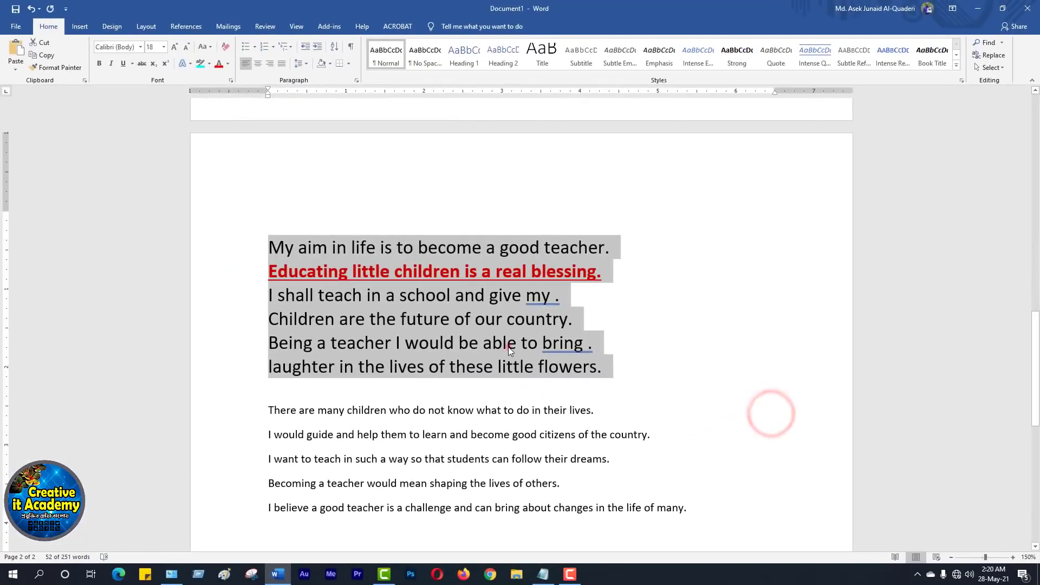
pyautogui.click(508, 347)
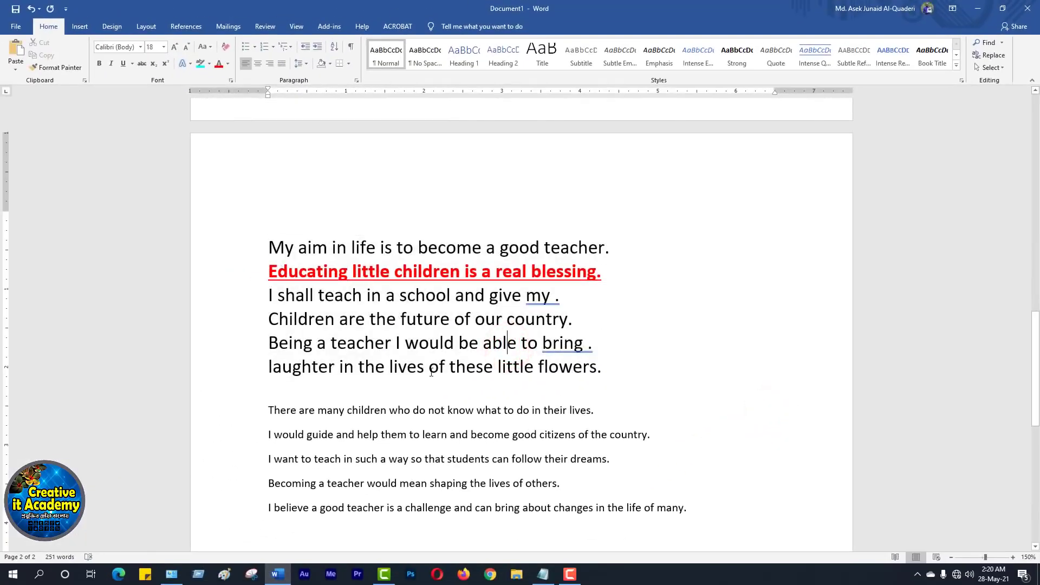
# Set the spacing after each paragraph of the six-line block to 6 pt in the line spacing options and deselect the block.
pyautogui.moveTo(611, 369); pyautogui.dragTo(341, 148)
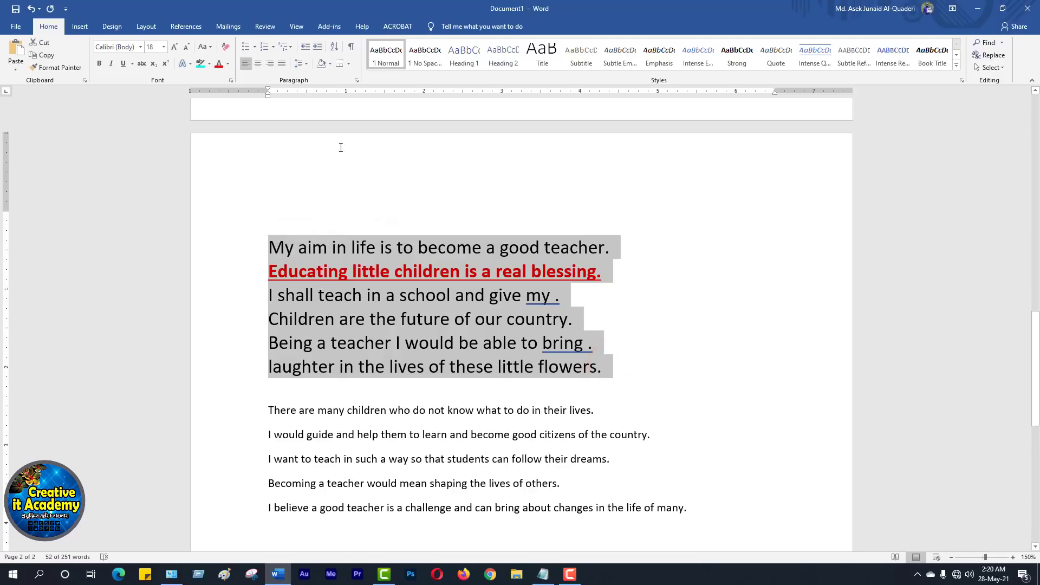
pyautogui.click(306, 64)
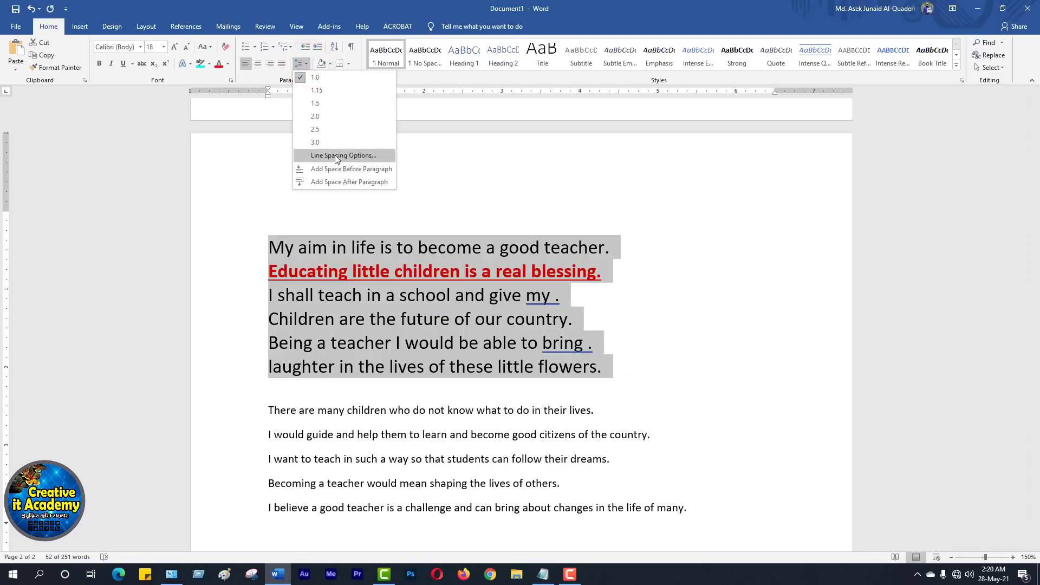
pyautogui.click(334, 155)
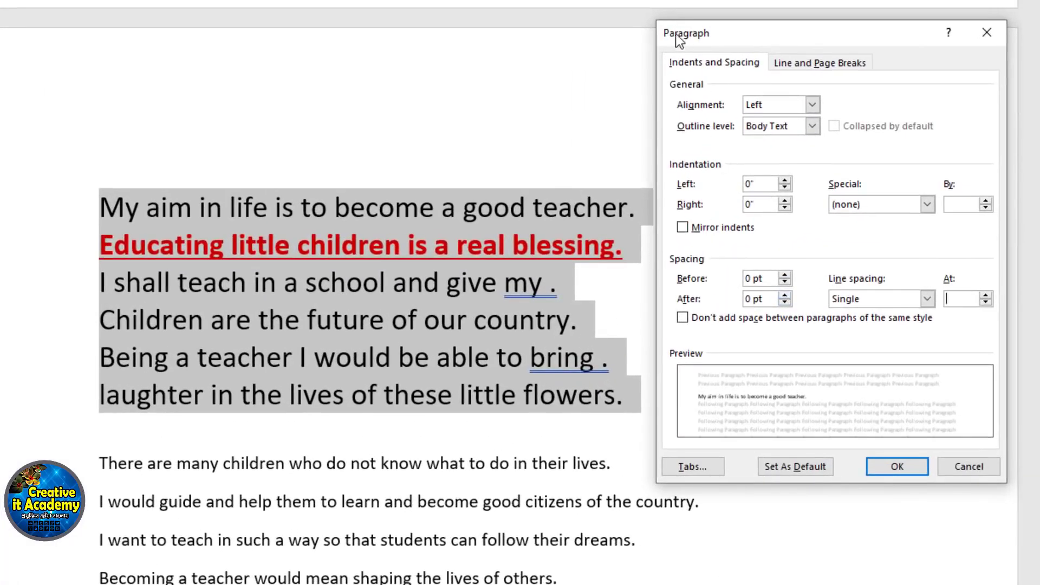
pyautogui.click(785, 295)
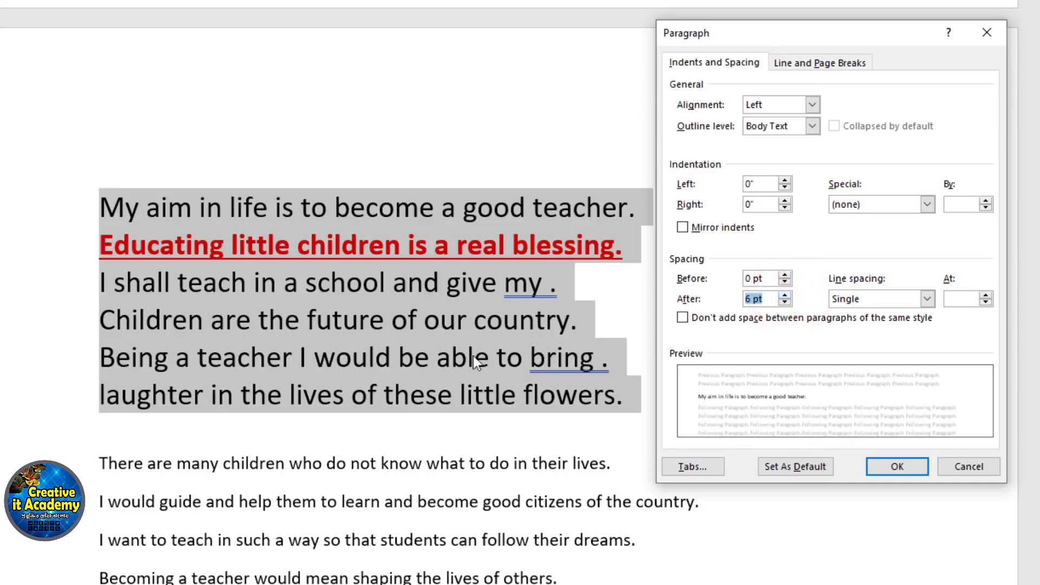
pyautogui.click(897, 467)
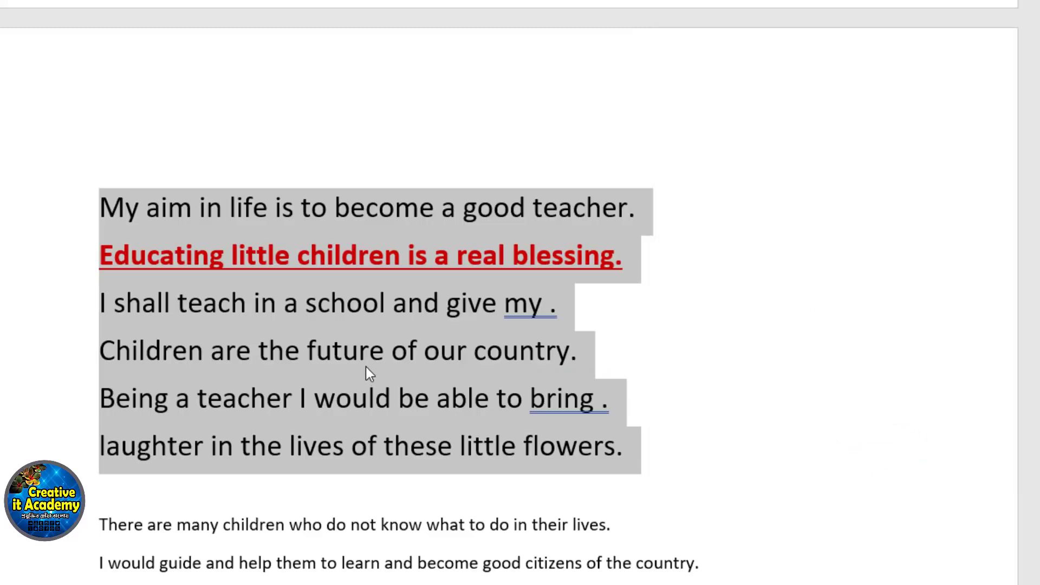
pyautogui.click(686, 356)
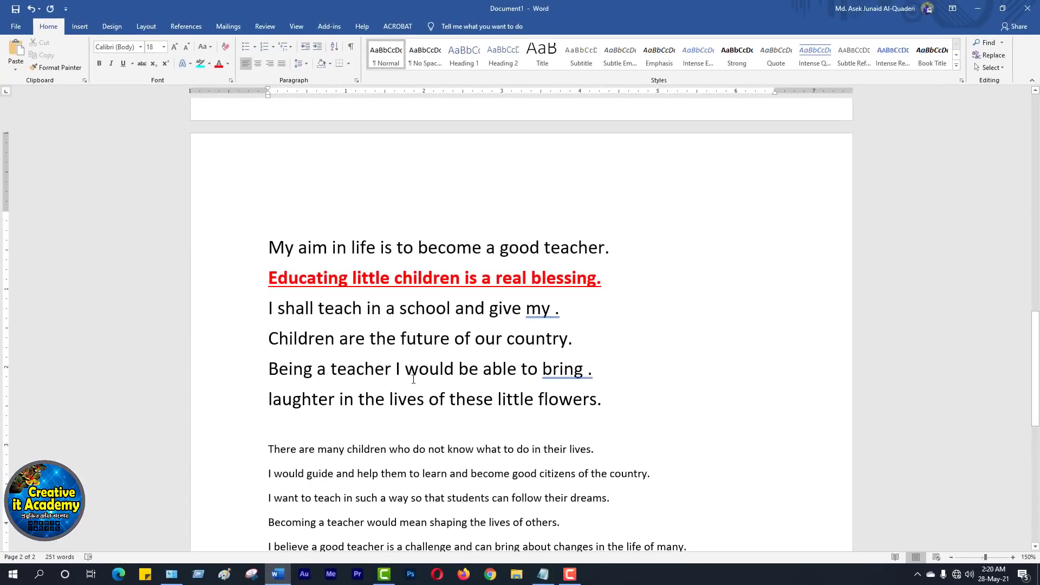
# Set the font size of the six-line block beginning "My aim in life" on page 2 to 14 and deselect it.
pyautogui.moveTo(602, 400); pyautogui.dragTo(230, 249)
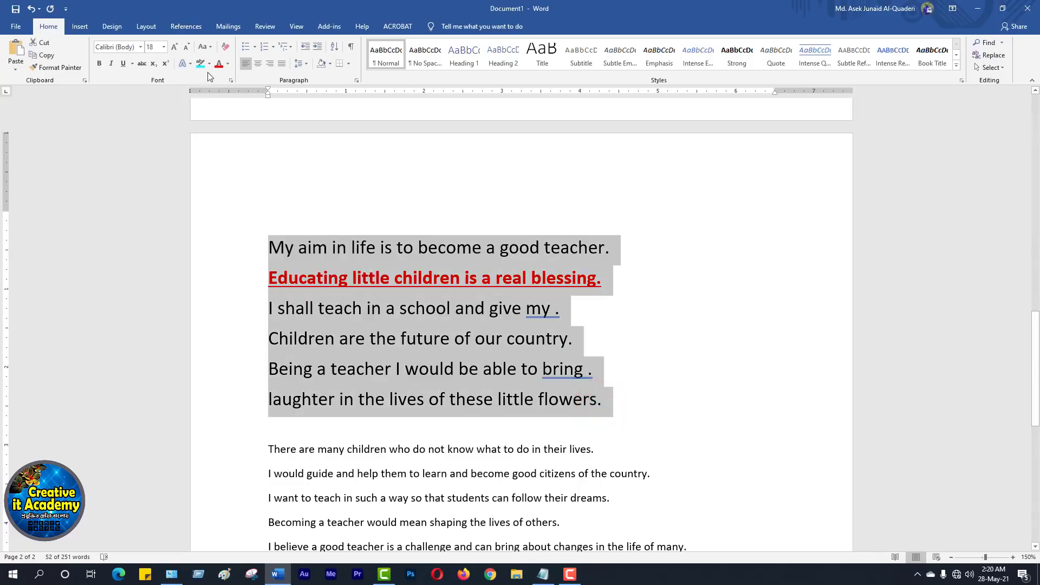
pyautogui.click(162, 47)
pyautogui.click(152, 111)
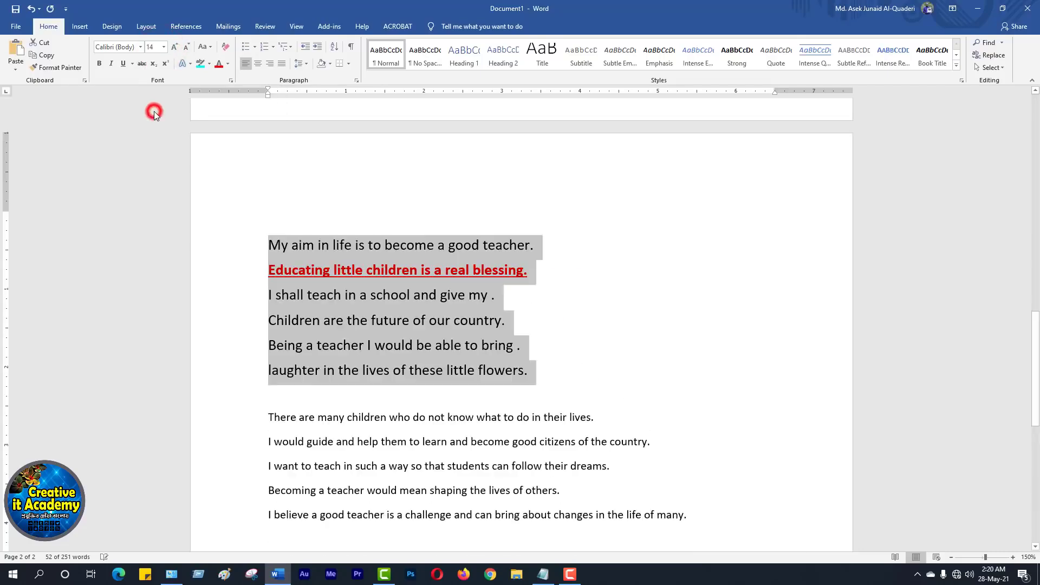
pyautogui.click(634, 282)
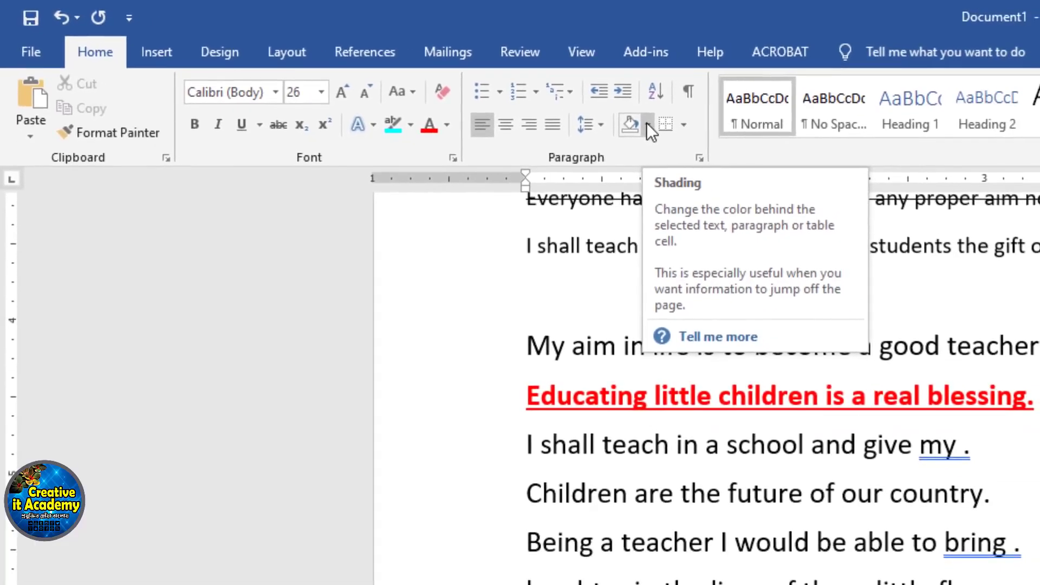
# Shade the line "My aim in life is to become a good teacher." with the standard green and deselect it.
pyautogui.click(647, 124)
pyautogui.click(957, 304)
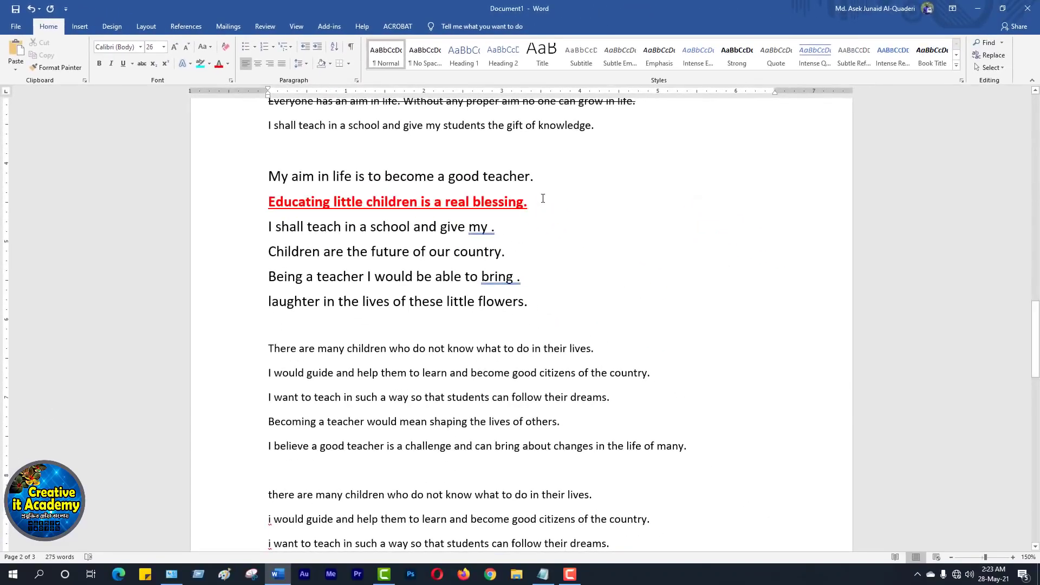
pyautogui.moveTo(547, 177); pyautogui.dragTo(262, 172)
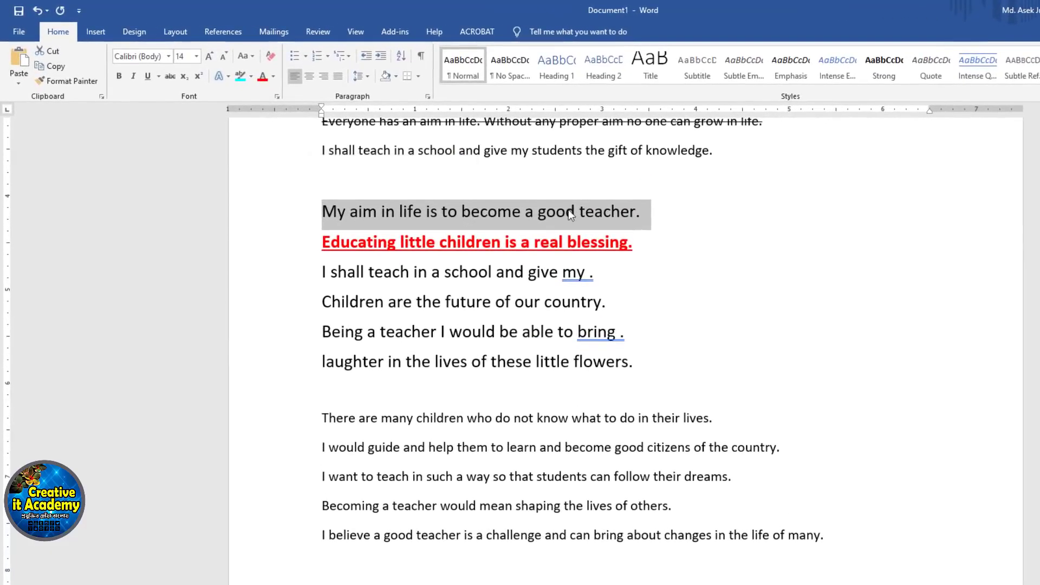
pyautogui.click(398, 77)
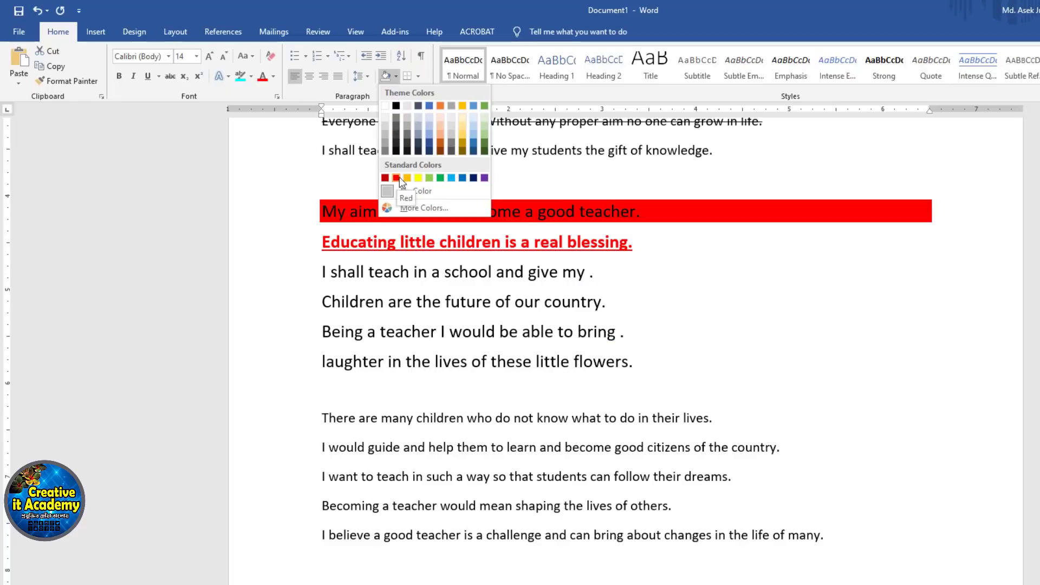
pyautogui.click(439, 177)
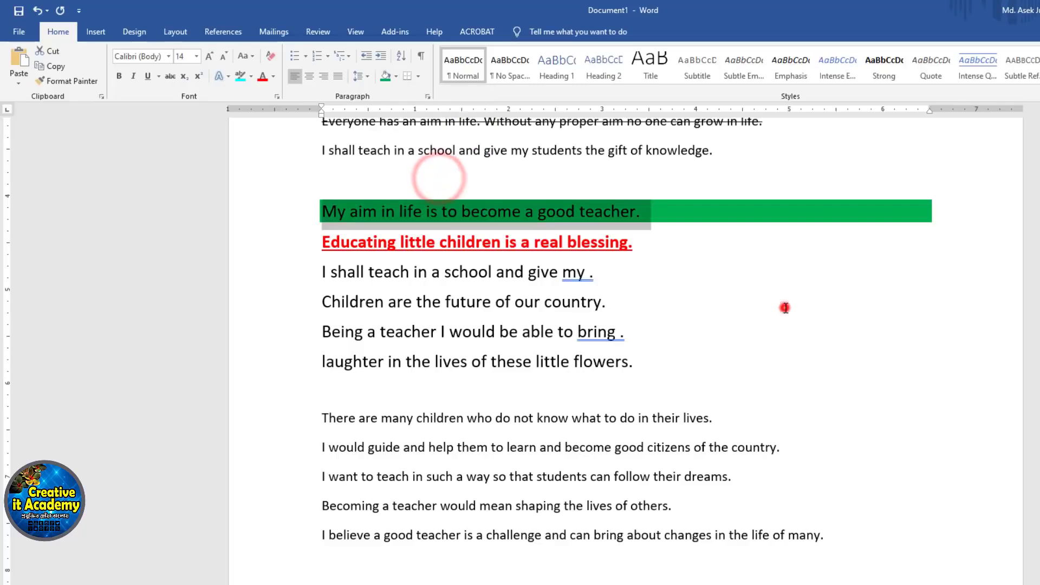
pyautogui.click(785, 308)
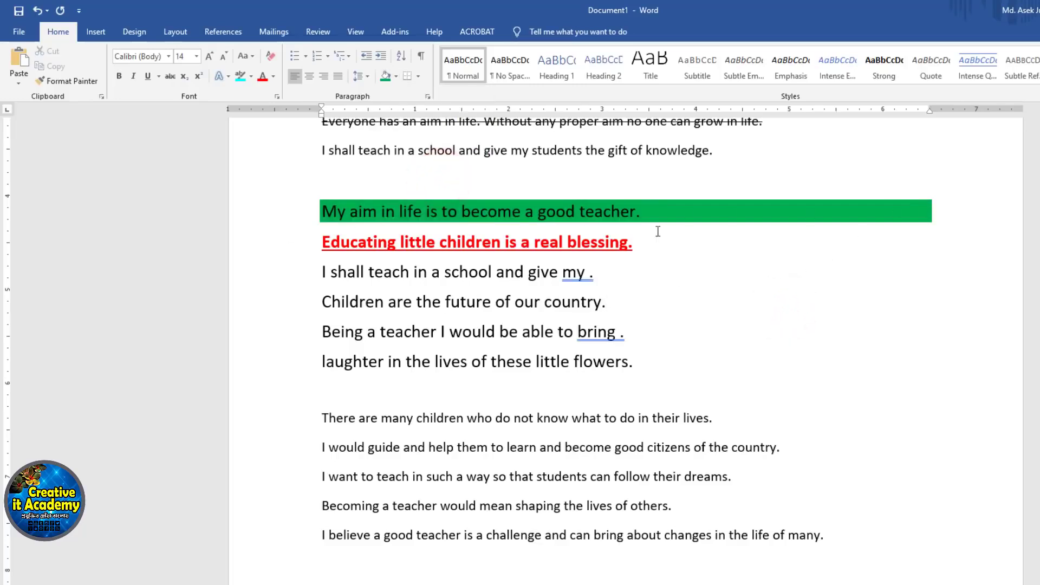
# Shade the five lines below the green one, from "Educating little children" to "little flowers", in light green and deselect them.
pyautogui.click(718, 277)
pyautogui.moveTo(640, 363); pyautogui.dragTo(438, 323)
pyautogui.moveTo(325, 251); pyautogui.dragTo(321, 242)
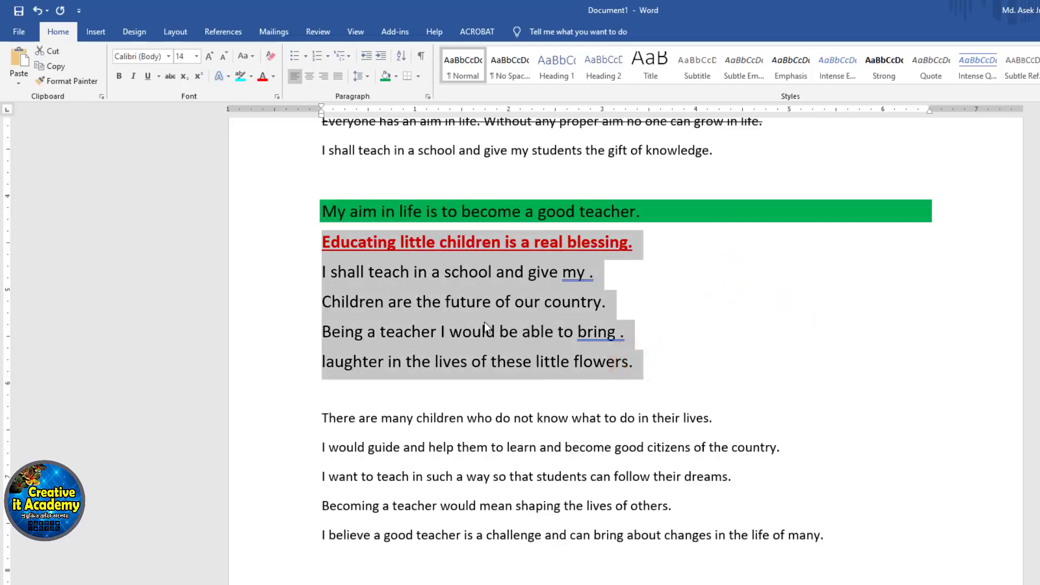
pyautogui.click(396, 76)
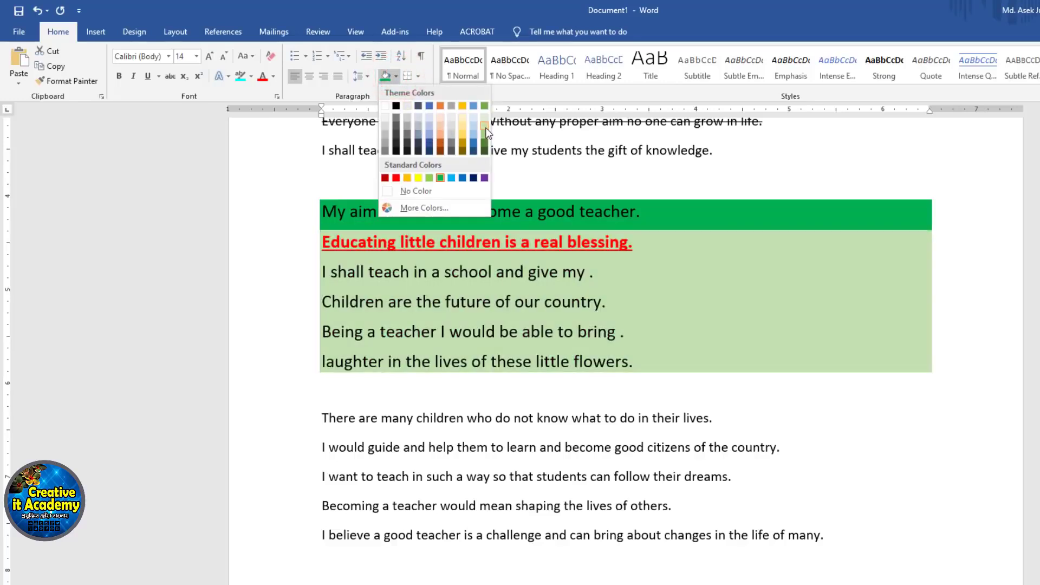
pyautogui.click(485, 129)
pyautogui.click(870, 413)
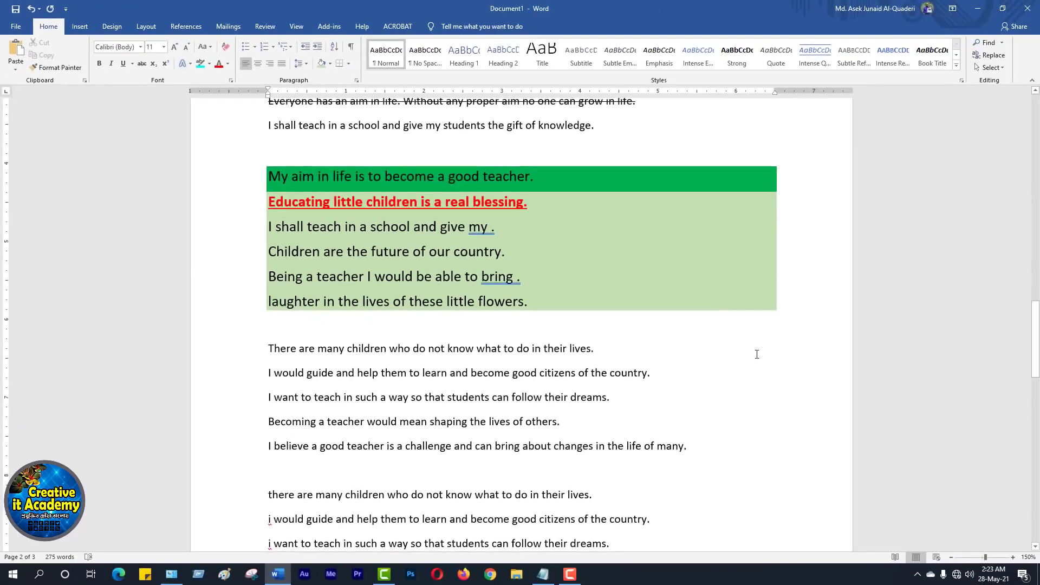
# Apply All Borders to the first "Everyone has an aim in life" line on page 2 and deselect it.
pyautogui.scroll(6, 752, 352)
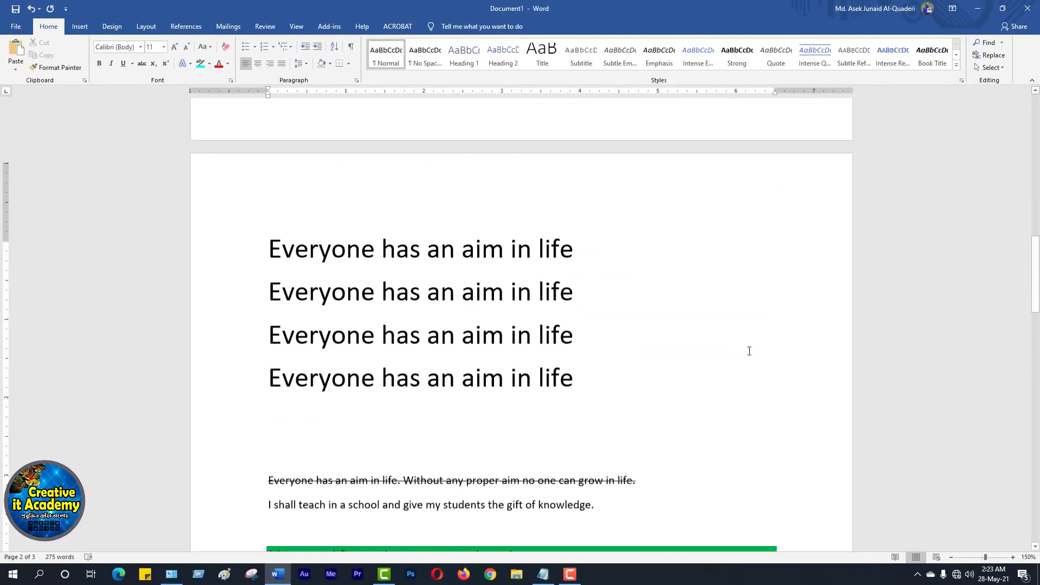
pyautogui.scroll(1, 749, 352)
pyautogui.moveTo(572, 256); pyautogui.dragTo(269, 260)
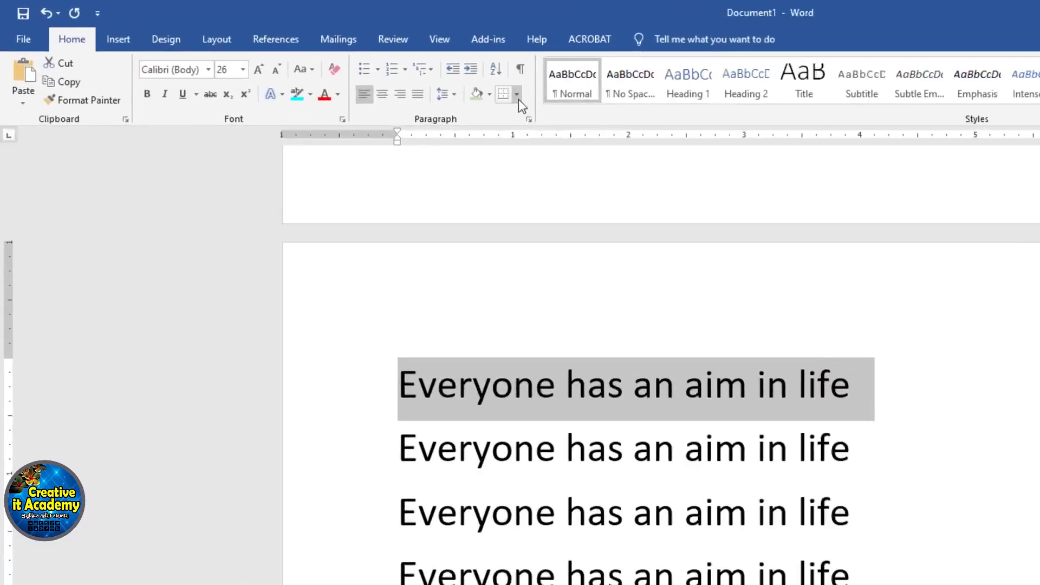
pyautogui.click(349, 64)
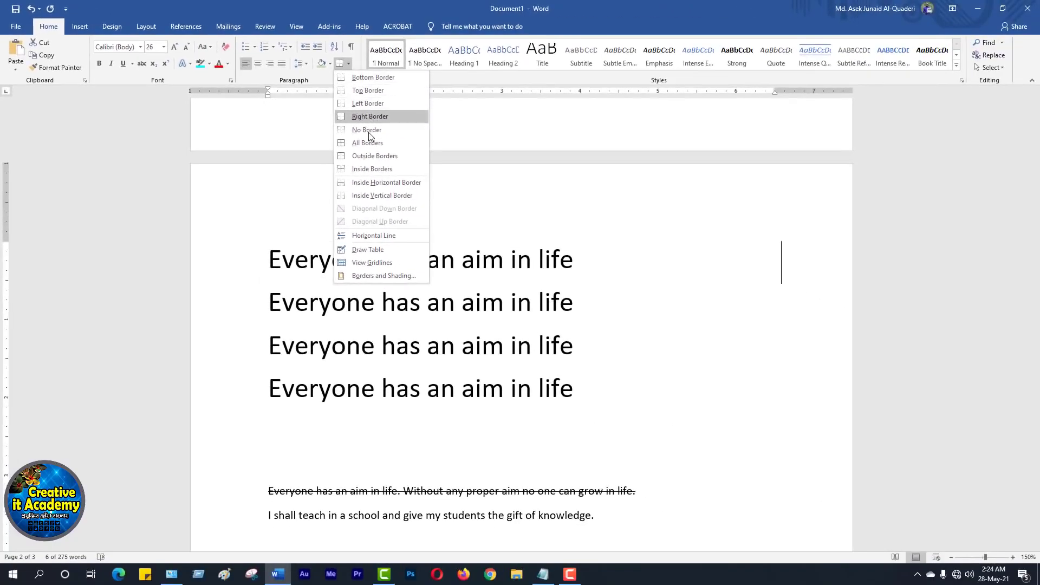
pyautogui.click(362, 144)
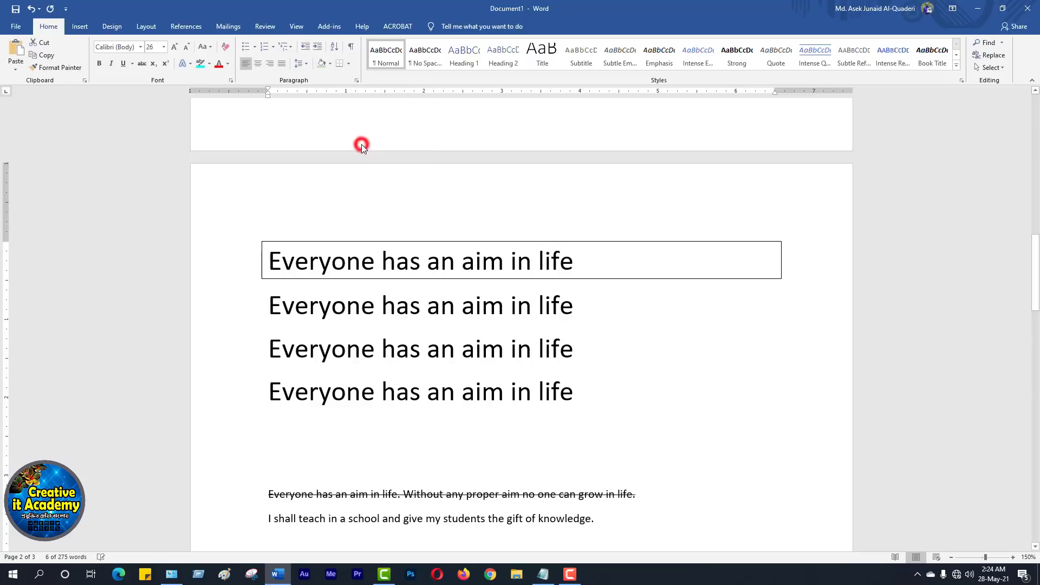
pyautogui.click(686, 346)
# Apply All Borders to the remaining three "Everyone has an aim in life" lines and deselect them.
pyautogui.moveTo(589, 402); pyautogui.dragTo(269, 303)
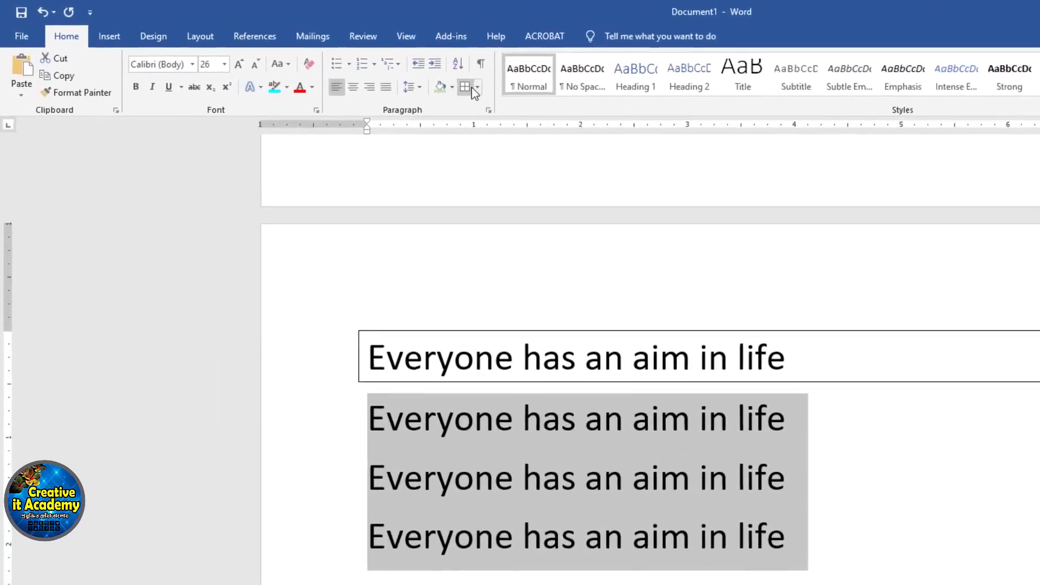
pyautogui.click(349, 63)
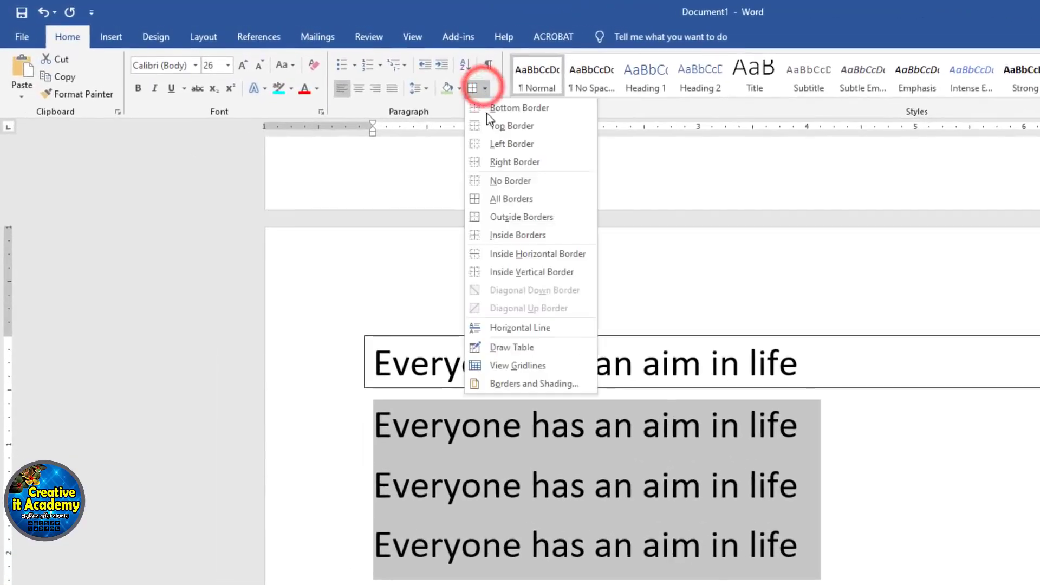
pyautogui.click(496, 199)
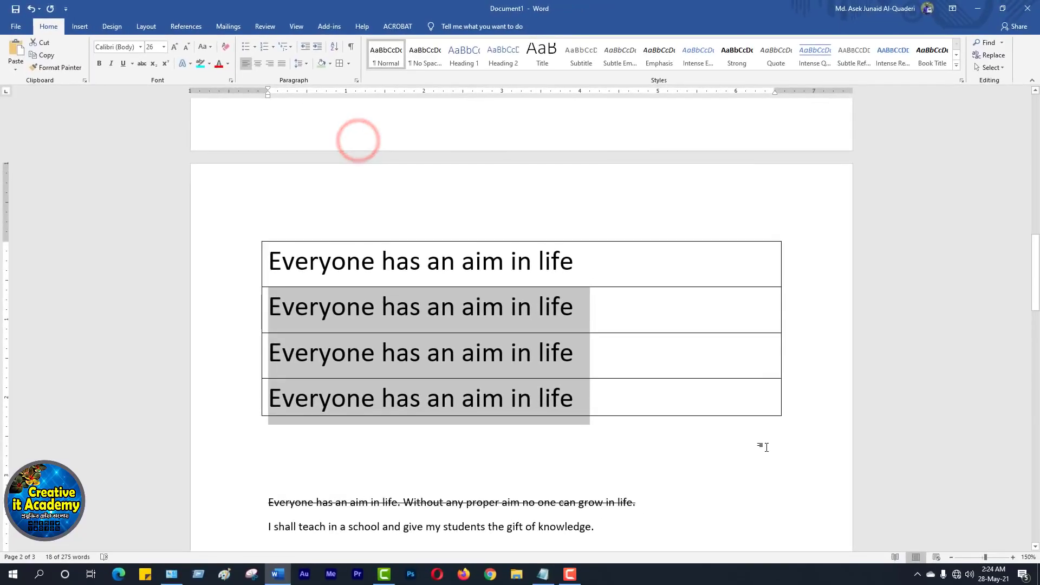
pyautogui.click(769, 469)
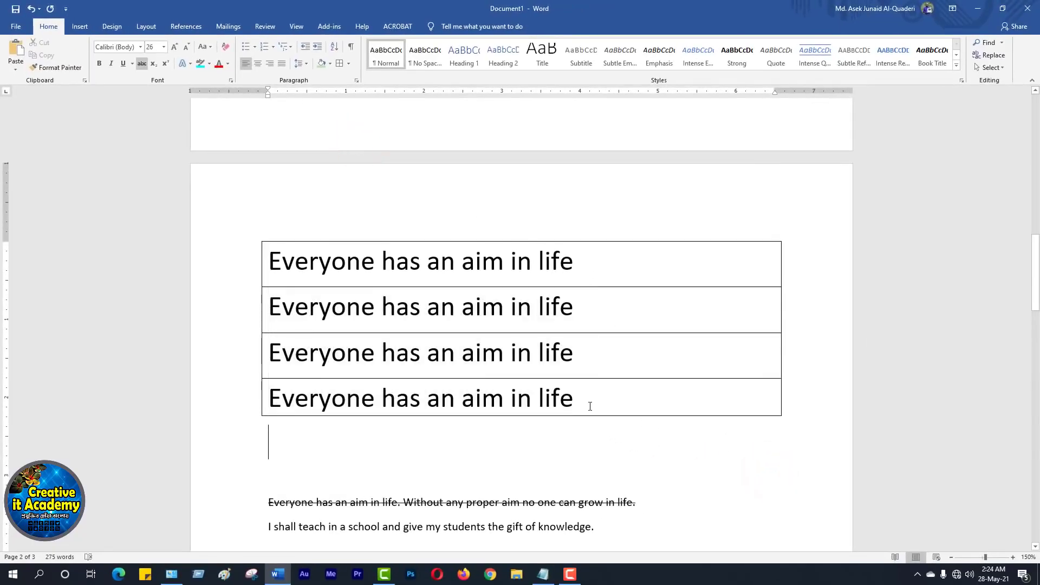
# Remove the borders from all four "Everyone has an aim in life" lines and deselect them.
pyautogui.moveTo(582, 402); pyautogui.dragTo(298, 270)
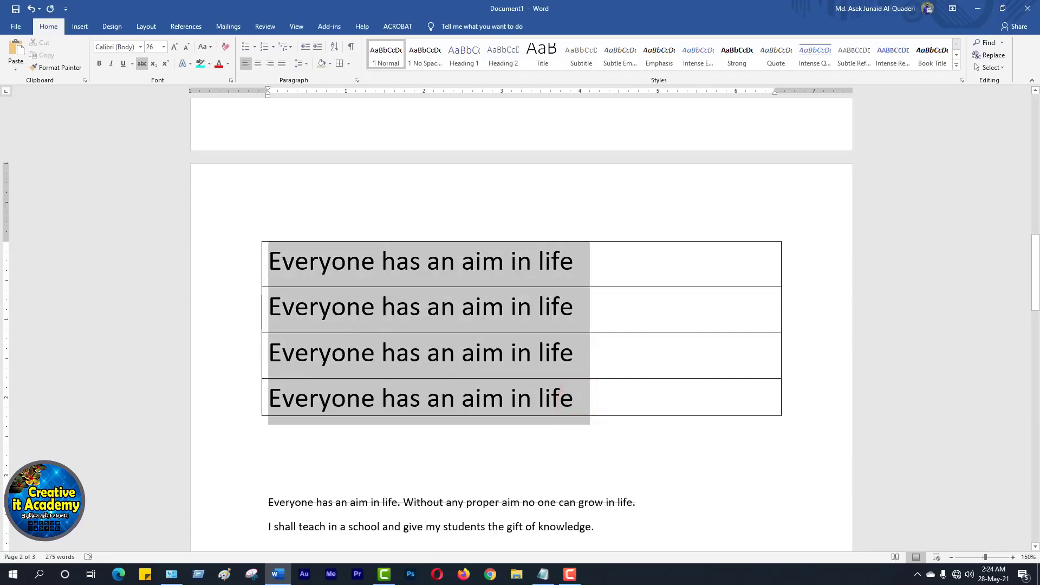
pyautogui.click(349, 63)
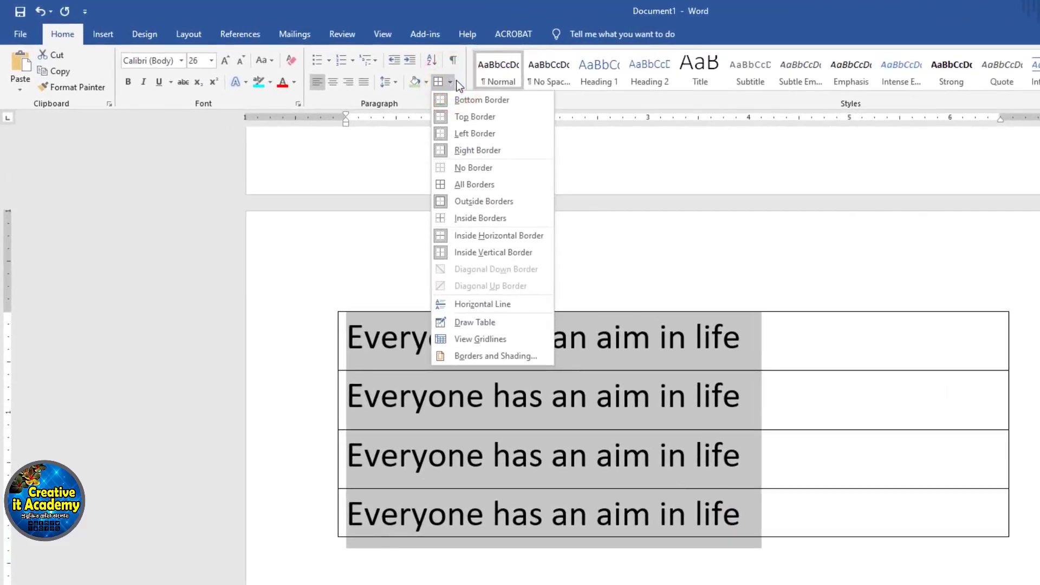
pyautogui.click(472, 169)
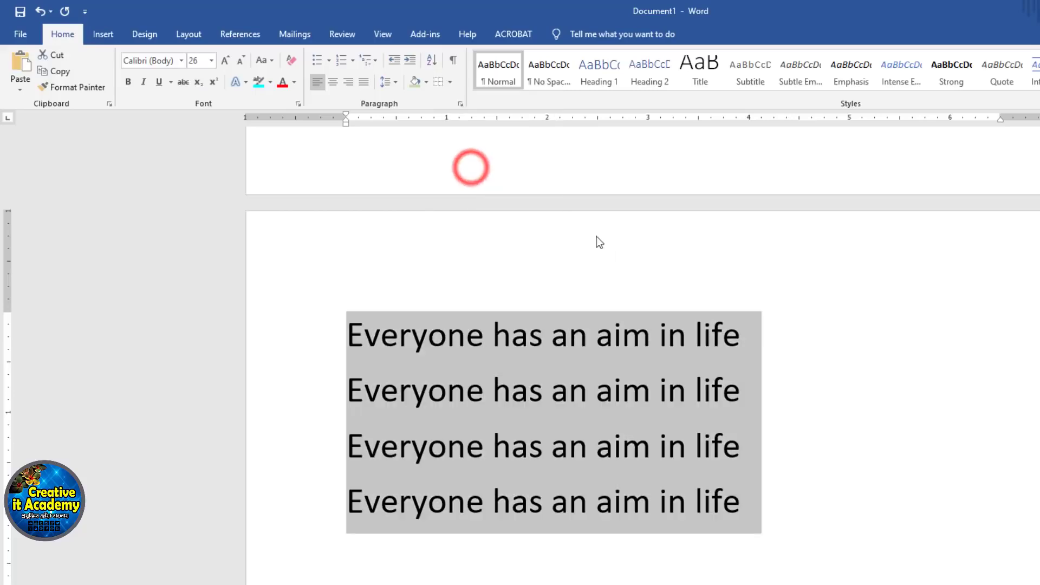
pyautogui.click(903, 492)
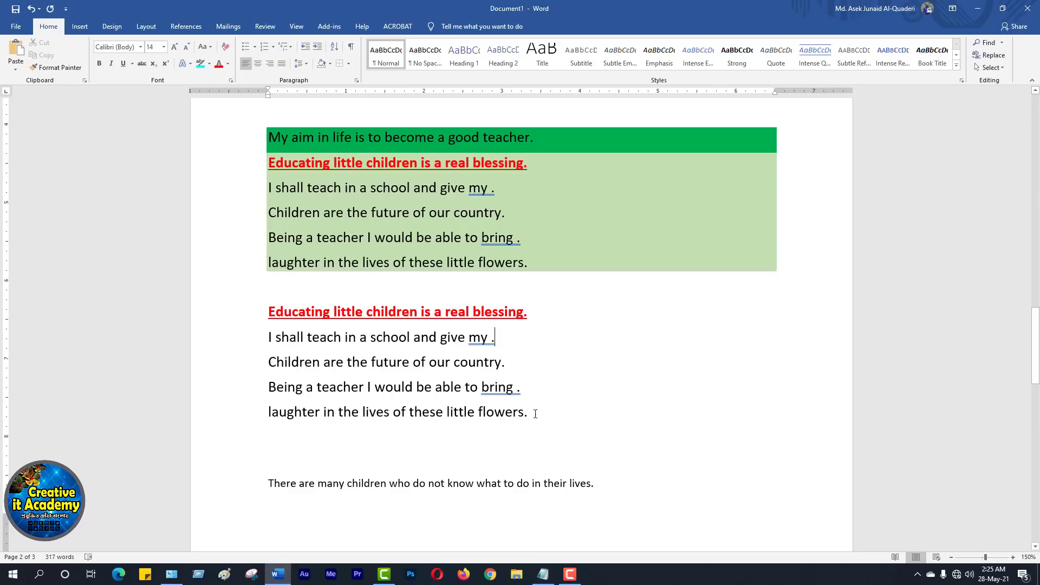
# Enlarge the red underlined heading "Educating little children is a real blessing." above the unshaded lines to 18 pt and deselect it.
pyautogui.moveTo(535, 414); pyautogui.dragTo(270, 337)
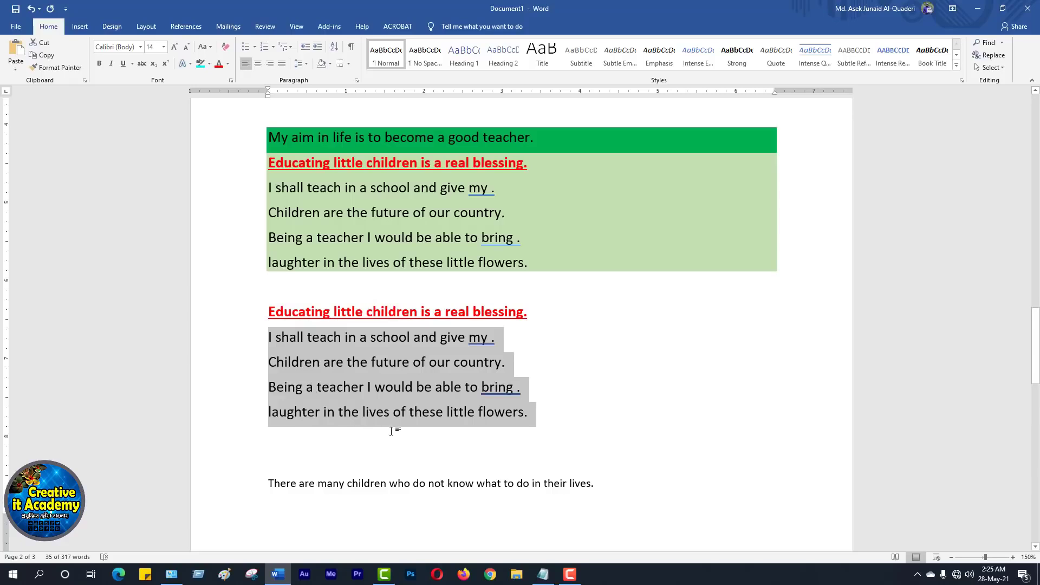
pyautogui.click(572, 399)
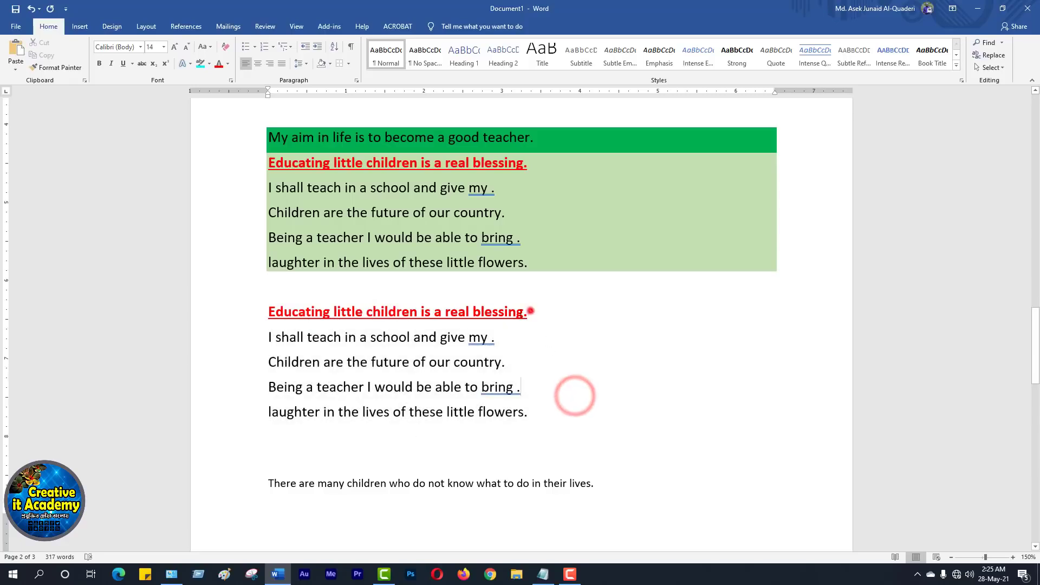
pyautogui.moveTo(532, 311); pyautogui.dragTo(240, 321)
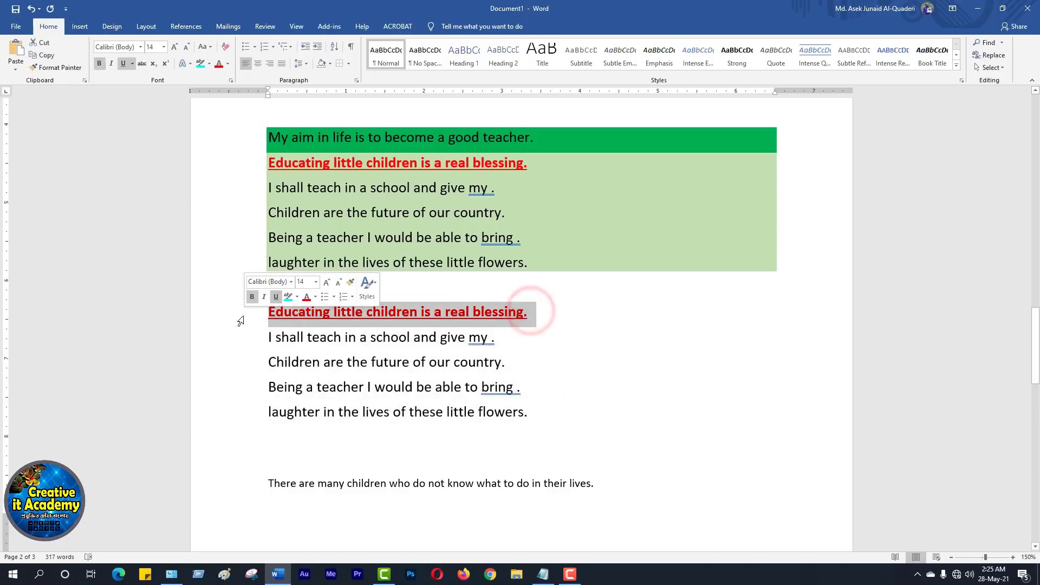
pyautogui.click(174, 47)
pyautogui.click(175, 47)
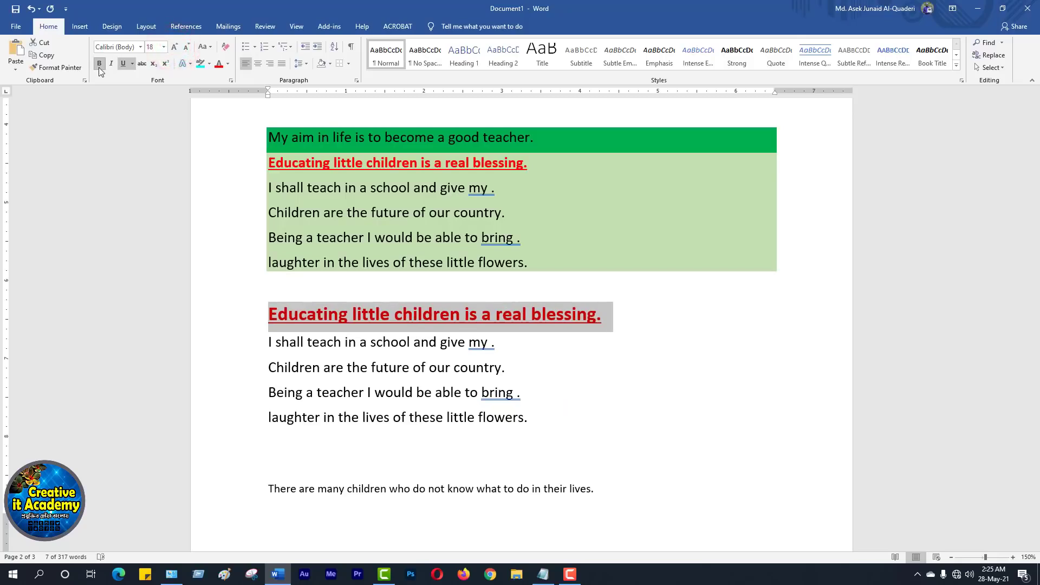
pyautogui.click(643, 380)
# Turn the four lines below the enlarged red heading into a bulleted list with the four-diamond bullet and deselect them.
pyautogui.moveTo(534, 420); pyautogui.dragTo(267, 343)
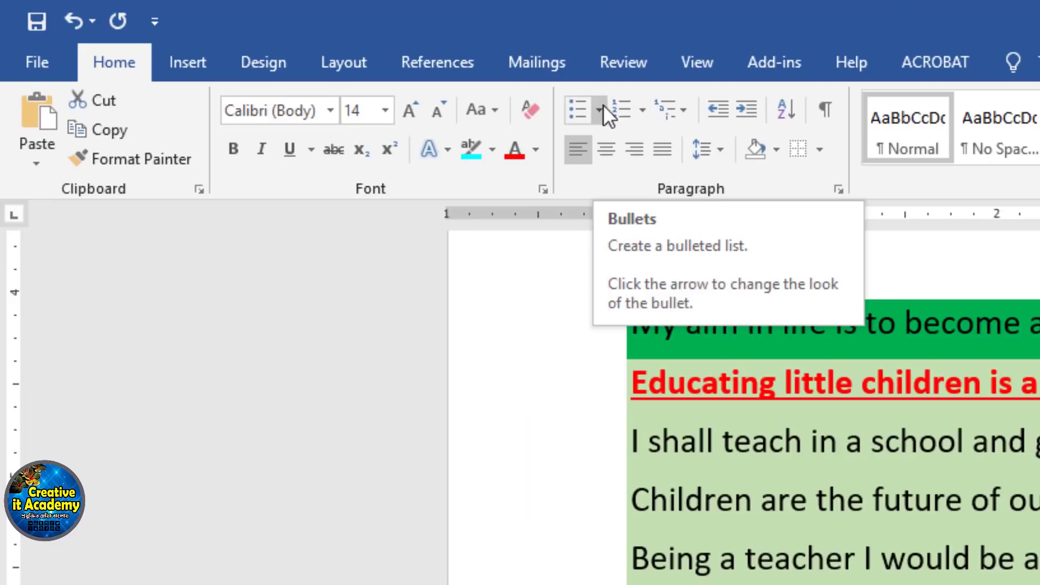
pyautogui.click(600, 111)
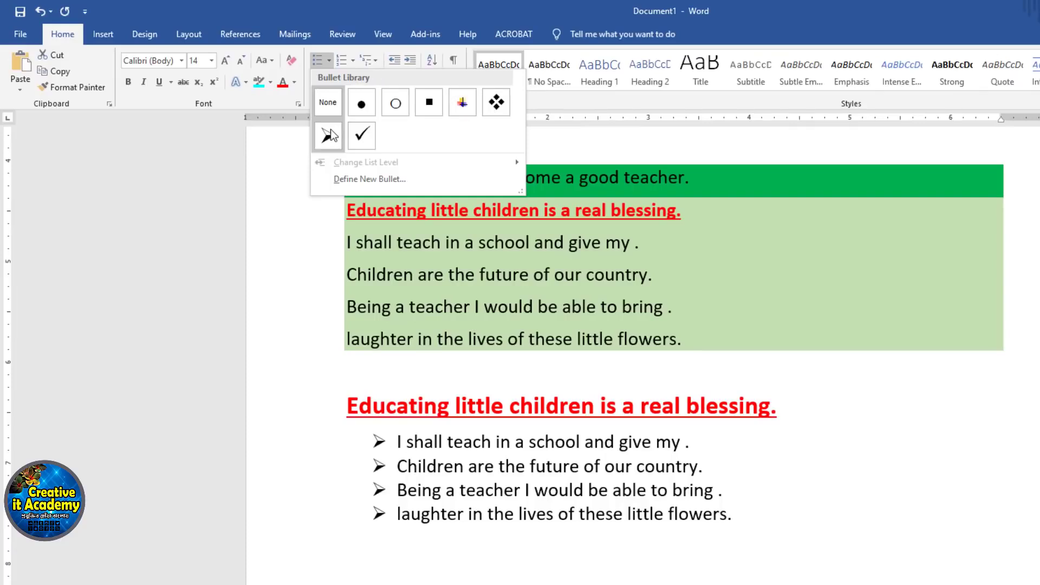
pyautogui.click(497, 103)
pyautogui.click(860, 493)
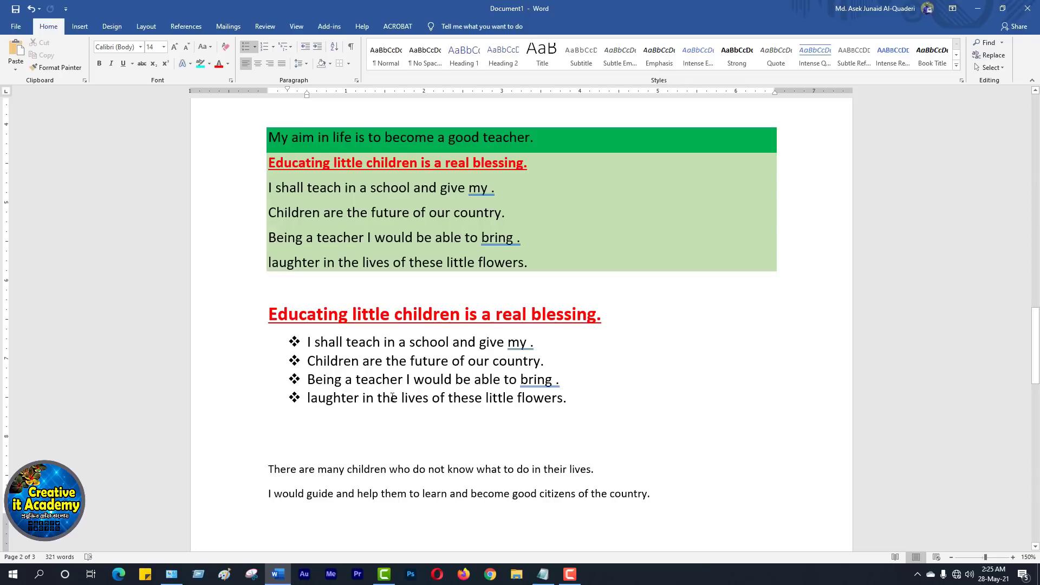
# Remove the bullets from the four lines below the enlarged red heading, and reapply the four-diamond bullet to them.
pyautogui.moveTo(569, 399); pyautogui.dragTo(309, 346)
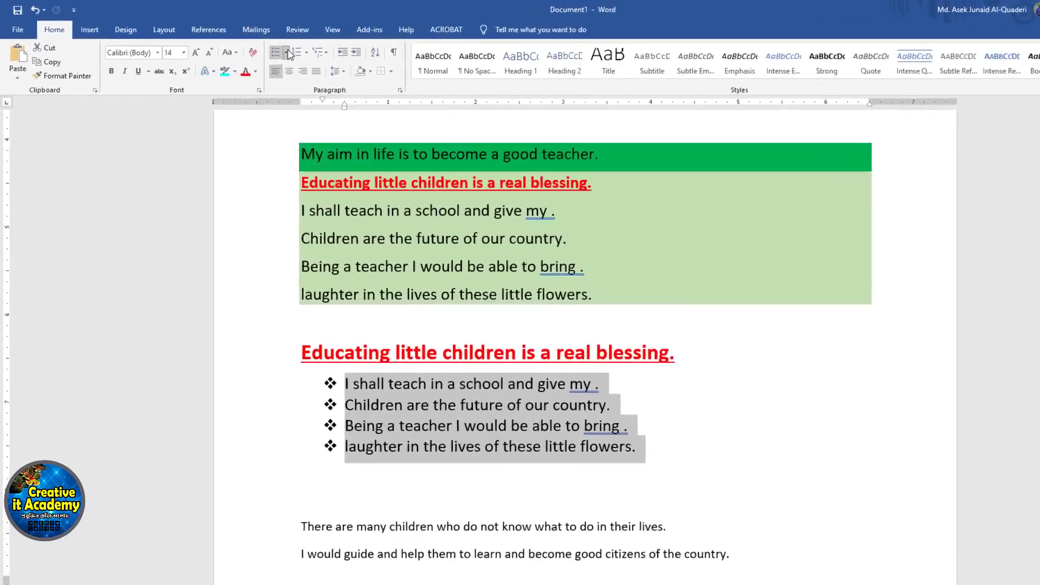
pyautogui.click(255, 47)
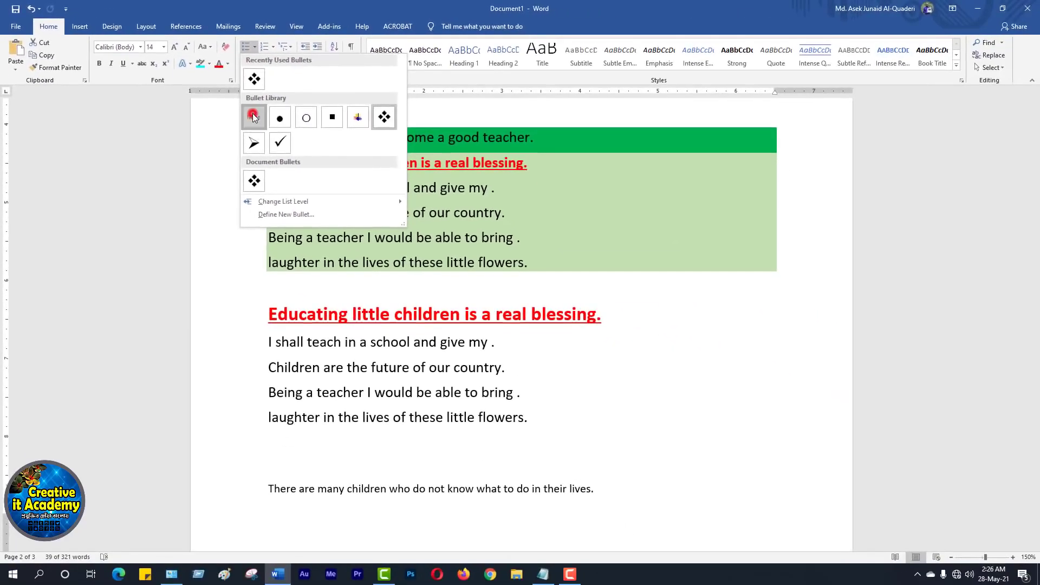
pyautogui.click(329, 152)
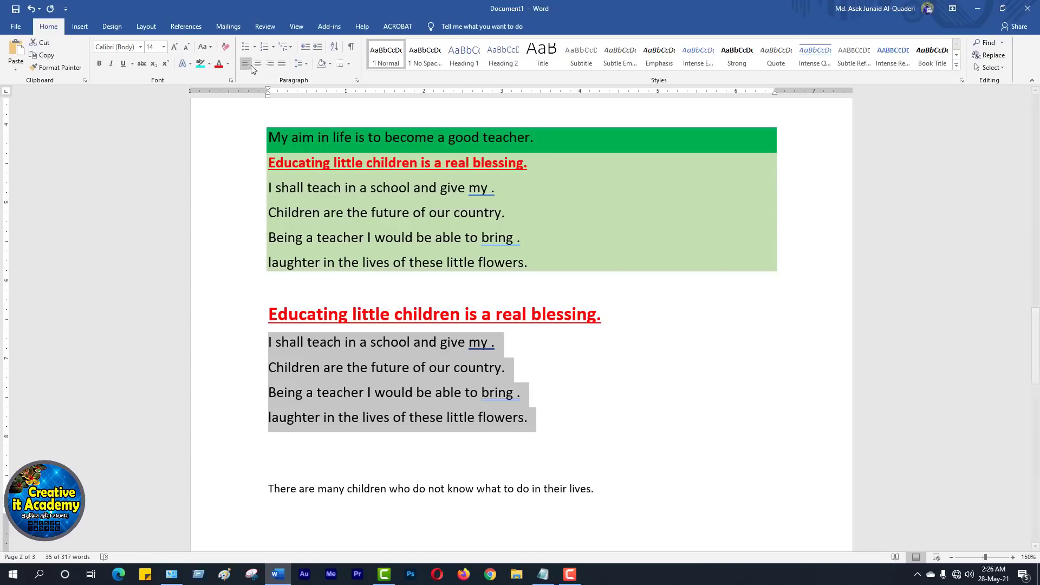
pyautogui.click(255, 47)
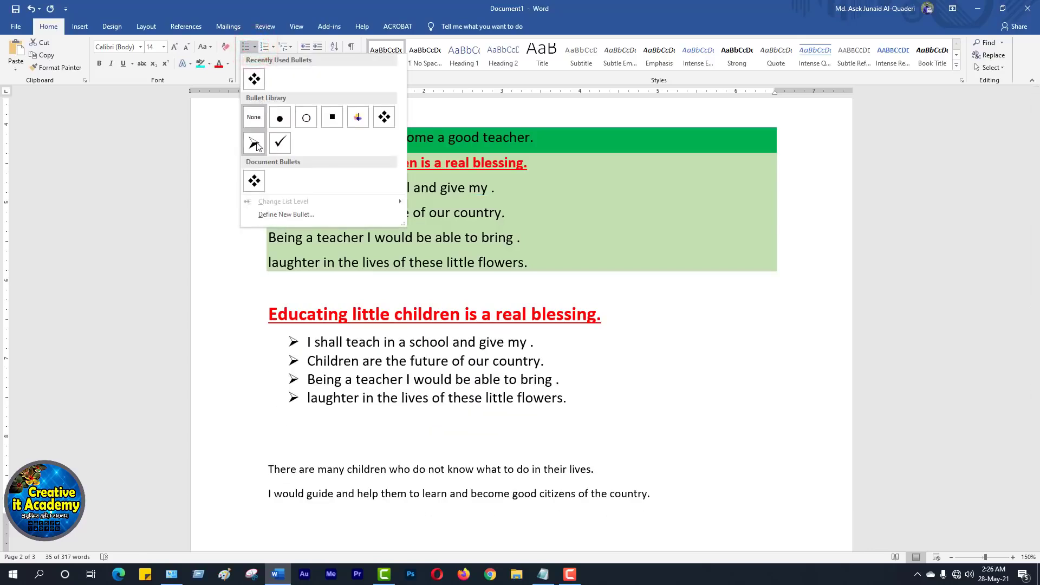
pyautogui.click(254, 182)
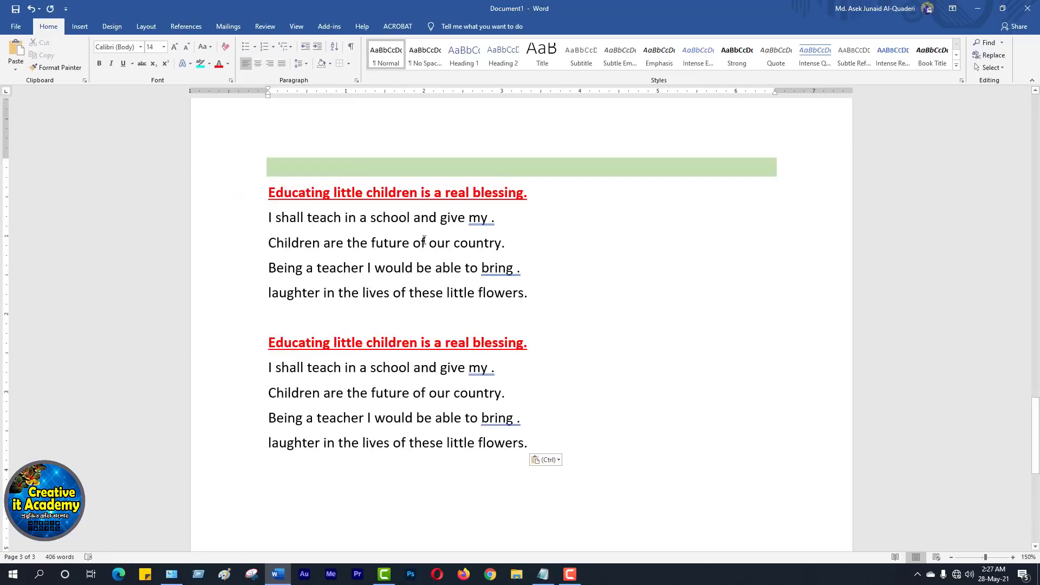
# Turn the four lines below the first red heading into a numbered list in the 1) 2) 3) format and deselect them.
pyautogui.moveTo(535, 300); pyautogui.dragTo(270, 226)
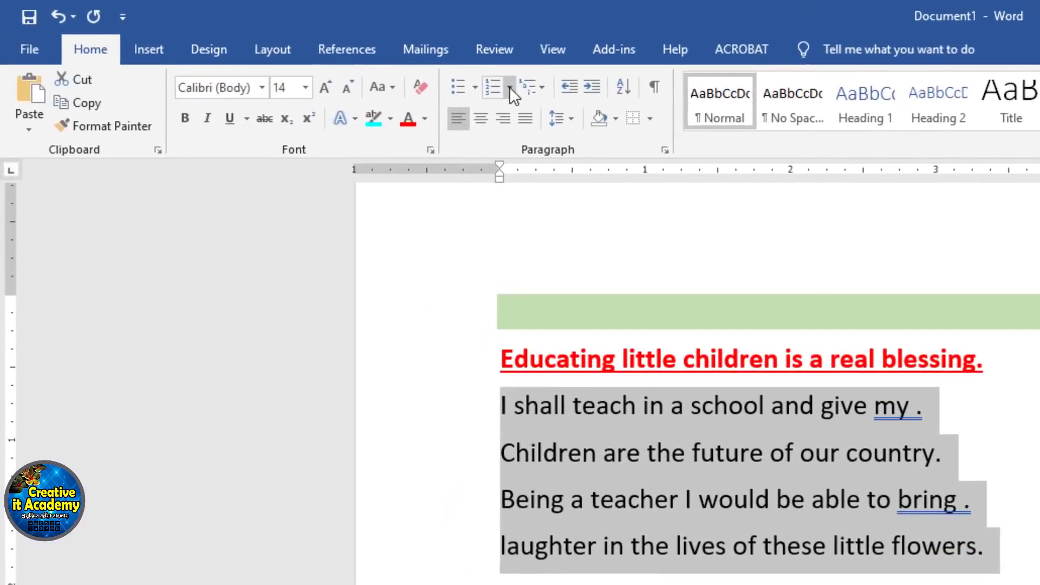
pyautogui.click(509, 87)
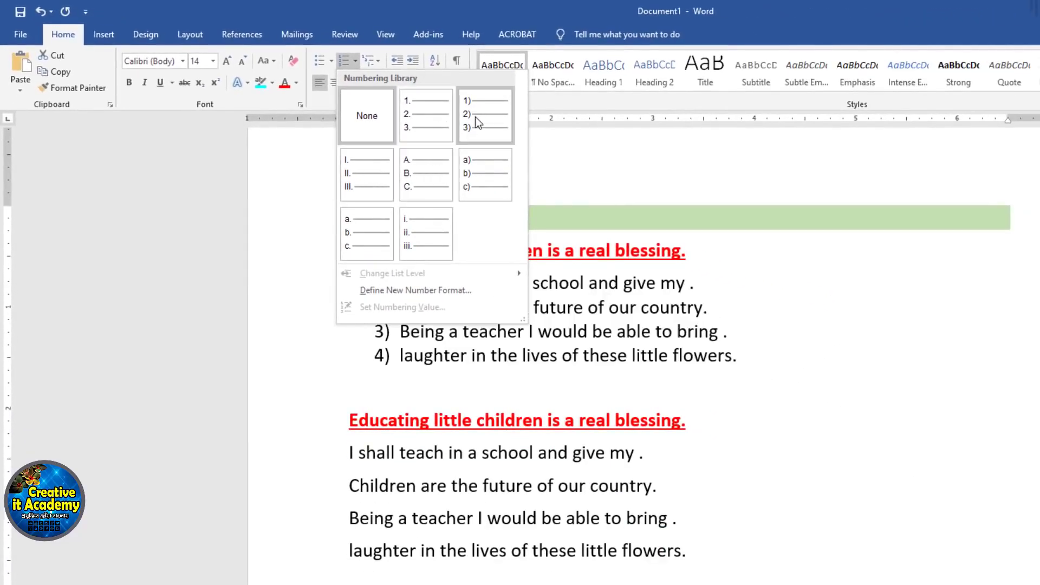
pyautogui.click(476, 116)
pyautogui.click(755, 409)
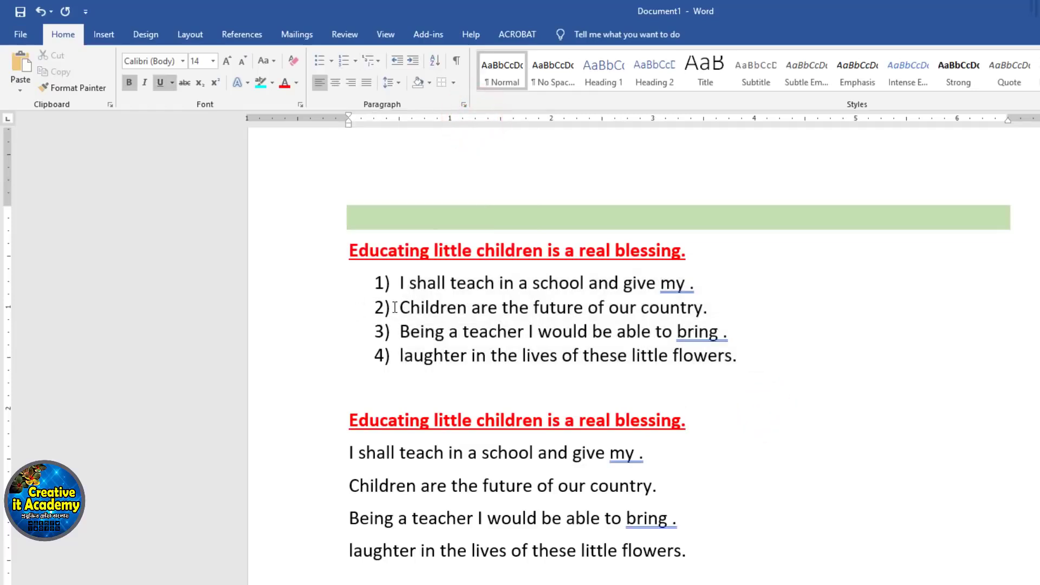
# Change the numbering of the four listed lines to the lowercase Roman i. ii. iii. format.
pyautogui.moveTo(743, 356); pyautogui.dragTo(400, 283)
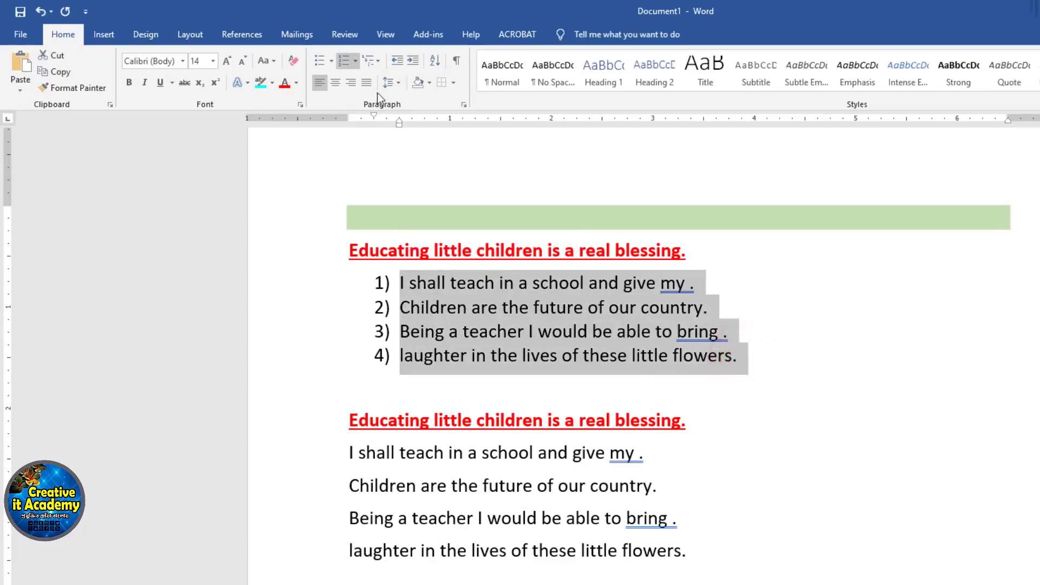
pyautogui.click(356, 63)
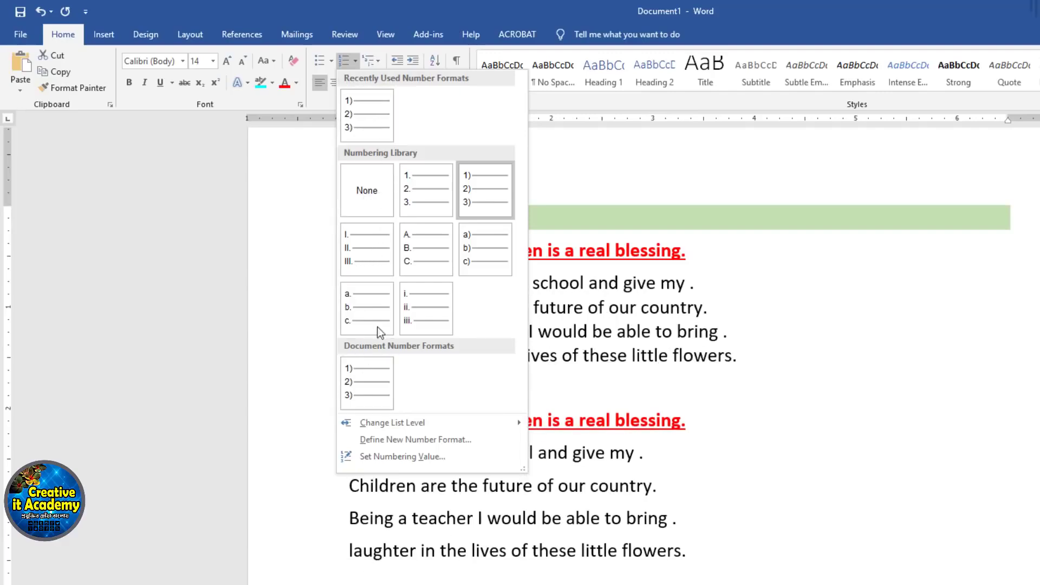
pyautogui.click(426, 306)
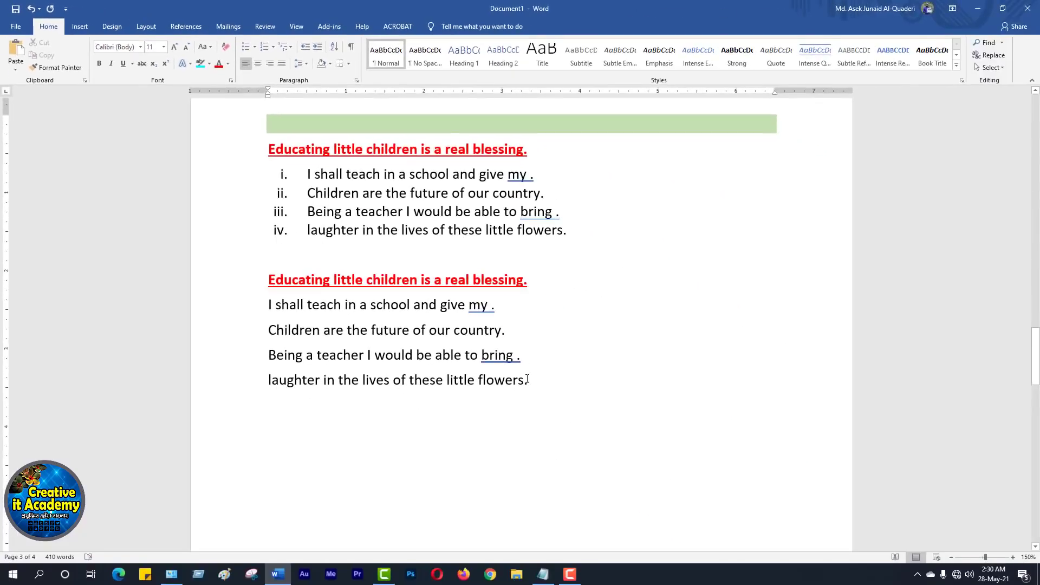
# Copy the red heading below the Roman-numbered list together with its four unnumbered lines.
pyautogui.moveTo(527, 380); pyautogui.dragTo(259, 312)
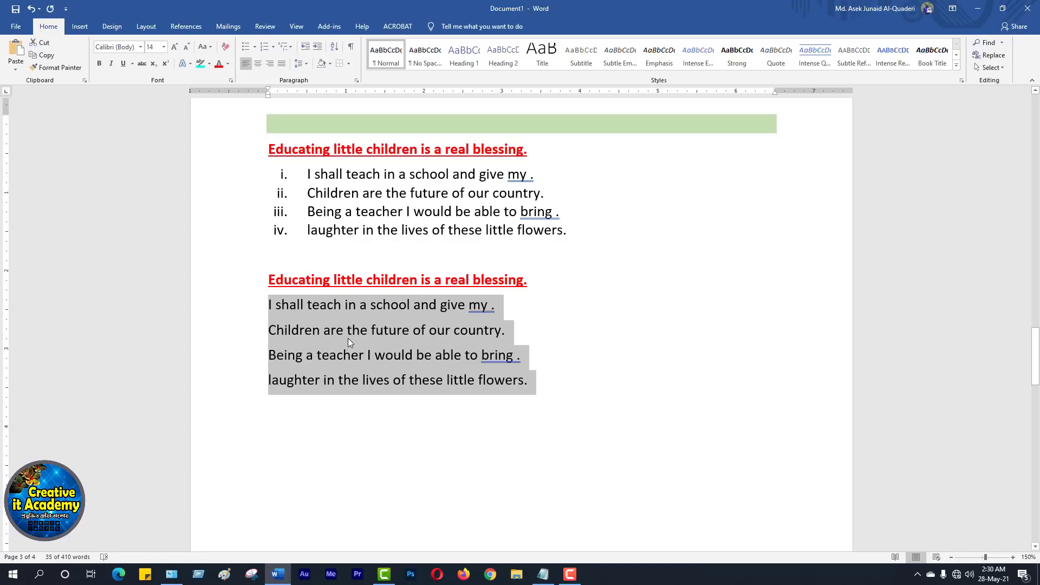
pyautogui.click(472, 354)
pyautogui.moveTo(518, 382); pyautogui.dragTo(265, 286)
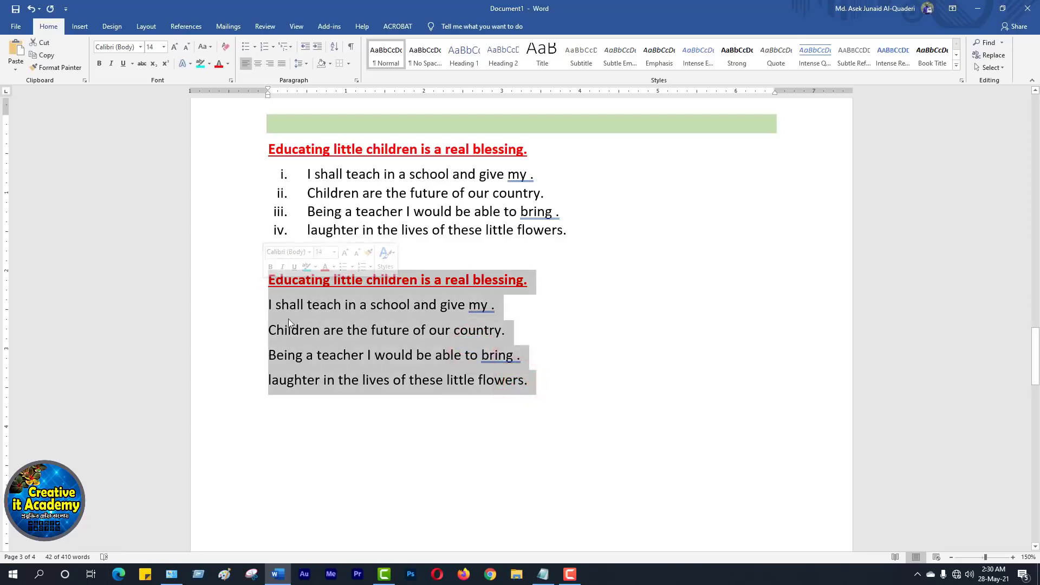
pyautogui.click(47, 58)
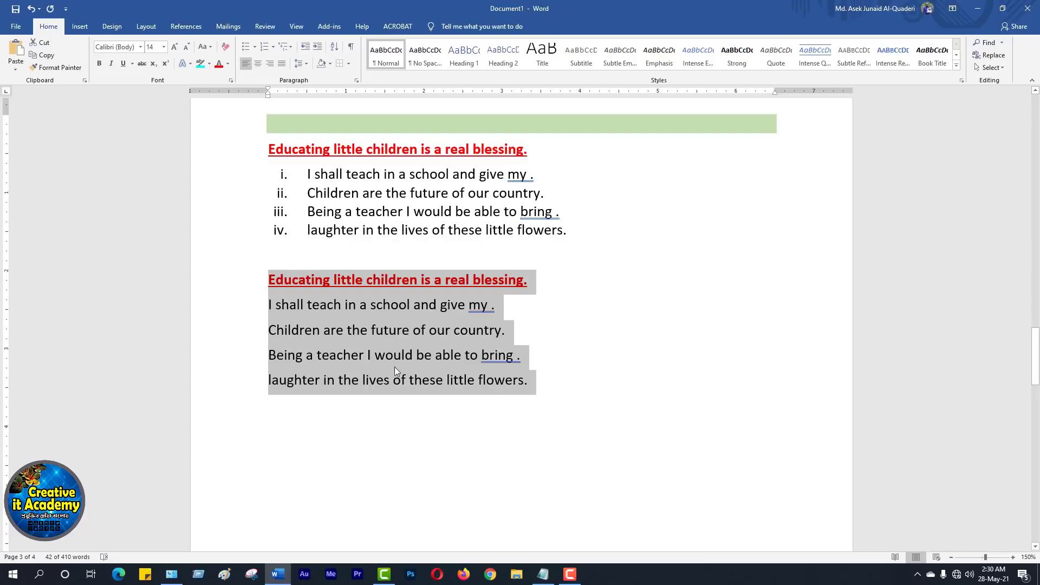
pyautogui.click(474, 356)
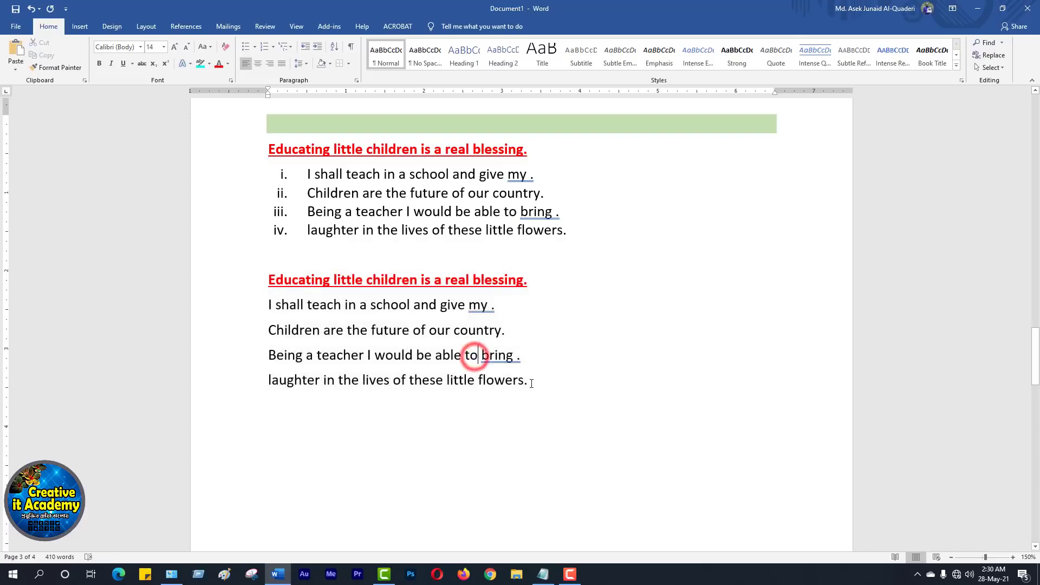
pyautogui.moveTo(526, 381); pyautogui.dragTo(214, 280)
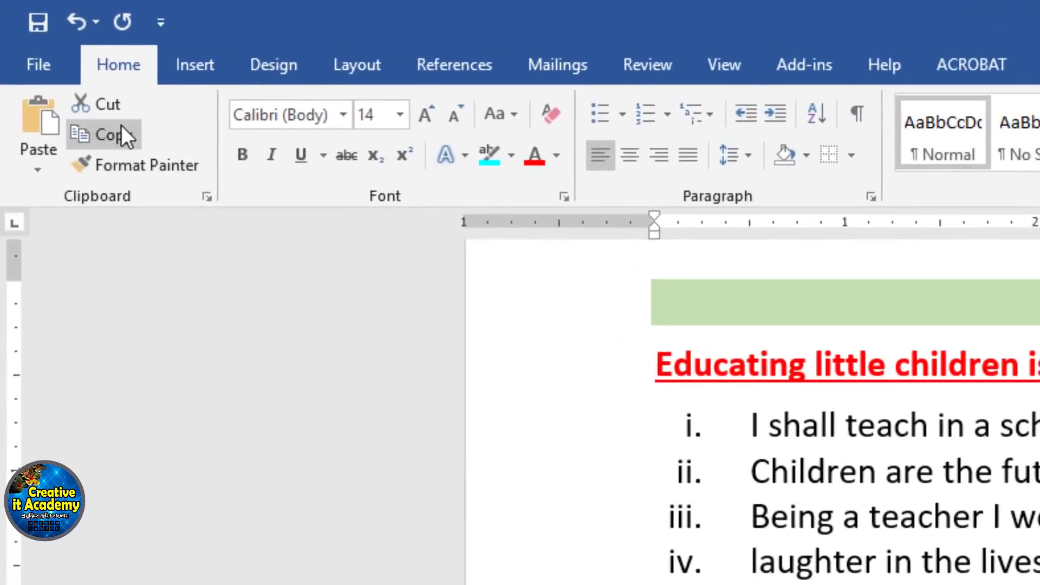
pyautogui.click(109, 136)
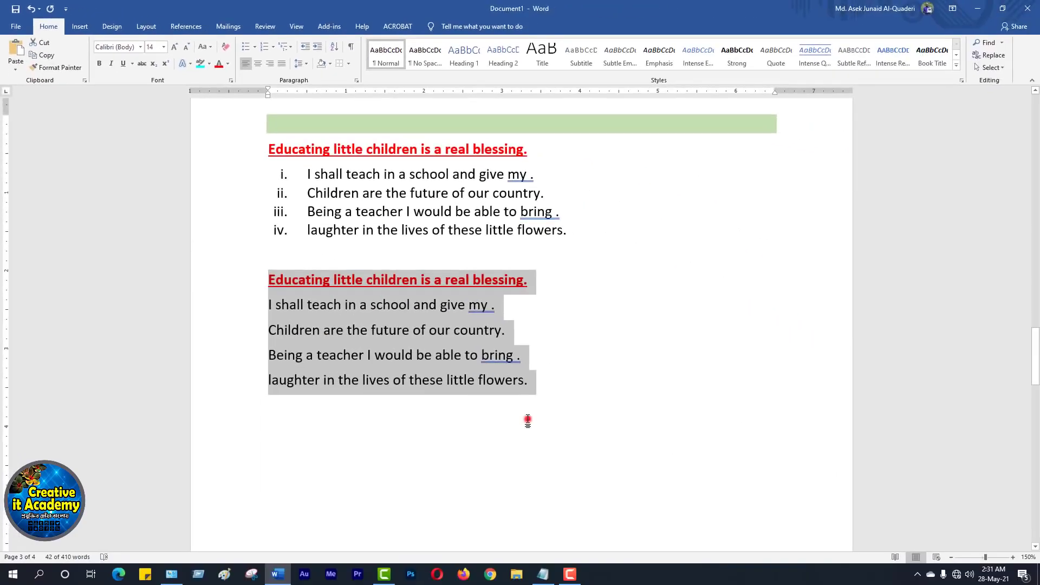
# Paste the copied heading and four lines below the original block, leaving a blank line between them.
pyautogui.click(527, 420)
pyautogui.scroll(-1, 471, 409)
pyautogui.scroll(-1, 294, 309)
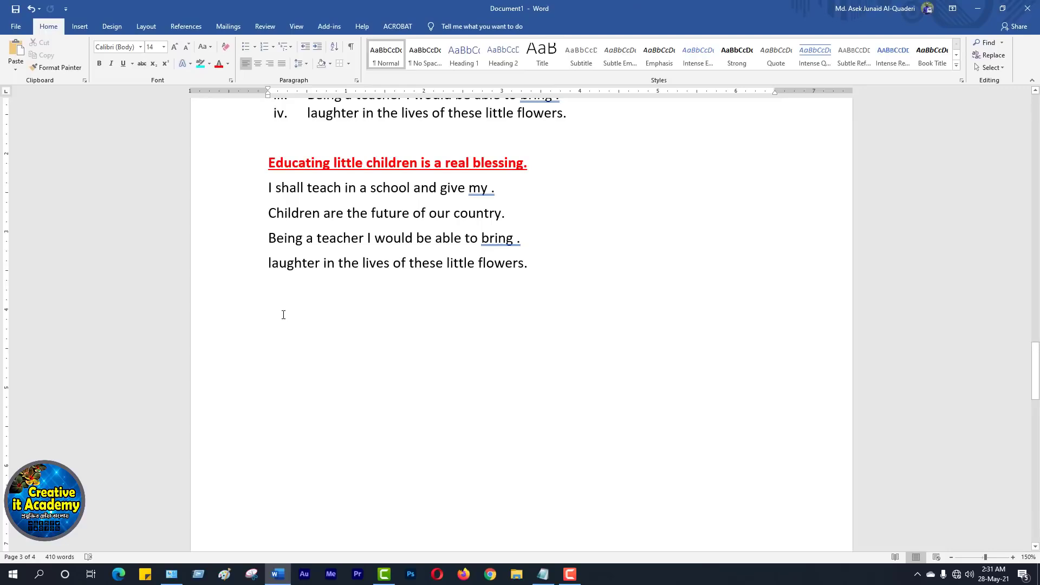
pyautogui.press('Return')
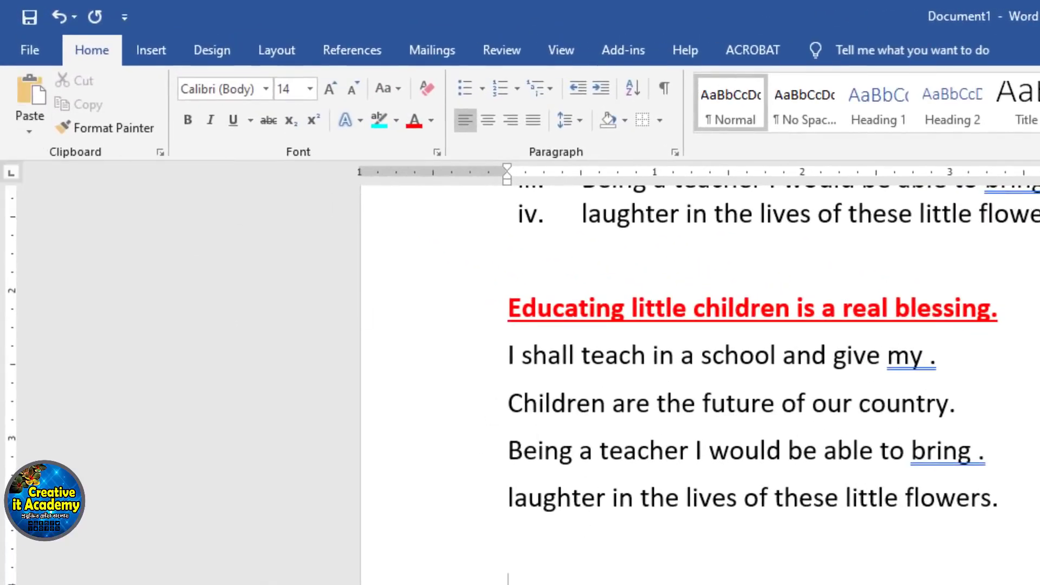
pyautogui.click(28, 121)
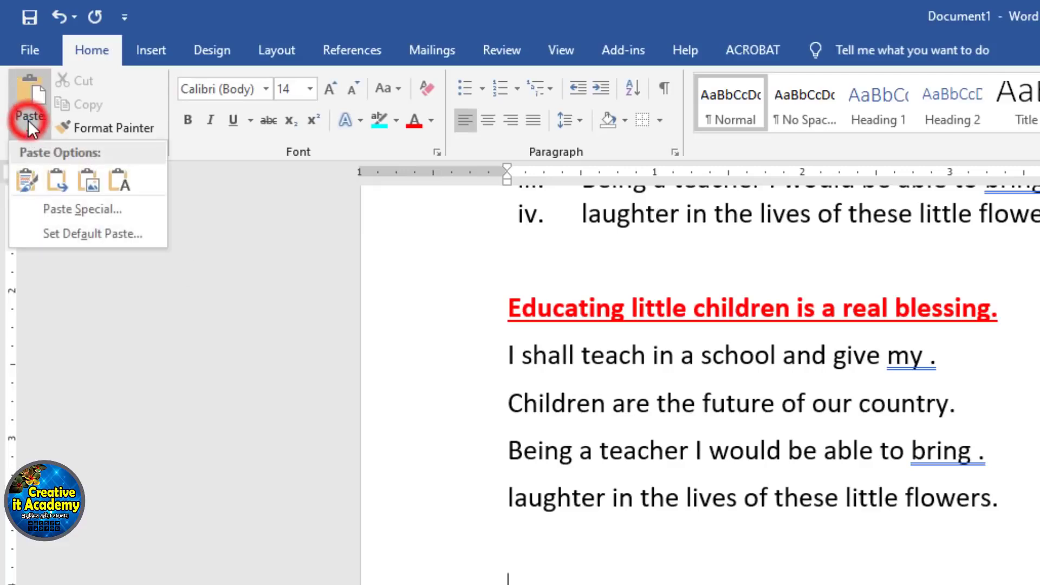
pyautogui.click(37, 82)
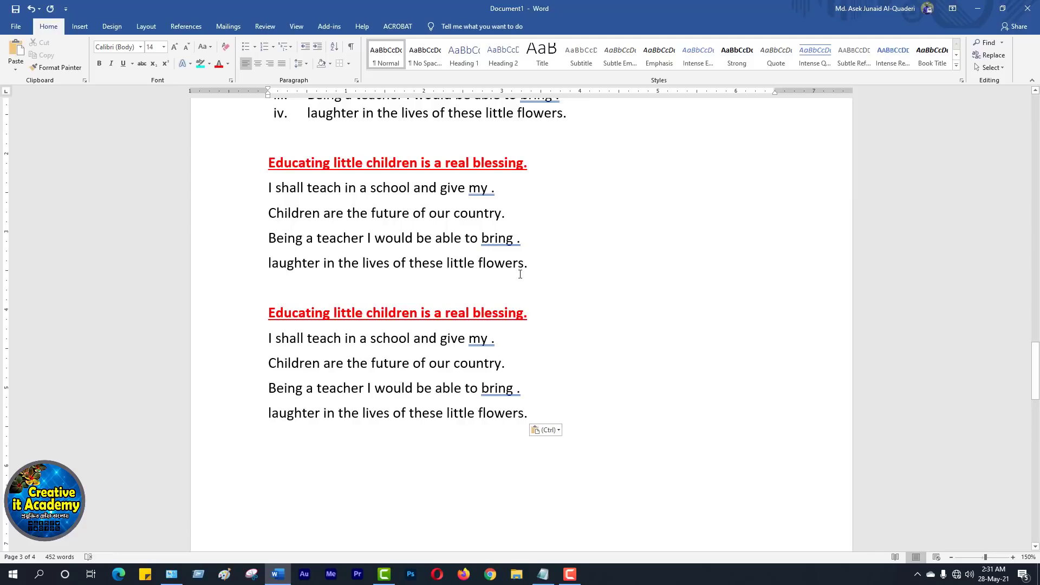
# Cut the upper unnumbered heading with its four lines and paste it below the other unnumbered block.
pyautogui.moveTo(527, 263); pyautogui.dragTo(257, 173)
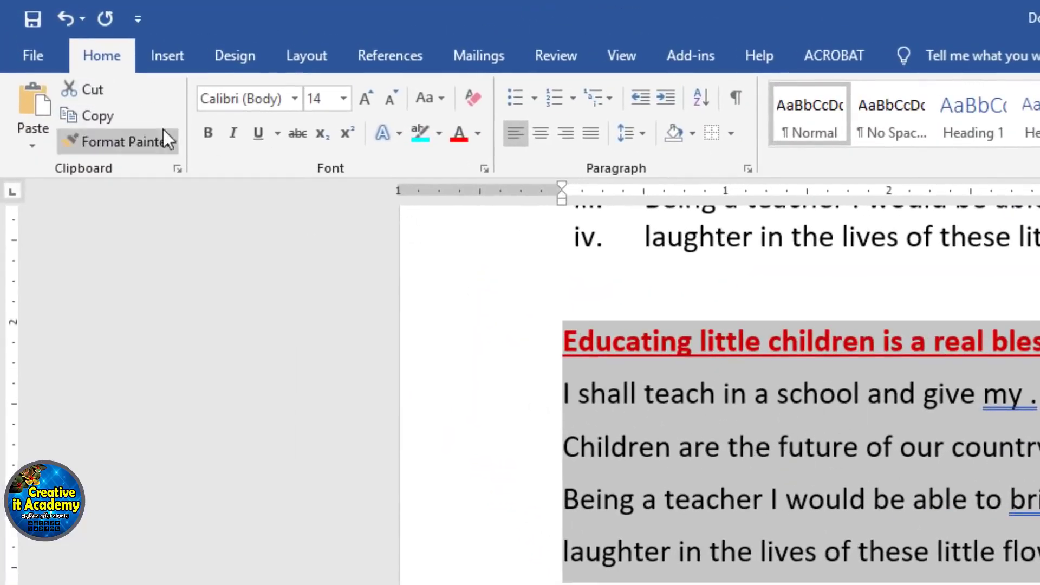
pyautogui.click(93, 92)
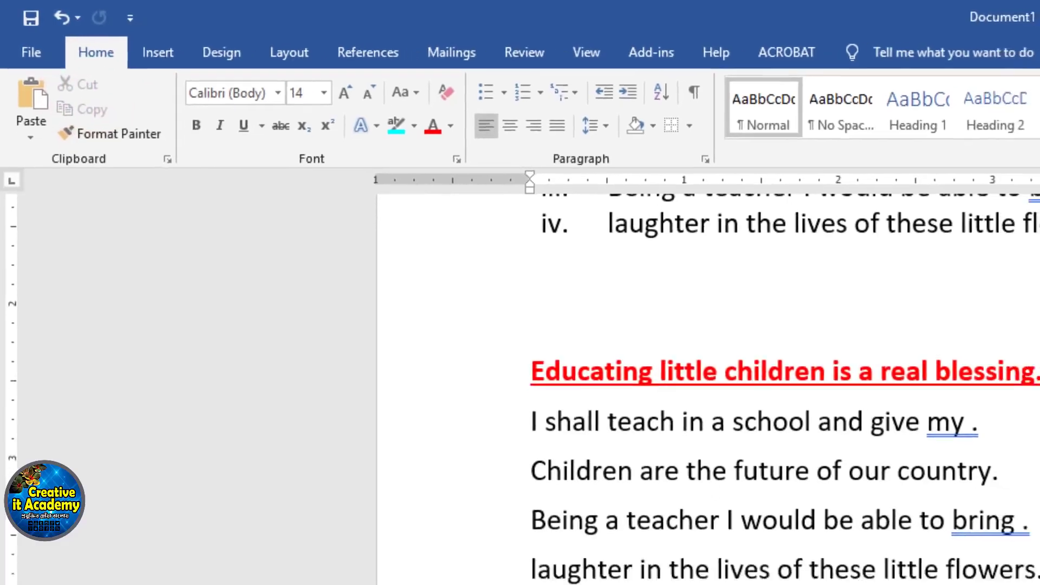
pyautogui.click(319, 379)
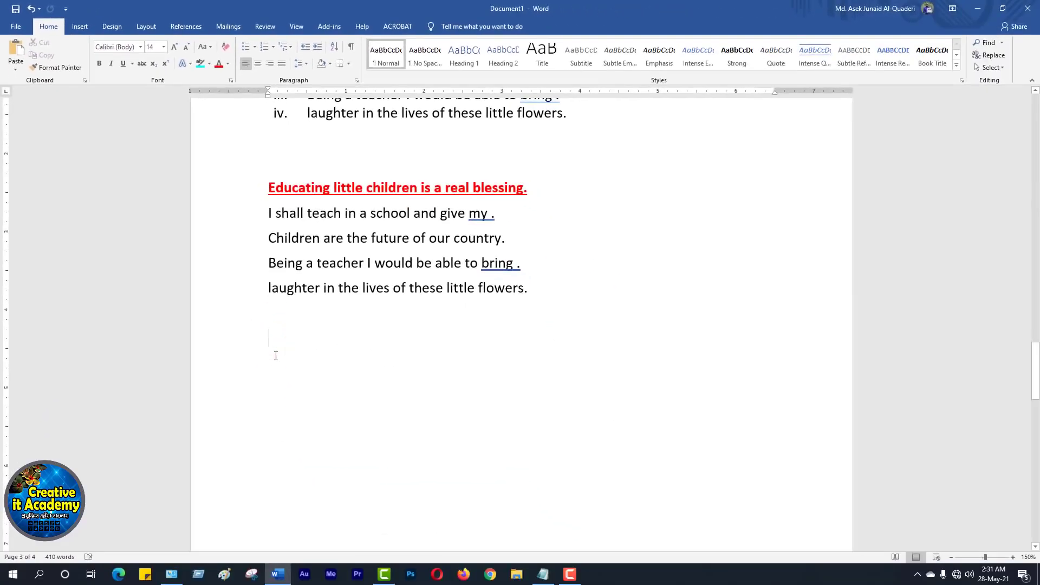
pyautogui.click(20, 52)
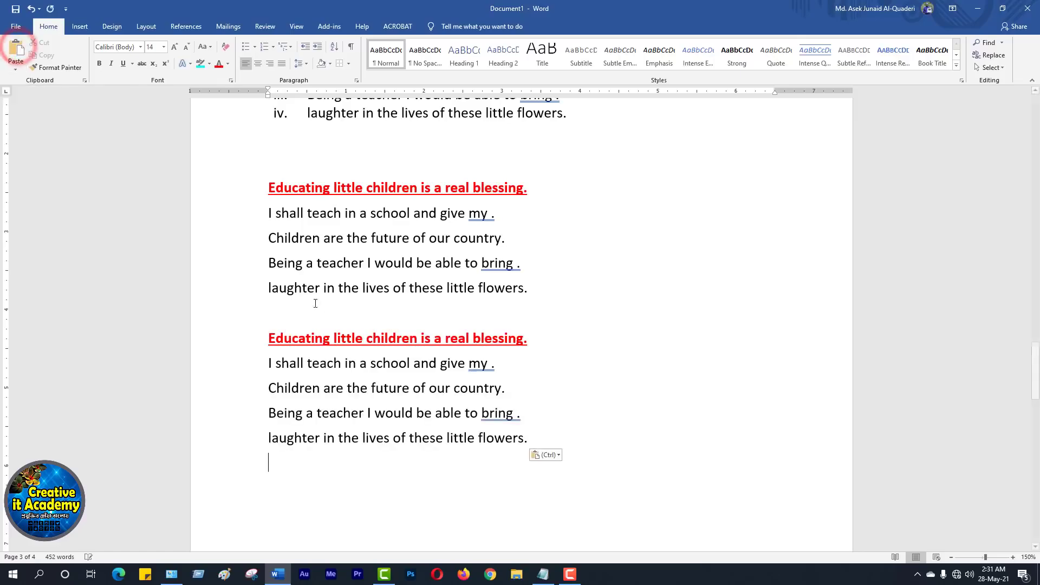
# Select the upper unnumbered heading with its four lines and apply the Intense Reference style.
pyautogui.scroll(3, 325, 314)
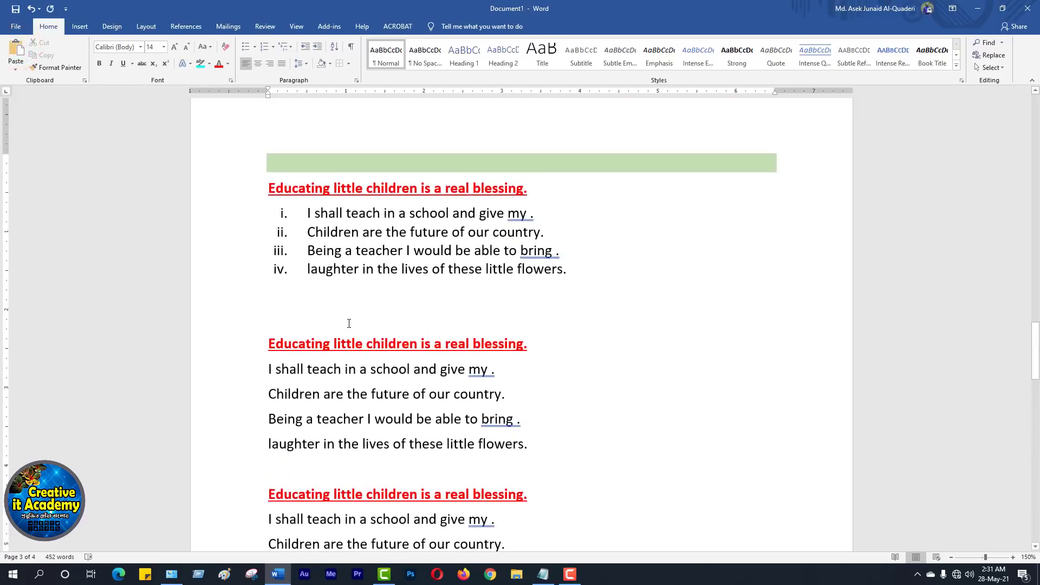
pyautogui.scroll(-4, 349, 323)
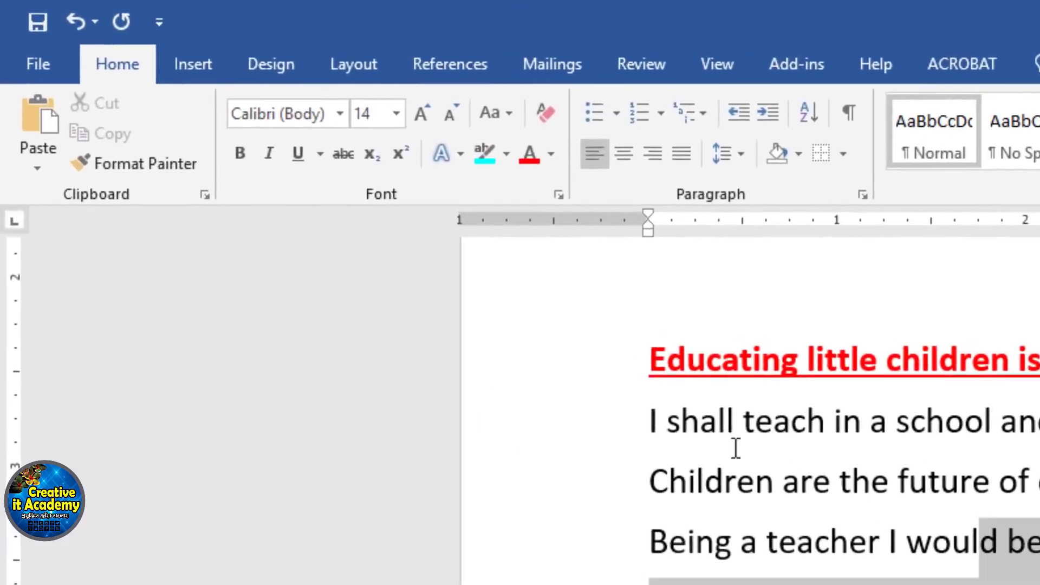
pyautogui.hotkey('ctrl', 'a')
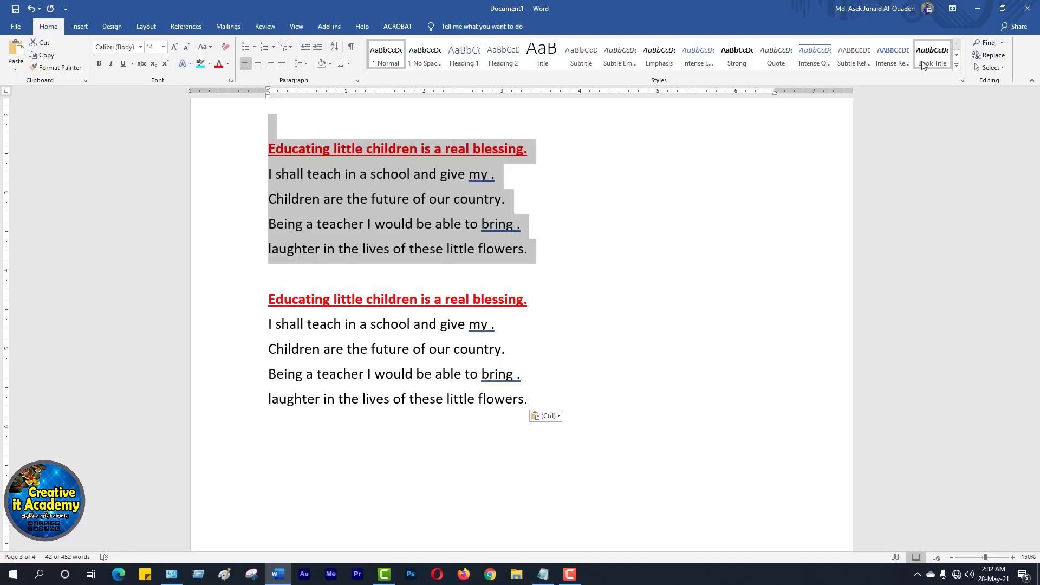
pyautogui.click(893, 55)
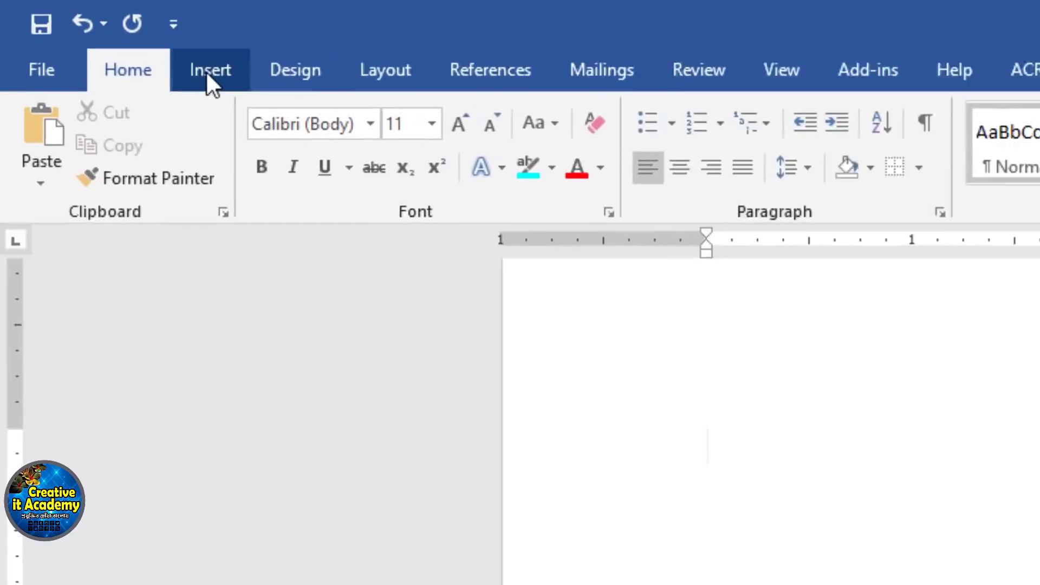
# Insert a 7x7 table on the blank page.
pyautogui.click(252, 80)
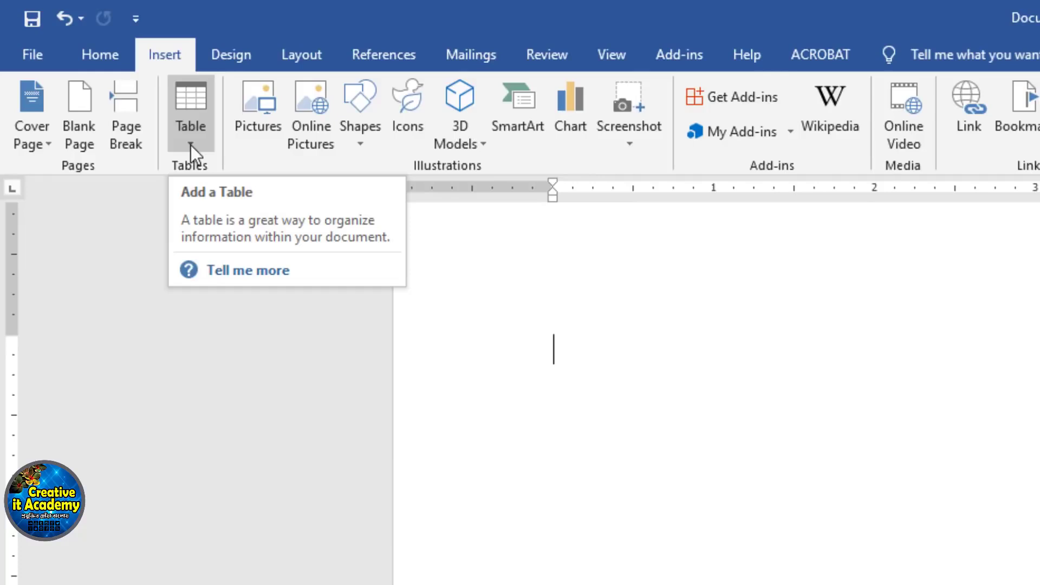
pyautogui.click(191, 145)
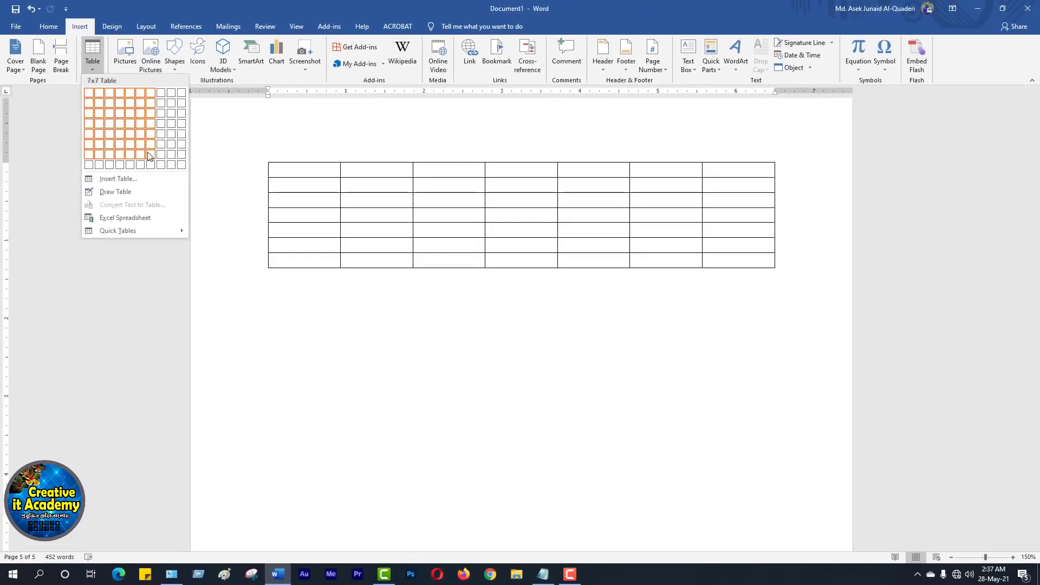
pyautogui.click(150, 154)
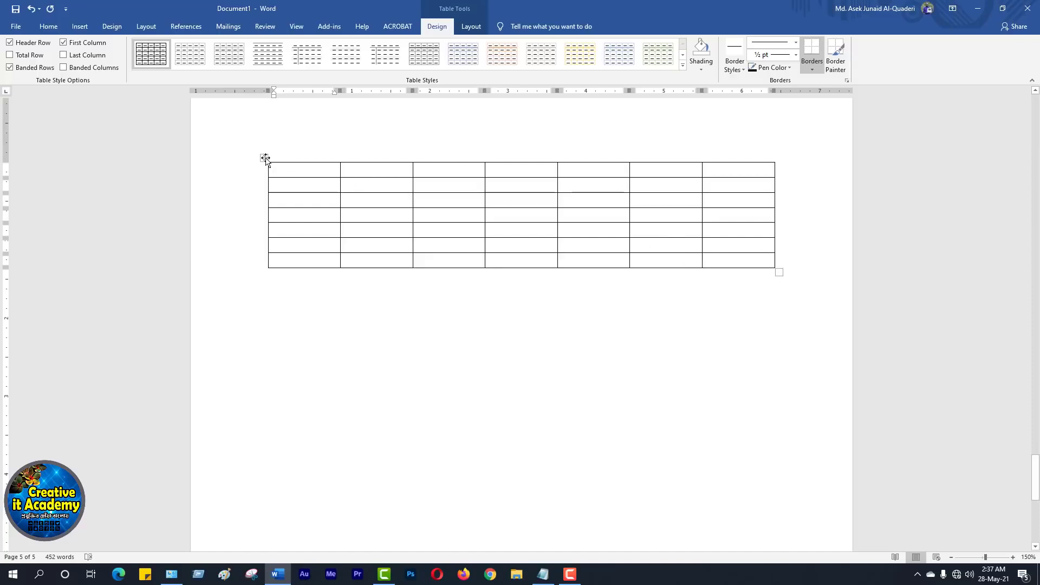
# Place the table slightly lower and stretch it much taller, and apply the grid table style with an orange header and banded rows.
pyautogui.moveTo(262, 158); pyautogui.dragTo(265, 184)
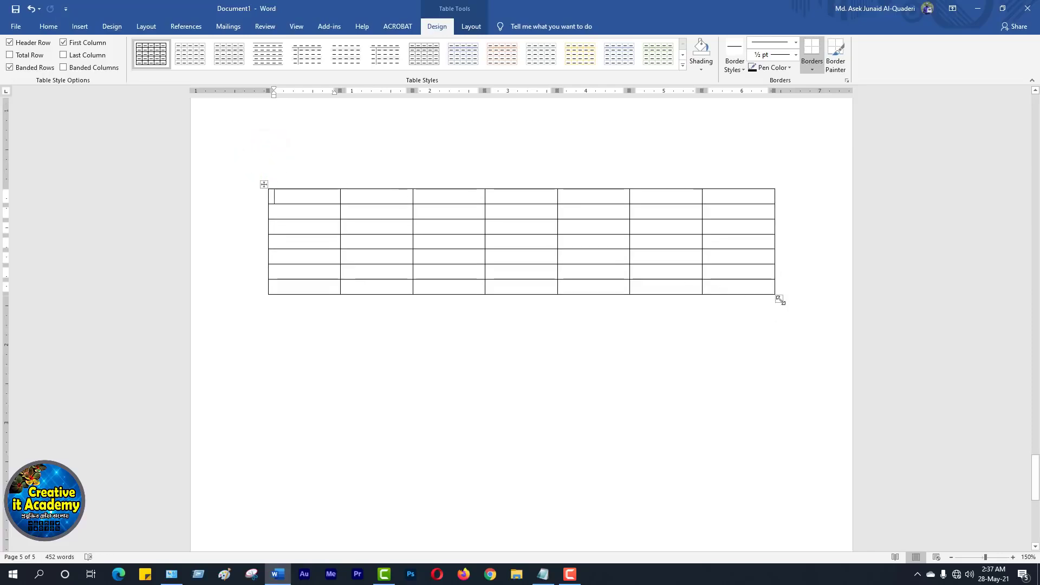
pyautogui.moveTo(781, 300); pyautogui.dragTo(769, 487)
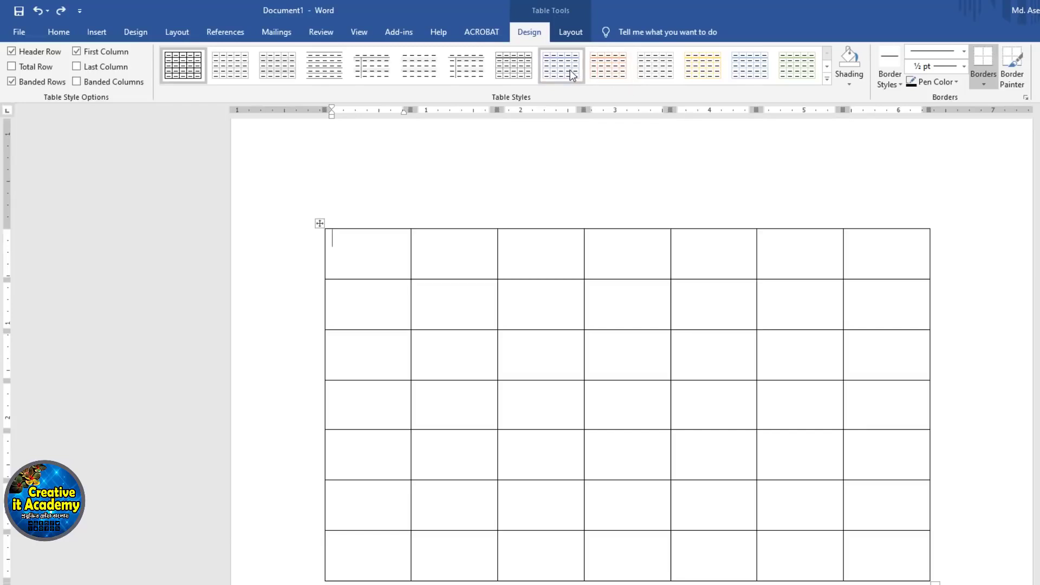
pyautogui.click(827, 80)
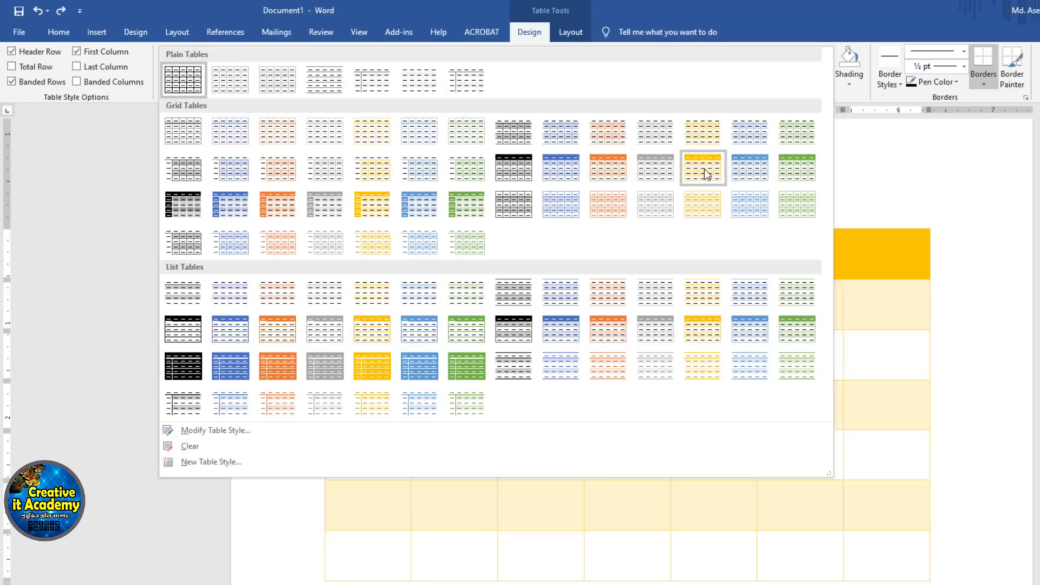
pyautogui.click(608, 169)
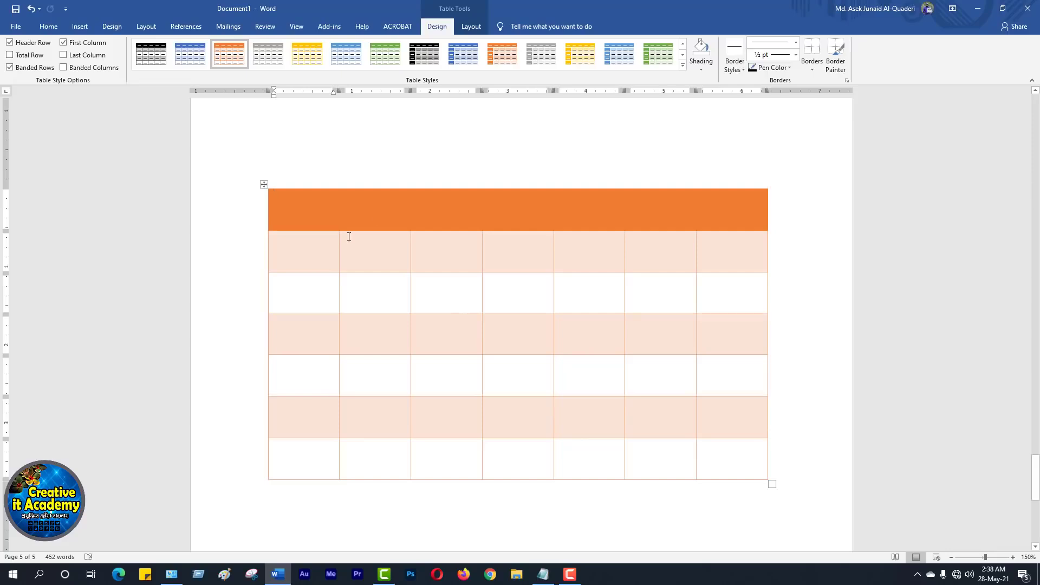
# Enter Bangla and English in the first two cells of the row below the header, and start the third cell.
pyautogui.click(314, 256)
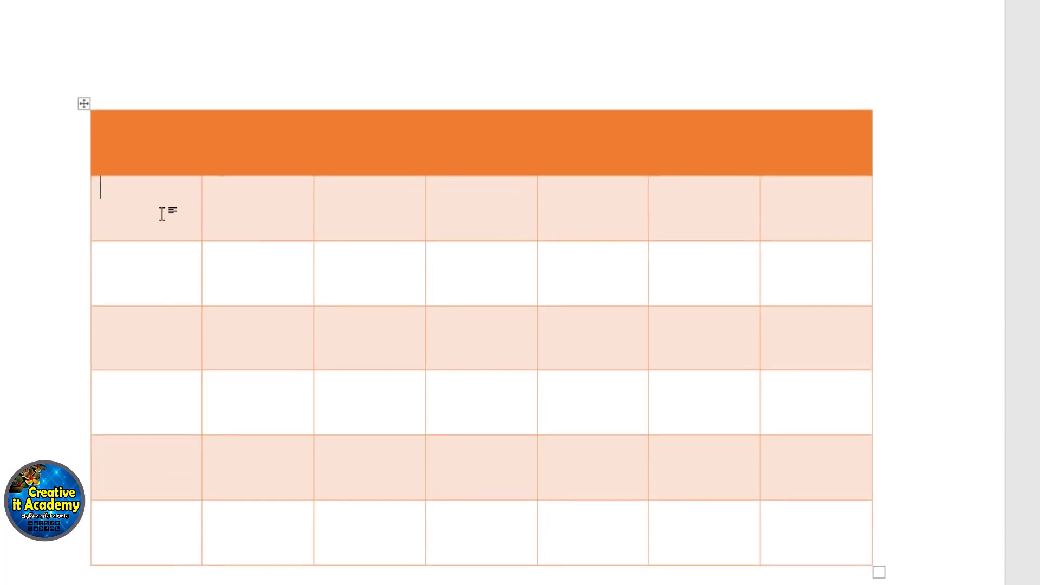
pyautogui.write('Bangla')
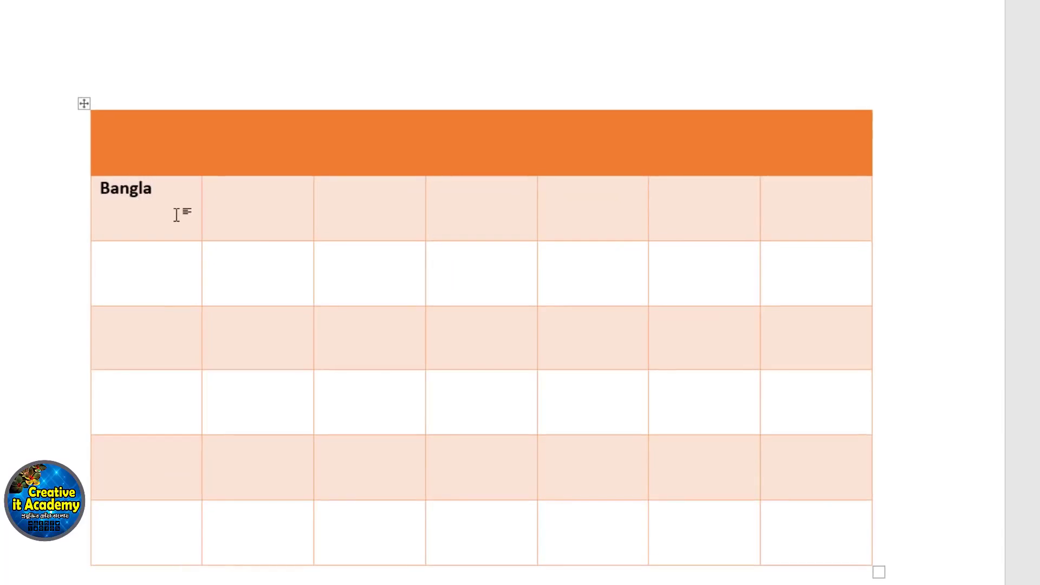
pyautogui.click(293, 206)
pyautogui.write('English')
pyautogui.click(398, 193)
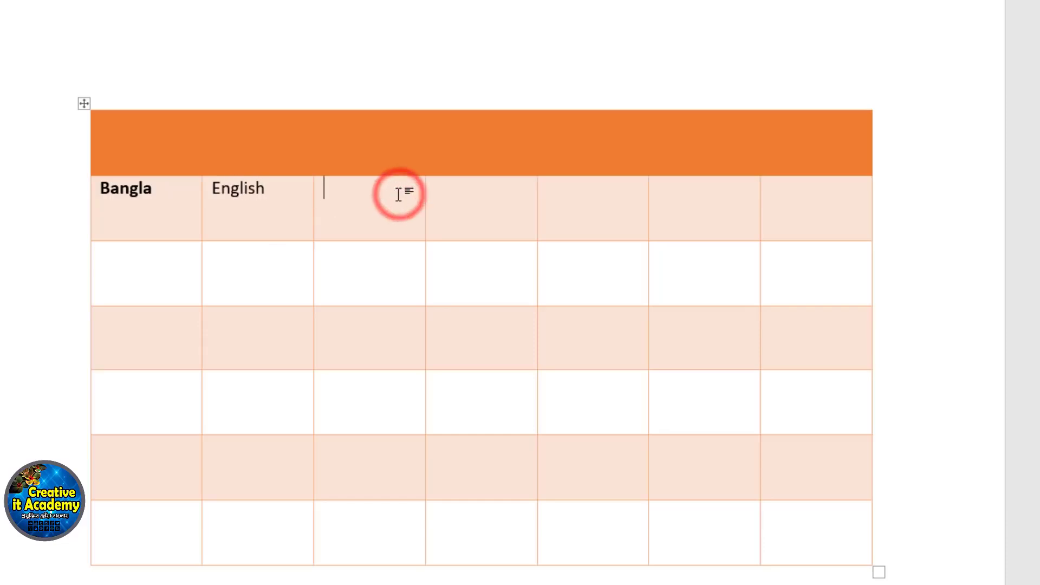
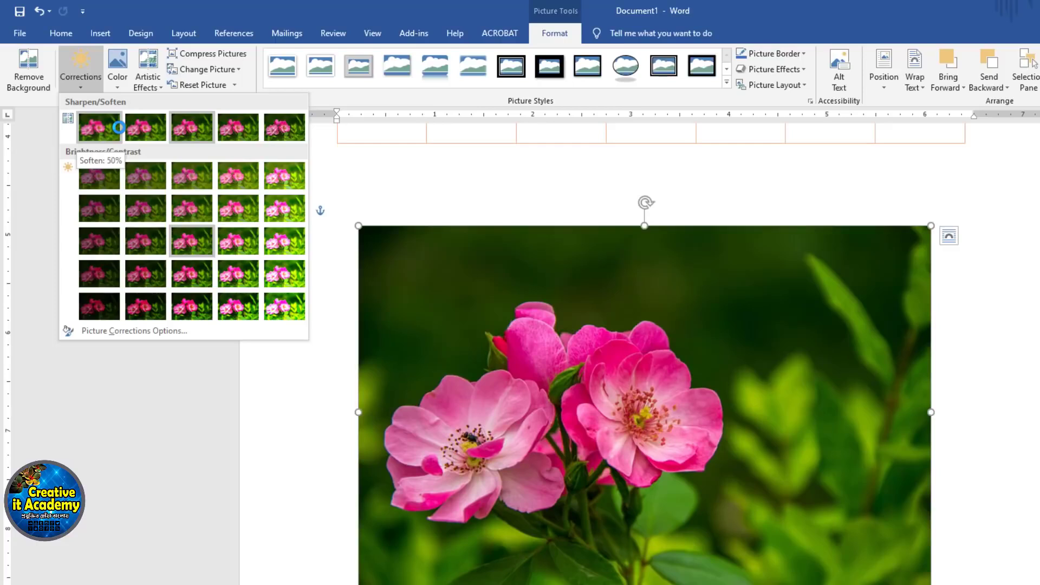
# Apply the Brightness +20% Contrast -40% correction to the flower picture.
pyautogui.click(406, 165)
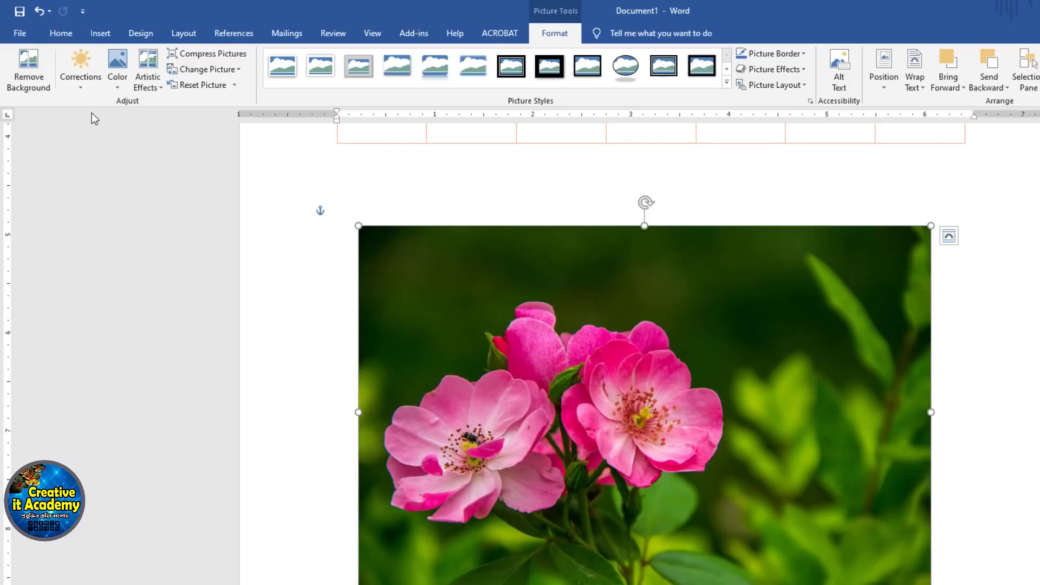
pyautogui.click(84, 86)
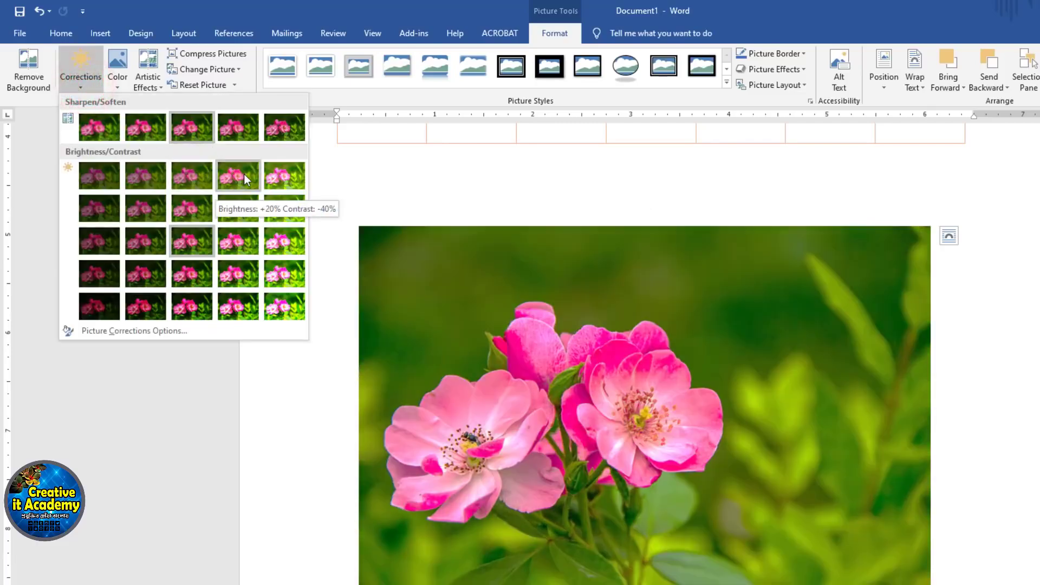
pyautogui.click(244, 174)
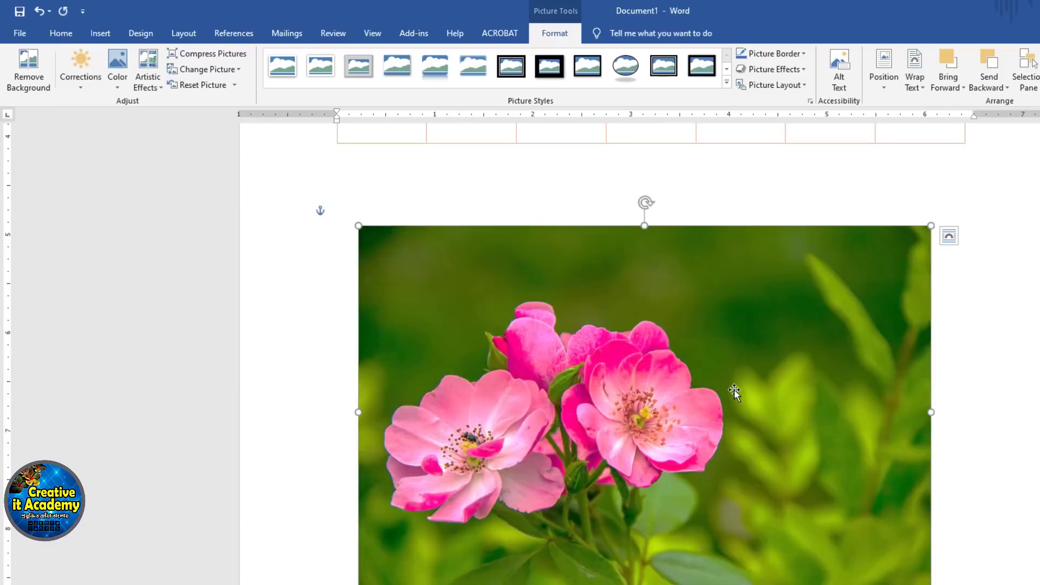
# Try a colour saturation of 0% on the flower picture, and undo both it and the brightness/contrast correction.
pyautogui.click(118, 87)
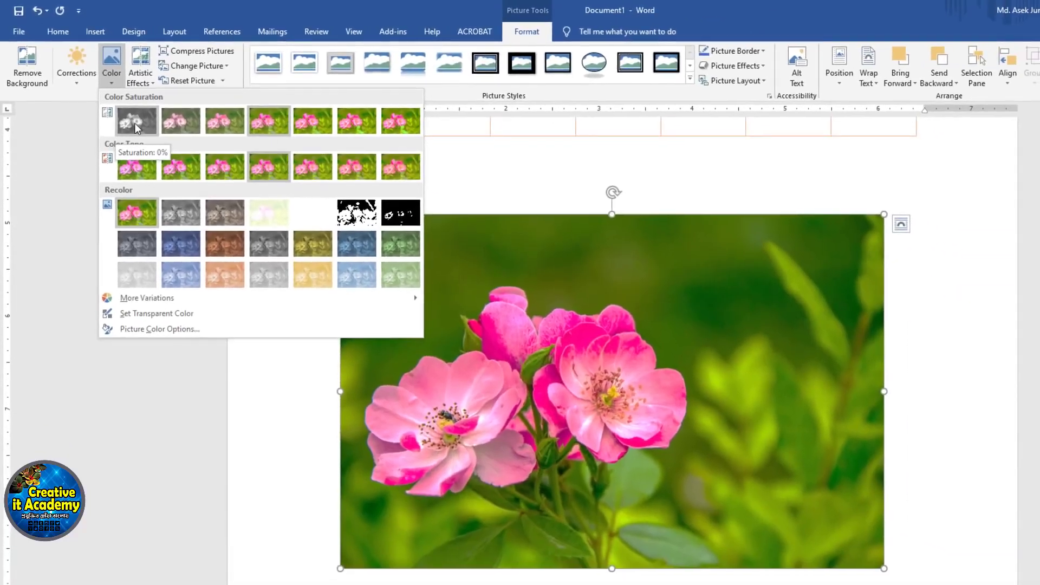
pyautogui.click(135, 123)
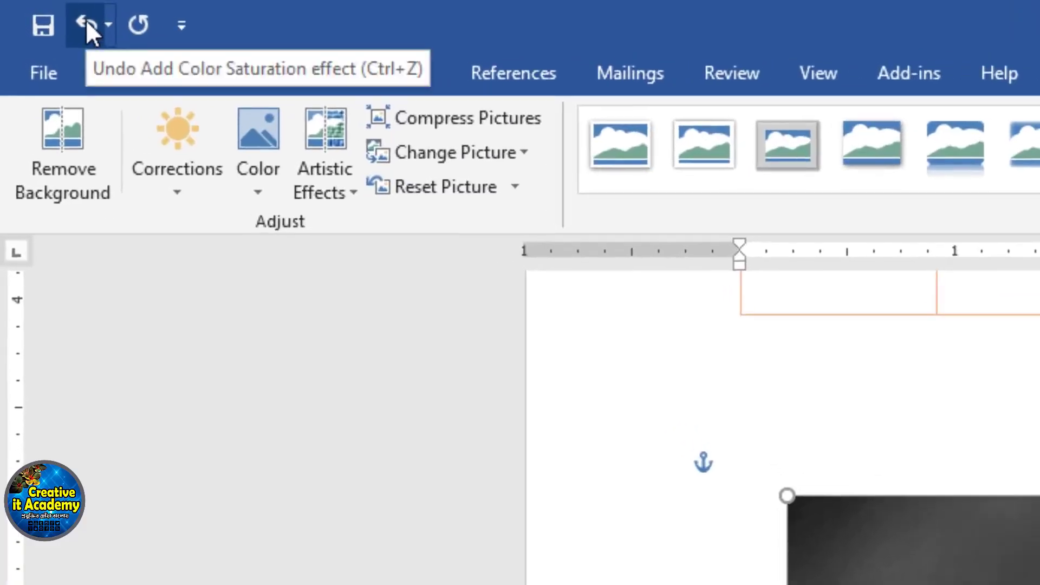
pyautogui.click(86, 20)
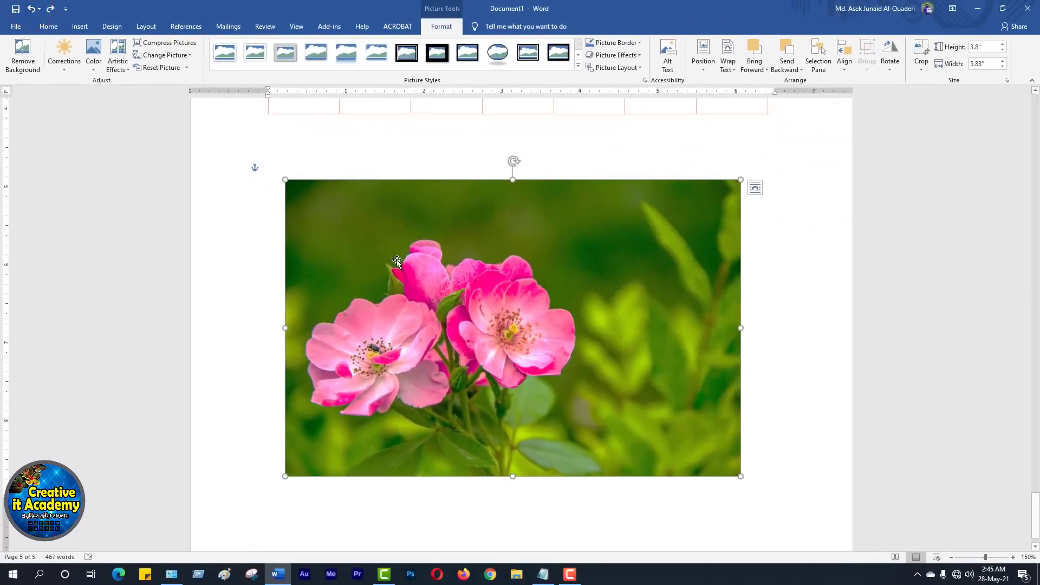
pyautogui.click(31, 9)
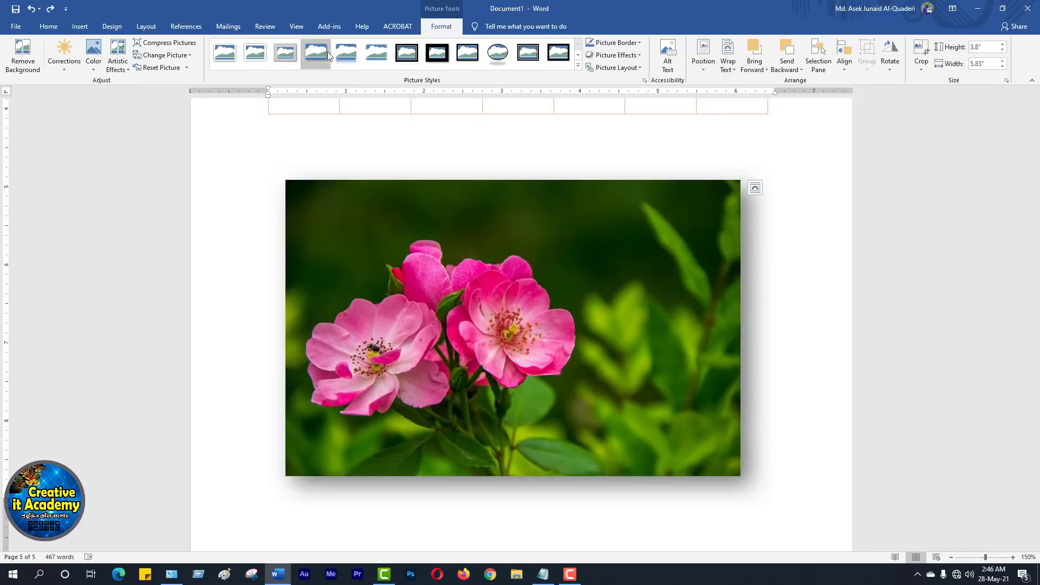
# Apply the tilted perspective picture style with bevelled, rounded corners and a shadow to the flower picture.
pyautogui.click(368, 51)
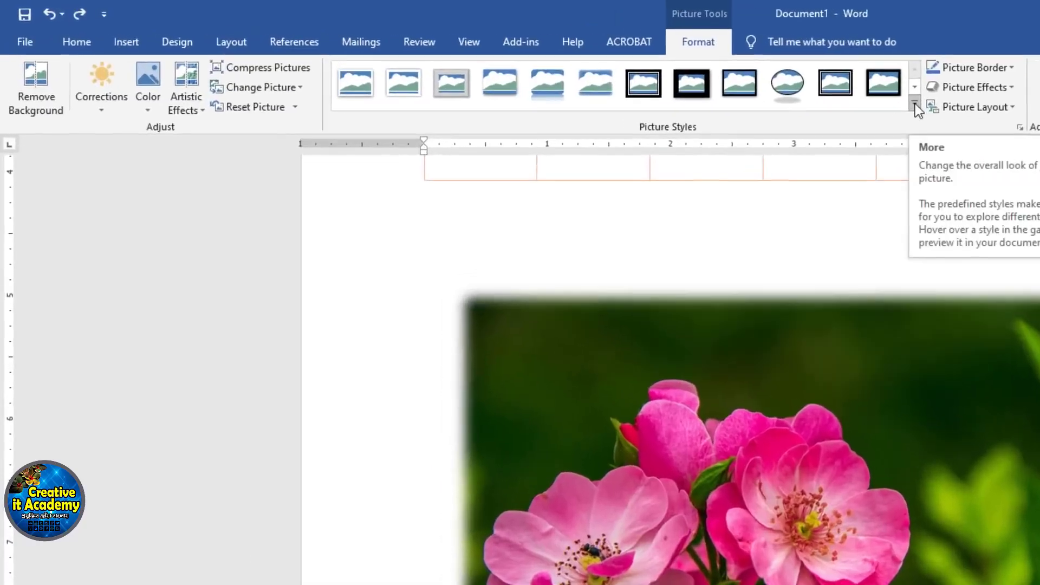
pyautogui.click(688, 78)
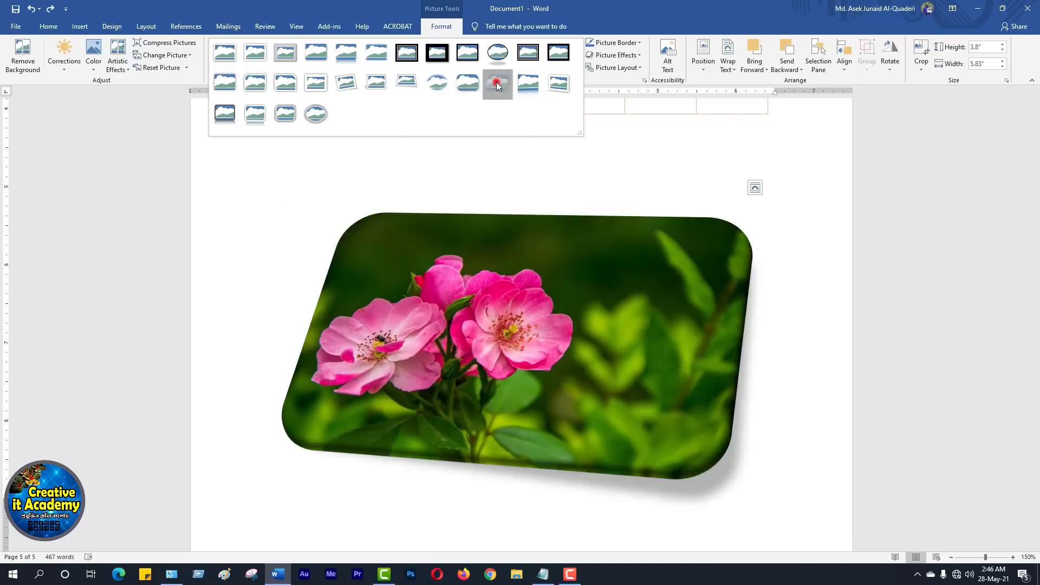
pyautogui.click(496, 82)
pyautogui.click(802, 287)
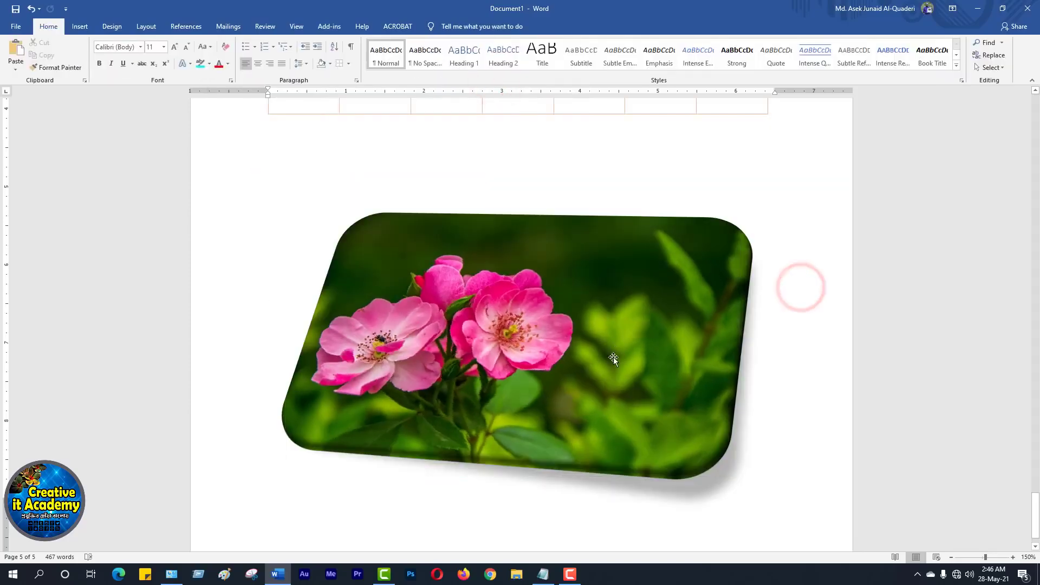
# Shrink the flower picture proportionally and centre it horizontally just below the table.
pyautogui.scroll(5, 706, 416)
pyautogui.scroll(-5, 709, 413)
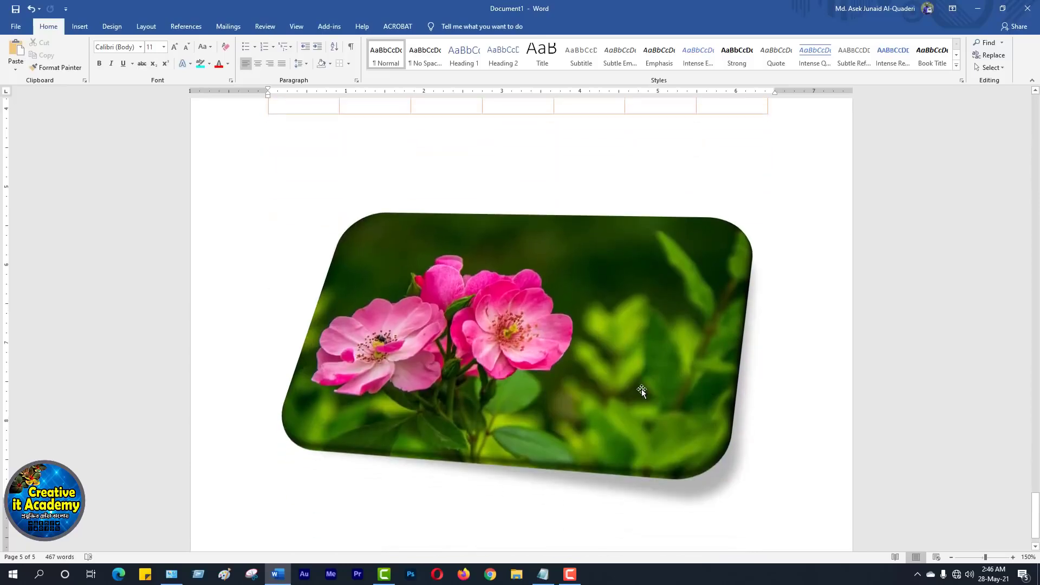
pyautogui.click(642, 390)
pyautogui.moveTo(601, 369); pyautogui.dragTo(601, 365)
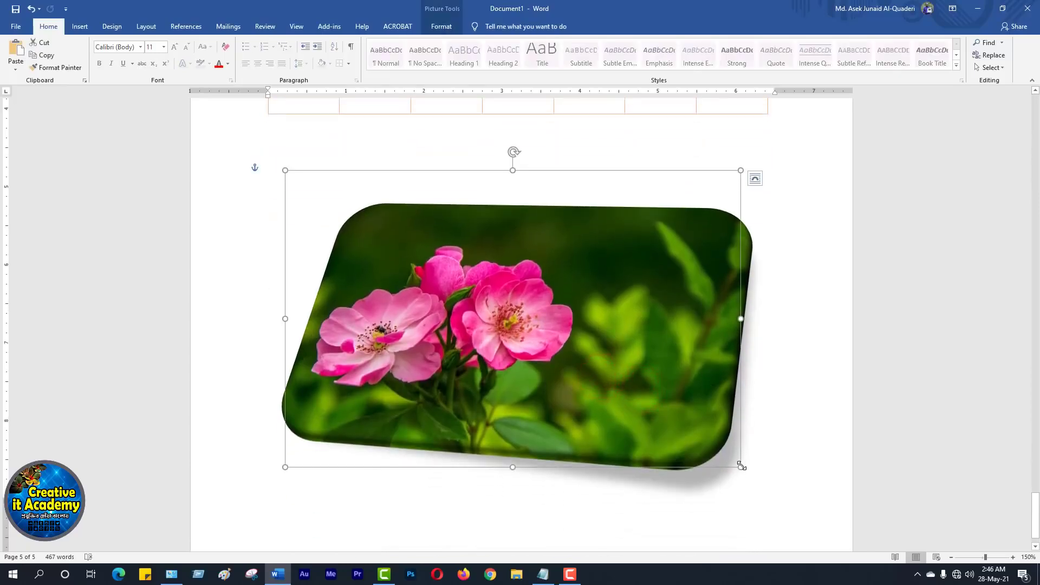
pyautogui.moveTo(740, 467); pyautogui.dragTo(671, 413)
pyautogui.moveTo(547, 360); pyautogui.dragTo(578, 313)
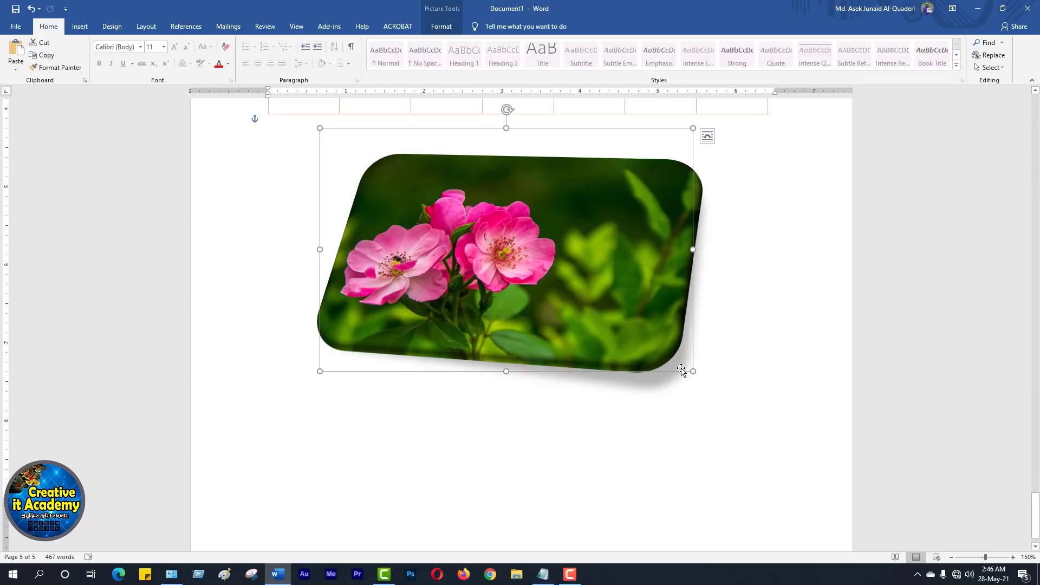
pyautogui.click(753, 331)
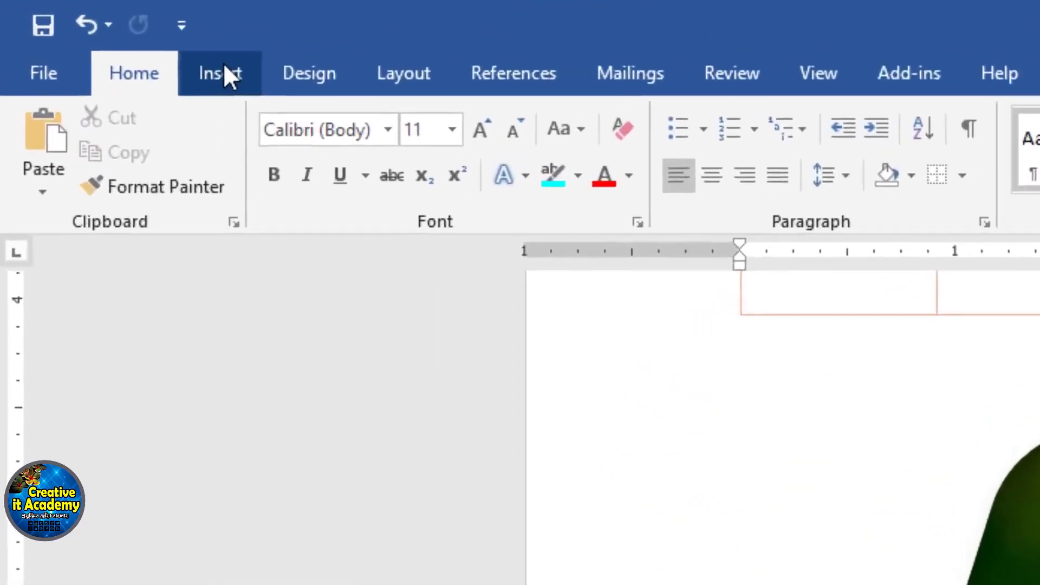
# Add a new blank page after the flower picture, with the insertion point on its first line.
pyautogui.click(80, 25)
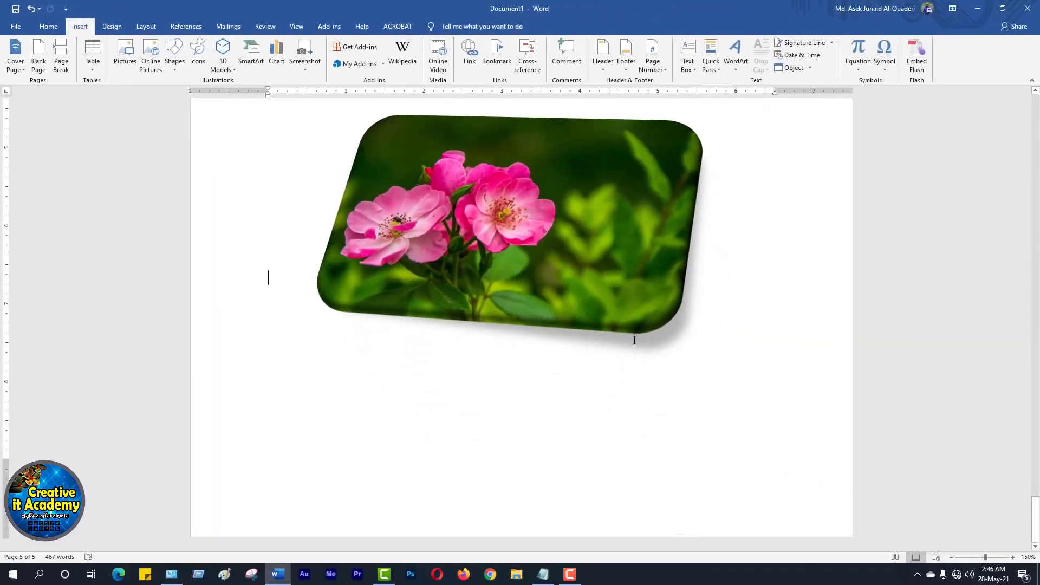
pyautogui.press('Return')
pyautogui.press('Return')
pyautogui.press('Return')
pyautogui.press('Return')
pyautogui.press('Return')
pyautogui.press('Return')
pyautogui.press('Return')
pyautogui.press('Return')
pyautogui.press('Return')
pyautogui.press('Return')
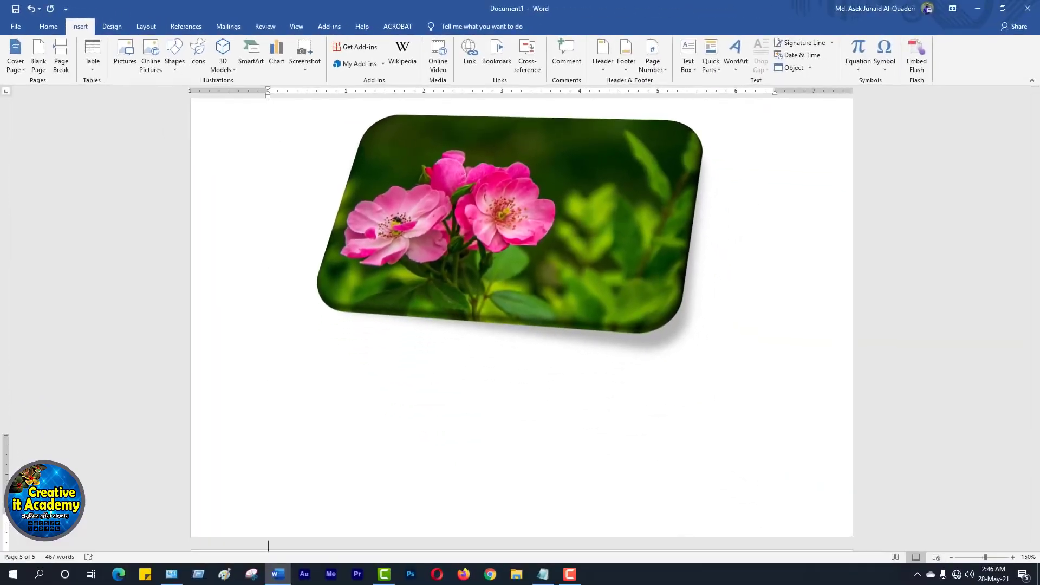
pyautogui.hotkey('ctrl', 'Return')
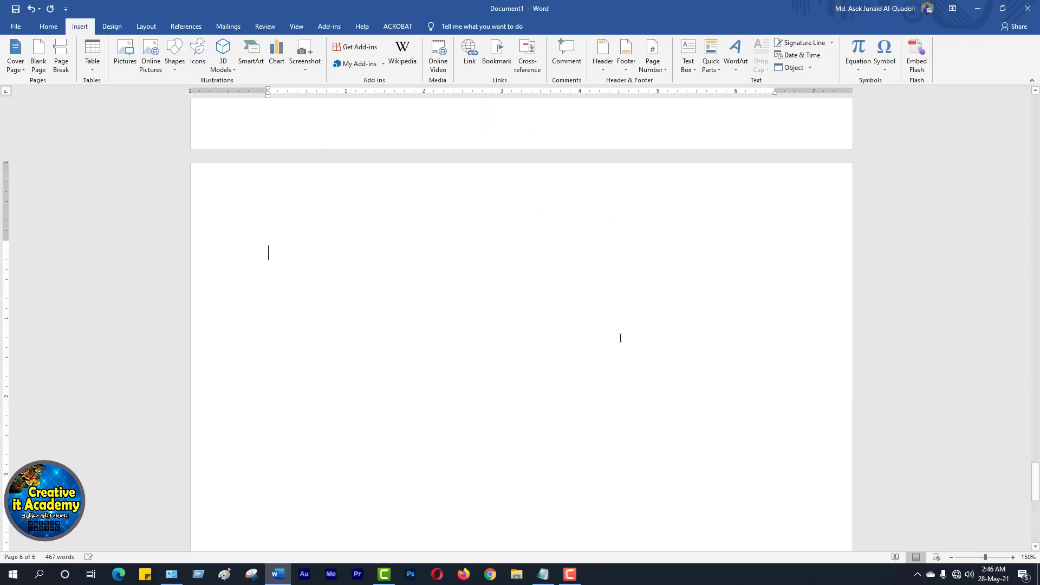
pyautogui.scroll(-2, 433, 395)
pyautogui.scroll(1, 446, 382)
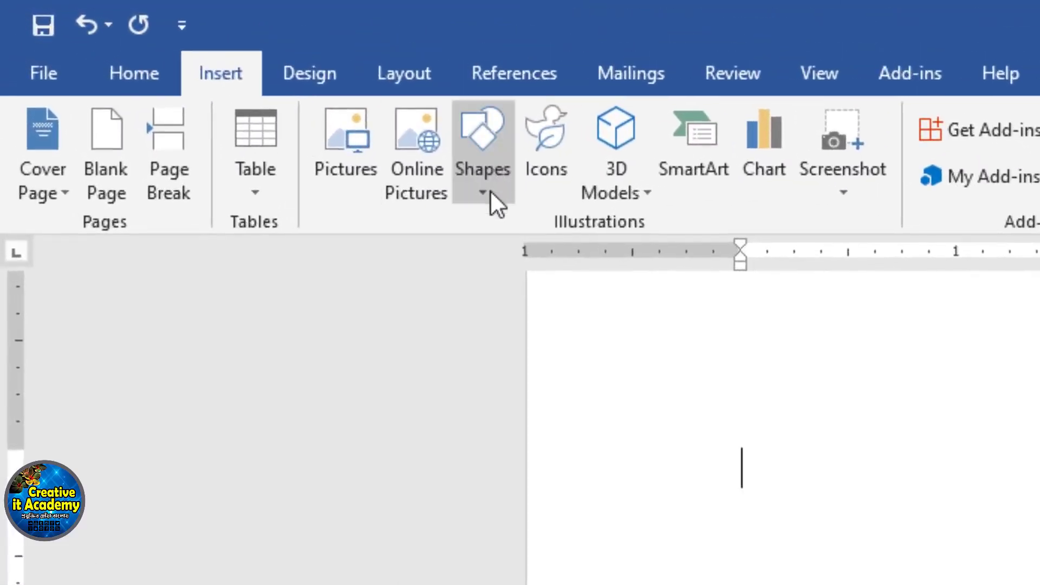
# Draw a double wave banner shape on the upper part of the blank page.
pyautogui.click(488, 190)
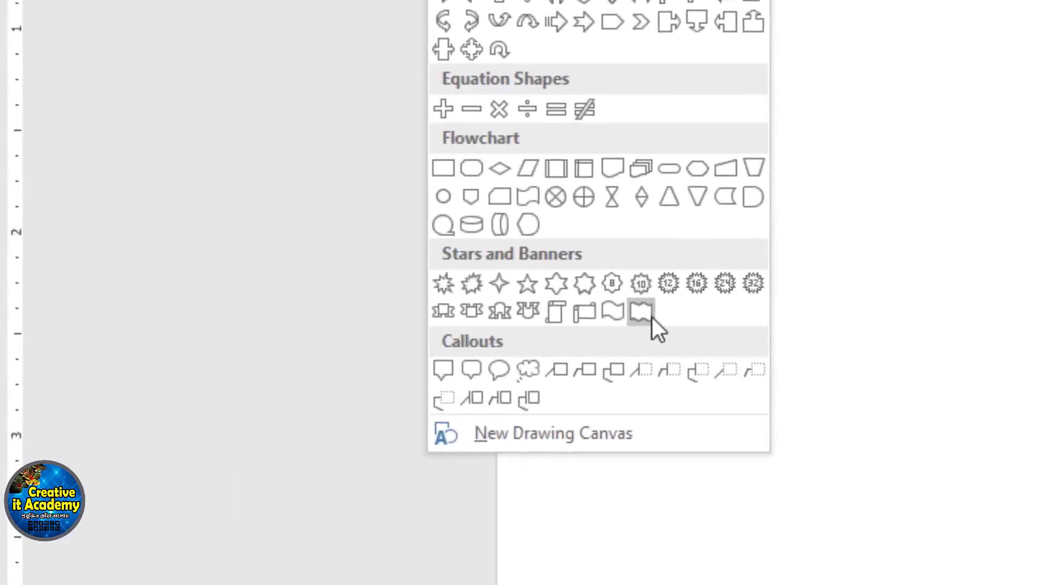
pyautogui.click(664, 312)
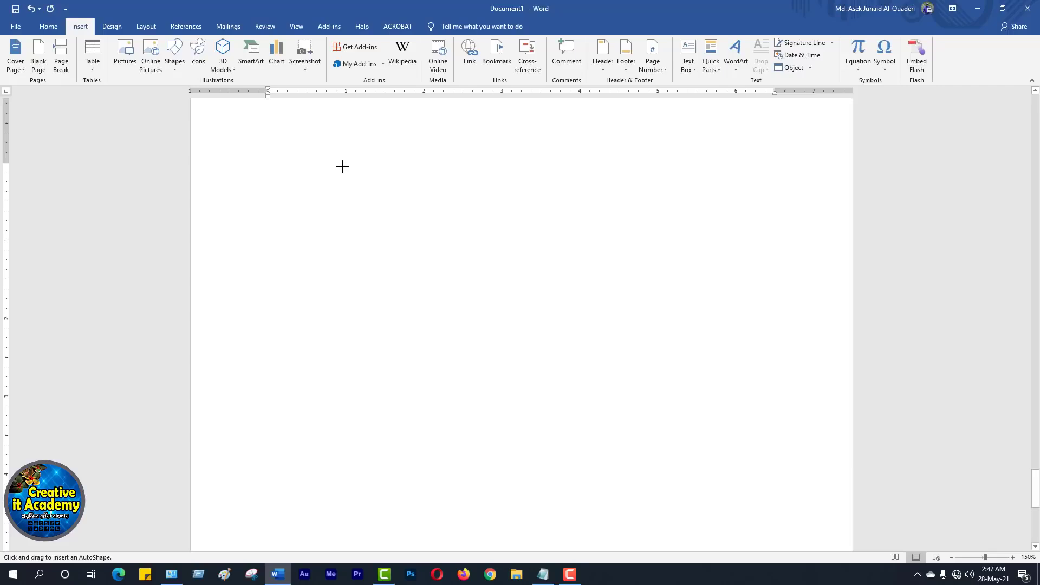
pyautogui.moveTo(342, 167)
pyautogui.mouseDown()
pyautogui.moveTo(479, 268)
pyautogui.moveTo(616, 340)
pyautogui.mouseUp()
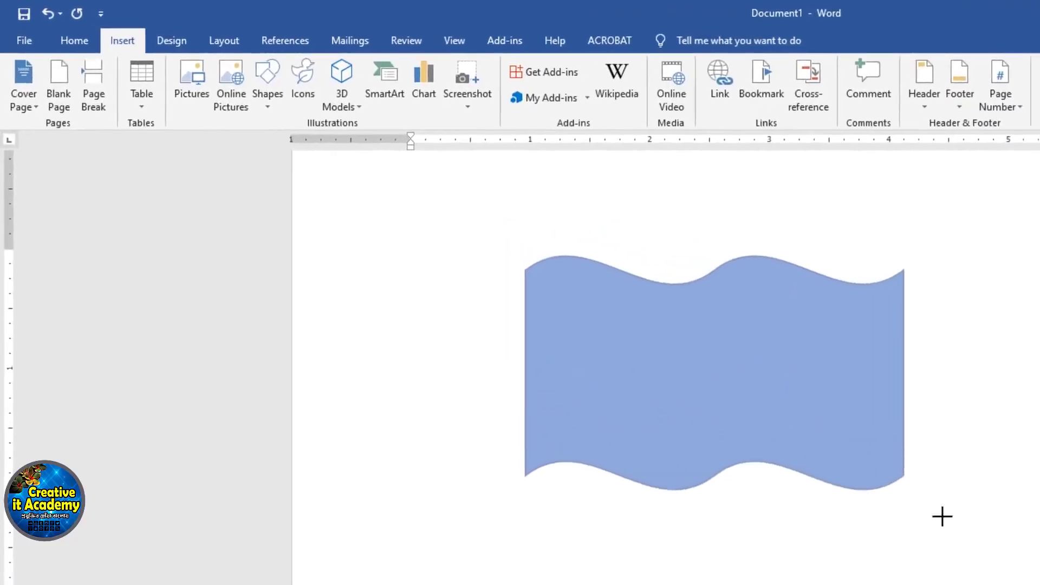
pyautogui.moveTo(943, 516)
pyautogui.mouseDown()
pyautogui.moveTo(1039, 584)
pyautogui.moveTo(972, 584)
pyautogui.mouseUp()
# Resize the double wave shape to about 3.2 by 2.3 inches and place it right of centre in the page's upper part.
pyautogui.moveTo(634, 392)
pyautogui.mouseDown()
pyautogui.moveTo(497, 292)
pyautogui.moveTo(529, 317)
pyautogui.mouseUp()
pyautogui.moveTo(443, 245); pyautogui.dragTo(567, 243)
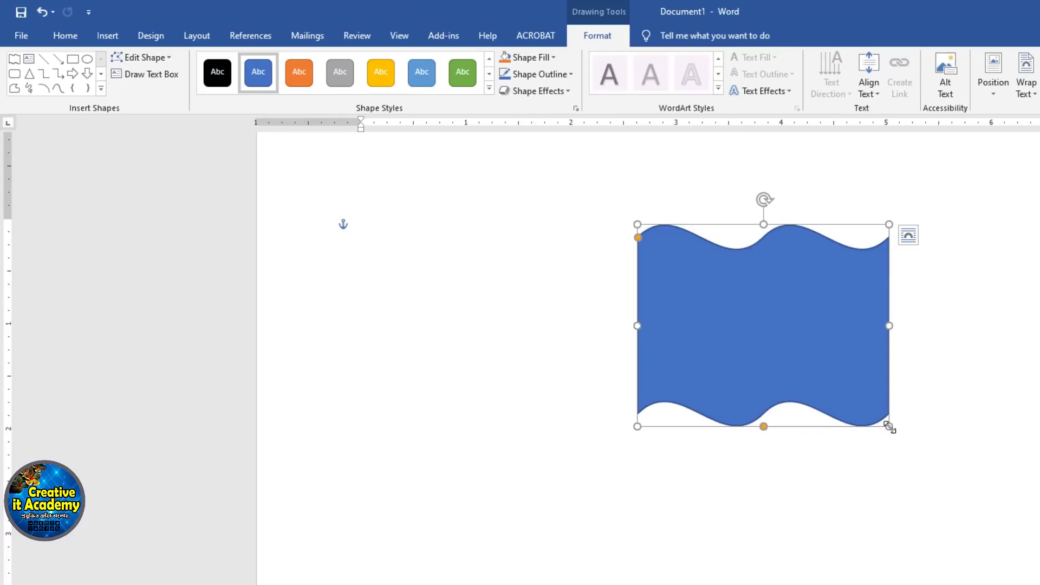
pyautogui.moveTo(889, 427); pyautogui.dragTo(974, 466)
pyautogui.moveTo(795, 382); pyautogui.dragTo(776, 411)
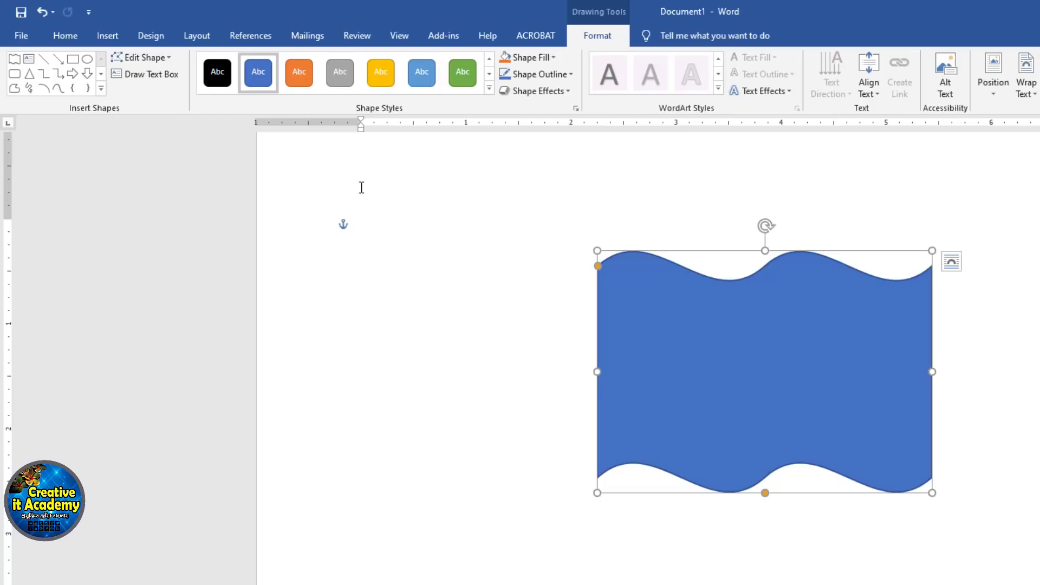
# Draw a flowchart circle about 1 inch across and centre it inside the double wave shape.
pyautogui.click(108, 37)
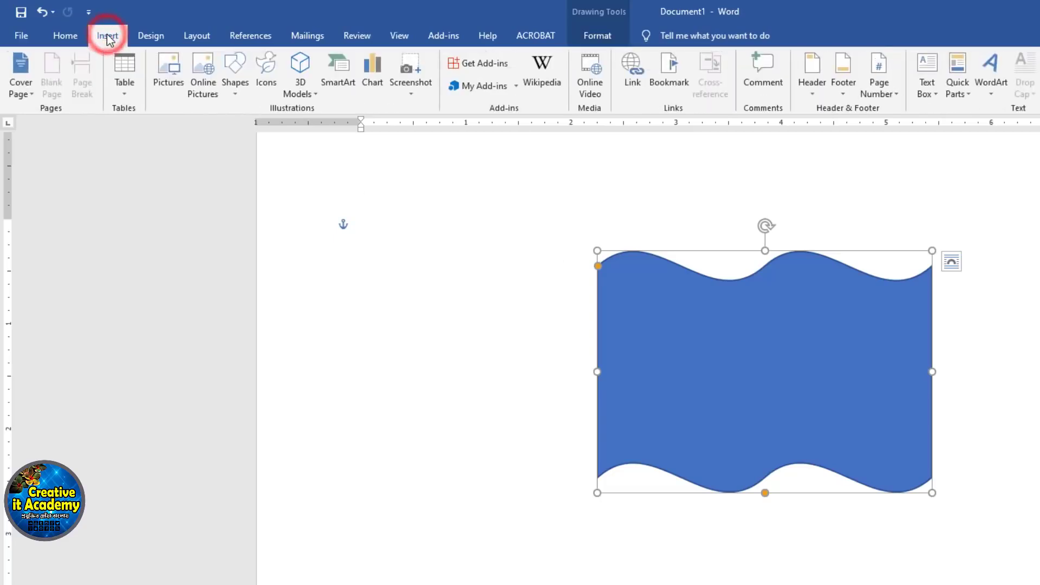
pyautogui.click(235, 92)
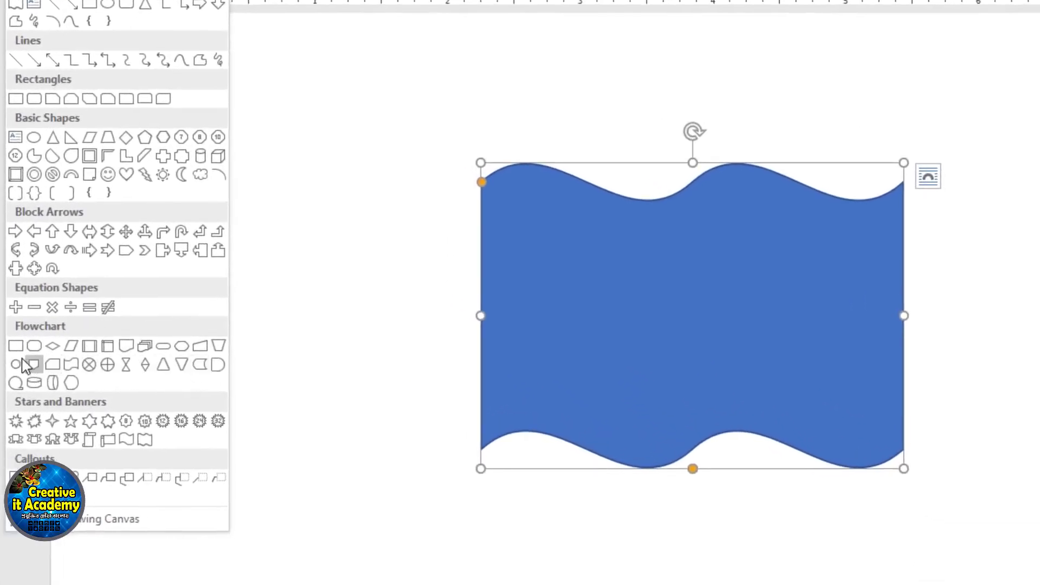
pyautogui.click(26, 365)
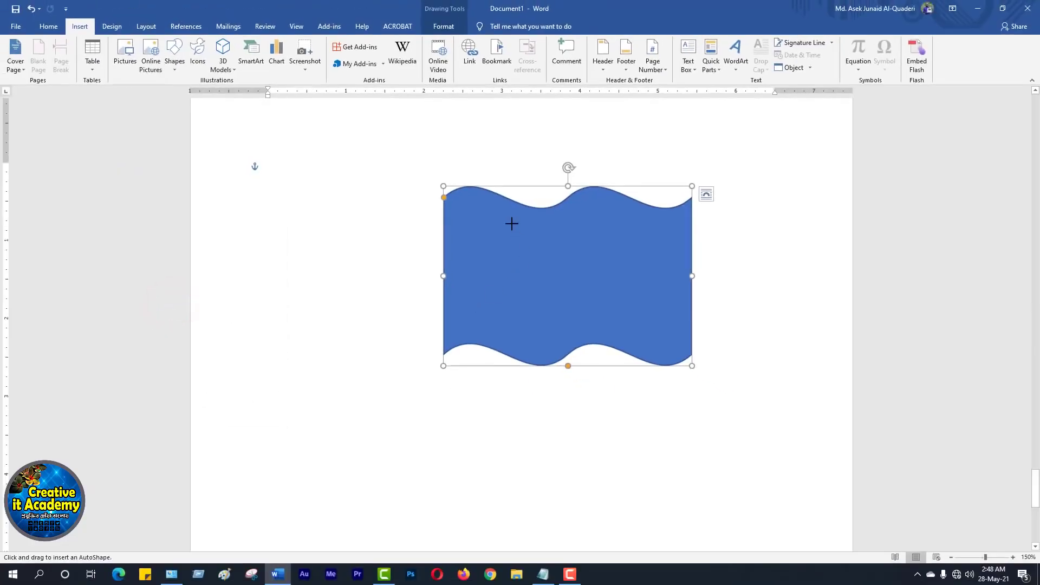
pyautogui.moveTo(525, 253); pyautogui.dragTo(588, 310)
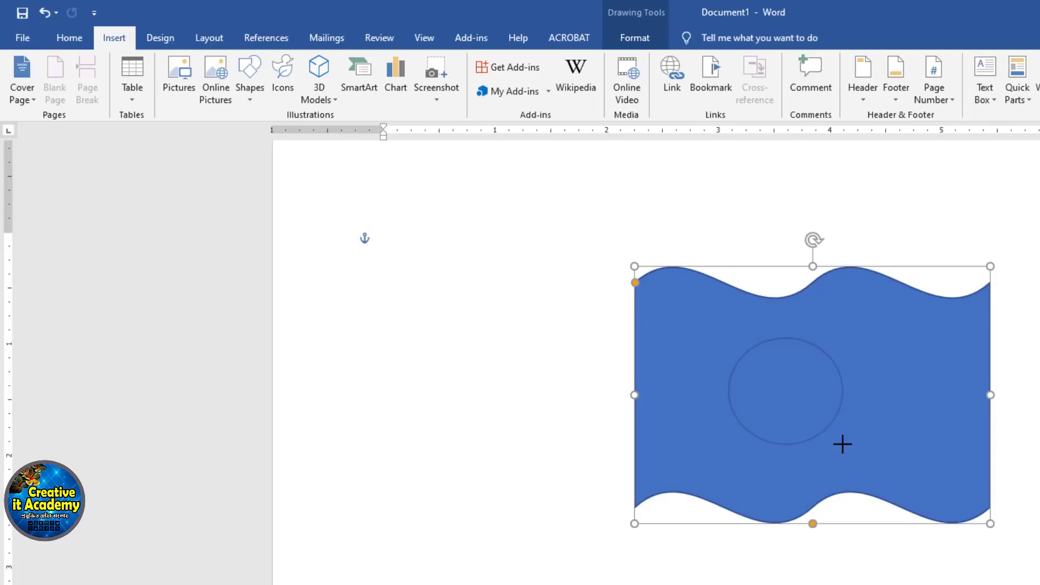
pyautogui.moveTo(843, 444); pyautogui.dragTo(844, 445)
pyautogui.moveTo(790, 395)
pyautogui.mouseDown()
pyautogui.moveTo(817, 406)
pyautogui.moveTo(838, 399)
pyautogui.moveTo(817, 394)
pyautogui.mouseUp()
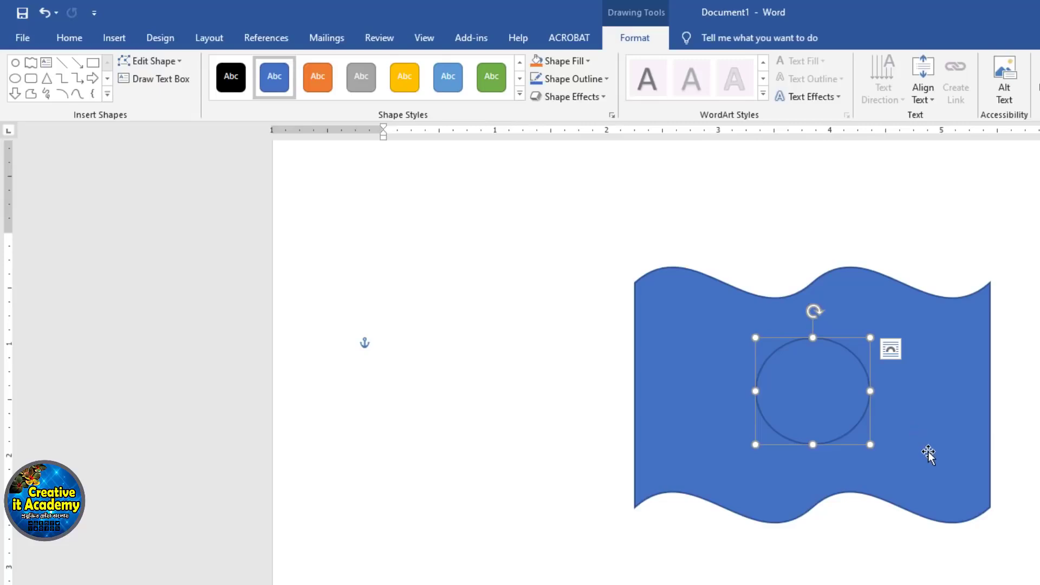
# Apply the orange gradient theme shape style to the circle inside the double wave.
pyautogui.click(814, 392)
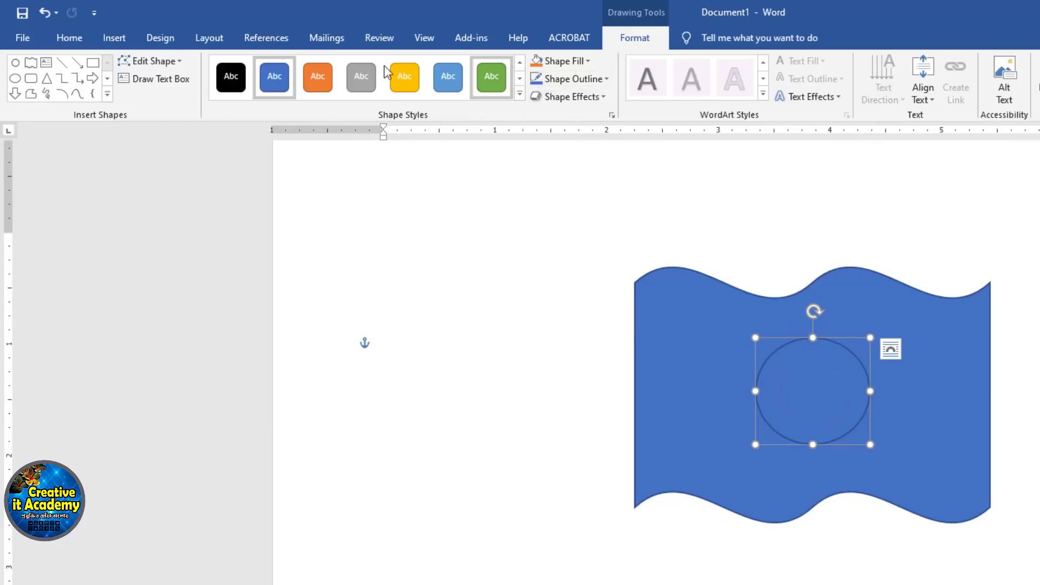
pyautogui.click(112, 39)
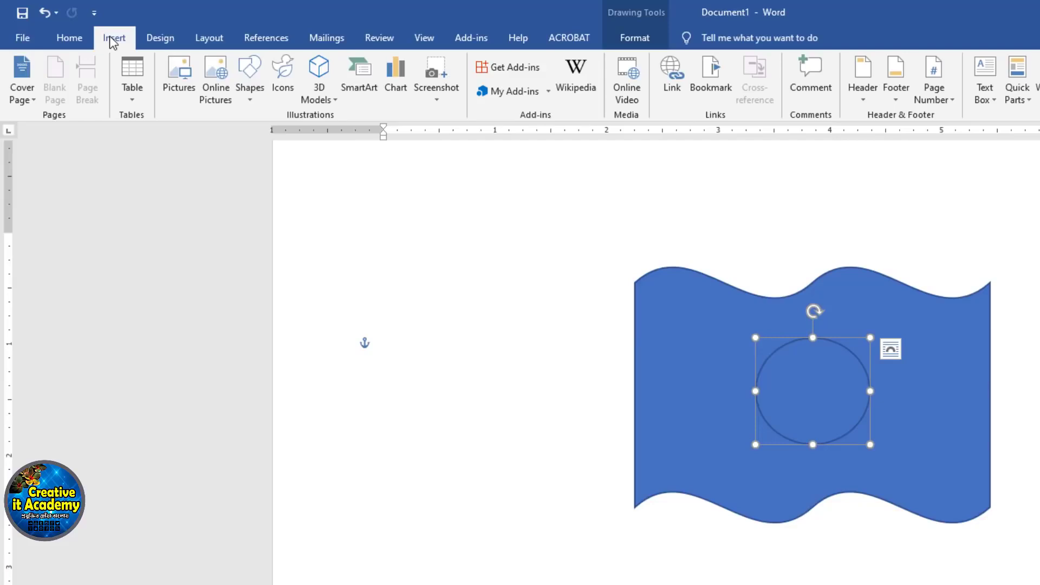
pyautogui.click(827, 392)
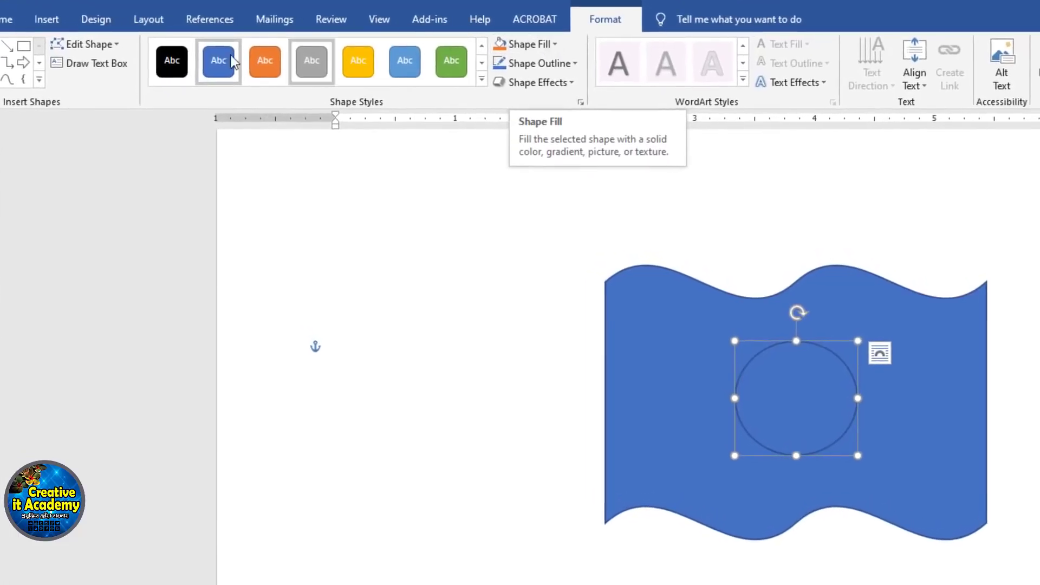
pyautogui.click(481, 79)
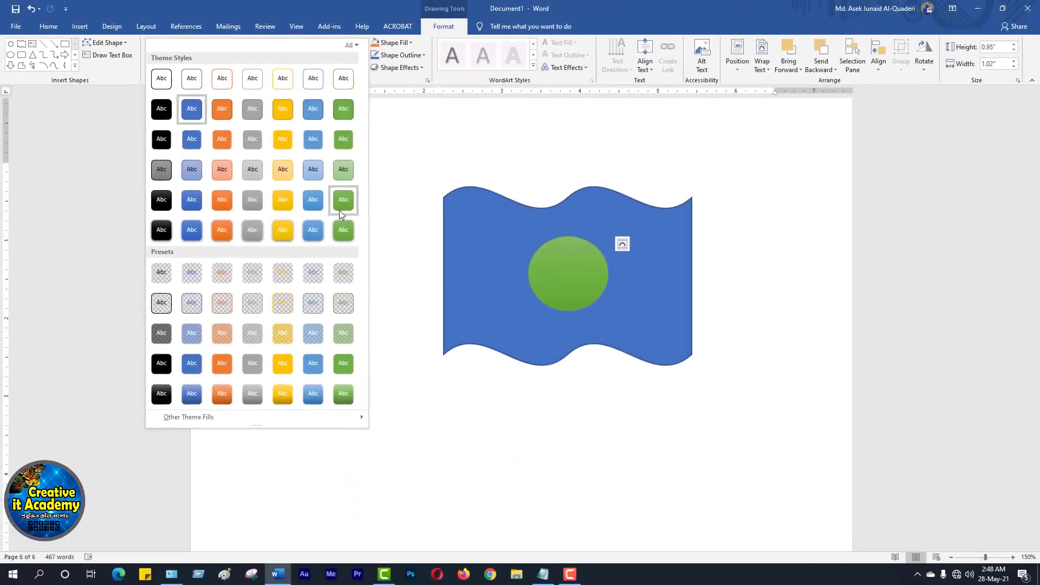
pyautogui.click(217, 203)
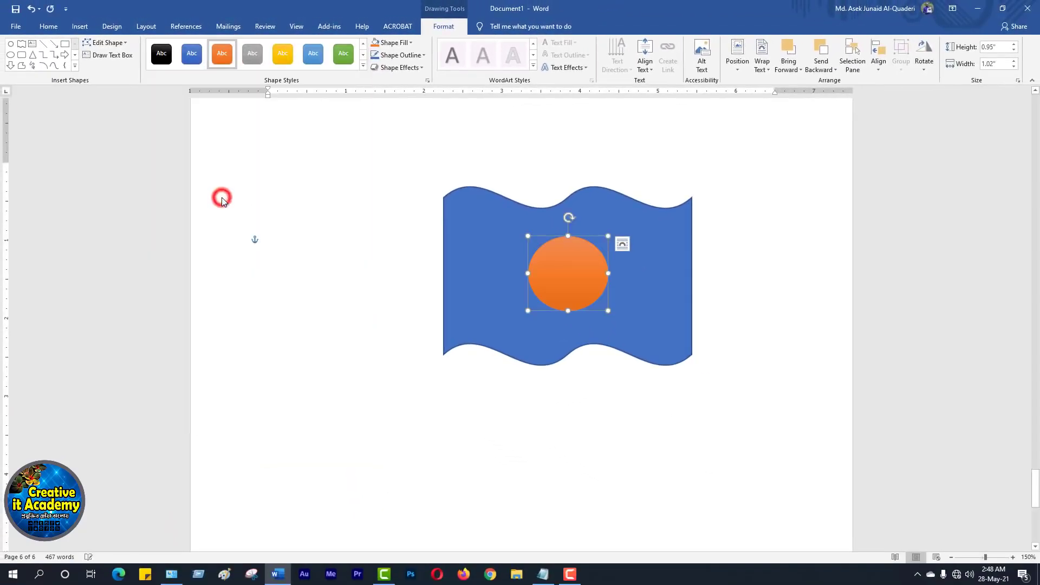
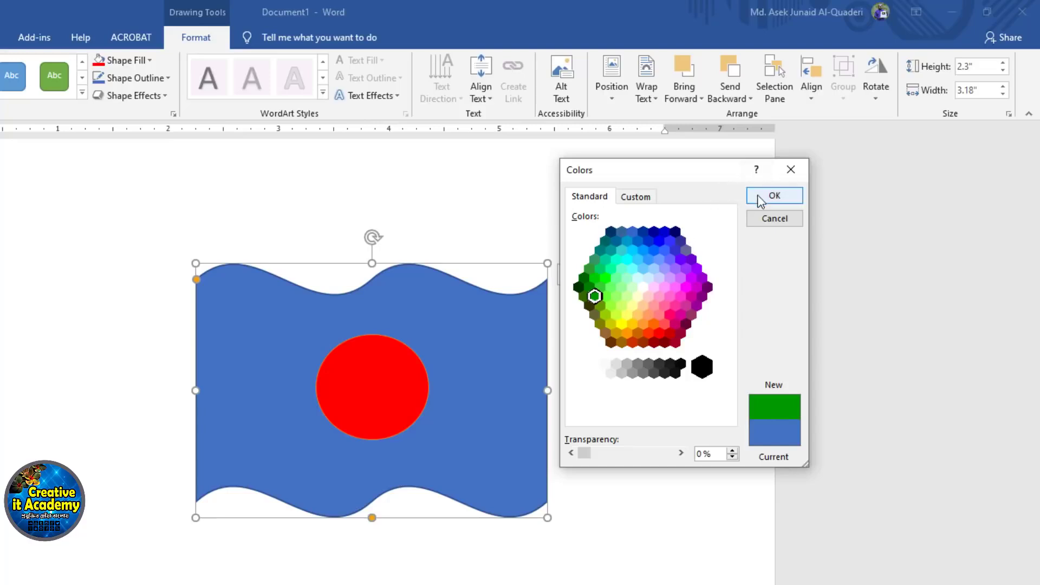
# Fill the double wave shape with dark green from the standard colour palette at 0% transparency.
pyautogui.click(763, 196)
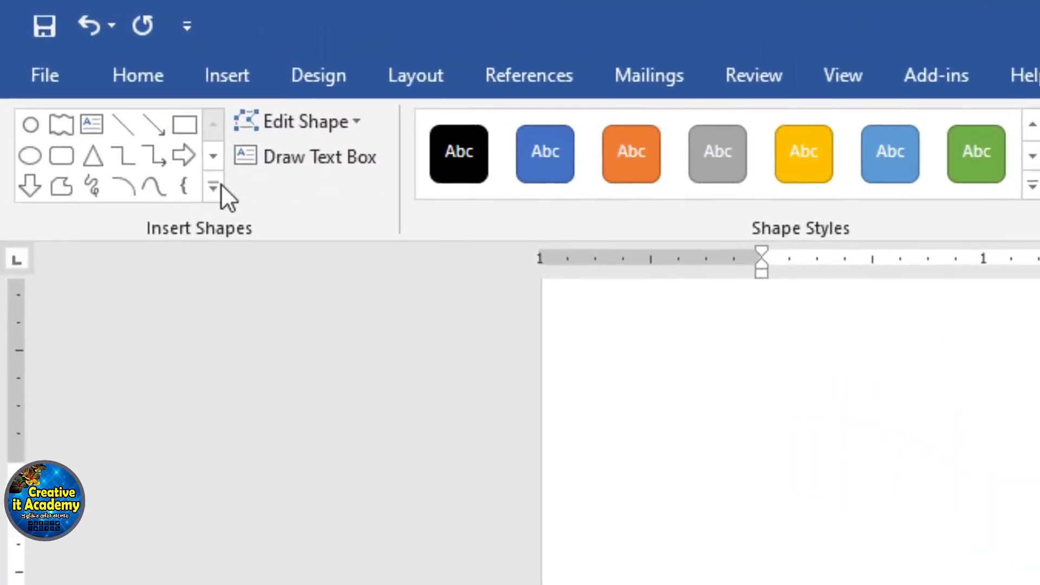
# Draw a tall up block arrow about 5.03 by 0.32 inches beside the flag's left edge as its pole.
pyautogui.click(215, 190)
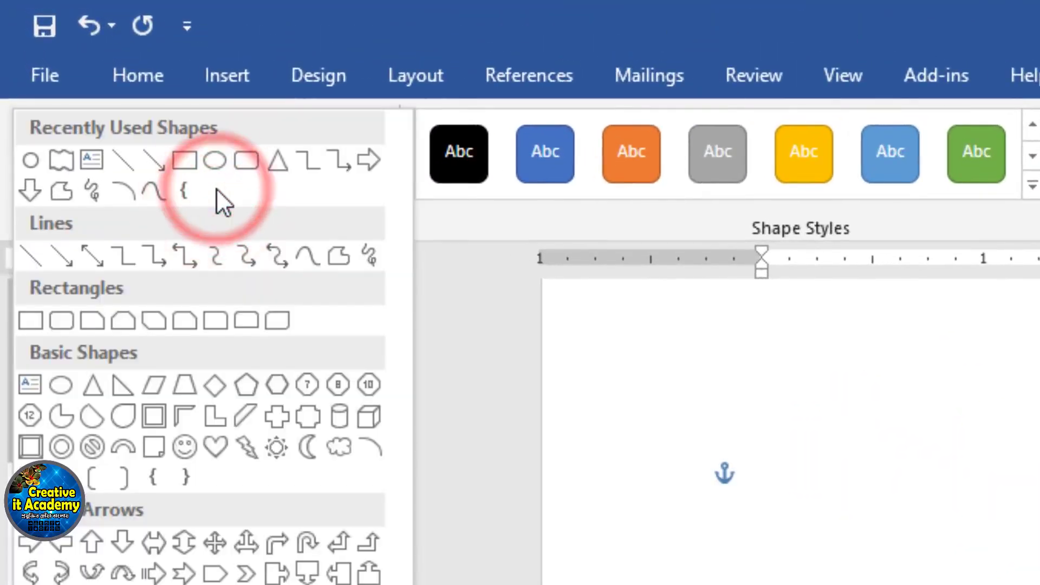
pyautogui.click(232, 77)
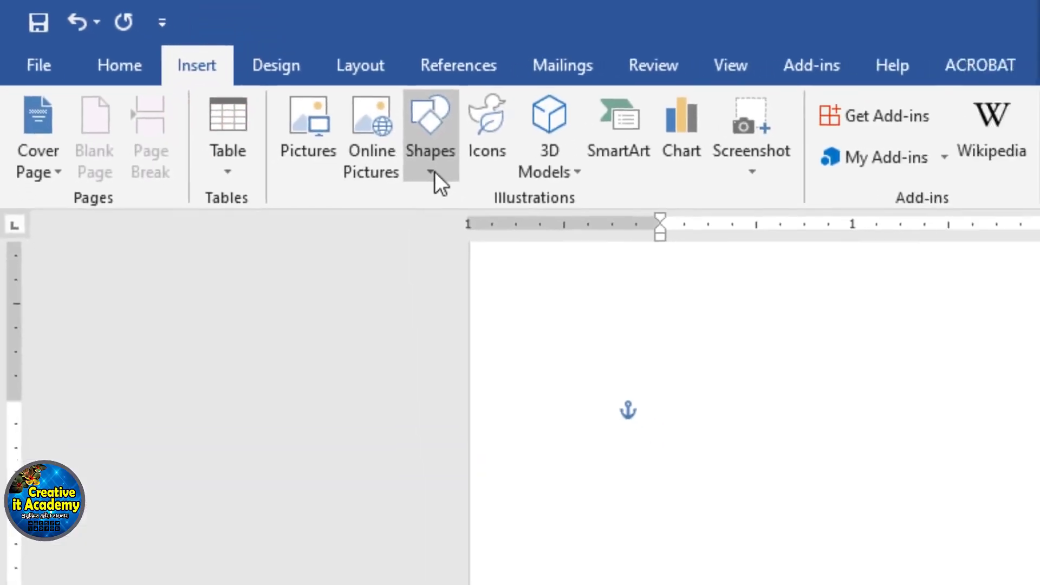
pyautogui.click(507, 190)
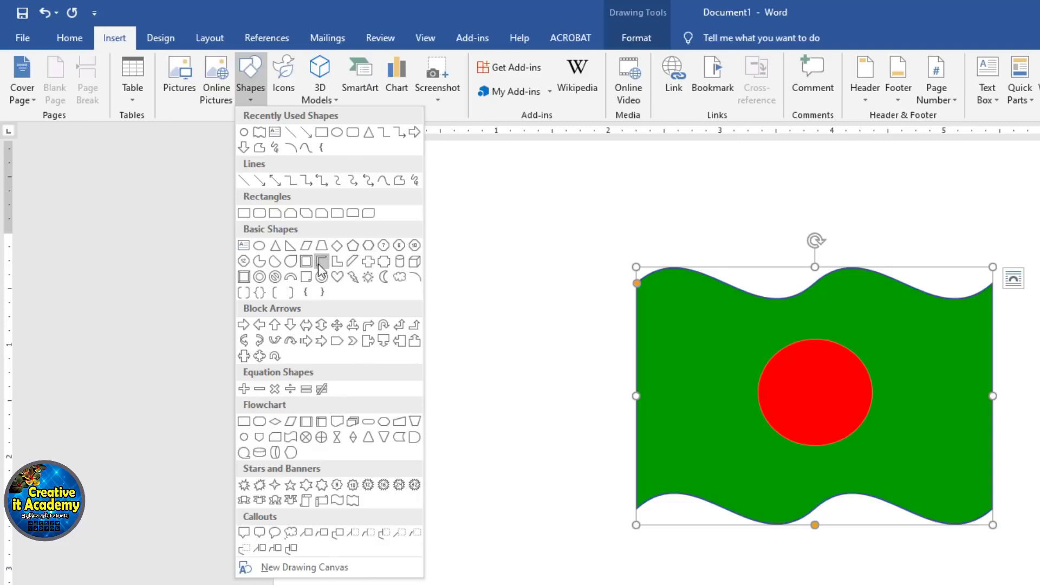
pyautogui.click(274, 325)
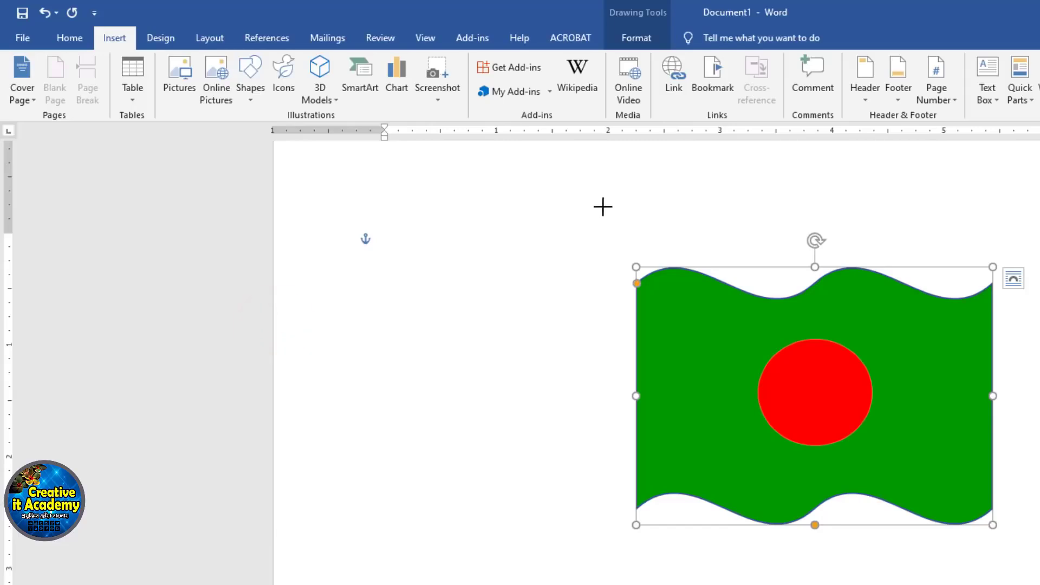
pyautogui.moveTo(604, 206); pyautogui.dragTo(614, 430)
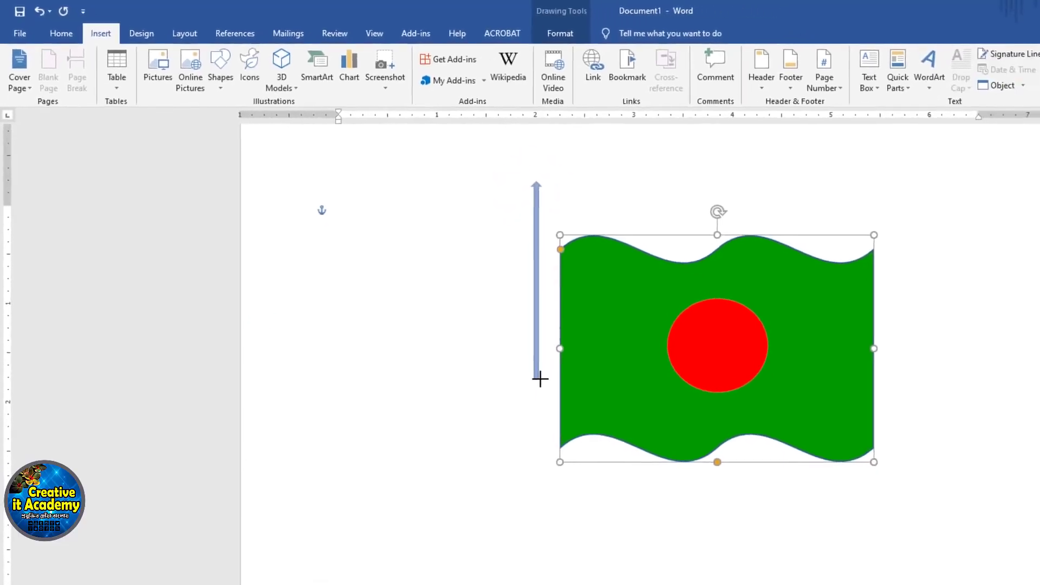
pyautogui.moveTo(540, 379); pyautogui.dragTo(500, 584)
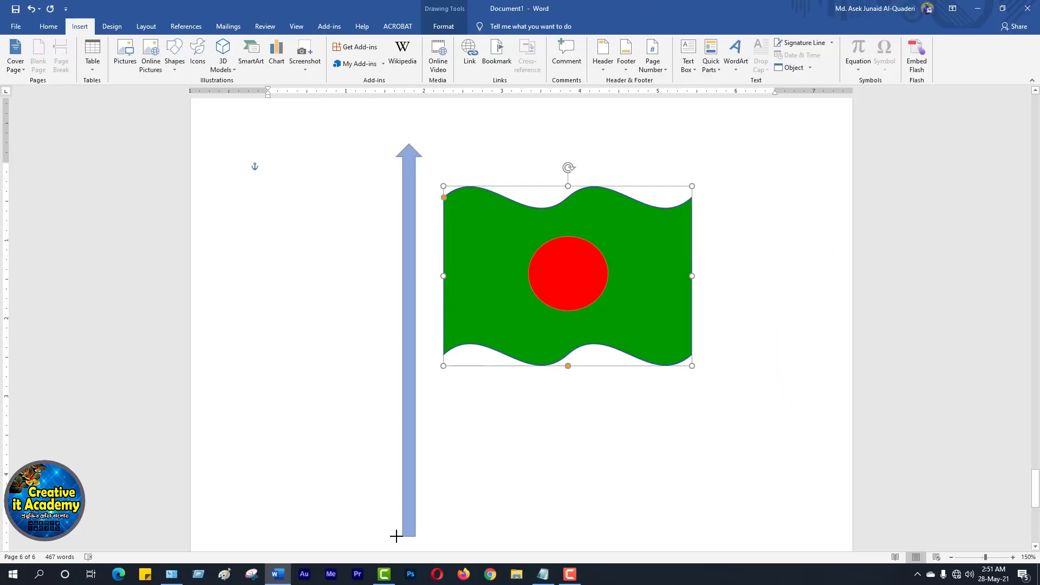
pyautogui.moveTo(396, 536); pyautogui.dragTo(396, 537)
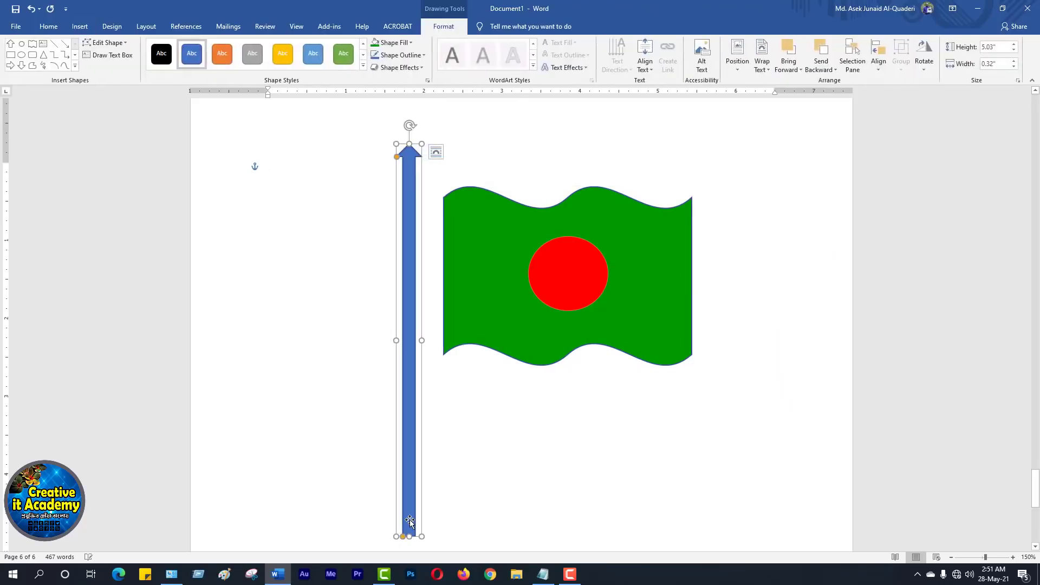
# Narrow the arrow pole to about 0.26 inches wide and place it against the flag's left edge.
pyautogui.moveTo(408, 449); pyautogui.dragTo(407, 438)
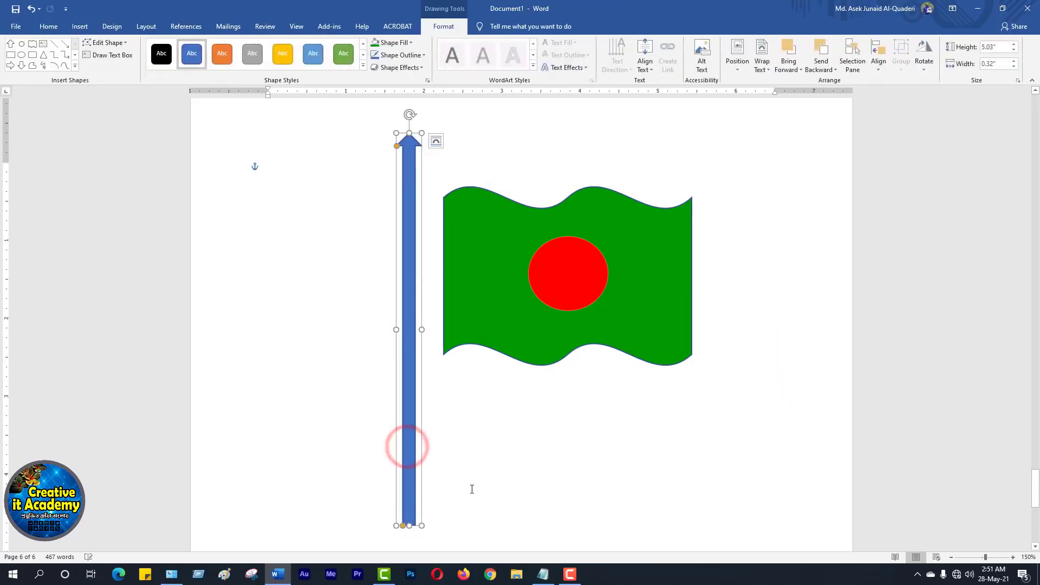
pyautogui.scroll(2, 474, 488)
pyautogui.scroll(-2, 475, 487)
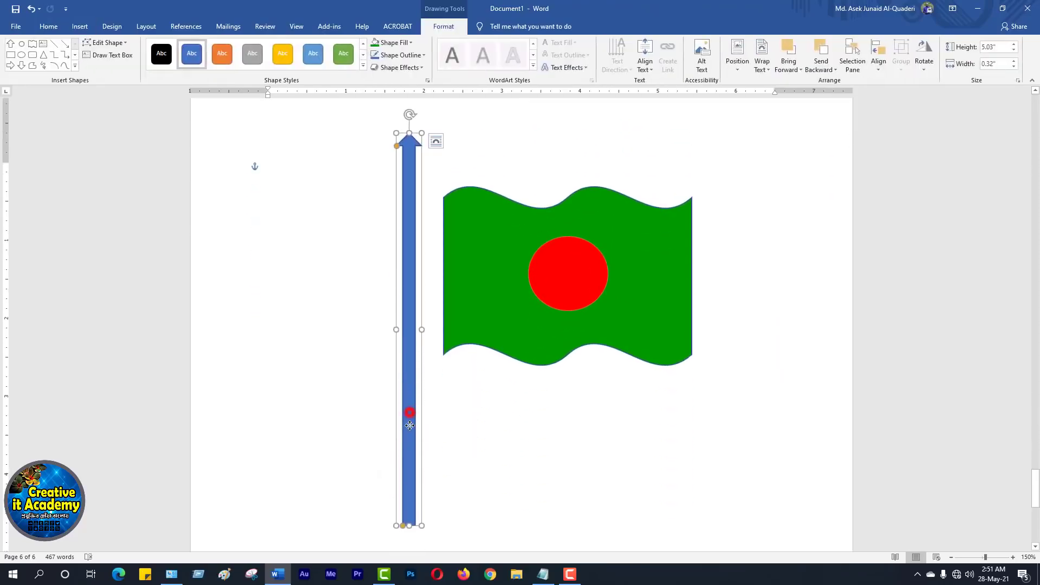
pyautogui.moveTo(410, 415); pyautogui.dragTo(410, 429)
pyautogui.moveTo(420, 344); pyautogui.dragTo(417, 345)
pyautogui.click(508, 247)
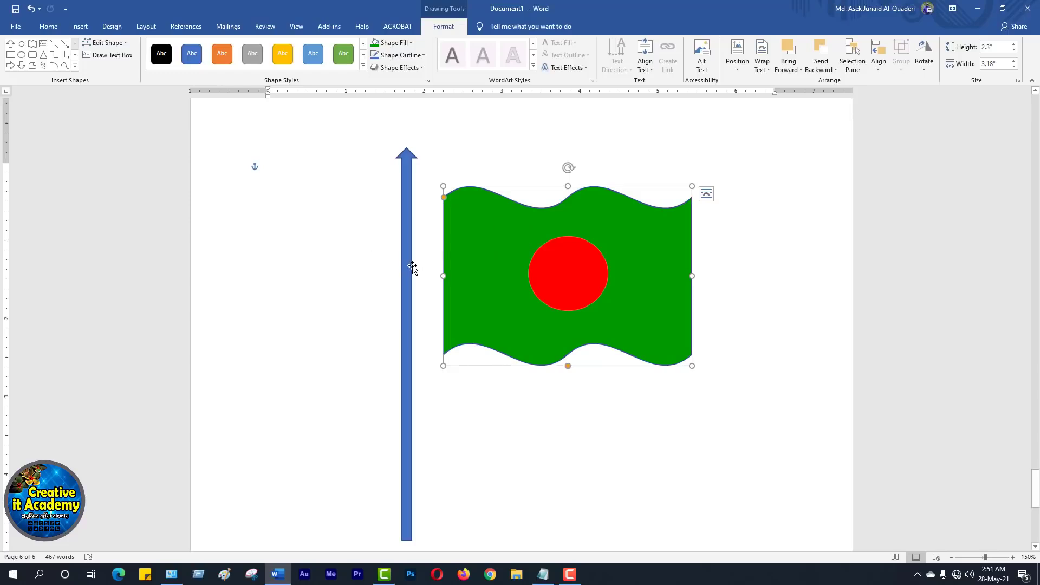
pyautogui.moveTo(410, 265); pyautogui.dragTo(435, 264)
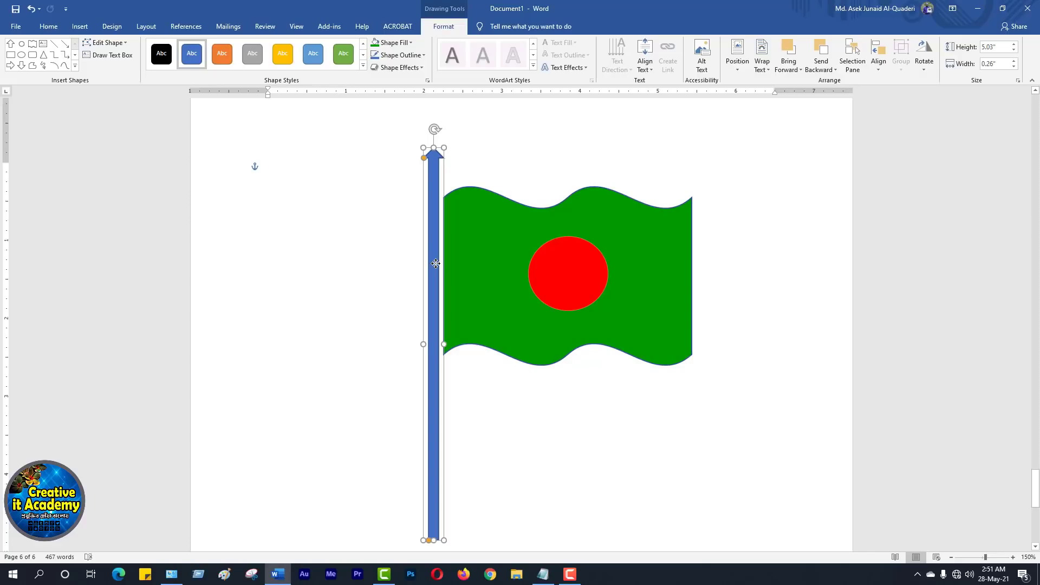
# Draw a flowchart cylinder about 1.54 by 0.63 inches over the foot of the arrow pole as its base.
pyautogui.scroll(-3, 475, 422)
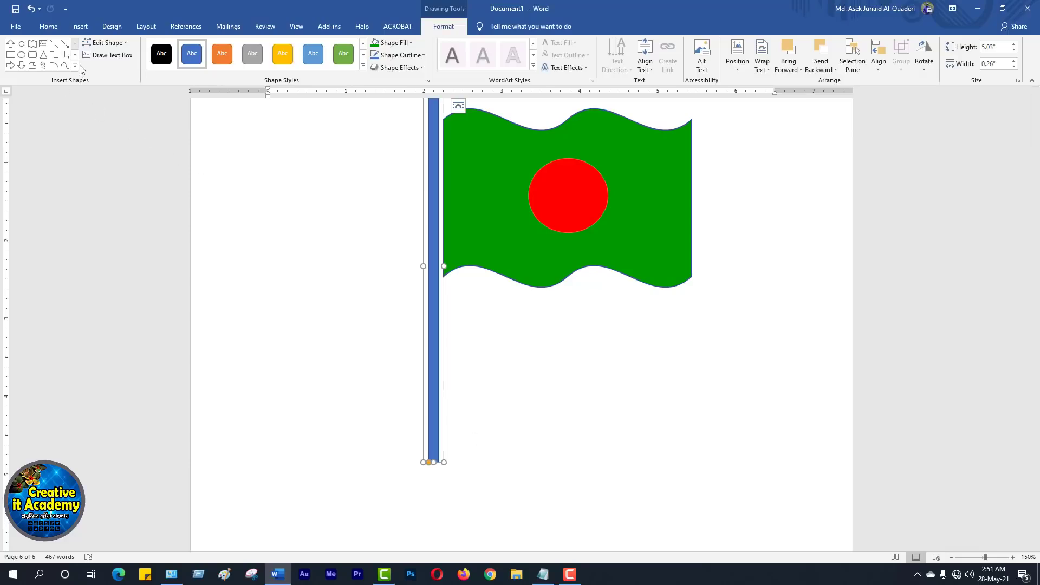
pyautogui.click(81, 27)
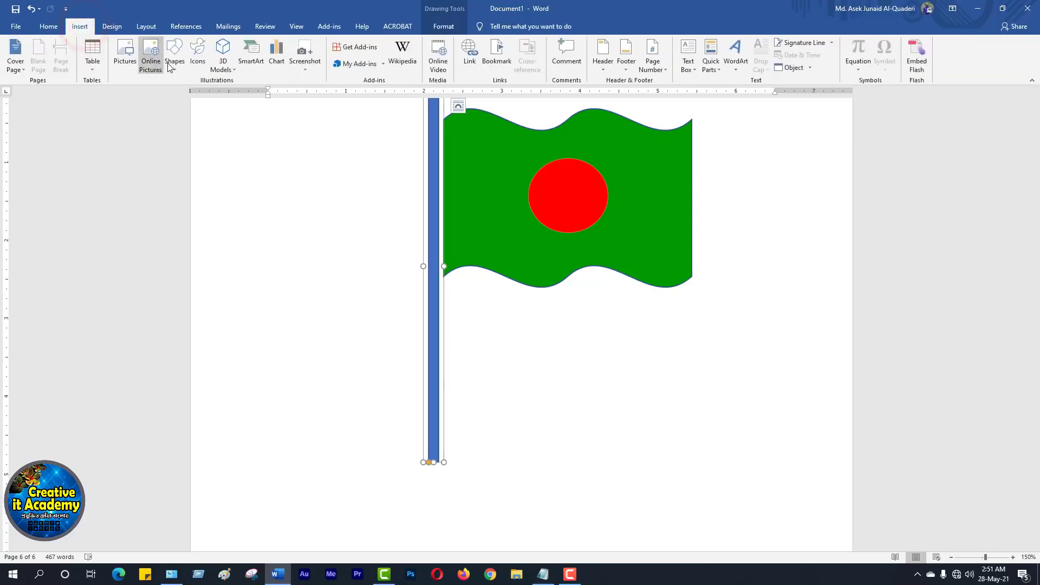
pyautogui.click(175, 64)
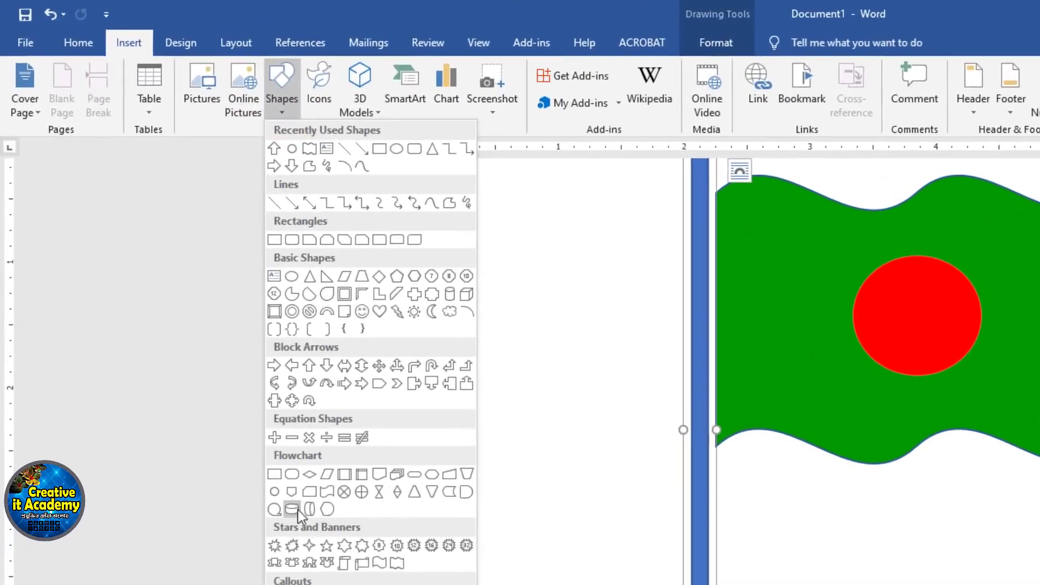
pyautogui.click(292, 510)
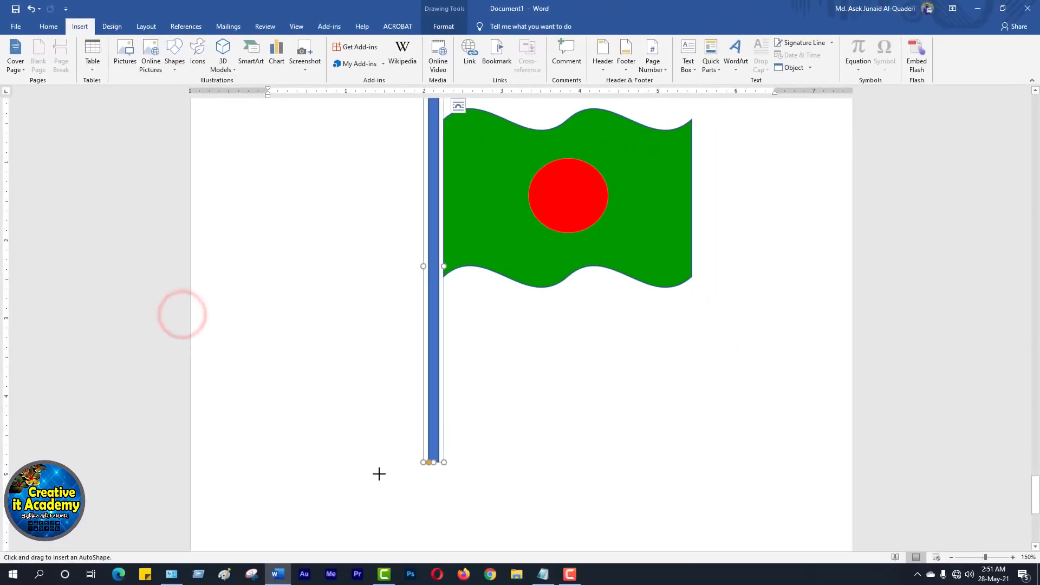
pyautogui.moveTo(372, 451); pyautogui.dragTo(491, 499)
pyautogui.scroll(3, 569, 491)
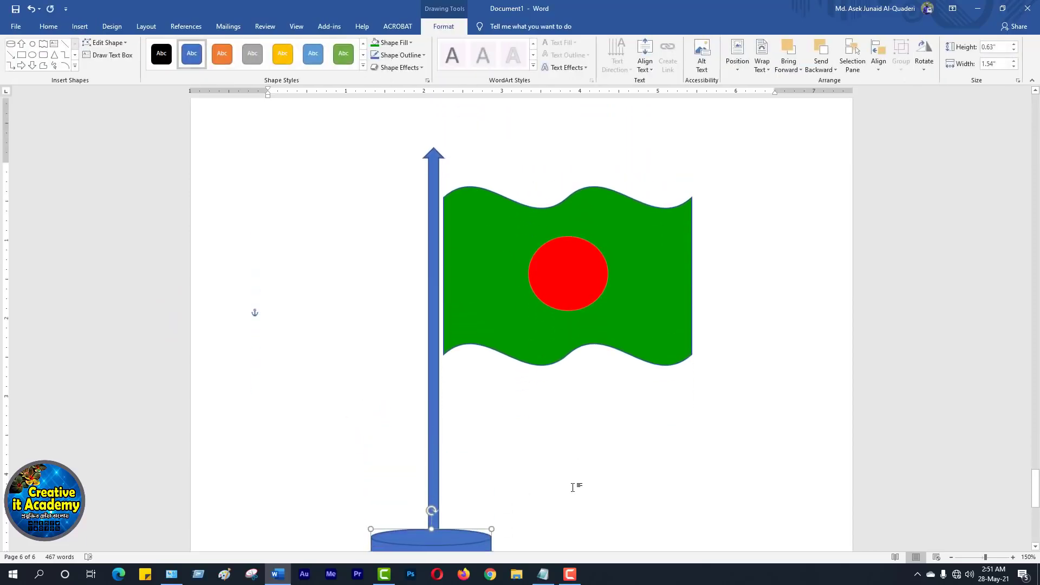
pyautogui.scroll(-2, 572, 488)
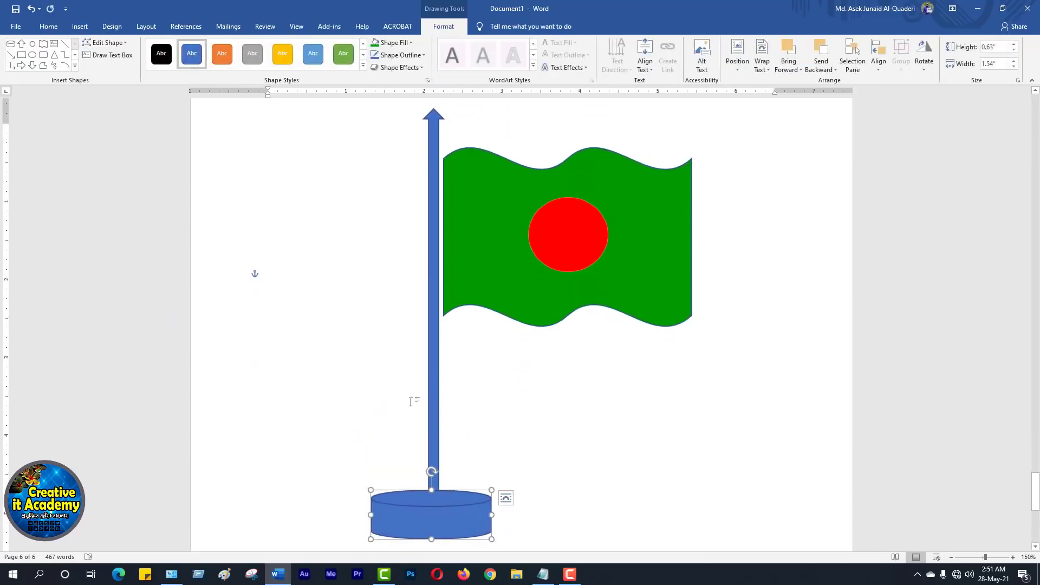
# Fill the arrow pole with the standard blue colour.
pyautogui.click(434, 376)
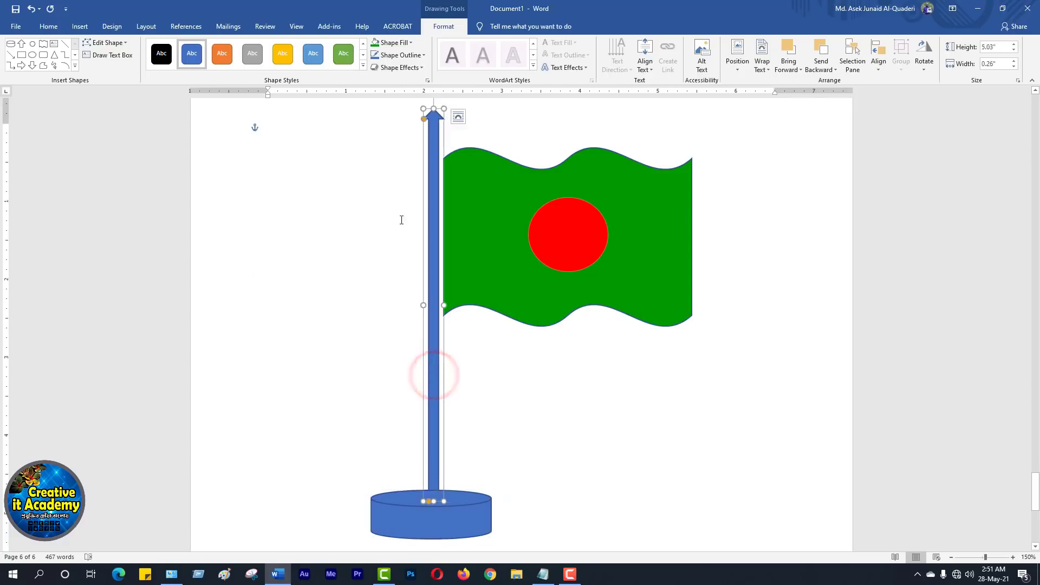
pyautogui.click(411, 43)
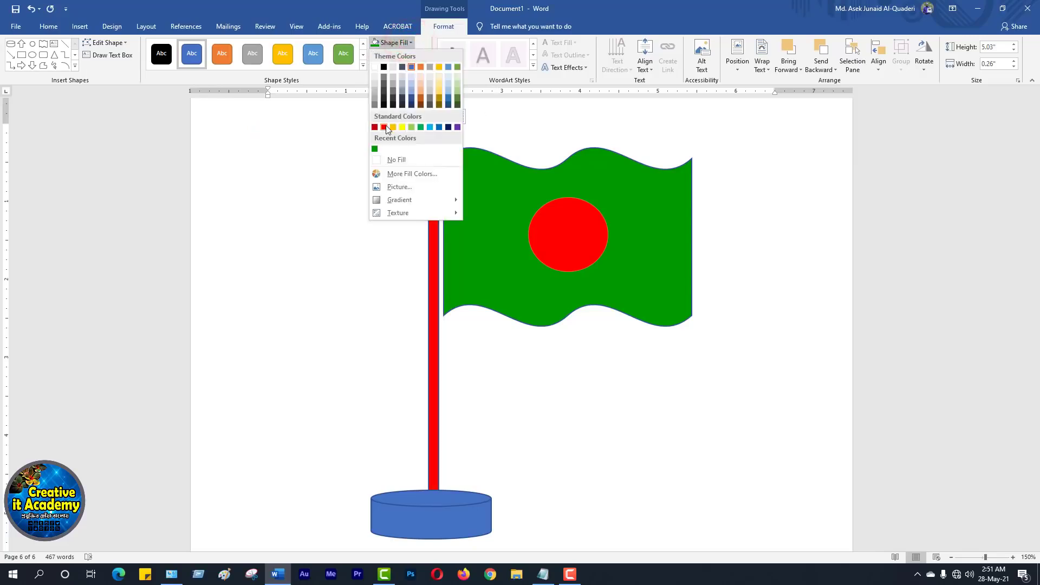
pyautogui.click(439, 127)
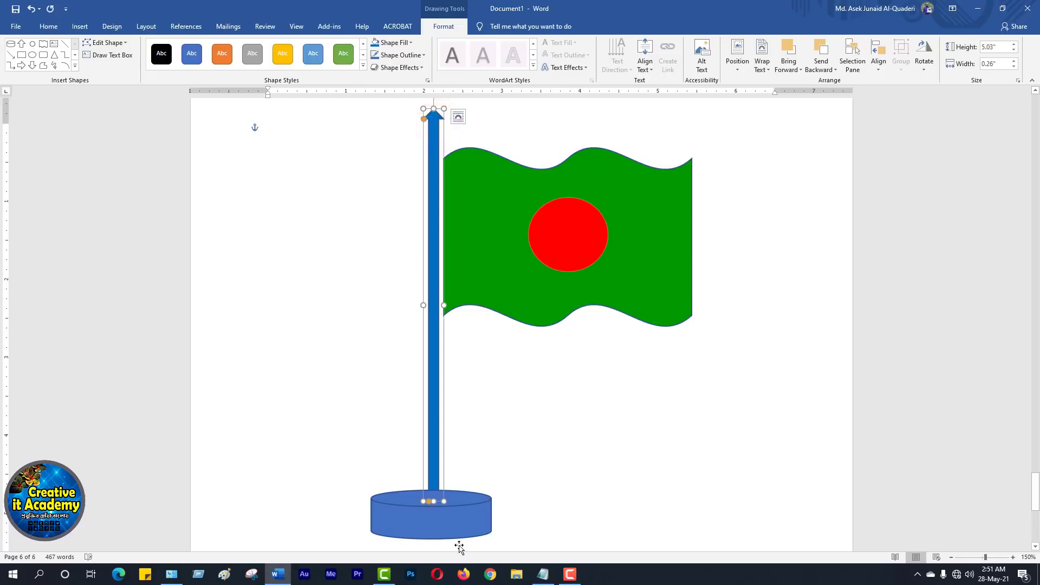
# Bring up the standard palette of additional fill colours for the cylinder base.
pyautogui.click(459, 523)
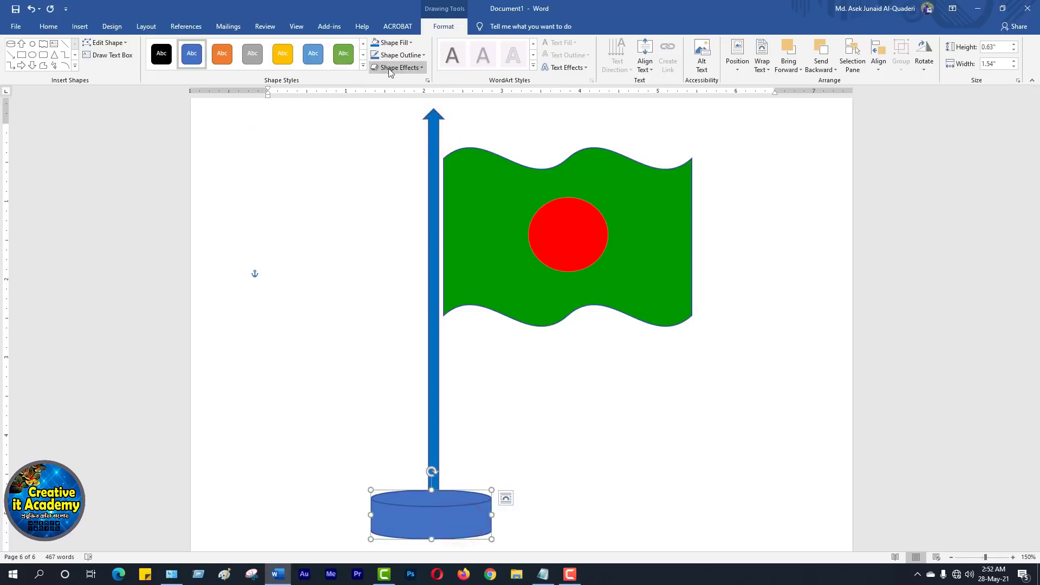
pyautogui.click(392, 43)
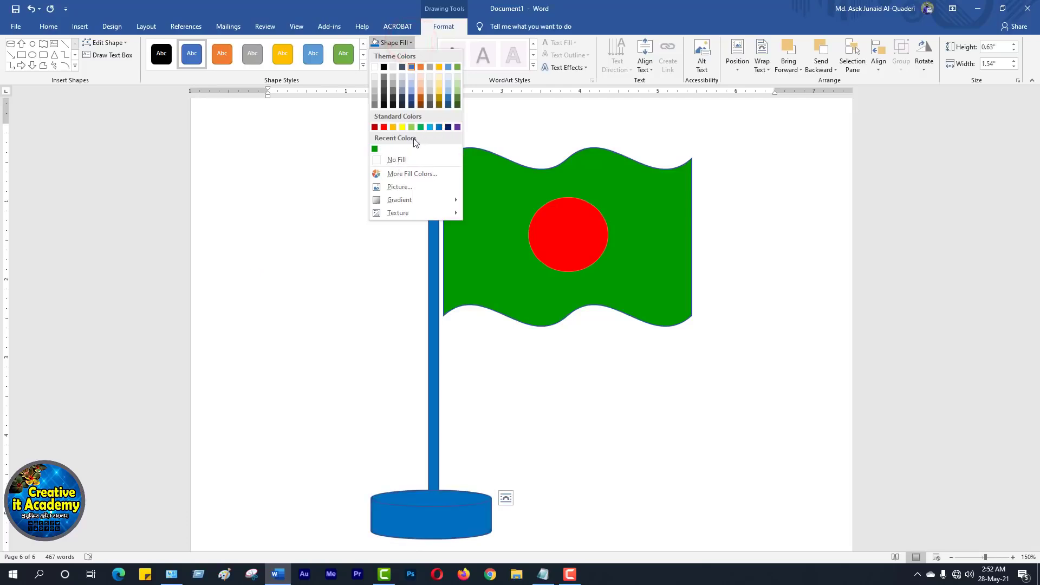
pyautogui.click(402, 173)
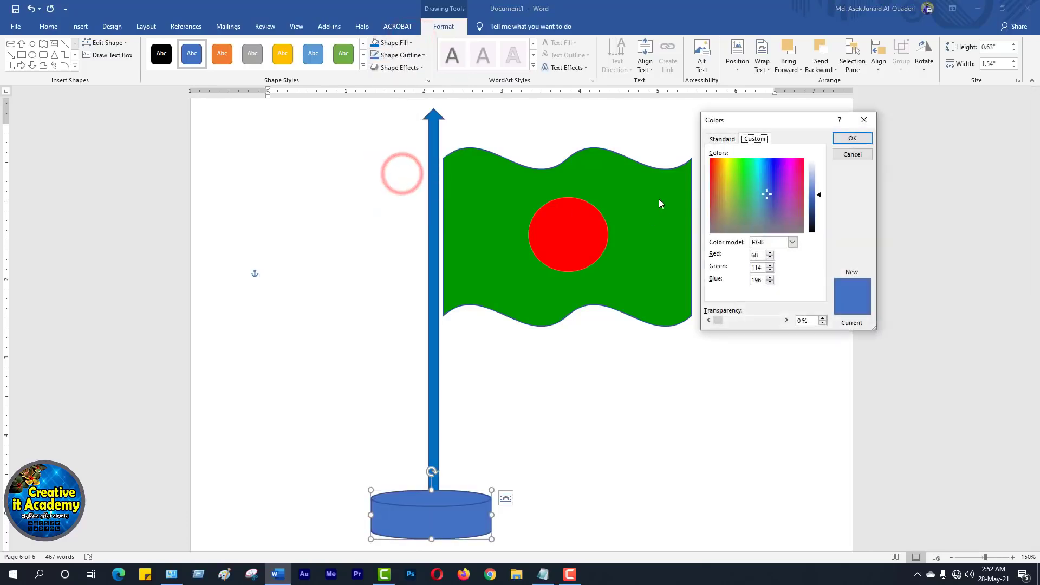
pyautogui.click(722, 140)
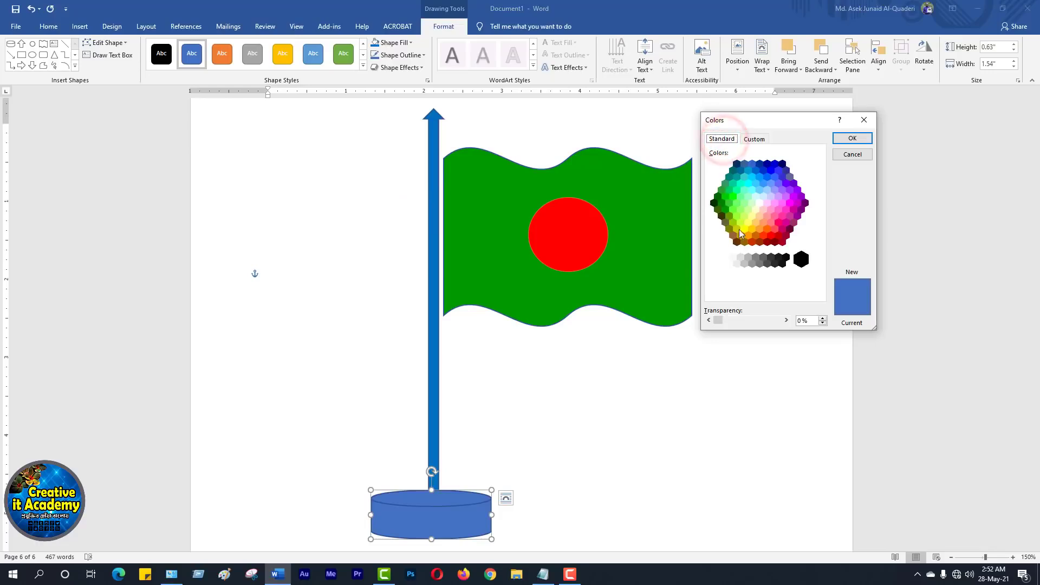
# Fill the flagpole's cylindrical base with bright pink from the standard color palette and deselect it.
pyautogui.click(779, 228)
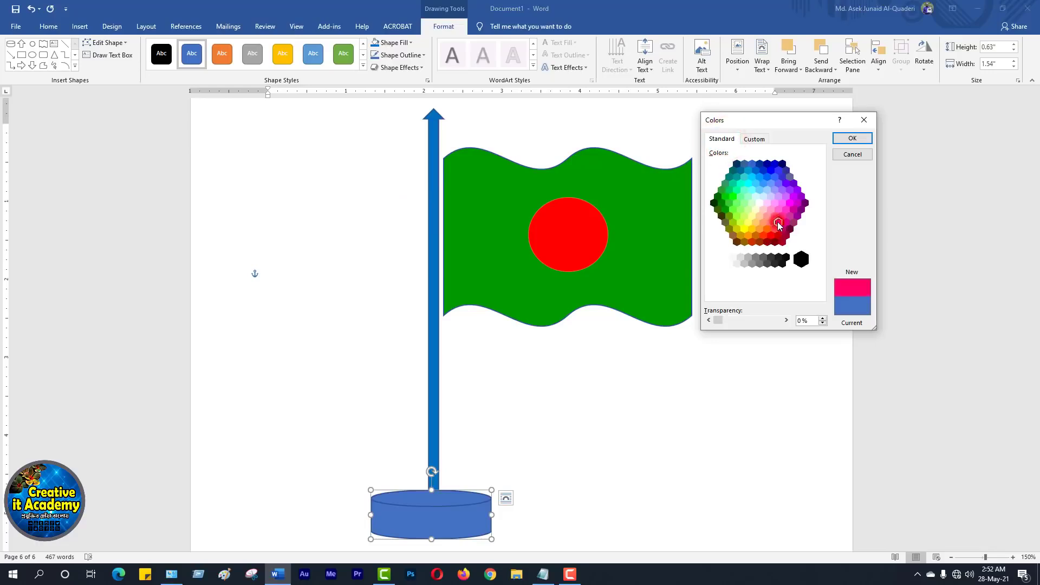
pyautogui.click(853, 139)
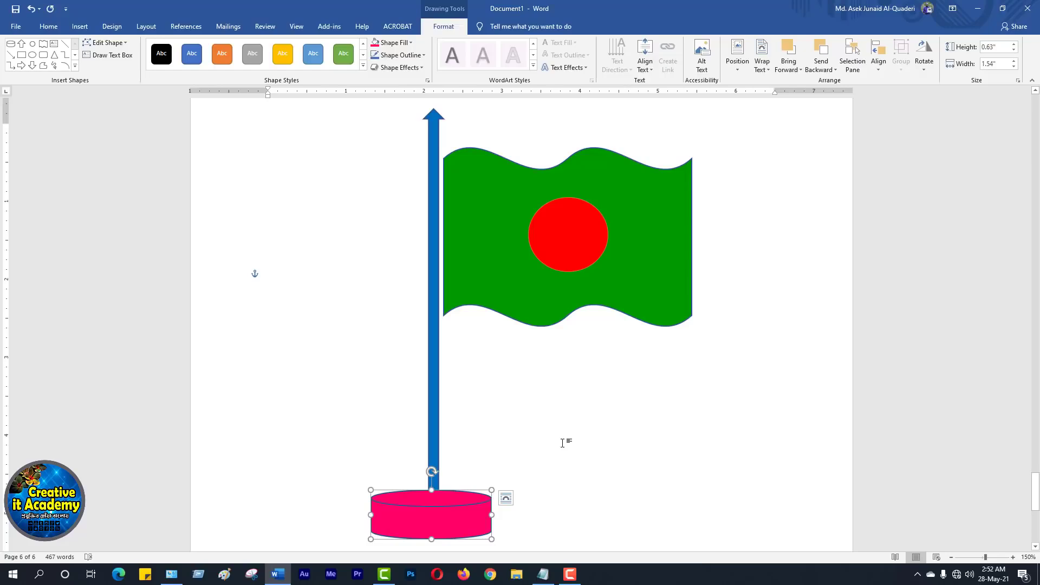
pyautogui.scroll(-7, 563, 440)
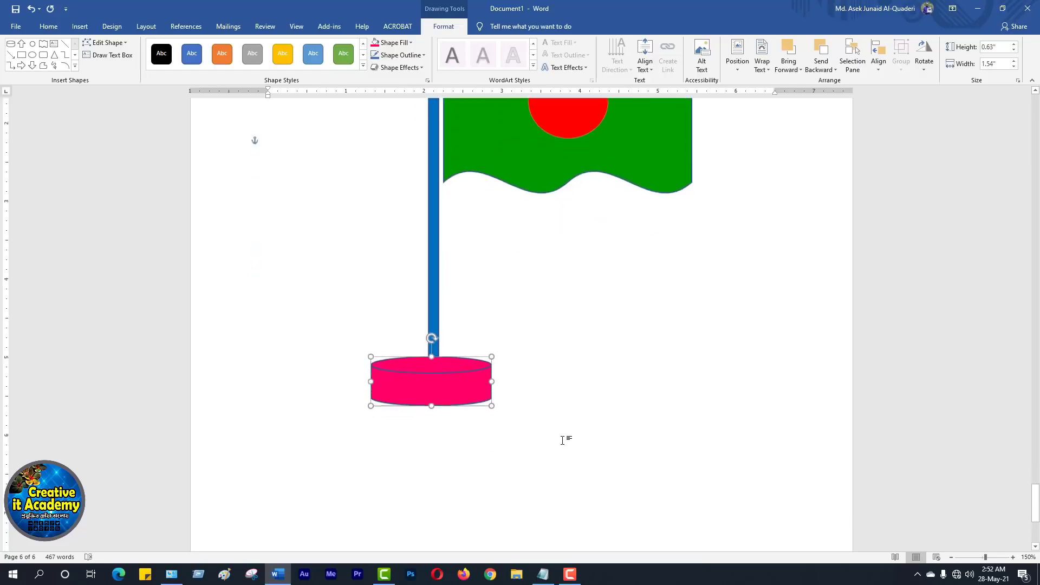
pyautogui.scroll(2, 542, 434)
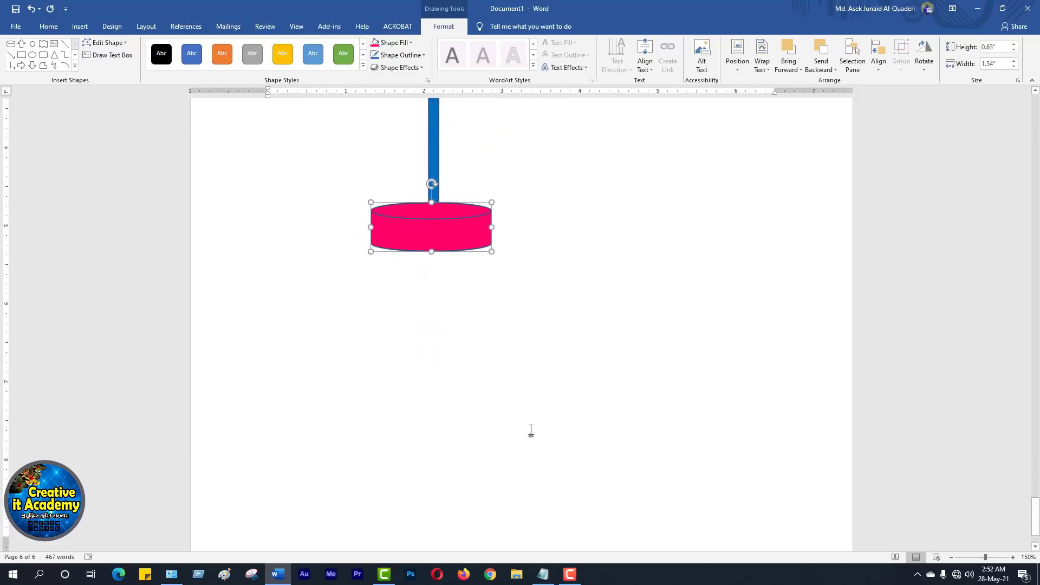
pyautogui.click(390, 351)
# Draw a Moon shape about 2.15" high and 1.26" wide in the blank area below the flagpole base.
pyautogui.scroll(2, 493, 377)
pyautogui.scroll(-3, 490, 459)
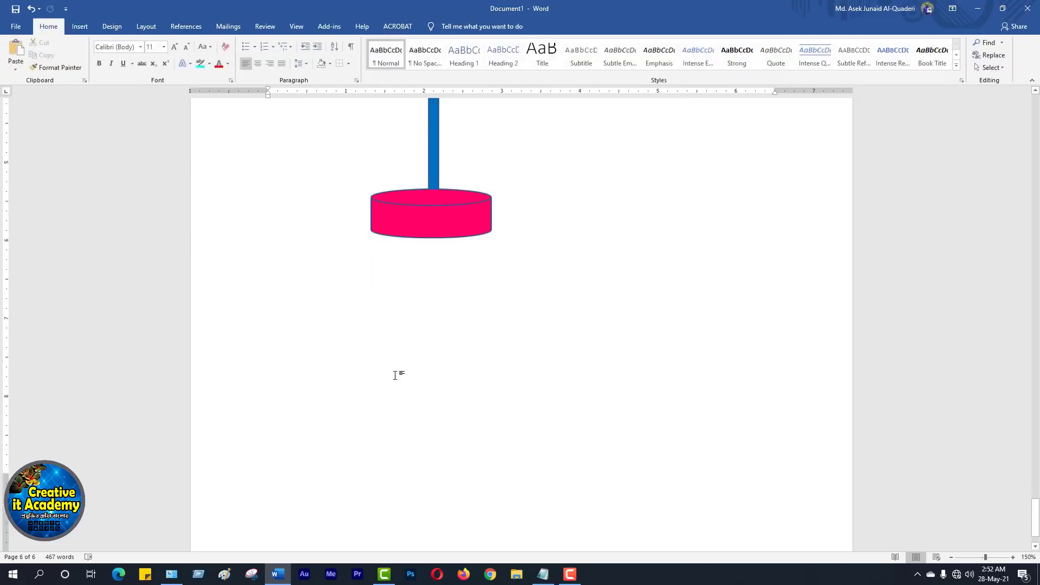
pyautogui.click(325, 332)
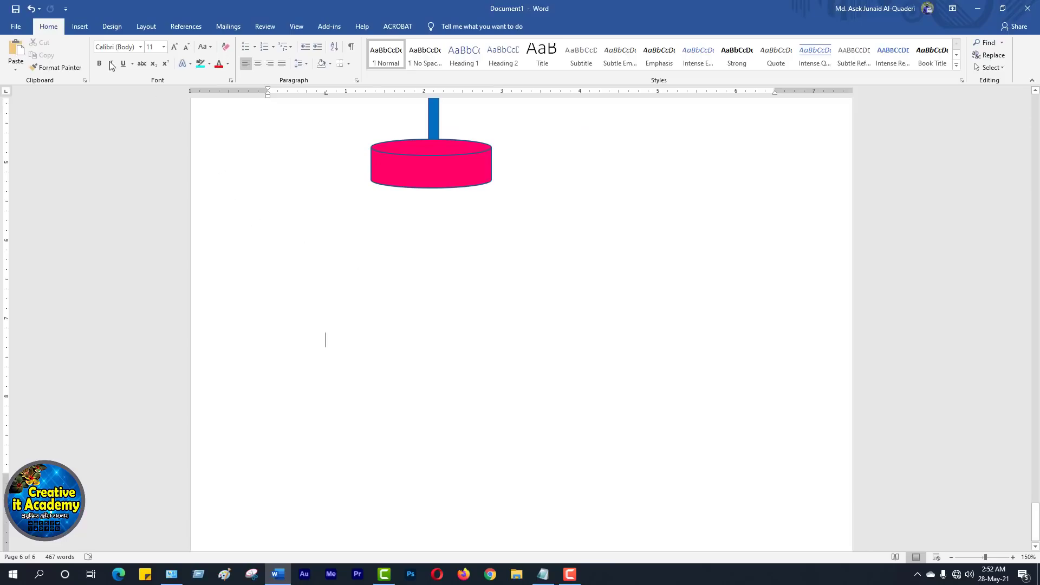
pyautogui.click(80, 26)
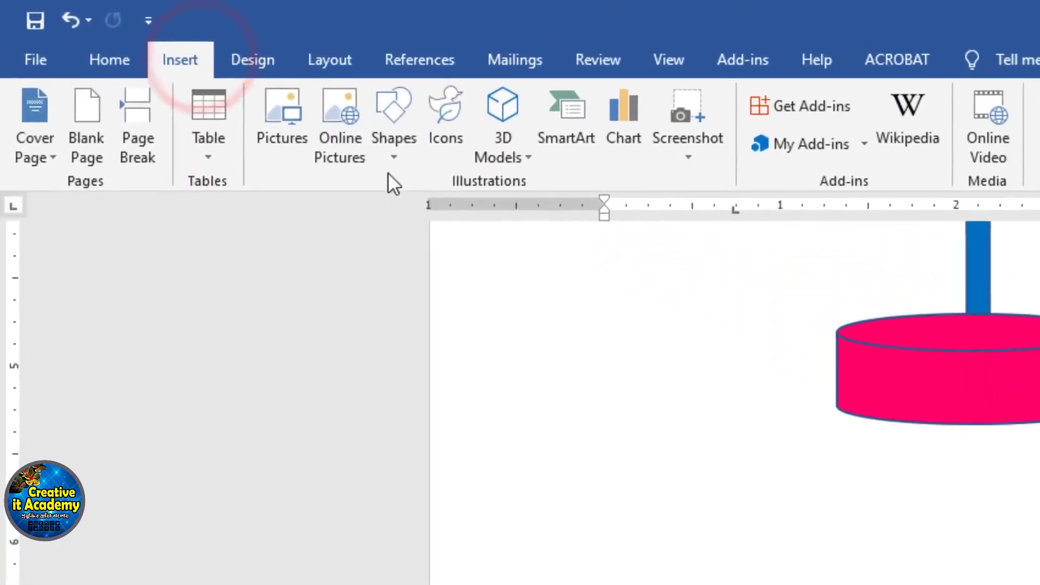
pyautogui.click(399, 157)
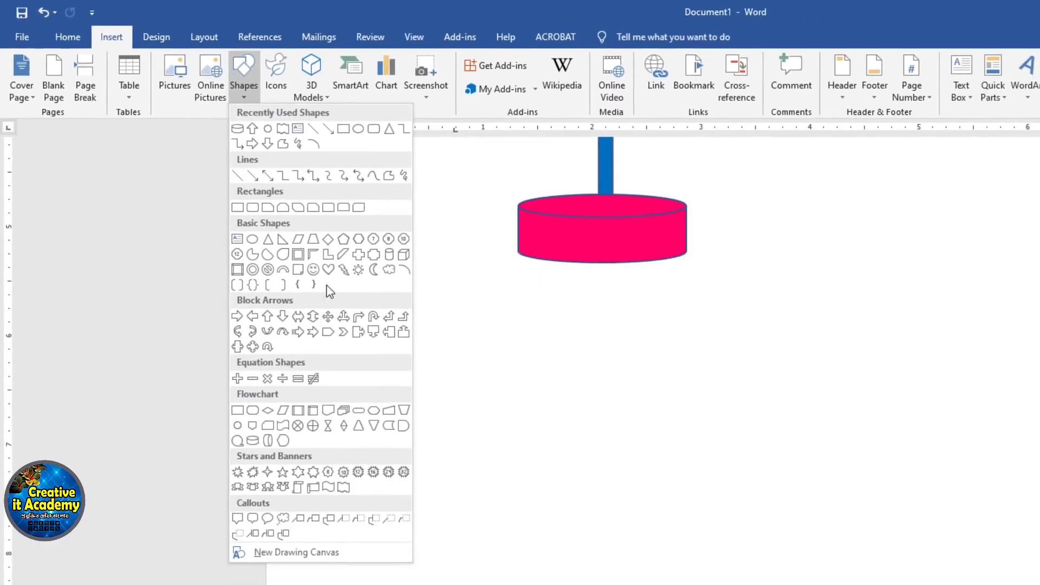
pyautogui.click(374, 270)
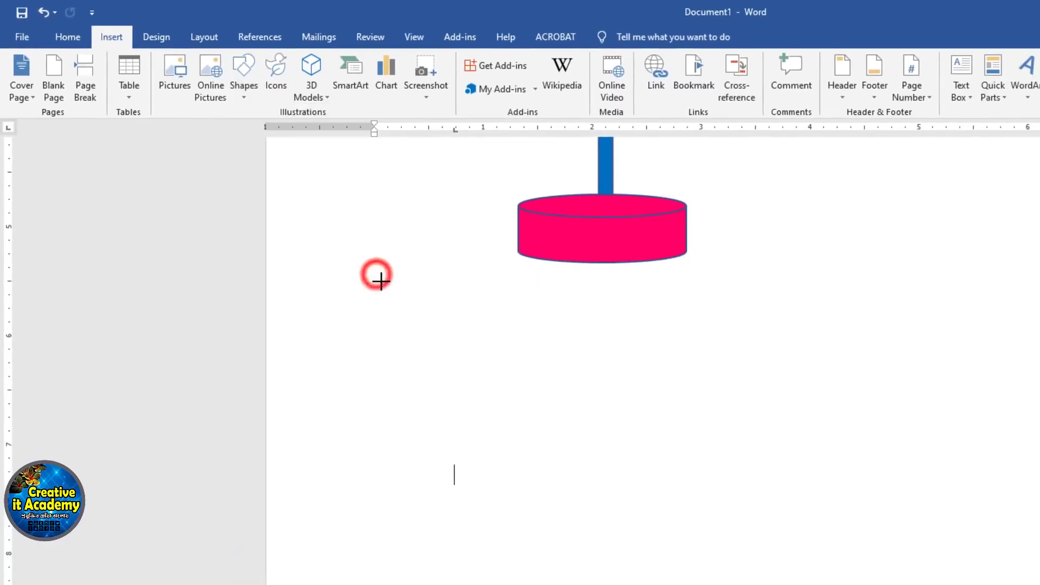
pyautogui.moveTo(502, 390); pyautogui.dragTo(638, 583)
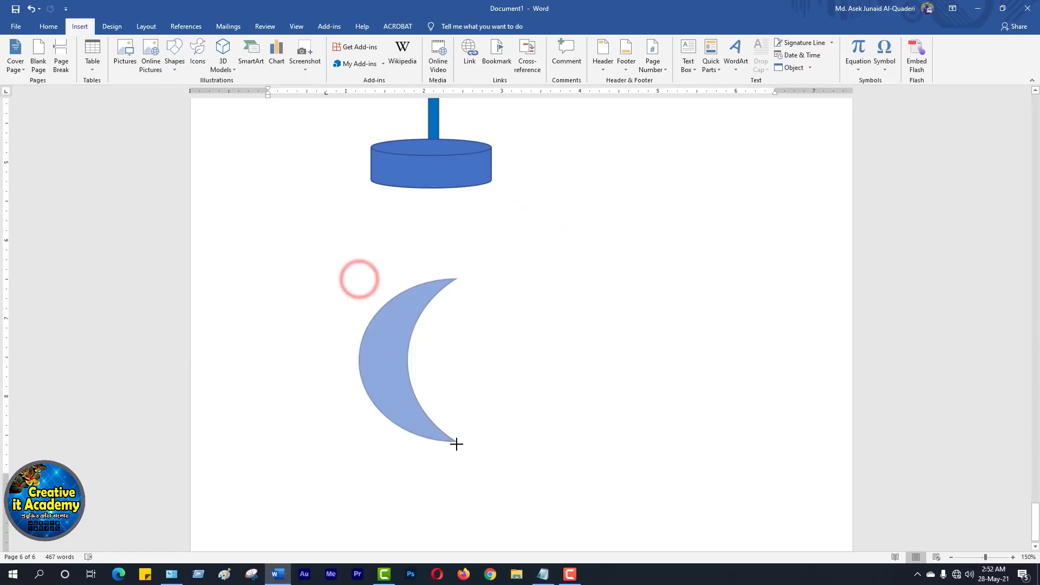
pyautogui.moveTo(457, 444); pyautogui.dragTo(458, 446)
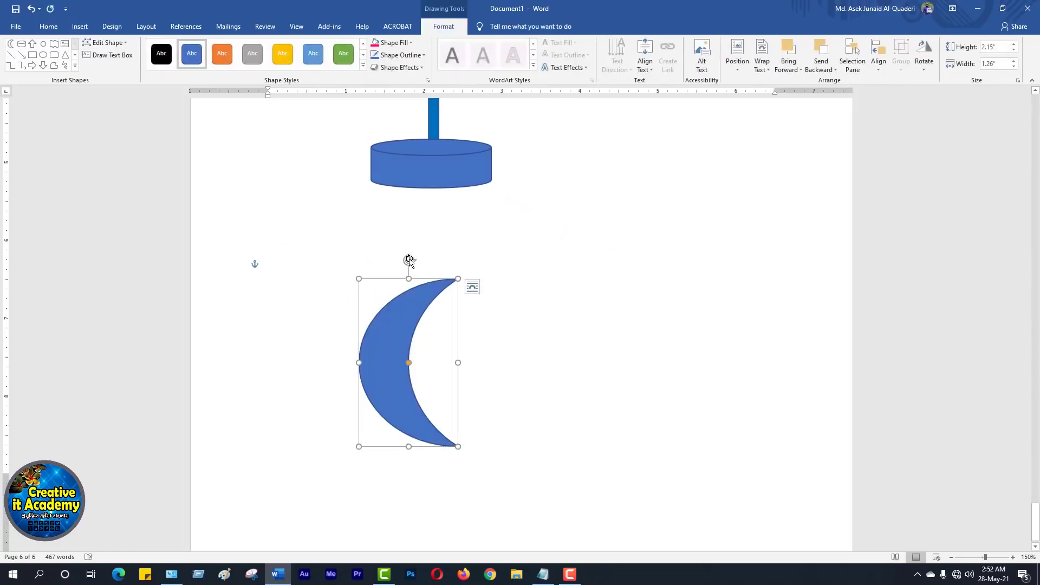
# Rotate the moon counter-clockwise so its opening faces up and right, and move it to the right of the flagpole base.
pyautogui.moveTo(409, 260); pyautogui.dragTo(331, 297)
pyautogui.moveTo(399, 380); pyautogui.dragTo(627, 296)
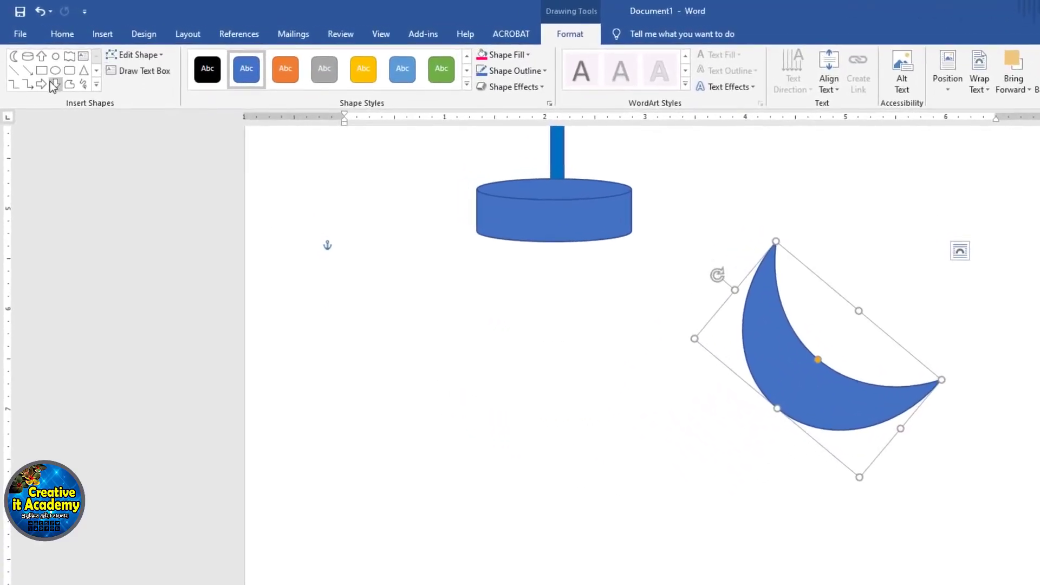
# Draw a five-pointed star and position it within the moon's opening.
pyautogui.click(97, 85)
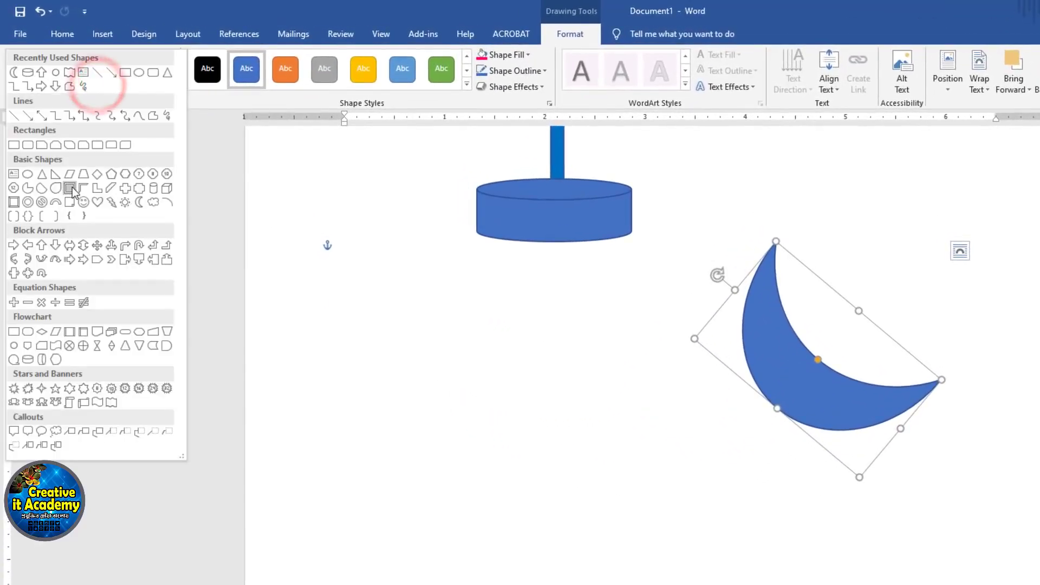
pyautogui.click(56, 401)
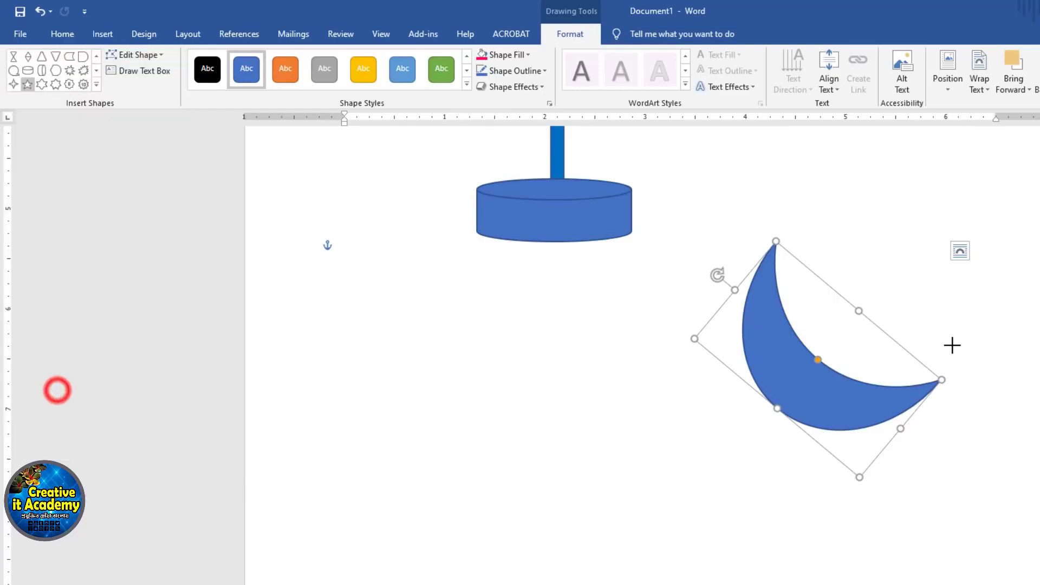
pyautogui.moveTo(823, 245); pyautogui.dragTo(959, 364)
pyautogui.moveTo(908, 328)
pyautogui.mouseDown()
pyautogui.moveTo(897, 320)
pyautogui.moveTo(899, 338)
pyautogui.mouseUp()
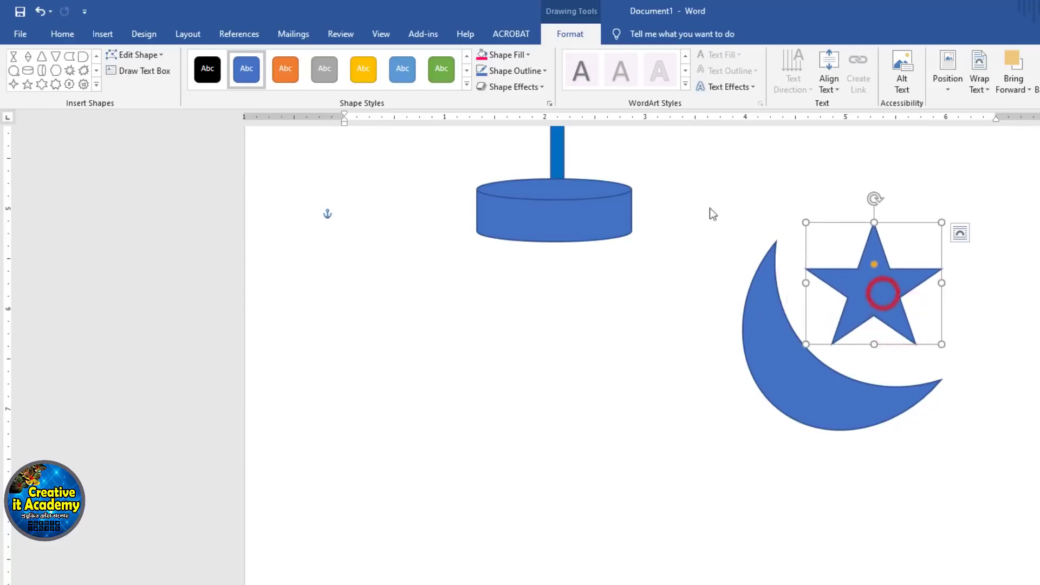
# Fill the star with standard light green and the moon with standard red.
pyautogui.click(529, 53)
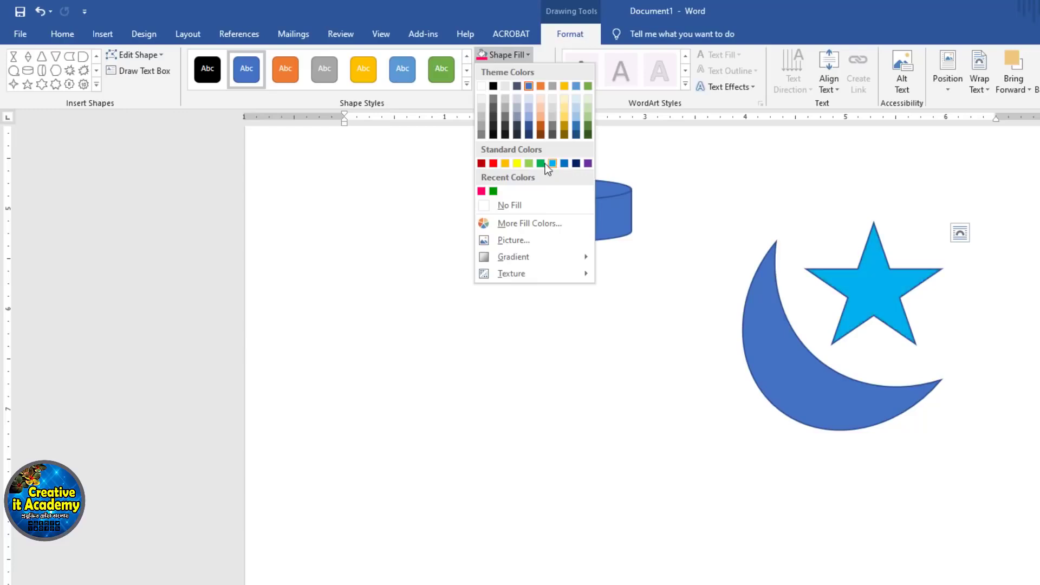
pyautogui.click(530, 163)
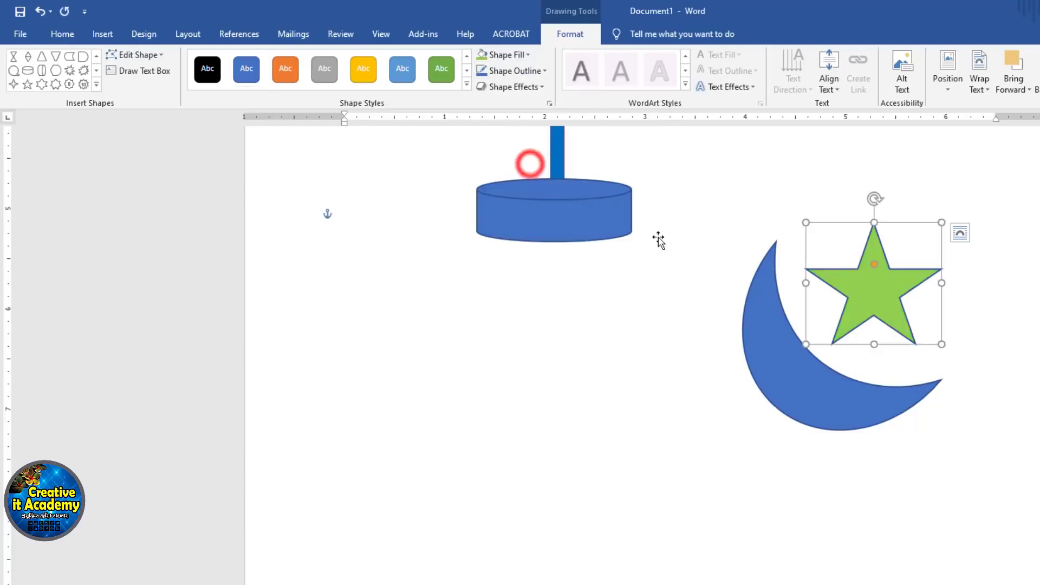
pyautogui.click(783, 367)
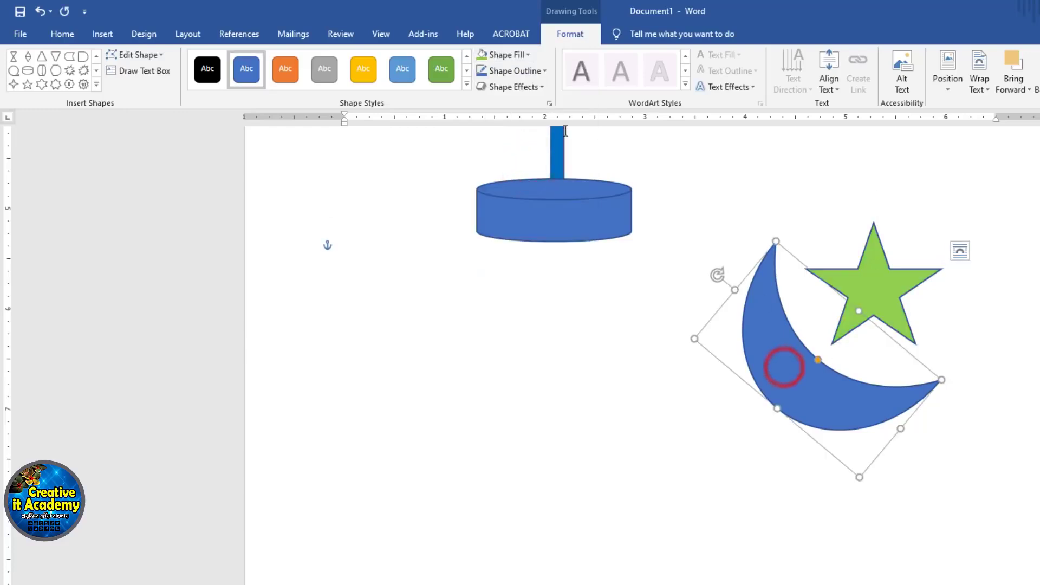
pyautogui.click(527, 53)
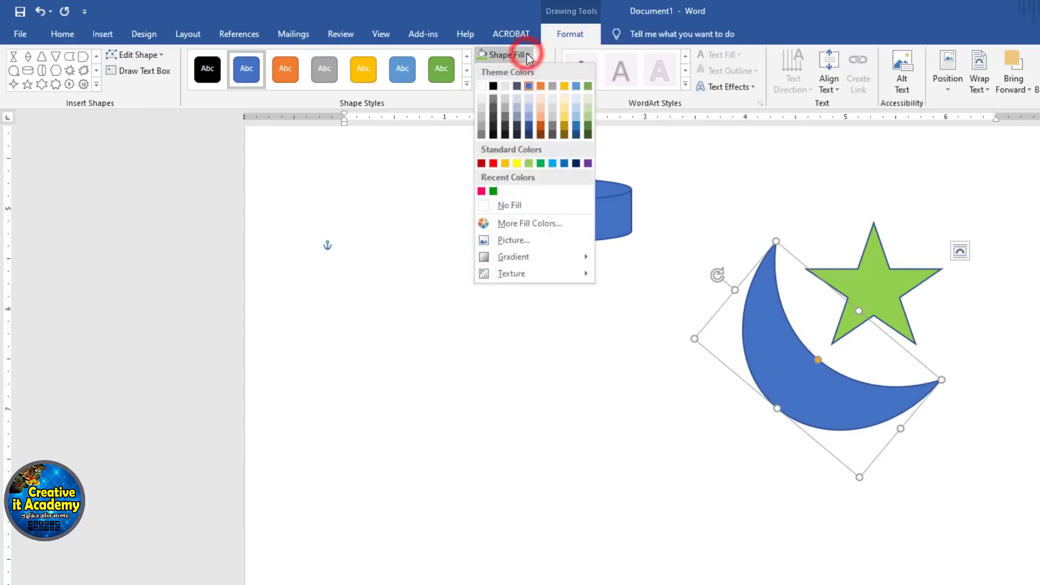
pyautogui.click(493, 163)
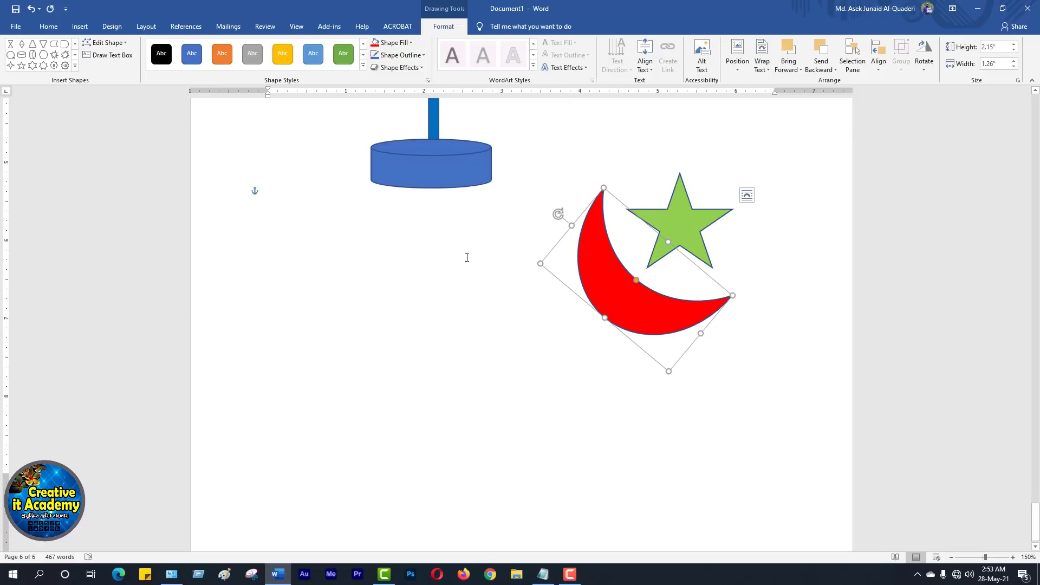
pyautogui.click(468, 250)
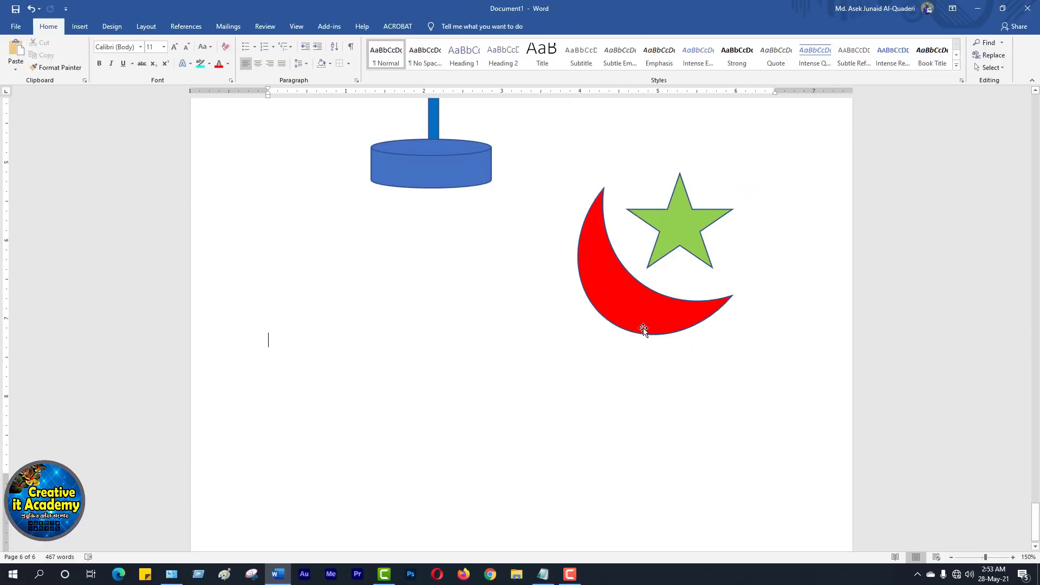
# Draw a Moon shape about 3.74" high and 1.79" wide on the blank page 7.
pyautogui.scroll(-1, 609, 372)
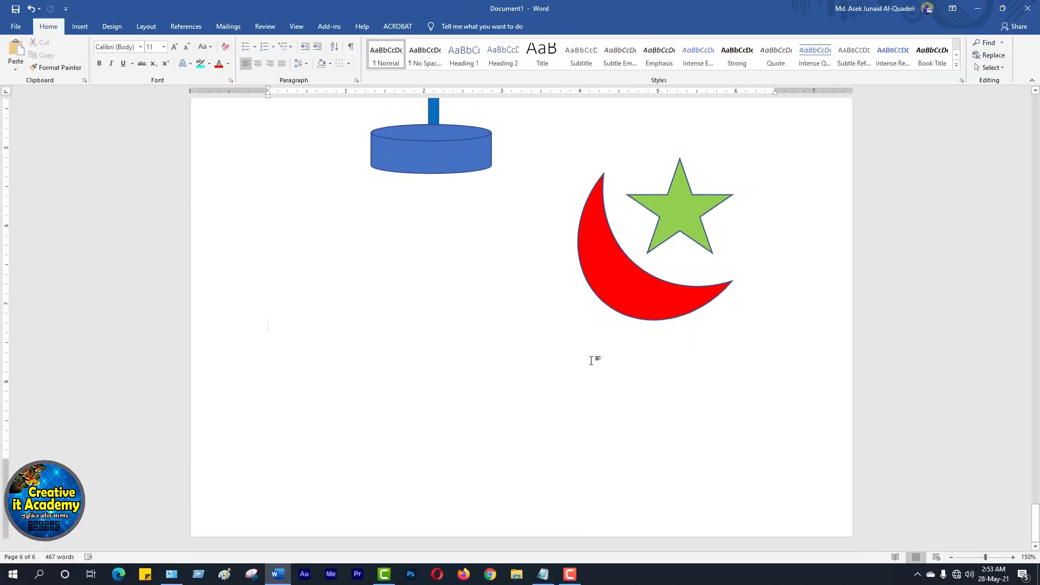
pyautogui.scroll(-5, 603, 343)
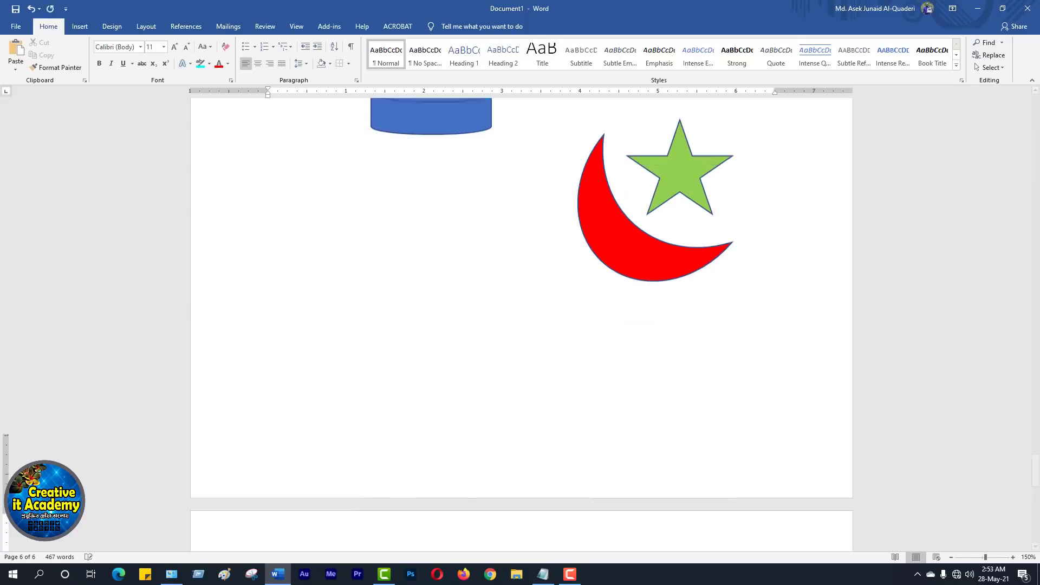
pyautogui.scroll(-3, 604, 342)
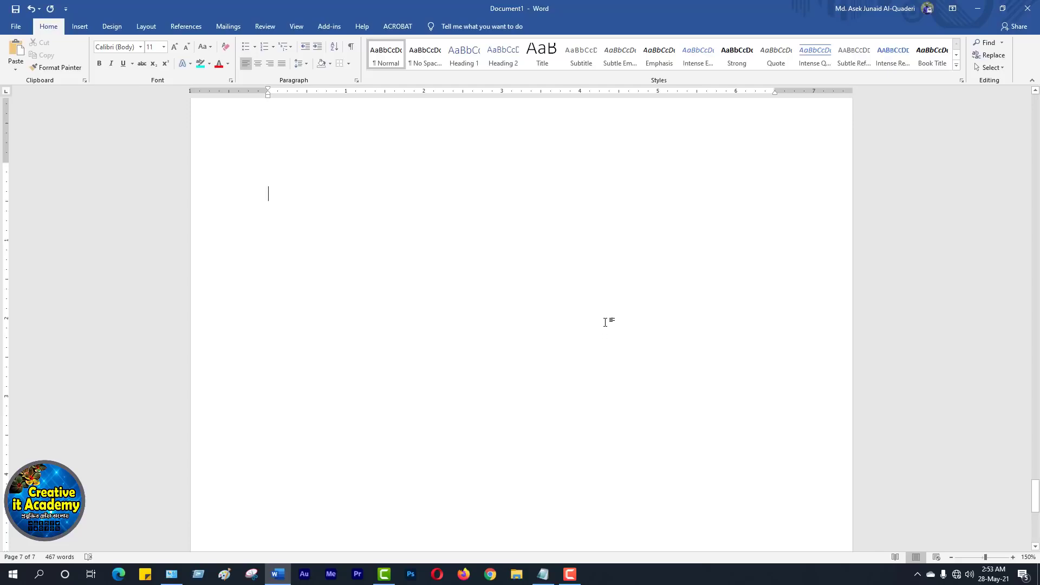
pyautogui.click(79, 28)
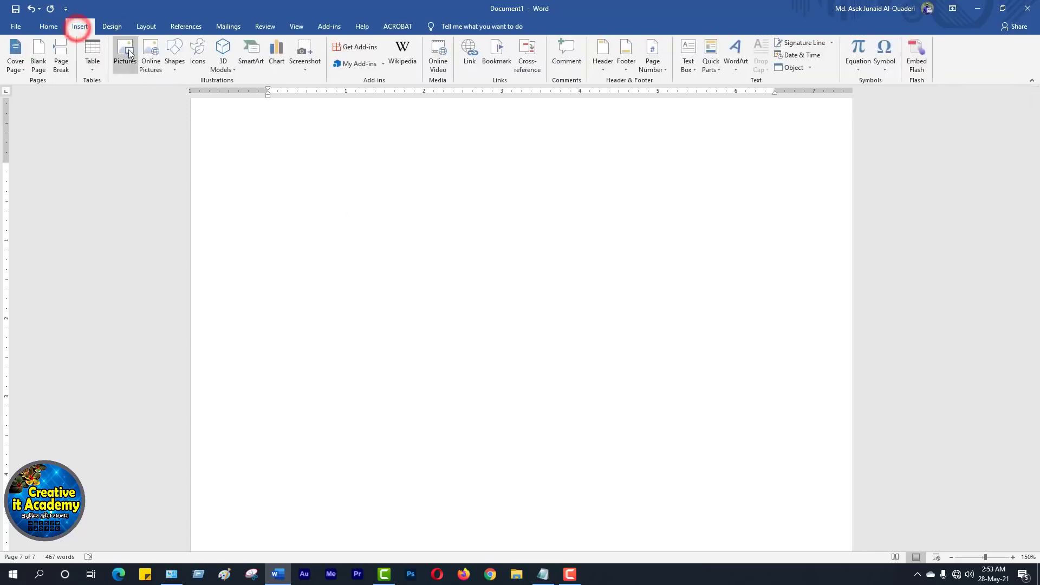
pyautogui.click(177, 70)
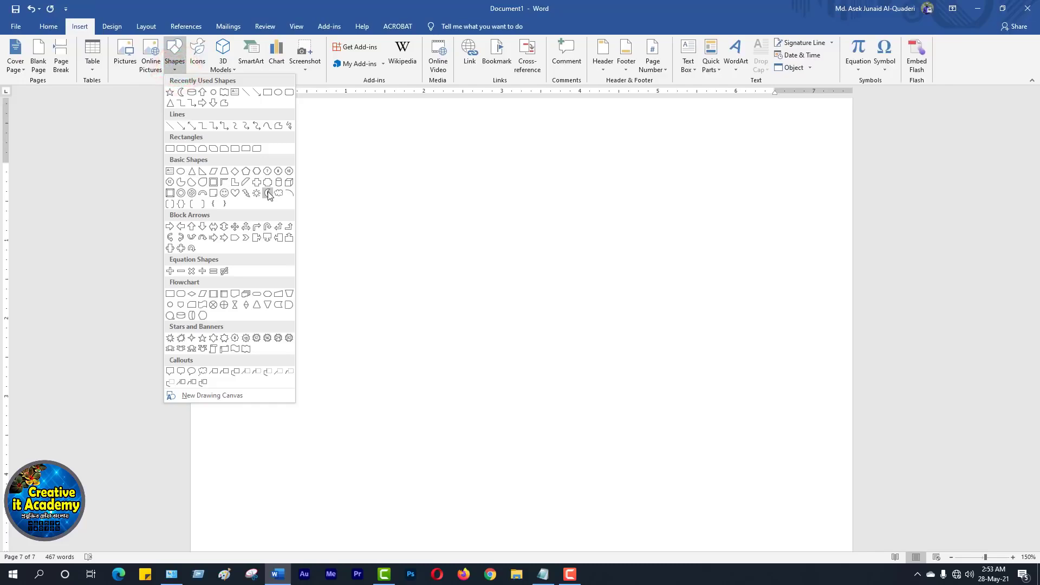
pyautogui.click(268, 194)
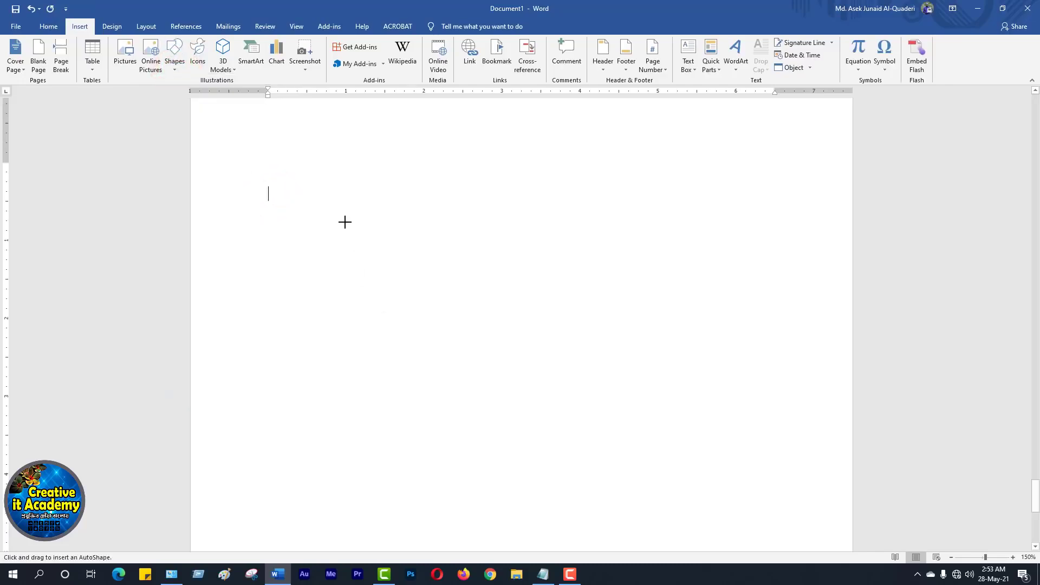
pyautogui.moveTo(344, 221)
pyautogui.mouseDown()
pyautogui.moveTo(355, 255)
pyautogui.moveTo(444, 376)
pyautogui.moveTo(546, 463)
pyautogui.moveTo(484, 513)
pyautogui.mouseUp()
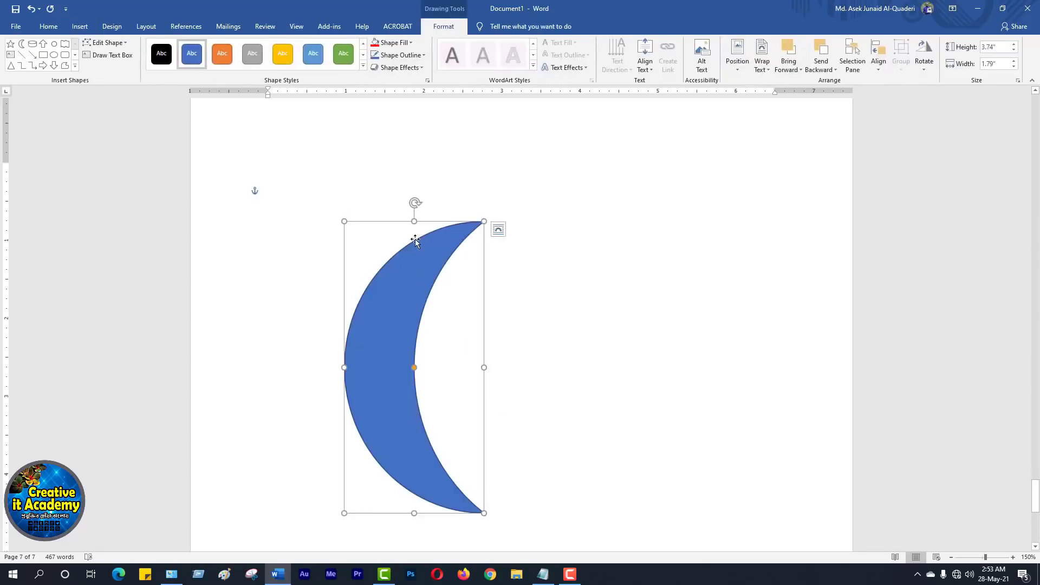
# Rotate the moon so both tips point up, and reposition and stretch it into a wide, shallow boat hull.
pyautogui.moveTo(413, 204); pyautogui.dragTo(235, 370)
pyautogui.moveTo(411, 447); pyautogui.dragTo(574, 417)
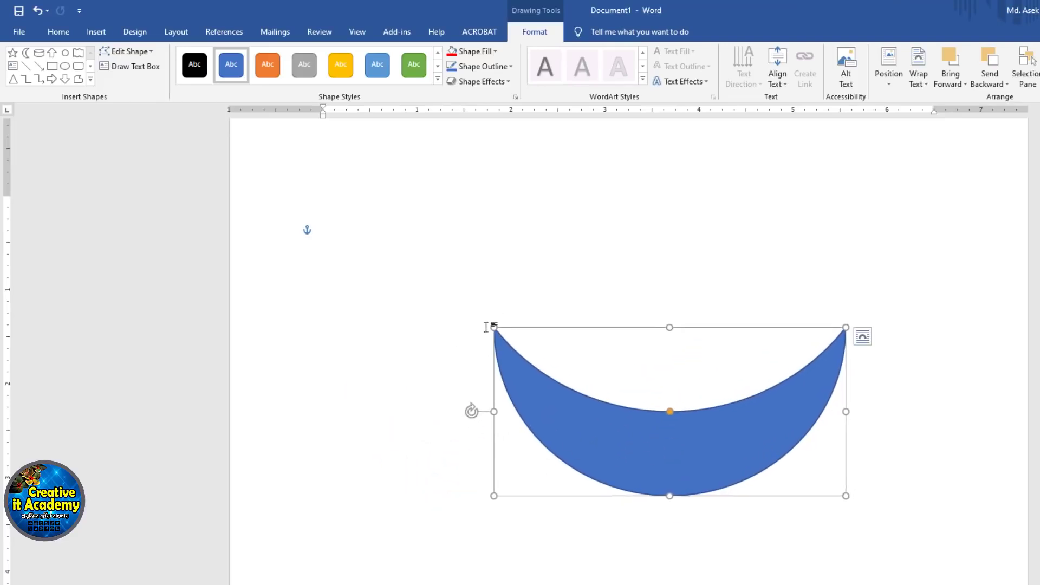
pyautogui.moveTo(494, 325); pyautogui.dragTo(380, 345)
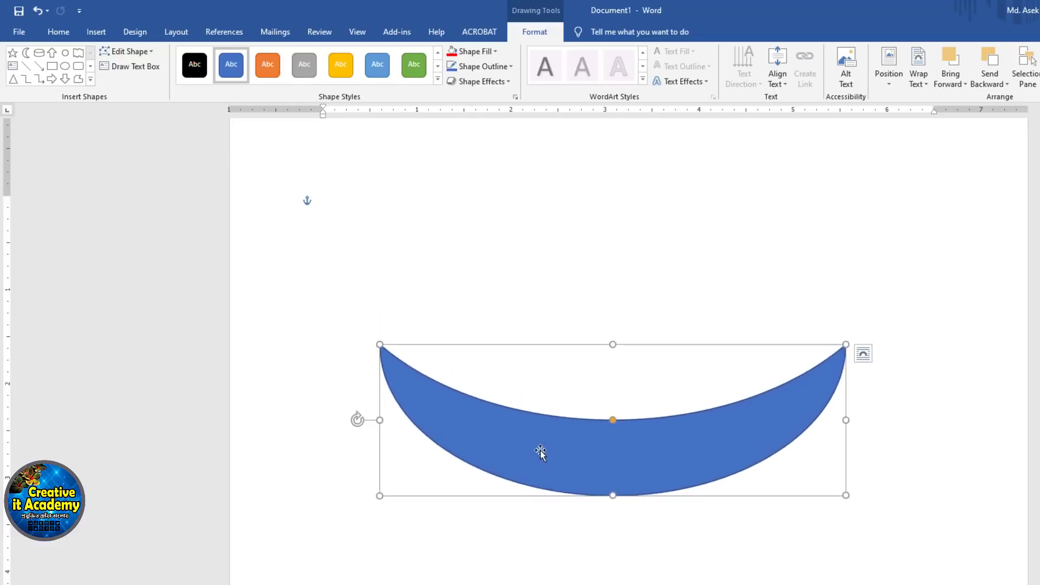
pyautogui.moveTo(540, 452); pyautogui.dragTo(545, 477)
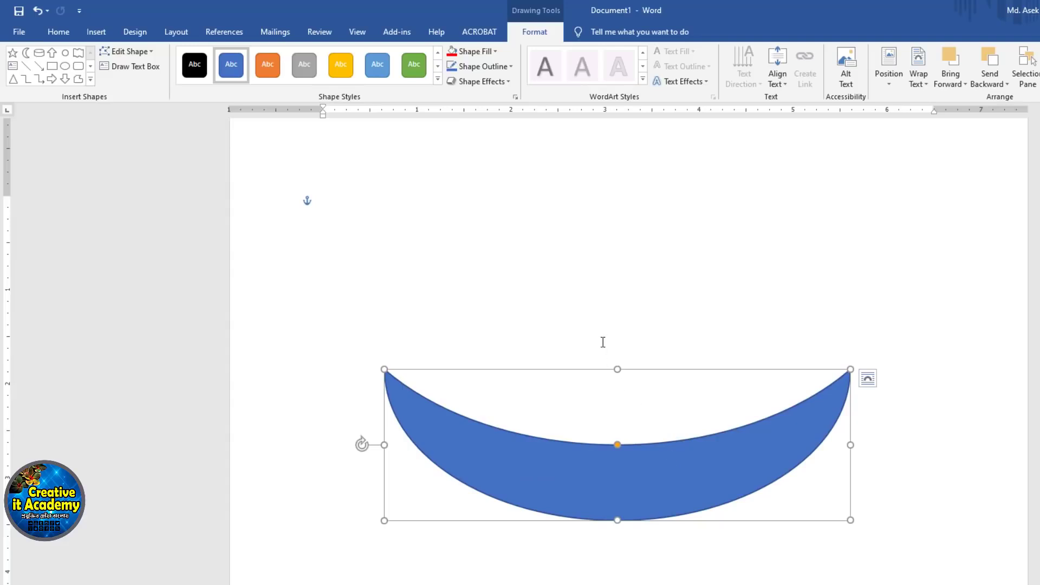
# Draw a horizontal cylinder with the flowchart Direct Access Storage shape and position it over the middle of the boat hull.
pyautogui.click(91, 79)
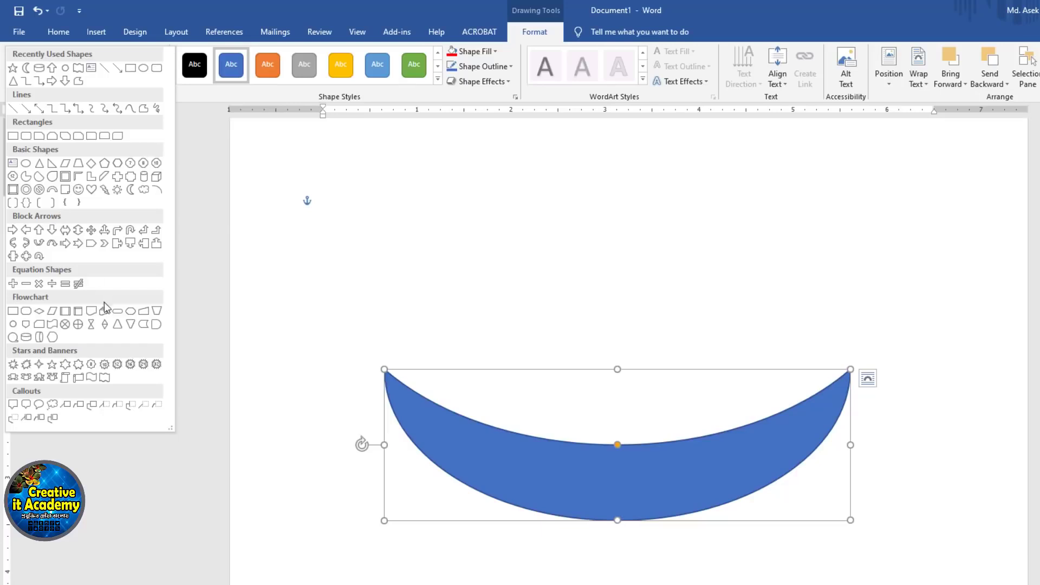
pyautogui.click(35, 338)
pyautogui.moveTo(463, 255)
pyautogui.mouseDown()
pyautogui.moveTo(494, 331)
pyautogui.moveTo(725, 389)
pyautogui.moveTo(730, 408)
pyautogui.mouseUp()
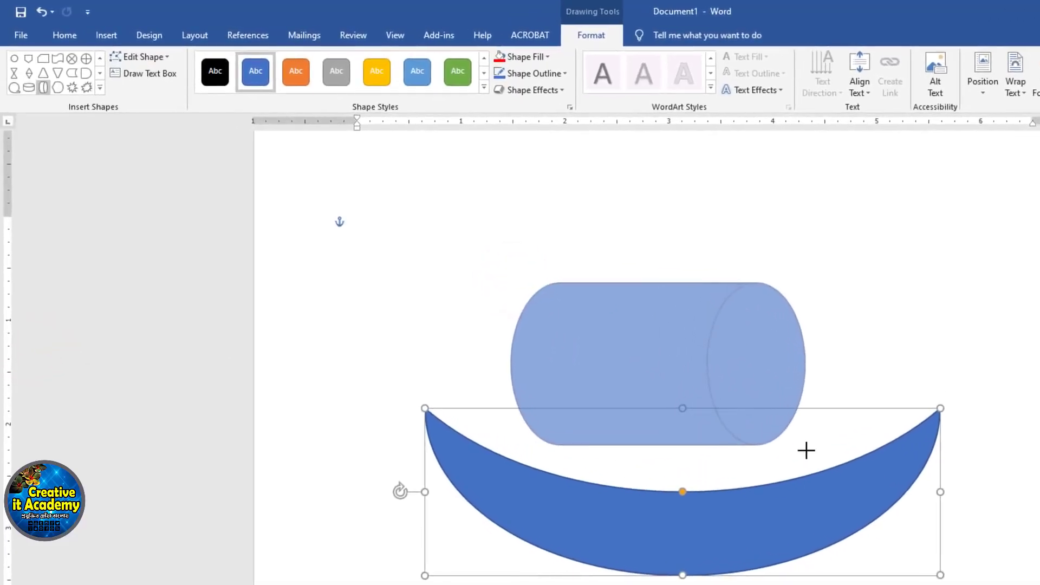
pyautogui.moveTo(806, 450)
pyautogui.mouseDown()
pyautogui.moveTo(806, 480)
pyautogui.moveTo(836, 466)
pyautogui.mouseUp()
pyautogui.moveTo(636, 373)
pyautogui.mouseDown()
pyautogui.moveTo(652, 376)
pyautogui.moveTo(655, 399)
pyautogui.moveTo(664, 388)
pyautogui.mouseUp()
pyautogui.click(891, 291)
pyautogui.click(694, 239)
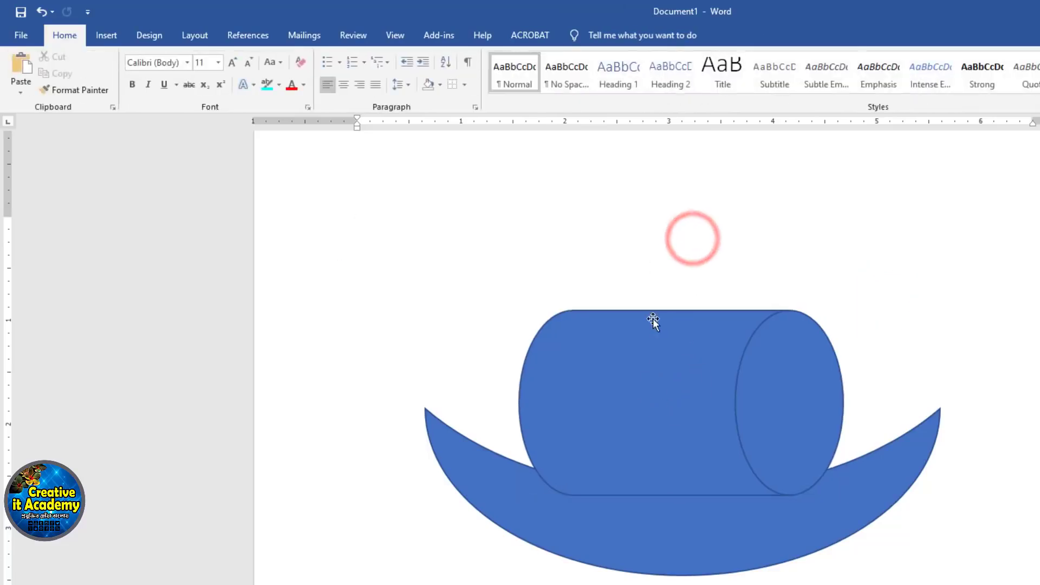
# Draw a Down Arrow block arrow about 2.64" high and 0.4" wide over the hull's right tip.
pyautogui.click(656, 339)
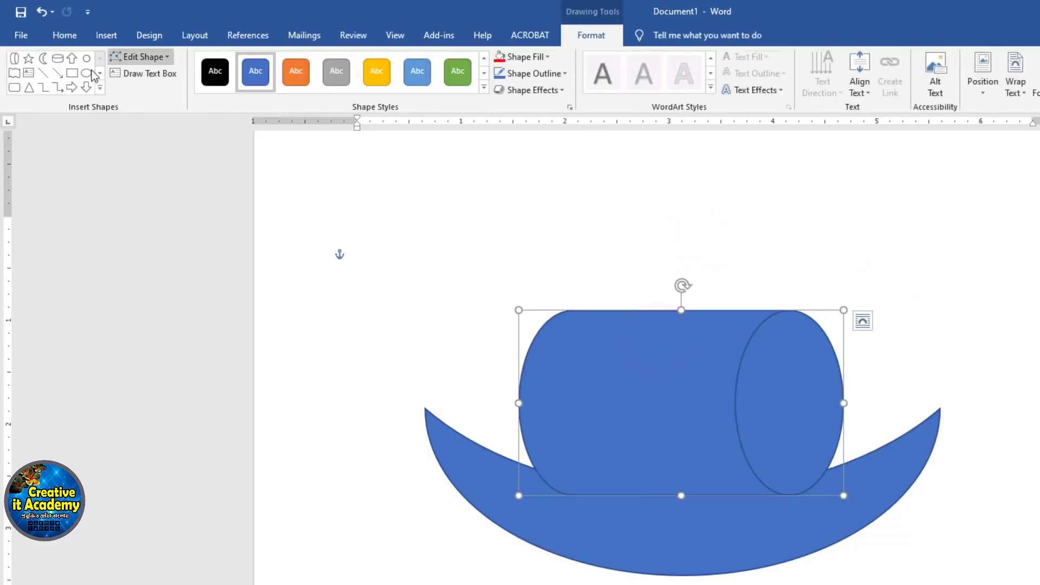
pyautogui.click(100, 89)
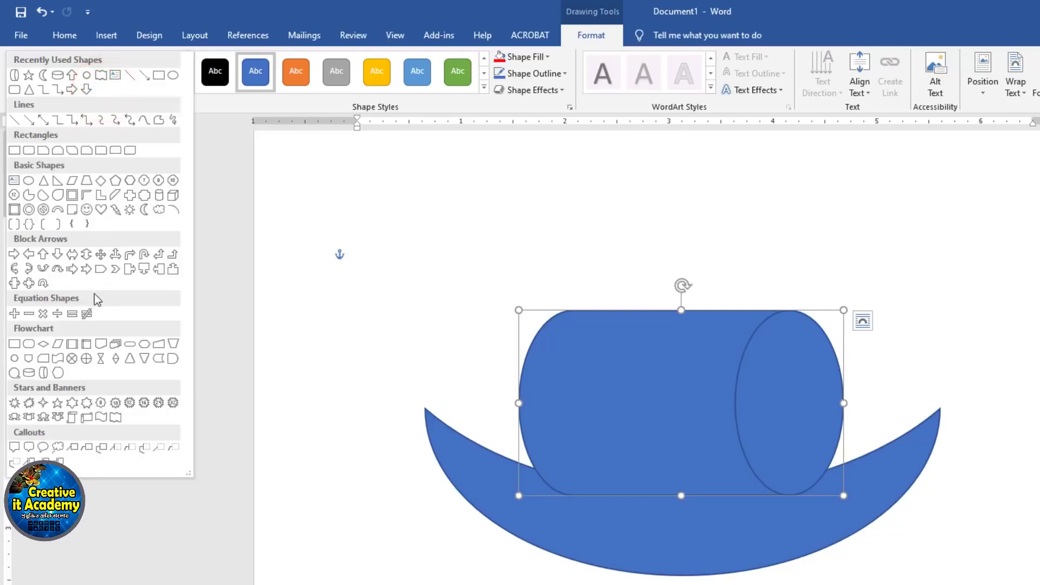
pyautogui.click(58, 267)
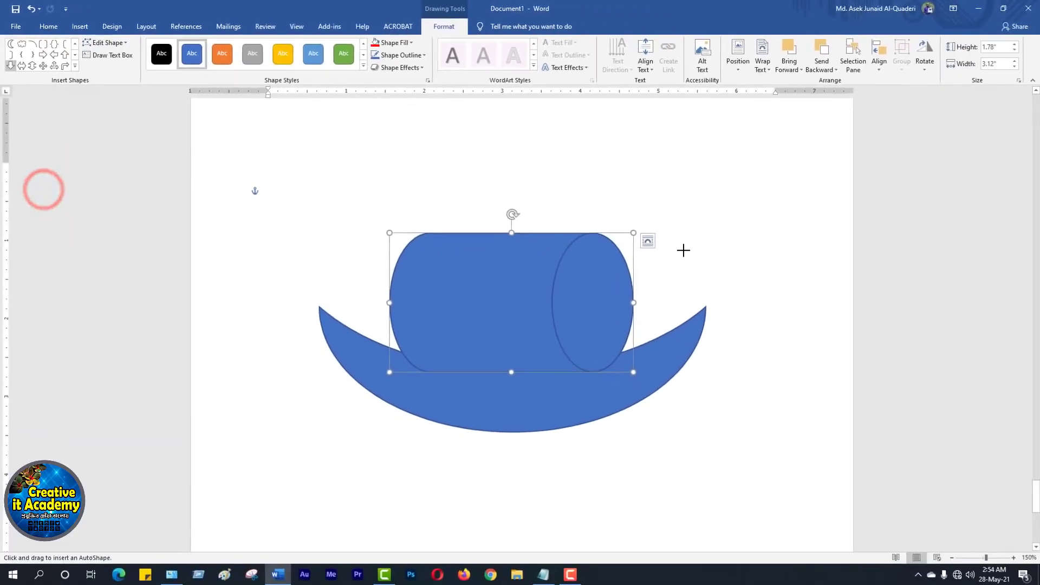
pyautogui.moveTo(675, 213); pyautogui.dragTo(703, 411)
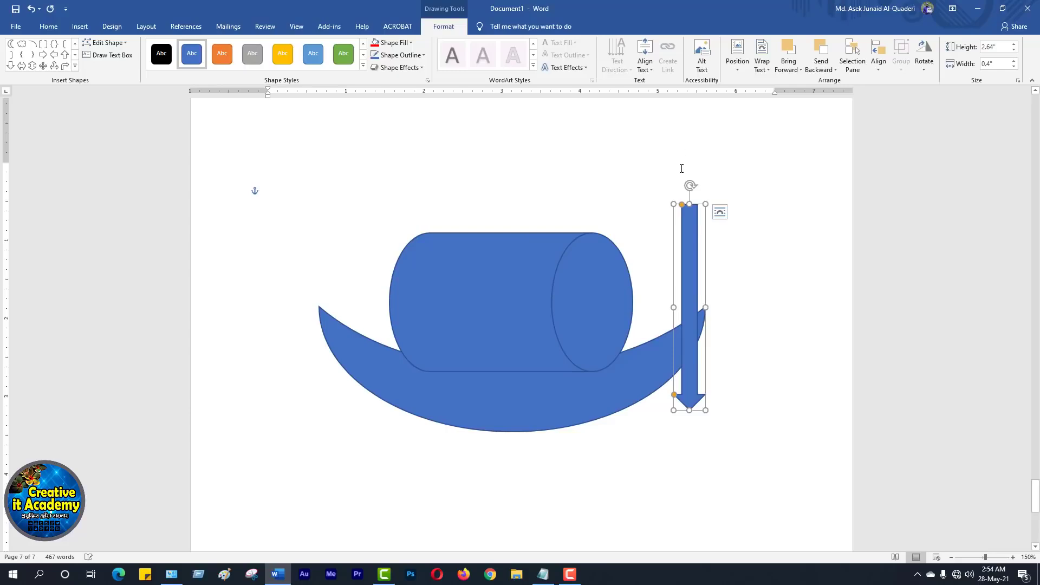
# Tilt the arrow so its head points down and to the right, narrow it to about 0.18", and lay it across the hull's right end.
pyautogui.moveTo(691, 185); pyautogui.dragTo(623, 205)
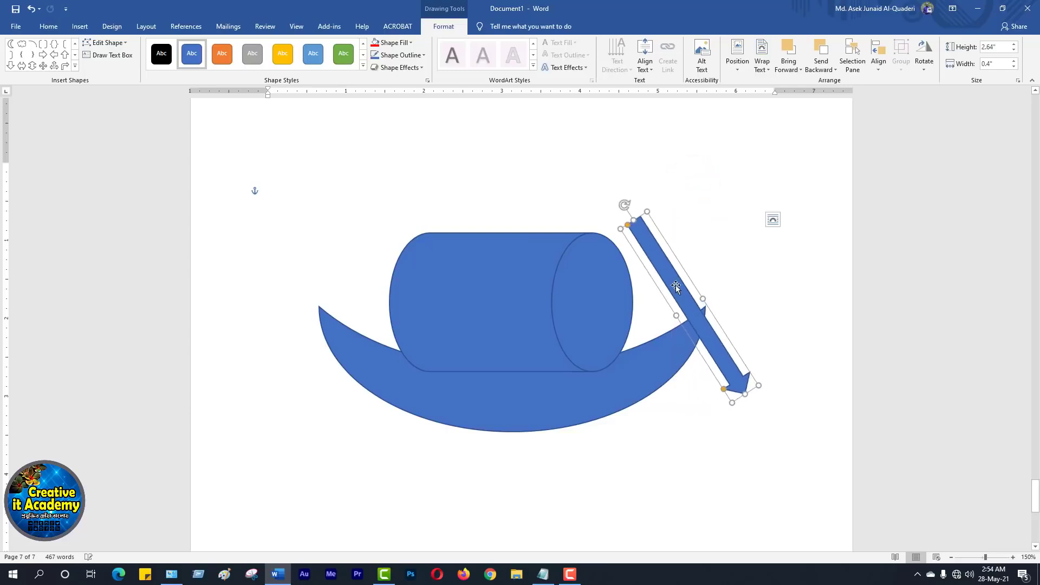
pyautogui.moveTo(676, 287); pyautogui.dragTo(687, 317)
pyautogui.moveTo(720, 349); pyautogui.dragTo(708, 358)
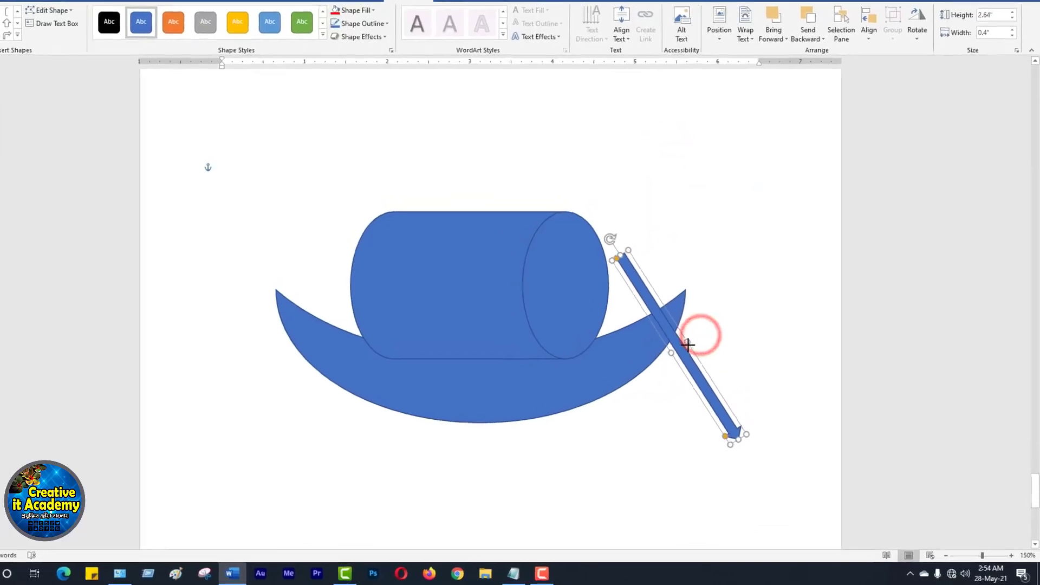
pyautogui.moveTo(666, 332); pyautogui.dragTo(675, 312)
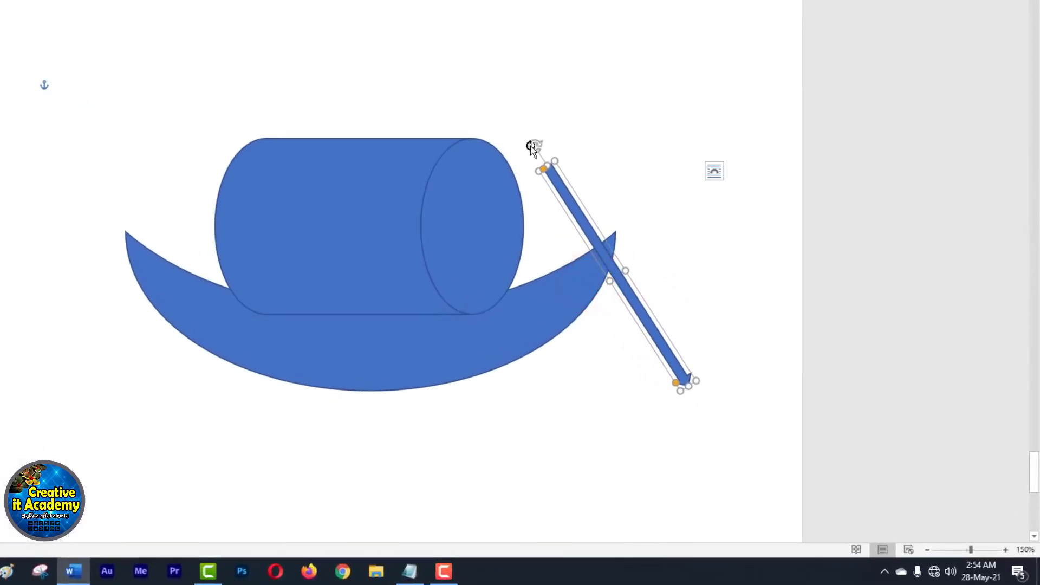
pyautogui.moveTo(534, 148); pyautogui.dragTo(551, 140)
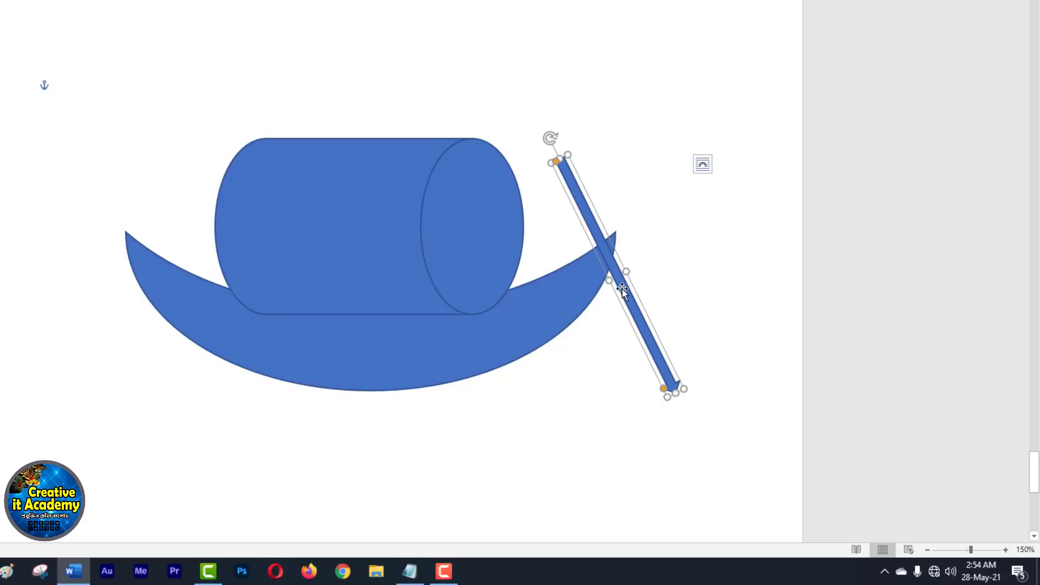
pyautogui.click(615, 288)
pyautogui.moveTo(615, 289); pyautogui.dragTo(585, 267)
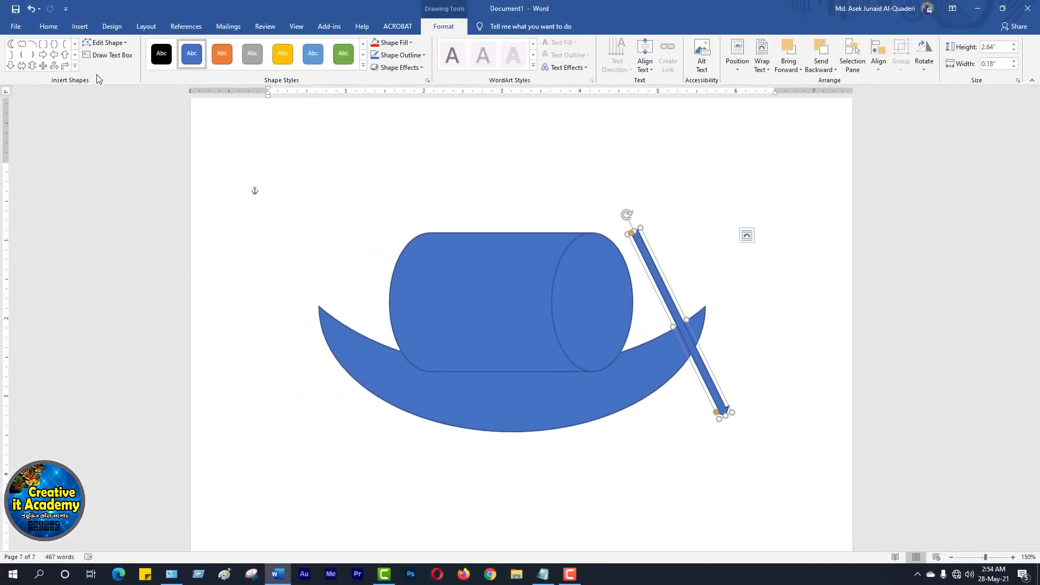
# Draw an isosceles triangle about 0.63" high and 0.72" wide, tilted to match the shaft, and attach it over the arrowhead as the oar blade.
pyautogui.click(75, 66)
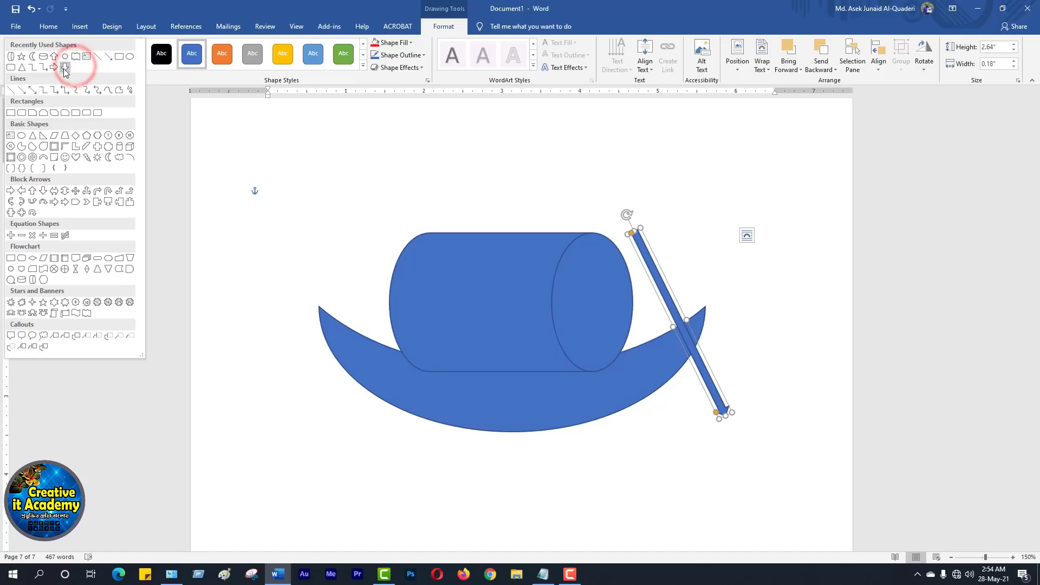
pyautogui.click(22, 68)
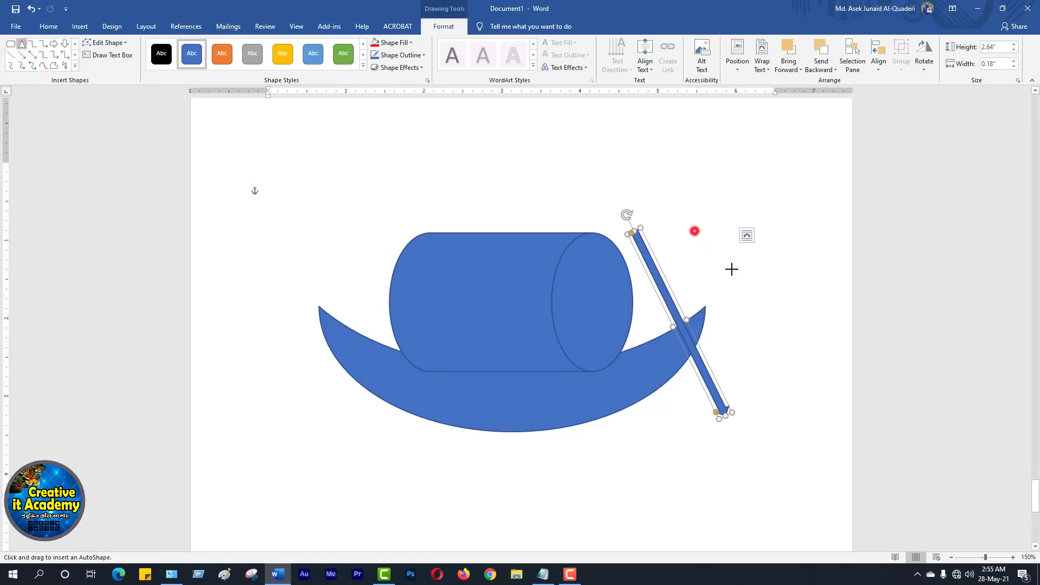
pyautogui.moveTo(732, 269); pyautogui.dragTo(721, 425)
pyautogui.moveTo(722, 386); pyautogui.dragTo(700, 388)
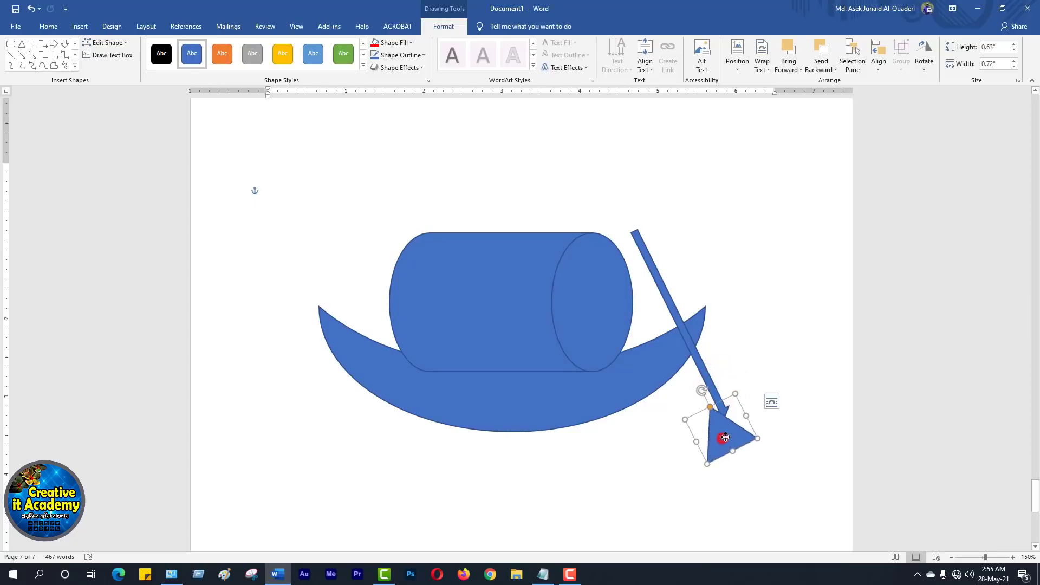
pyautogui.moveTo(726, 438); pyautogui.dragTo(727, 424)
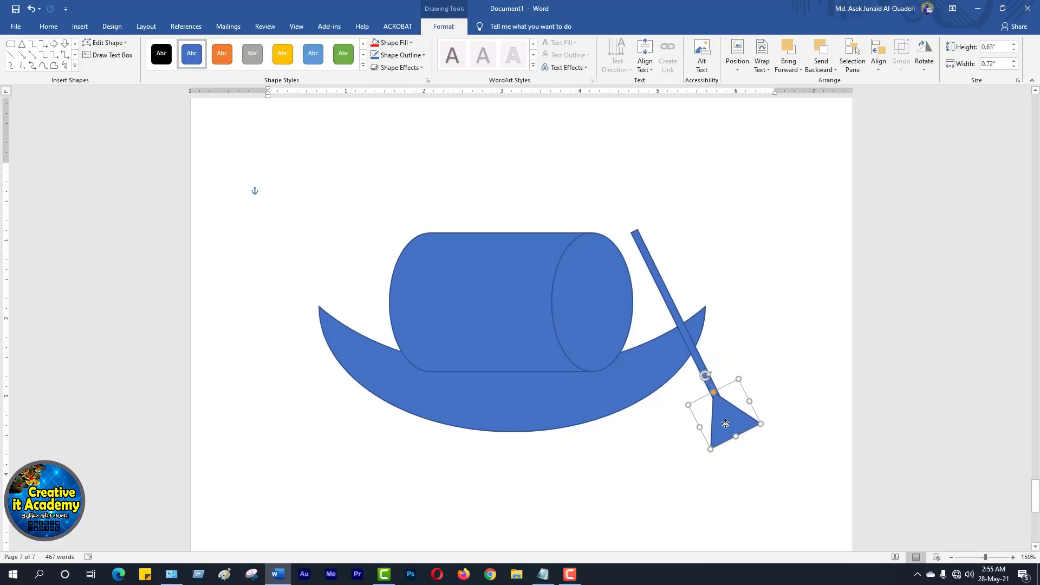
pyautogui.click(780, 338)
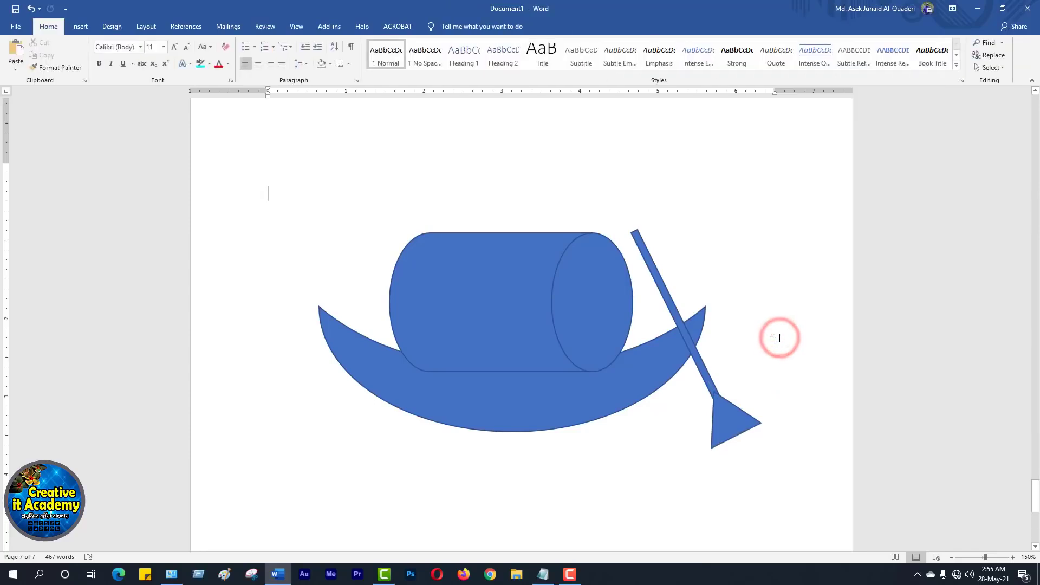
# Draw a short Down Arrow block arrow, tilt it toward the lower left, and place it across the upper part of the oar shaft.
pyautogui.click(79, 27)
pyautogui.click(177, 69)
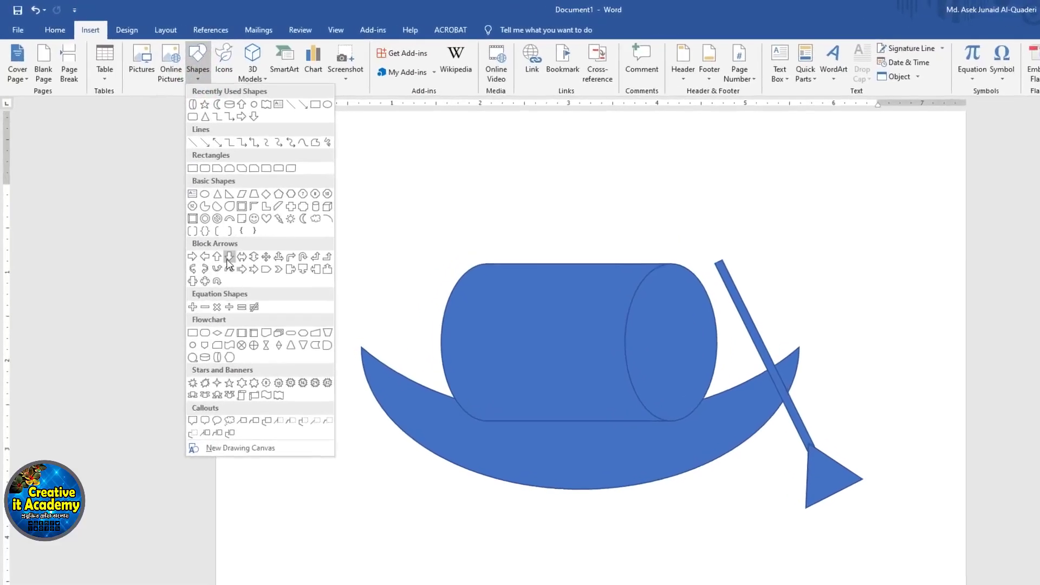
pyautogui.click(203, 230)
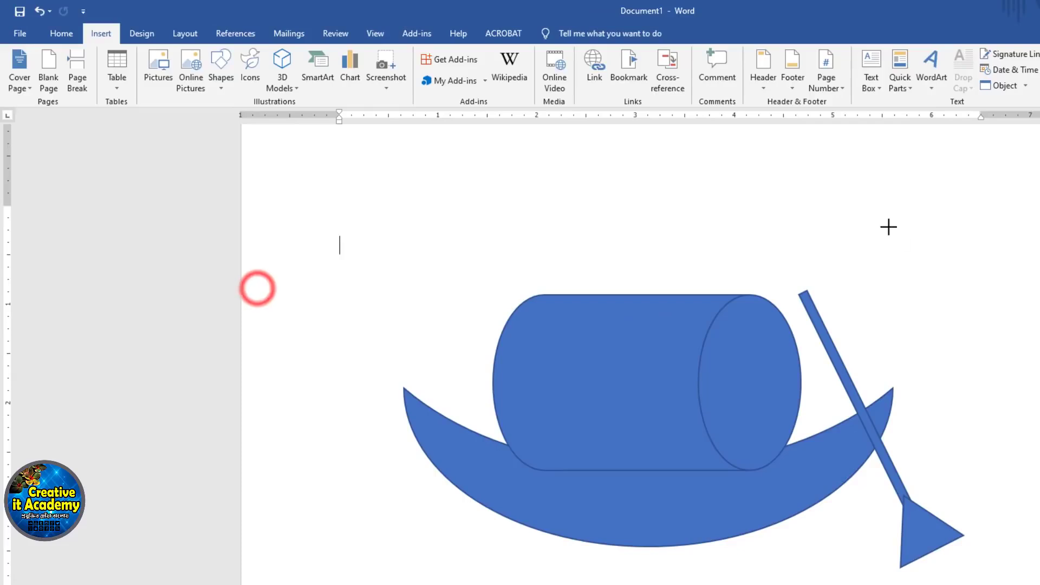
pyautogui.moveTo(881, 226)
pyautogui.mouseDown()
pyautogui.moveTo(917, 275)
pyautogui.moveTo(887, 302)
pyautogui.moveTo(865, 295)
pyautogui.mouseUp()
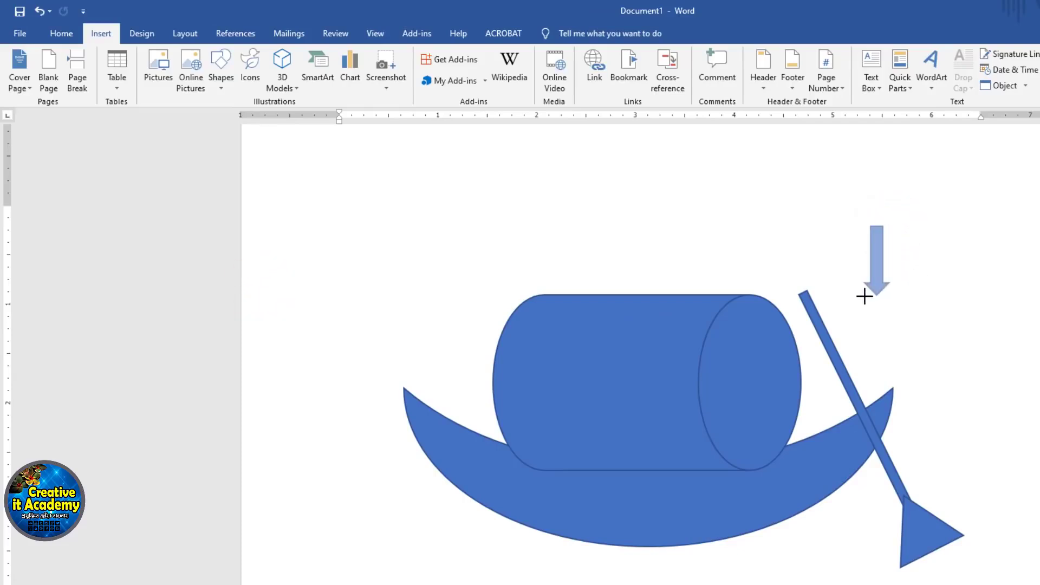
pyautogui.moveTo(878, 200)
pyautogui.mouseDown()
pyautogui.moveTo(922, 230)
pyautogui.moveTo(864, 279)
pyautogui.moveTo(841, 349)
pyautogui.mouseUp()
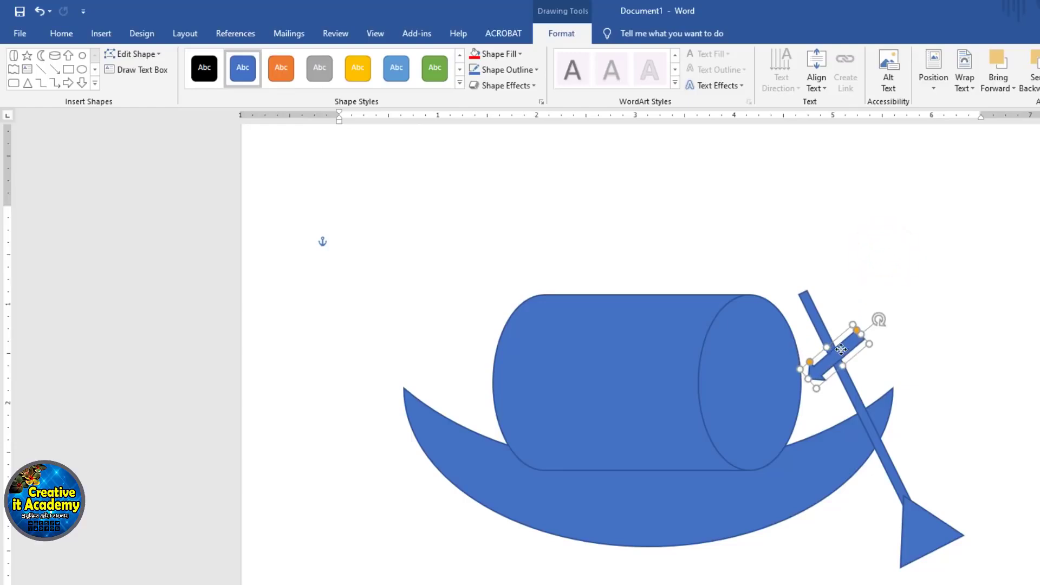
pyautogui.click(978, 278)
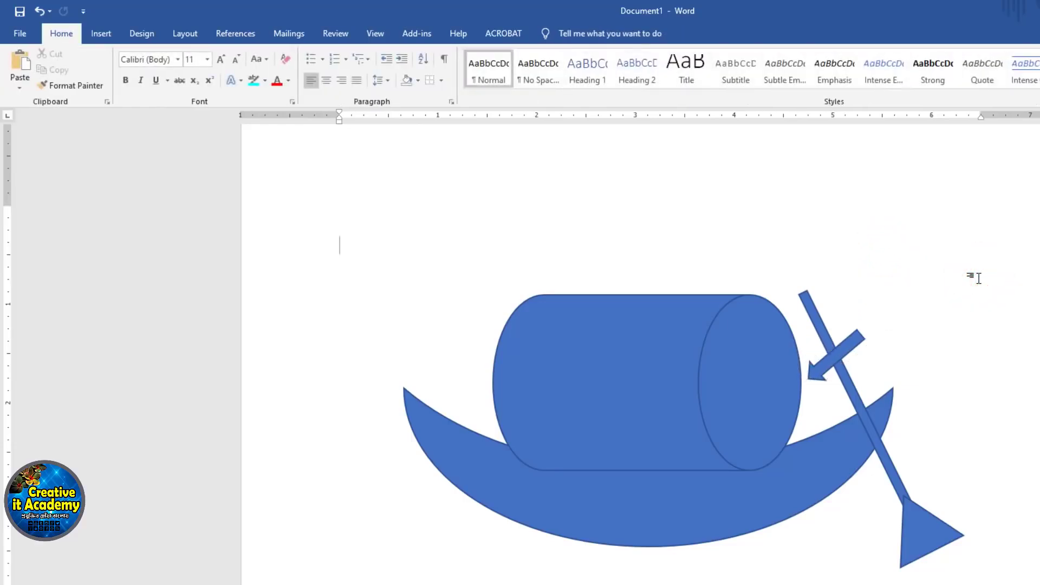
# Fill the cylinder with standard orange and the boat hull with standard green.
pyautogui.click(629, 383)
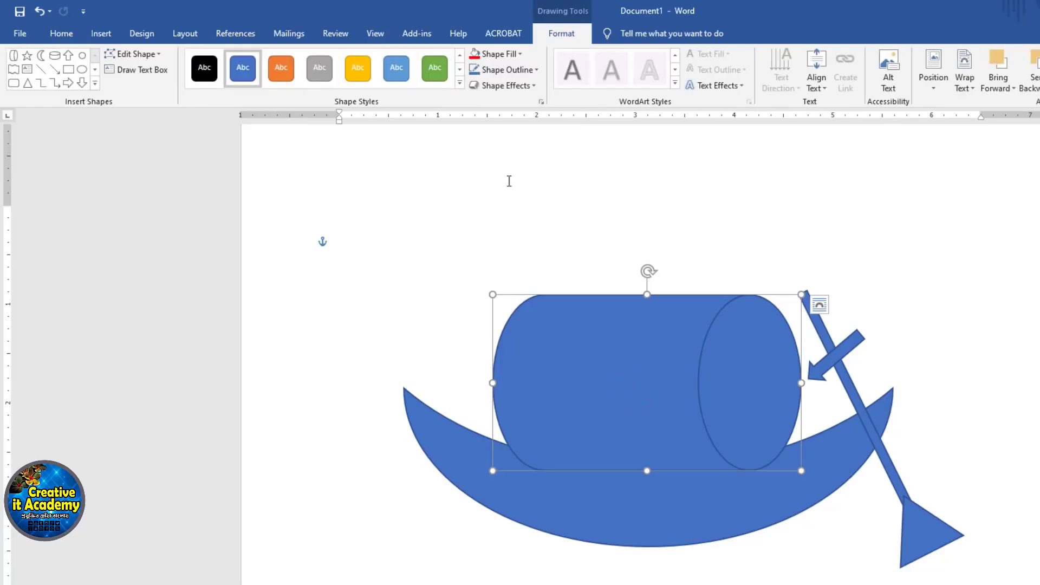
pyautogui.click(521, 54)
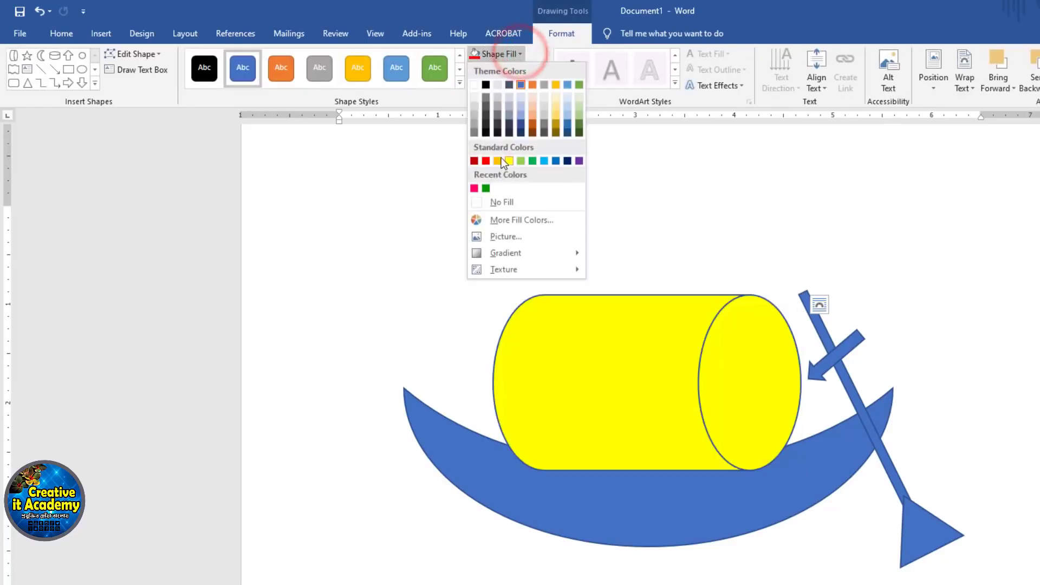
pyautogui.click(498, 161)
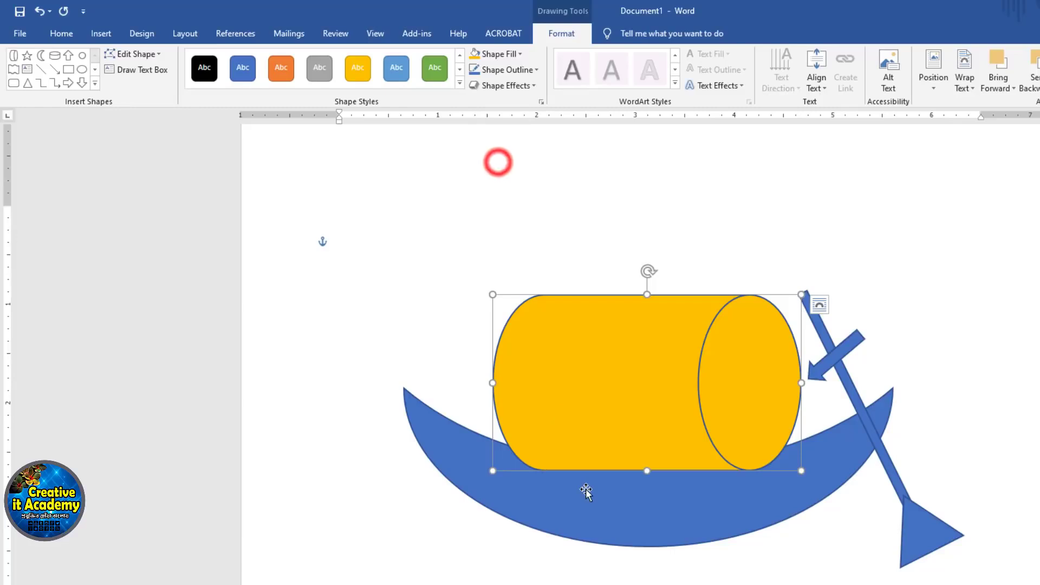
pyautogui.click(588, 498)
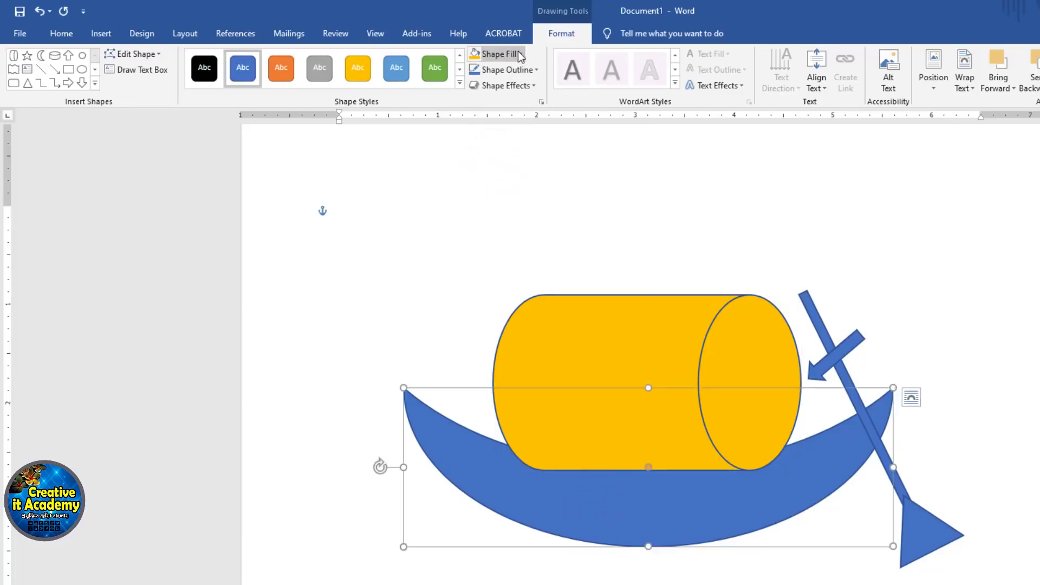
pyautogui.click(518, 54)
pyautogui.click(532, 161)
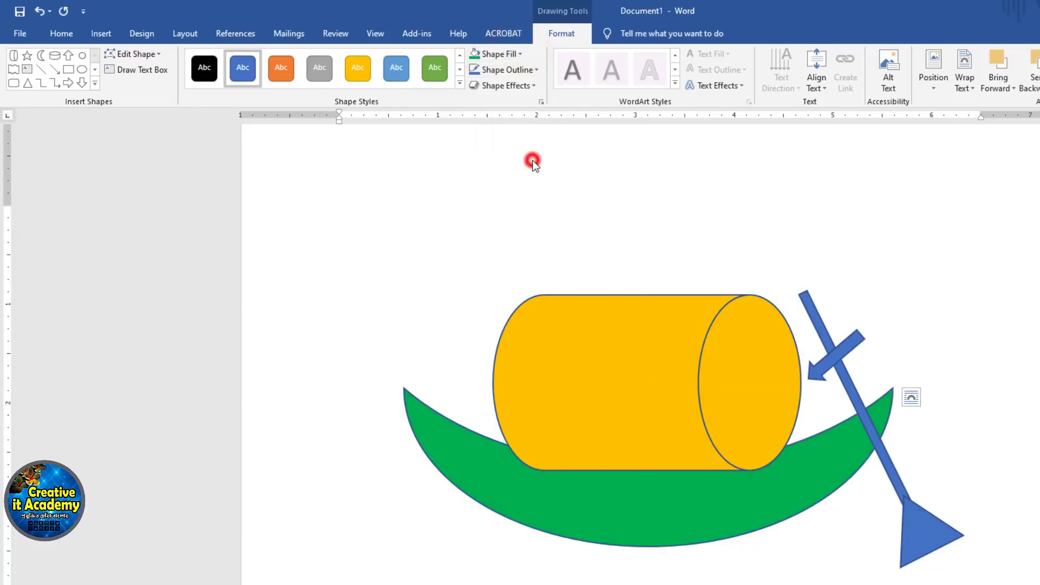
# Fill the long oar shaft with standard red.
pyautogui.click(879, 444)
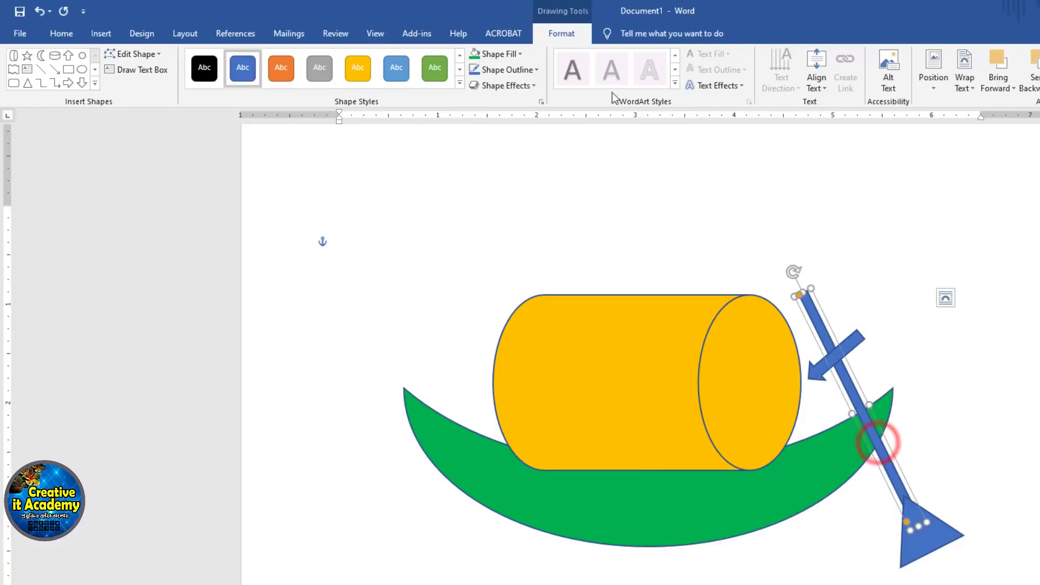
pyautogui.click(521, 53)
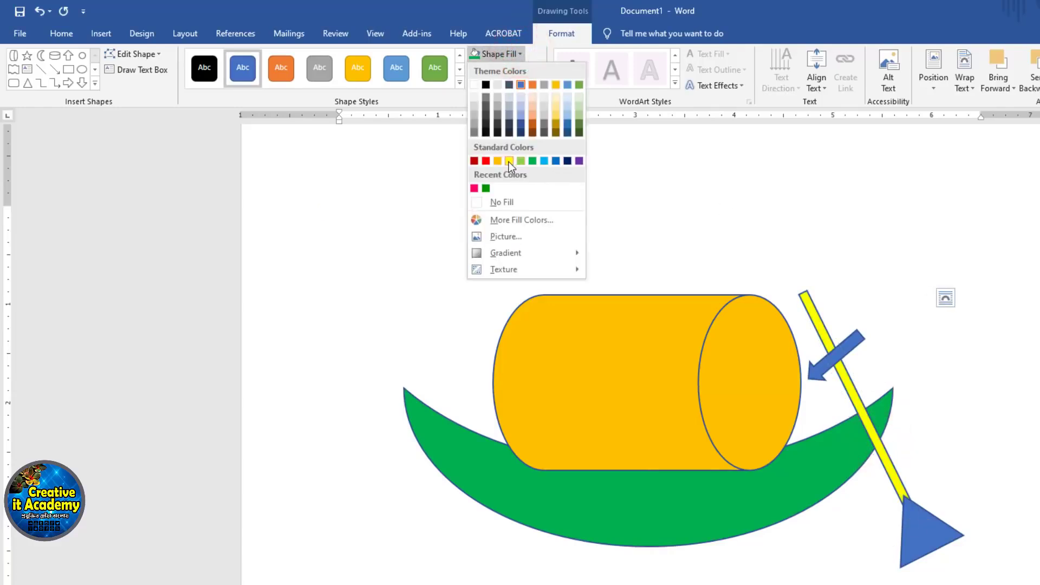
pyautogui.click(486, 161)
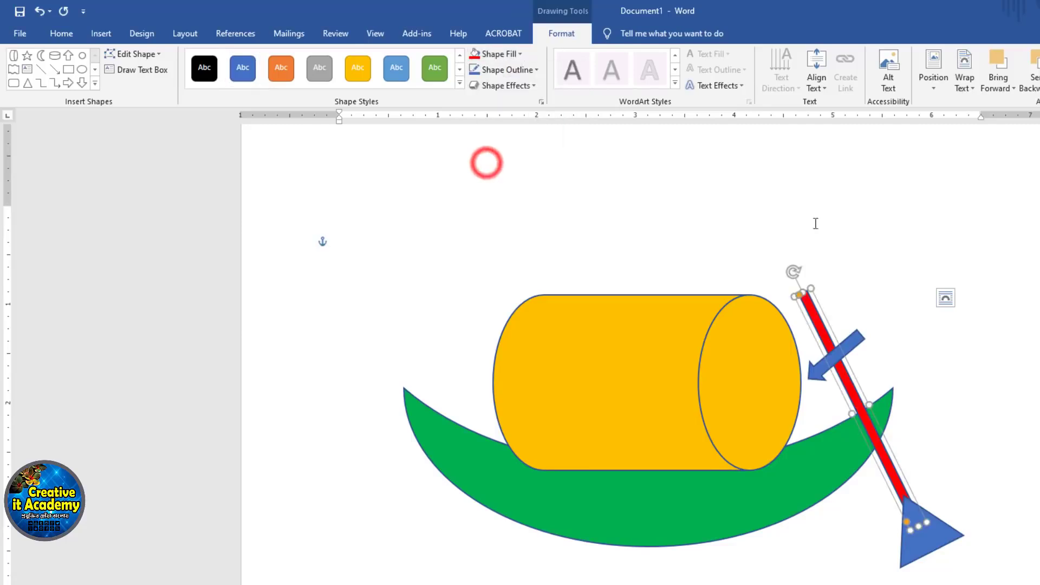
pyautogui.click(884, 223)
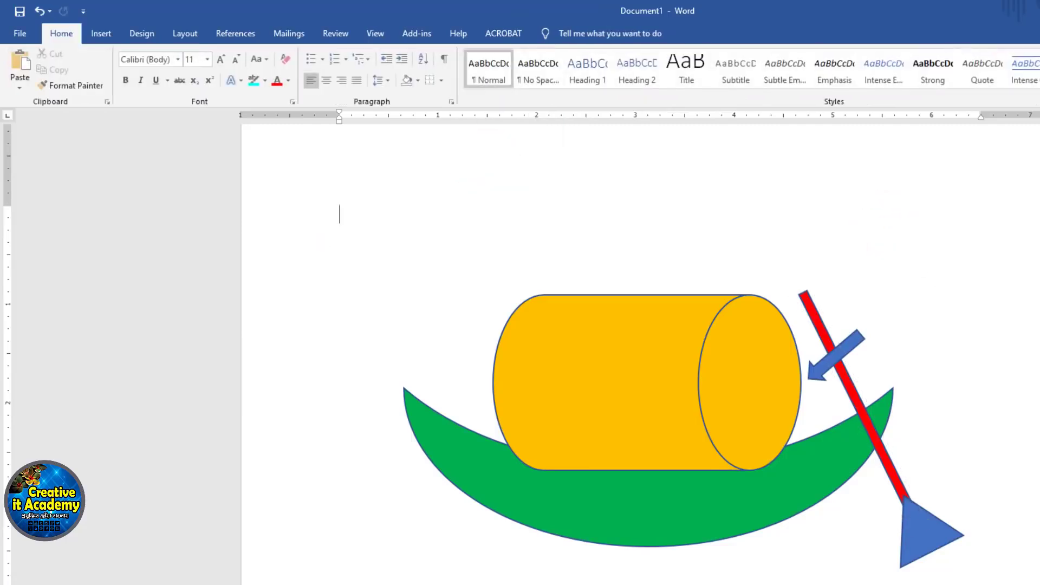
# Set the cylinder's outline color to standard red.
pyautogui.click(621, 385)
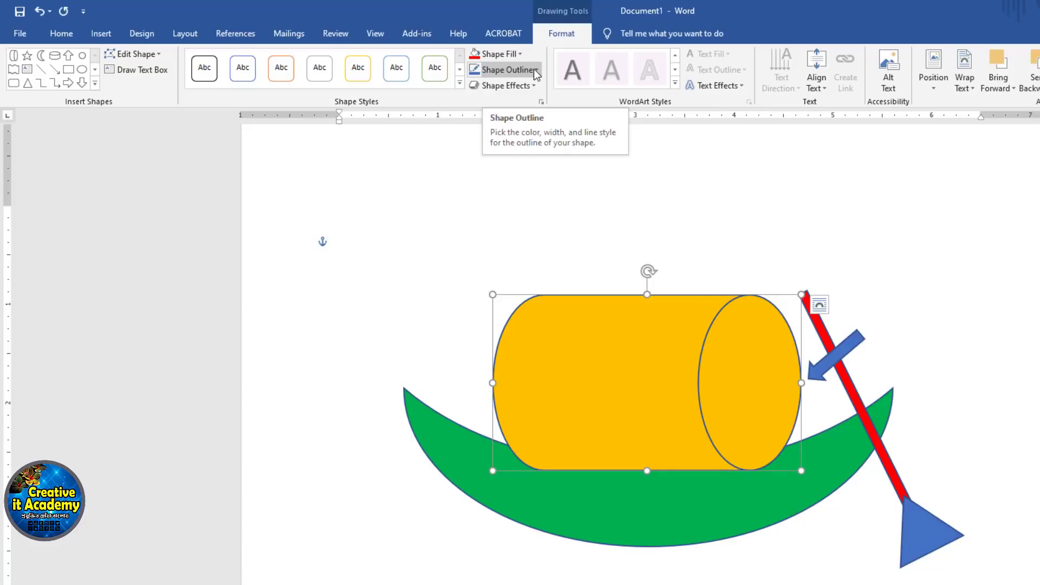
pyautogui.click(594, 388)
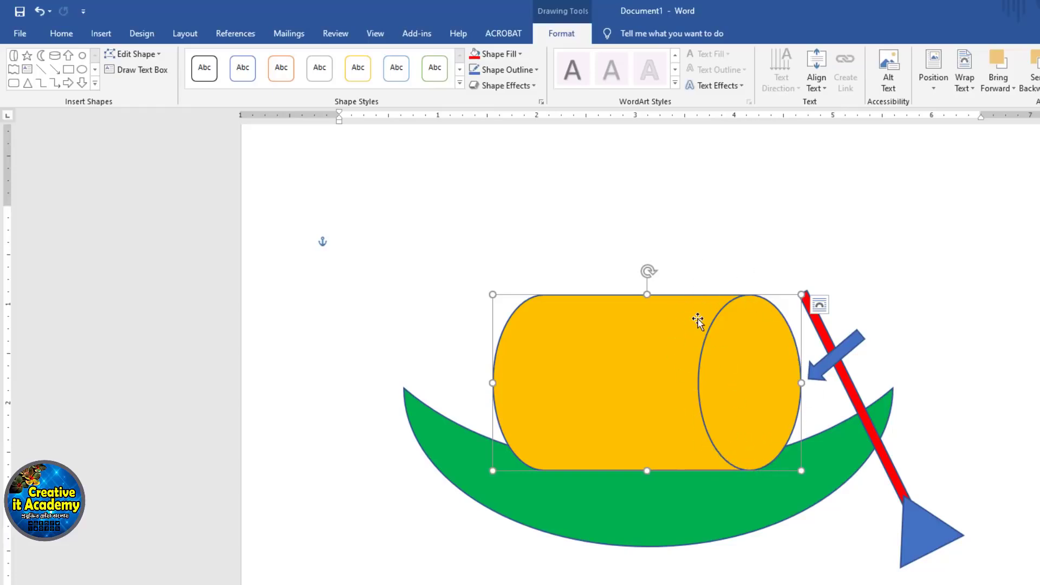
pyautogui.click(612, 351)
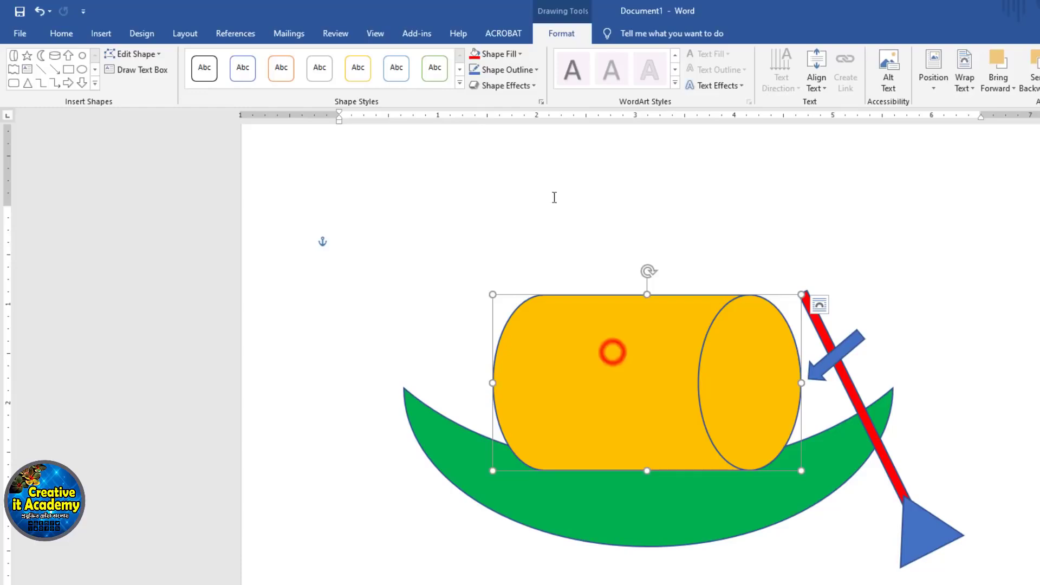
pyautogui.click(535, 70)
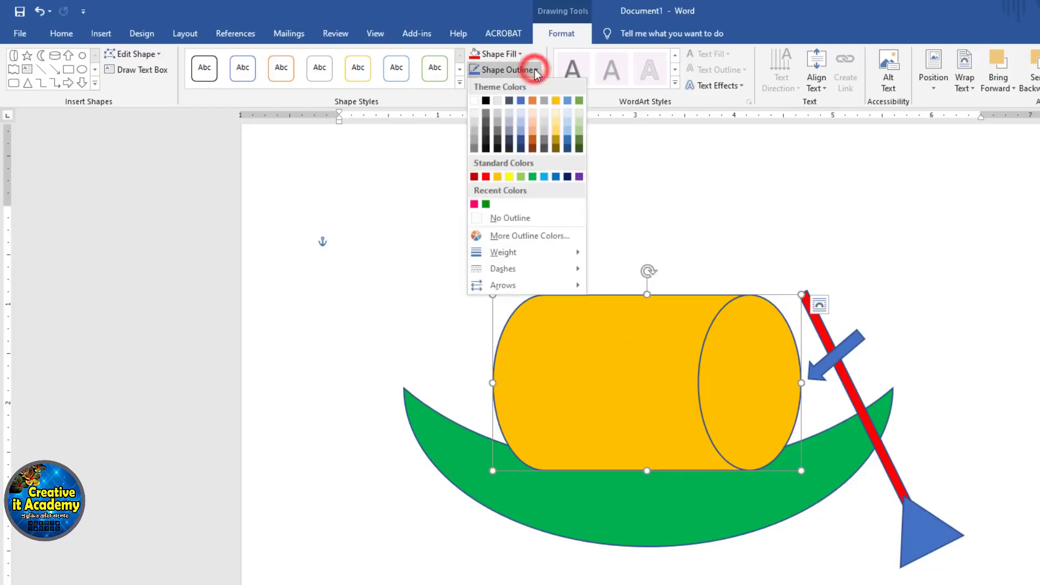
pyautogui.click(486, 177)
pyautogui.click(717, 250)
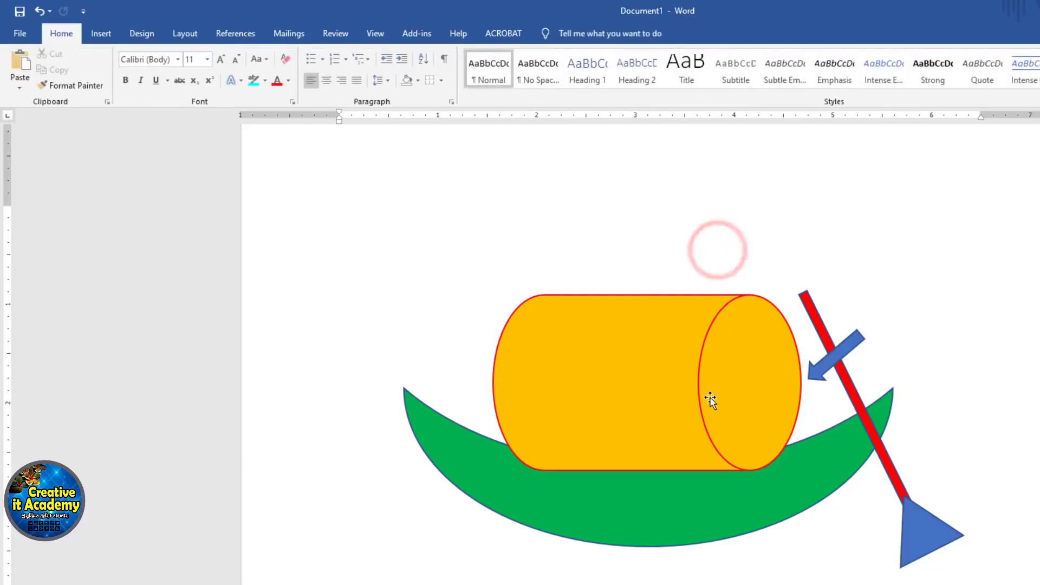
pyautogui.click(666, 501)
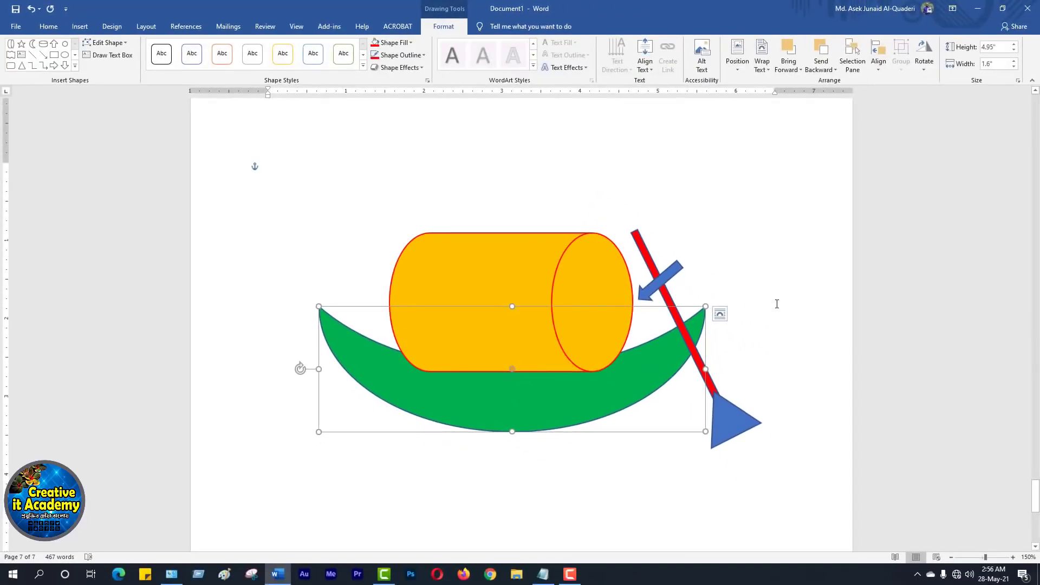
pyautogui.click(777, 304)
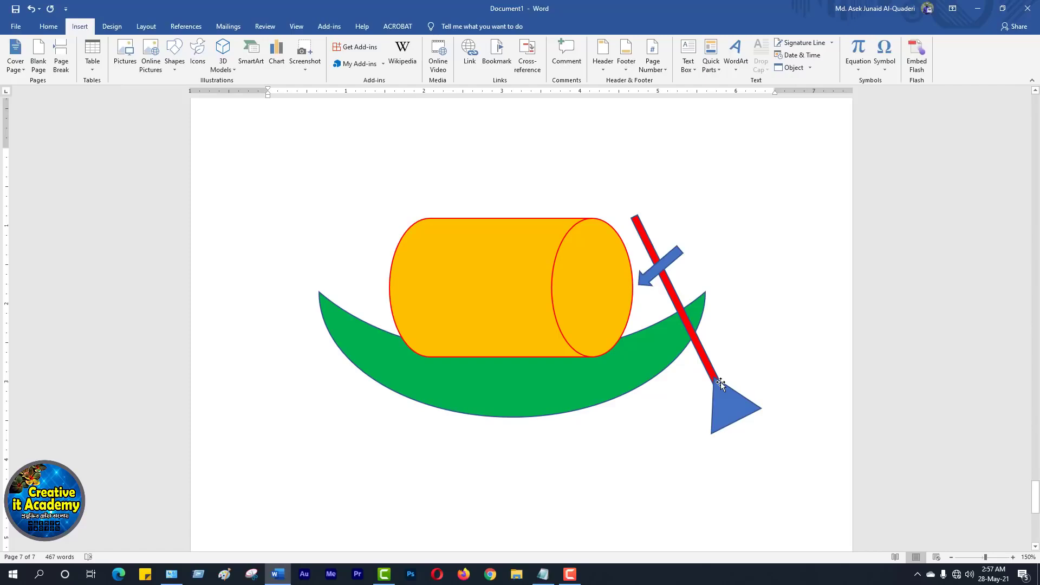
# Insert a screen clipping of the entire desktop on the blank page after the boat drawing.
pyautogui.scroll(-3, 720, 382)
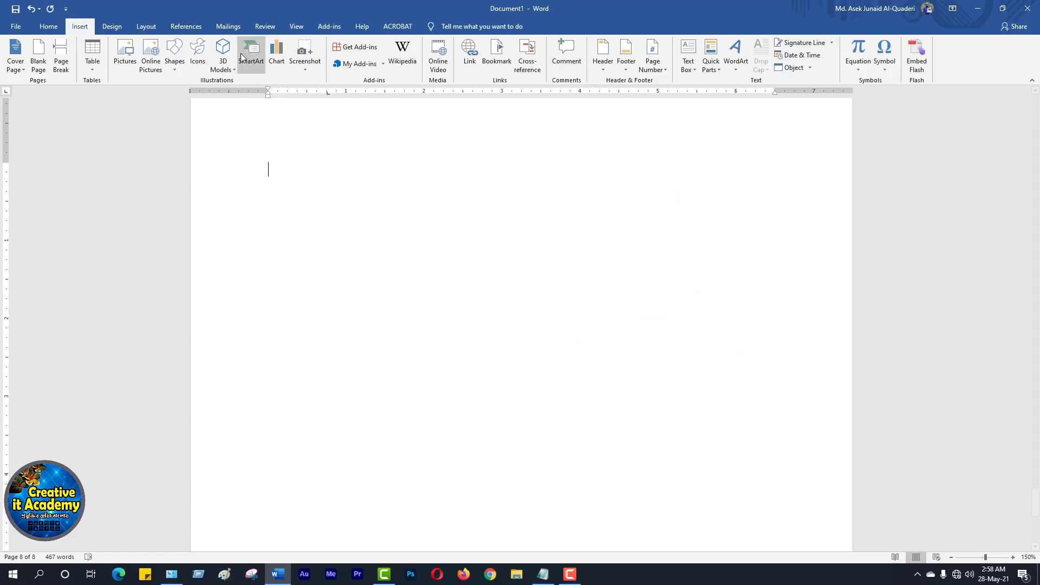
pyautogui.click(83, 28)
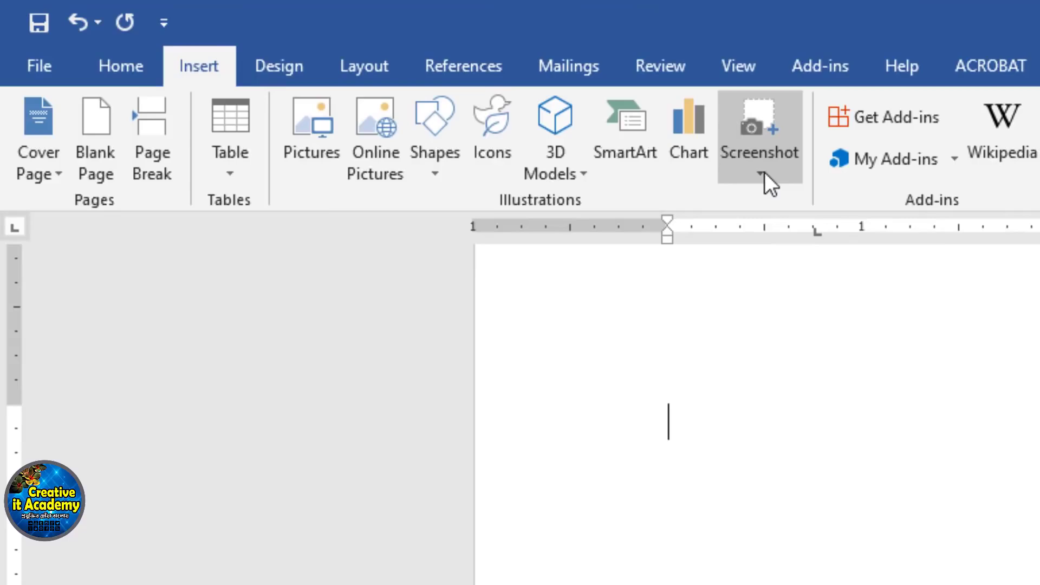
pyautogui.click(765, 143)
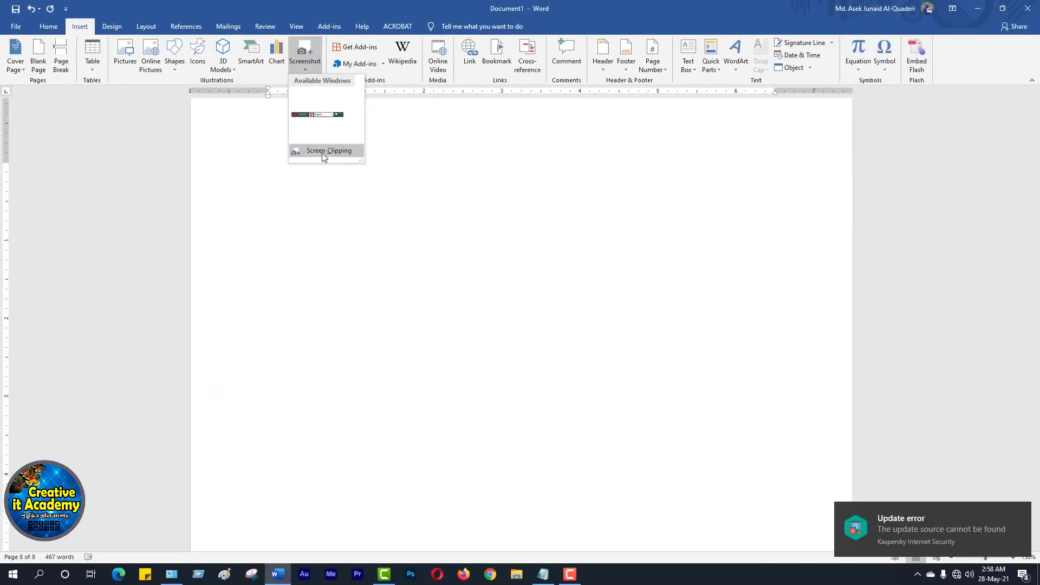
pyautogui.click(403, 199)
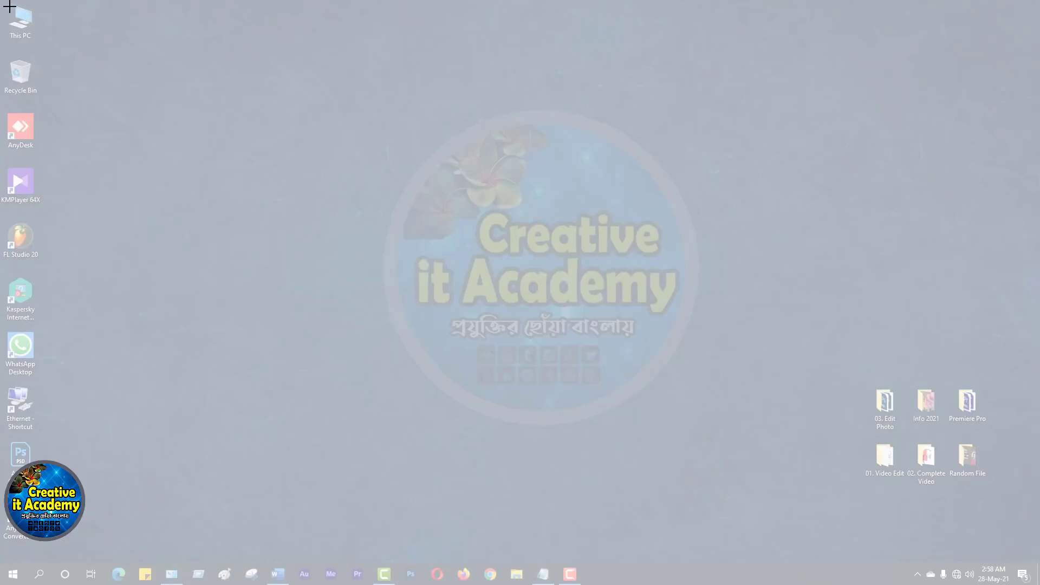
pyautogui.moveTo(0, 0); pyautogui.dragTo(1039, 584)
pyautogui.hotkey('alt', 'Tab')
pyautogui.hotkey('ctrl', 'v')
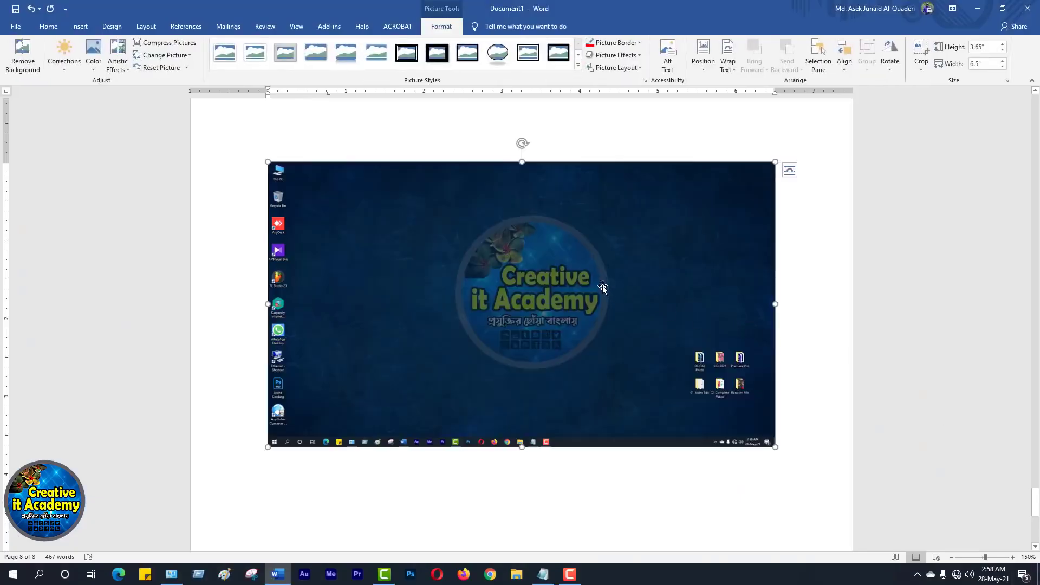
# Shrink the desktop screenshot proportionally from its lower-right corner, keeping it at the left margin.
pyautogui.scroll(3, 724, 390)
pyautogui.scroll(-2, 723, 388)
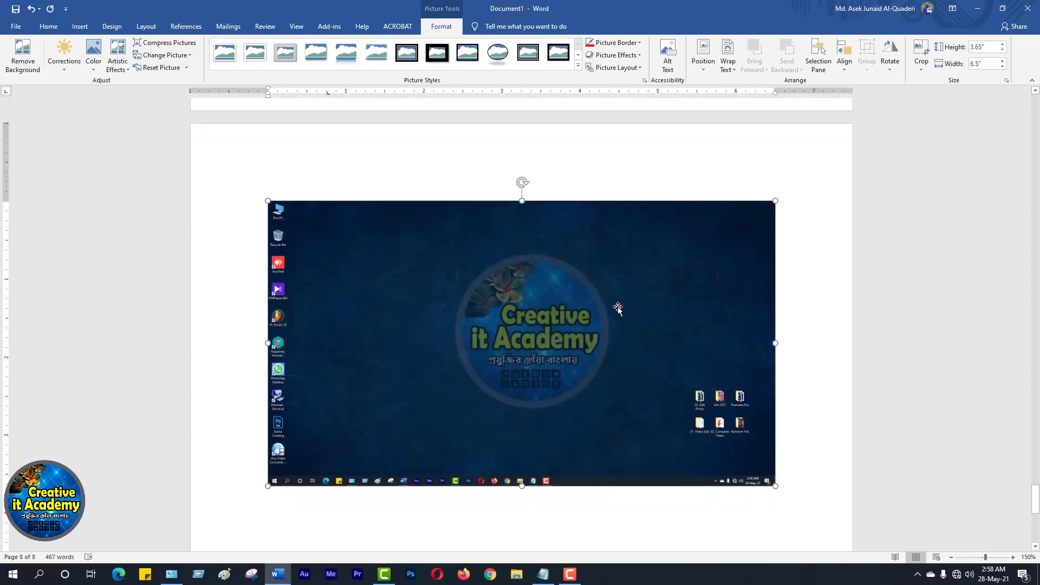
pyautogui.moveTo(619, 306); pyautogui.dragTo(582, 328)
pyautogui.moveTo(776, 486); pyautogui.dragTo(716, 451)
pyautogui.moveTo(570, 395); pyautogui.dragTo(620, 381)
pyautogui.moveTo(521, 357); pyautogui.dragTo(555, 336)
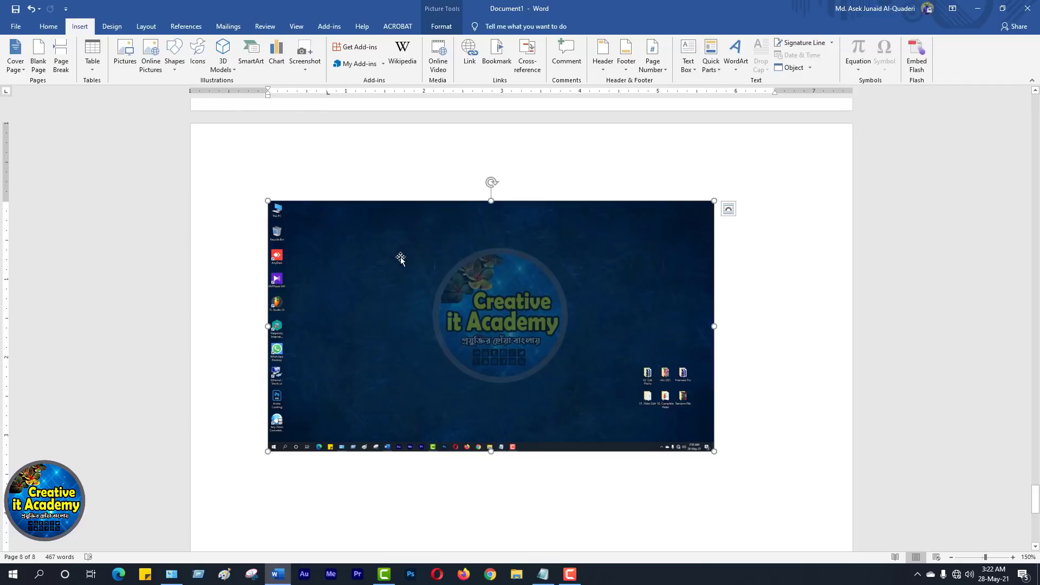
# Add page numbers at the top of the pages in the centered Plain Number 2 style and return to the document body.
pyautogui.scroll(10, 676, 403)
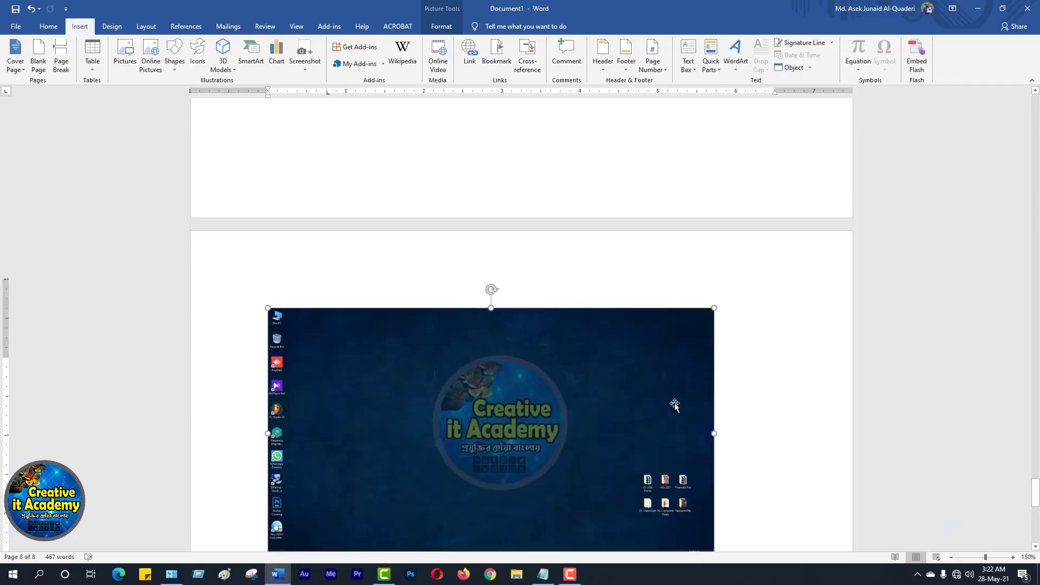
pyautogui.scroll(8, 676, 404)
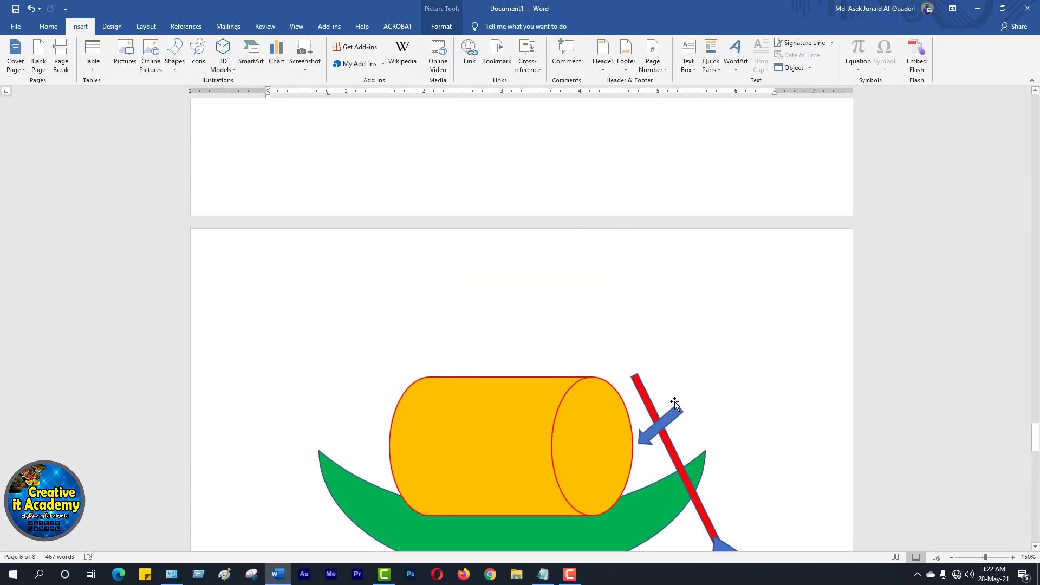
pyautogui.scroll(-10, 676, 403)
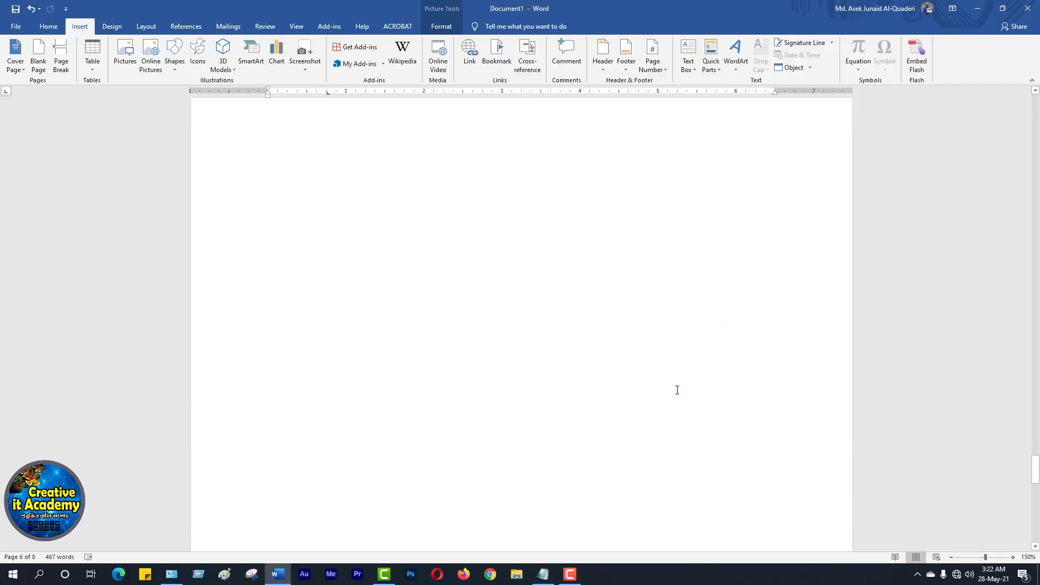
pyautogui.scroll(-15, 676, 390)
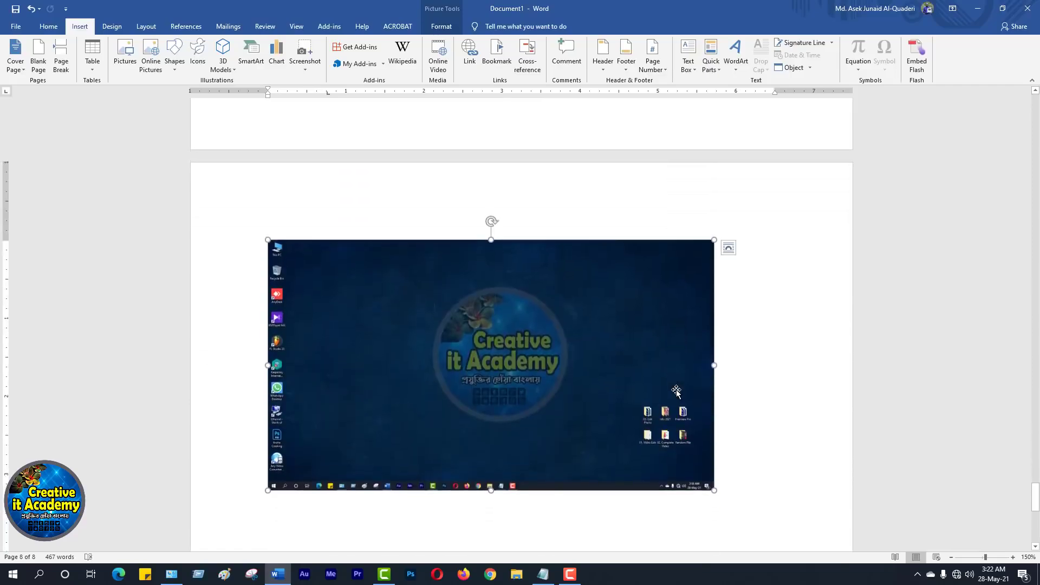
pyautogui.scroll(10, 676, 389)
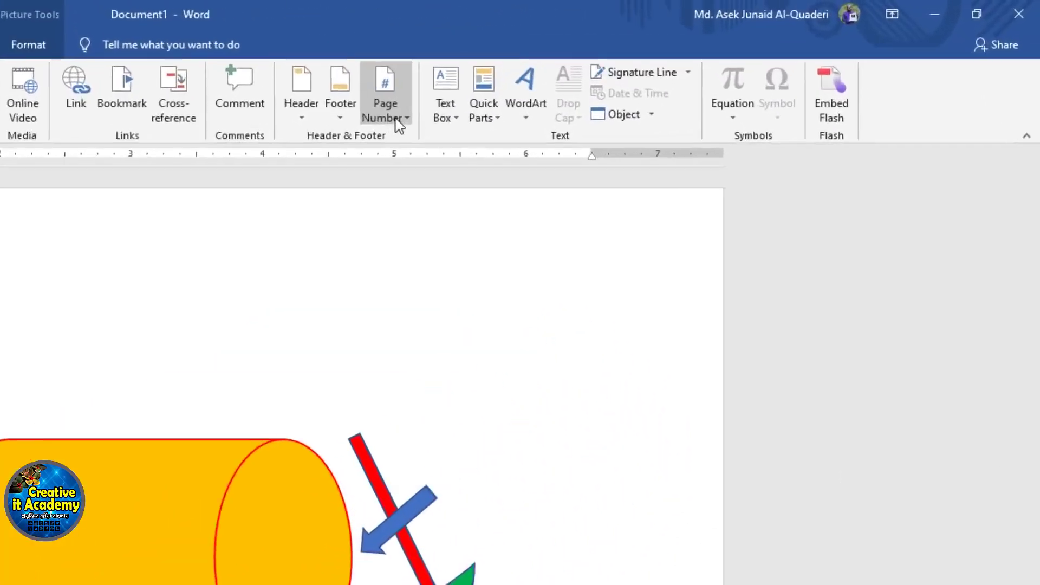
pyautogui.click(657, 68)
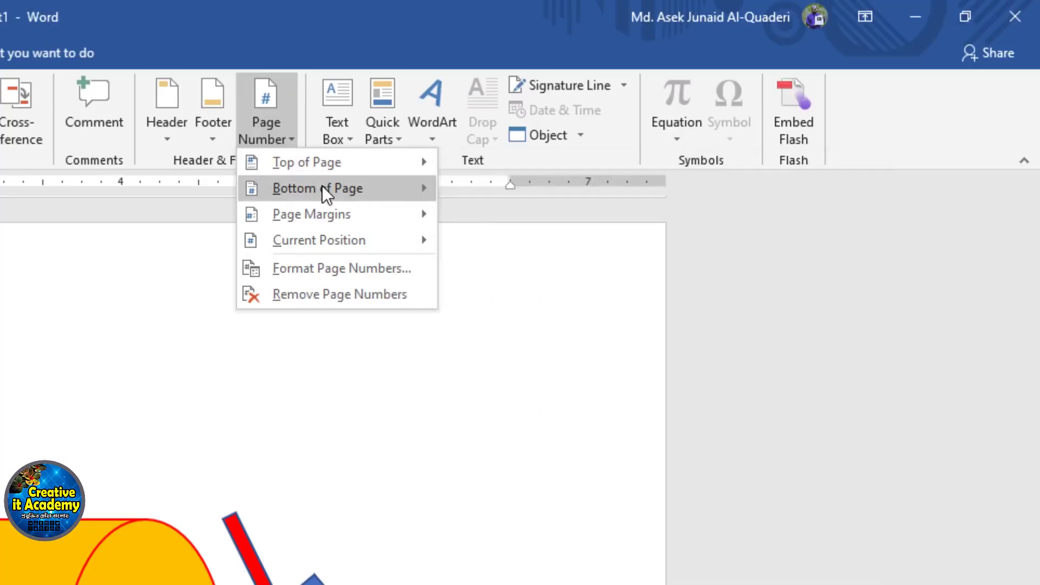
pyautogui.moveTo(329, 157)
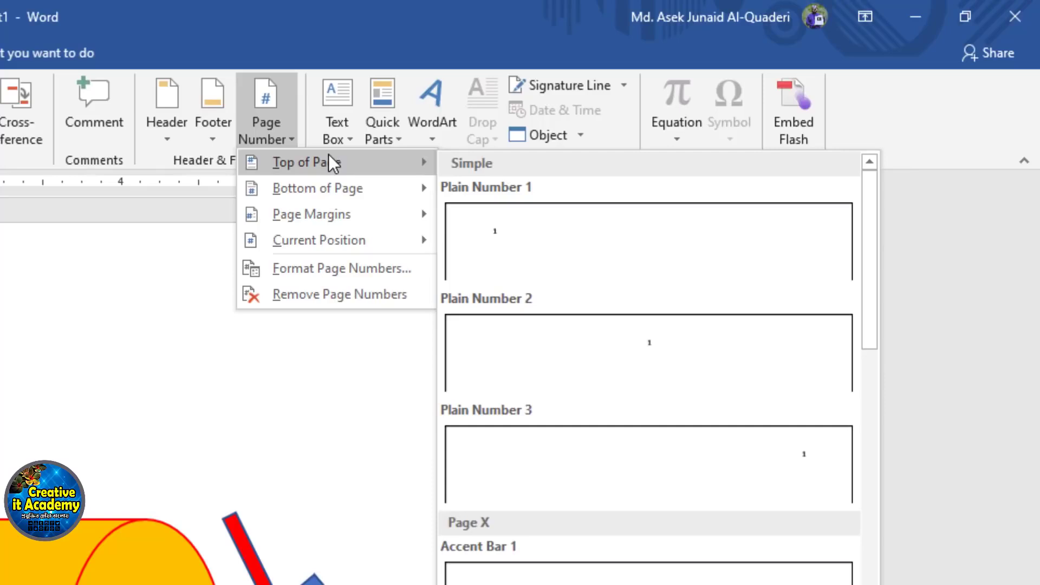
pyautogui.moveTo(319, 186)
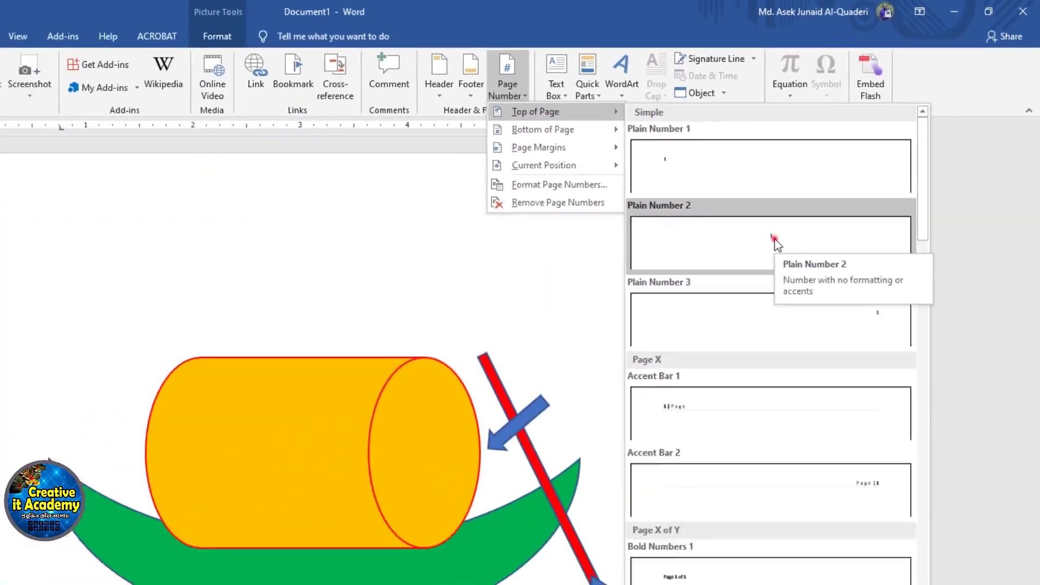
pyautogui.click(655, 347)
pyautogui.click(847, 173)
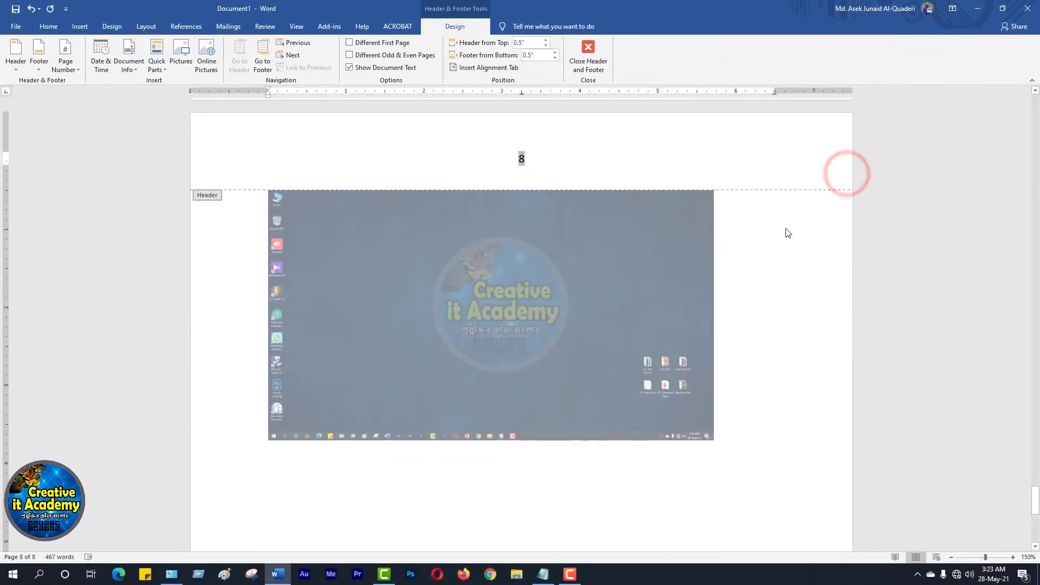
pyautogui.click(780, 279)
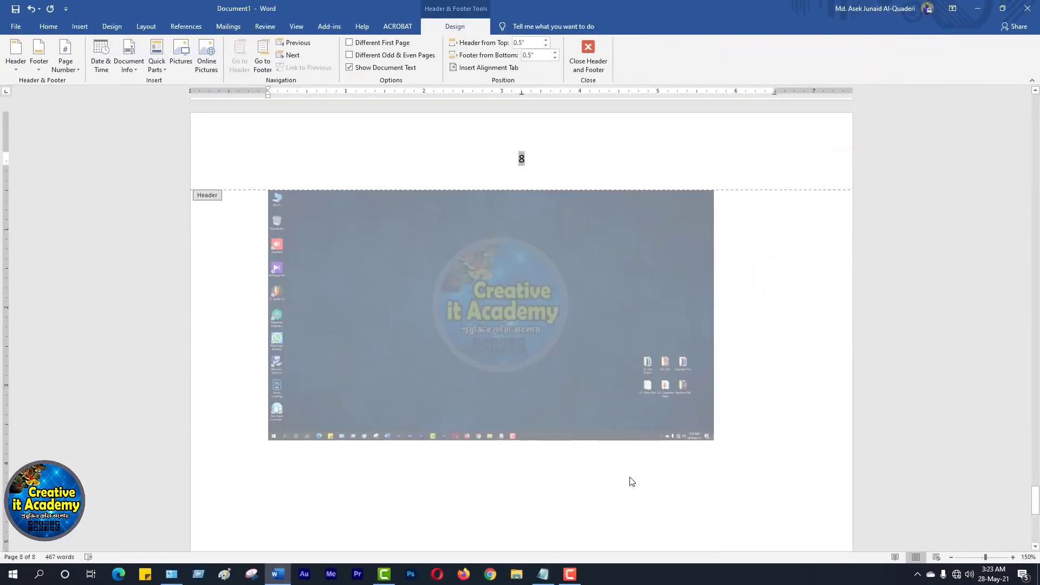
pyautogui.doubleClick(766, 326)
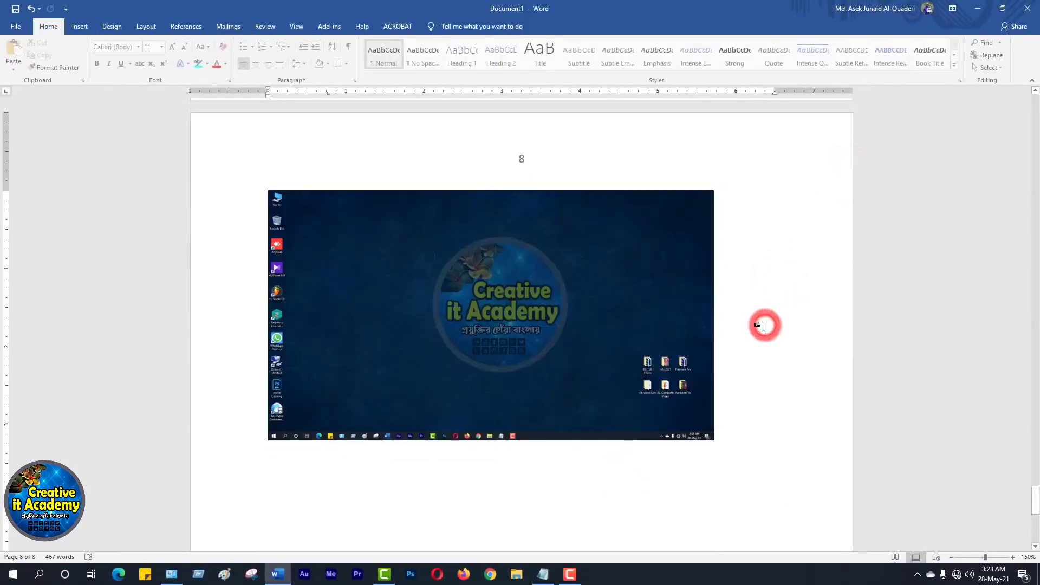
pyautogui.scroll(15, 765, 326)
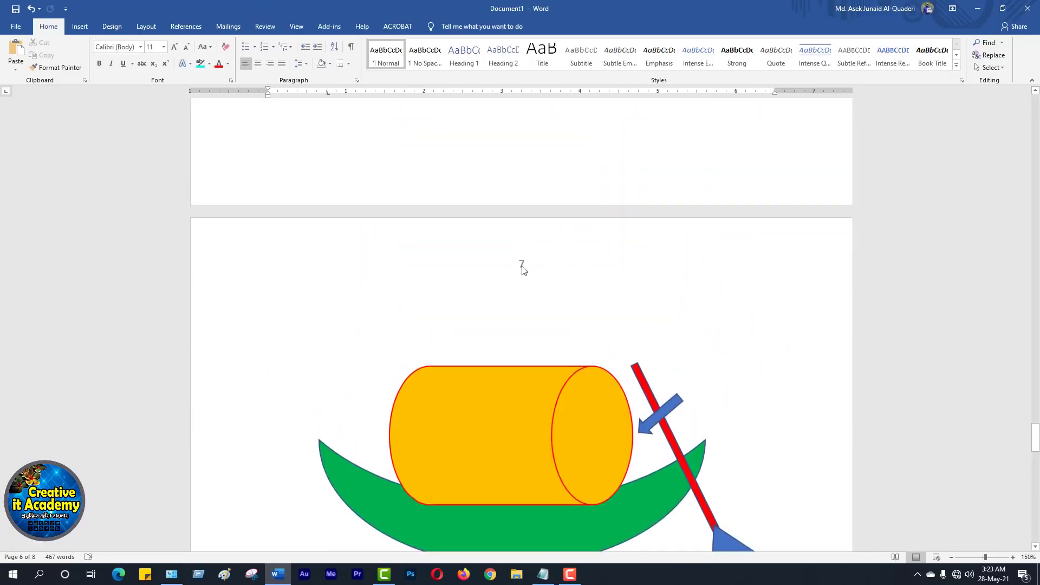
pyautogui.scroll(-4, 579, 320)
pyautogui.scroll(-20, 597, 325)
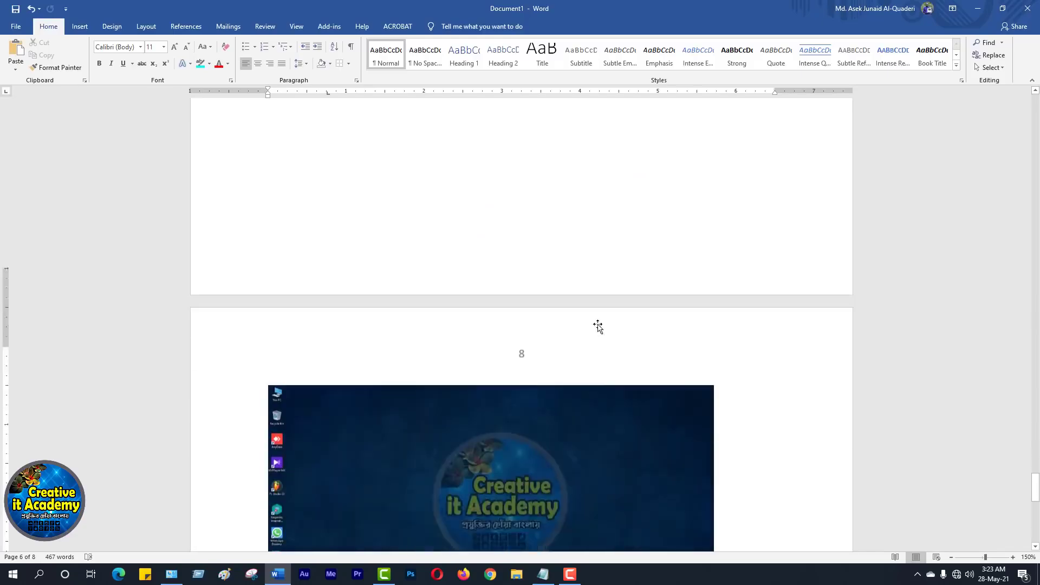
pyautogui.scroll(10, 602, 324)
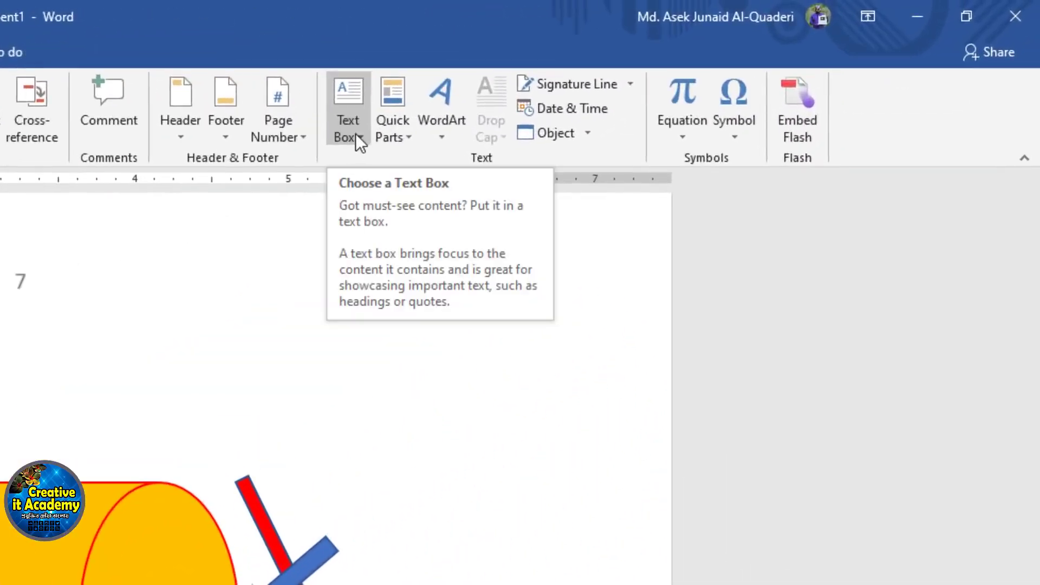
pyautogui.click(362, 134)
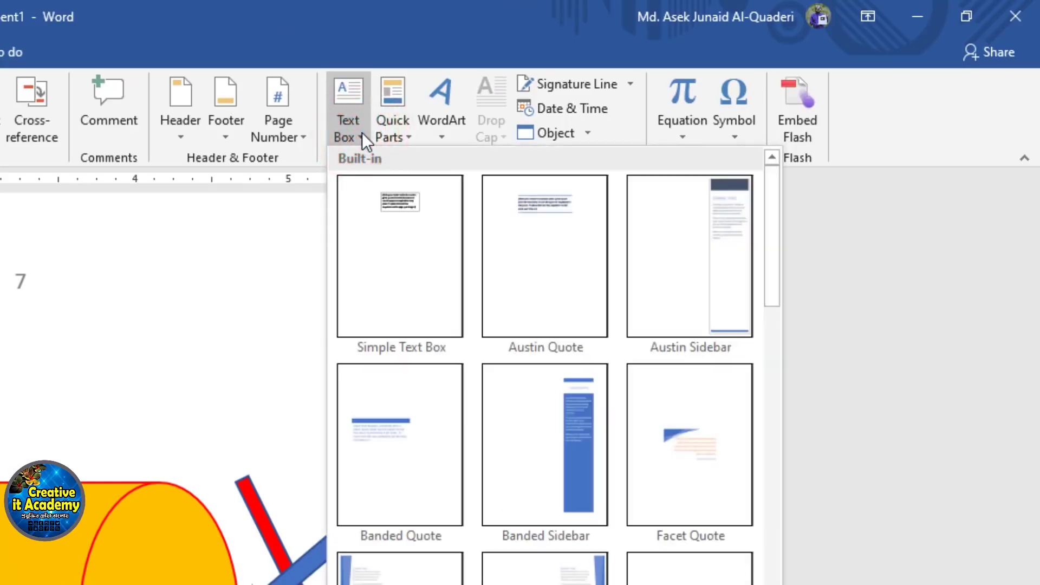
pyautogui.click(362, 133)
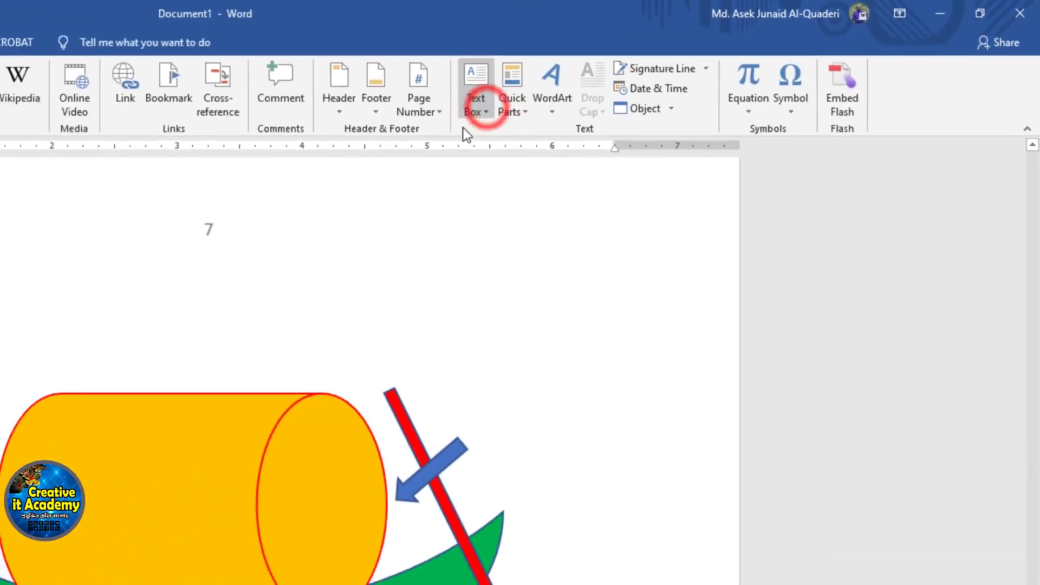
# Insert a Simple Text Box on the page with the pink flower picture.
pyautogui.scroll(15, 561, 303)
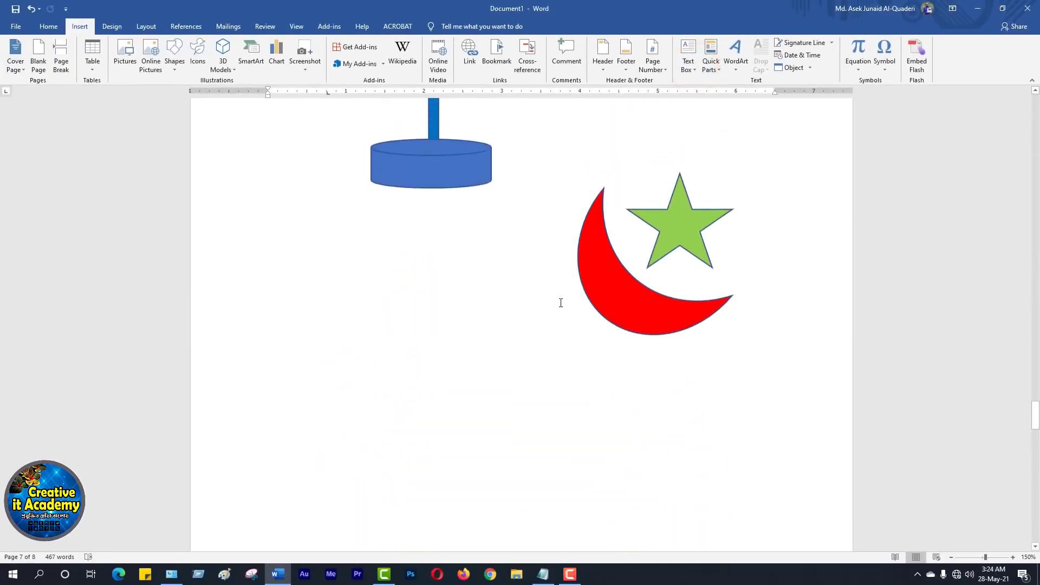
pyautogui.scroll(15, 562, 303)
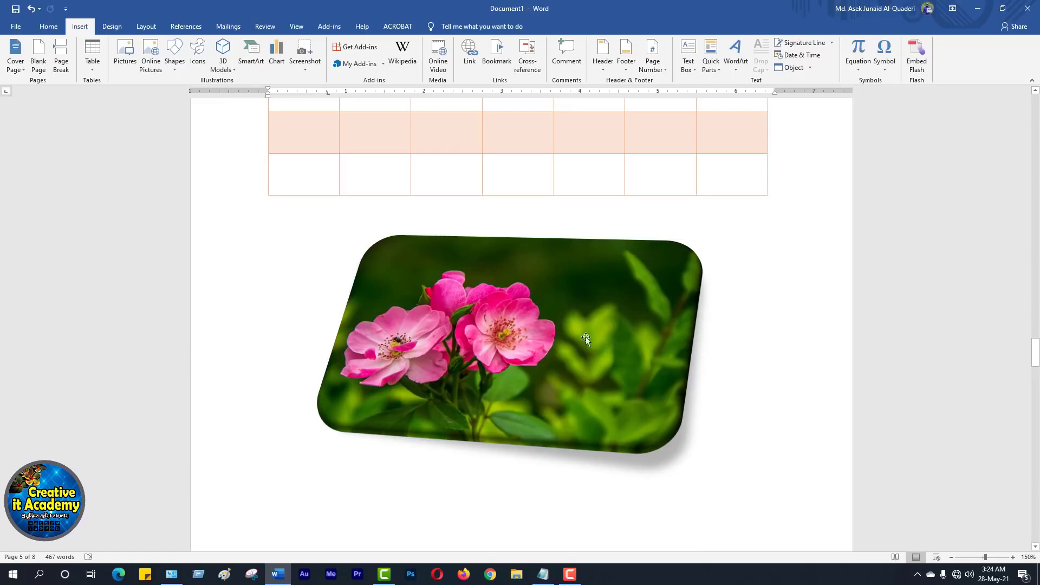
pyautogui.click(595, 317)
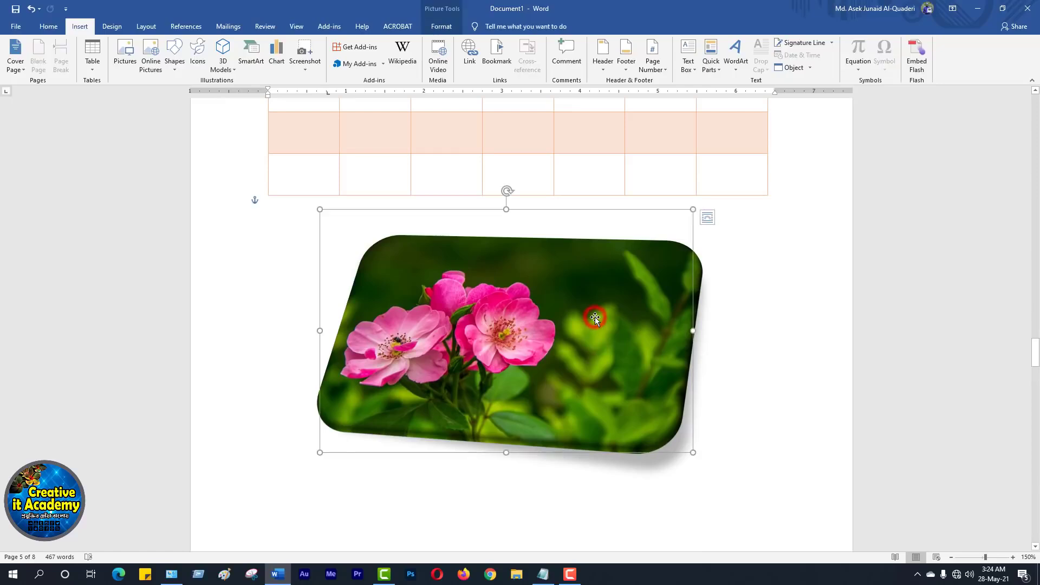
pyautogui.click(744, 342)
pyautogui.click(81, 29)
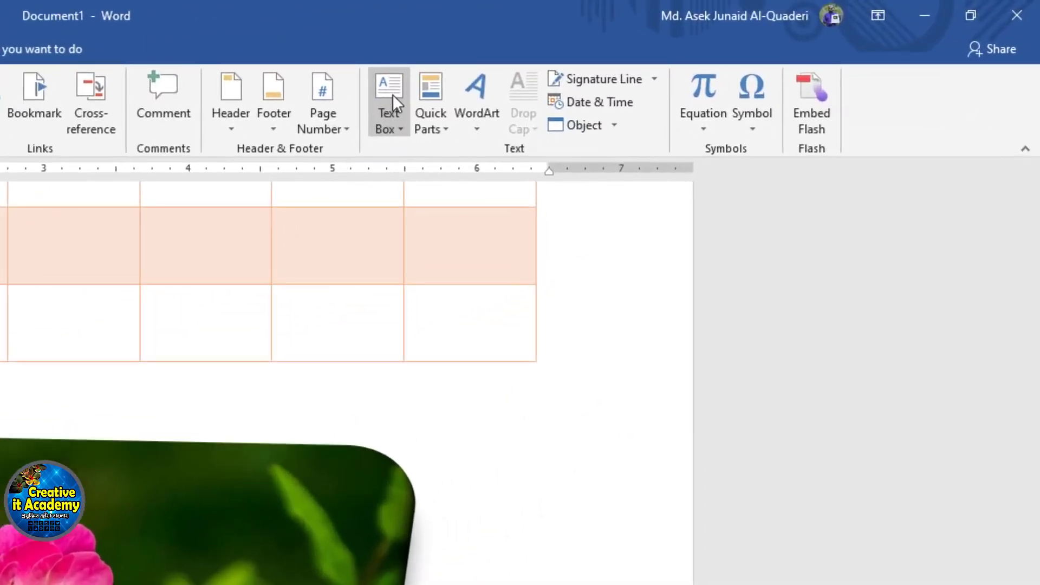
pyautogui.click(392, 94)
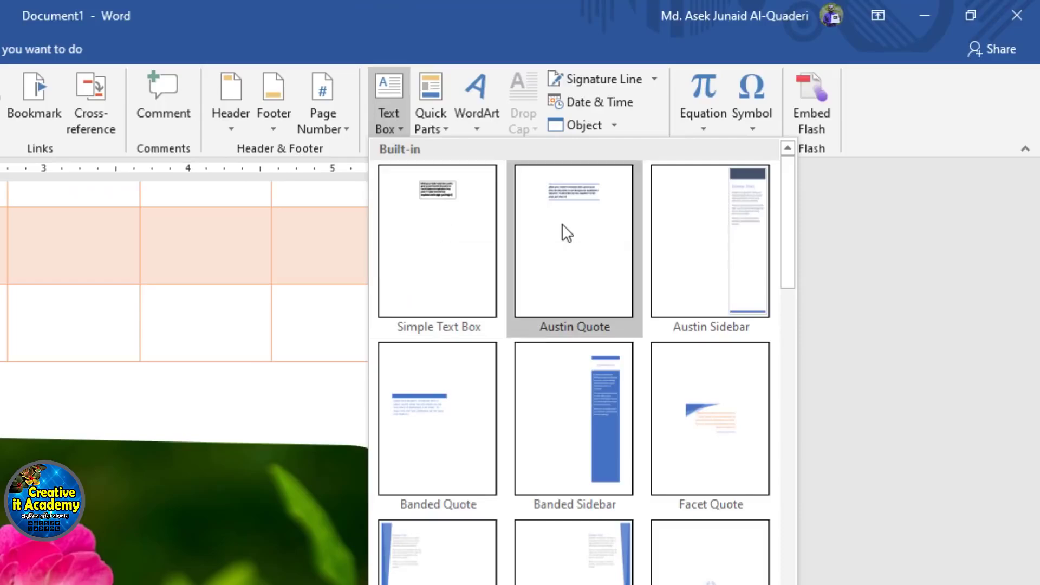
pyautogui.click(450, 229)
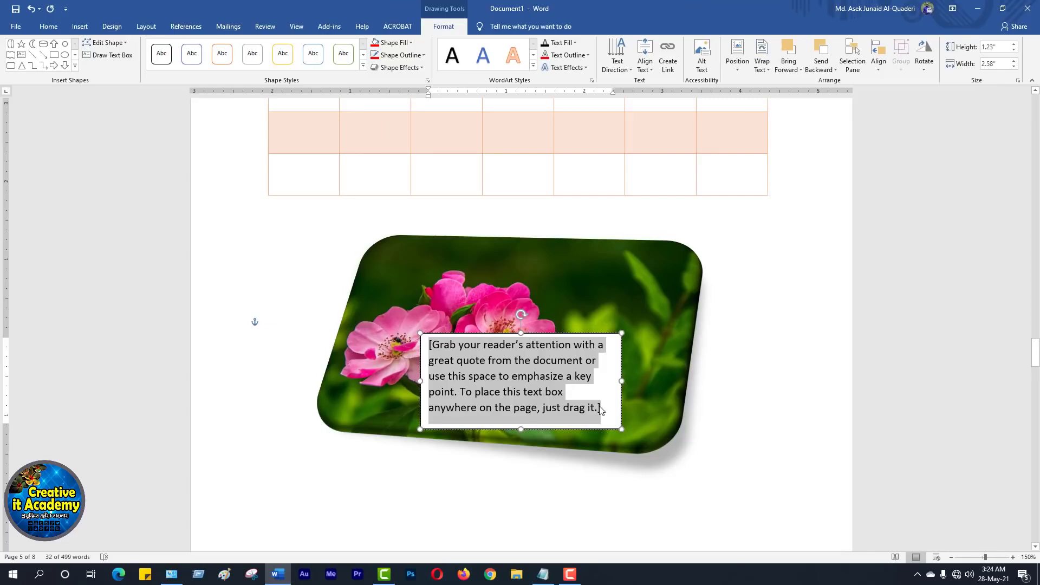
# Replace the placeholder text in the text box over the flower picture with "Bangladesh".
pyautogui.press('Delete')
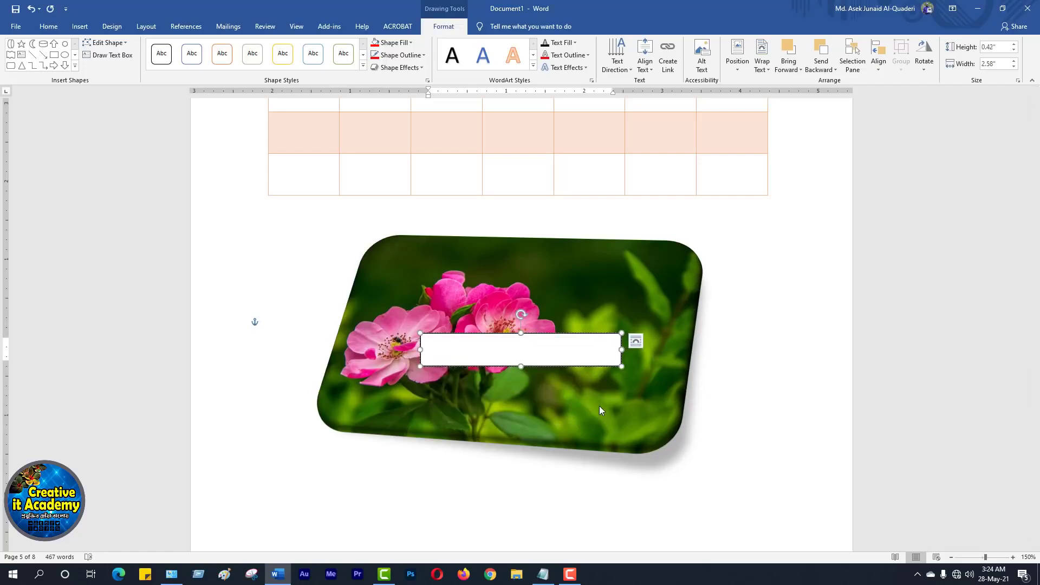
pyautogui.write('Bangladesh')
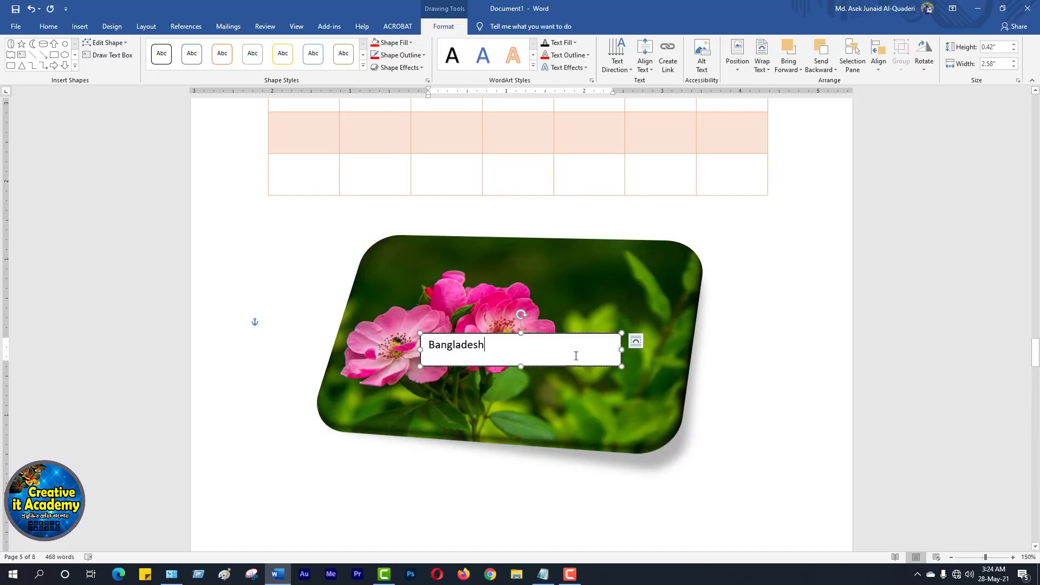
pyautogui.click(565, 305)
pyautogui.click(525, 348)
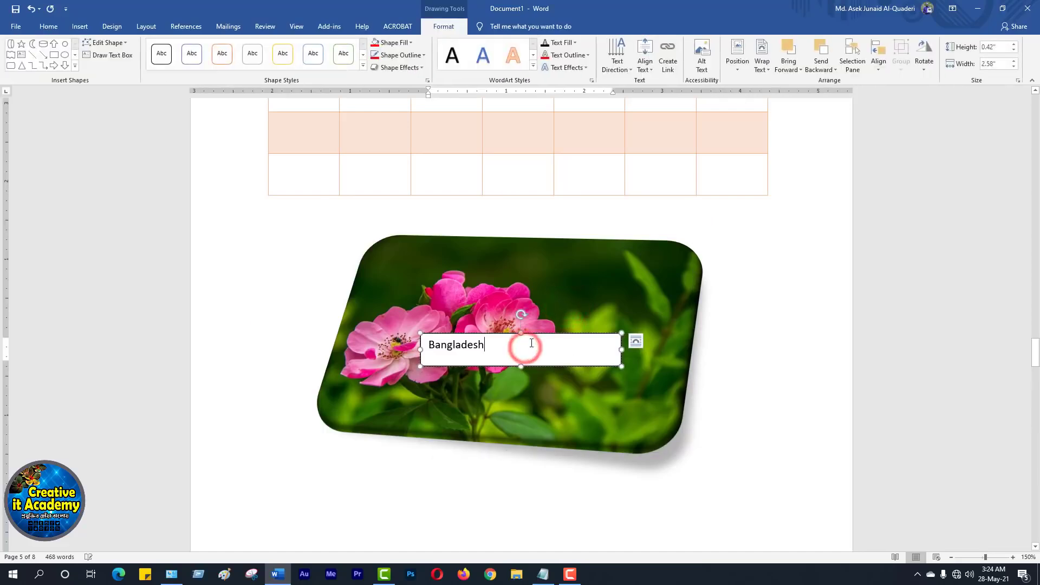
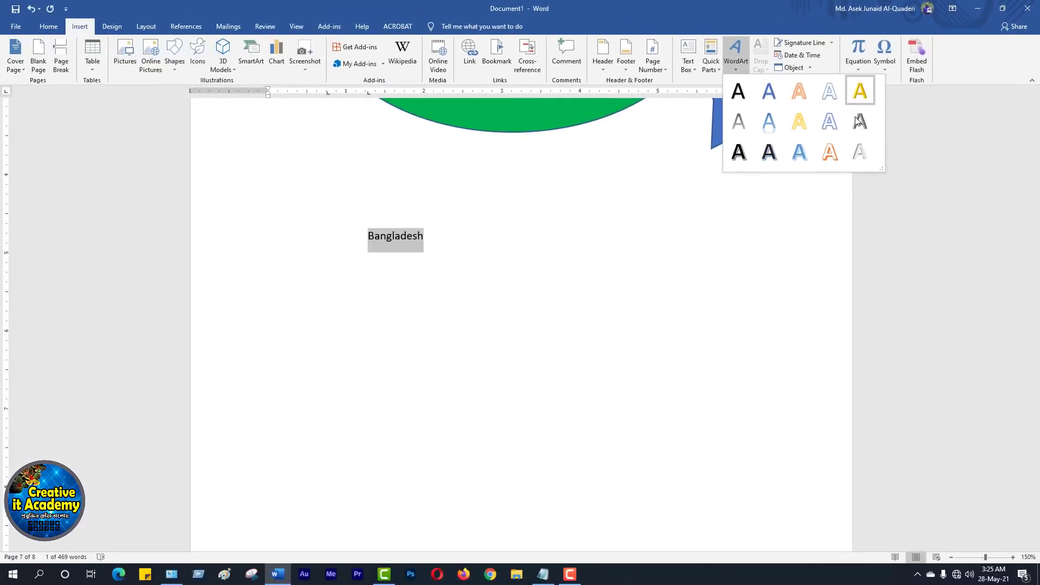
# Convert the selected word "Bangladesh" below the boat into black WordArt with a hard shadow and move it down and to the right.
pyautogui.click(743, 156)
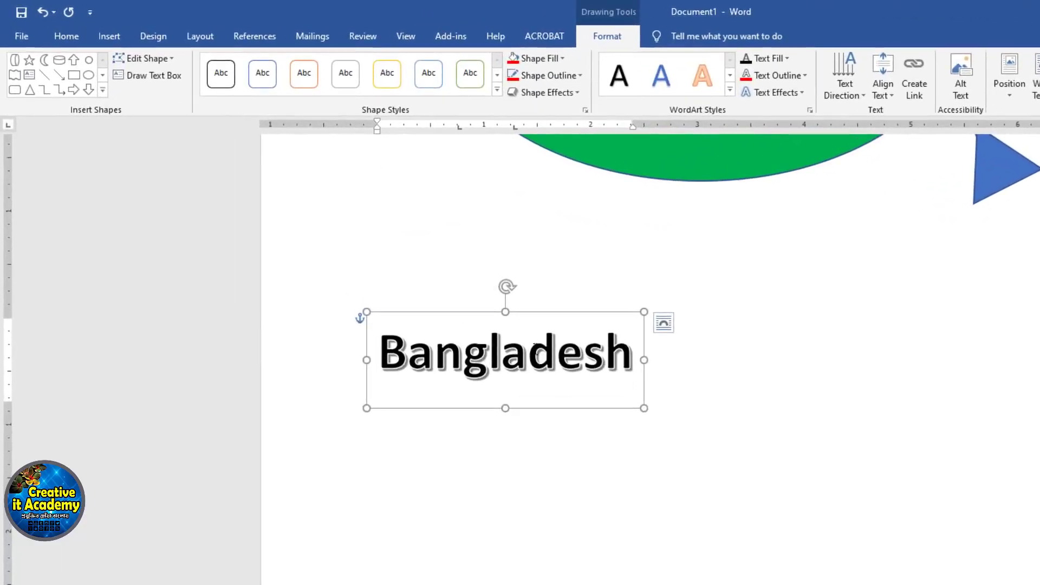
pyautogui.moveTo(541, 315); pyautogui.dragTo(640, 364)
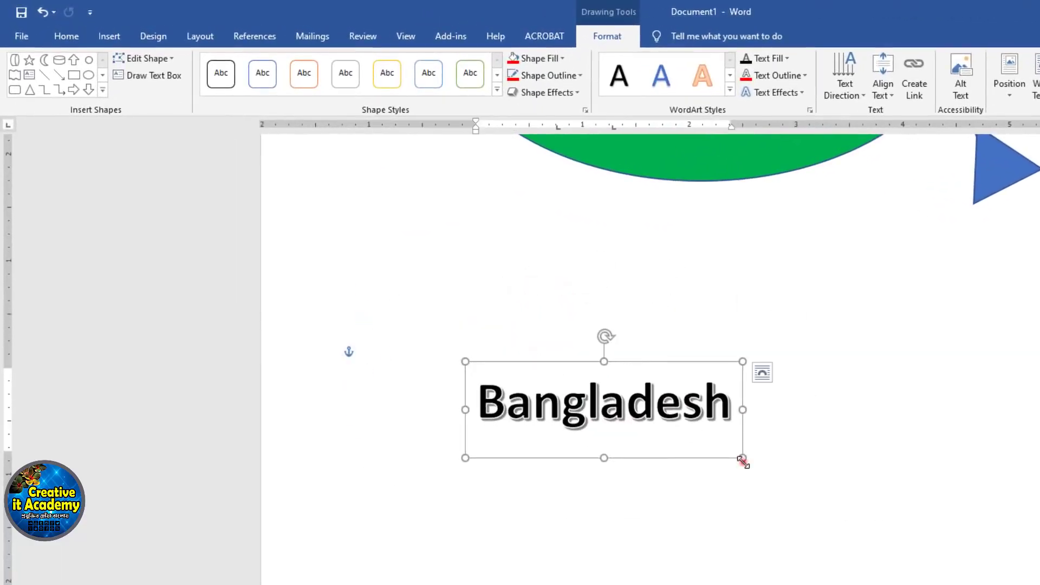
# Enlarge the "Bangladesh" WordArt box to 2.04" high by 5.35" wide and set its text to 72 pt.
pyautogui.moveTo(743, 461); pyautogui.dragTo(1035, 578)
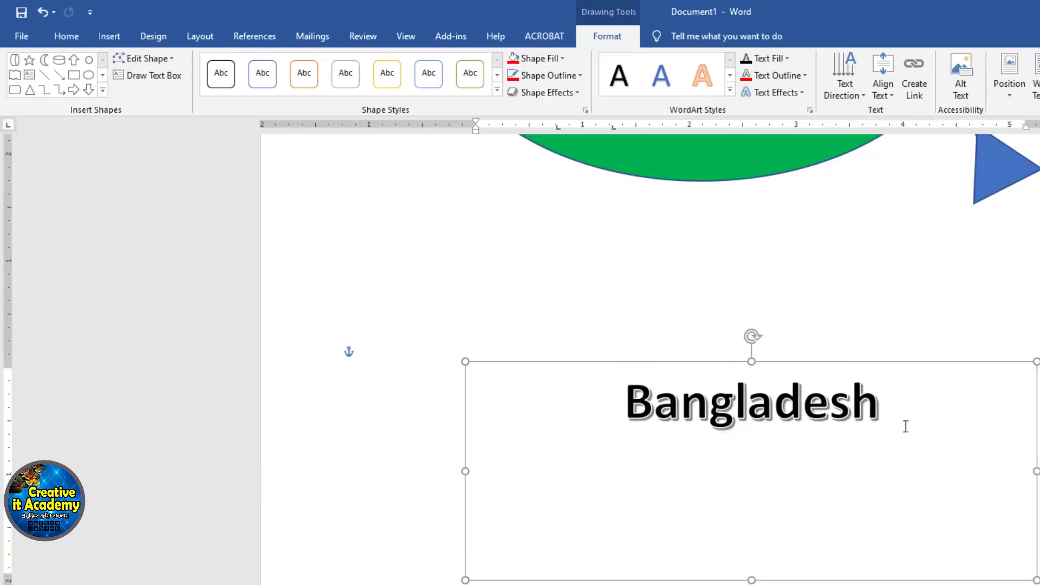
pyautogui.moveTo(884, 408); pyautogui.dragTo(591, 405)
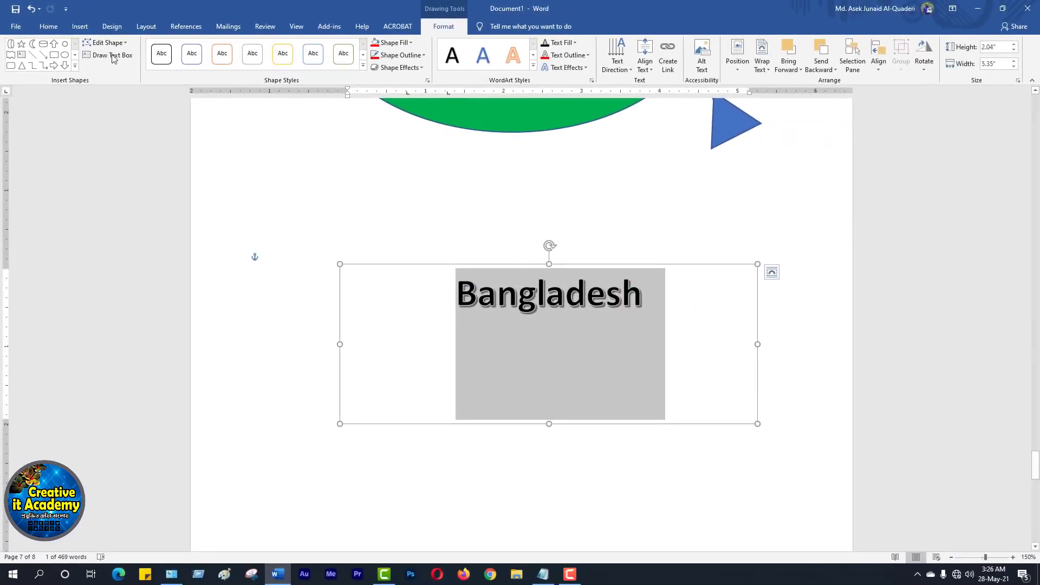
pyautogui.click(48, 27)
pyautogui.click(177, 49)
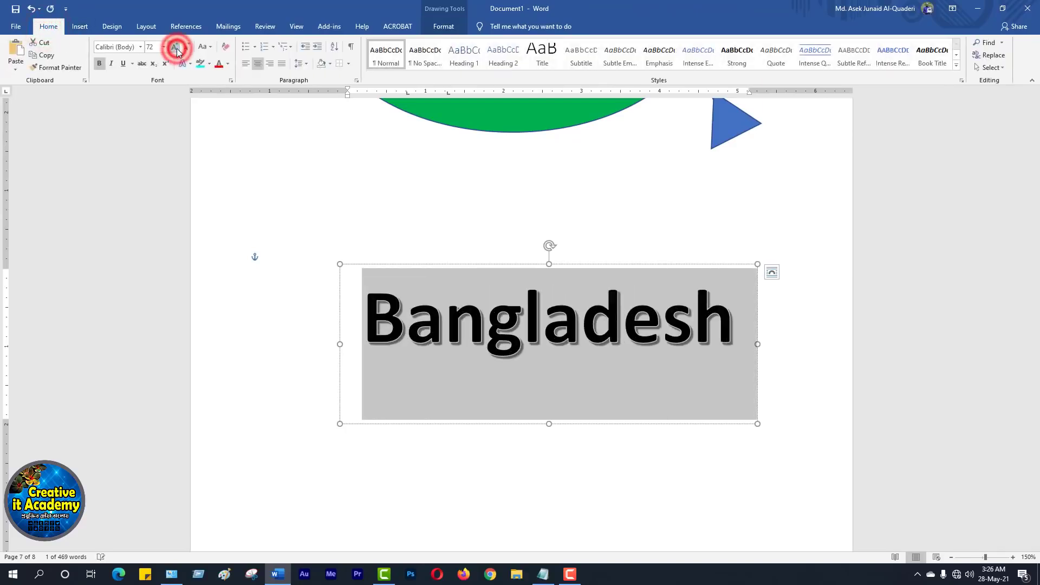
pyautogui.click(364, 111)
pyautogui.click(826, 320)
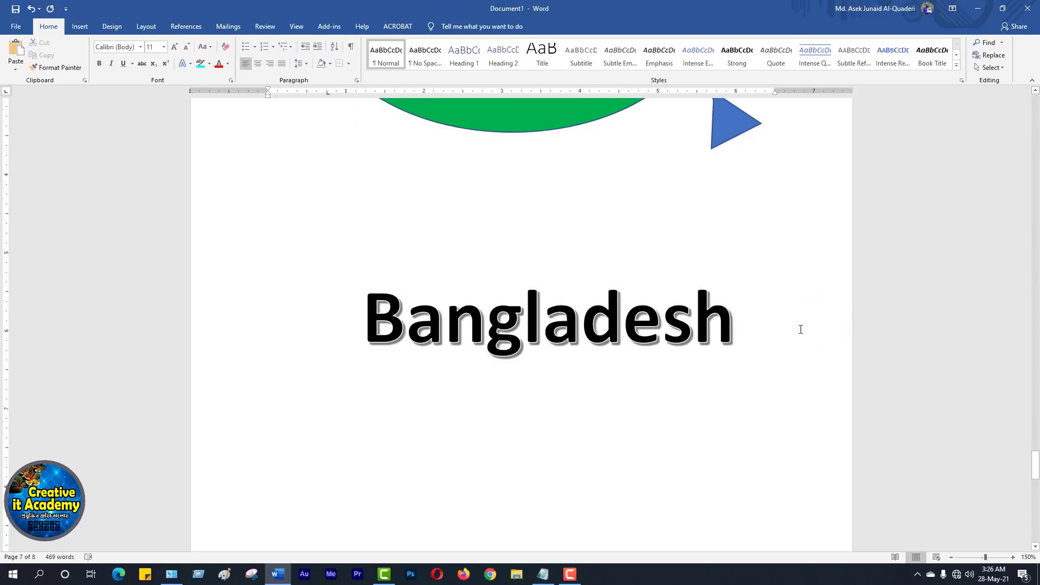
# Apply the gold gradient fill theme style from the fifth row of shape styles to the "Bangladesh" WordArt box.
pyautogui.click(608, 309)
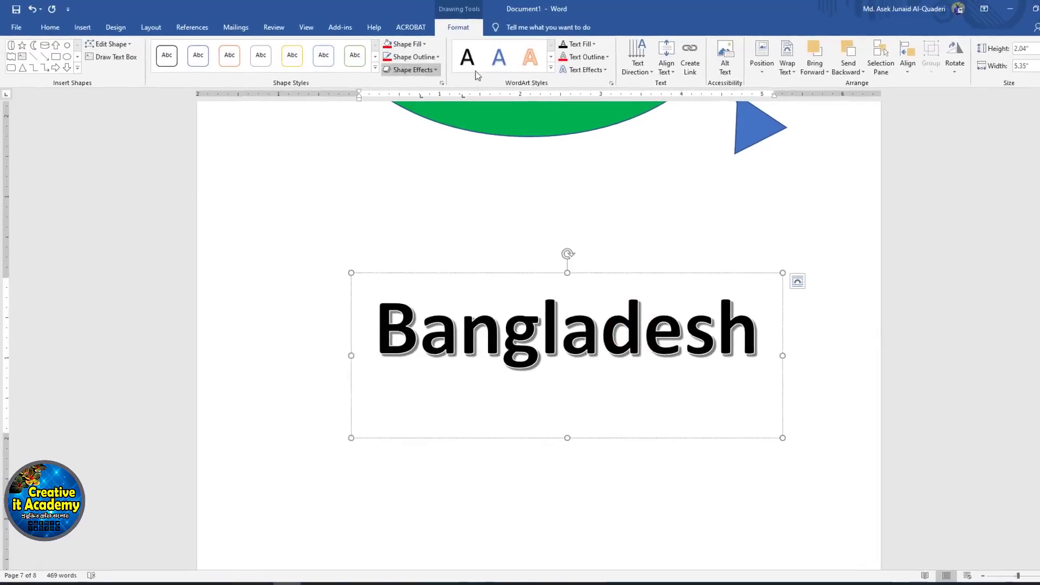
pyautogui.click(534, 65)
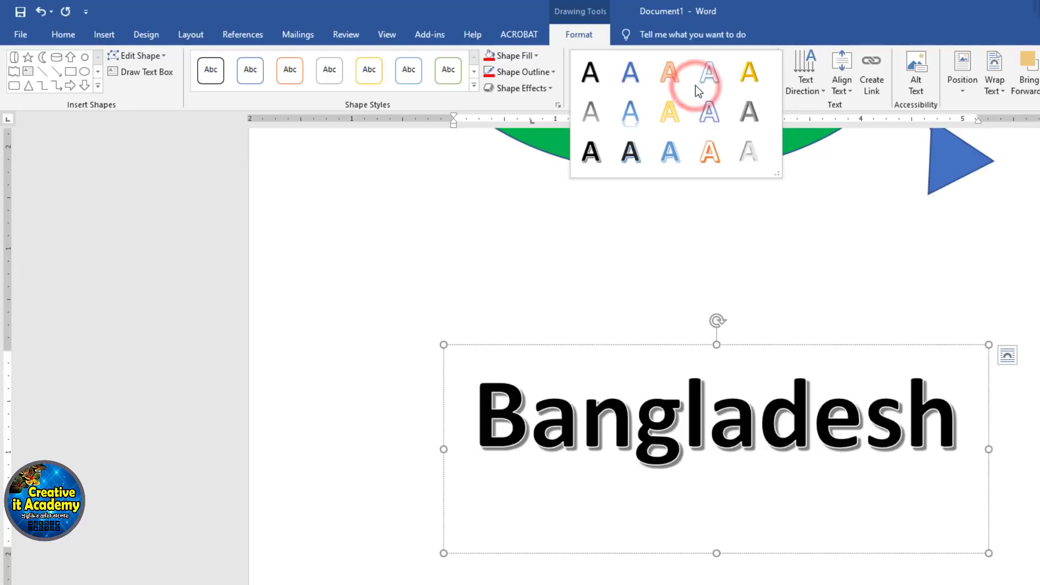
pyautogui.click(839, 163)
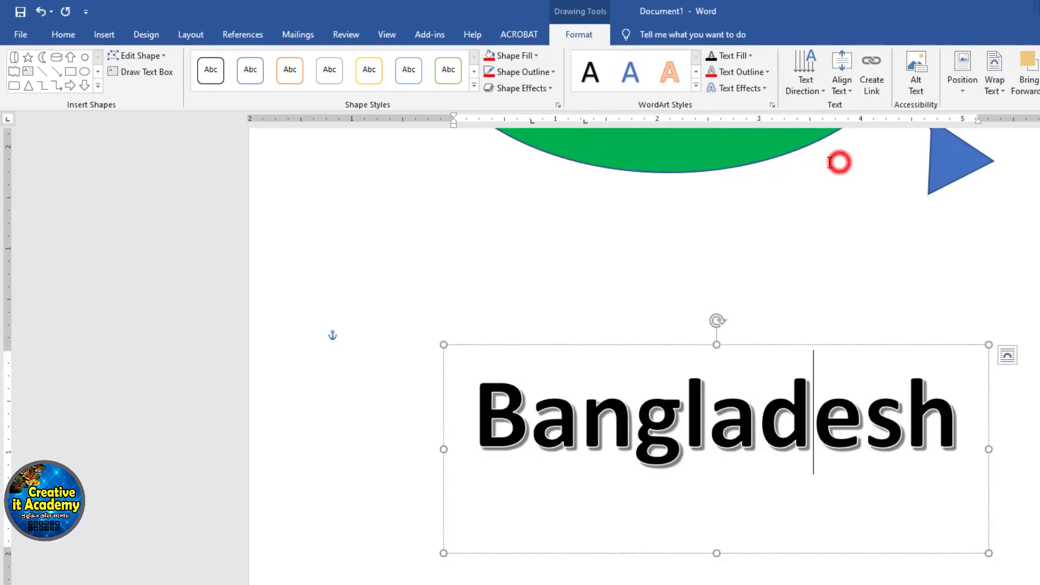
pyautogui.click(475, 87)
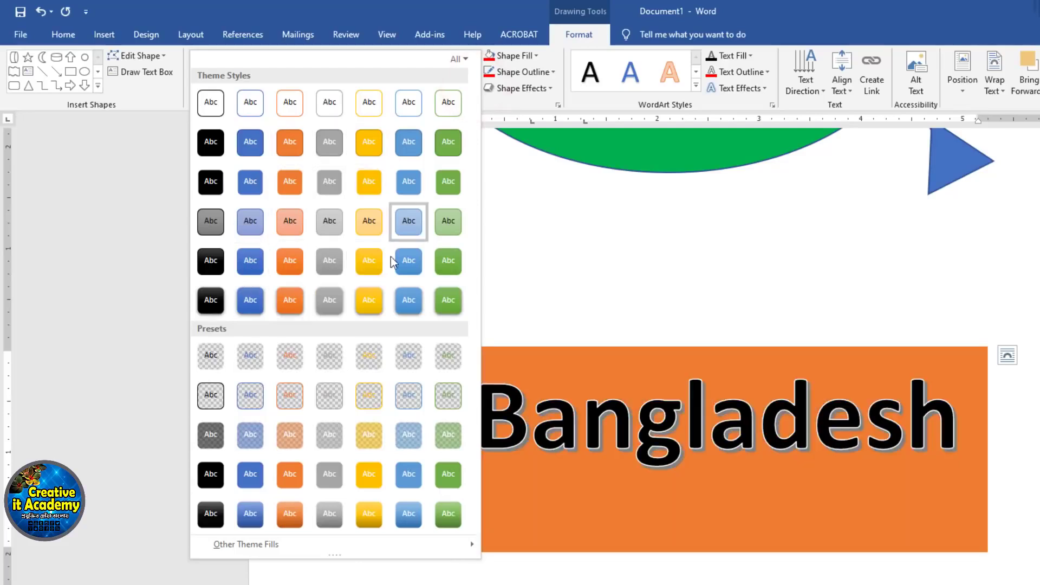
pyautogui.click(371, 269)
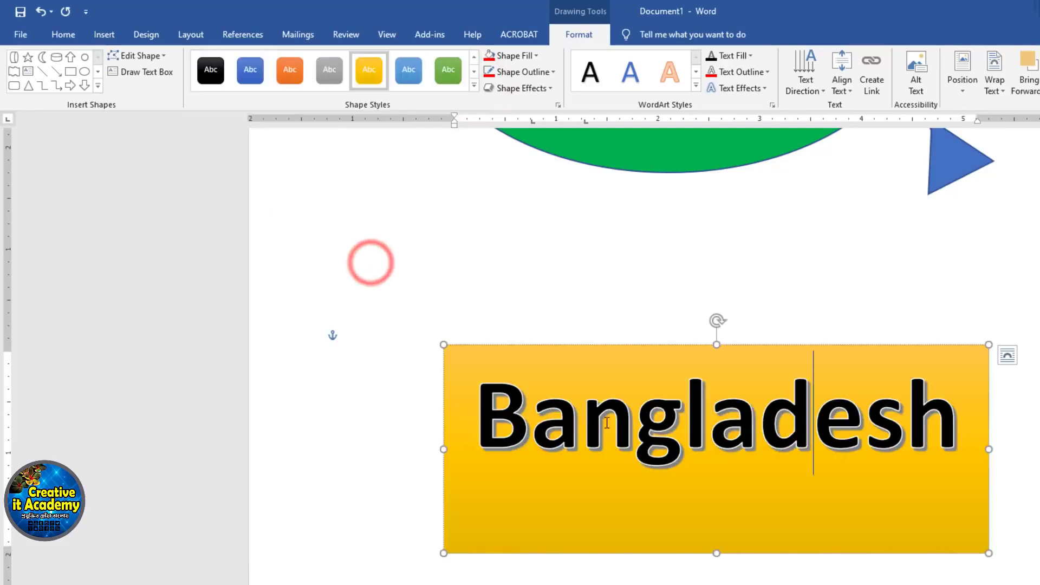
# Give the "Bangladesh" WordArt box a light green standard fill and a red outline.
pyautogui.click(608, 425)
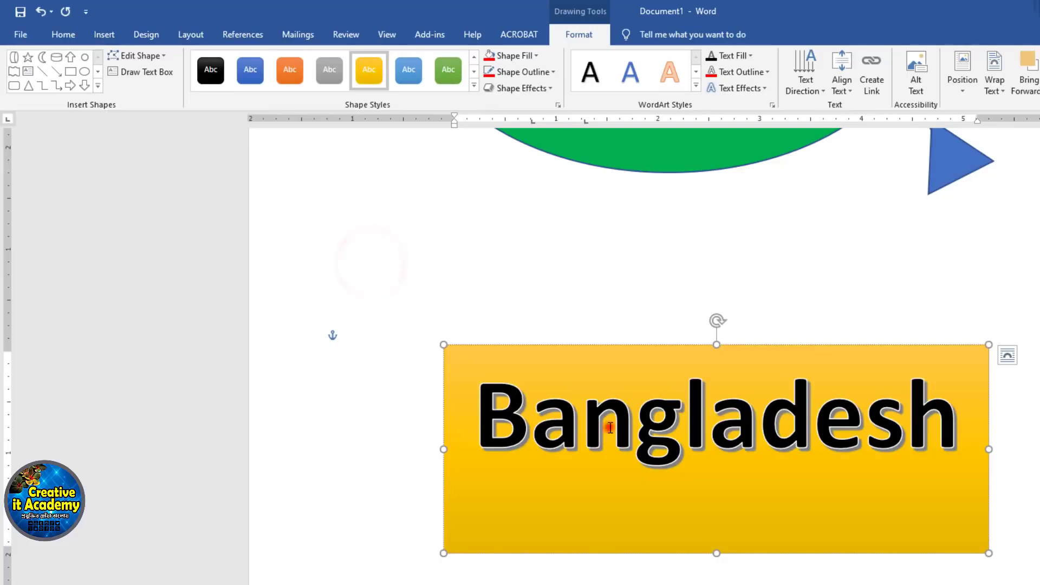
pyautogui.click(535, 56)
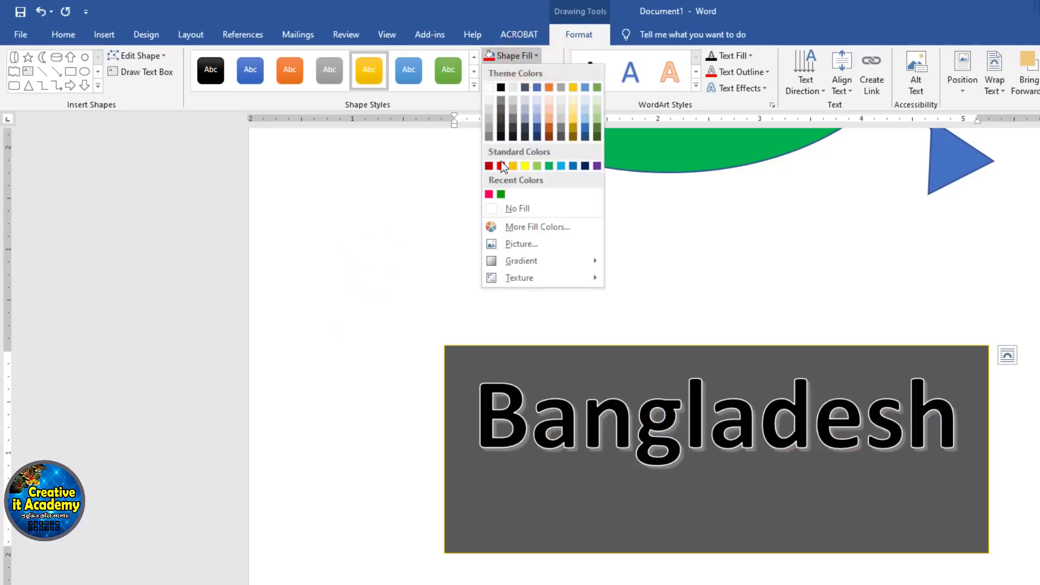
pyautogui.click(537, 166)
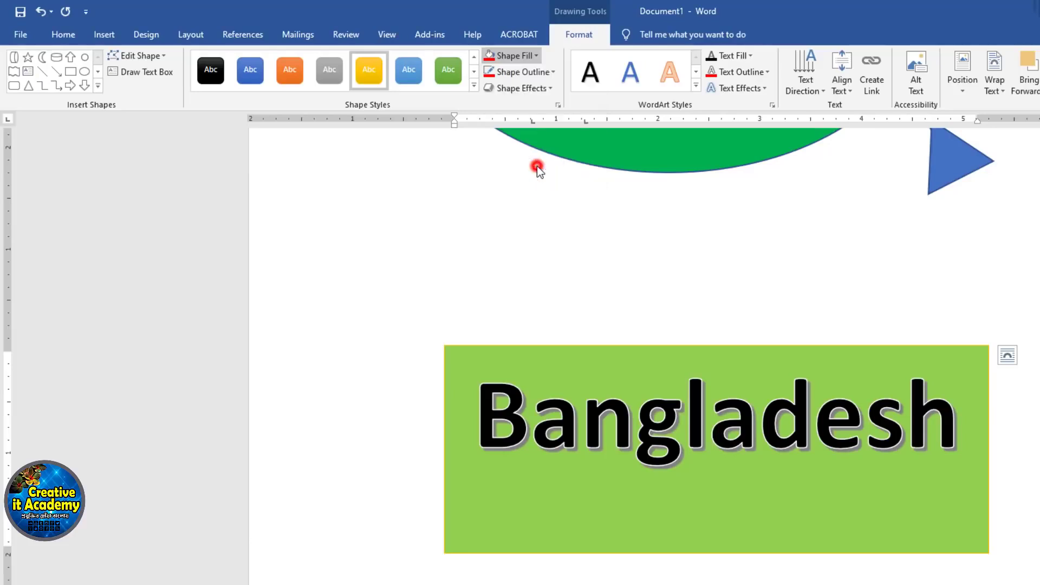
pyautogui.click(553, 71)
pyautogui.click(501, 181)
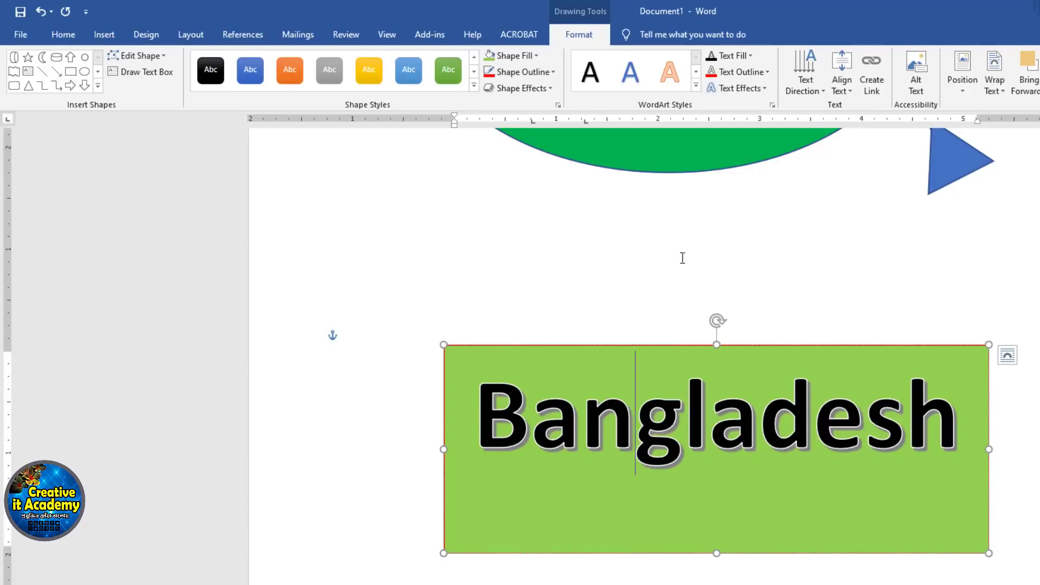
# Apply the Preset 9 shape effect to the green "Bangladesh" WordArt box and deselect it.
pyautogui.click(550, 89)
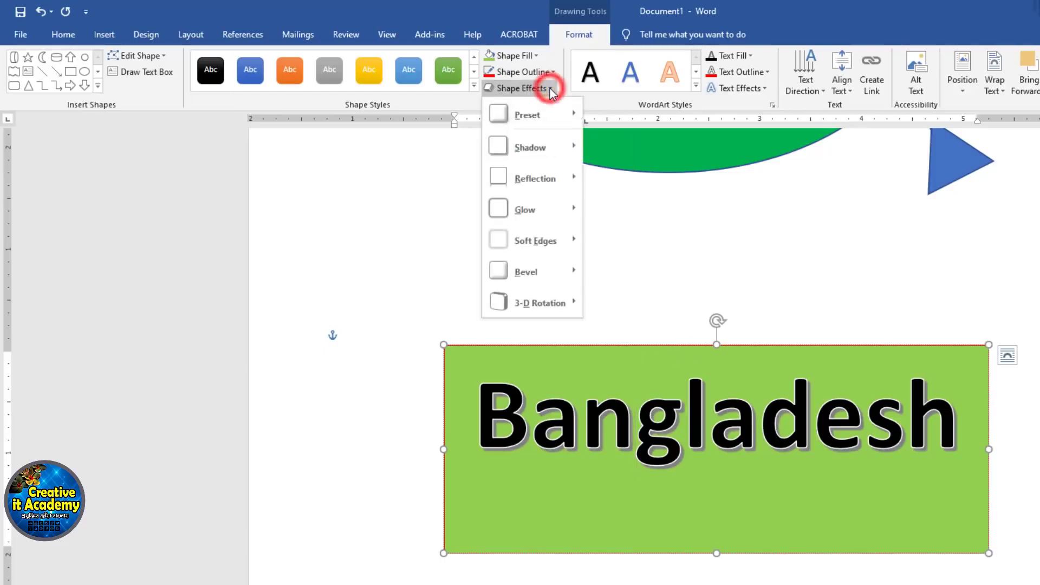
pyautogui.moveTo(534, 112)
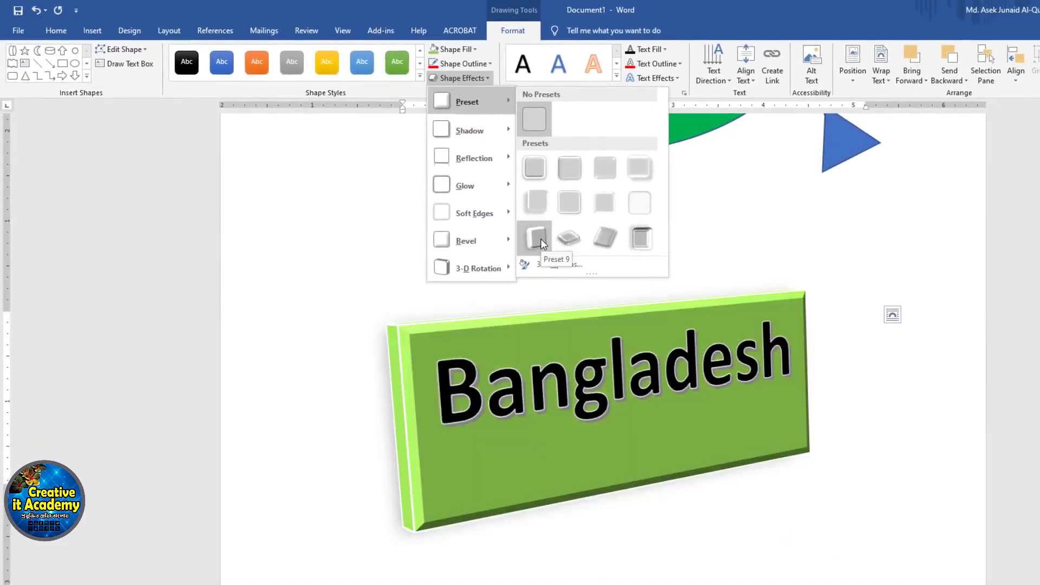
pyautogui.click(541, 238)
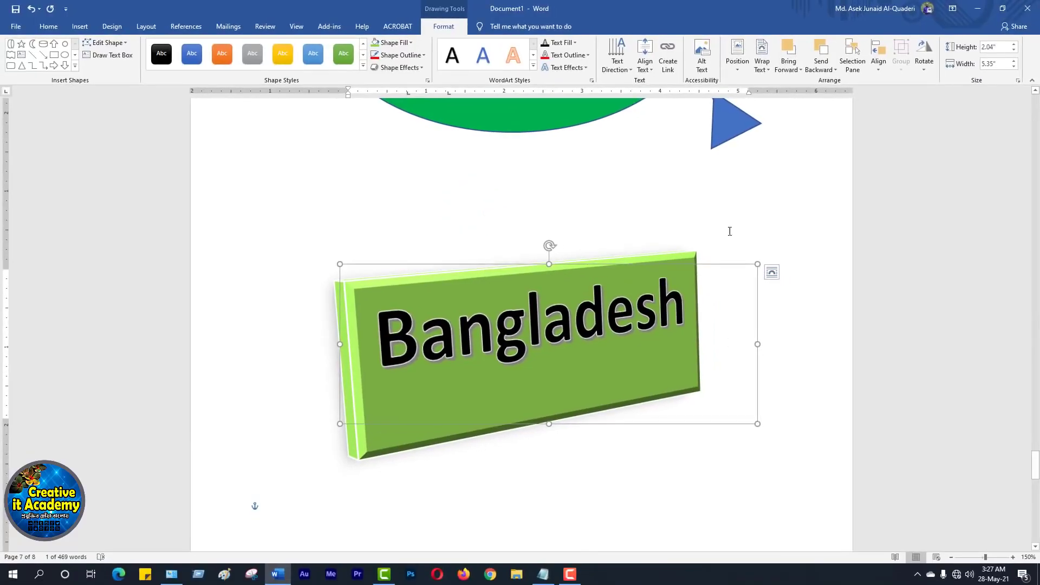
pyautogui.click(741, 211)
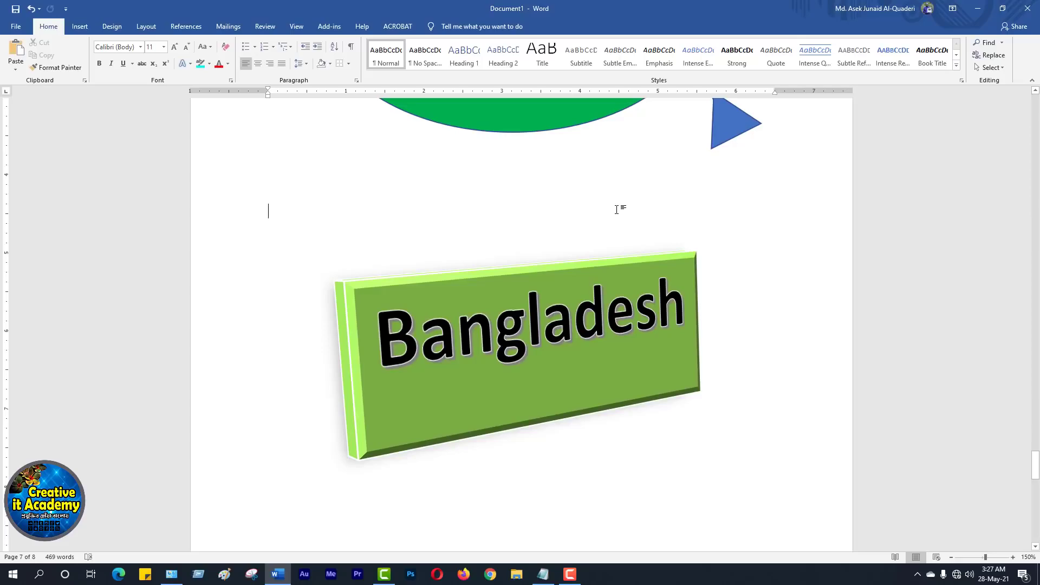
# Insert the current date below the "Bangladesh" WordArt in the format "Friday, May 28, 2021", without automatic updating.
pyautogui.click(79, 27)
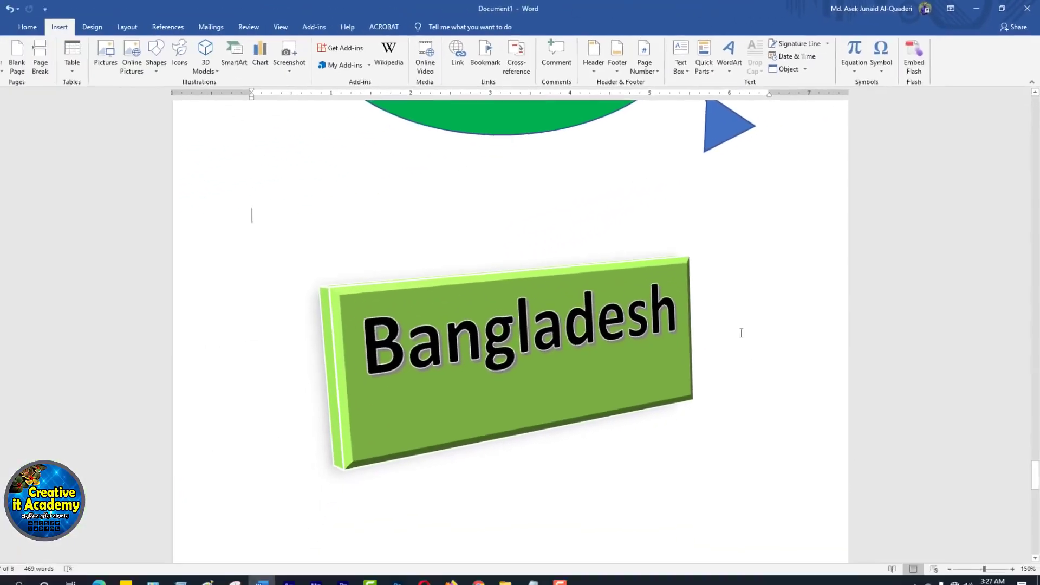
pyautogui.scroll(-4, 742, 333)
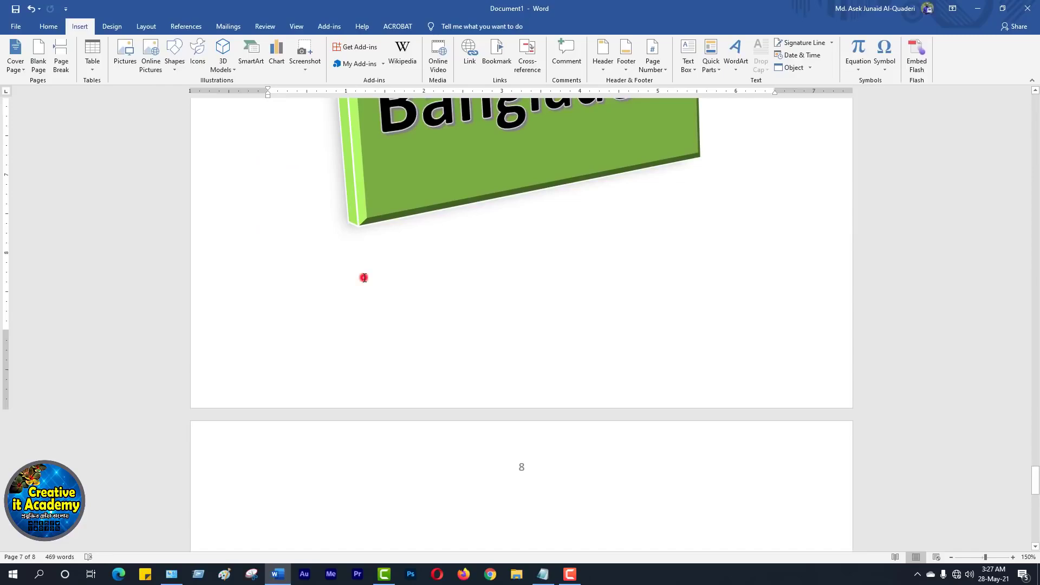
pyautogui.click(364, 278)
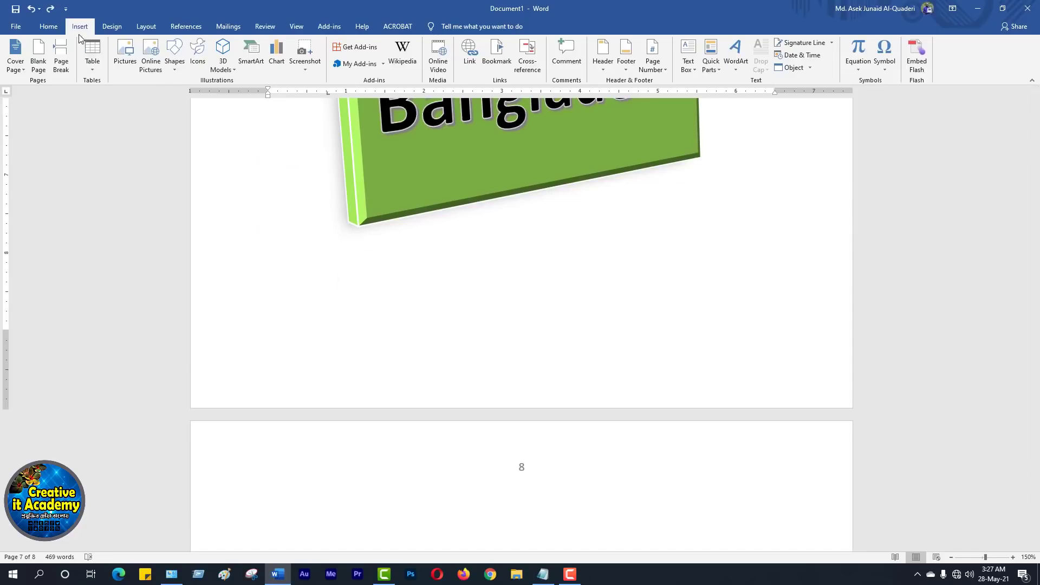
pyautogui.click(797, 56)
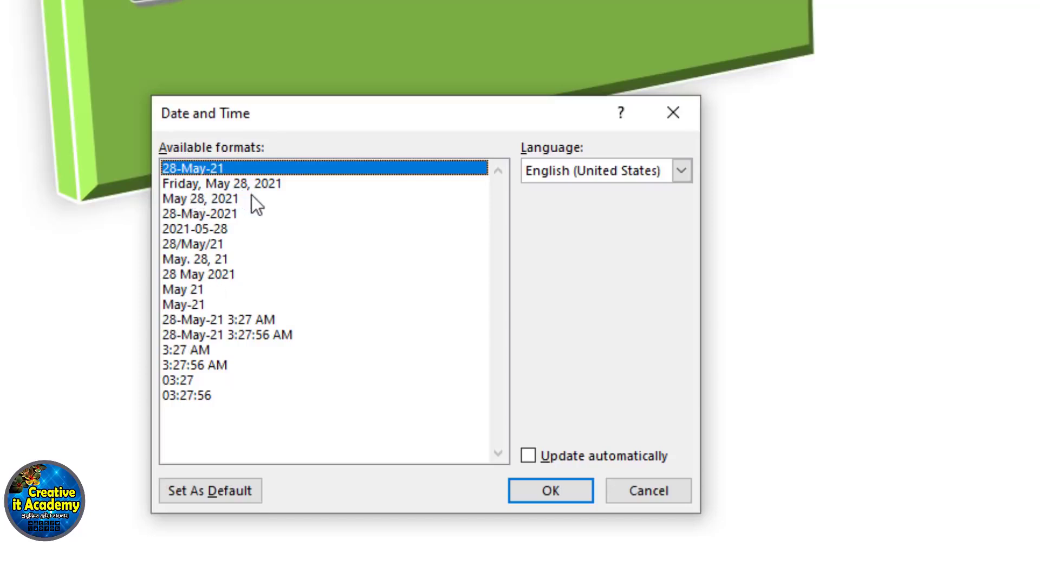
pyautogui.click(272, 186)
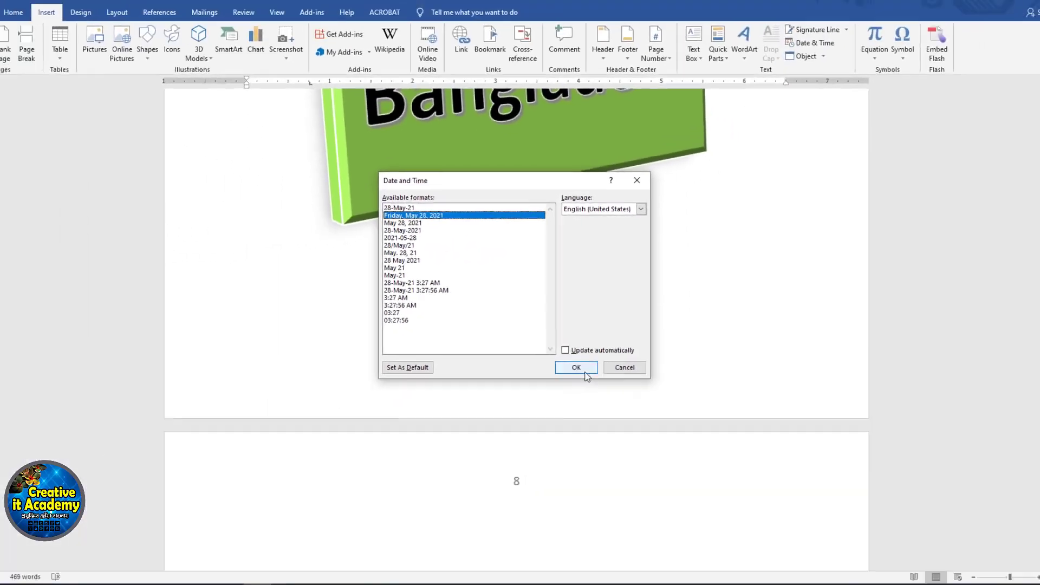
pyautogui.click(585, 371)
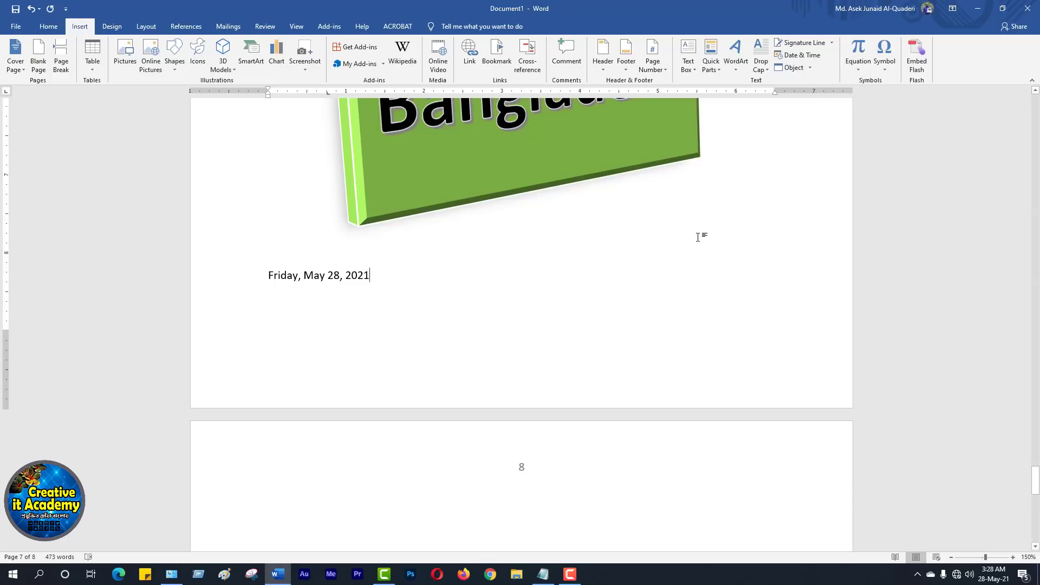
# Insert a page break below the desktop screenshot on page 8 to start a new page.
pyautogui.scroll(-6, 698, 238)
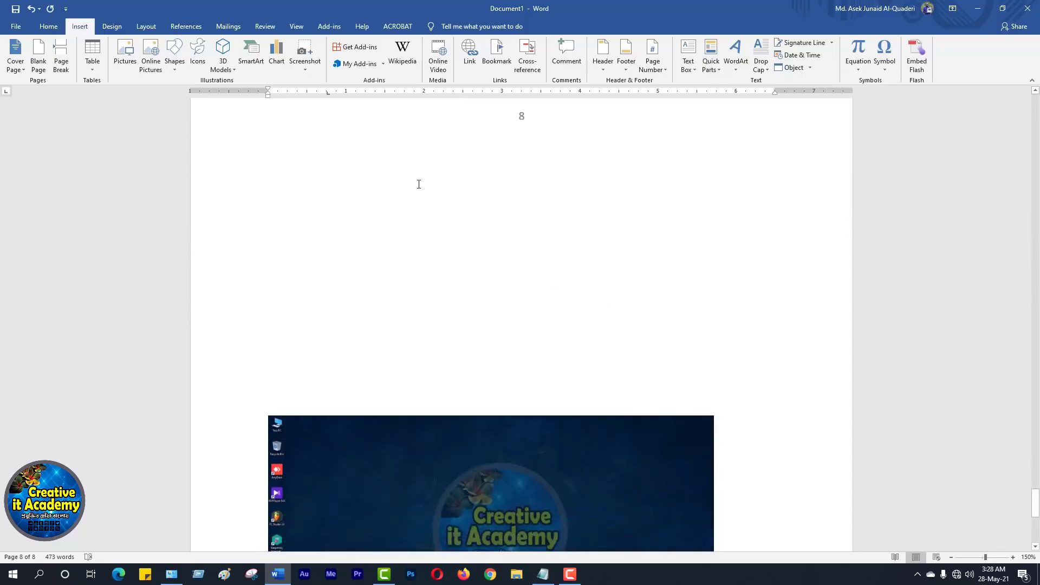
pyautogui.scroll(-7, 472, 227)
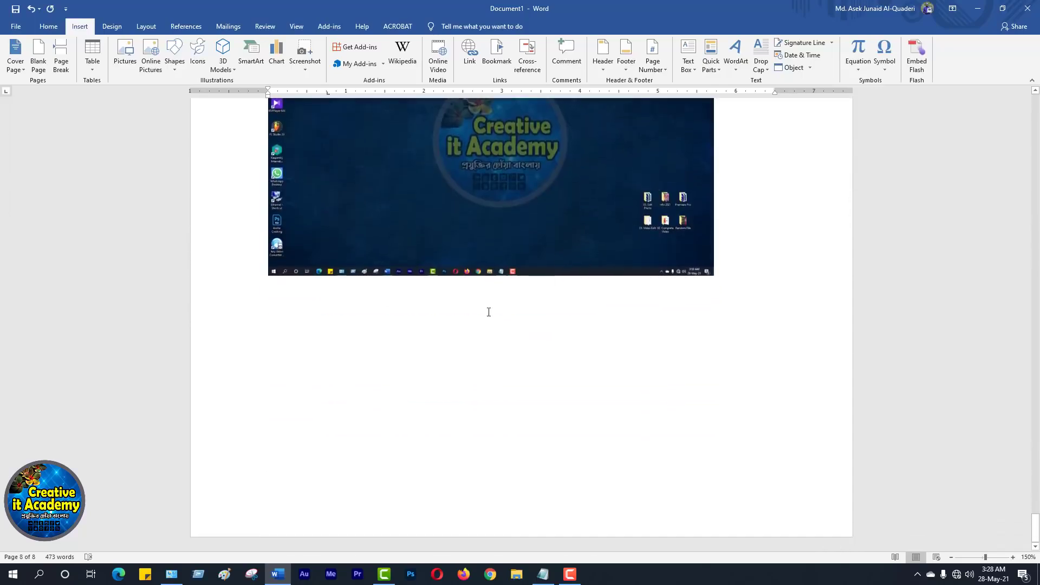
pyautogui.click(354, 333)
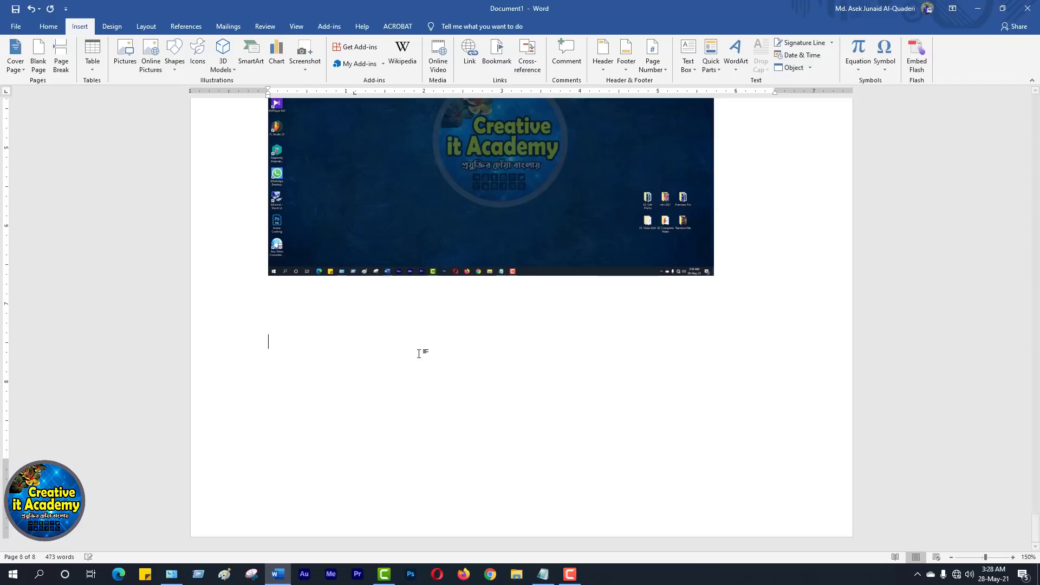
pyautogui.hotkey('ctrl', 'Return')
pyautogui.scroll(-7, 428, 351)
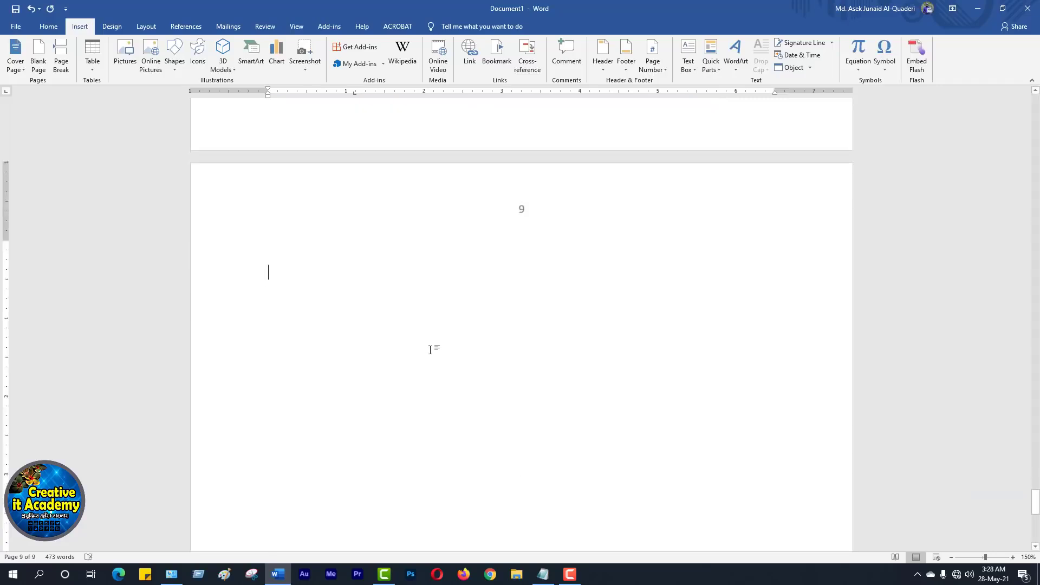
pyautogui.scroll(1, 351, 336)
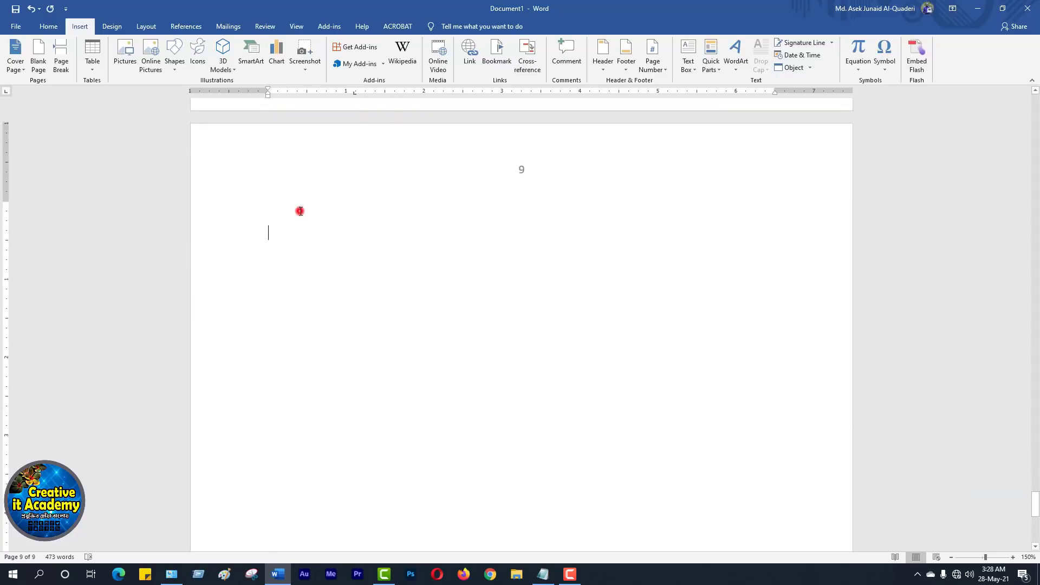
# Insert the built-in Fourier Series equation at the start of the empty page 9.
pyautogui.click(300, 211)
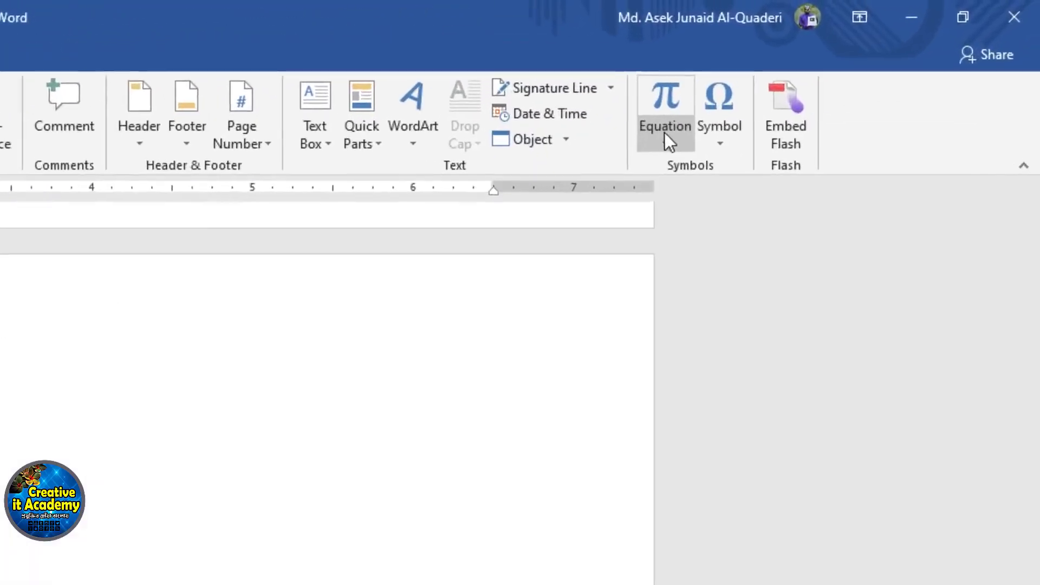
pyautogui.click(858, 68)
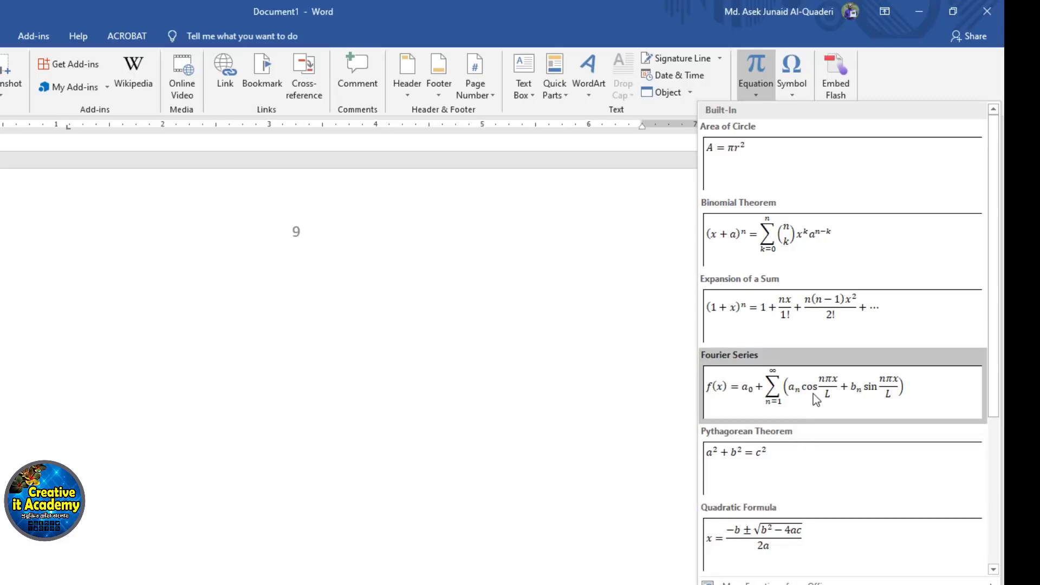
pyautogui.click(817, 398)
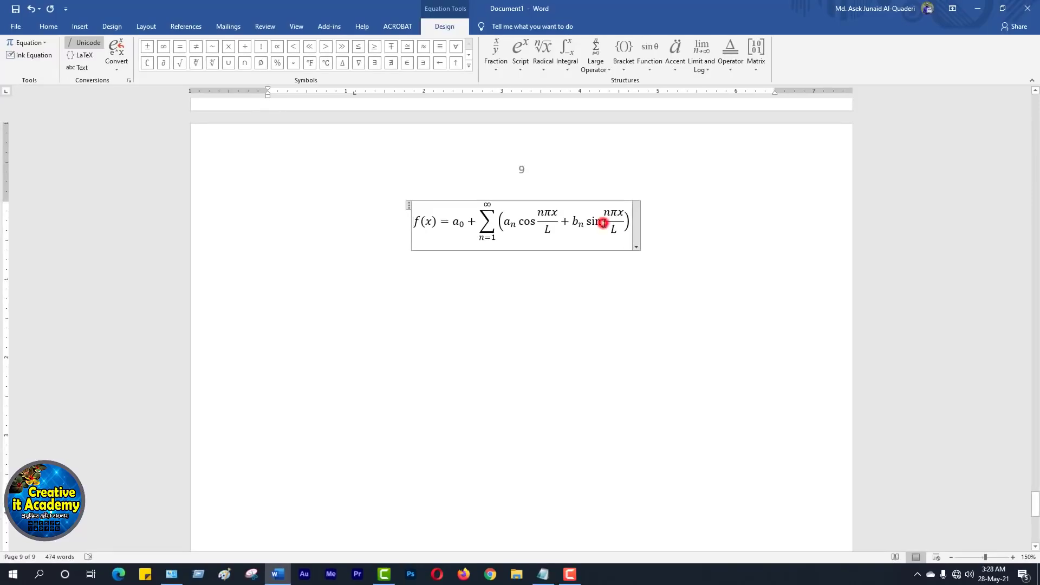
# Replace the term a₀ in the Fourier Series equation with "b" and return to the document body.
pyautogui.click(548, 227)
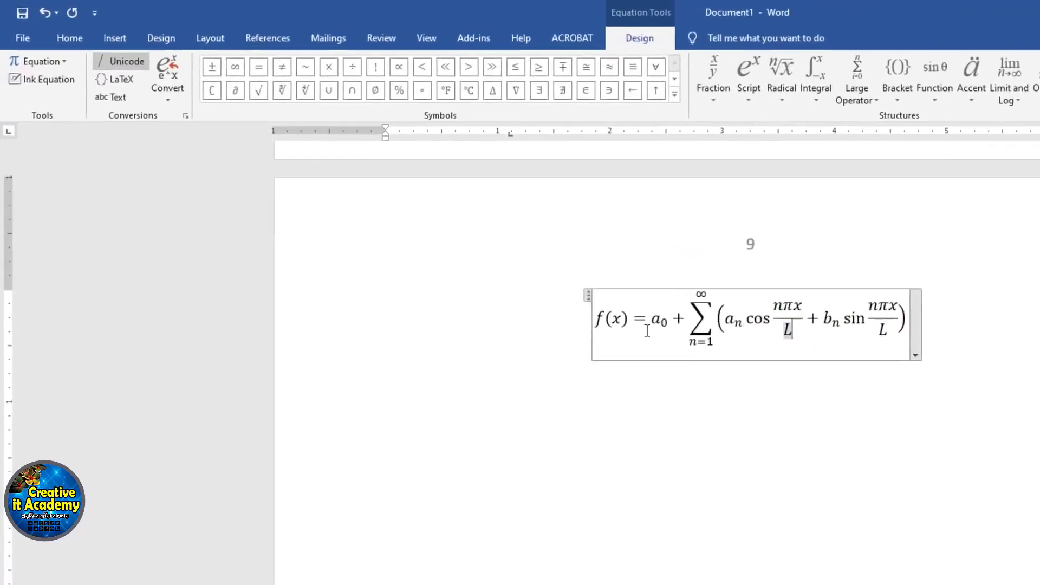
pyautogui.click(718, 348)
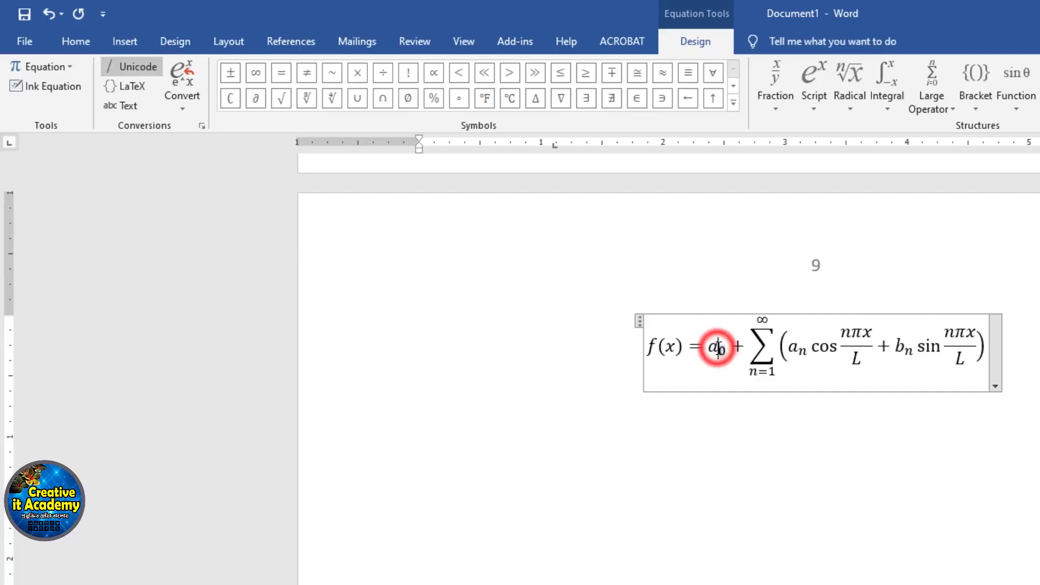
pyautogui.write('b')
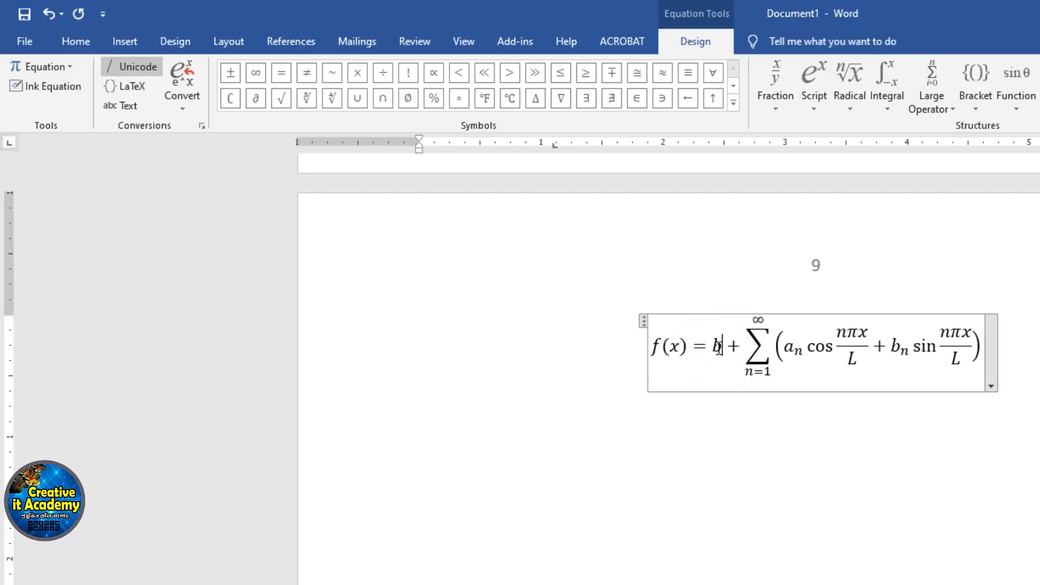
pyautogui.click(1009, 443)
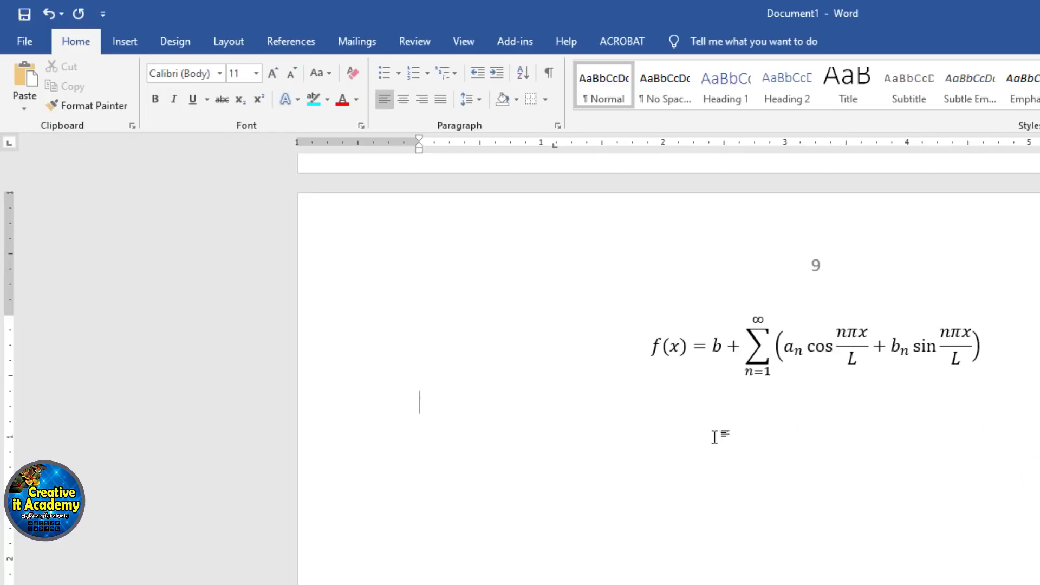
# Insert the copyright sign © followed by the yen sign ¥ directly before the date "Friday, May 28, 2021" below the WordArt.
pyautogui.click(119, 39)
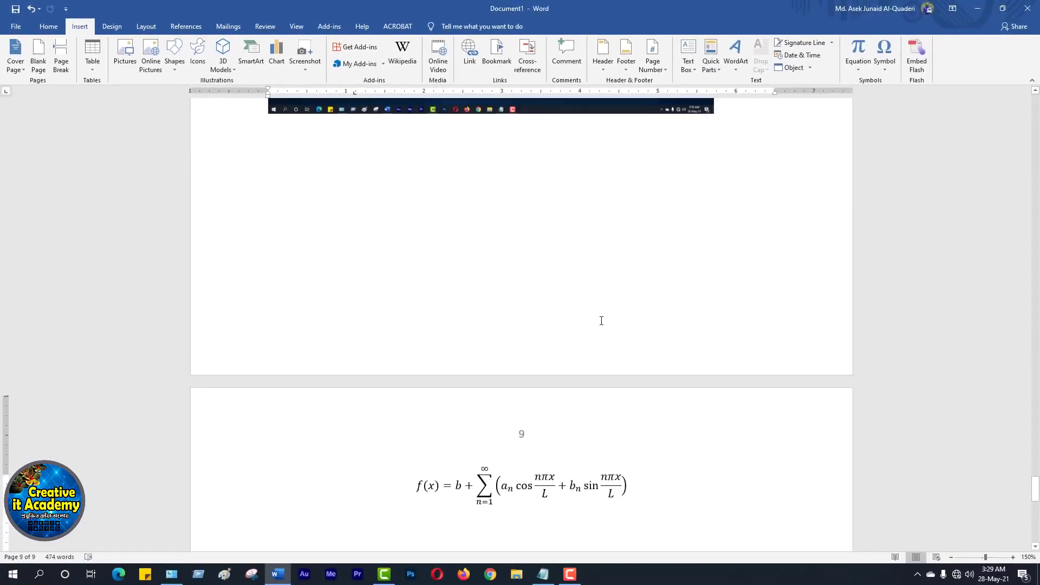
pyautogui.scroll(5, 600, 320)
pyautogui.scroll(15, 600, 320)
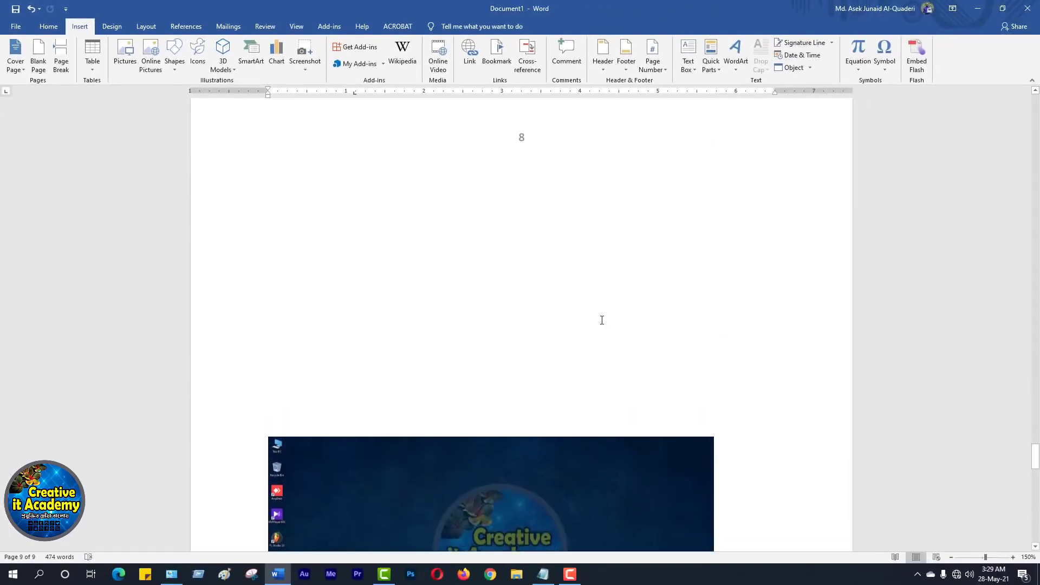
pyautogui.scroll(-4, 601, 320)
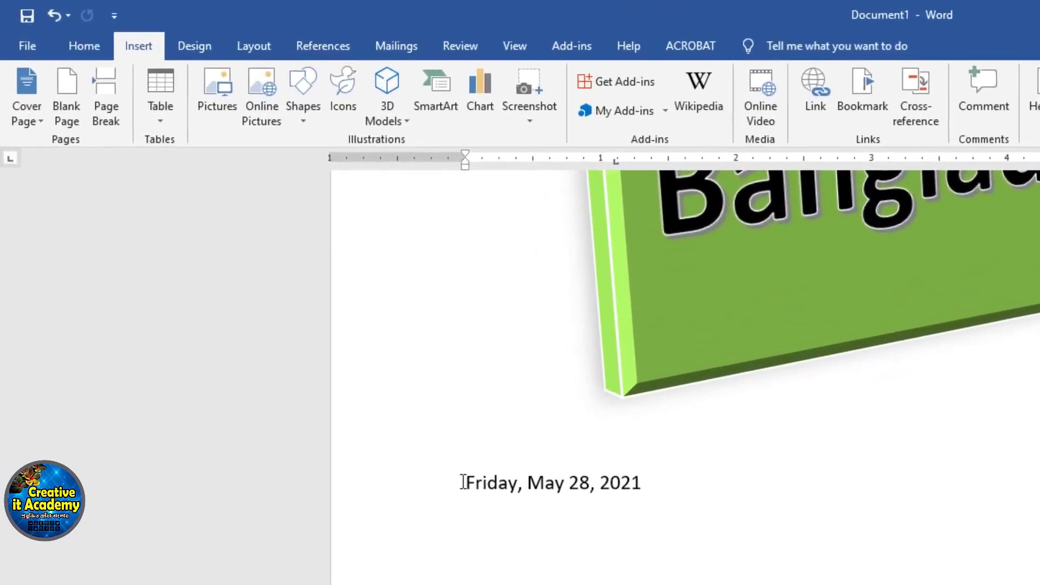
pyautogui.click(462, 479)
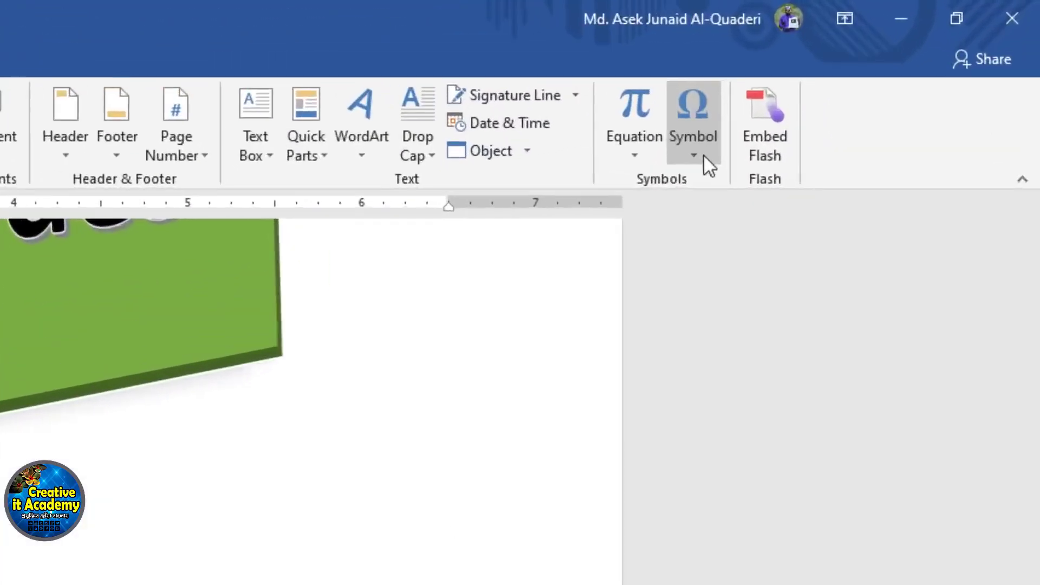
pyautogui.click(924, 73)
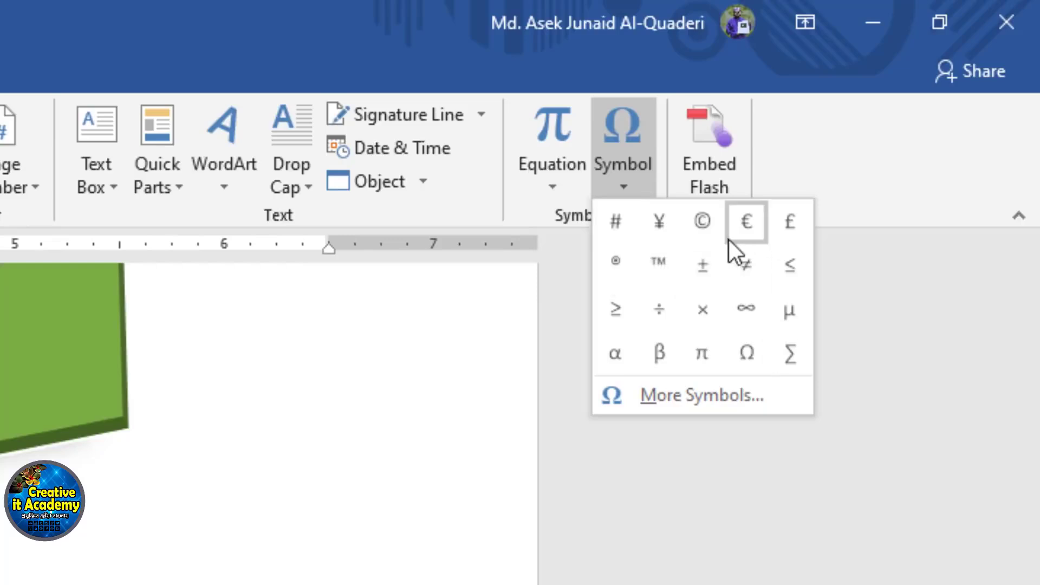
pyautogui.click(709, 218)
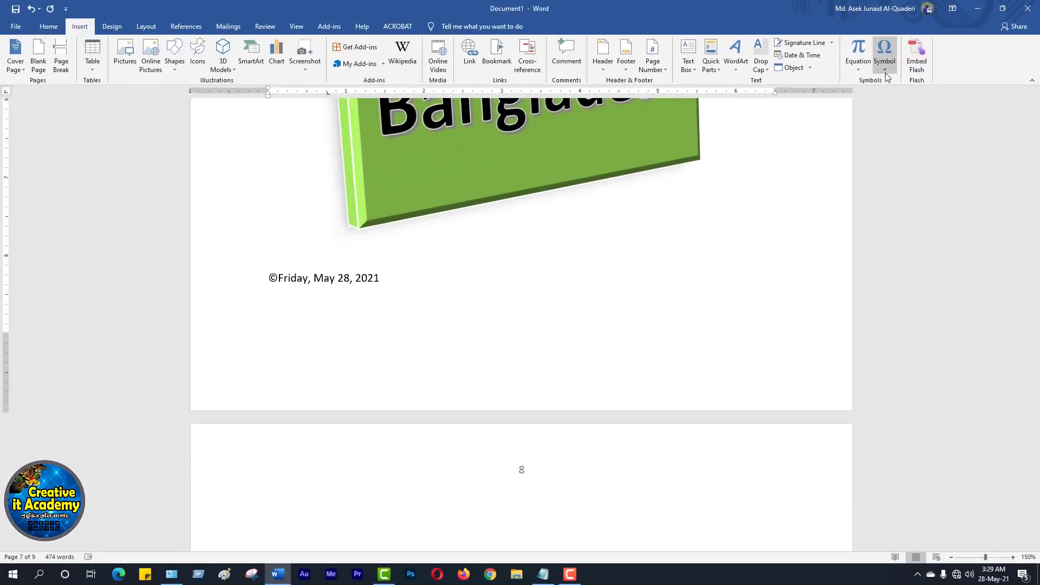
pyautogui.click(886, 70)
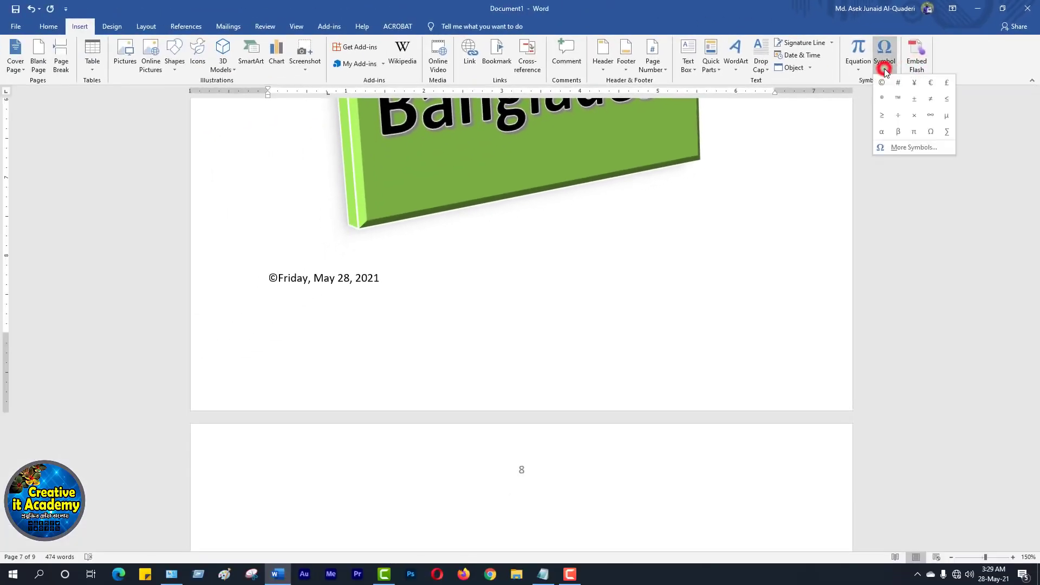
pyautogui.click(916, 87)
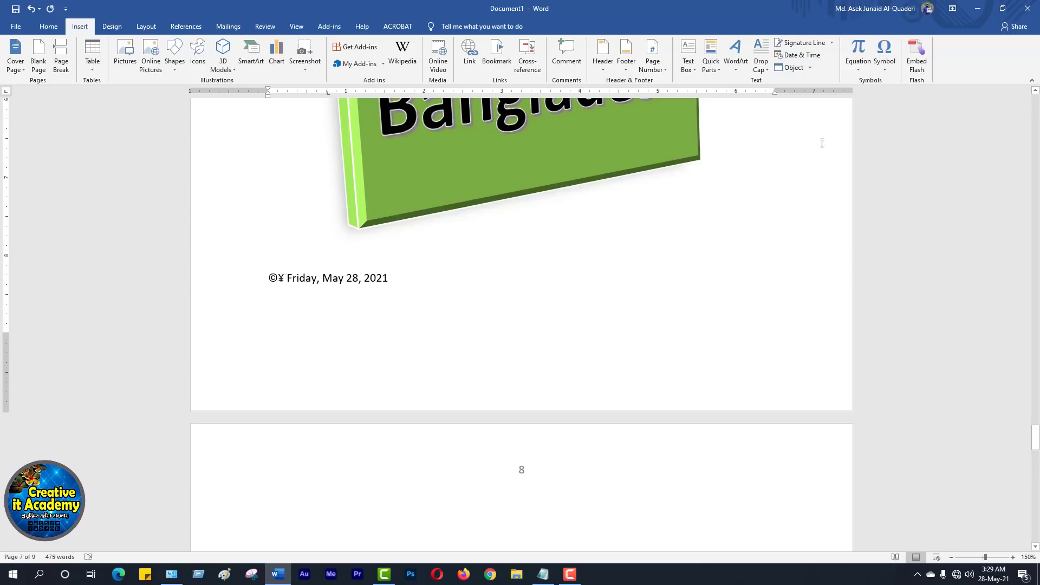
# Insert the Arabic Letter Yeh Isolated Form (character code FEF1) from the full symbol set between the yen sign and the date.
pyautogui.click(885, 65)
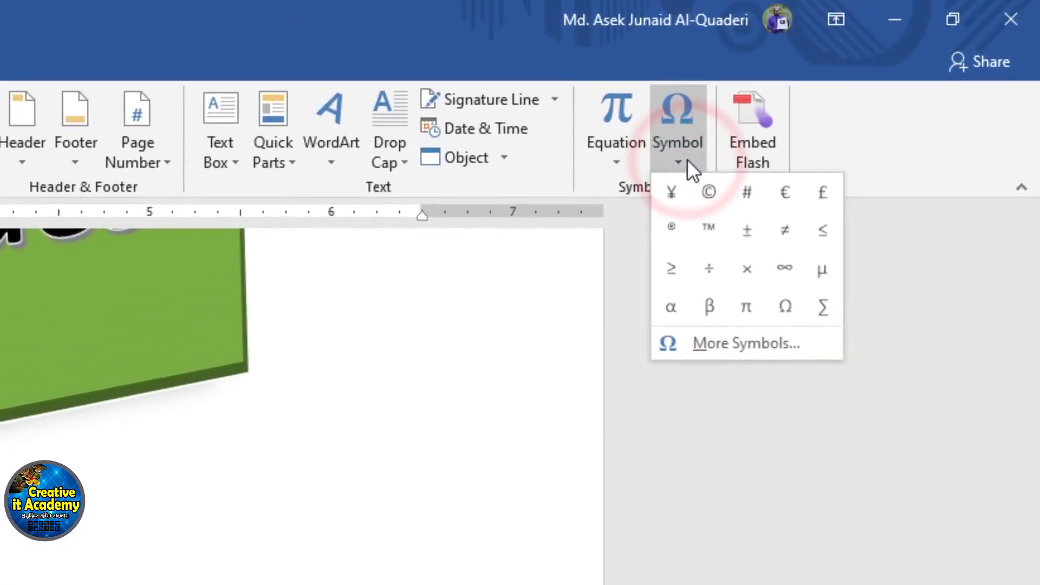
pyautogui.click(737, 347)
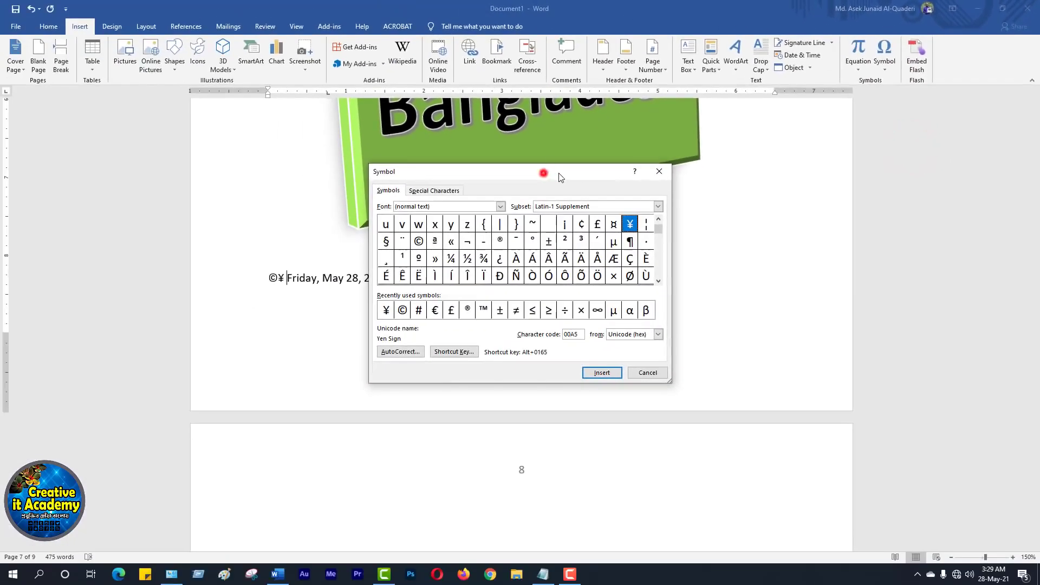
pyautogui.moveTo(561, 178); pyautogui.dragTo(806, 152)
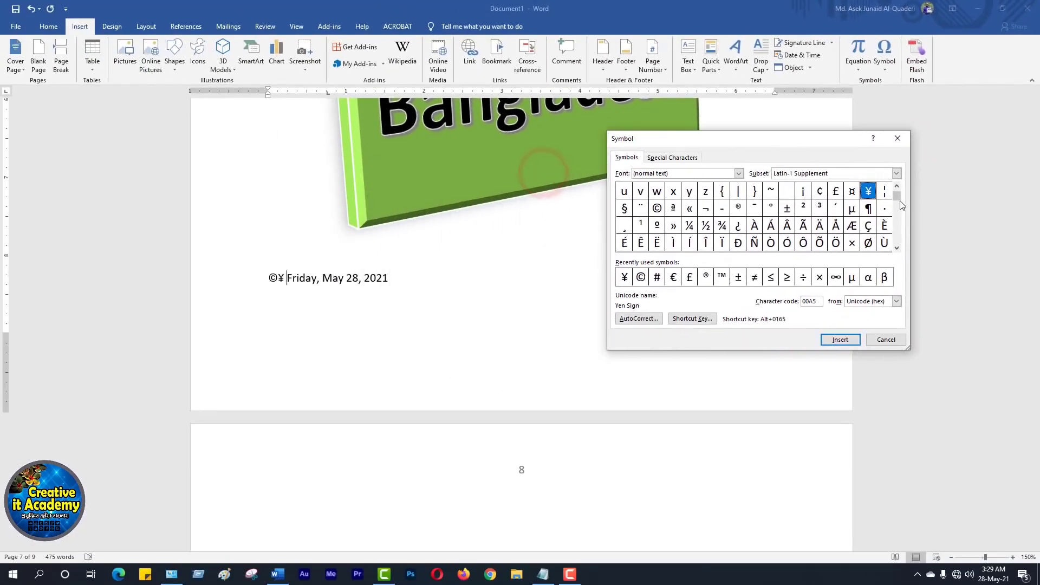
pyautogui.moveTo(906, 195); pyautogui.dragTo(908, 224)
pyautogui.moveTo(847, 305); pyautogui.dragTo(844, 325)
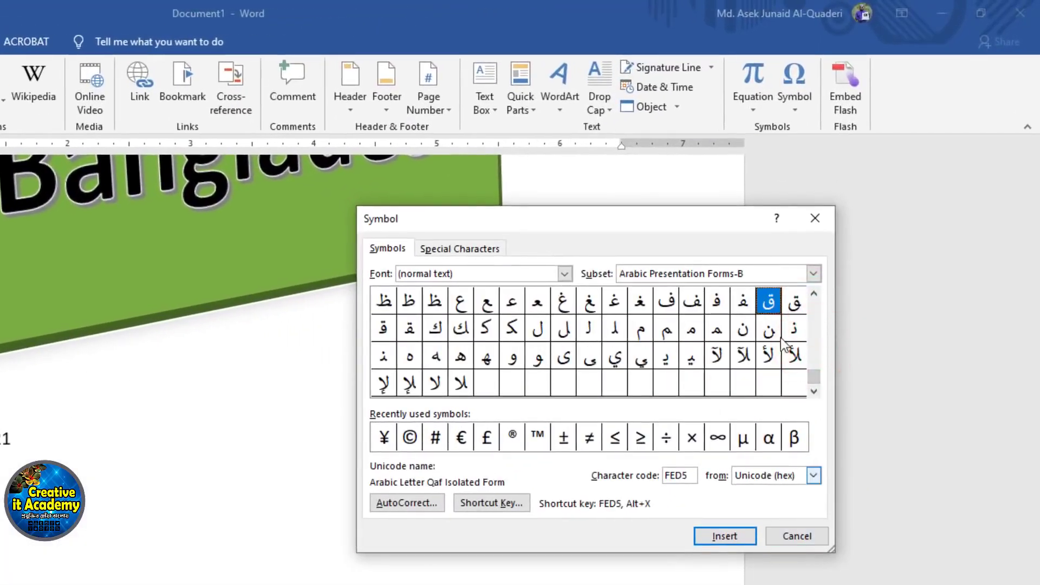
pyautogui.click(621, 359)
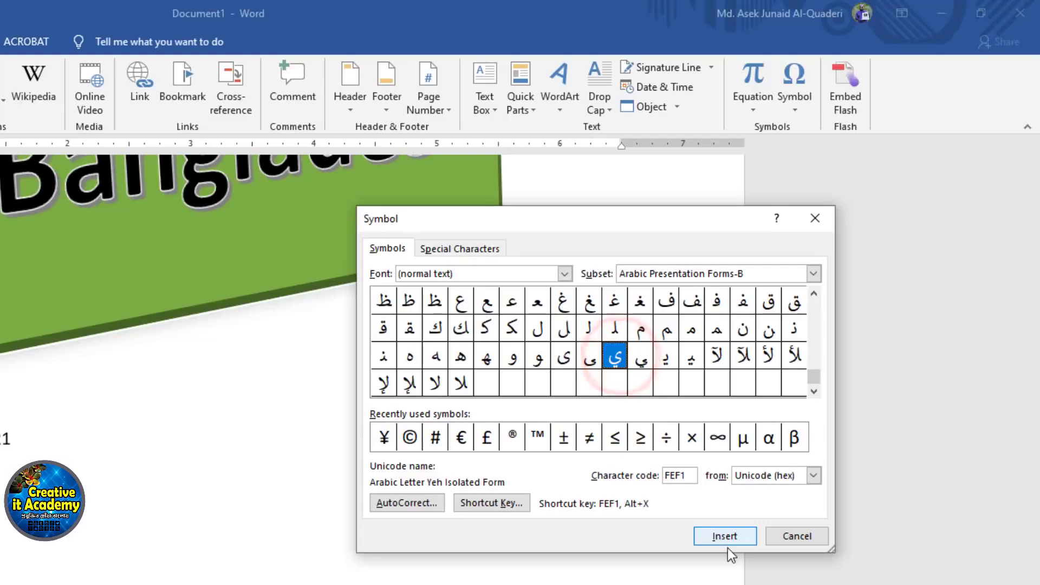
pyautogui.click(618, 357)
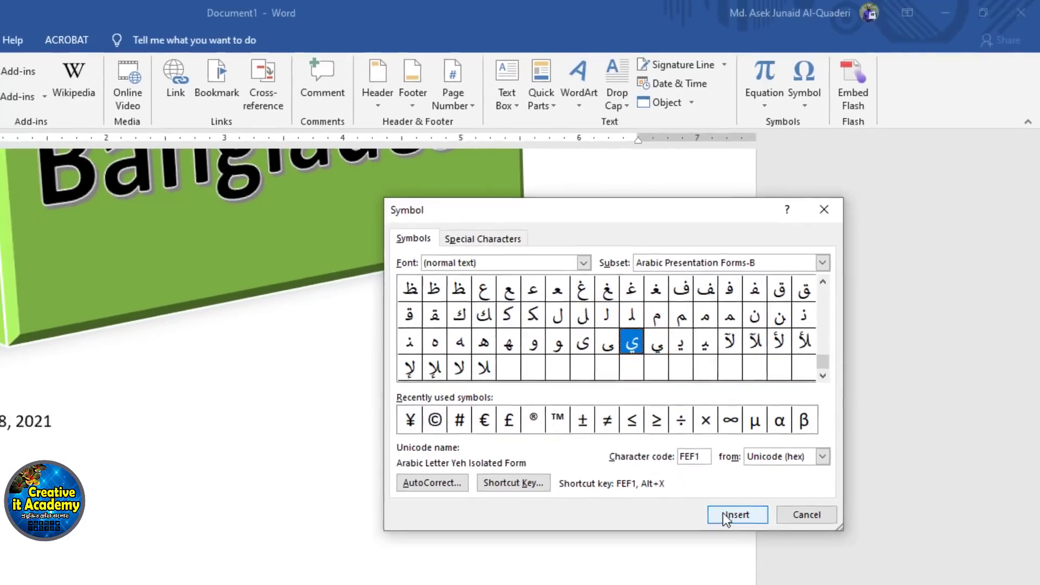
pyautogui.click(726, 516)
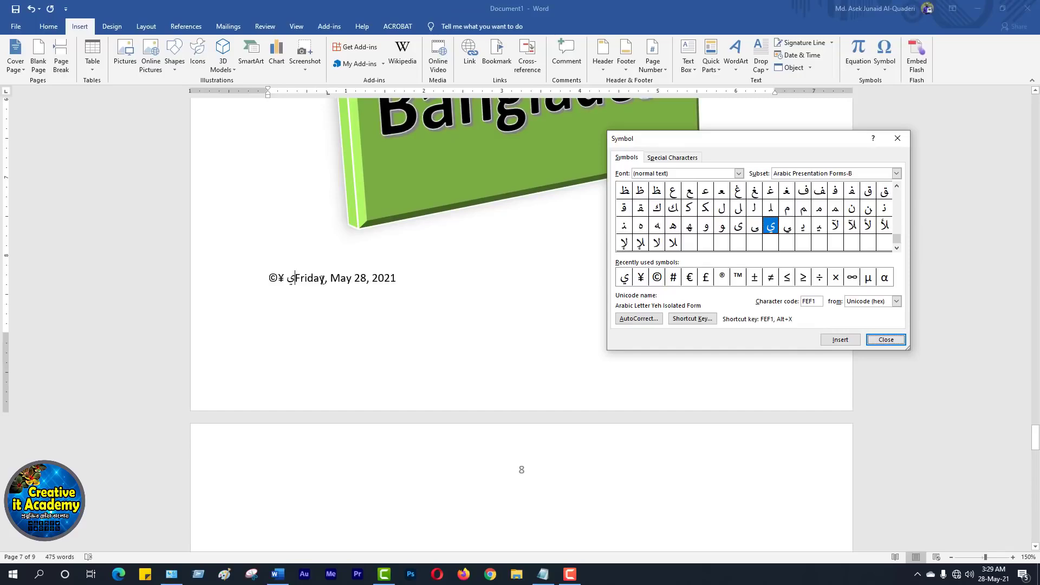
pyautogui.click(886, 339)
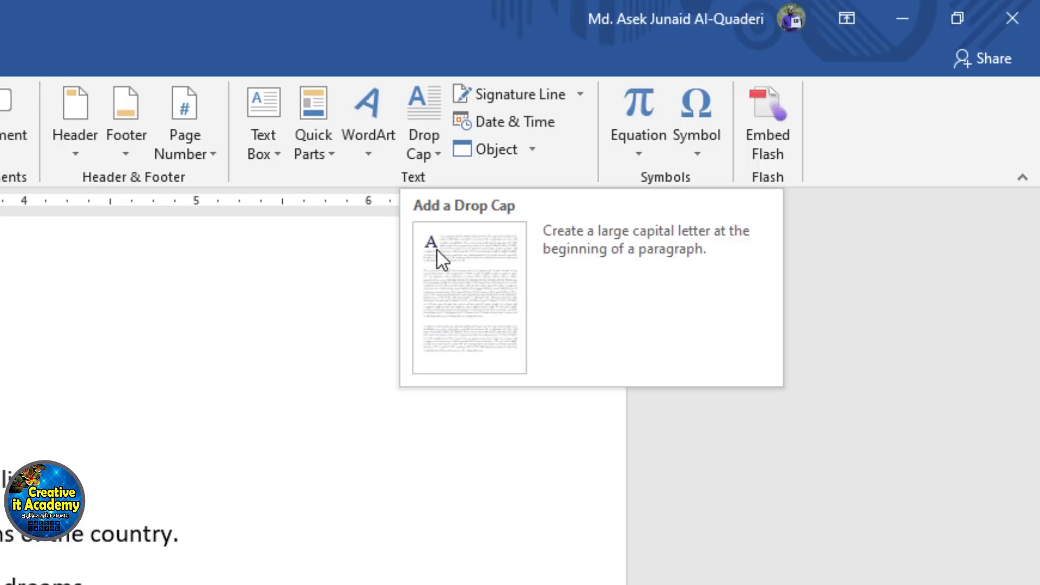
# Turn the "T" of "There are many children" on page 4 into a Dropped drop cap spanning 2 lines.
pyautogui.click(434, 151)
pyautogui.click(435, 149)
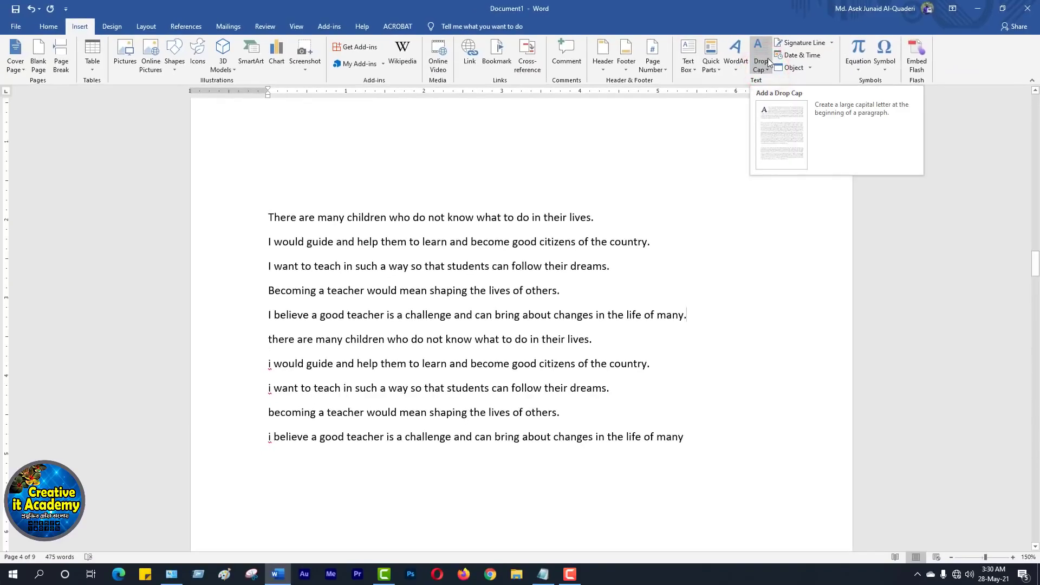
pyautogui.click(355, 245)
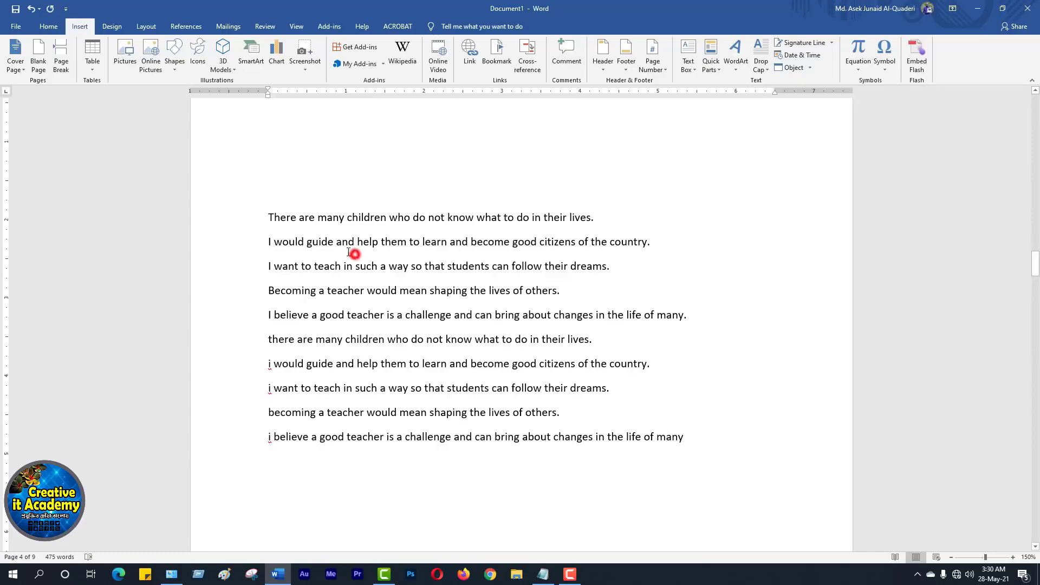
pyautogui.click(268, 218)
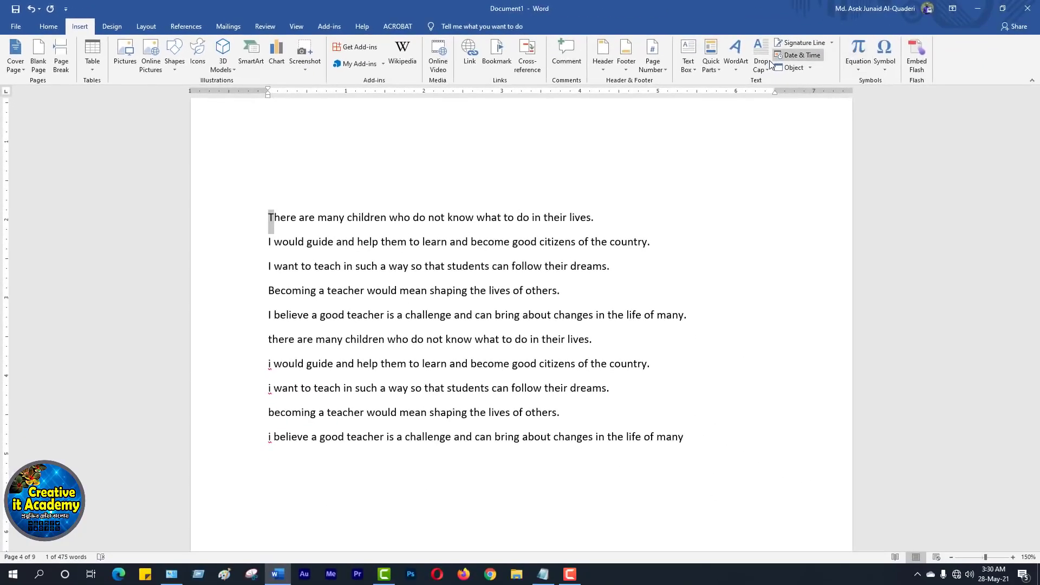
pyautogui.click(763, 65)
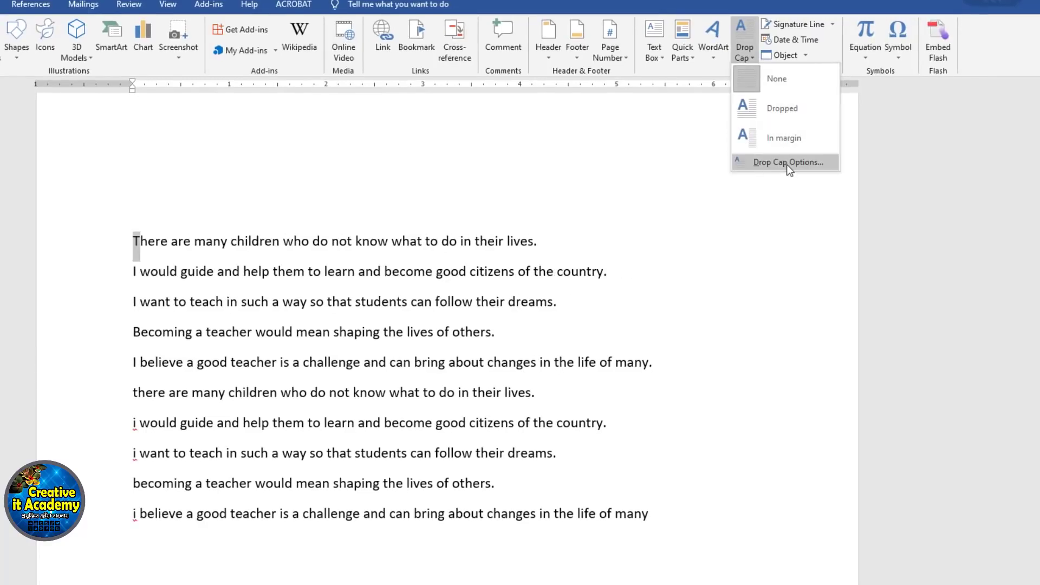
pyautogui.click(786, 163)
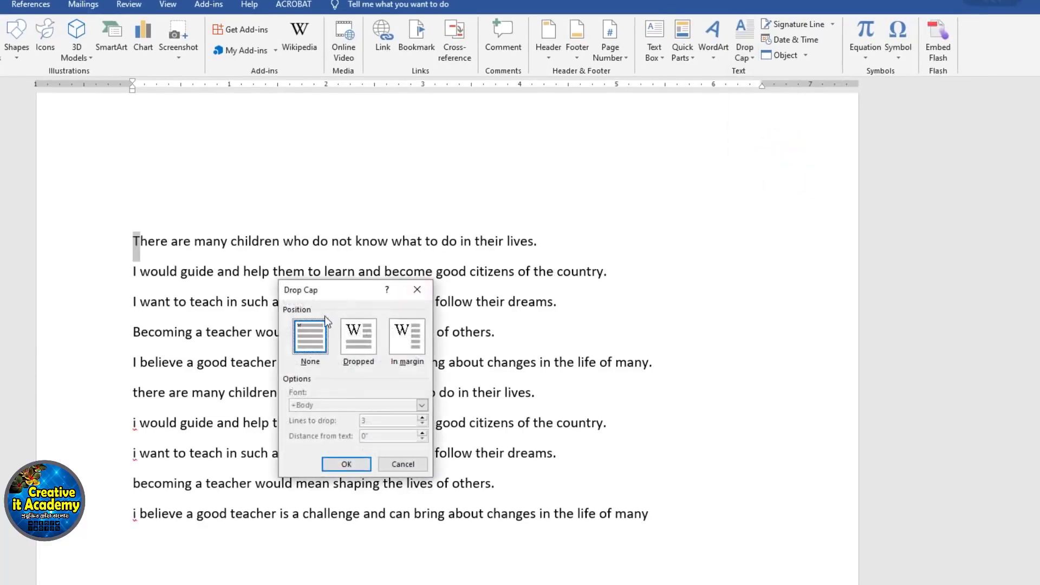
pyautogui.moveTo(338, 291); pyautogui.dragTo(680, 141)
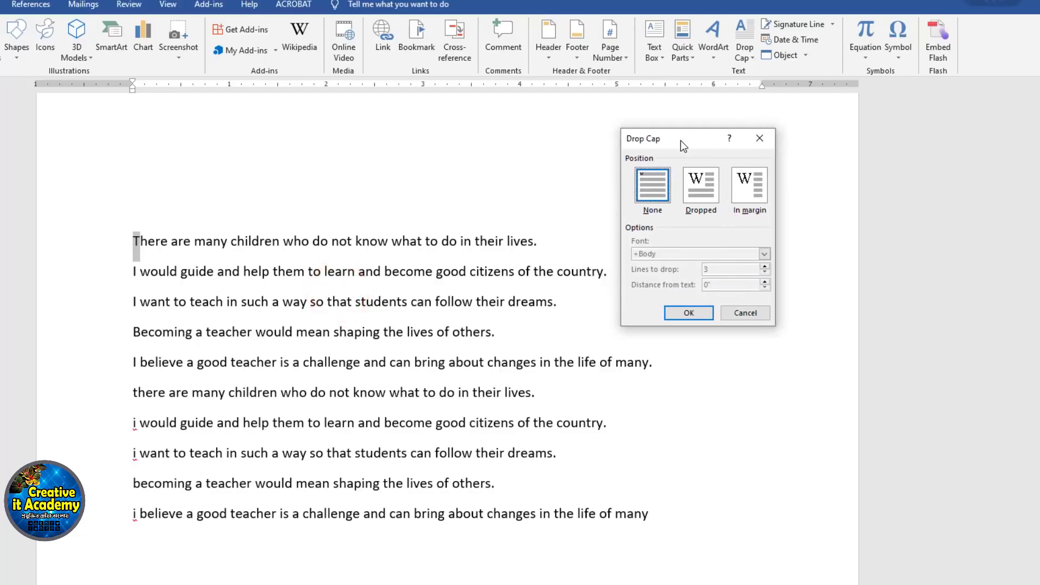
pyautogui.click(701, 189)
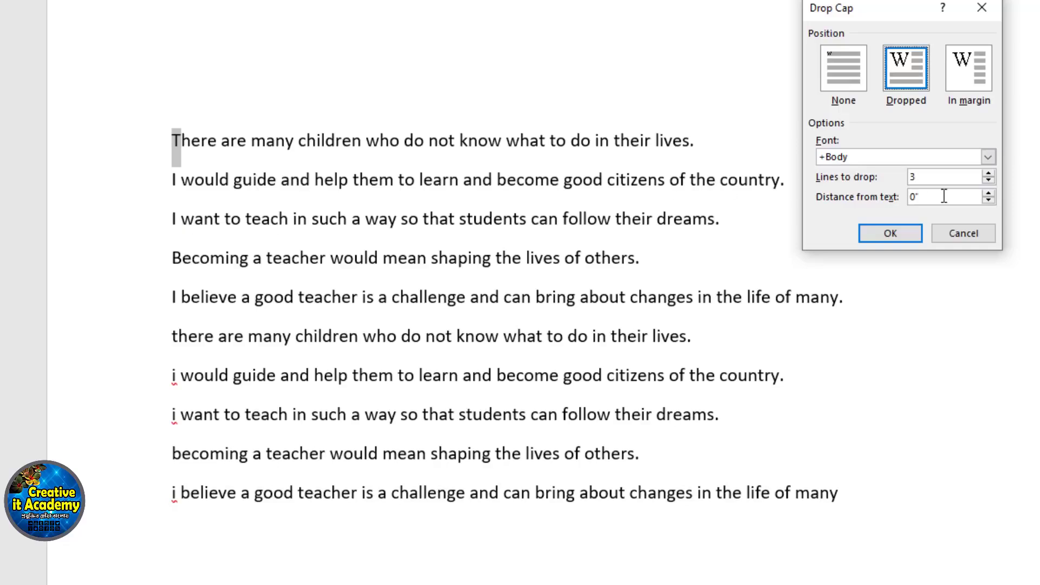
pyautogui.click(988, 174)
pyautogui.click(892, 234)
pyautogui.click(866, 265)
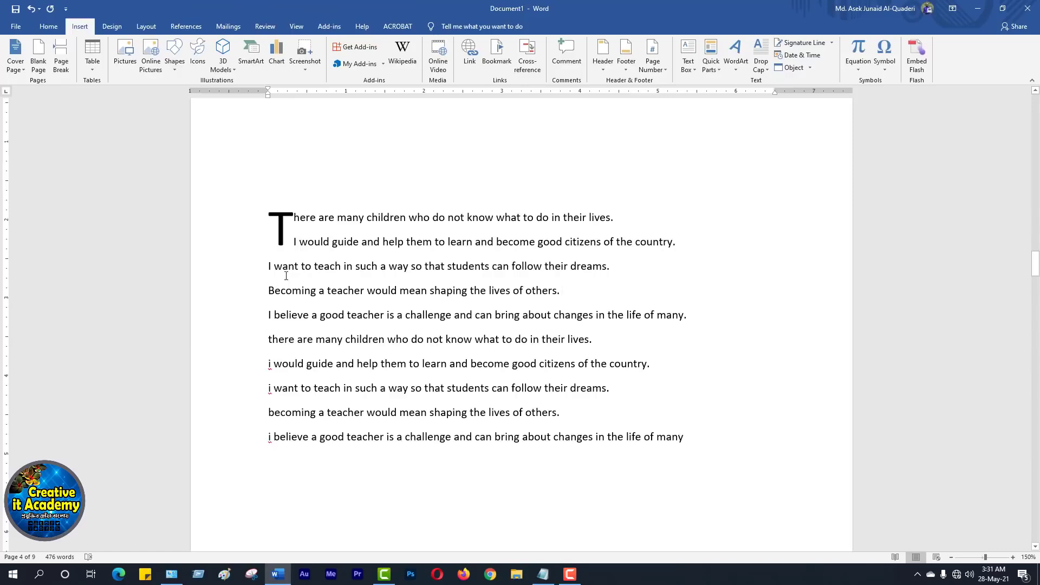
# Set the drop cap "T" to drop 3 lines and return to the body text.
pyautogui.click(284, 224)
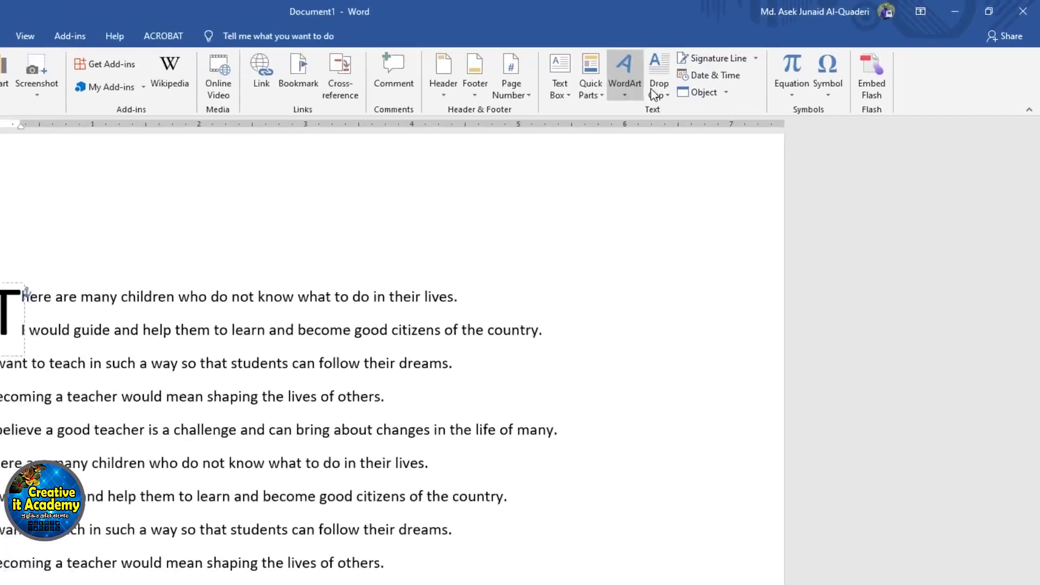
pyautogui.click(657, 93)
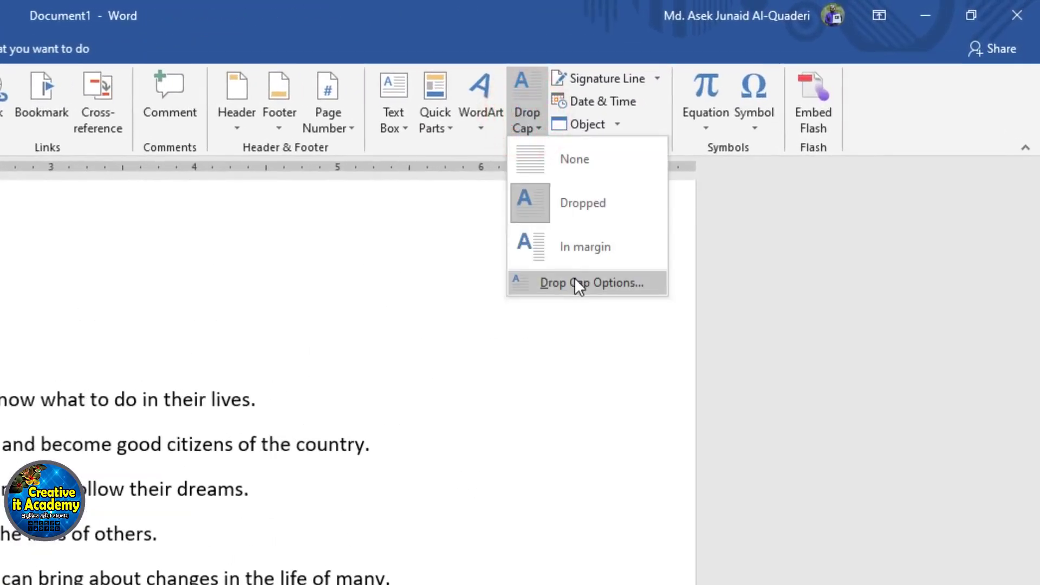
pyautogui.click(575, 282)
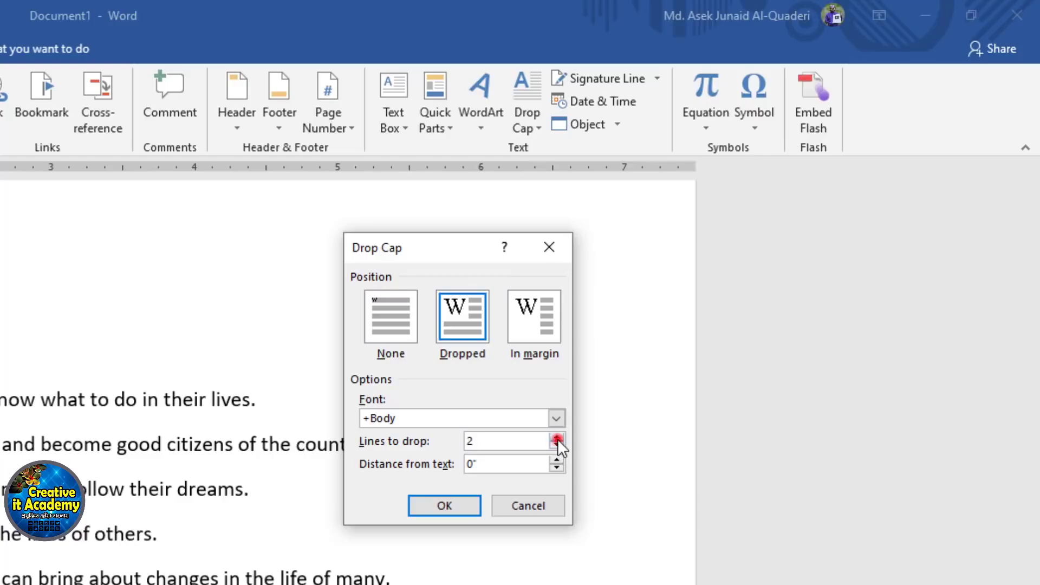
pyautogui.click(557, 438)
pyautogui.click(444, 505)
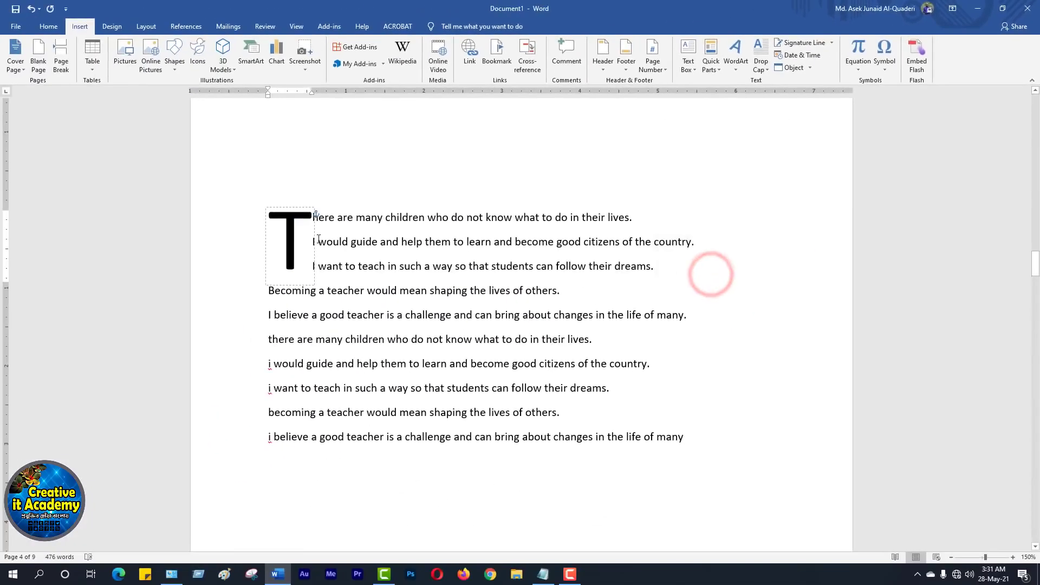
pyautogui.click(761, 294)
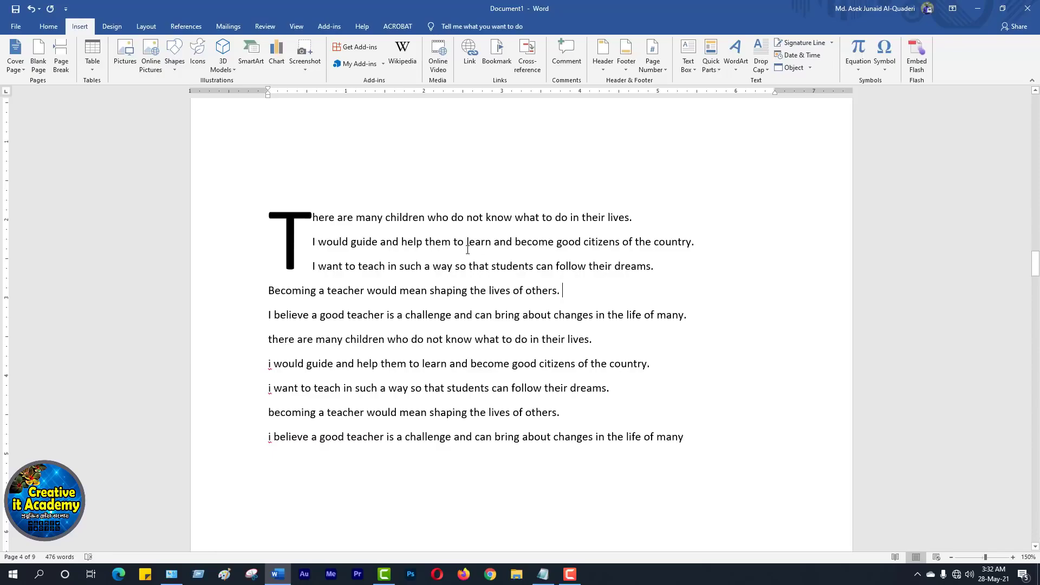
# Apply the built-in diagonal "DO NOT COPY 1" watermark to the document pages.
pyautogui.click(113, 28)
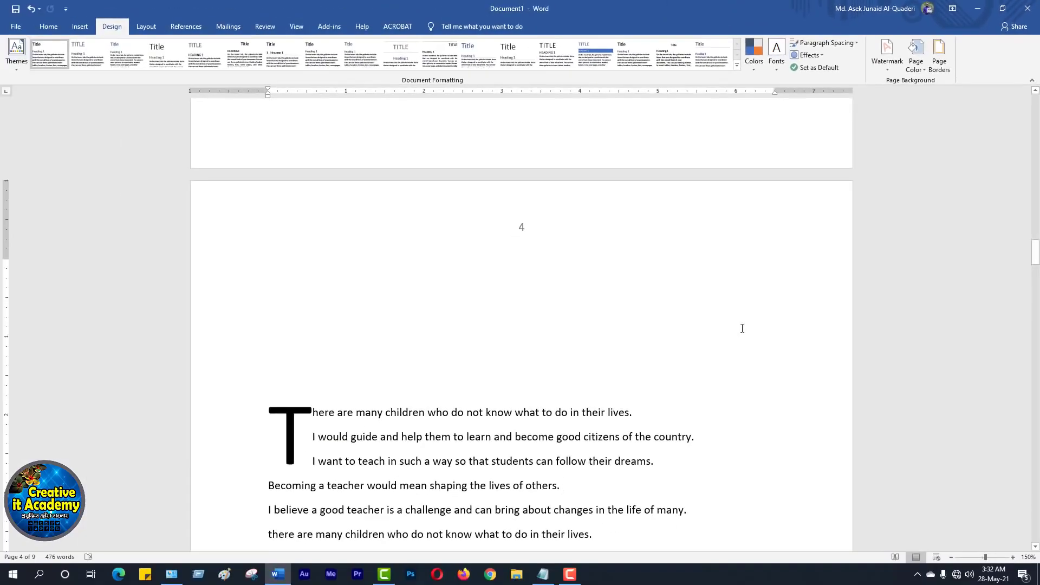
pyautogui.scroll(-3, 742, 328)
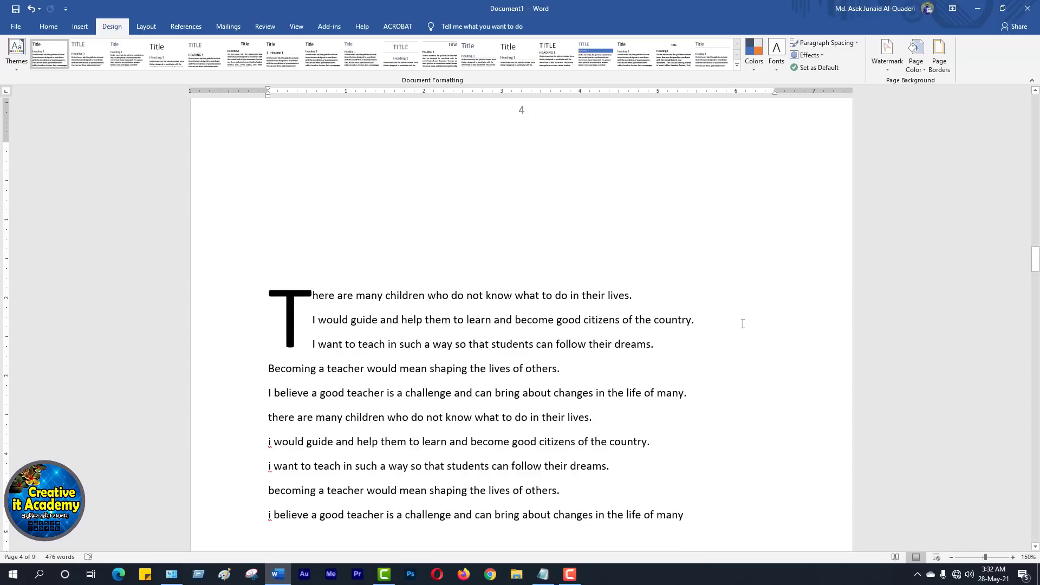
pyautogui.click(558, 211)
pyautogui.click(110, 26)
pyautogui.click(112, 26)
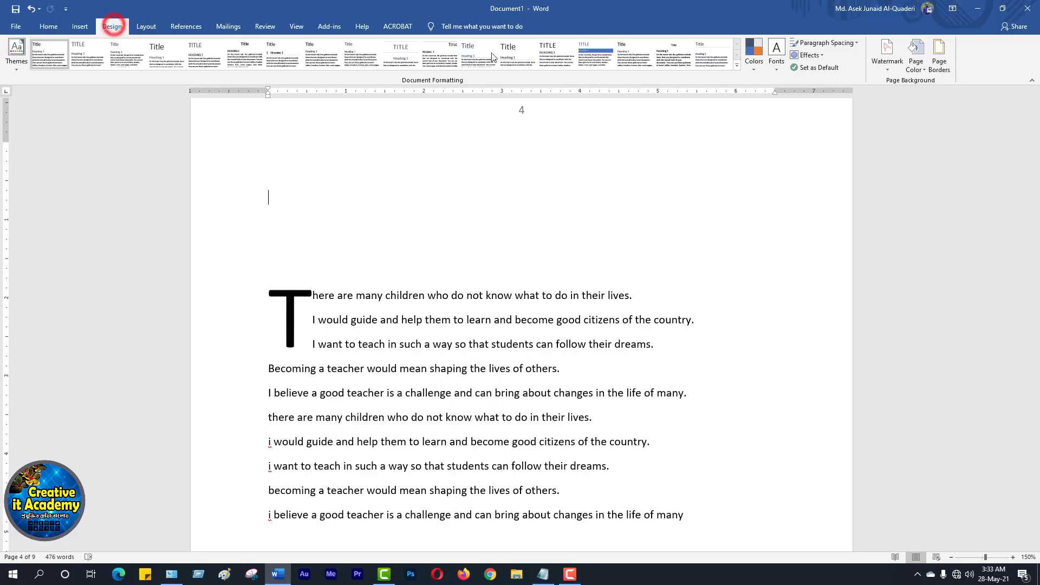
pyautogui.click(888, 65)
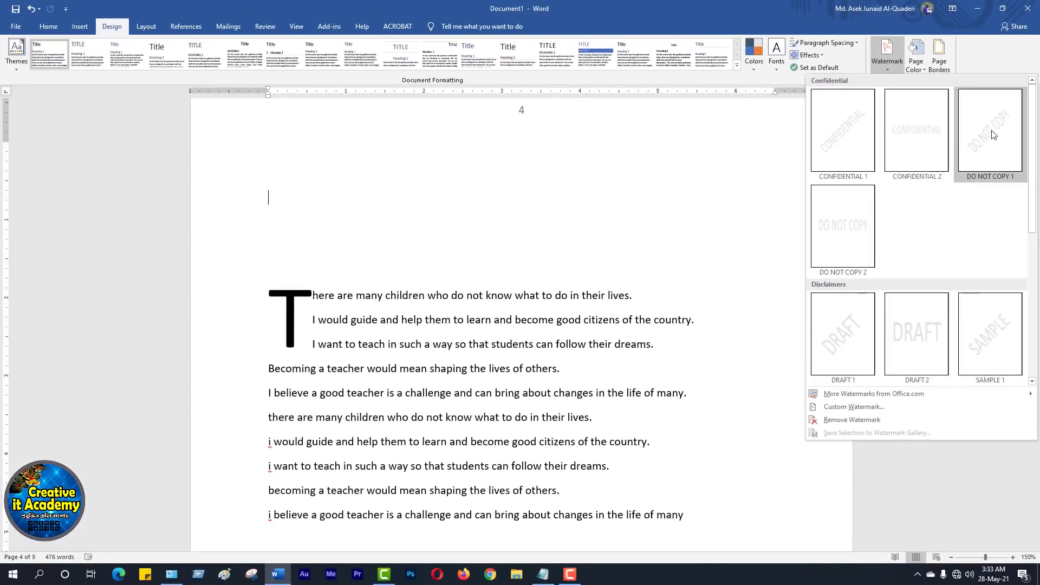
pyautogui.click(991, 134)
pyautogui.scroll(-3, 829, 300)
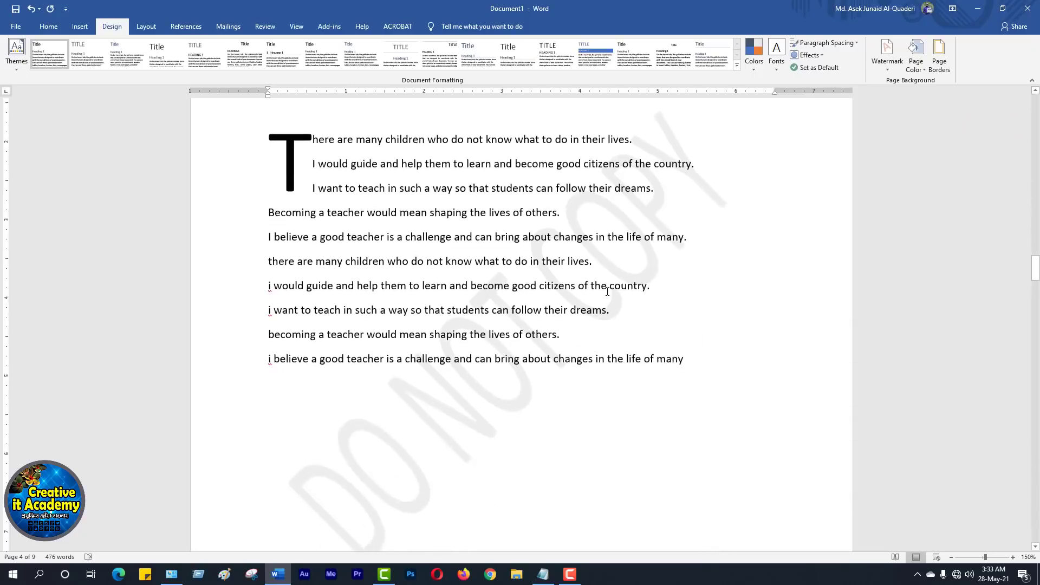
# Replace the "DO NOT COPY" watermark with the built-in diagonal "SAMPLE 1" watermark.
pyautogui.click(887, 68)
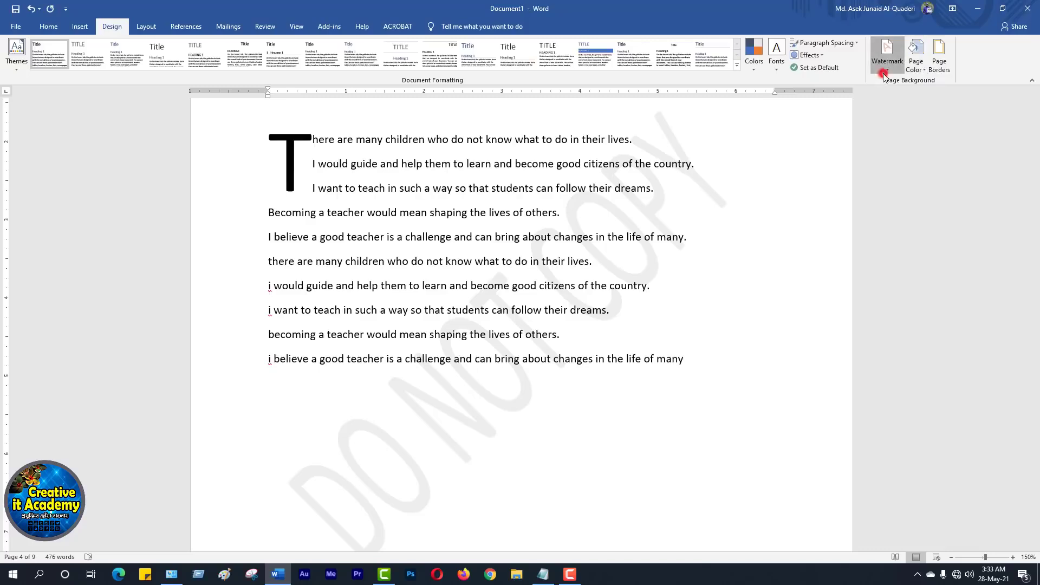
pyautogui.click(986, 336)
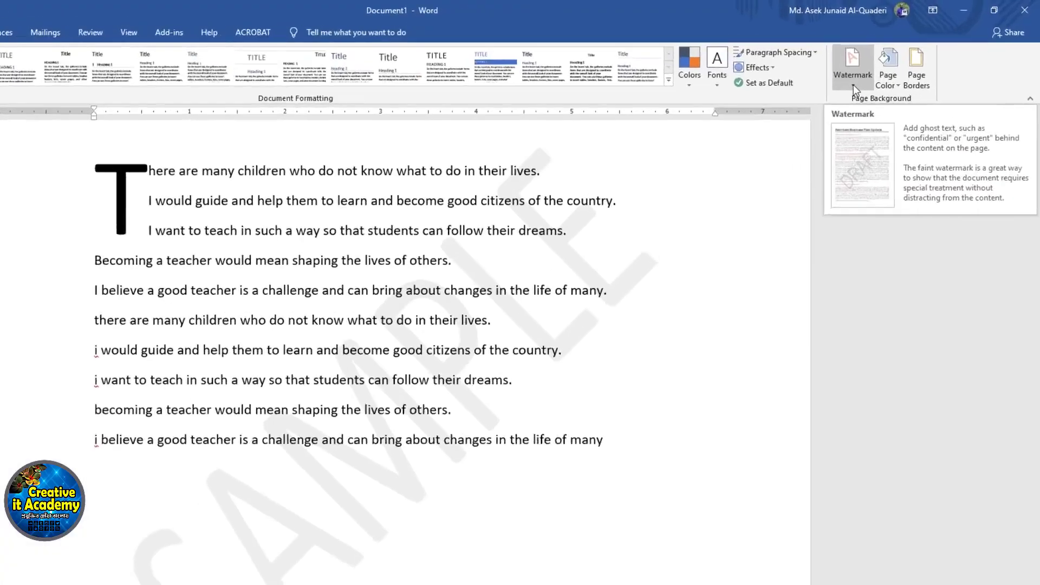
# Apply a custom diagonal text watermark reading "Creative it Academy" in place of the "SAMPLE" text.
pyautogui.click(888, 69)
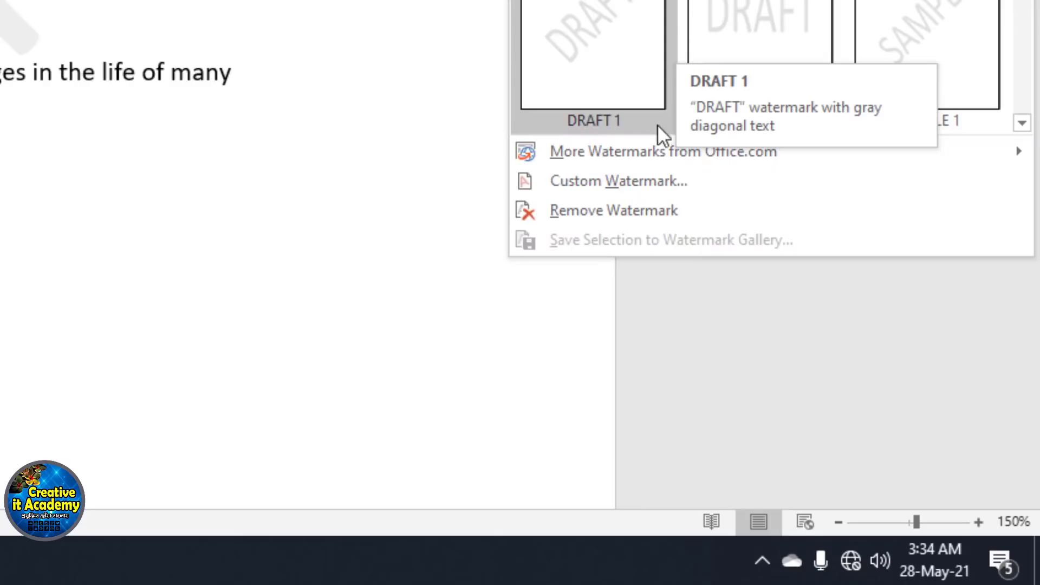
pyautogui.click(639, 185)
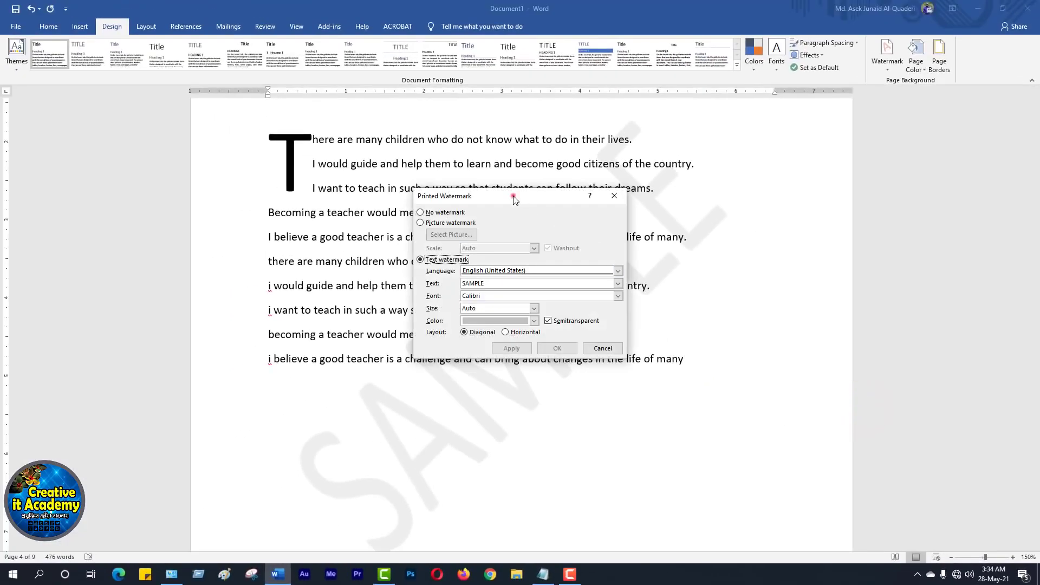
pyautogui.moveTo(516, 196); pyautogui.dragTo(687, 192)
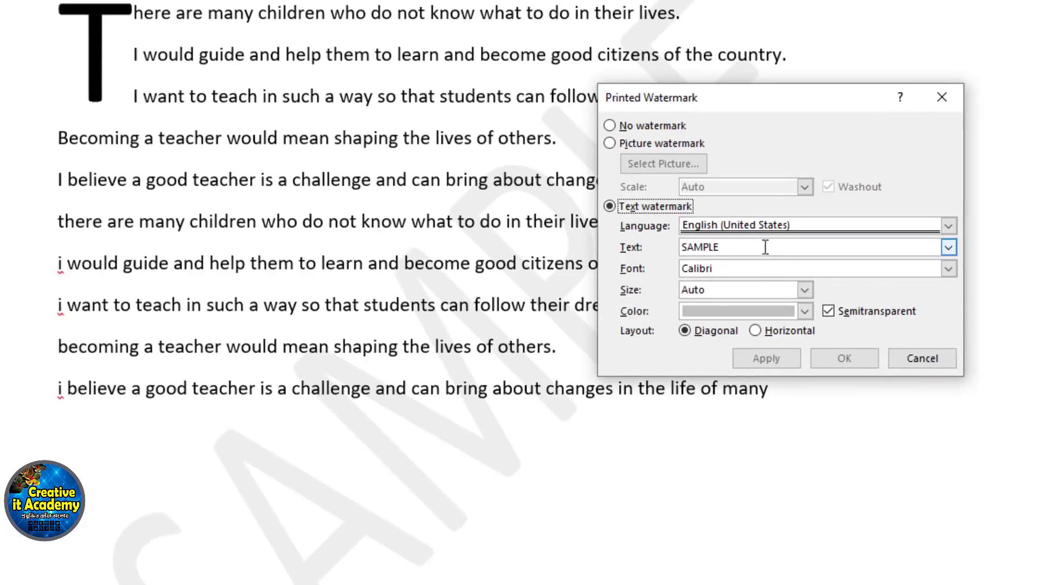
pyautogui.doubleClick(736, 253)
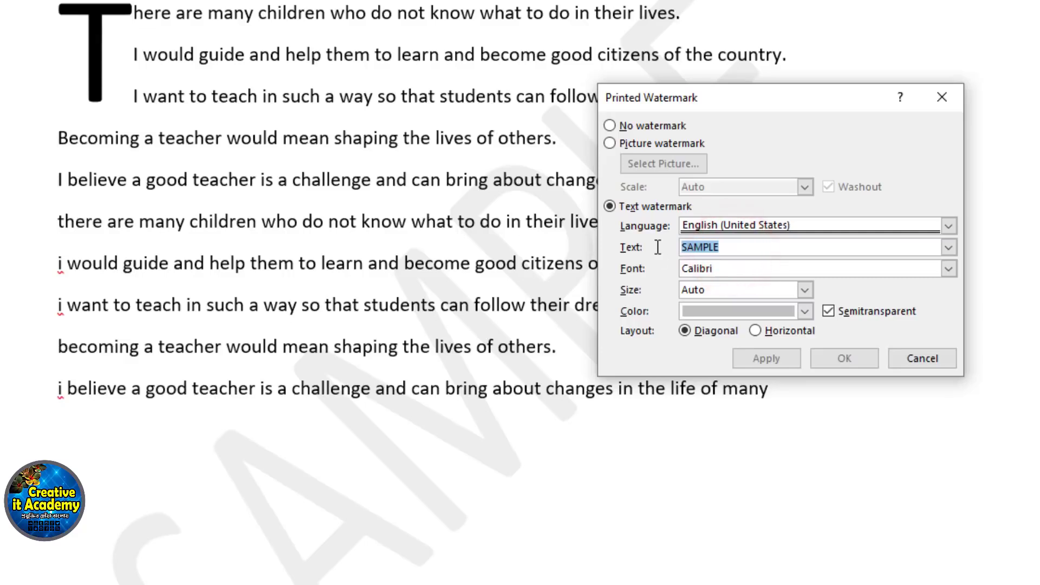
pyautogui.press('BackSpace')
pyautogui.write('Creative it Academy')
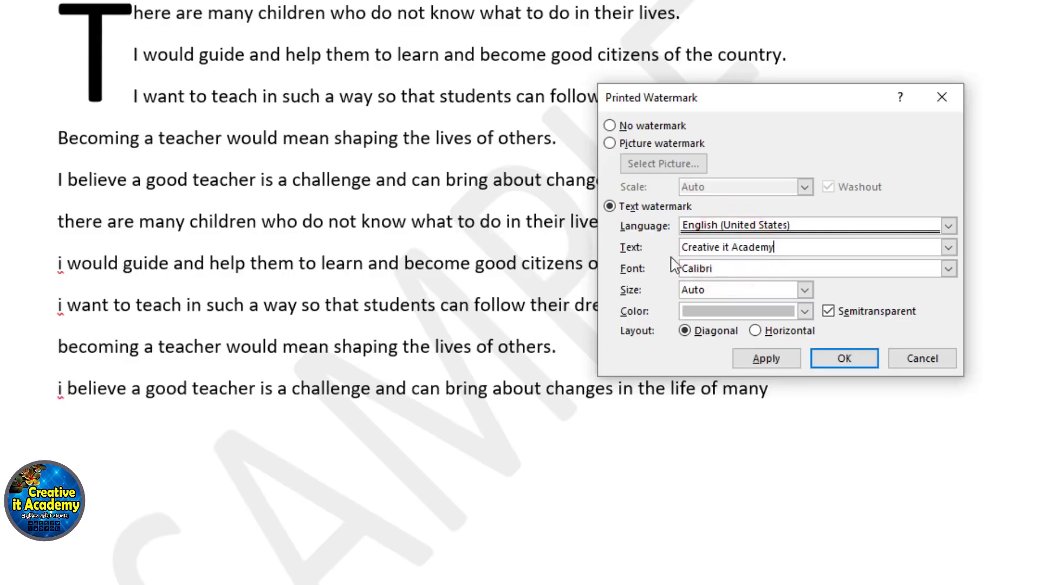
pyautogui.click(843, 360)
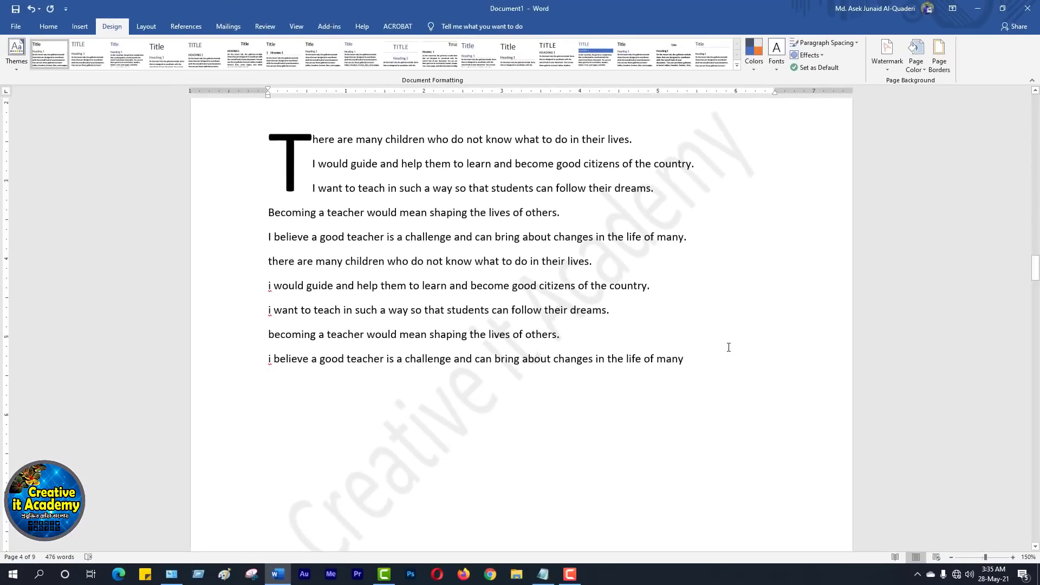
pyautogui.scroll(-3, 737, 353)
pyautogui.scroll(1, 686, 355)
pyautogui.scroll(1, 447, 370)
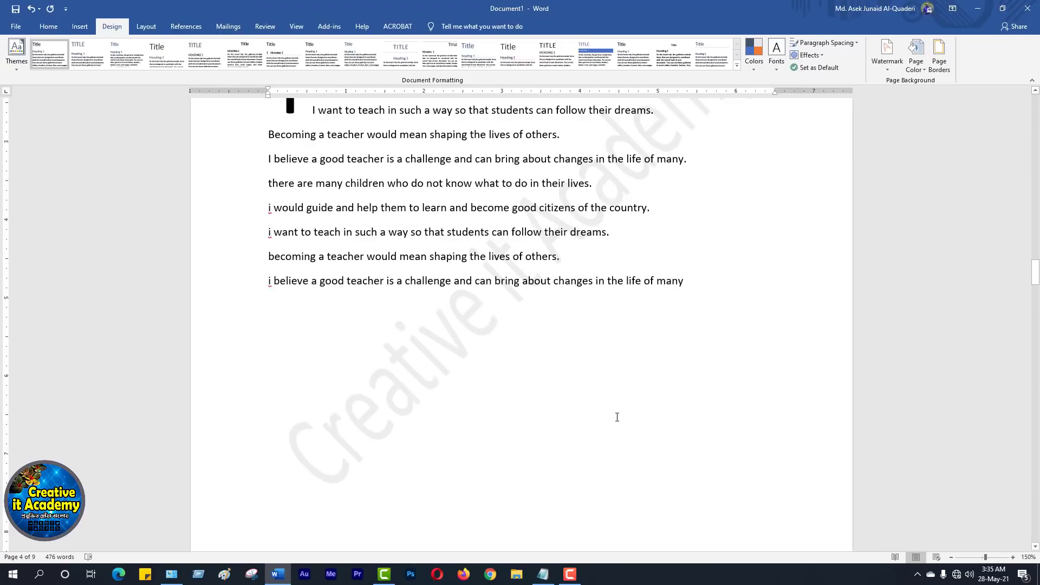
pyautogui.scroll(2, 617, 417)
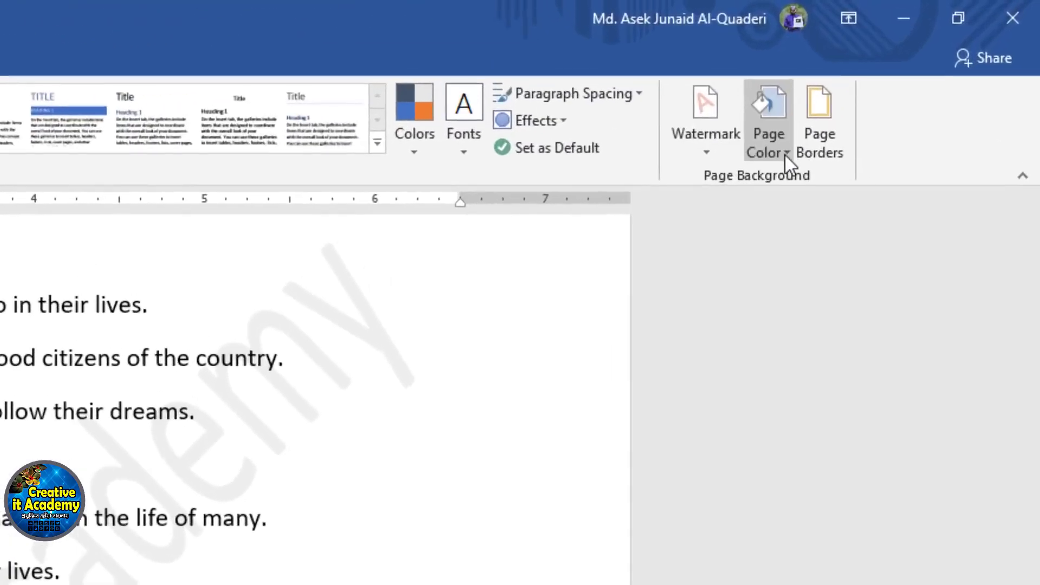
# Set the page color of the document to the standard Blue.
pyautogui.click(787, 152)
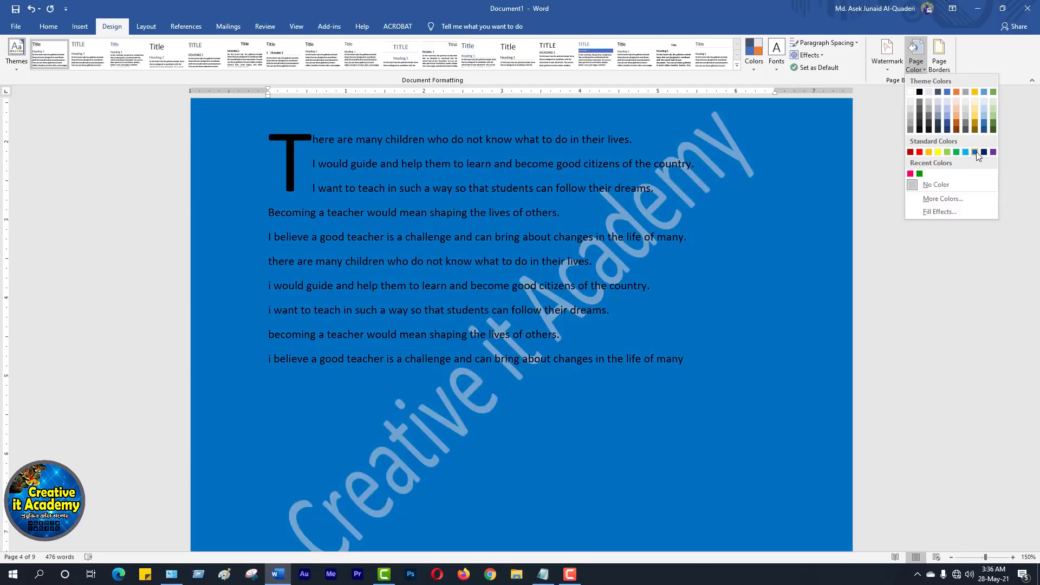
pyautogui.click(976, 152)
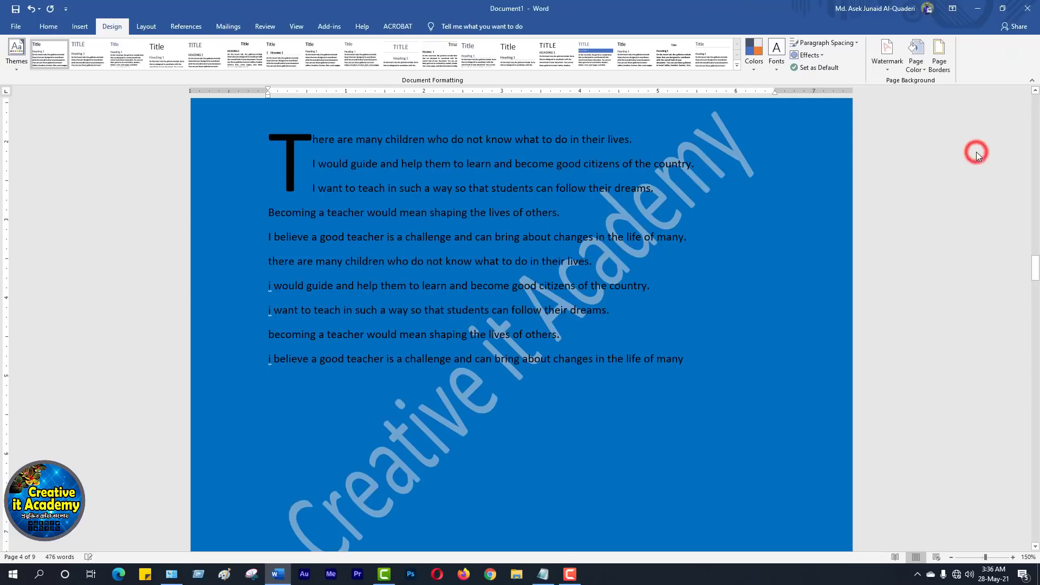
pyautogui.click(715, 263)
# Look through the document's pages to examine the blue page color together with the custom watermark.
pyautogui.scroll(15, 729, 263)
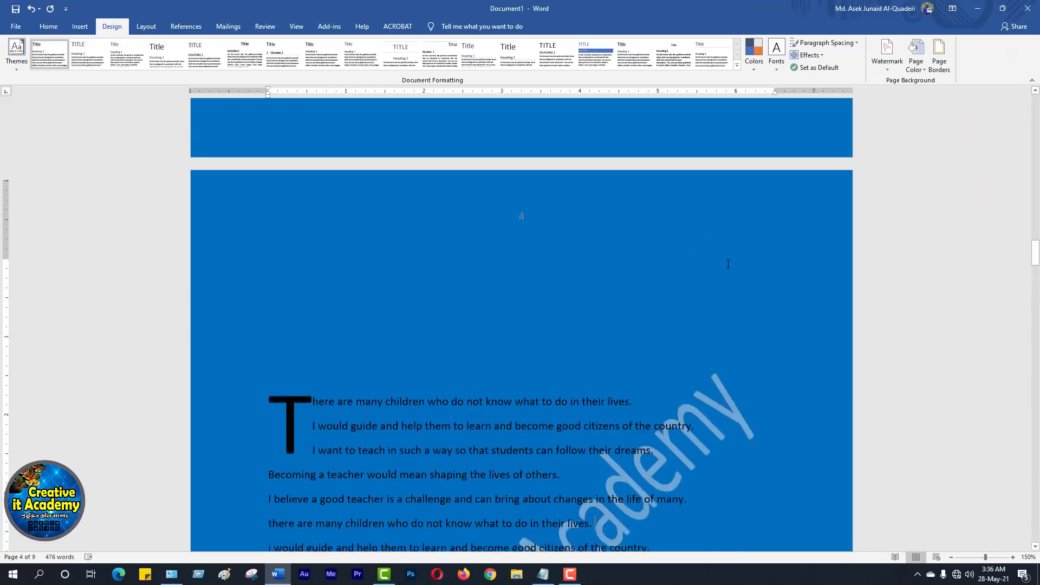
pyautogui.scroll(-15, 730, 261)
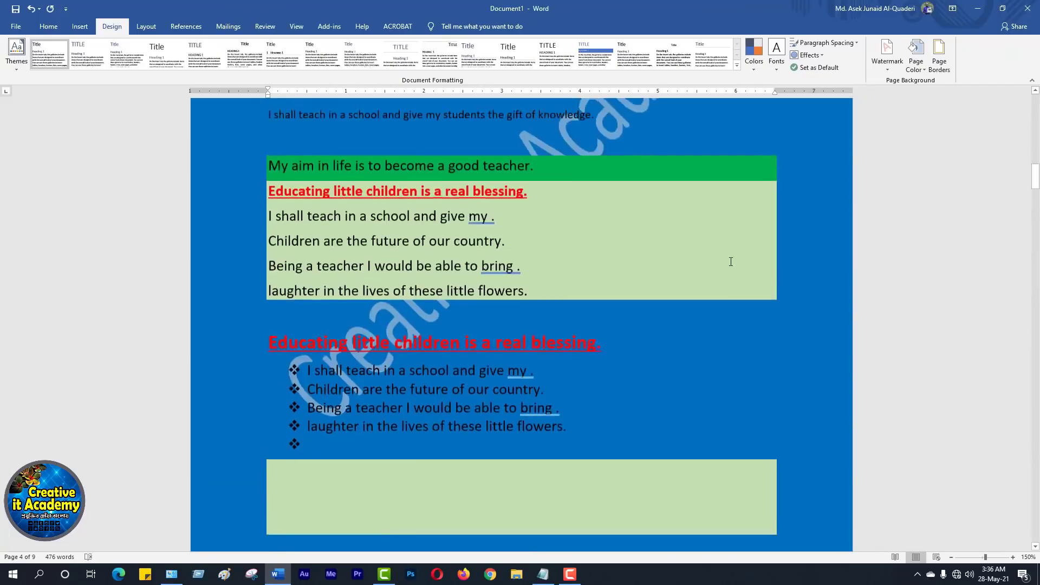
pyautogui.scroll(-3, 731, 261)
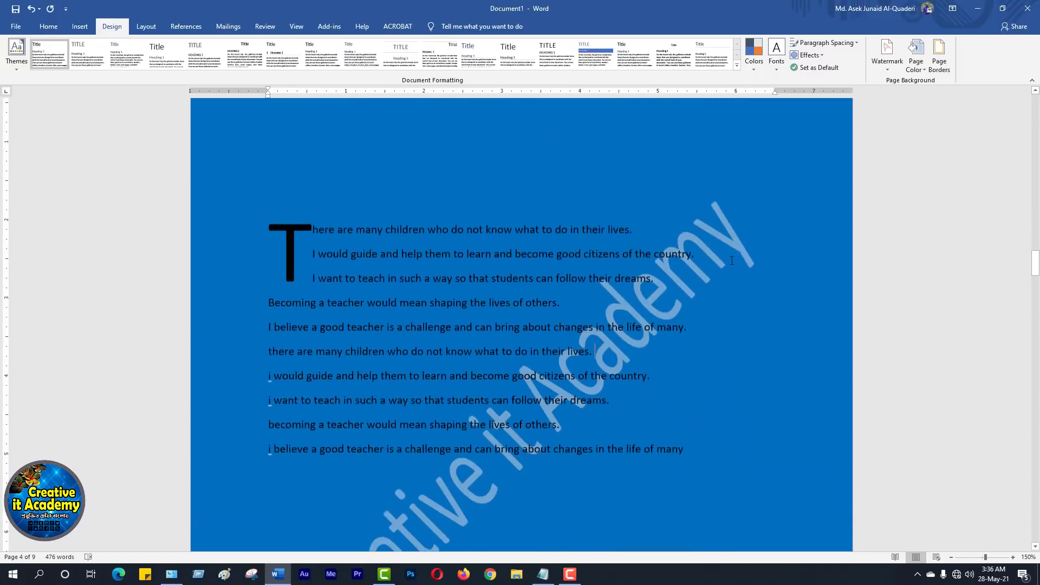
pyautogui.scroll(3, 732, 257)
pyautogui.scroll(-8, 732, 258)
pyautogui.scroll(1, 479, 346)
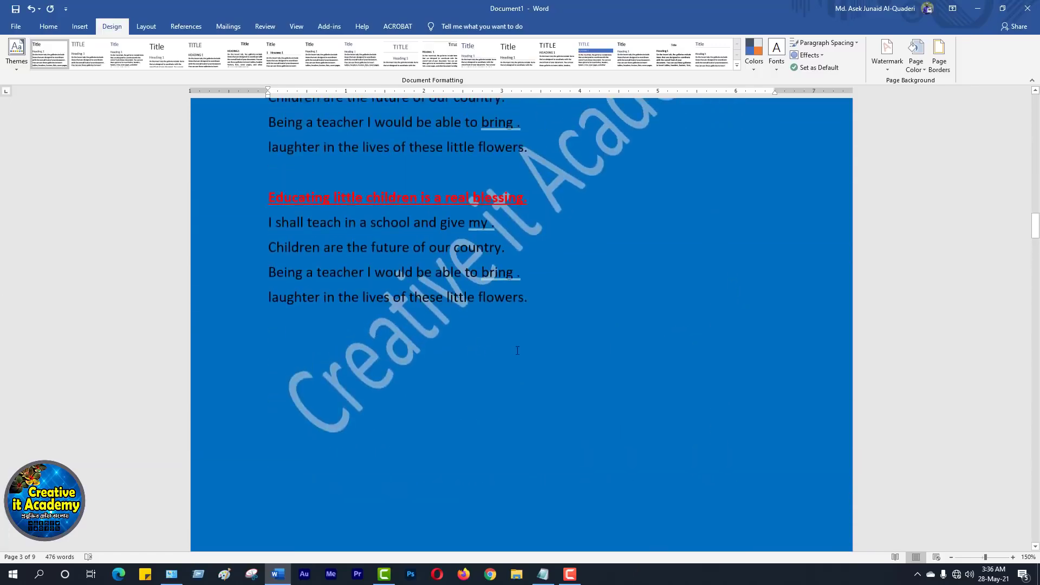
pyautogui.scroll(15, 515, 347)
pyautogui.scroll(1, 670, 208)
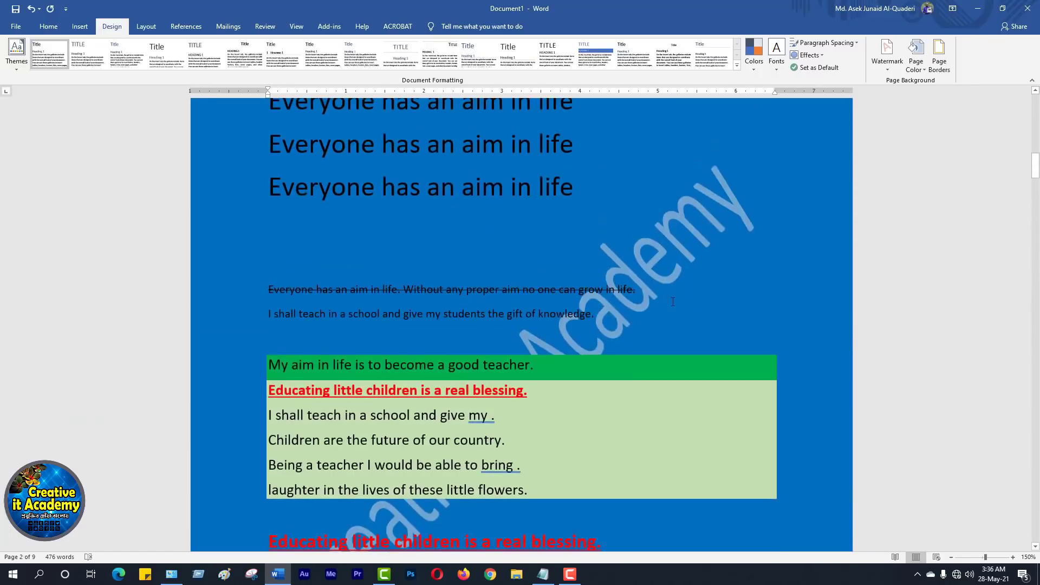
pyautogui.scroll(-12, 700, 285)
pyautogui.scroll(-10, 700, 285)
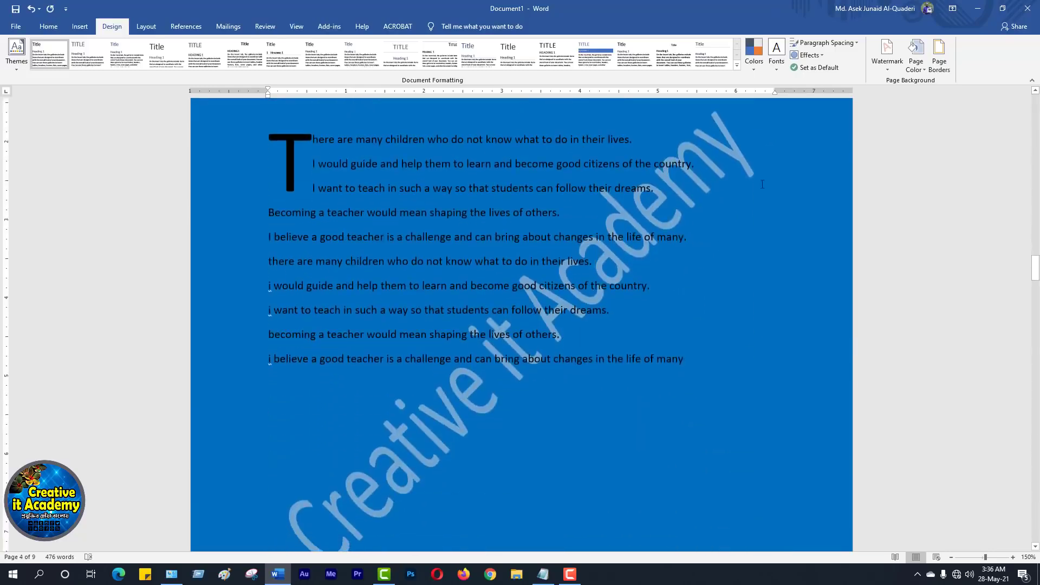
# Remove the "Creative it Academy" watermark and undo the removal.
pyautogui.click(889, 69)
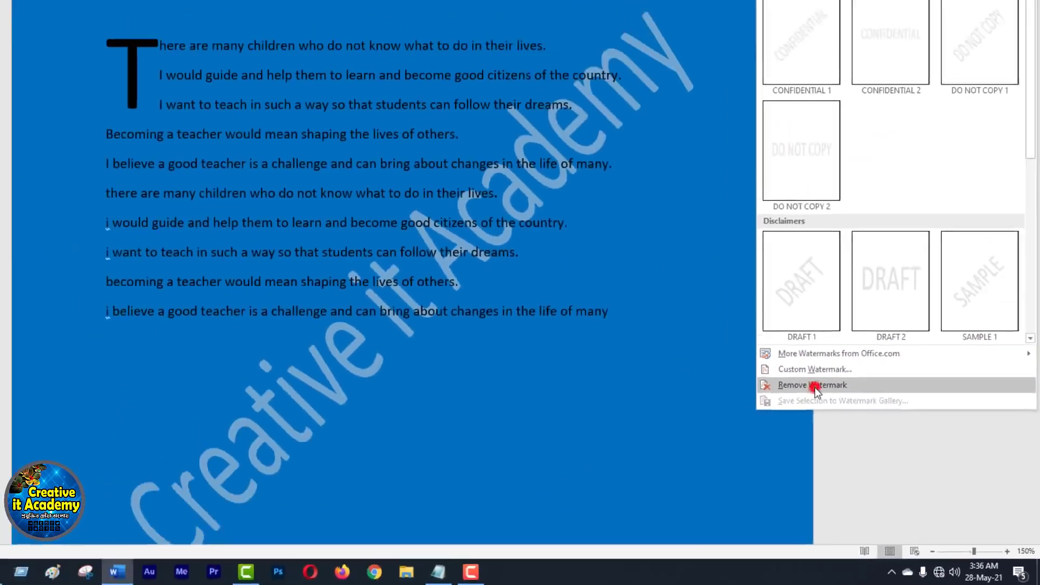
pyautogui.click(635, 232)
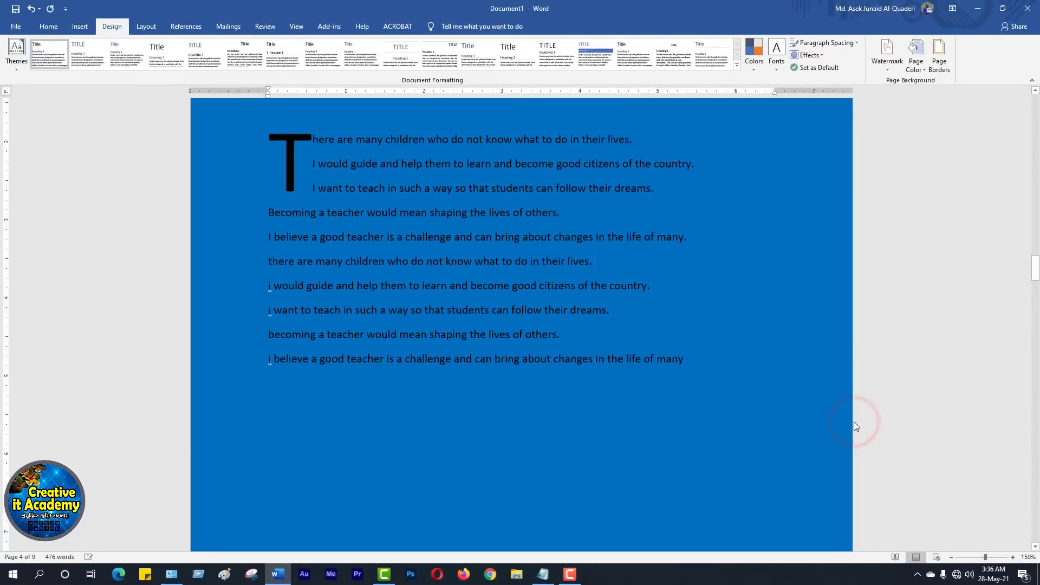
pyautogui.click(31, 8)
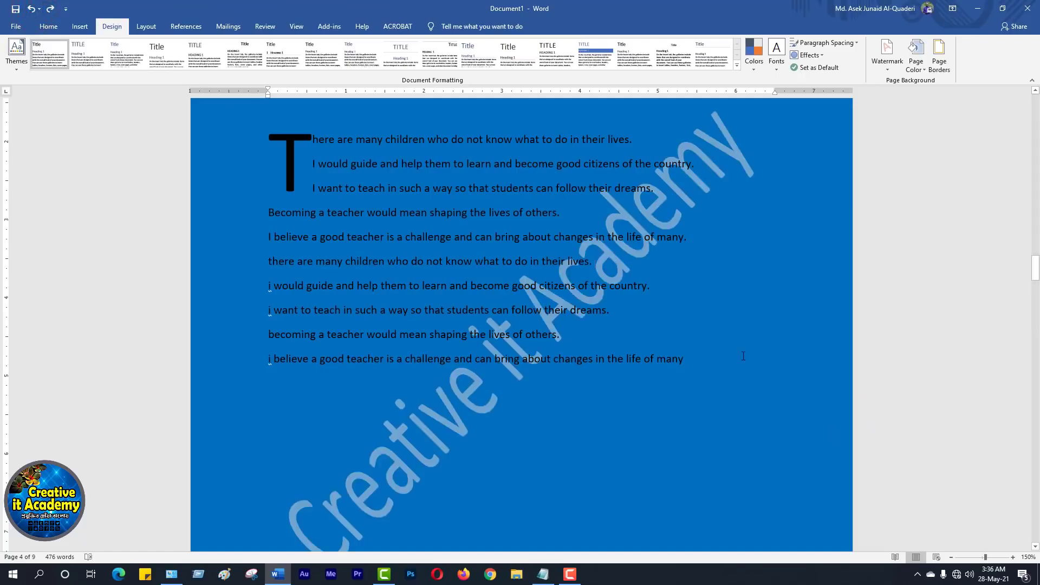
# Clear the blue page color with No Color and set the pages to a light orange theme color.
pyautogui.scroll(1, 743, 356)
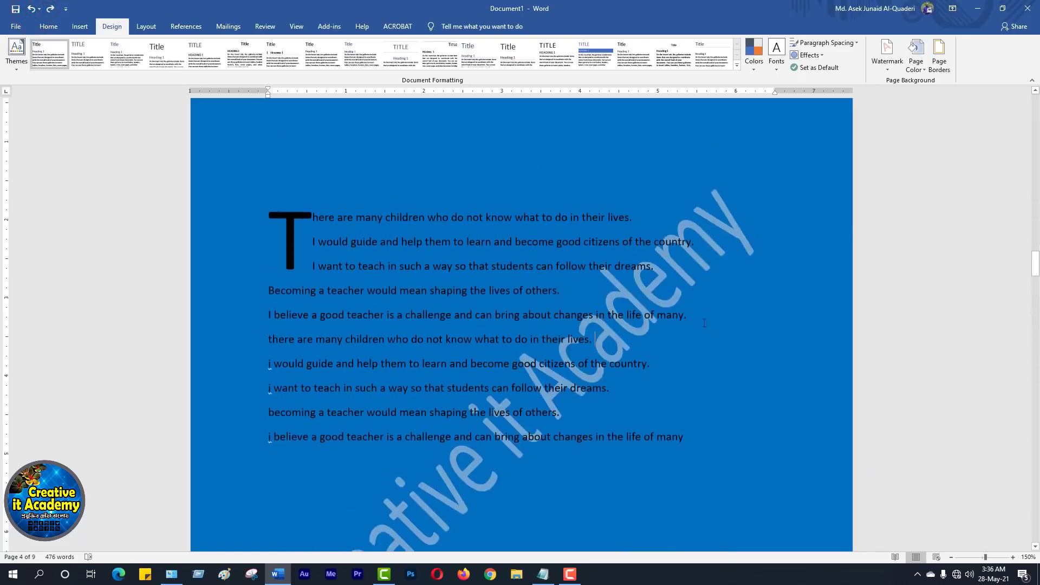
pyautogui.scroll(2, 705, 323)
pyautogui.scroll(-1, 719, 361)
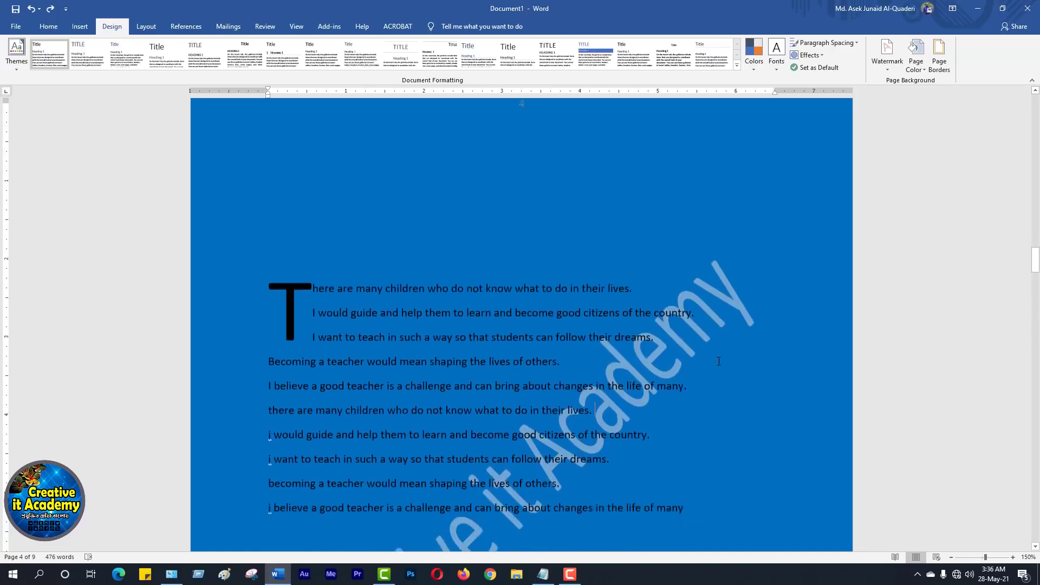
pyautogui.click(918, 65)
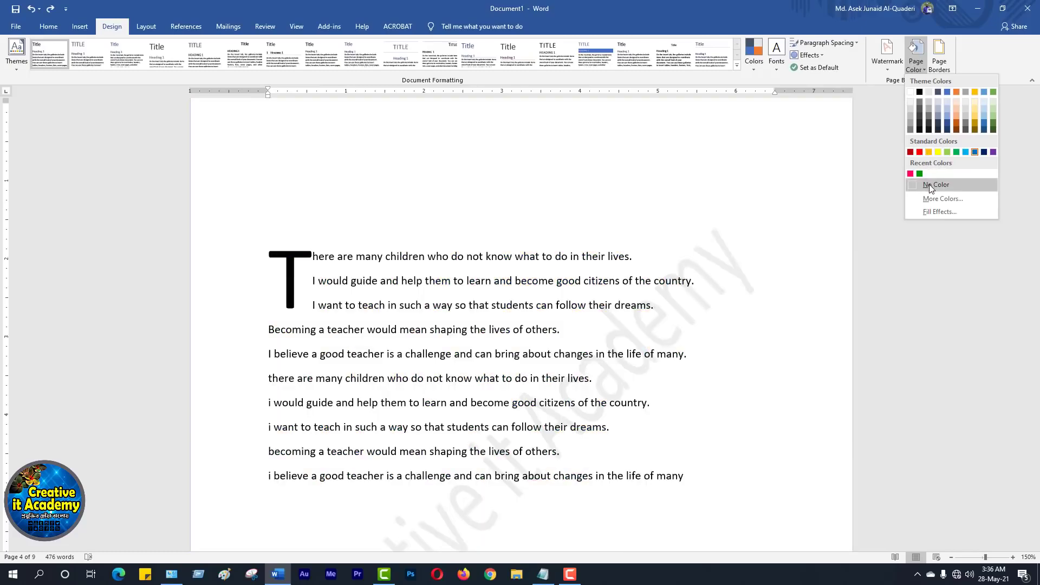
pyautogui.click(929, 184)
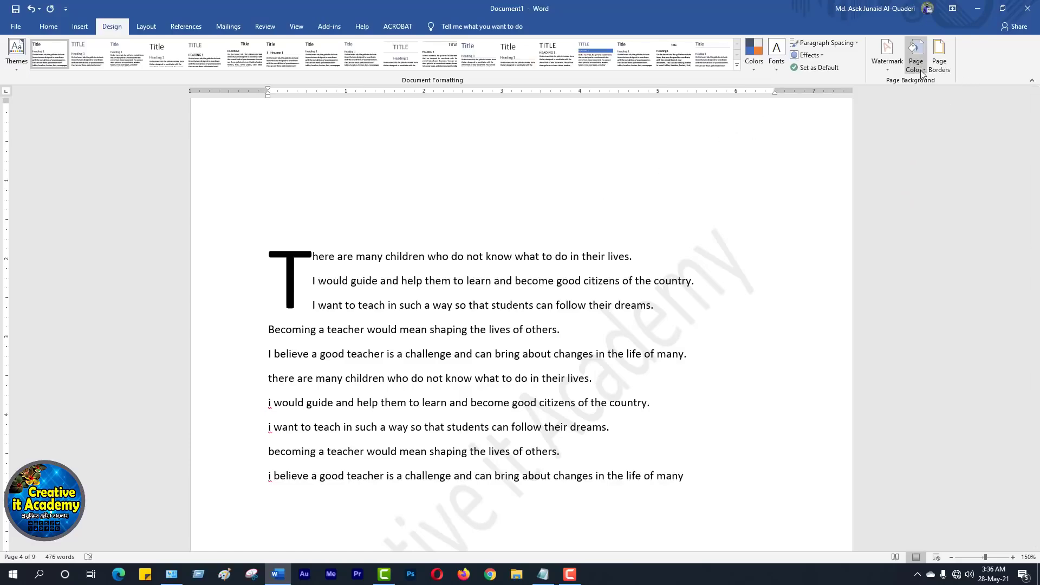
pyautogui.click(916, 54)
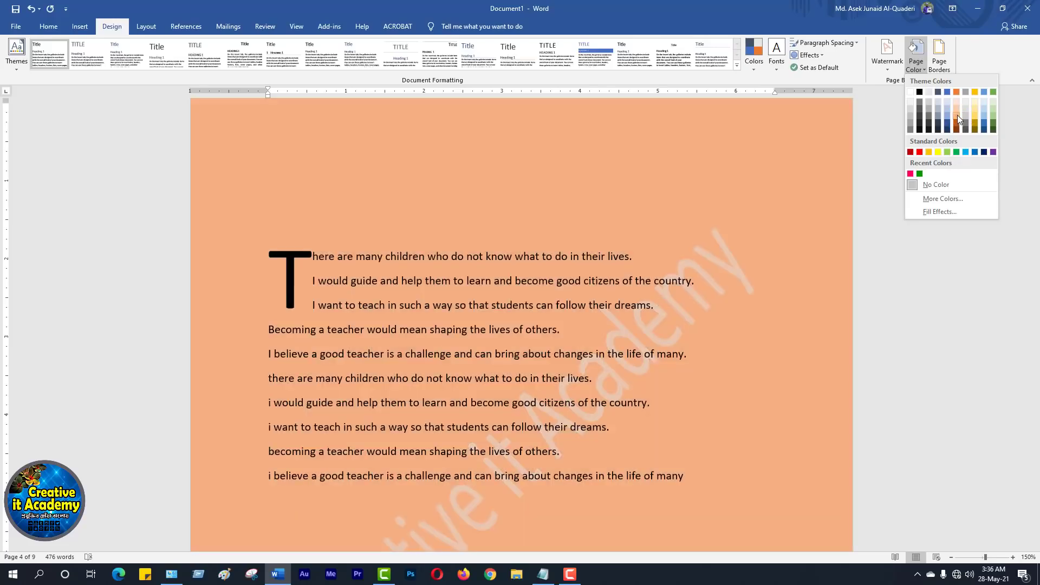
pyautogui.click(958, 115)
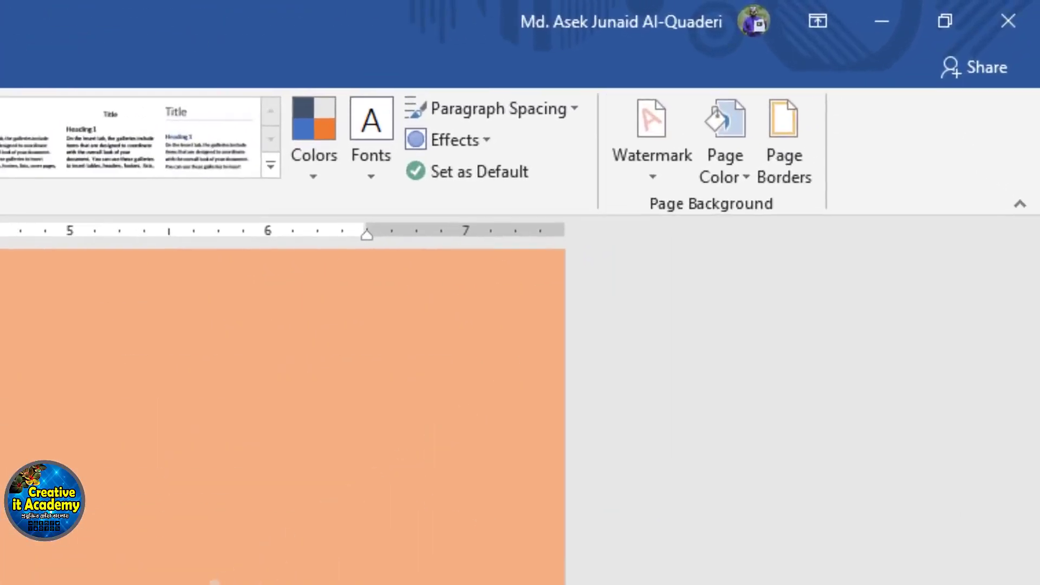
# Add an art page border of red apples to the whole document and check it across the pages.
pyautogui.click(791, 171)
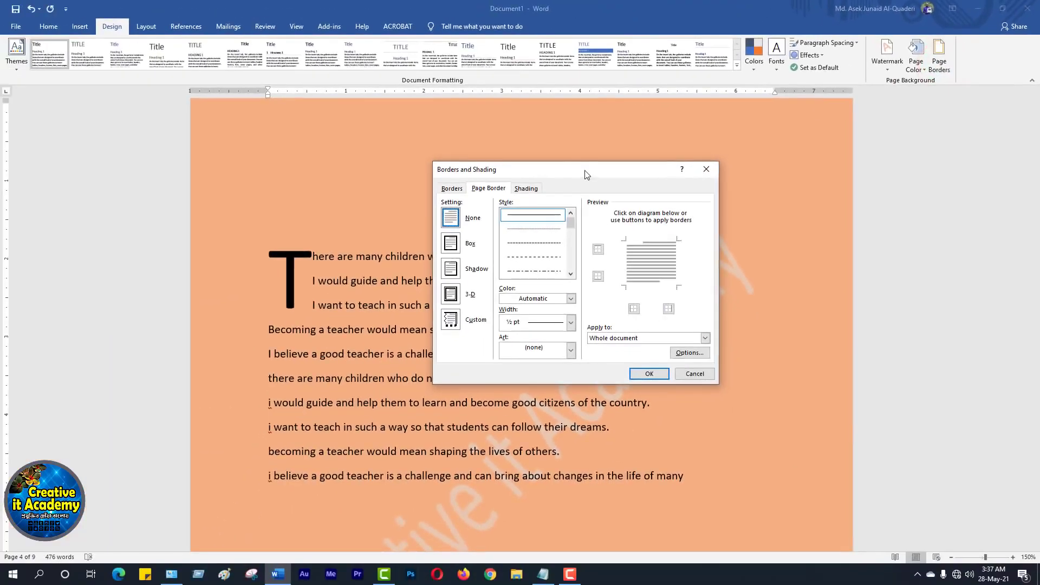
pyautogui.moveTo(569, 172); pyautogui.dragTo(755, 173)
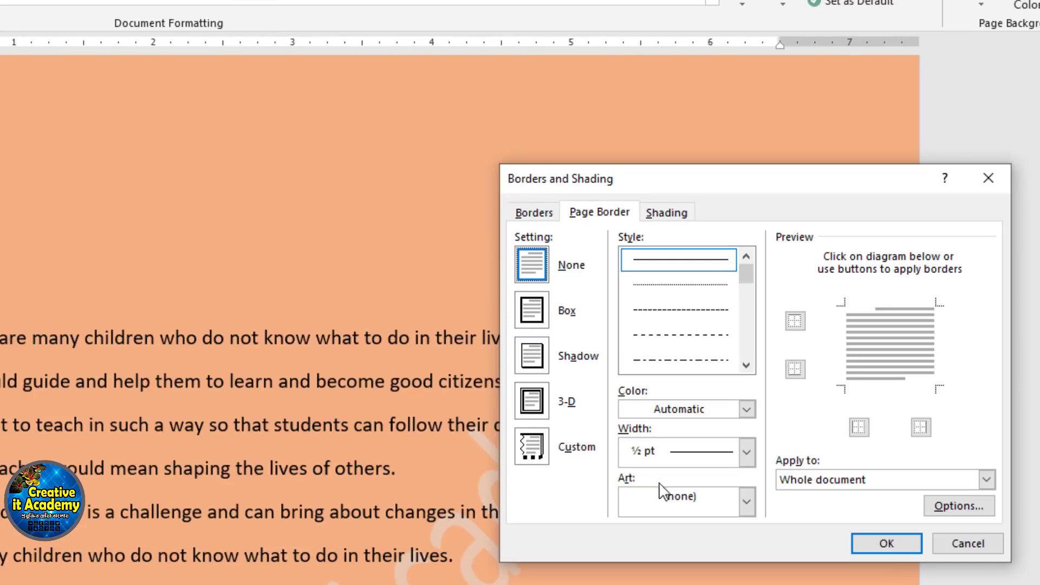
pyautogui.click(746, 501)
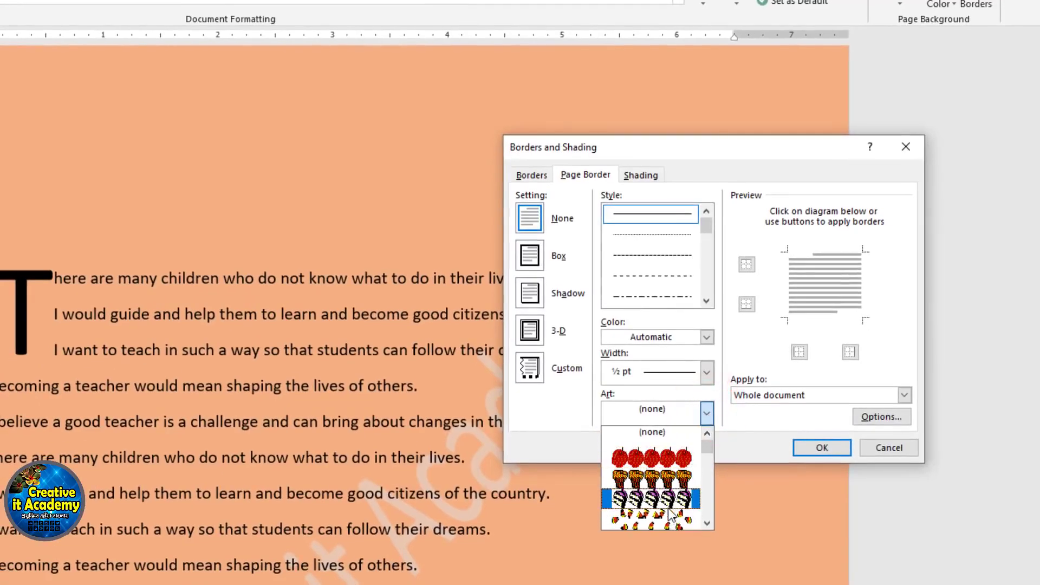
pyautogui.click(650, 457)
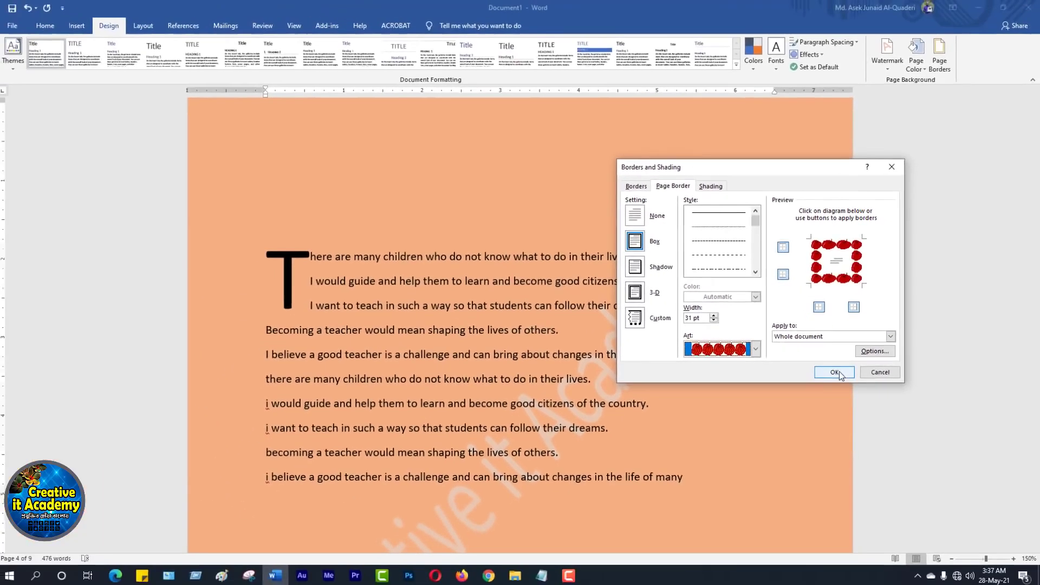
pyautogui.click(822, 448)
pyautogui.scroll(5, 490, 346)
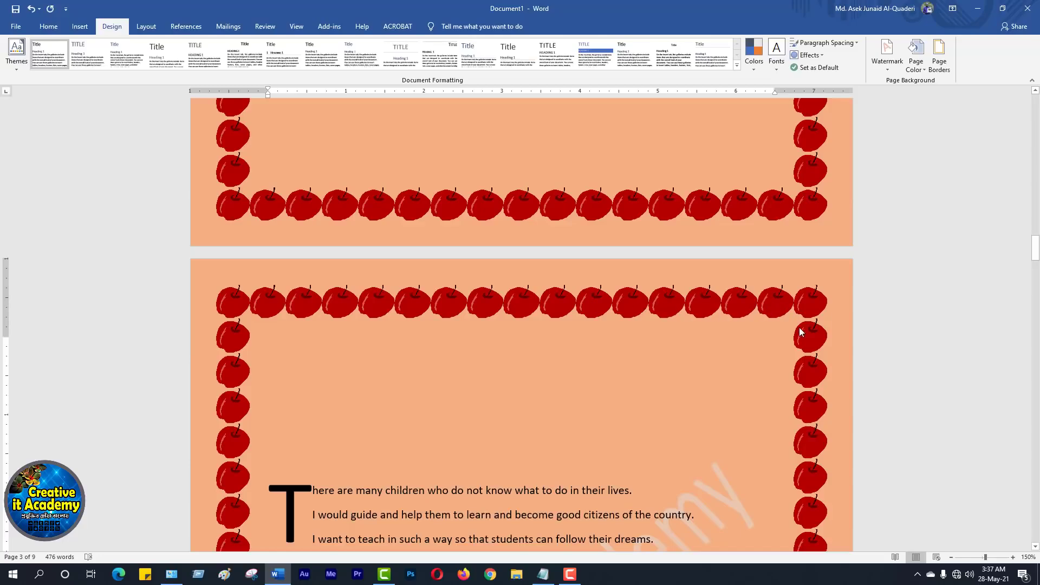
pyautogui.scroll(-10, 801, 329)
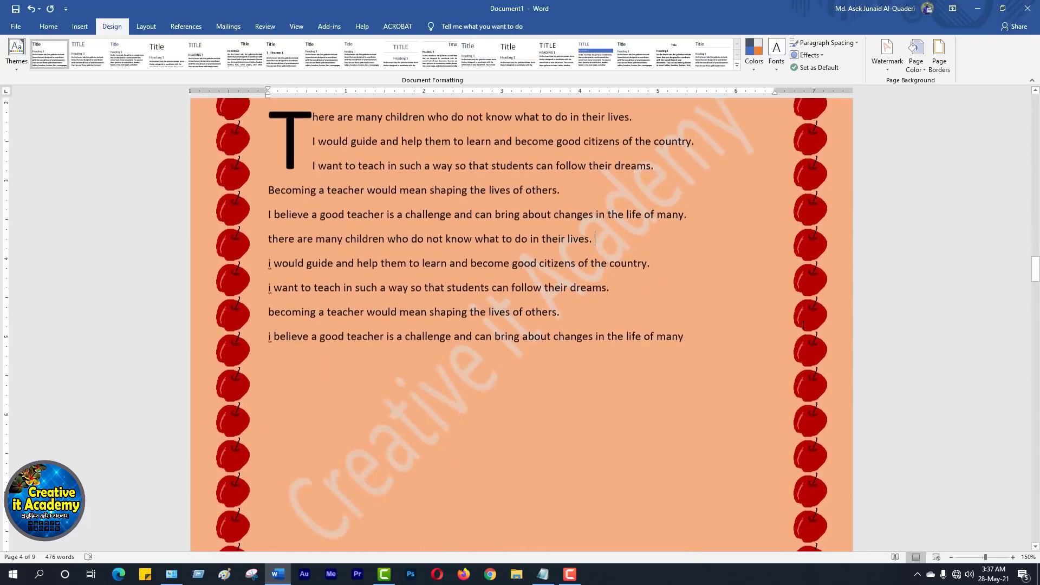
pyautogui.scroll(-4, 804, 324)
pyautogui.scroll(8, 804, 324)
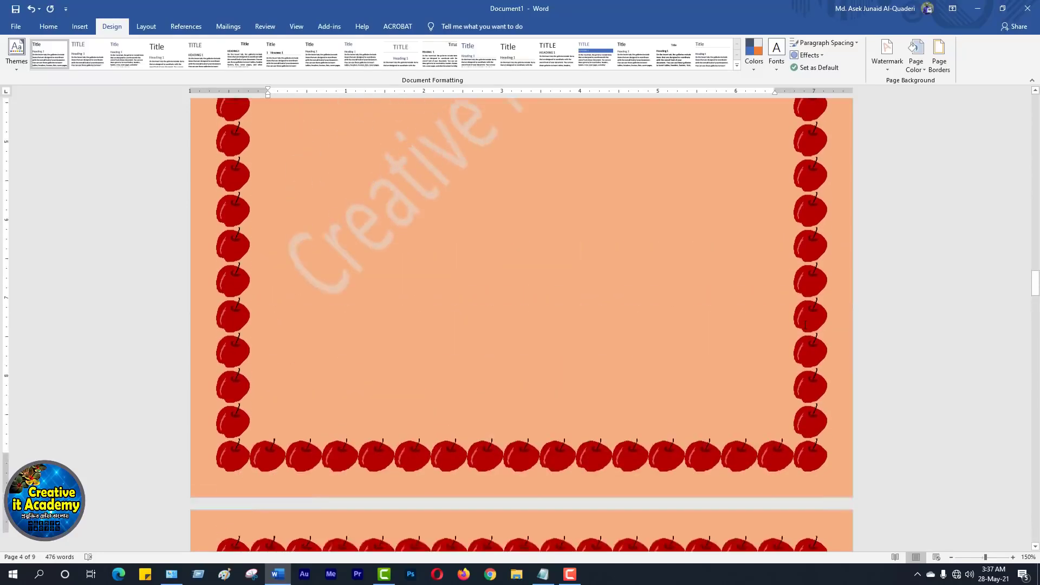
pyautogui.scroll(5, 806, 325)
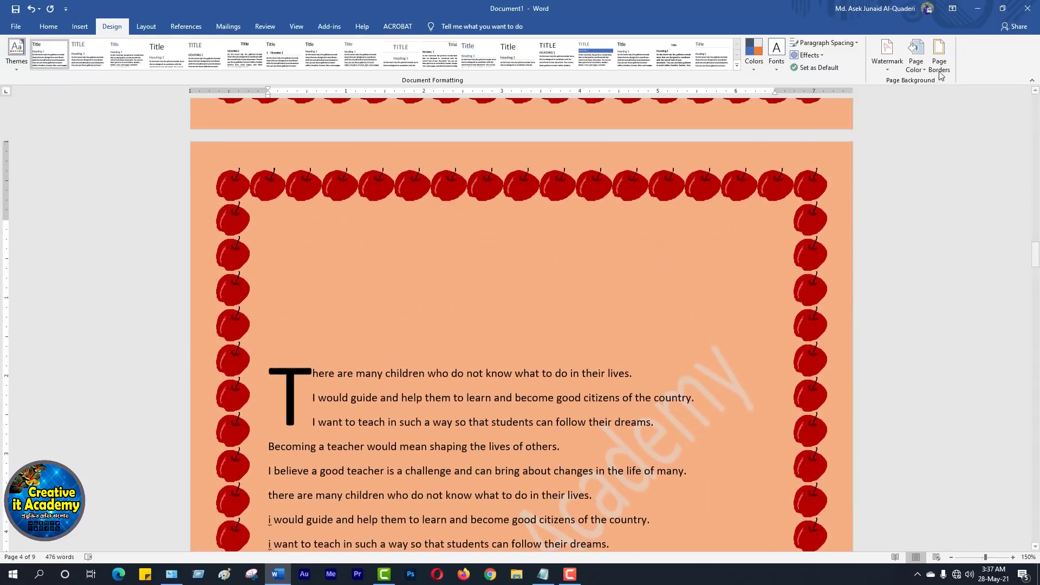
# Replace the apple page border with the 12 pt red flower art border on the whole document.
pyautogui.click(940, 55)
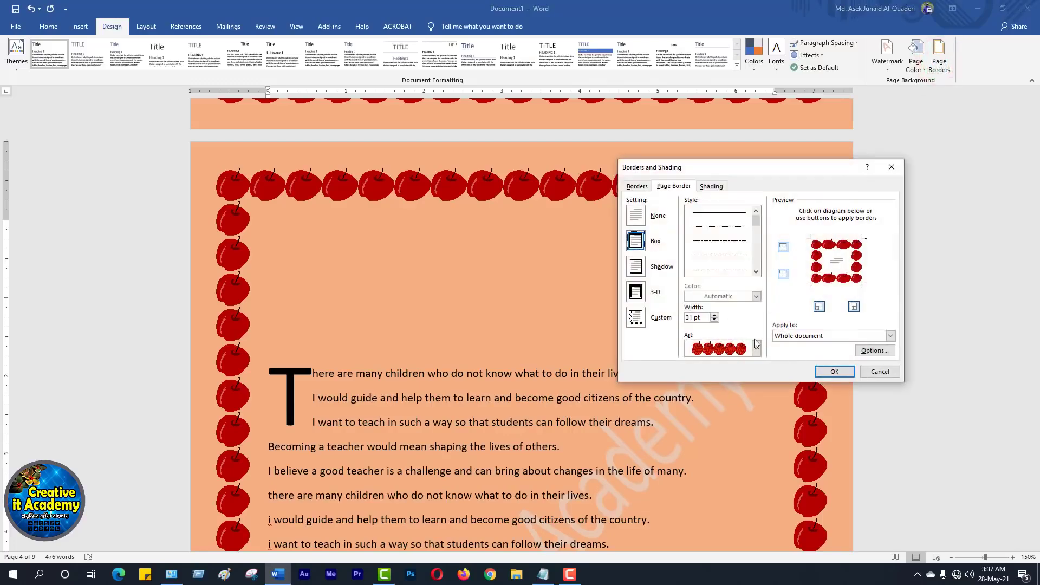
pyautogui.click(756, 349)
pyautogui.moveTo(756, 366)
pyautogui.mouseDown()
pyautogui.moveTo(758, 384)
pyautogui.moveTo(760, 374)
pyautogui.mouseUp()
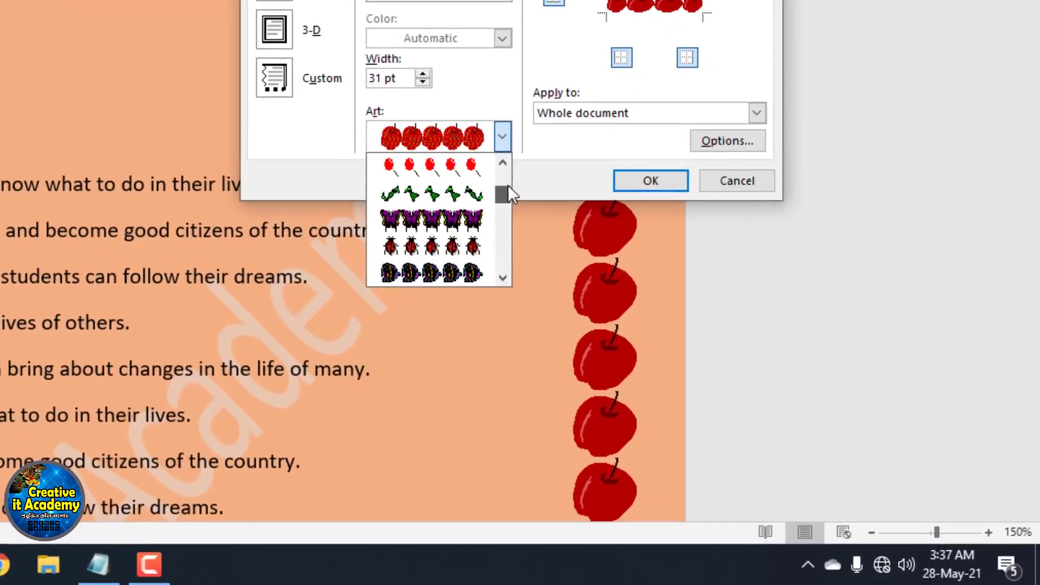
pyautogui.moveTo(509, 185)
pyautogui.mouseDown()
pyautogui.moveTo(512, 168)
pyautogui.moveTo(509, 191)
pyautogui.mouseUp()
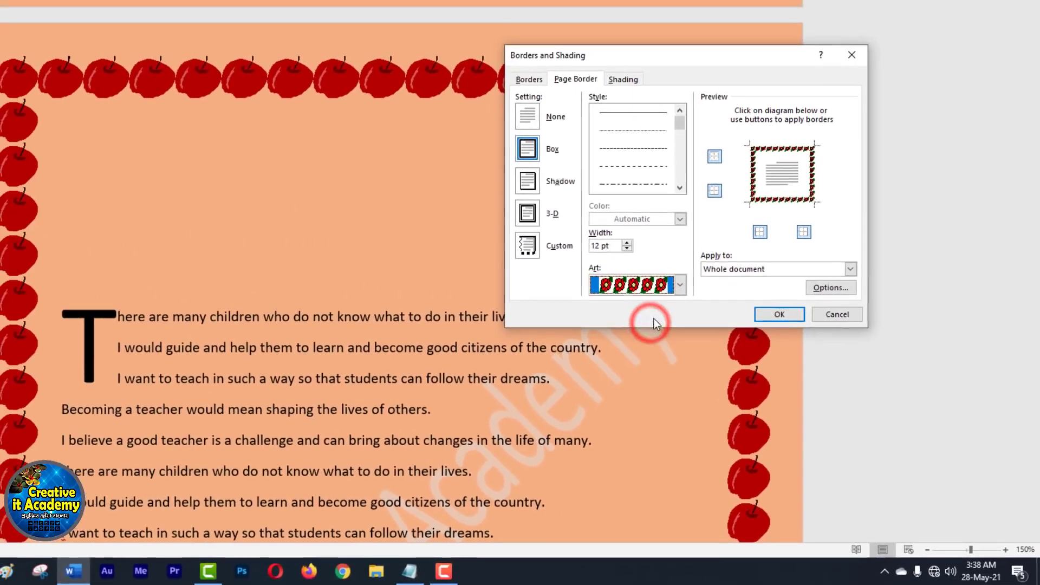
pyautogui.click(715, 247)
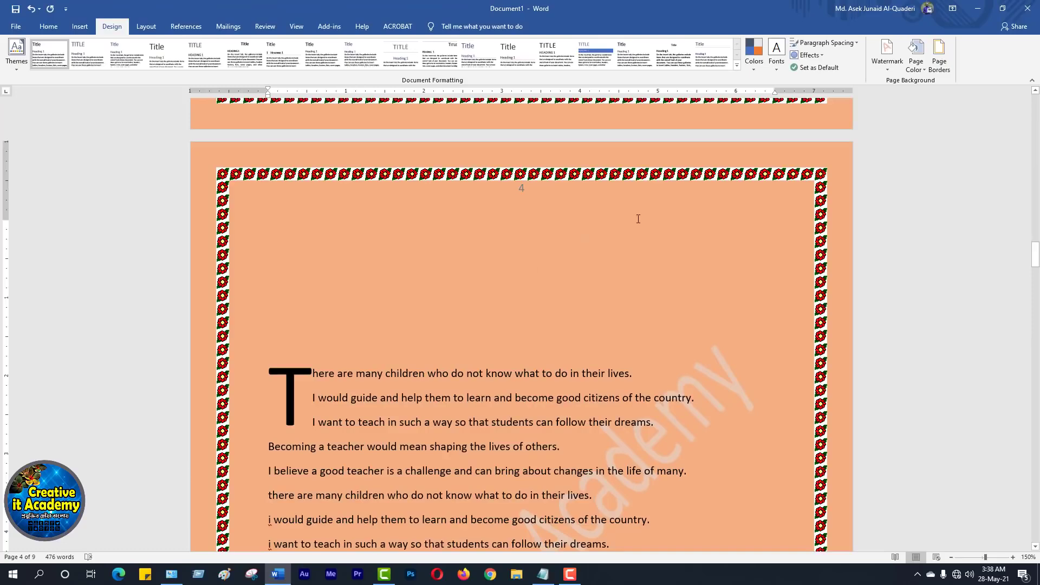
# Change the page border art to the black-and-white lattice pattern for the whole document.
pyautogui.click(940, 60)
pyautogui.click(756, 349)
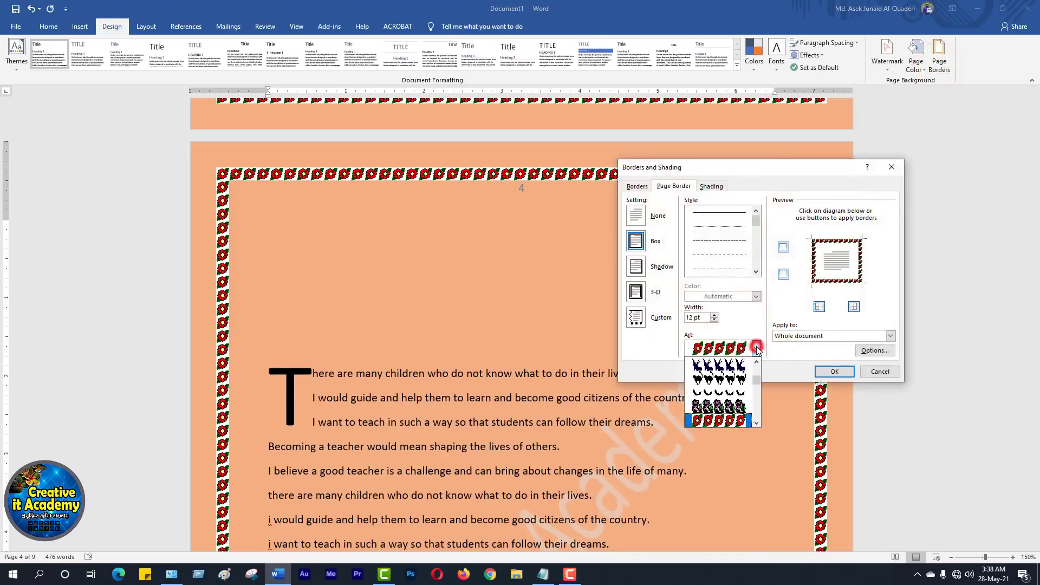
pyautogui.moveTo(759, 373); pyautogui.dragTo(756, 405)
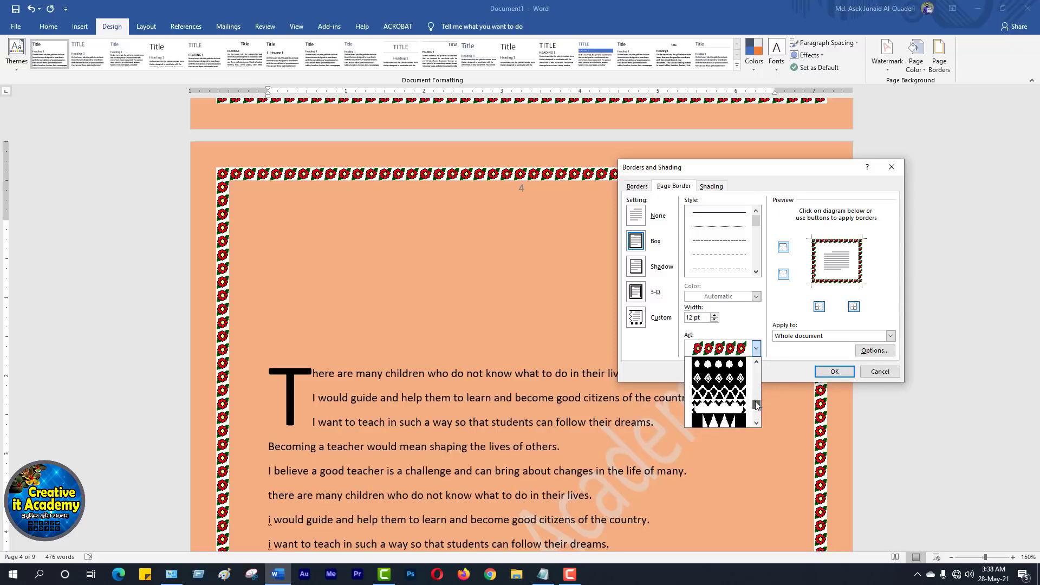
pyautogui.click(726, 393)
pyautogui.click(835, 372)
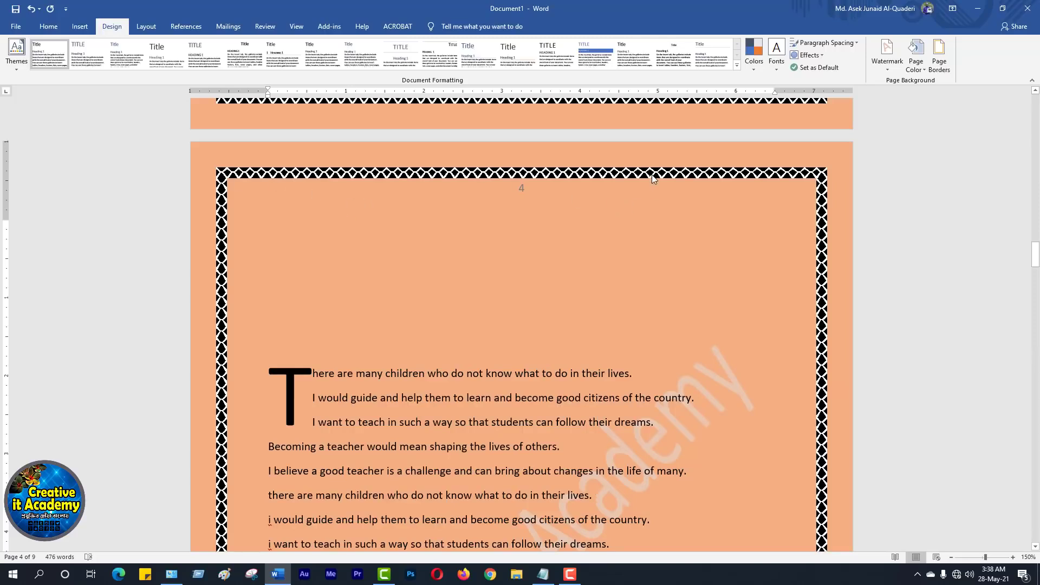
# Set the page border art to (none), keeping a plain ½ pt box border around every page.
pyautogui.click(939, 55)
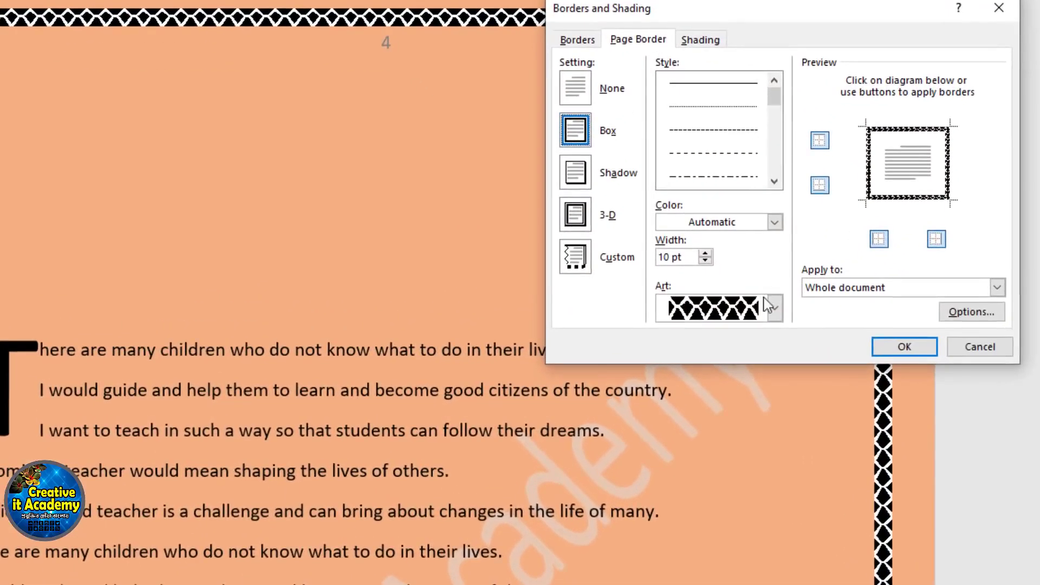
pyautogui.click(758, 345)
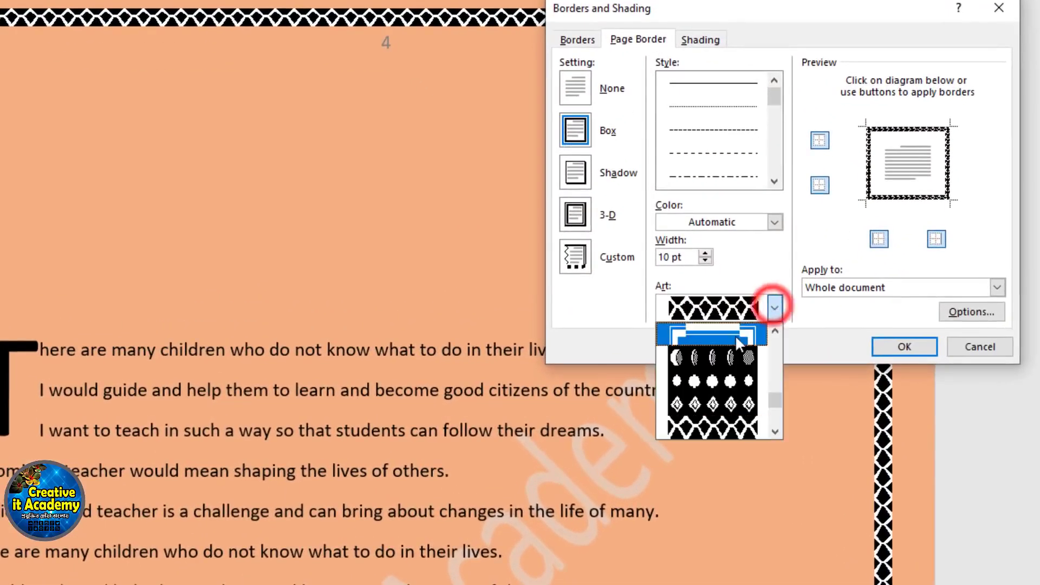
pyautogui.moveTo(774, 400); pyautogui.dragTo(775, 342)
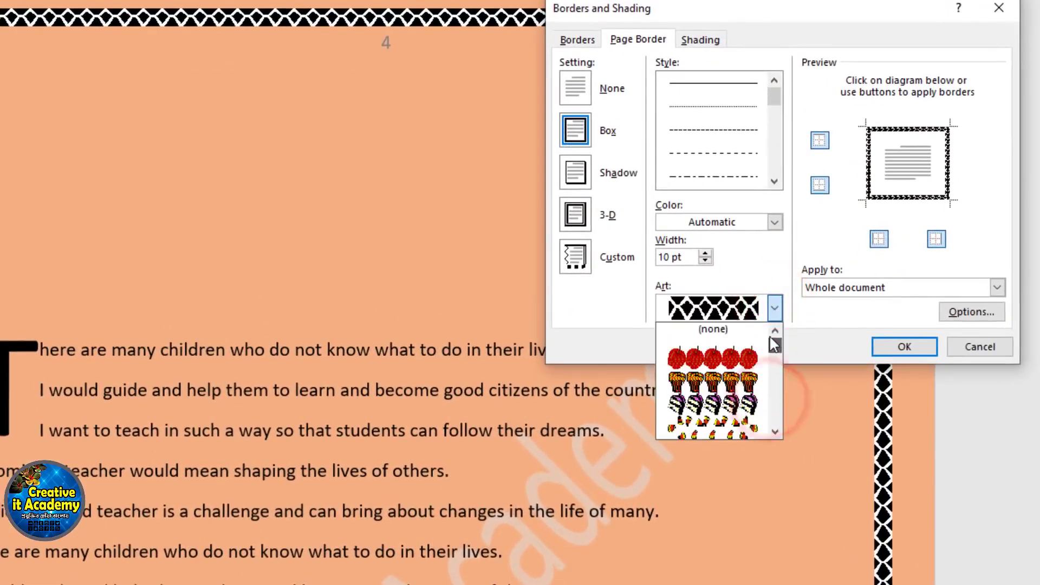
pyautogui.click(715, 329)
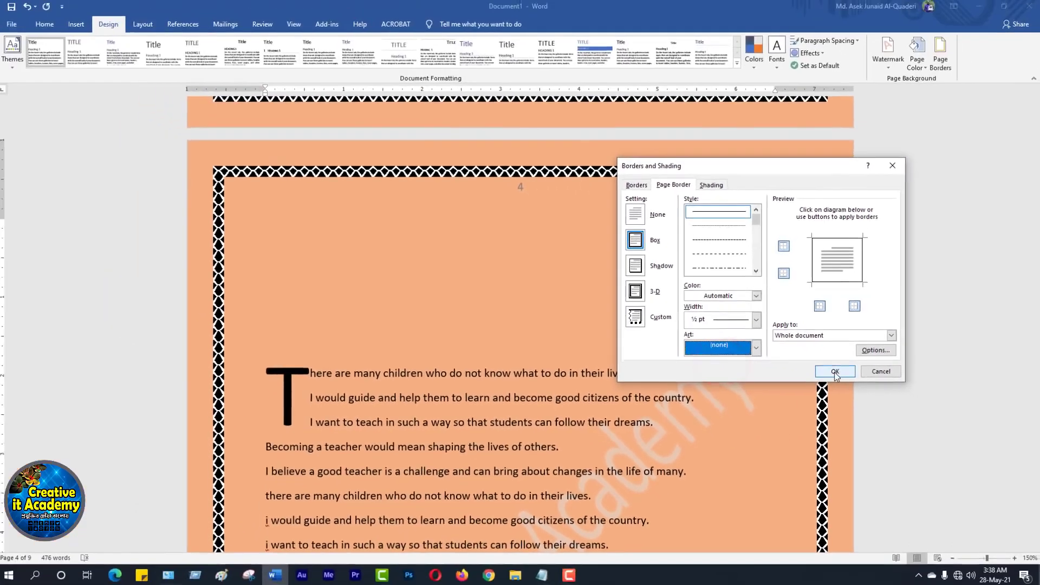
pyautogui.click(835, 372)
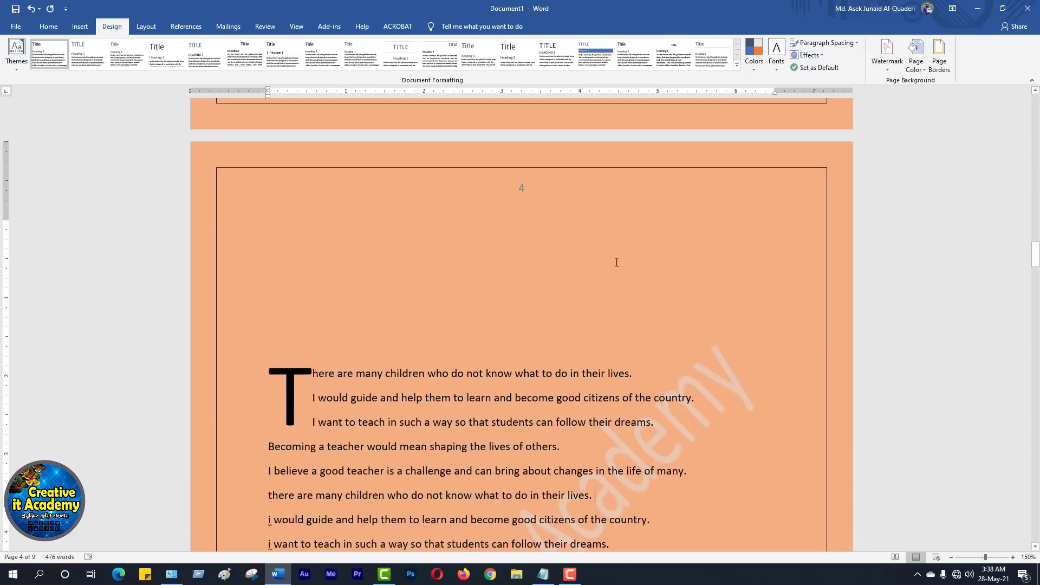
# Apply a 3 pt triple-line box border, thick in the middle with thin outer lines, to the whole document.
pyautogui.click(941, 65)
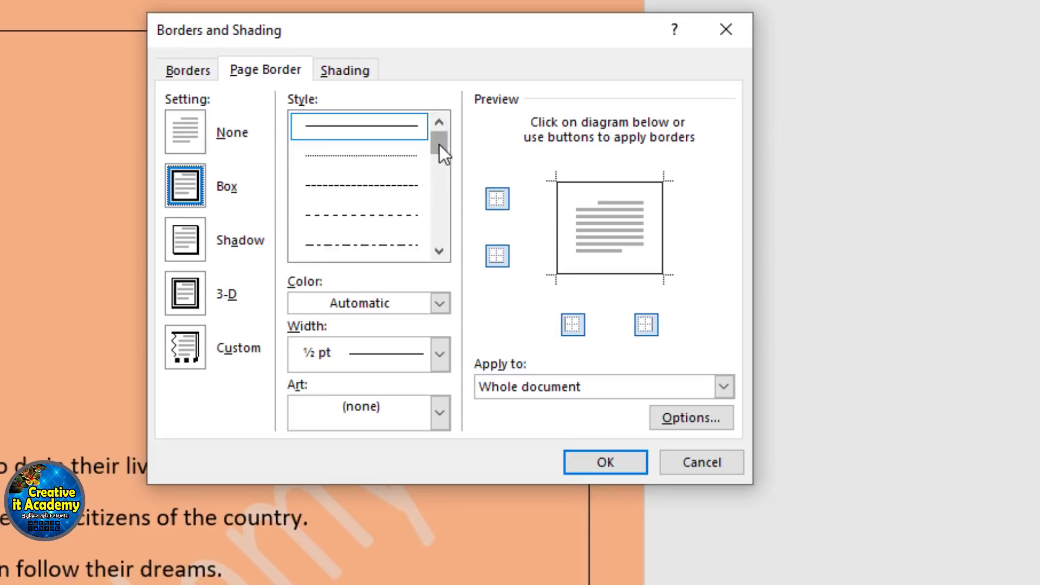
pyautogui.moveTo(440, 144); pyautogui.dragTo(434, 203)
pyautogui.click(370, 187)
pyautogui.click(427, 205)
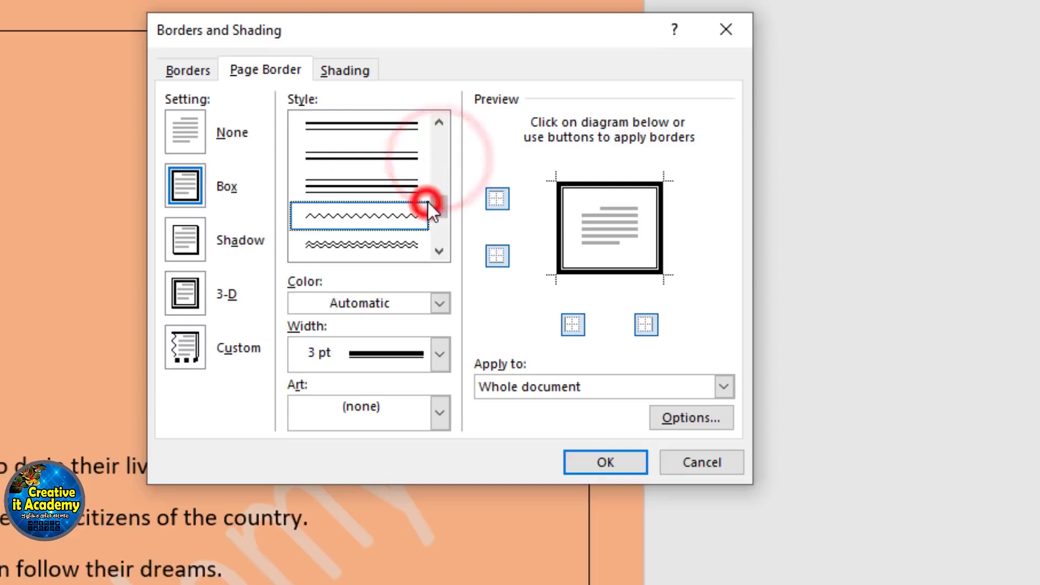
pyautogui.click(360, 125)
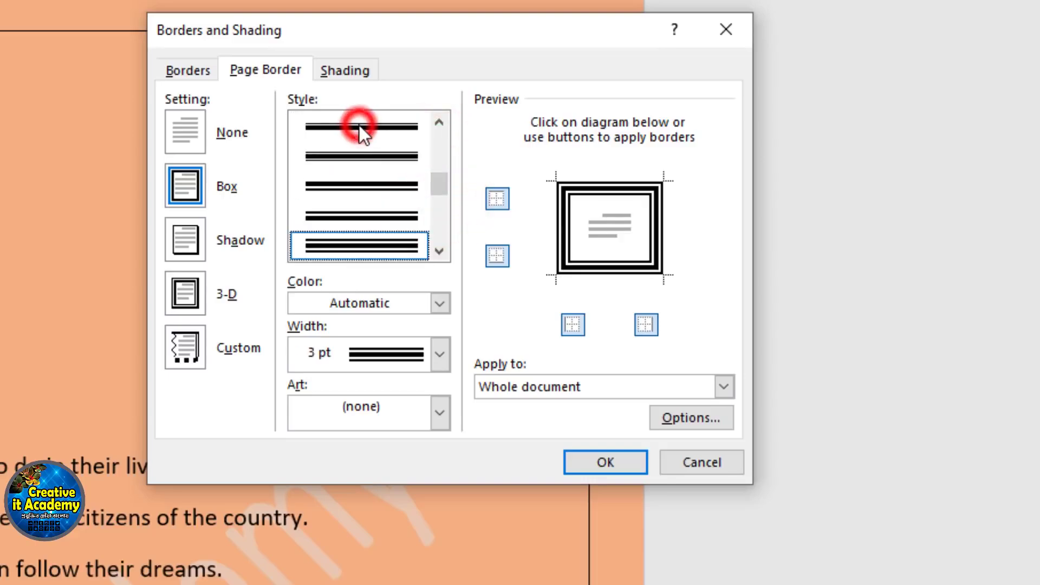
pyautogui.click(602, 467)
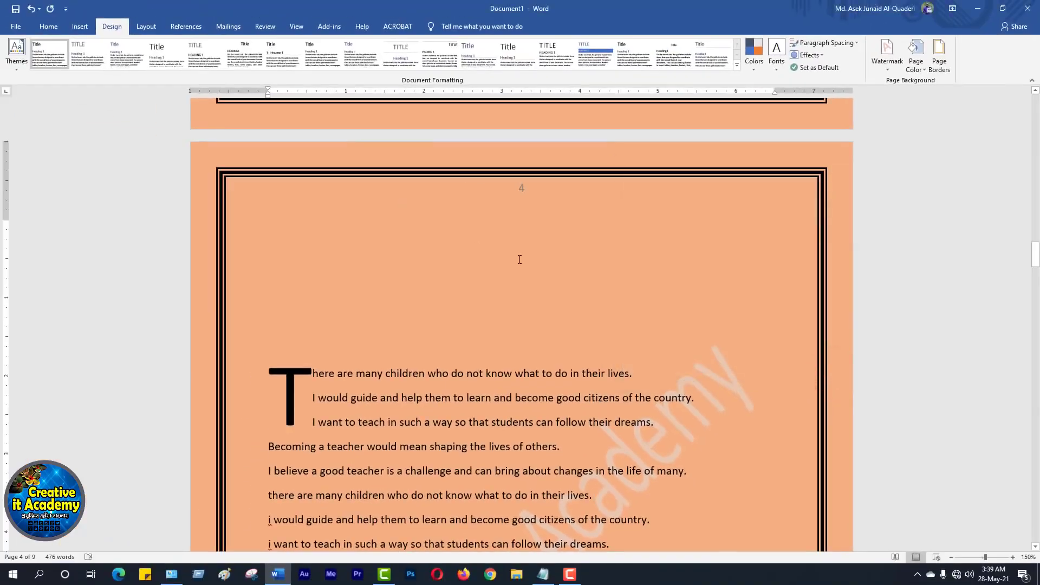
# Remove the page border from the whole document with the None setting.
pyautogui.click(939, 56)
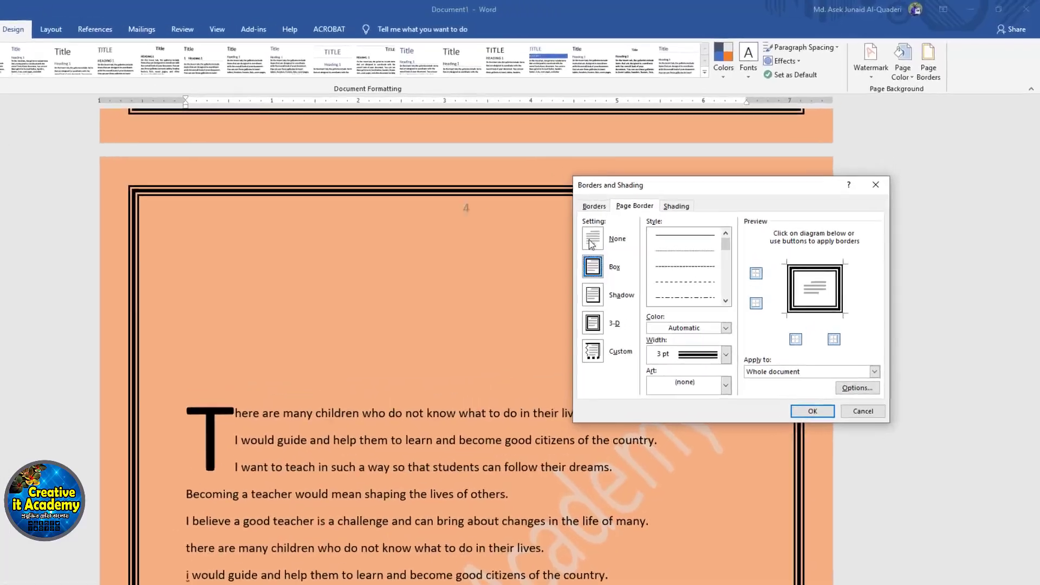
pyautogui.click(636, 215)
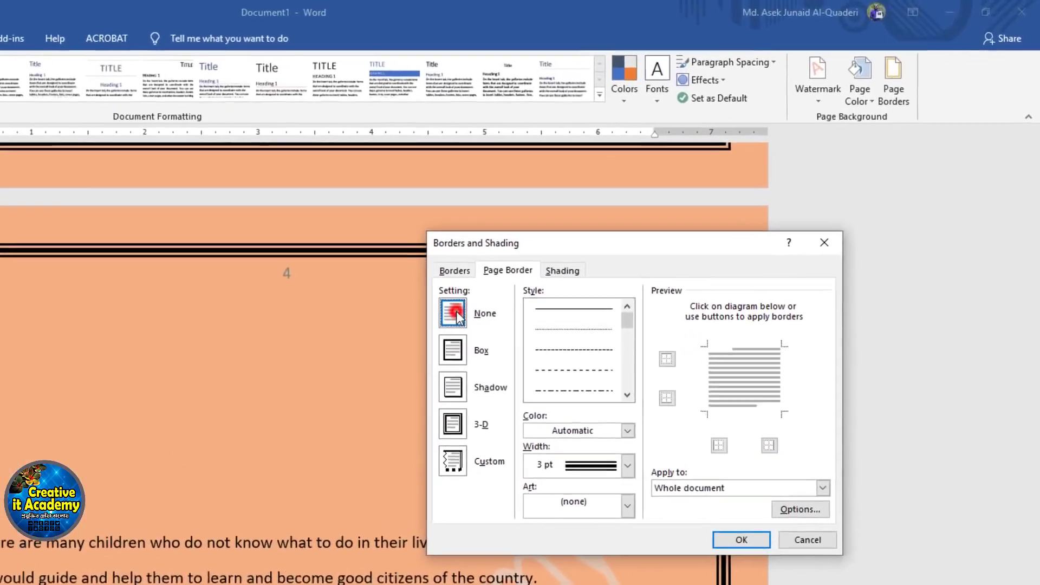
pyautogui.click(729, 554)
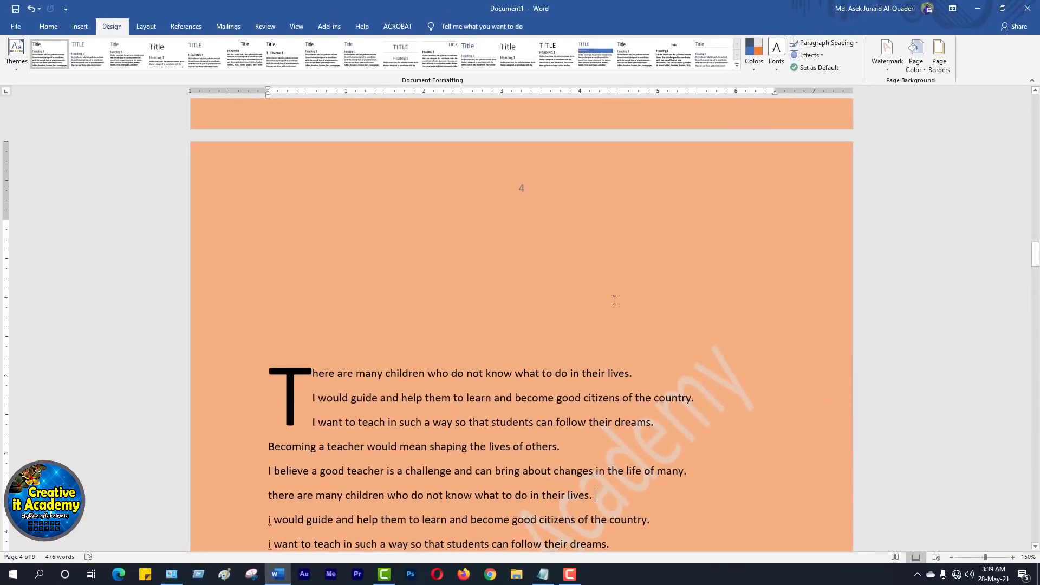
# Add a yellow 3 pt double-line box border to all pages of the document, without border art.
pyautogui.click(940, 54)
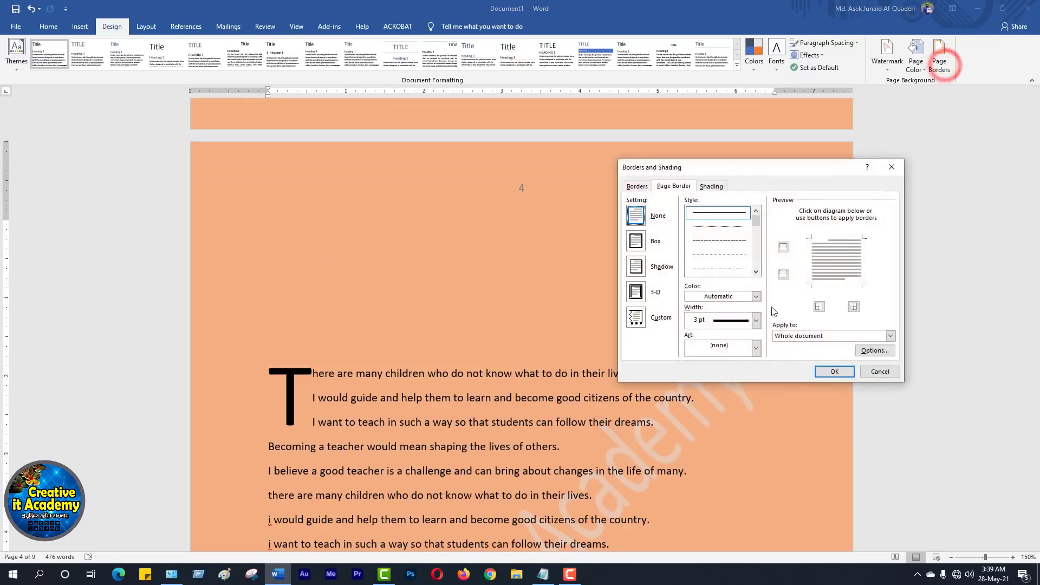
pyautogui.click(755, 350)
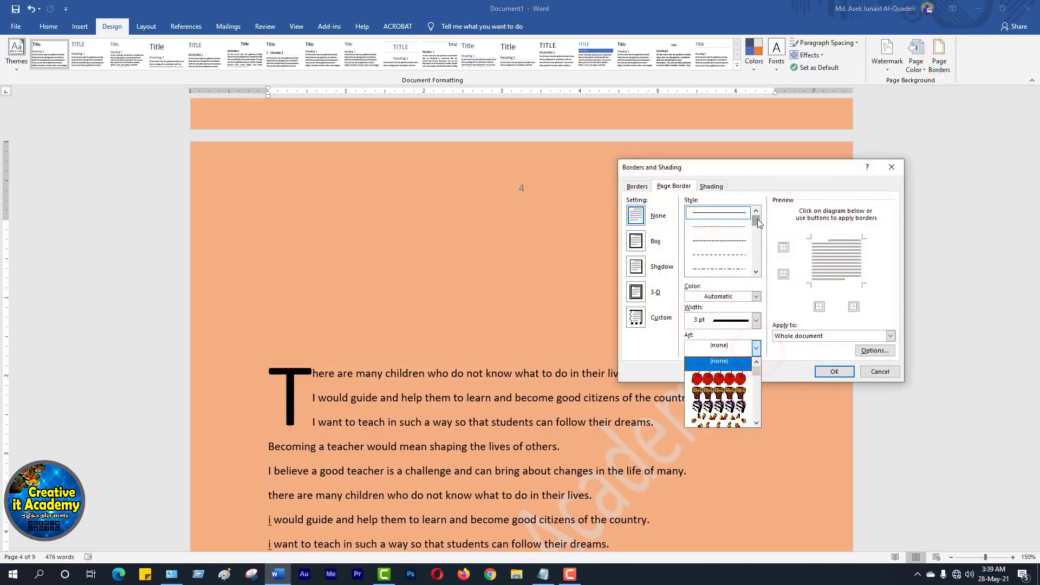
pyautogui.click(758, 349)
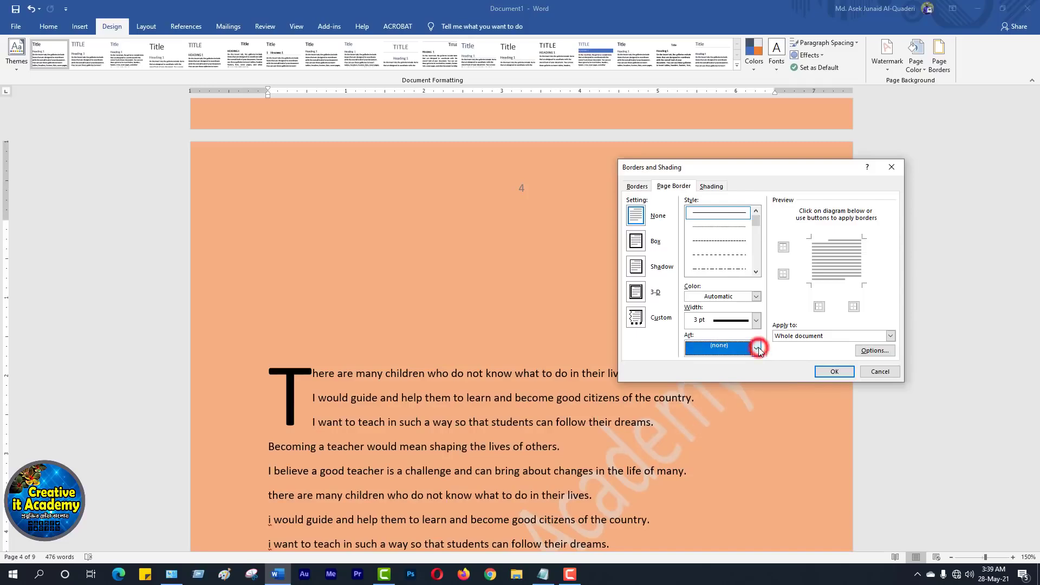
pyautogui.click(758, 348)
pyautogui.click(759, 348)
pyautogui.moveTo(756, 218); pyautogui.dragTo(757, 241)
pyautogui.click(727, 241)
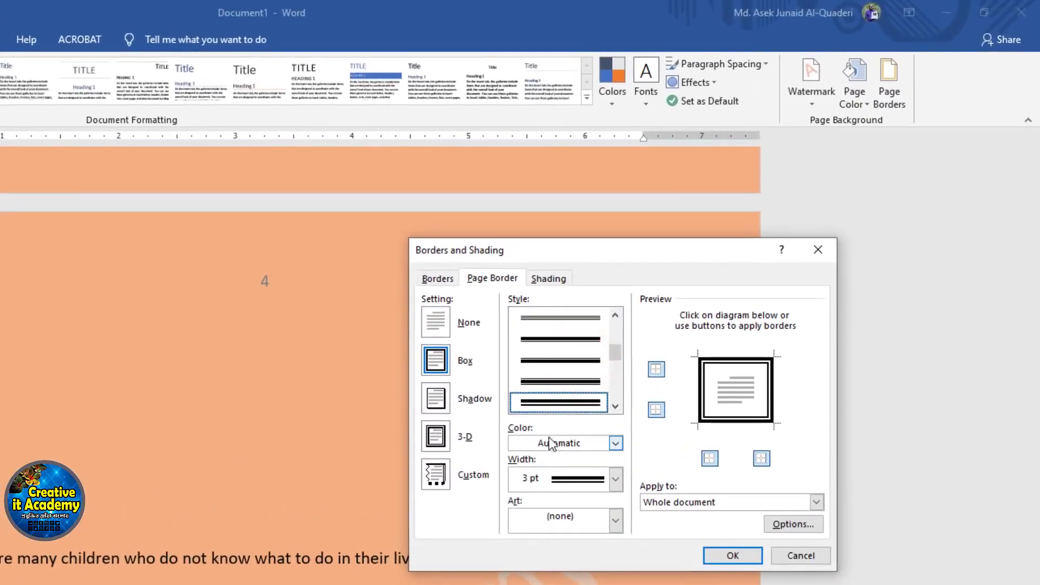
pyautogui.click(616, 443)
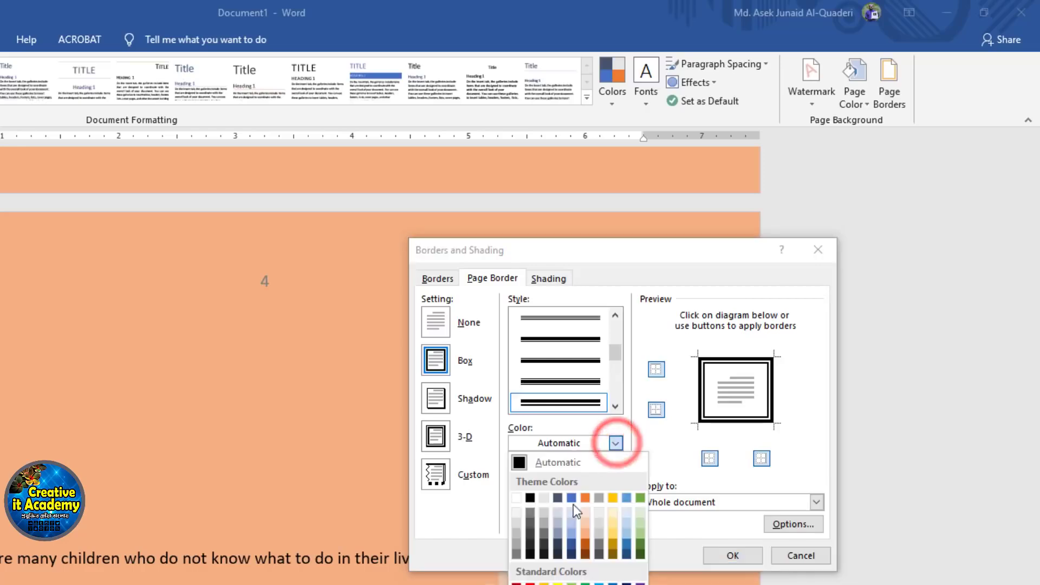
pyautogui.click(558, 584)
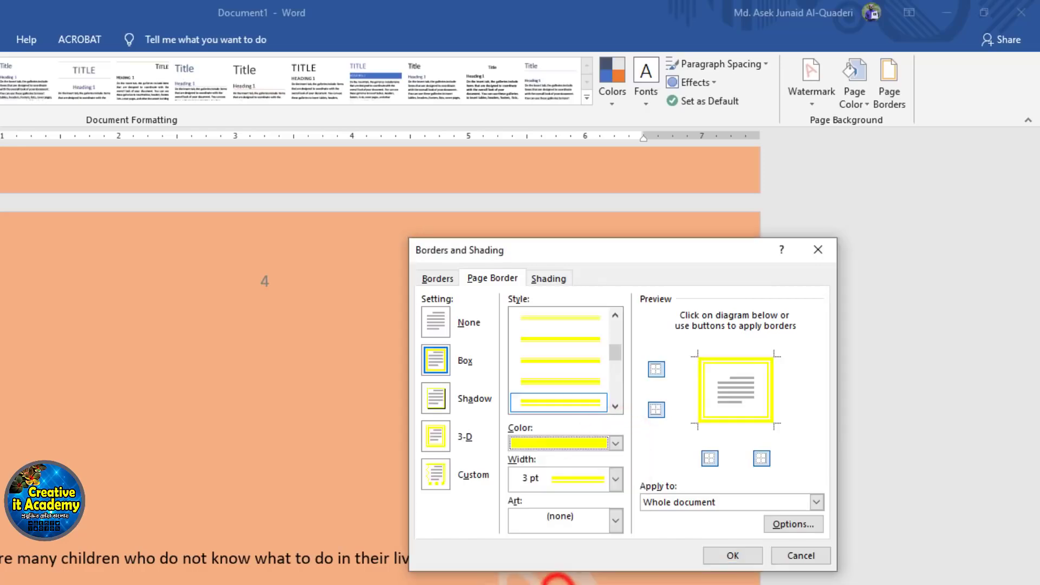
pyautogui.click(727, 562)
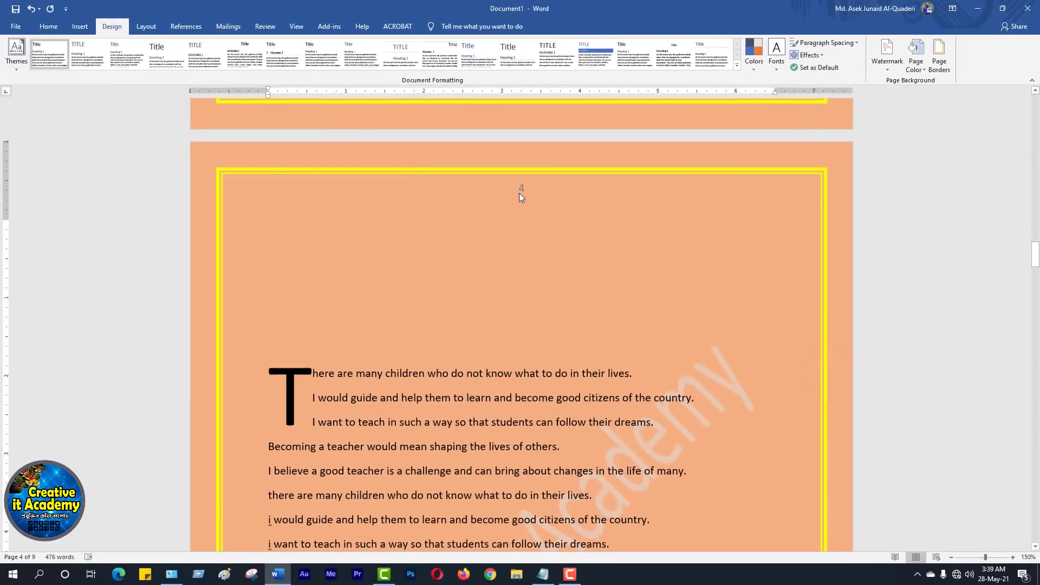
# Replace the yellow page border with the 31 pt green fir tree art border on the whole document.
pyautogui.click(943, 75)
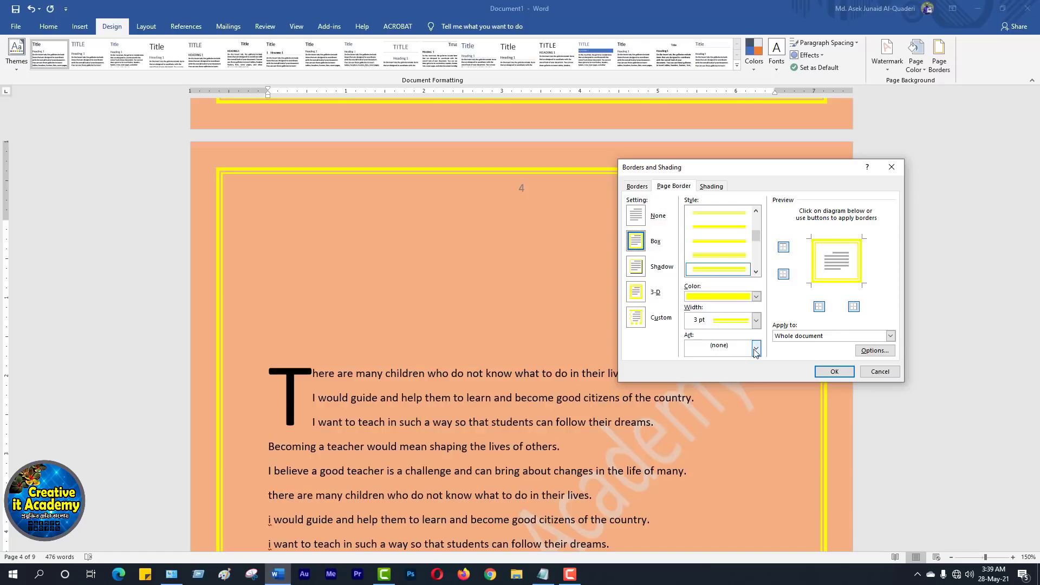
pyautogui.click(756, 350)
pyautogui.scroll(-5, 732, 401)
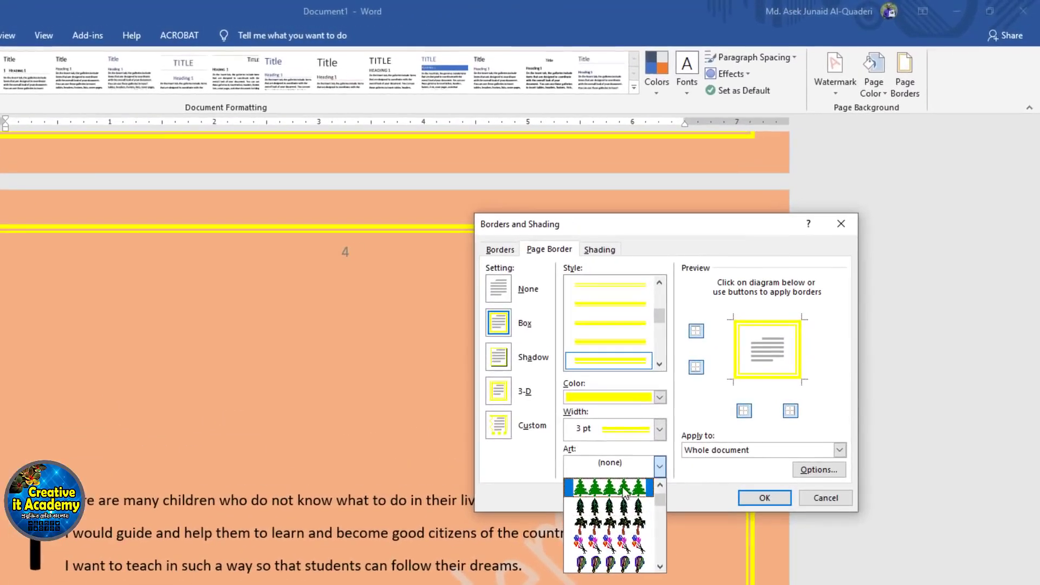
pyautogui.click(684, 418)
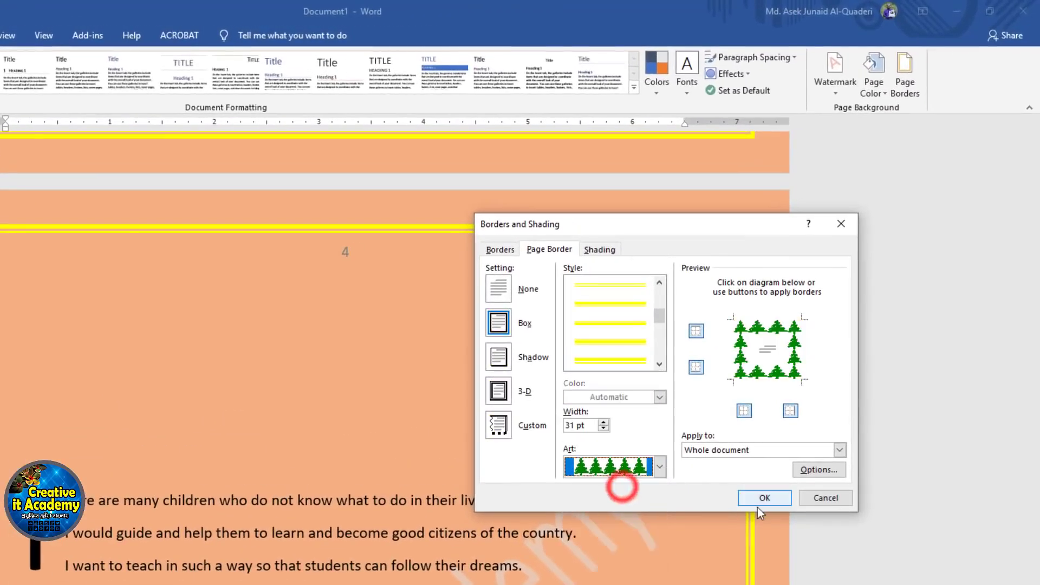
pyautogui.click(765, 498)
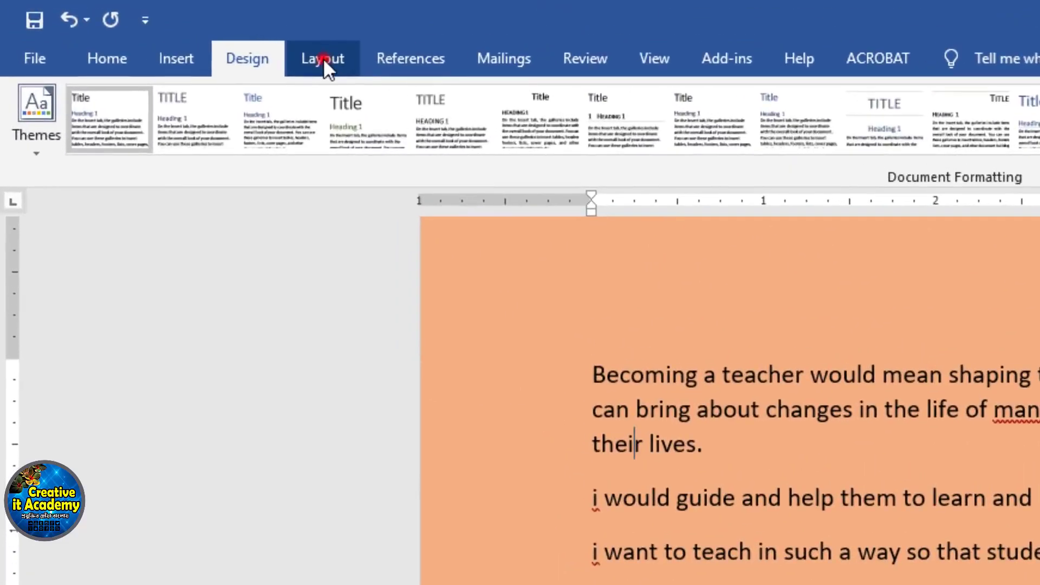
# Set the document's page margins to the Narrow preset with 0.5" on all sides.
pyautogui.click(146, 26)
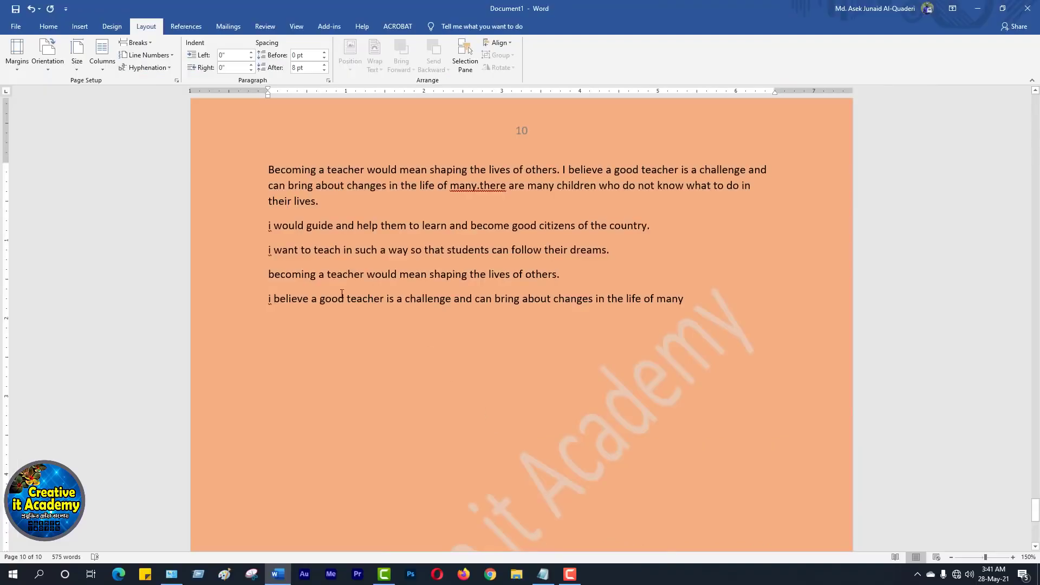
pyautogui.click(18, 71)
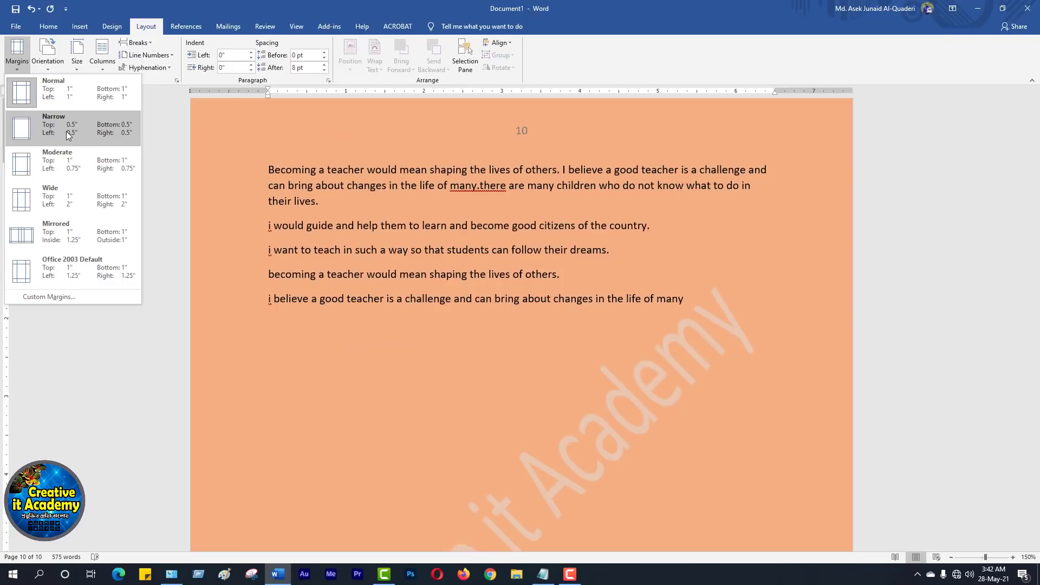
pyautogui.click(69, 125)
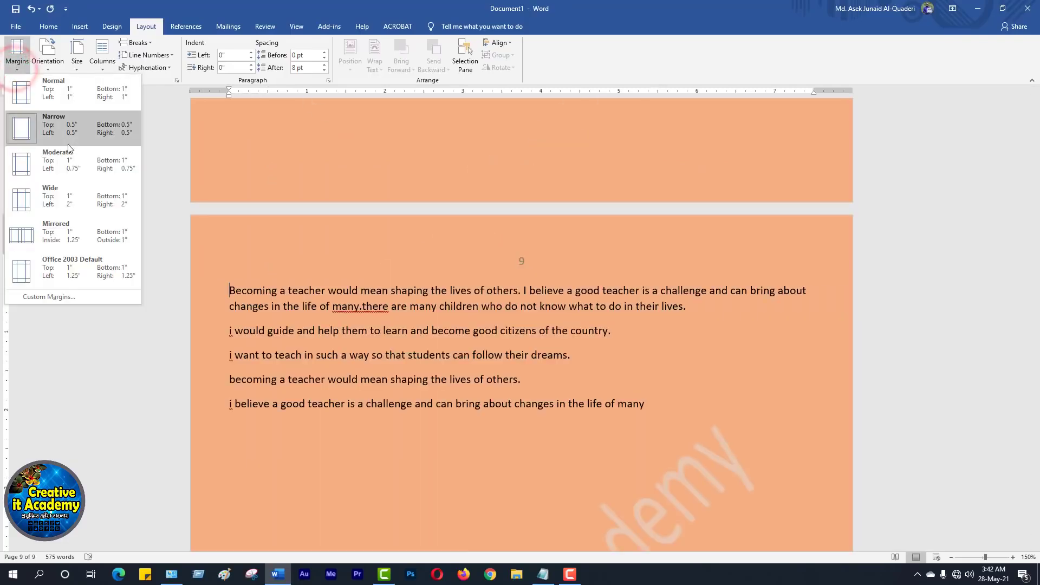
pyautogui.click(70, 129)
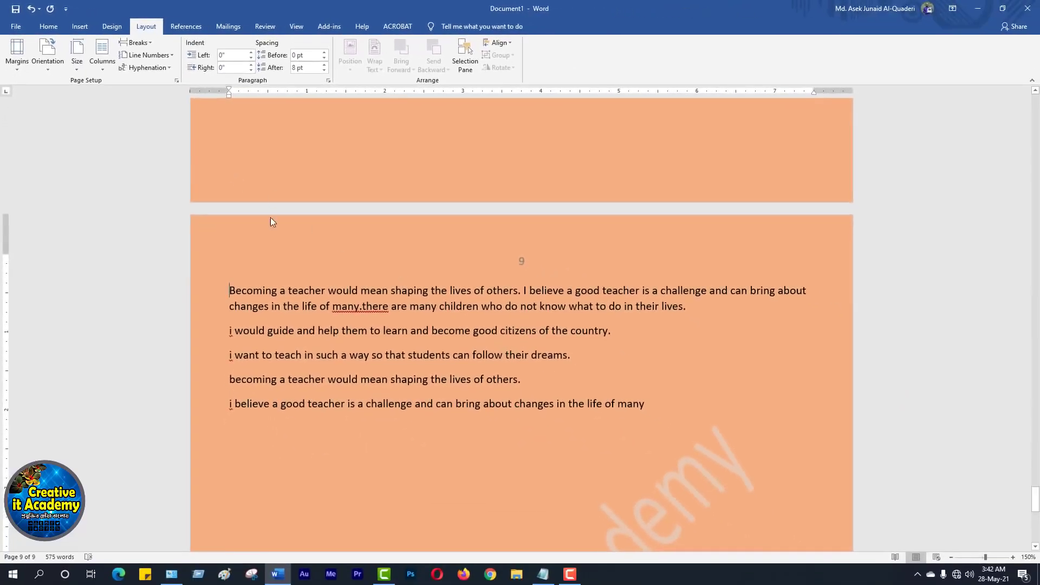
# Review the custom margin settings of the document and close them without changes.
pyautogui.click(17, 69)
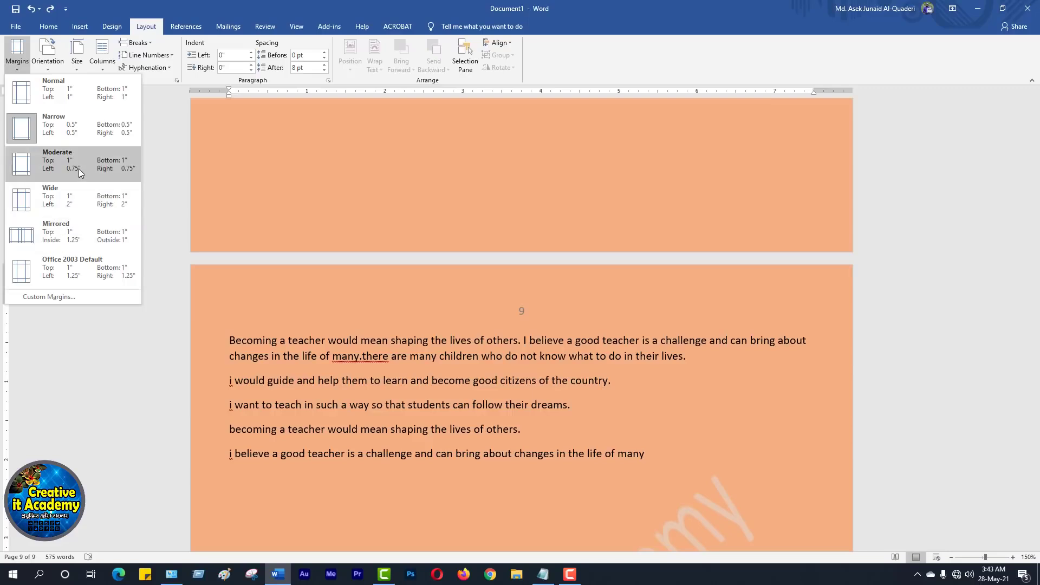
pyautogui.click(48, 297)
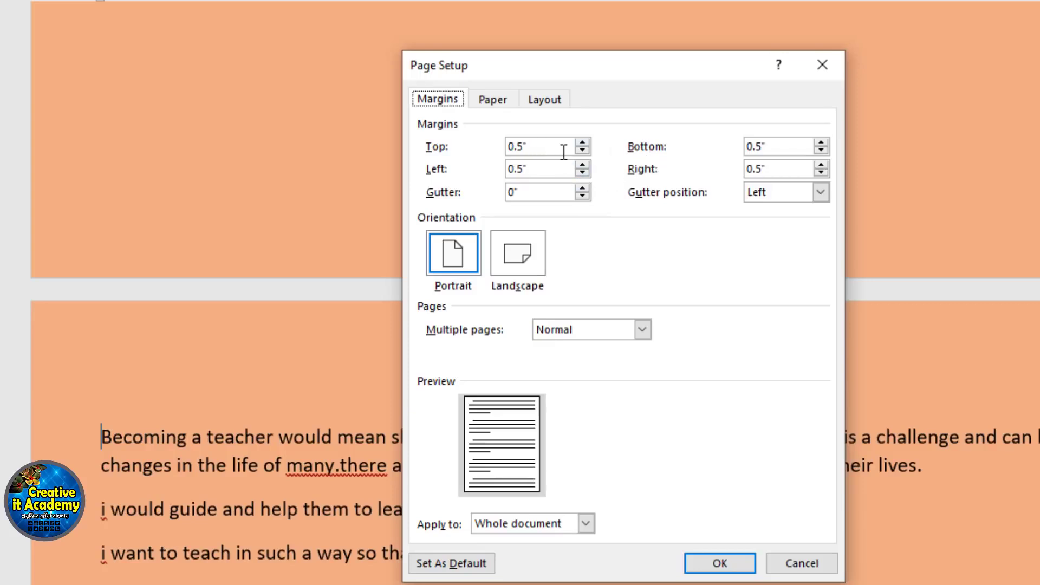
pyautogui.click(794, 566)
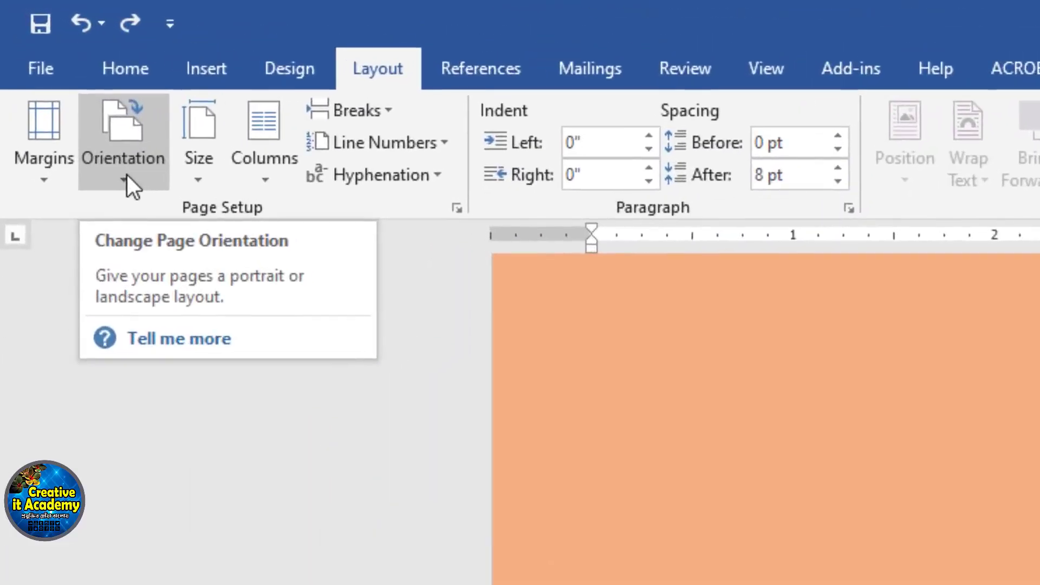
# Switch the page orientation to Landscape and return it to Portrait.
pyautogui.click(127, 174)
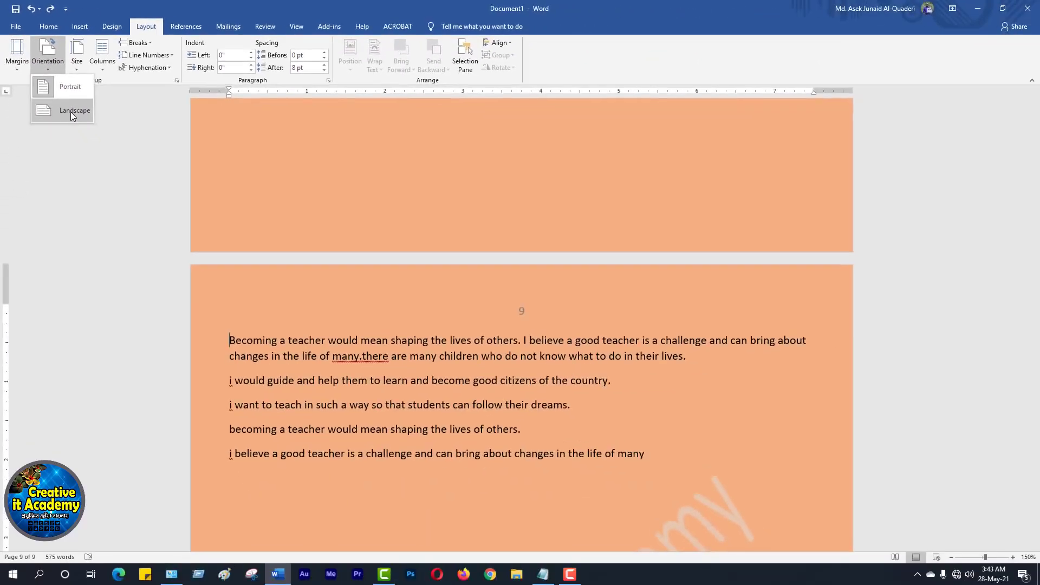
pyautogui.click(71, 112)
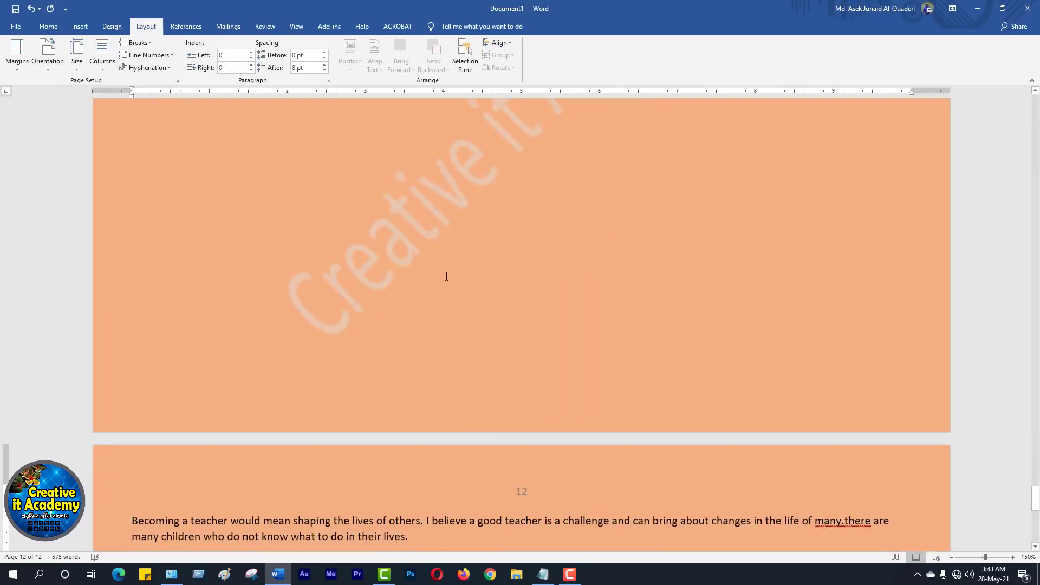
pyautogui.click(47, 67)
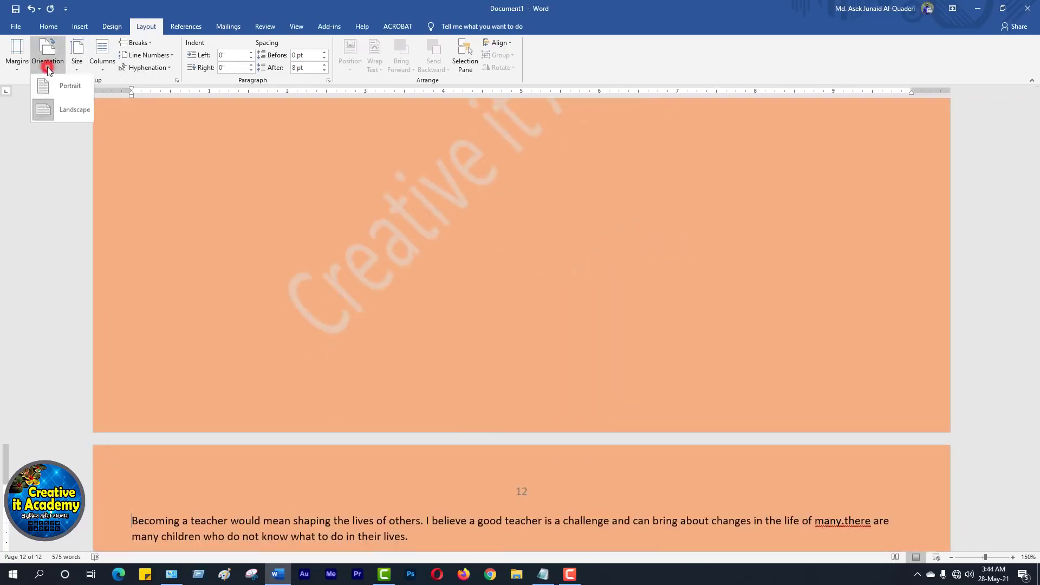
pyautogui.click(58, 92)
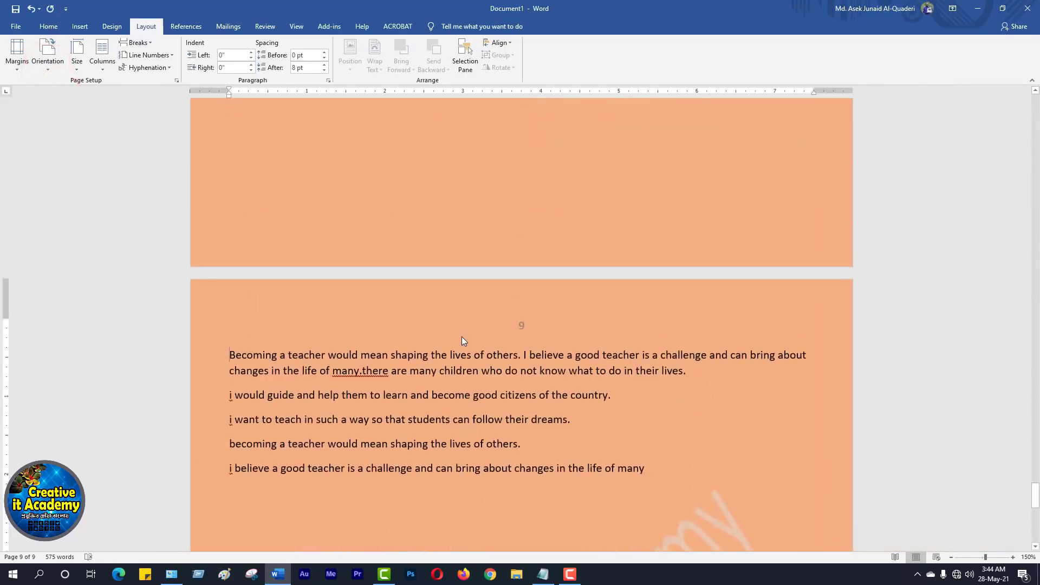
# Set the document's paper size to A4, 8.27" x 11.69".
pyautogui.scroll(-3, 461, 336)
pyautogui.click(232, 124)
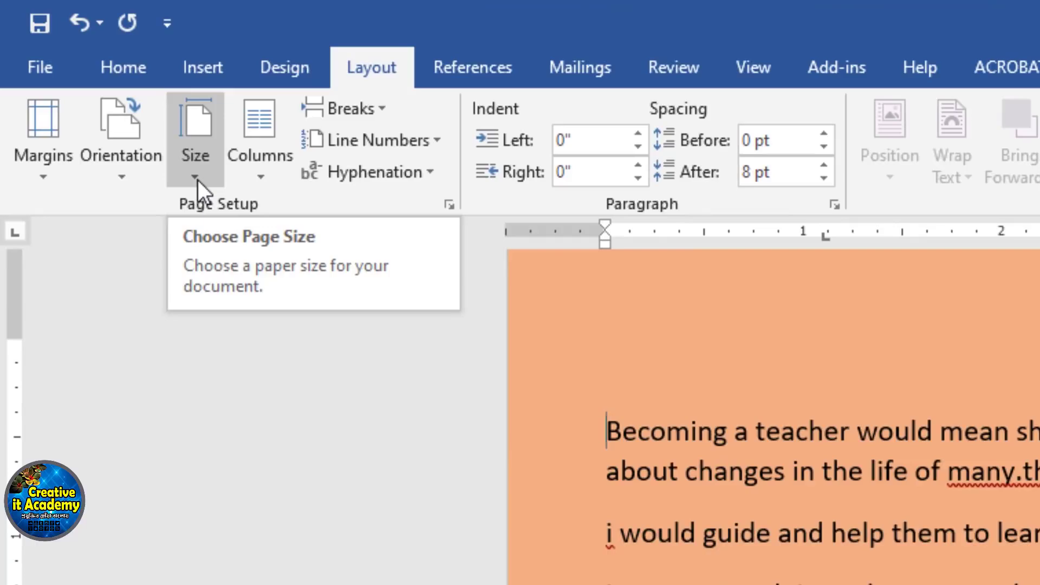
pyautogui.click(196, 179)
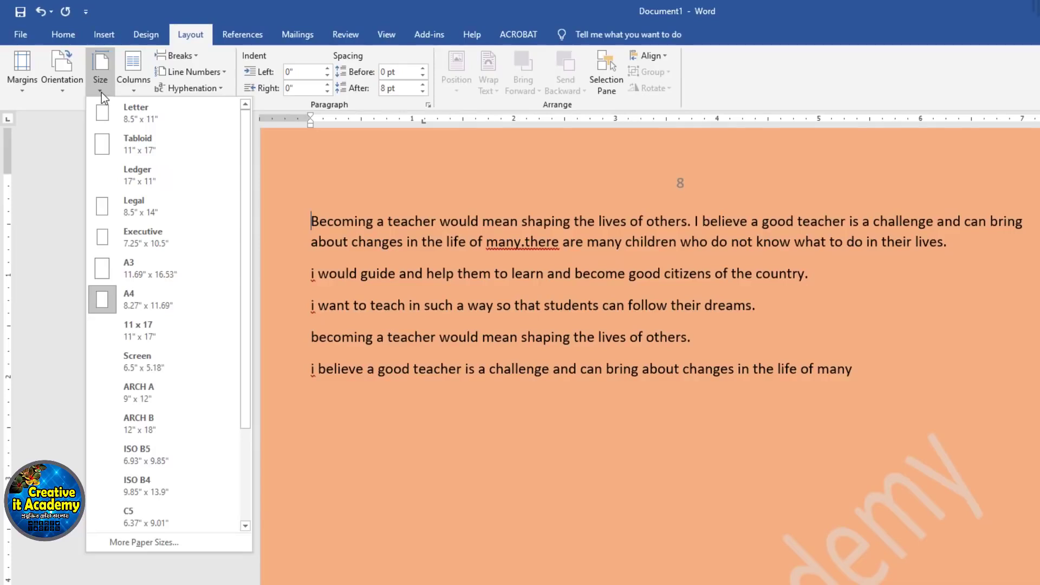
pyautogui.click(138, 301)
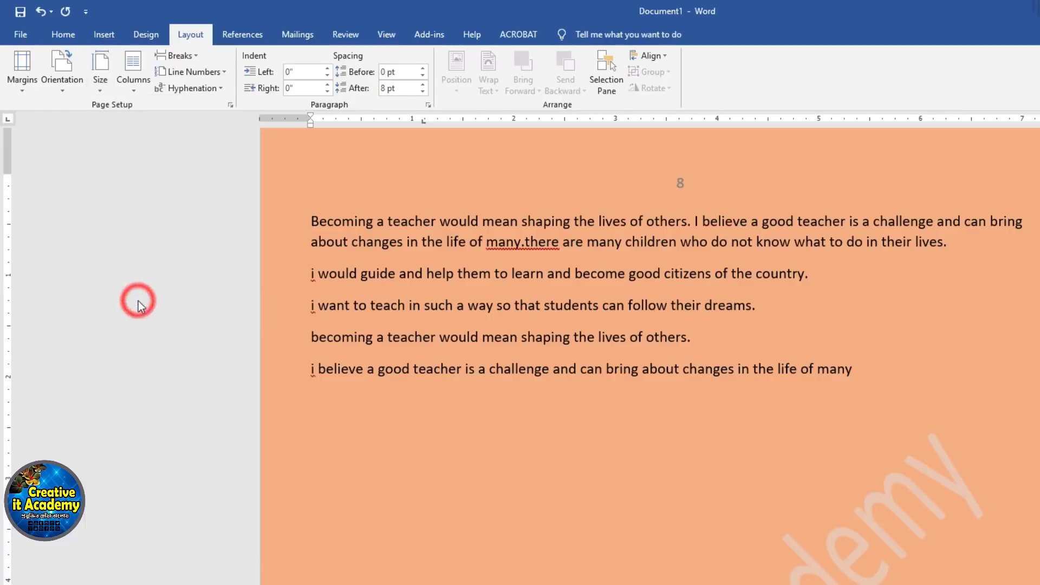
pyautogui.scroll(-3, 561, 355)
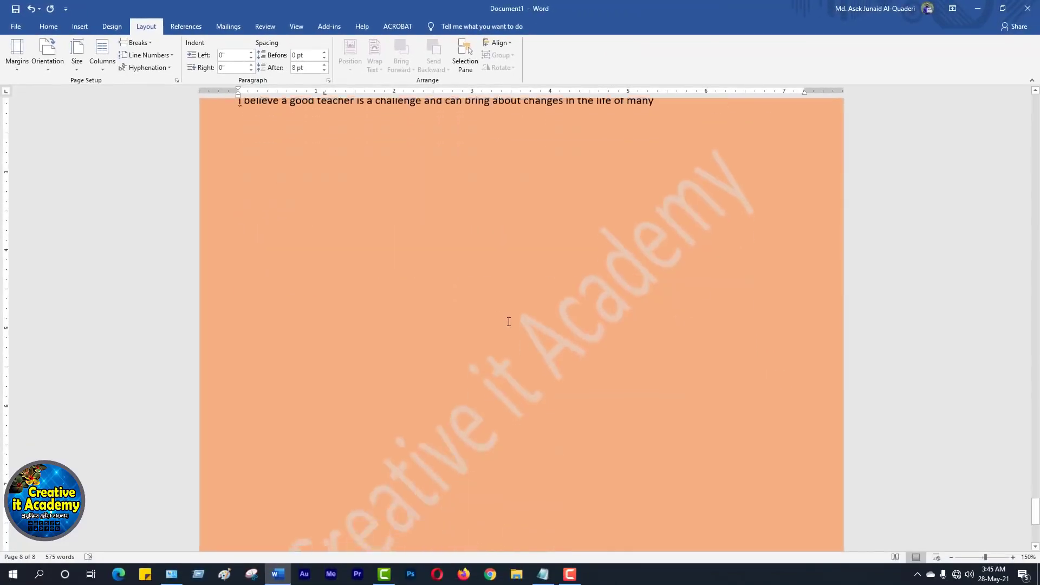
pyautogui.scroll(6, 567, 357)
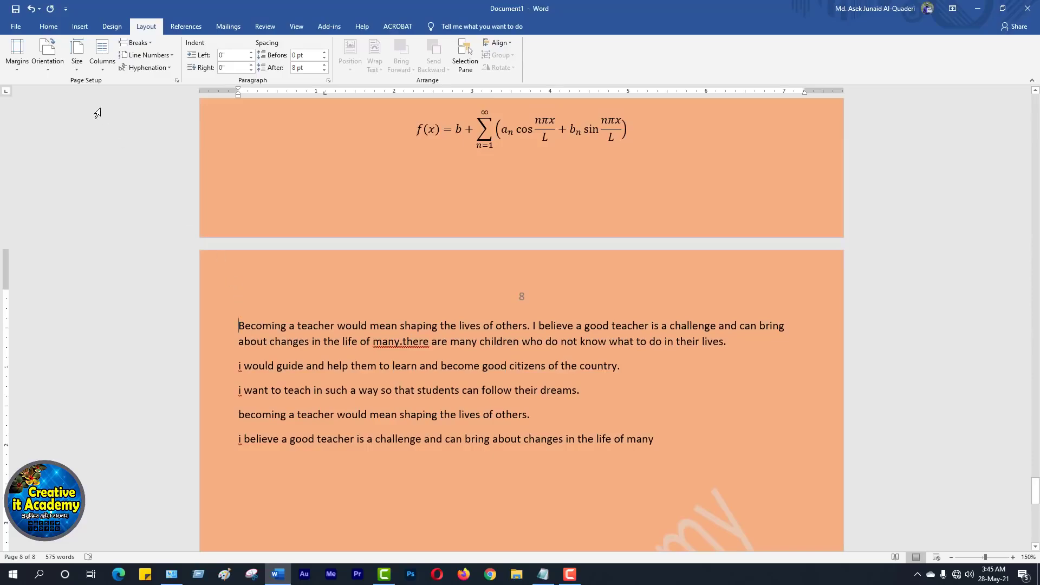
pyautogui.click(79, 72)
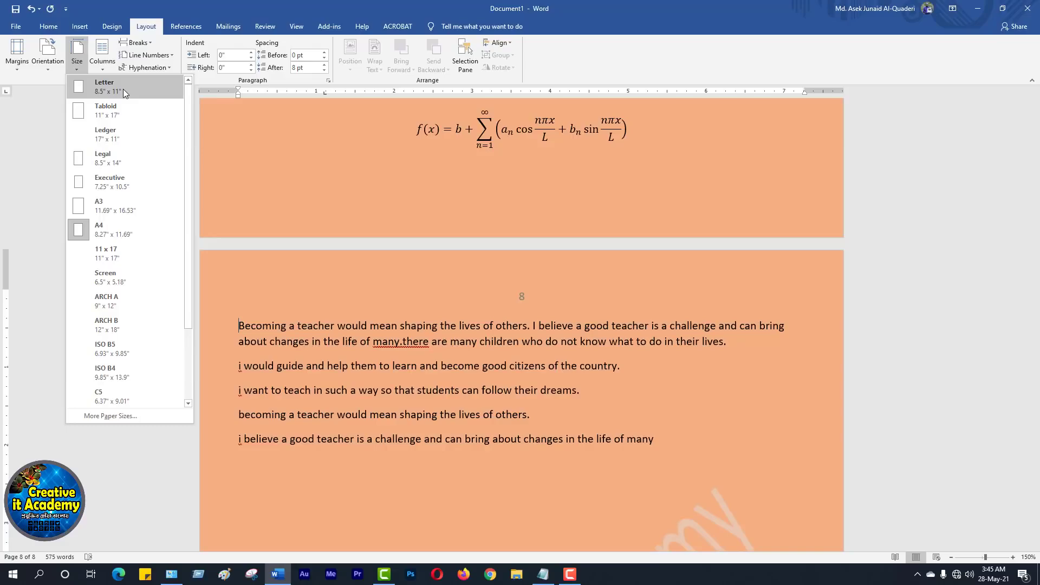
# Arrange all the paragraphs on page 8, from "Becoming a teacher" to "the life of many", in two columns.
pyautogui.click(102, 69)
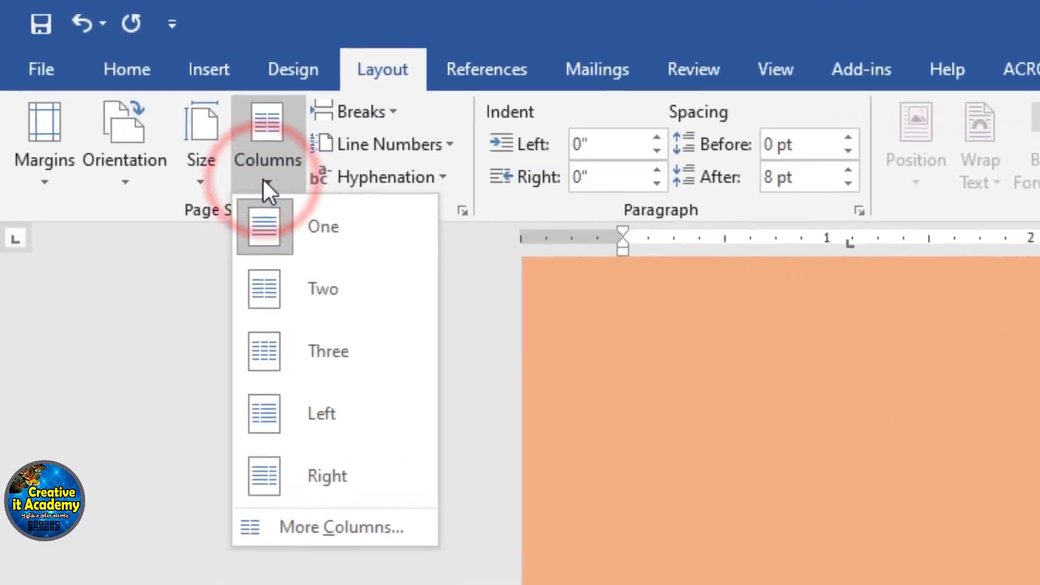
pyautogui.click(269, 184)
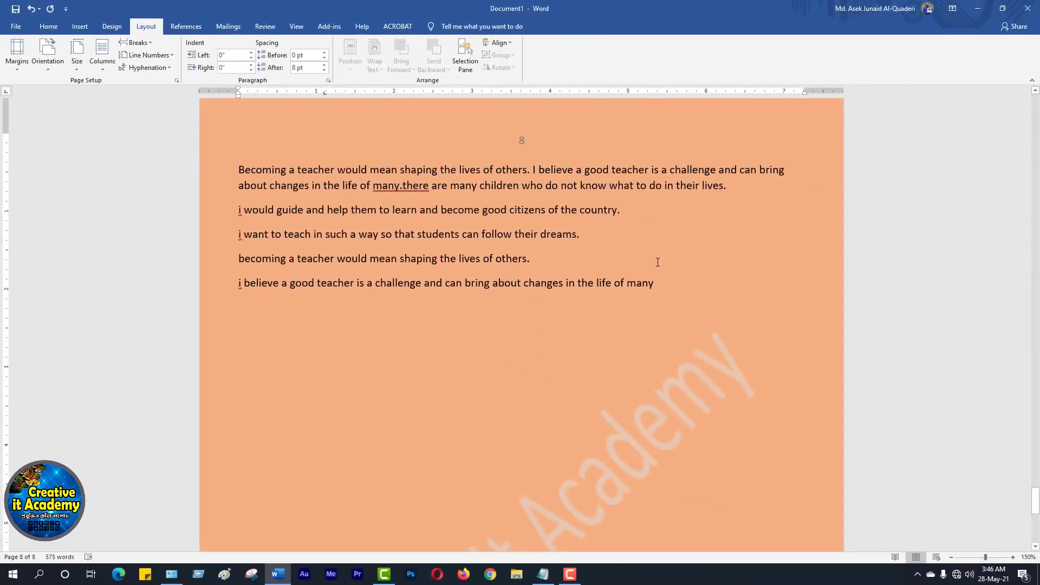
pyautogui.moveTo(655, 285); pyautogui.dragTo(209, 167)
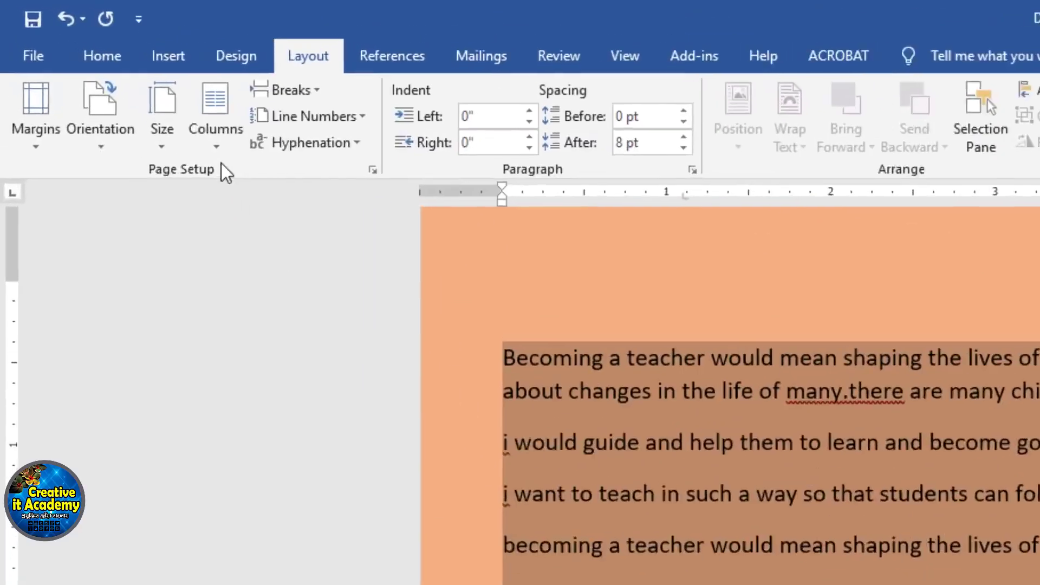
pyautogui.click(103, 69)
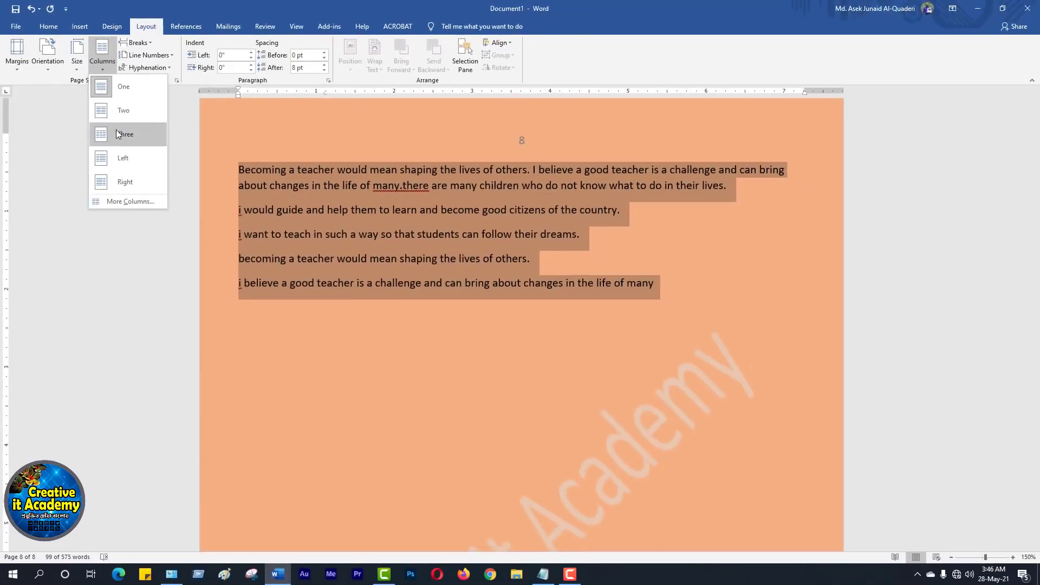
pyautogui.click(125, 112)
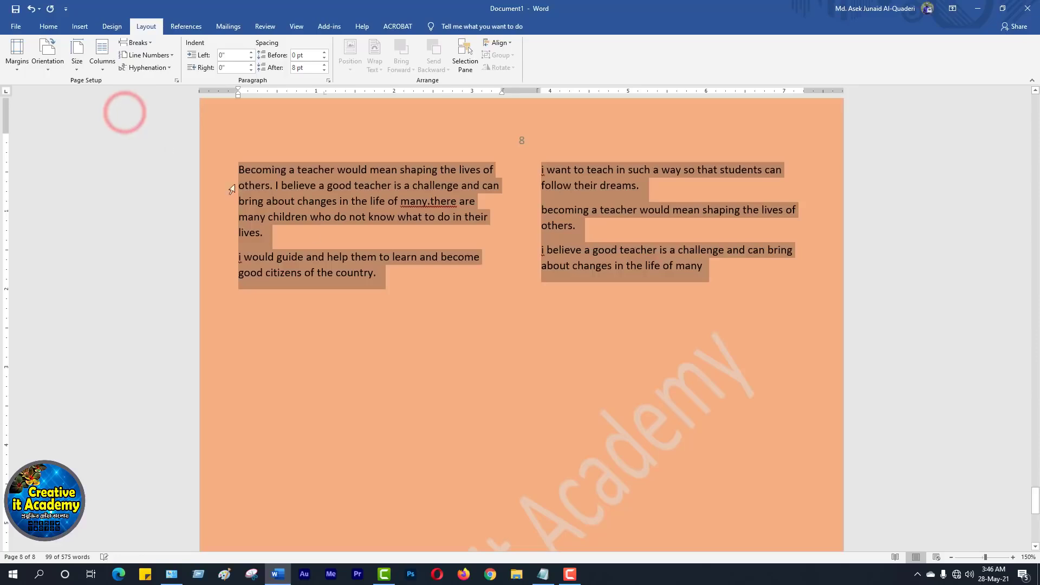
# Add "fghfghfghfgh" after "good citizens of the country." and a new paragraph "fghfghfgfghfgh" at the end of the second column.
pyautogui.click(431, 200)
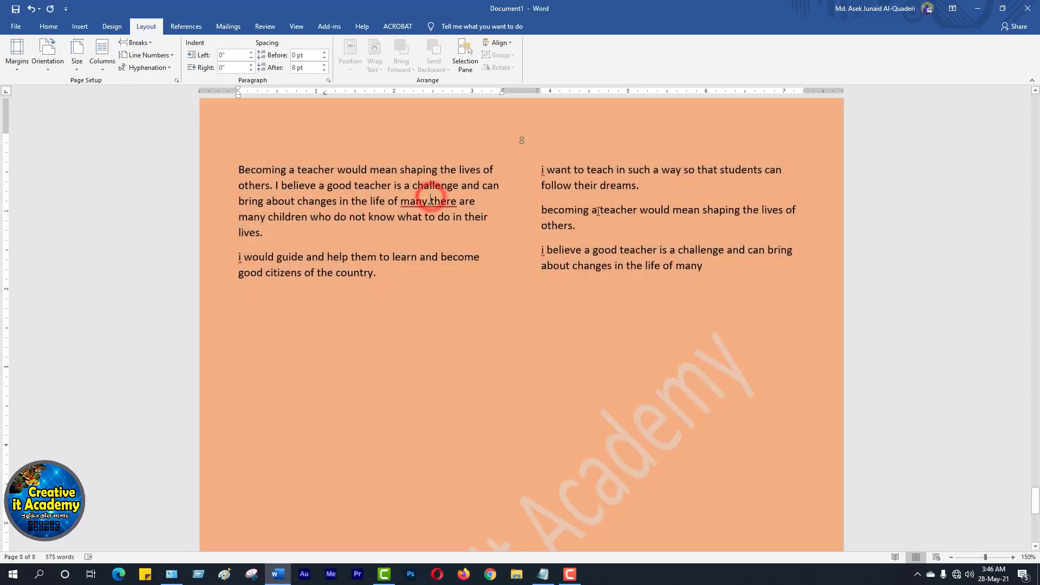
pyautogui.click(598, 210)
pyautogui.click(388, 267)
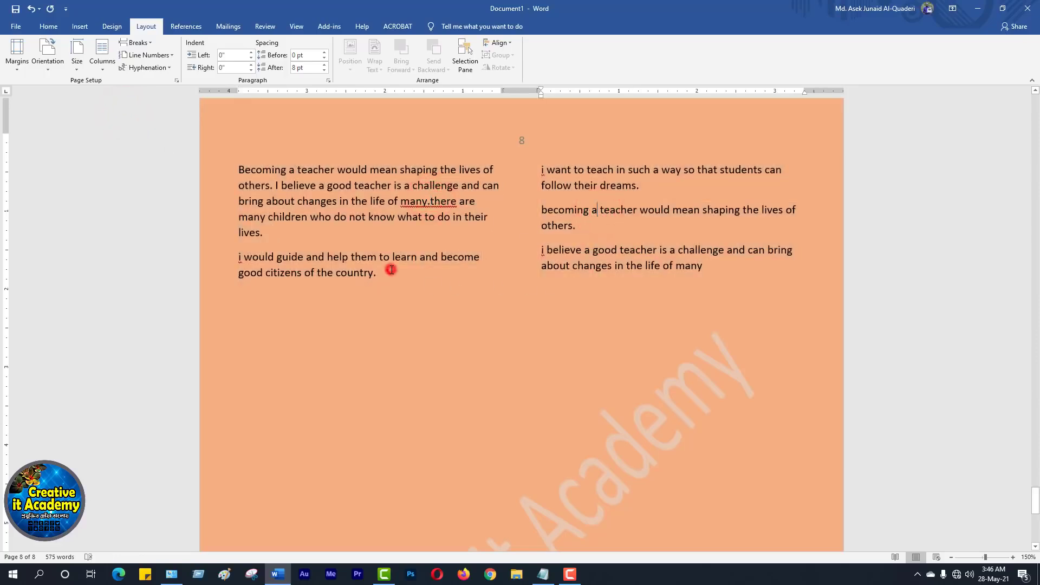
pyautogui.write('fghfghfghfgh')
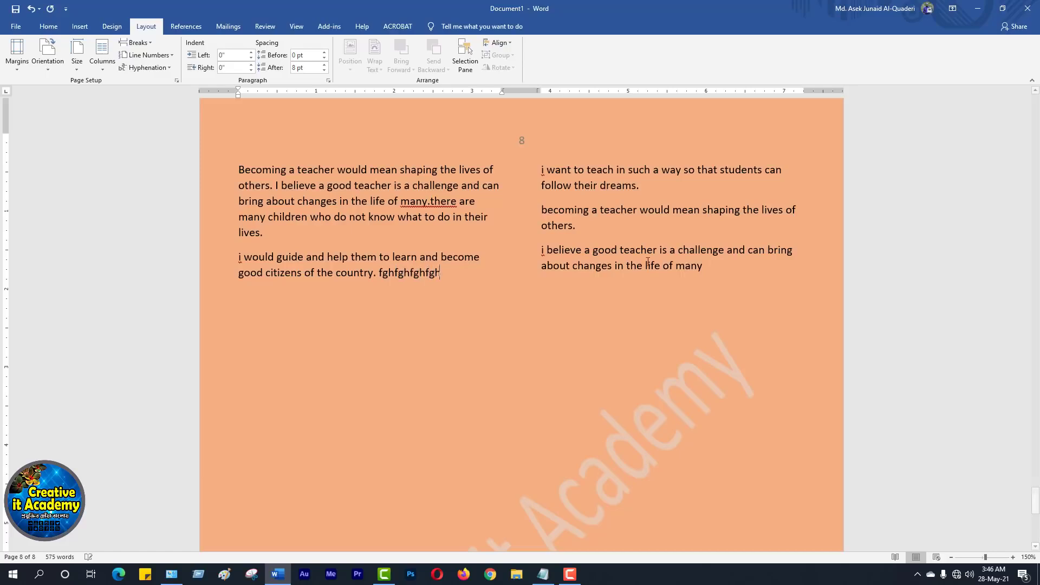
pyautogui.click(732, 269)
pyautogui.press('Return')
pyautogui.write('fghfghfgfghfgh')
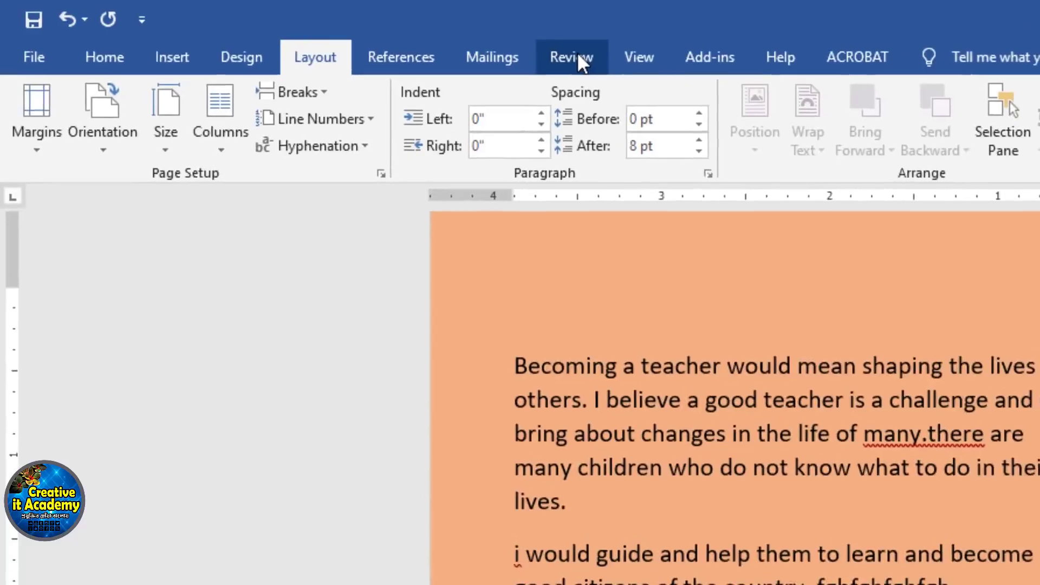
# Look over the referencing, mailing and reviewing commands and check the document's word count statistics.
pyautogui.click(578, 54)
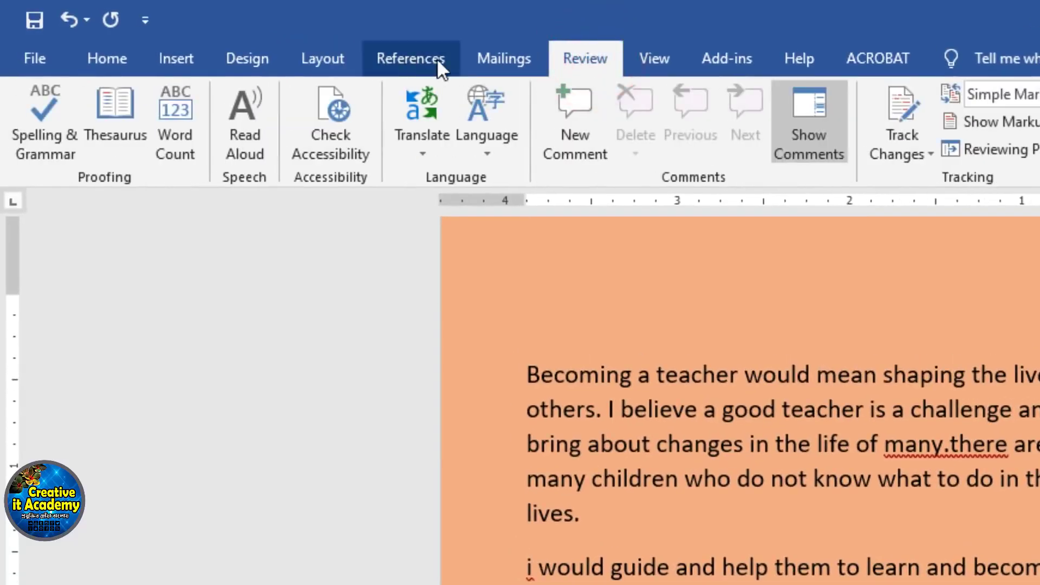
pyautogui.click(431, 61)
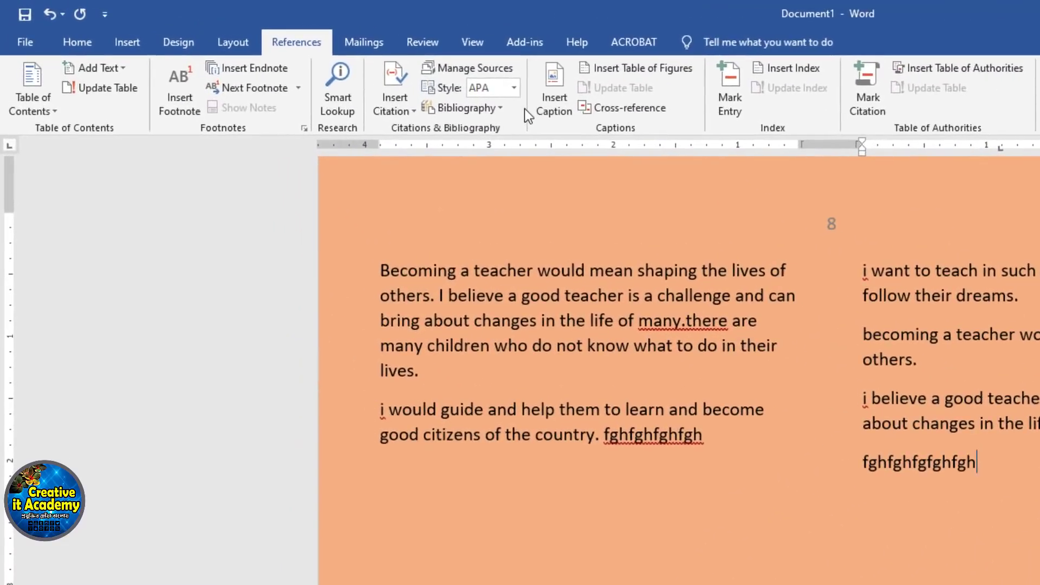
pyautogui.click(363, 38)
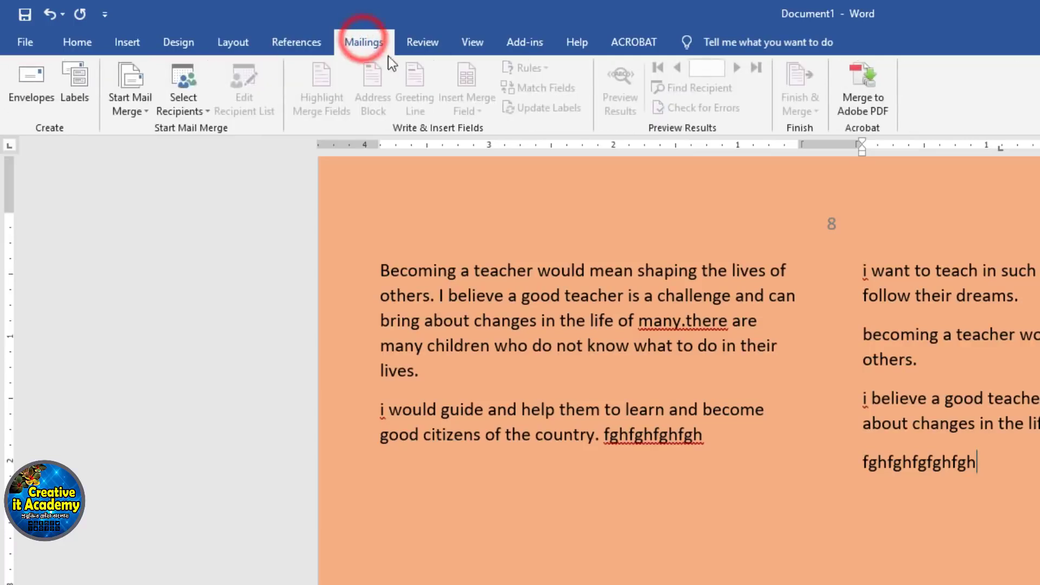
pyautogui.click(421, 43)
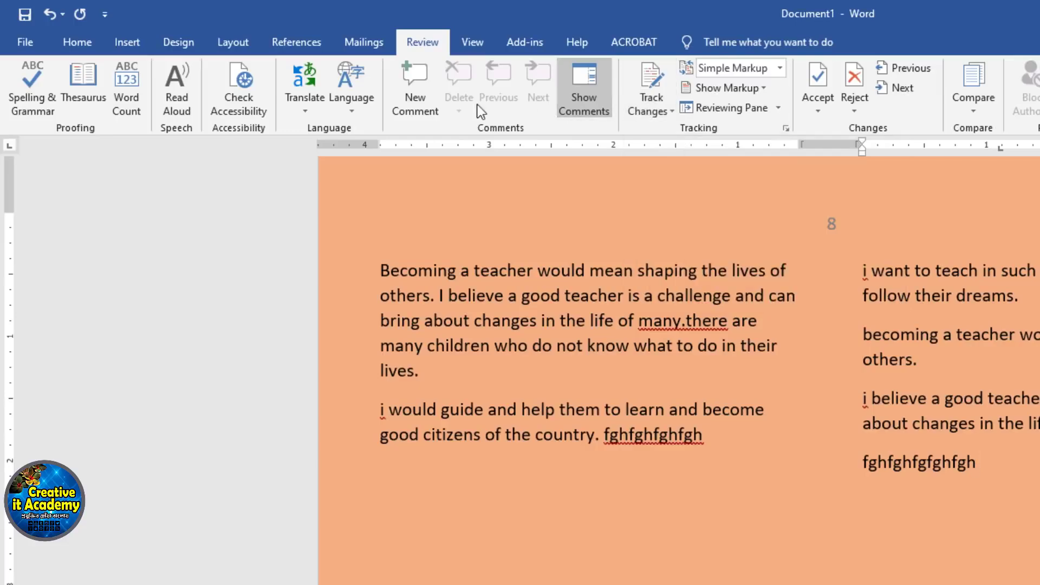
pyautogui.click(128, 108)
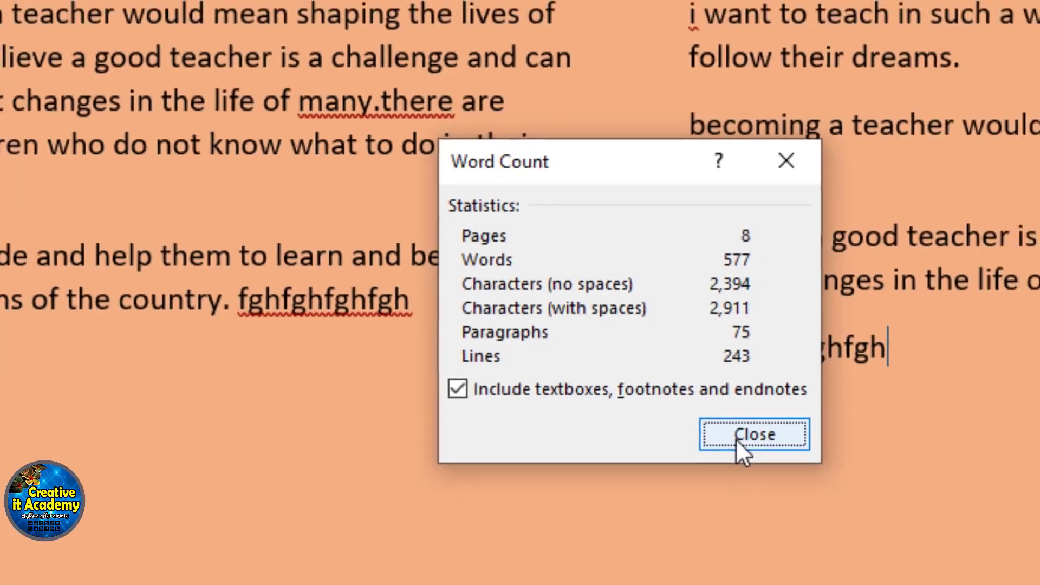
pyautogui.click(758, 451)
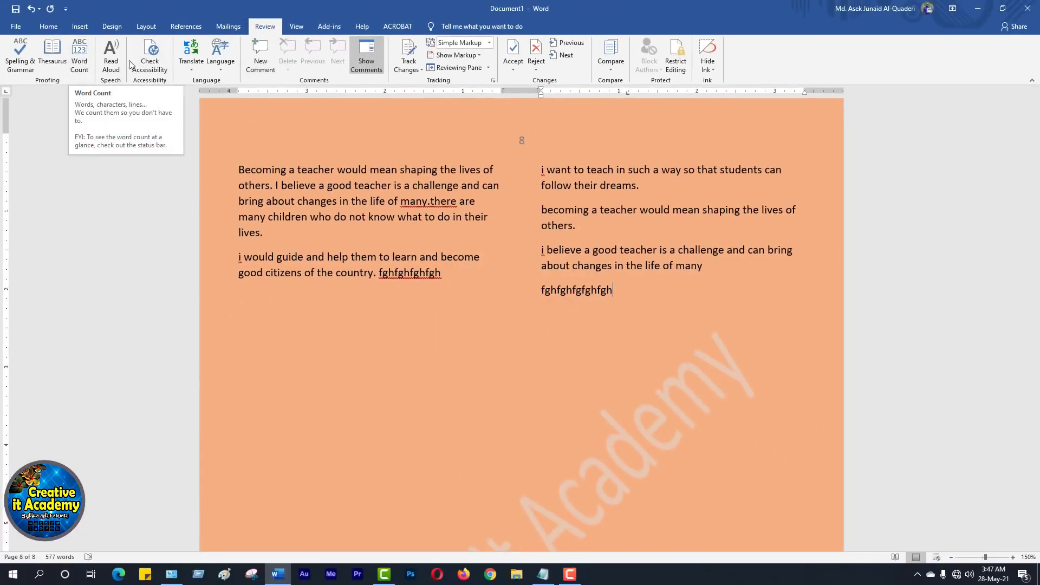
# Hide the document rulers and show them again.
pyautogui.click(299, 27)
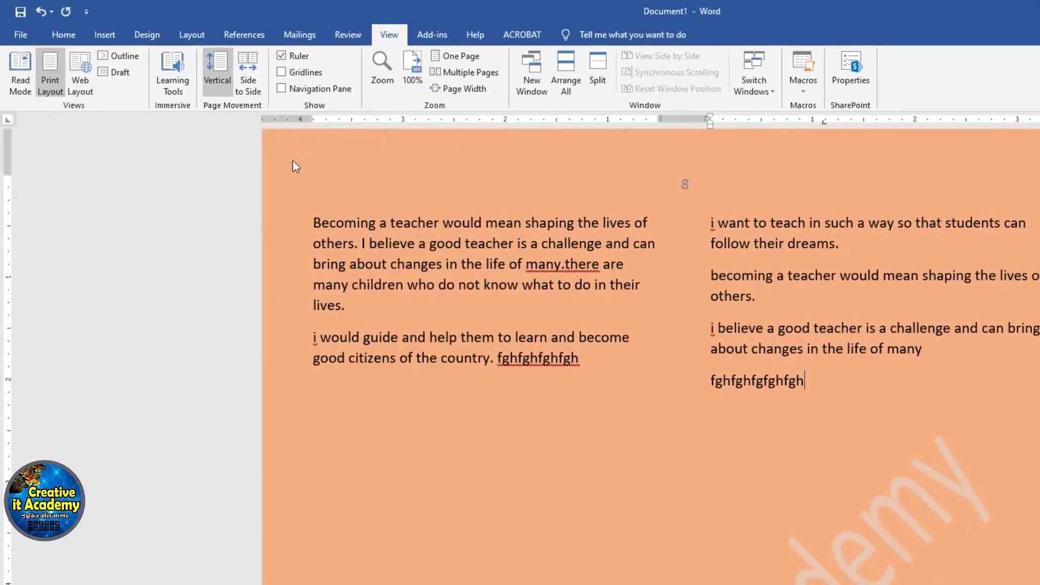
pyautogui.click(7, 152)
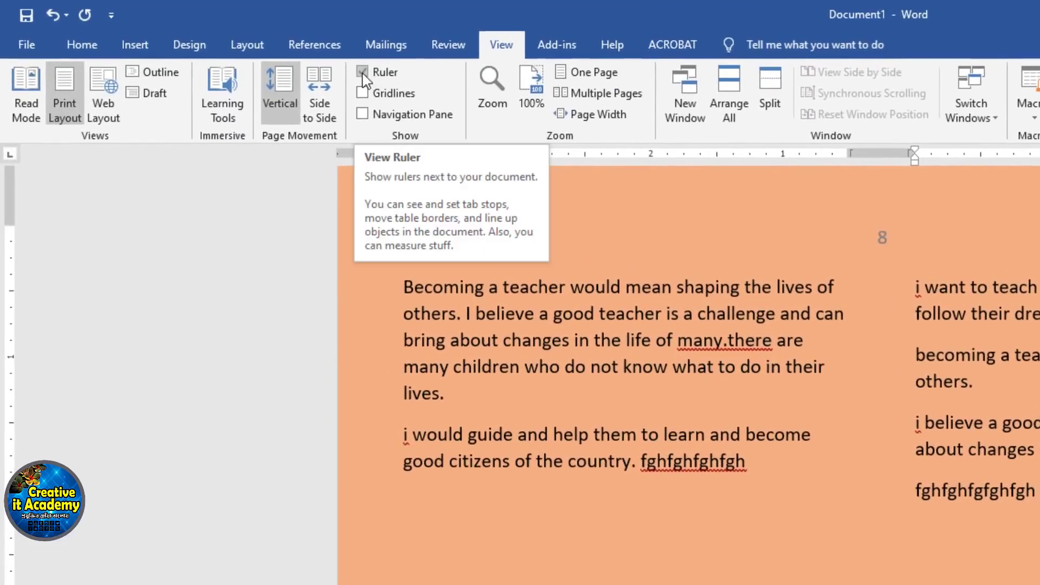
pyautogui.click(363, 76)
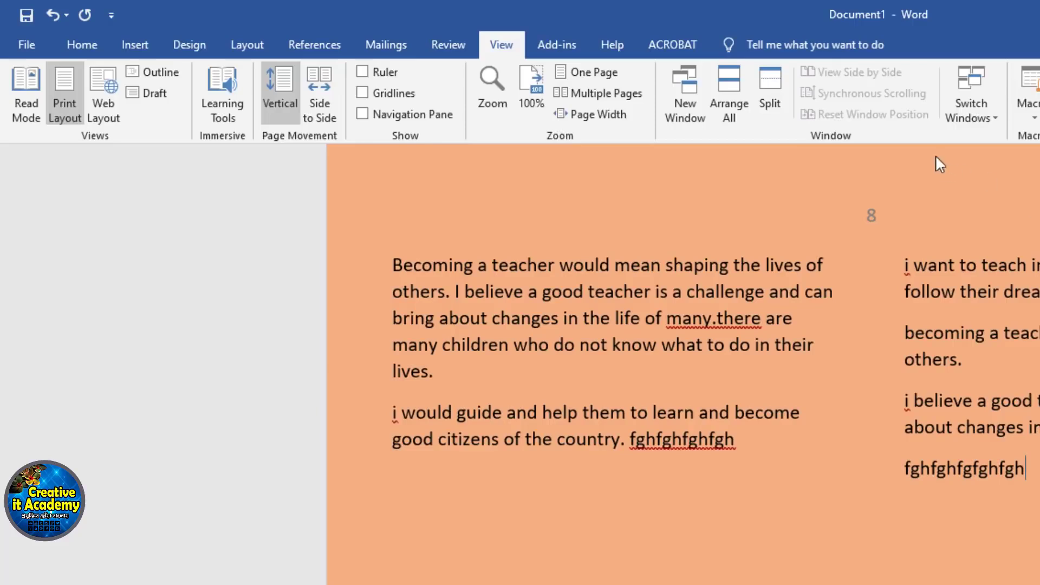
pyautogui.click(362, 71)
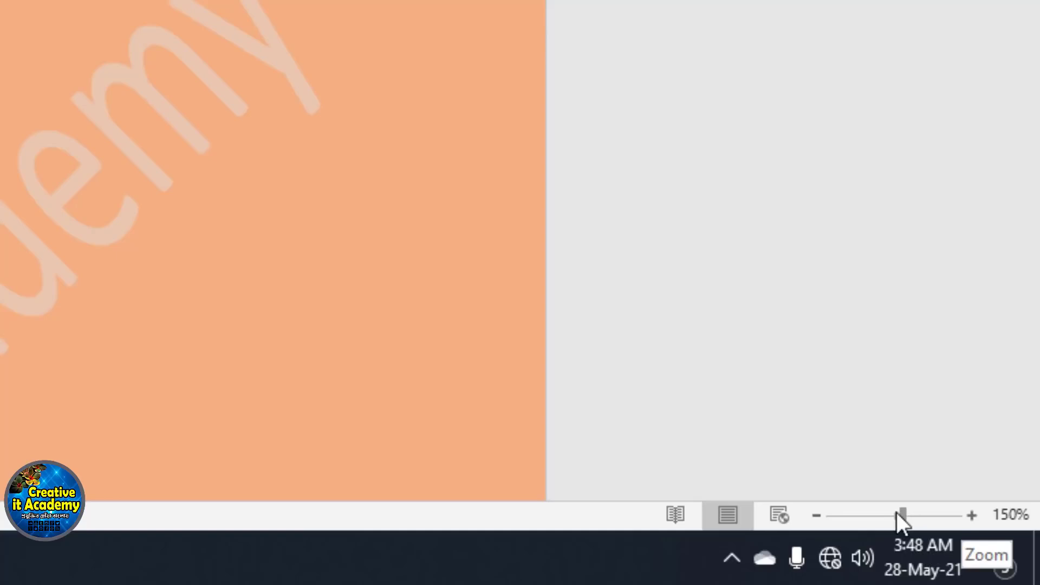
# Reduce the document zoom to 60%.
pyautogui.moveTo(899, 516); pyautogui.dragTo(833, 521)
pyautogui.moveTo(903, 543); pyautogui.dragTo(983, 560)
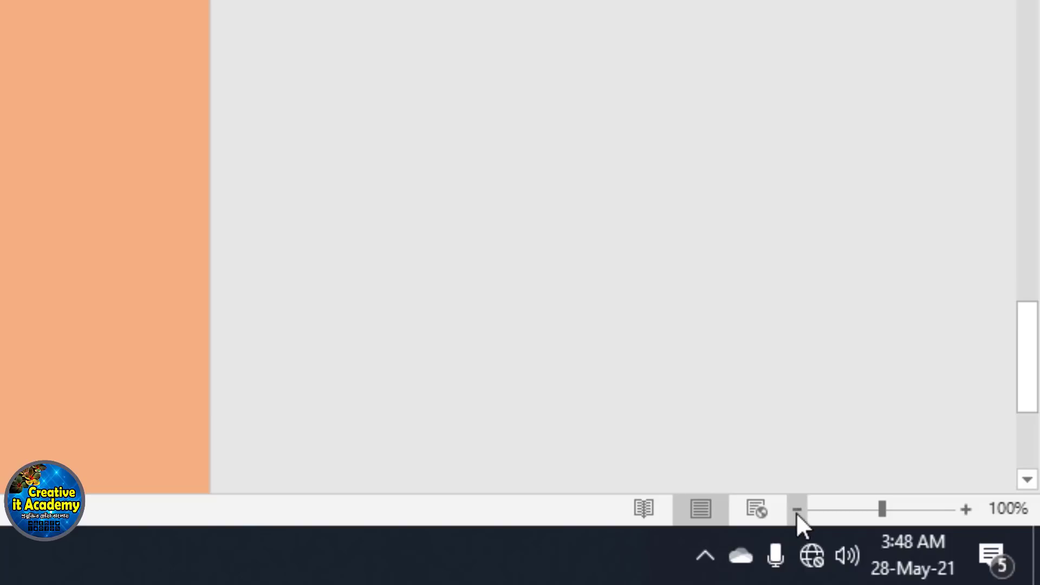
pyautogui.click(814, 515)
pyautogui.click(814, 515)
pyautogui.click(814, 515)
pyautogui.click(814, 515)
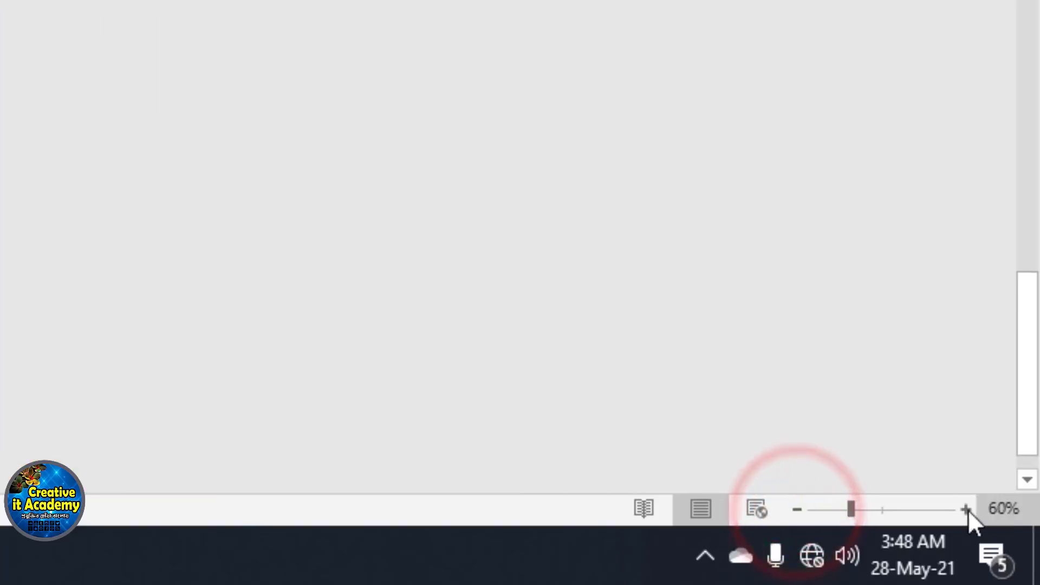
# Increase the document zoom to 110%.
pyautogui.click(966, 510)
pyautogui.click(966, 510)
pyautogui.click(967, 509)
pyautogui.click(977, 522)
pyautogui.click(977, 522)
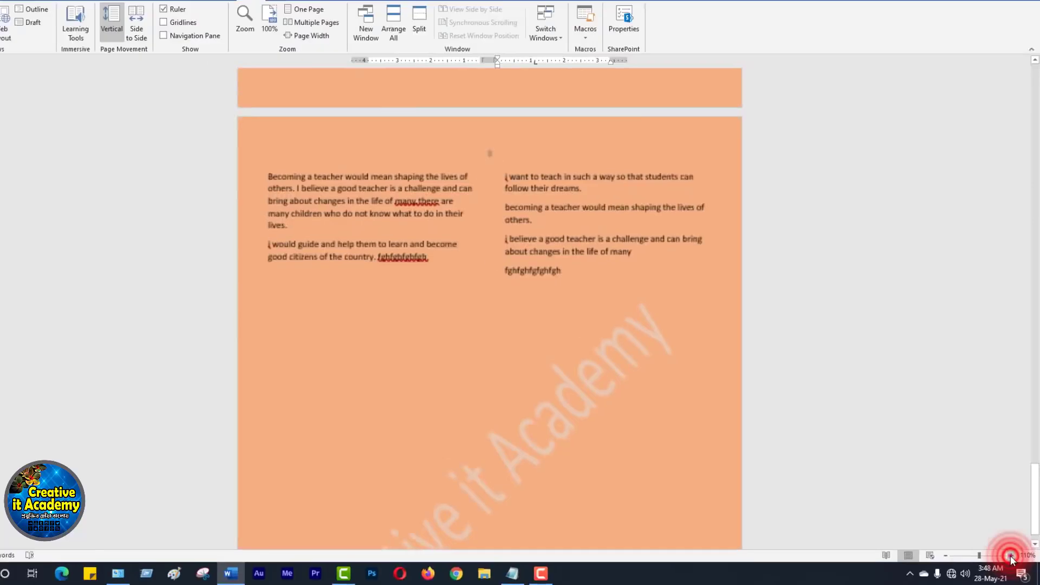
# Increase the document zoom to 170% and bring it back down to 150%.
pyautogui.click(977, 522)
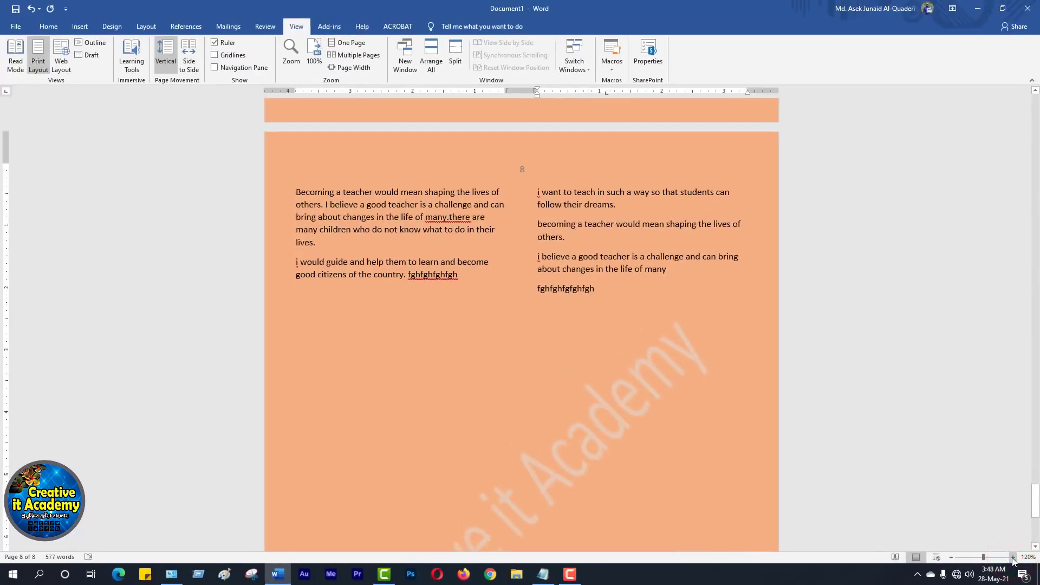
pyautogui.click(1013, 558)
pyautogui.click(1013, 557)
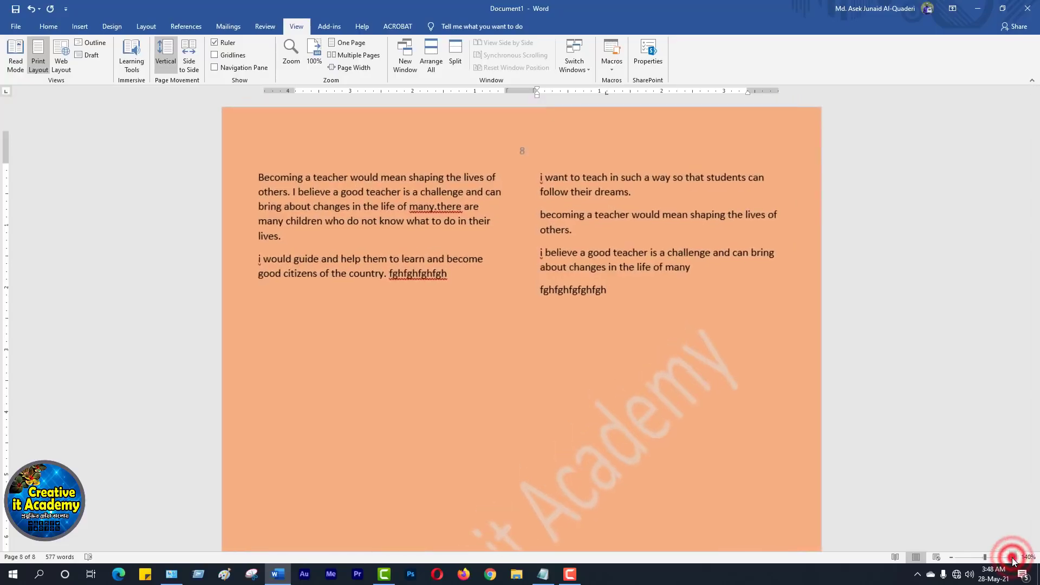
pyautogui.click(1013, 557)
pyautogui.click(1013, 557)
pyautogui.click(1013, 557)
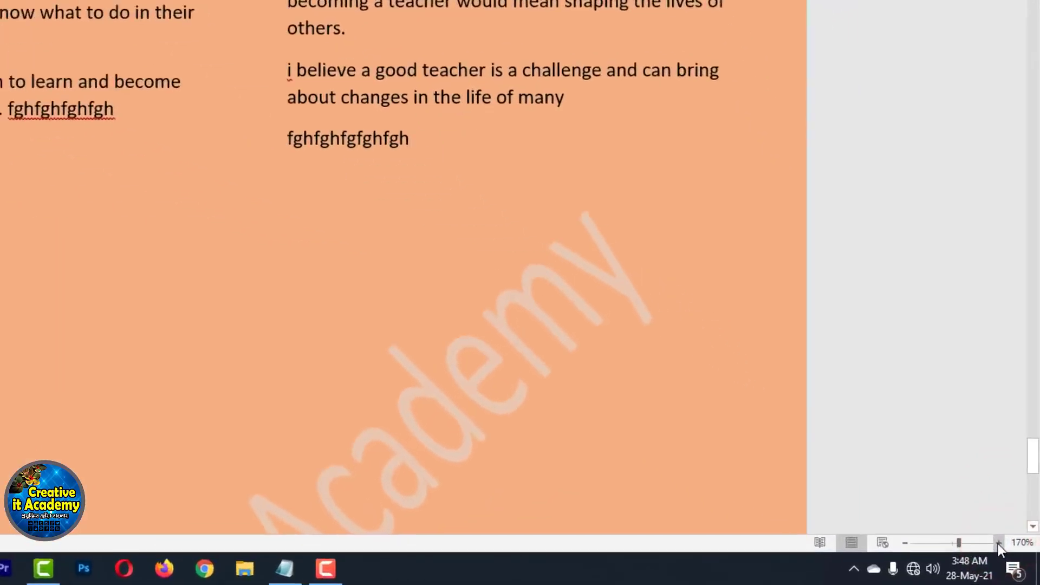
pyautogui.click(871, 532)
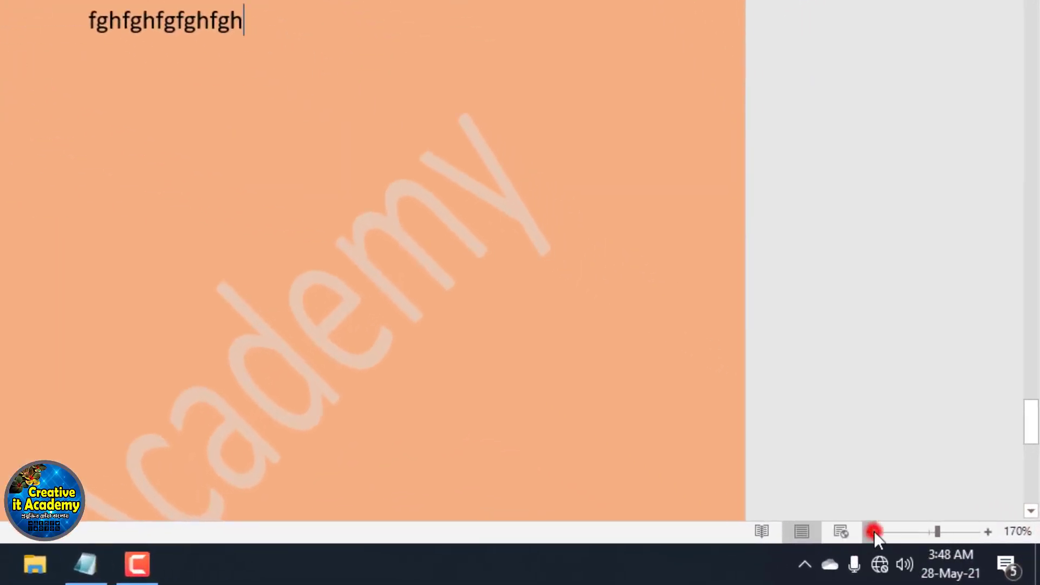
pyautogui.click(872, 532)
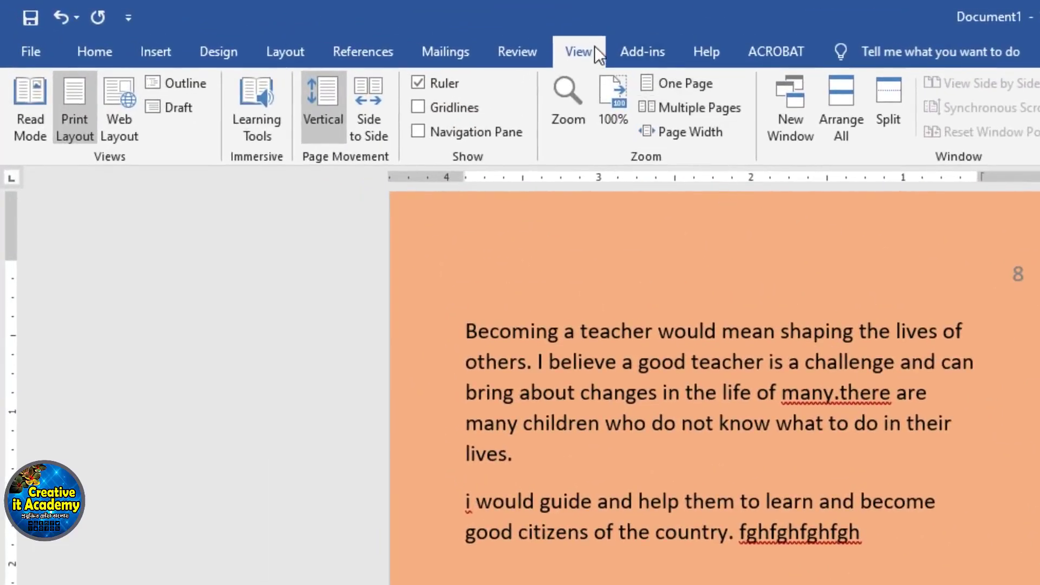
# Set the document zoom to the preset 100%.
pyautogui.click(576, 123)
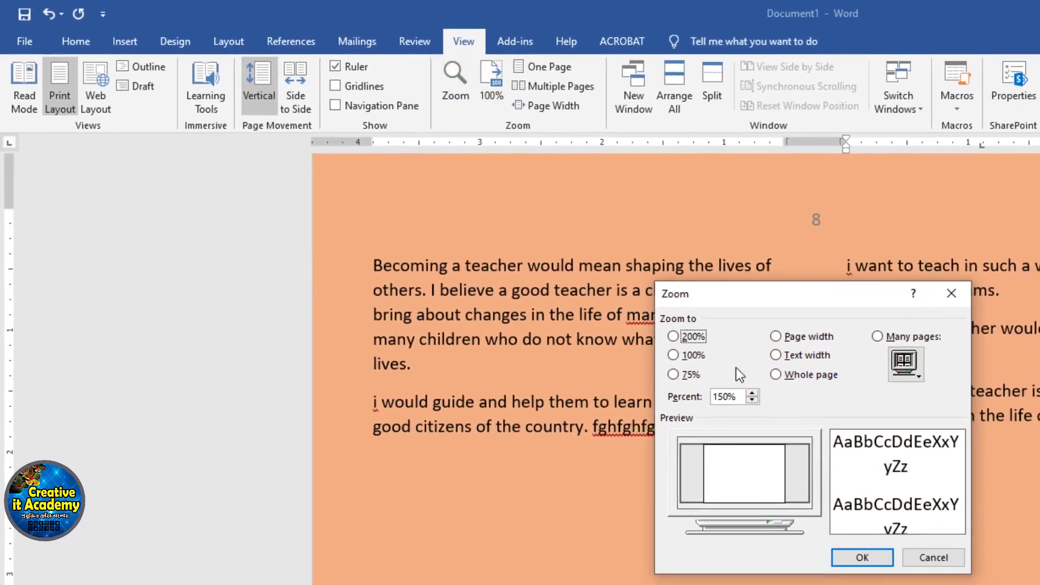
pyautogui.click(673, 355)
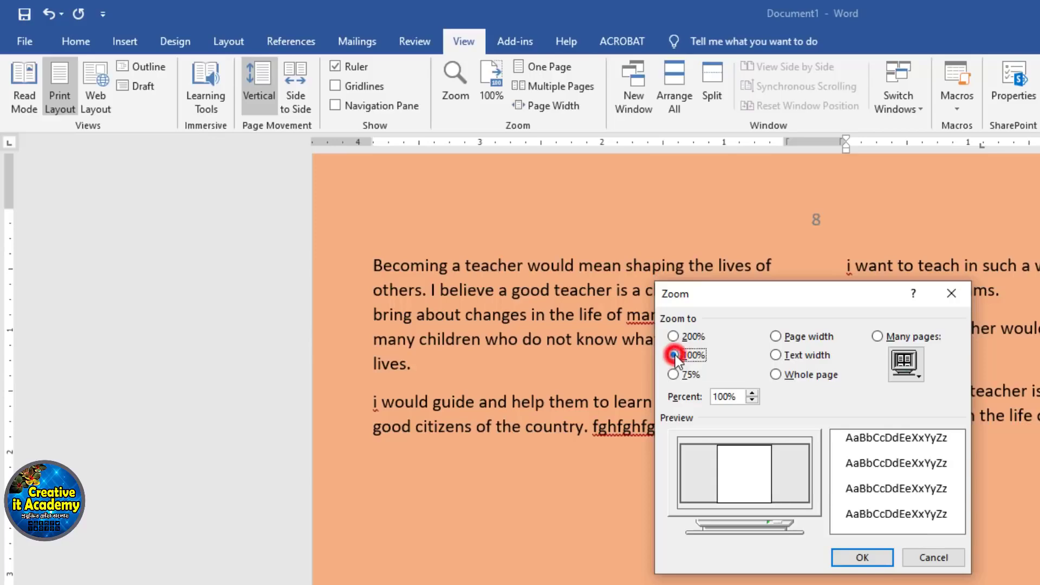
pyautogui.click(862, 557)
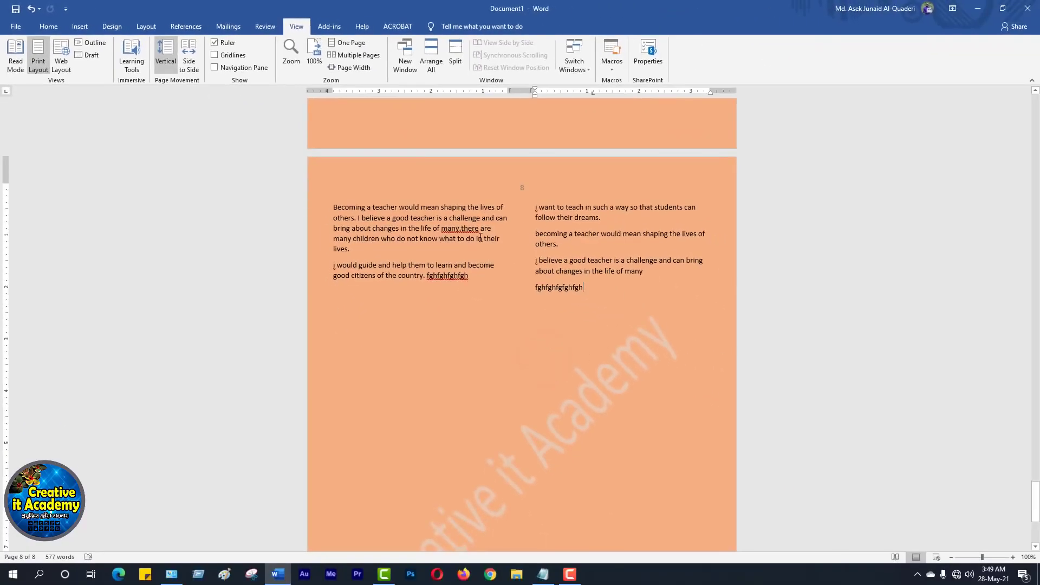
# Set the document zoom to the preset 200%.
pyautogui.click(291, 54)
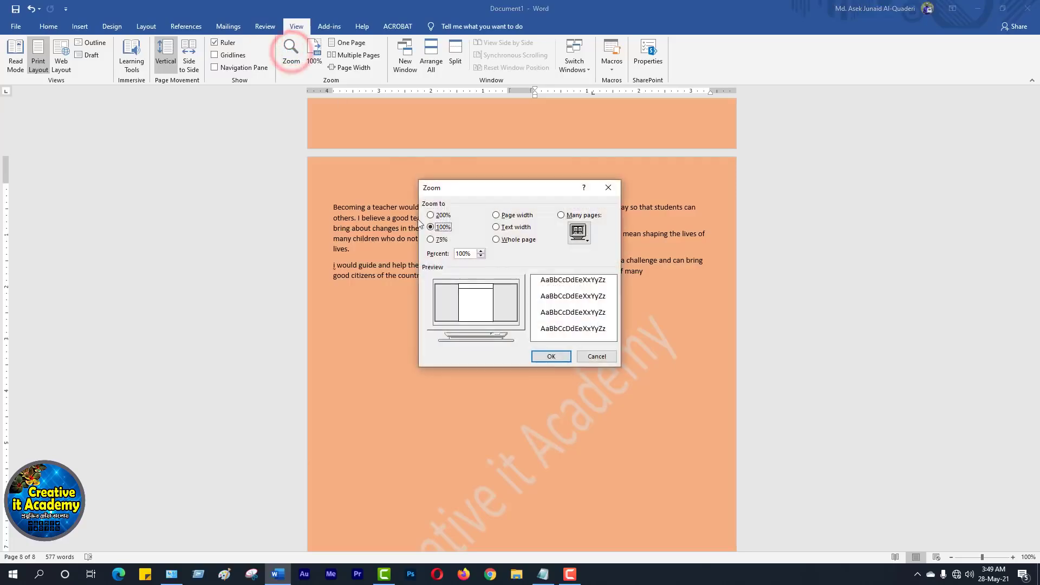
pyautogui.click(431, 215)
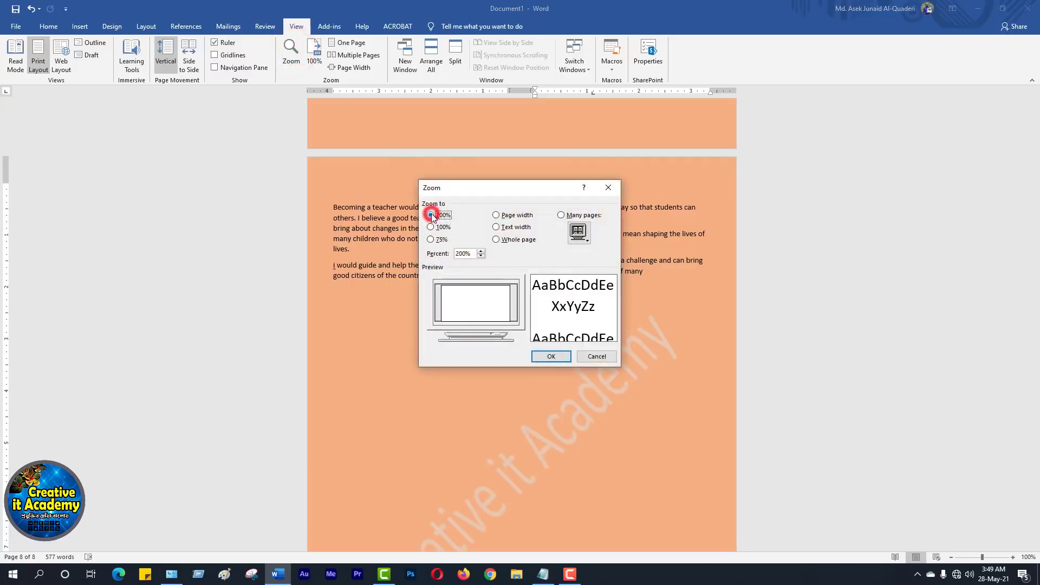
pyautogui.click(547, 358)
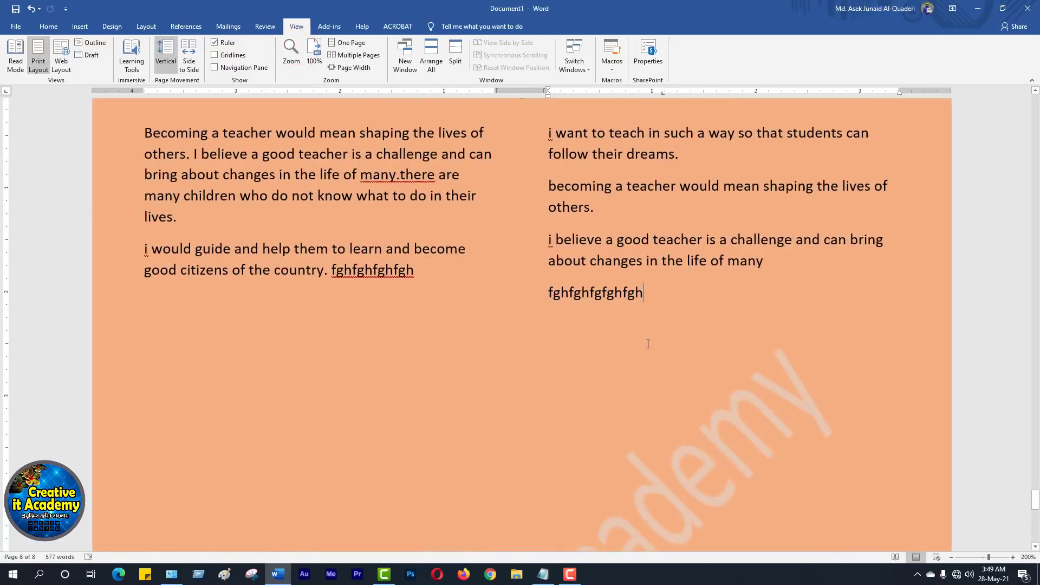
# Return the document zoom to the preset 100%.
pyautogui.click(295, 63)
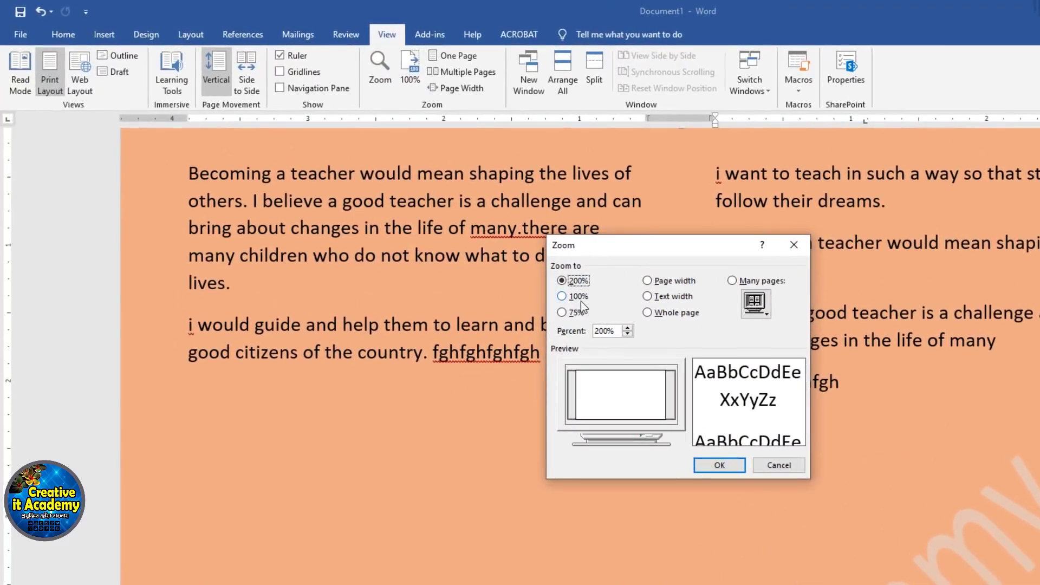
pyautogui.click(444, 228)
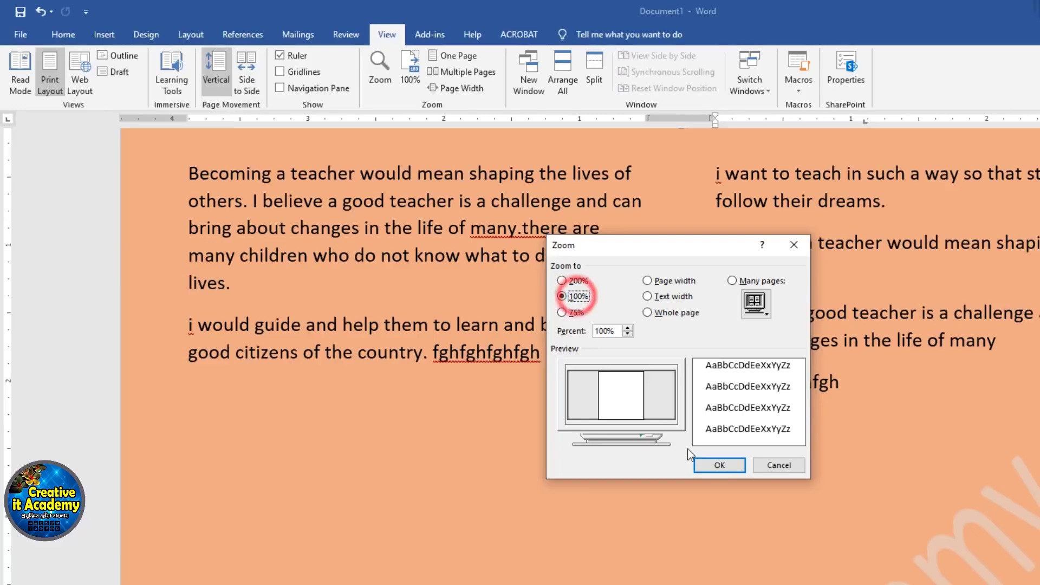
pyautogui.click(720, 465)
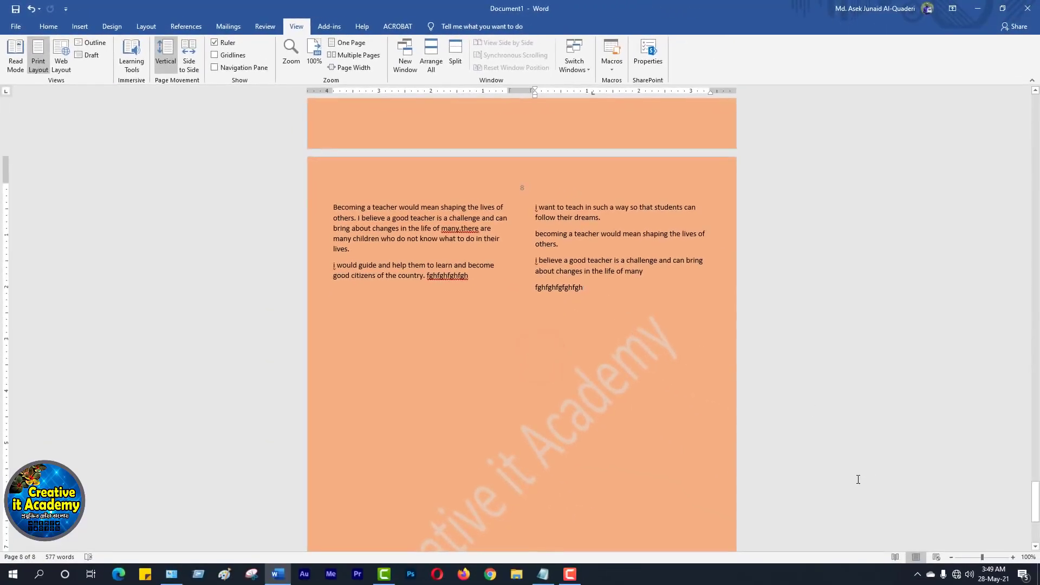
# Increase the document zoom in increments to 150%.
pyautogui.click(1013, 558)
pyautogui.click(1014, 558)
pyautogui.click(1013, 558)
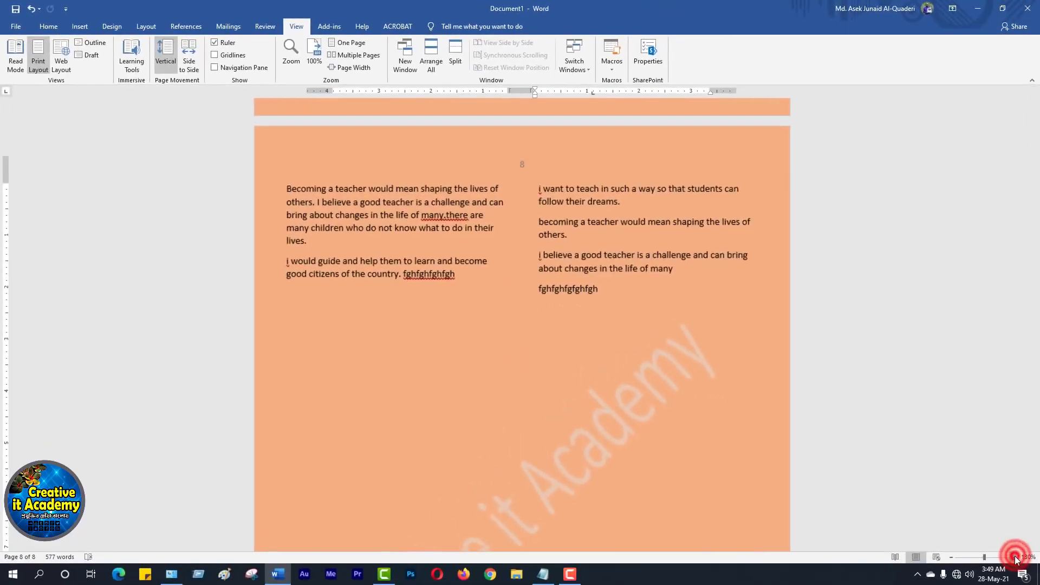
pyautogui.click(1013, 557)
pyautogui.click(1014, 558)
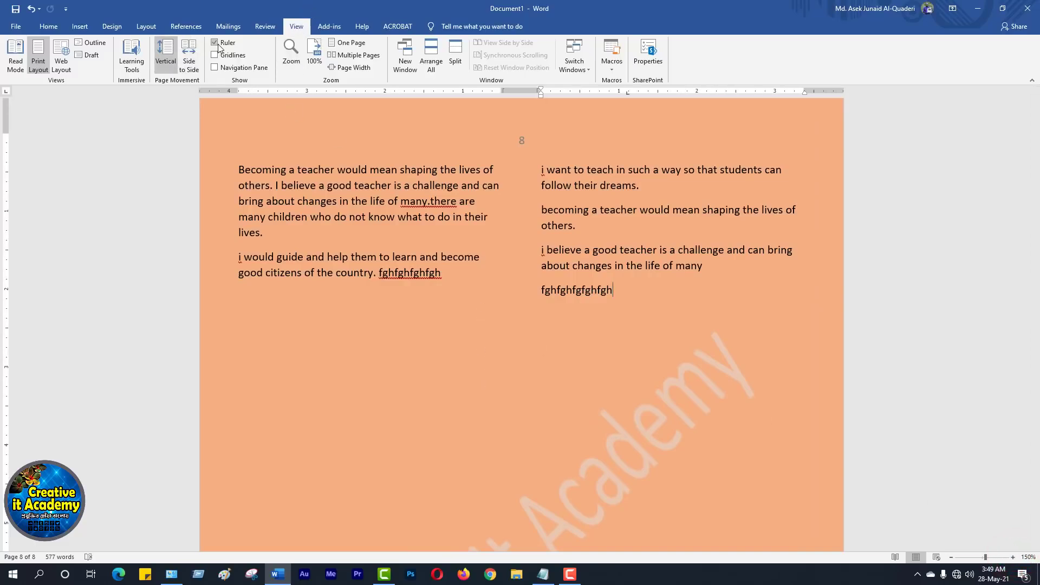
# Look over the add-in, help and Acrobat commands.
pyautogui.click(325, 28)
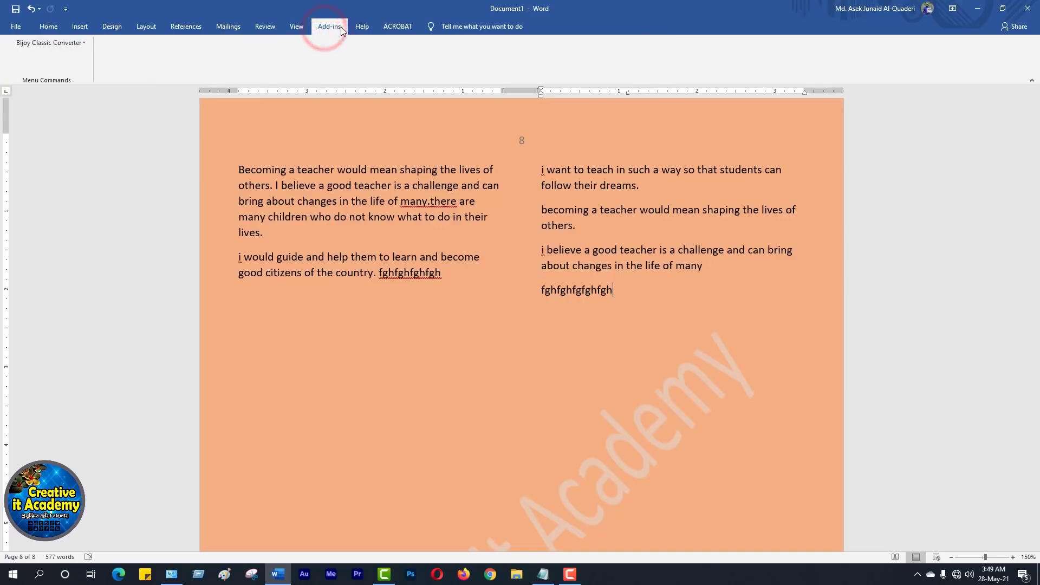
pyautogui.click(365, 31)
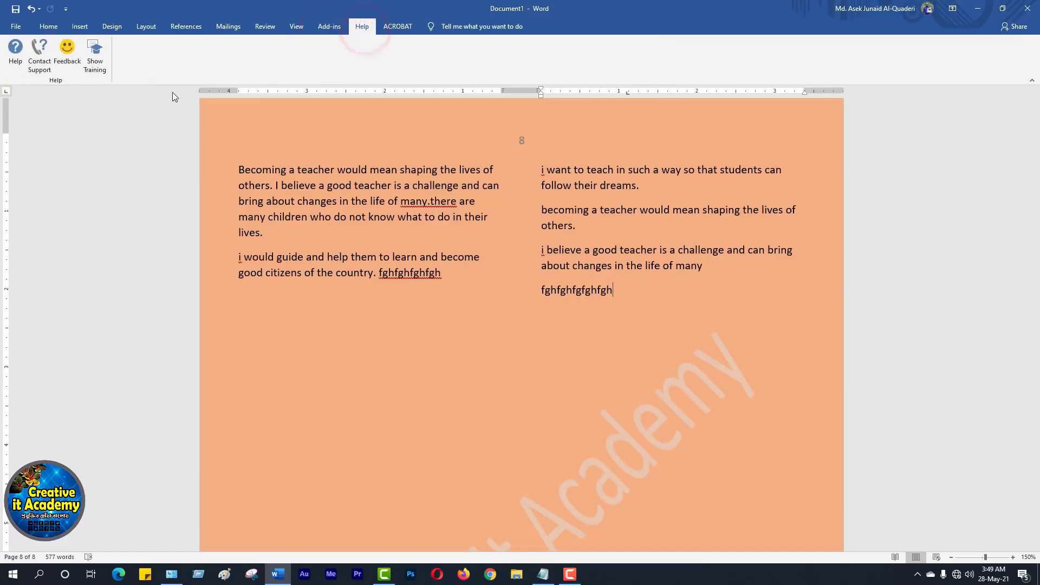
pyautogui.click(406, 26)
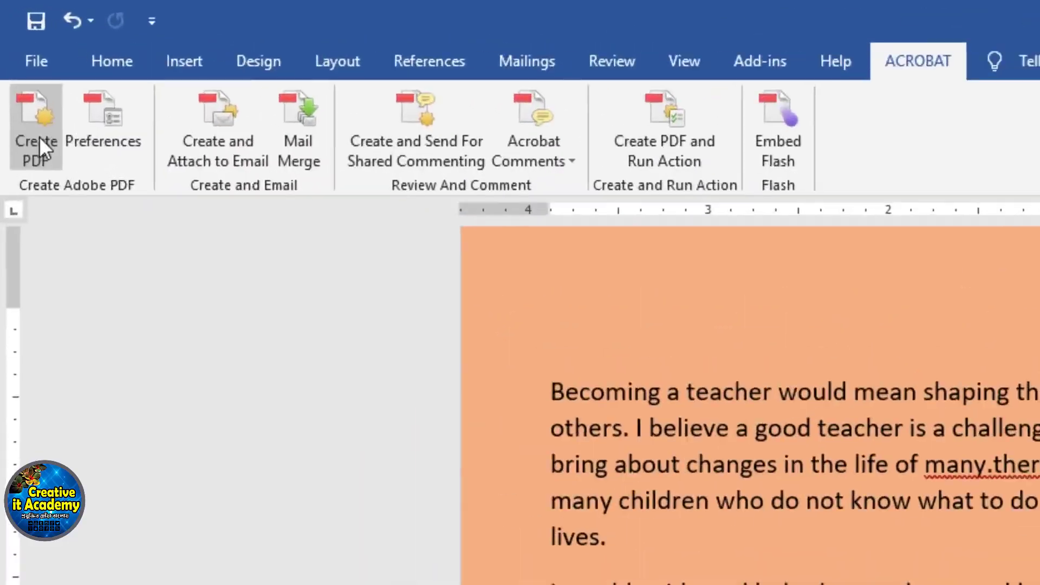
# Try to create an Adobe PDF of the document, saving it in Documents as MS Word Bangla Tutorial 2021 with the PDF file type.
pyautogui.click(17, 56)
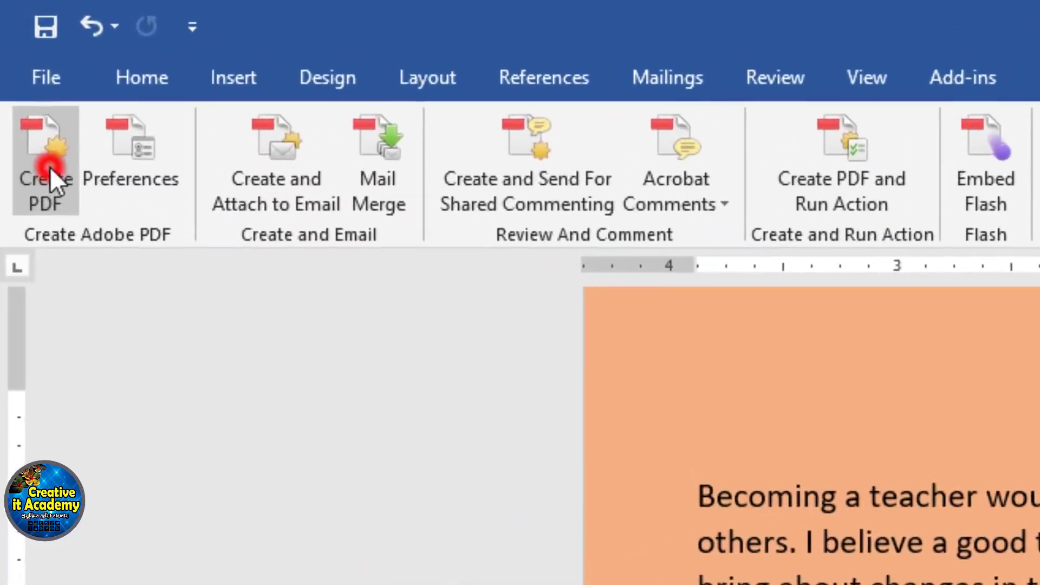
pyautogui.click(713, 416)
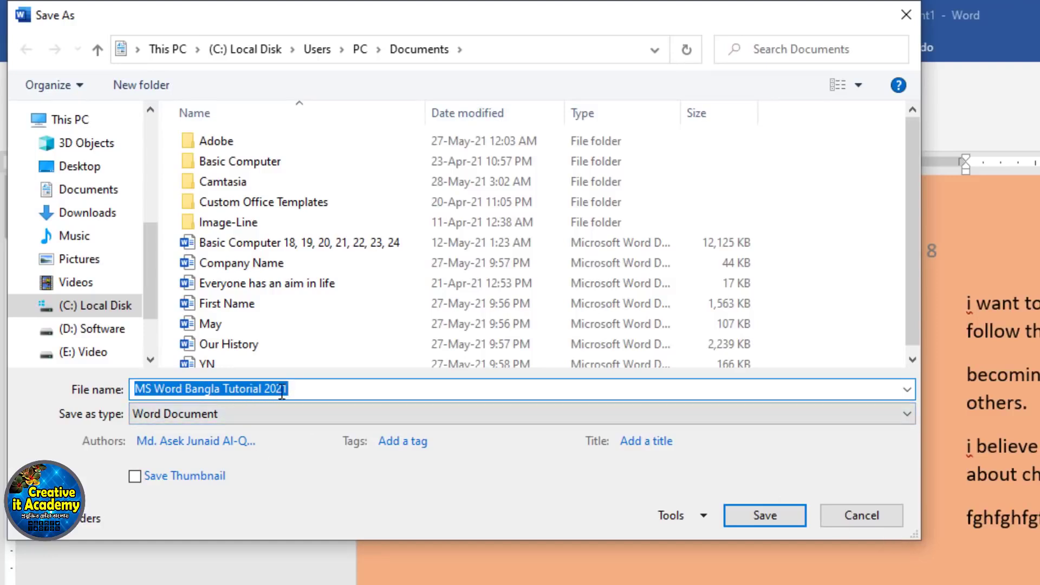
pyautogui.click(241, 416)
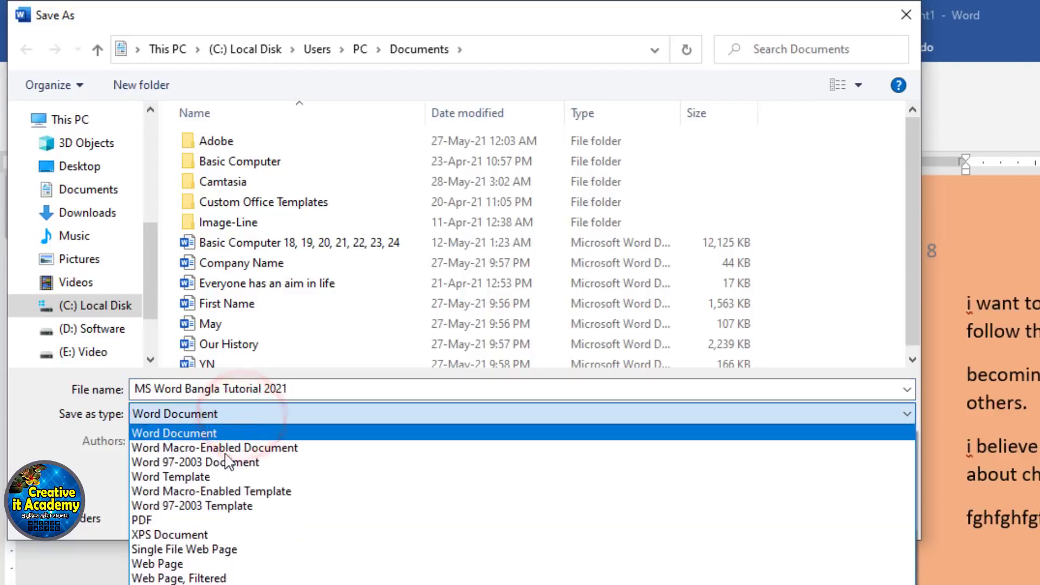
pyautogui.click(152, 521)
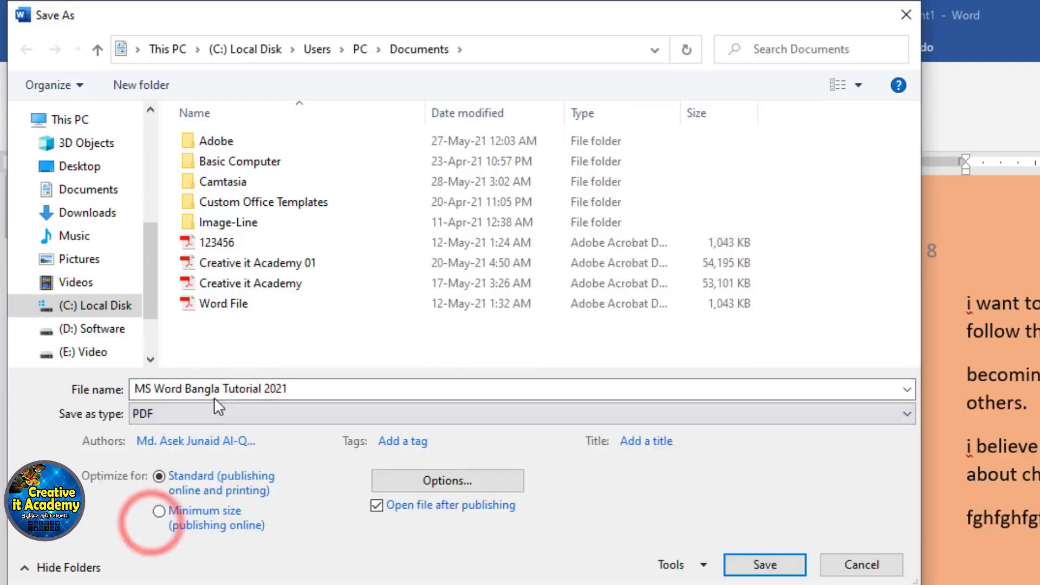
pyautogui.click(781, 566)
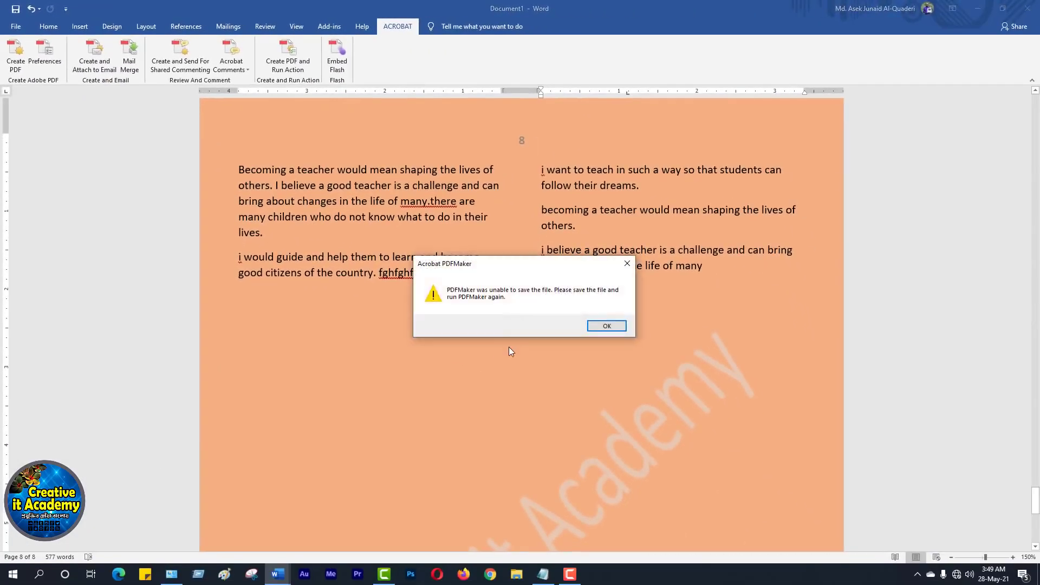
pyautogui.click(603, 326)
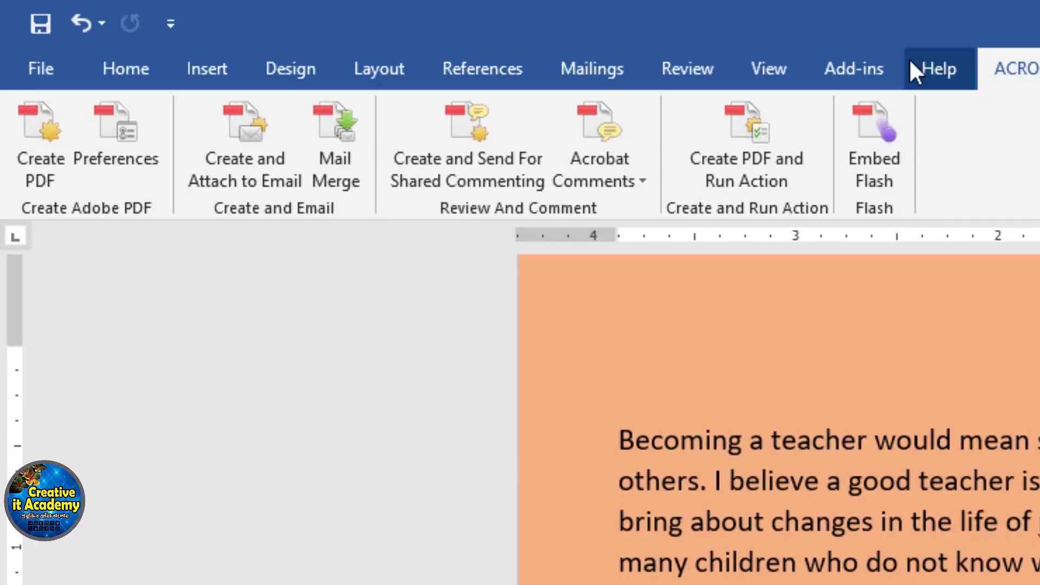
# Look over the document's info page, the new-document templates and the list of recent documents, and return to the document.
pyautogui.click(41, 67)
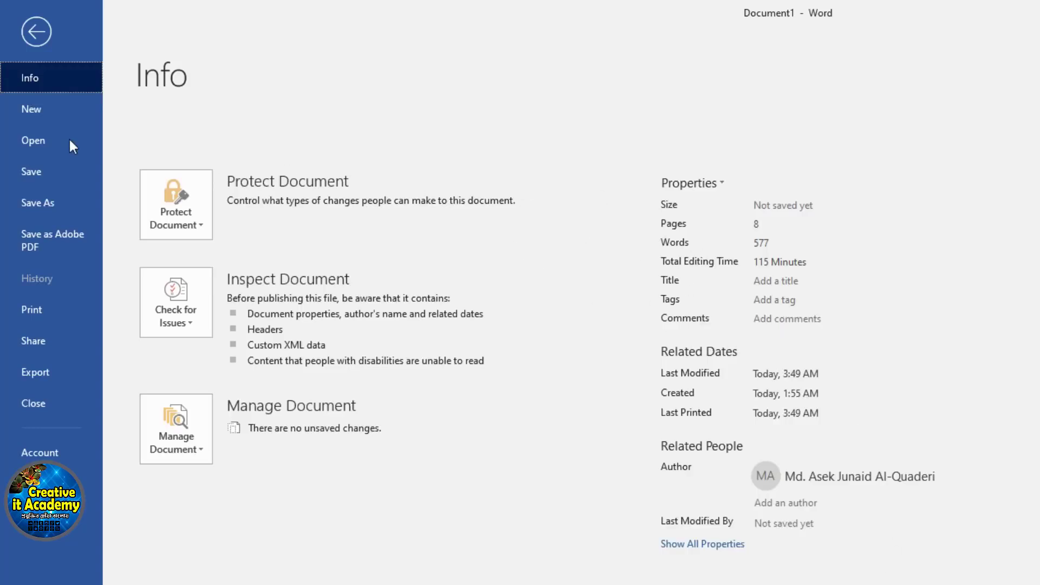
pyautogui.click(36, 109)
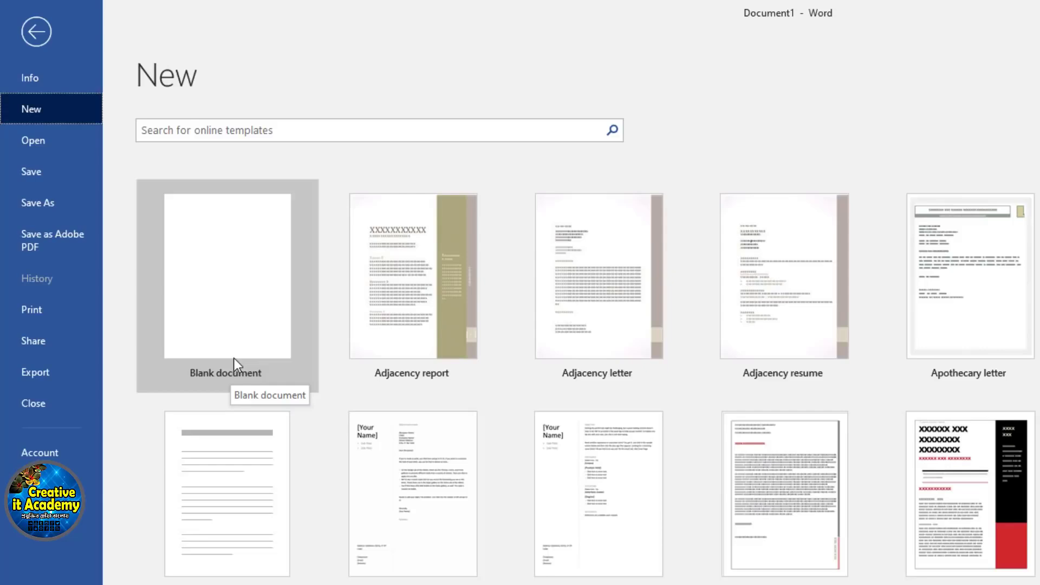
pyautogui.click(42, 140)
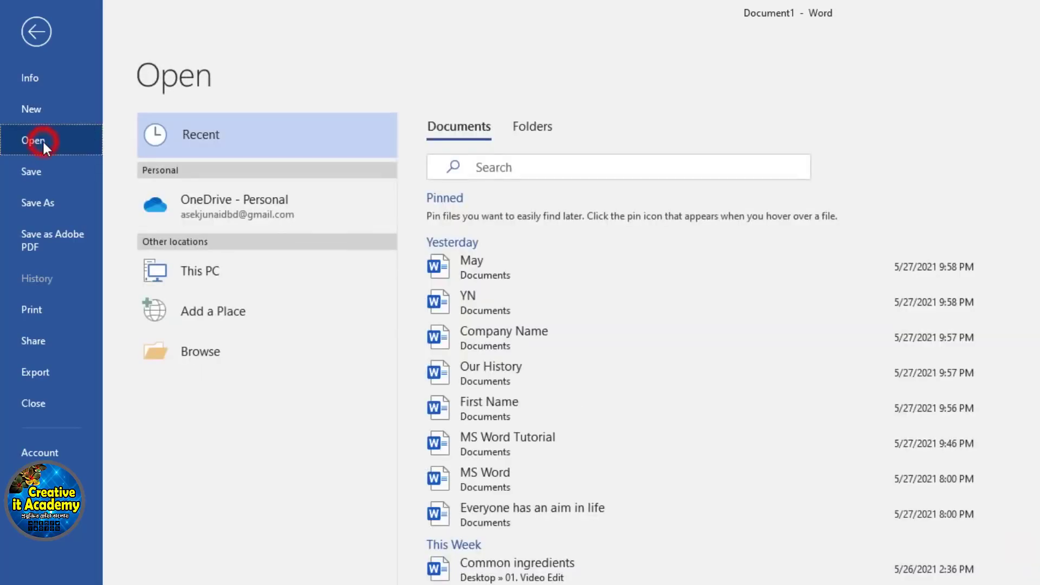
pyautogui.scroll(-2, 626, 482)
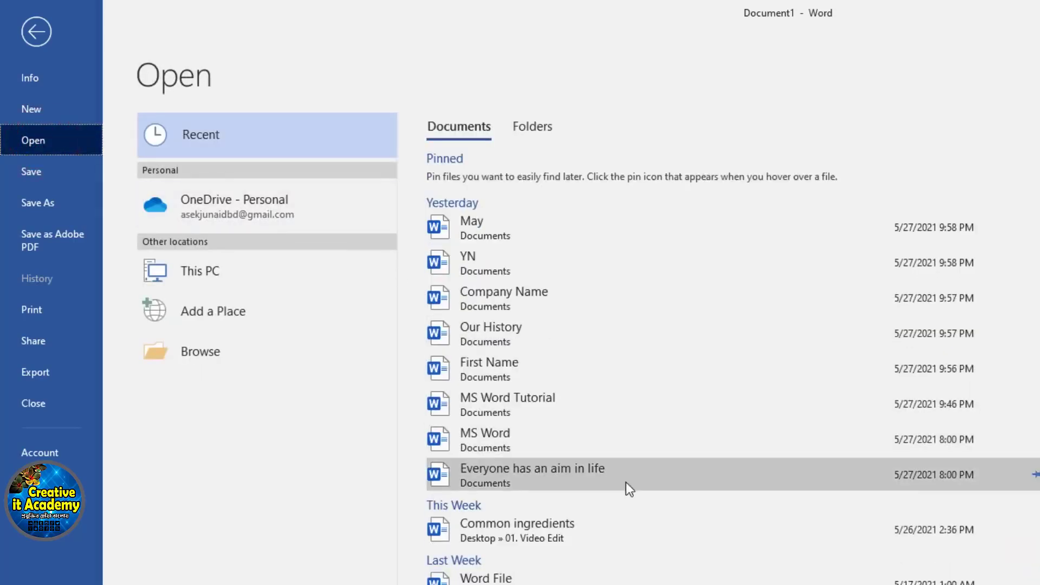
pyautogui.scroll(2, 624, 555)
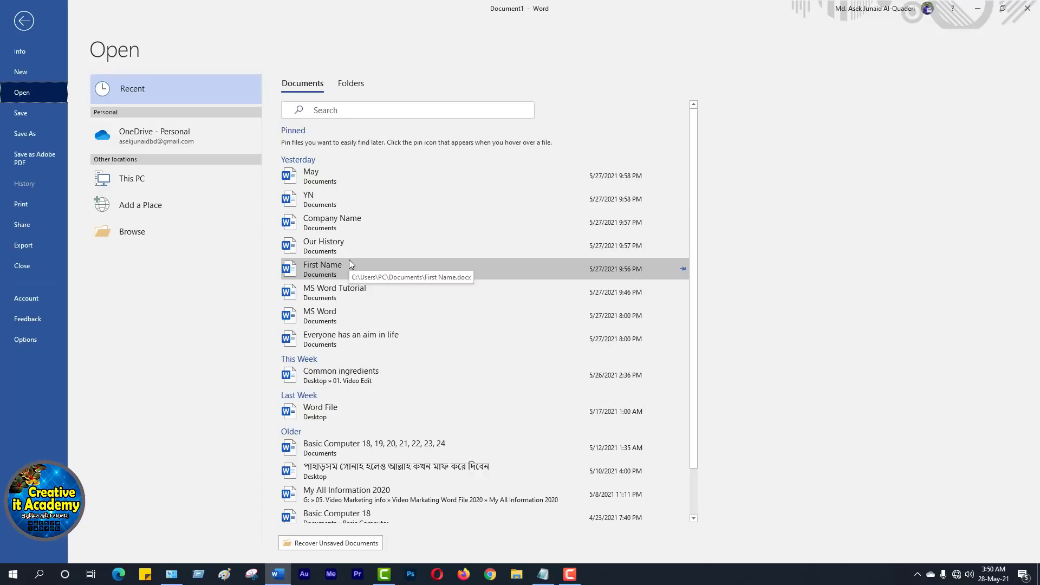
pyautogui.click(24, 21)
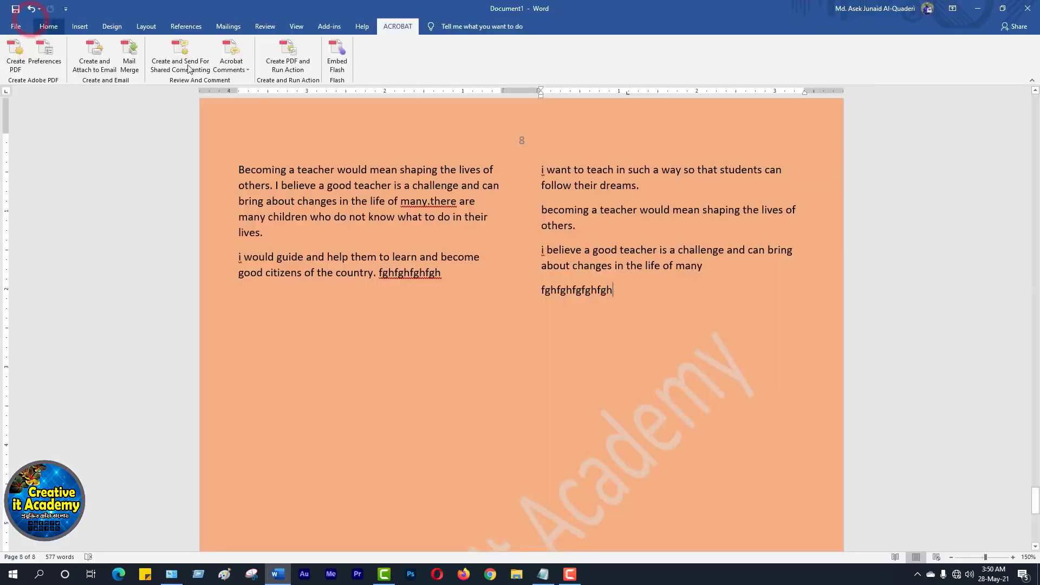
# Examine the save locations offered for the unsaved document, leave without saving and bring up the document's info page.
pyautogui.click(46, 28)
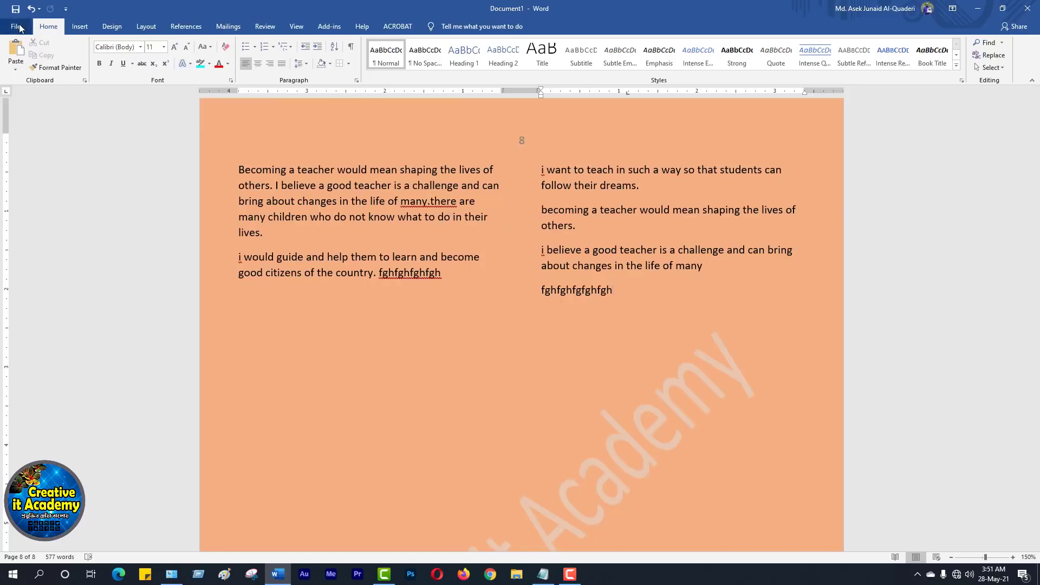
pyautogui.hotkey('ctrl', 's')
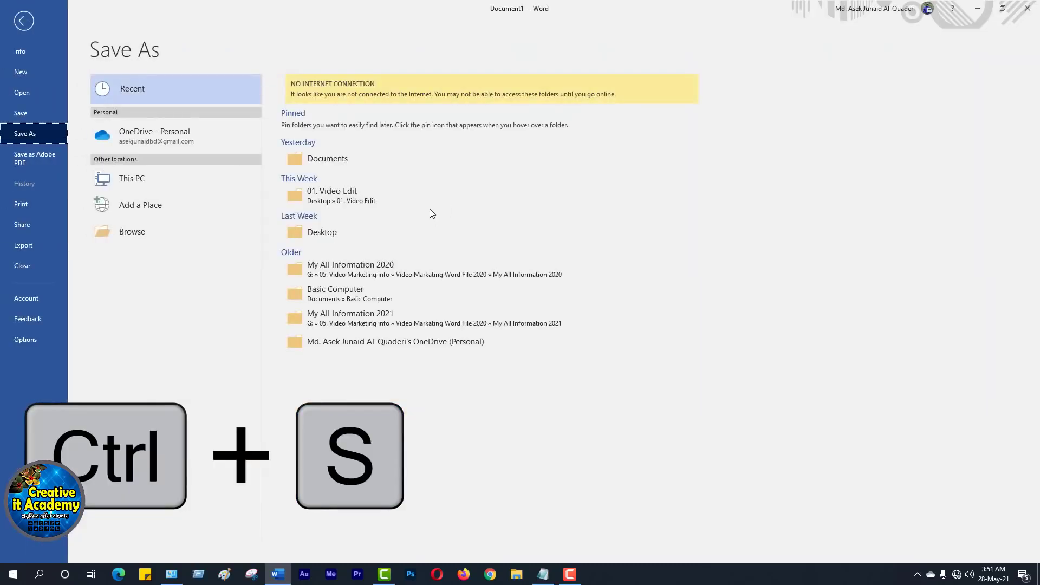
pyautogui.click(24, 21)
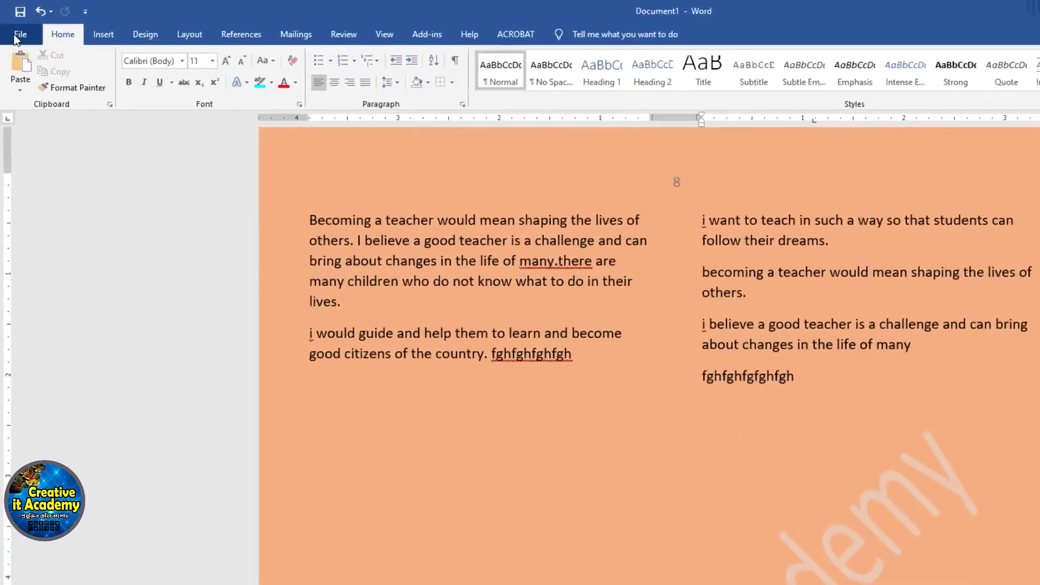
pyautogui.click(16, 26)
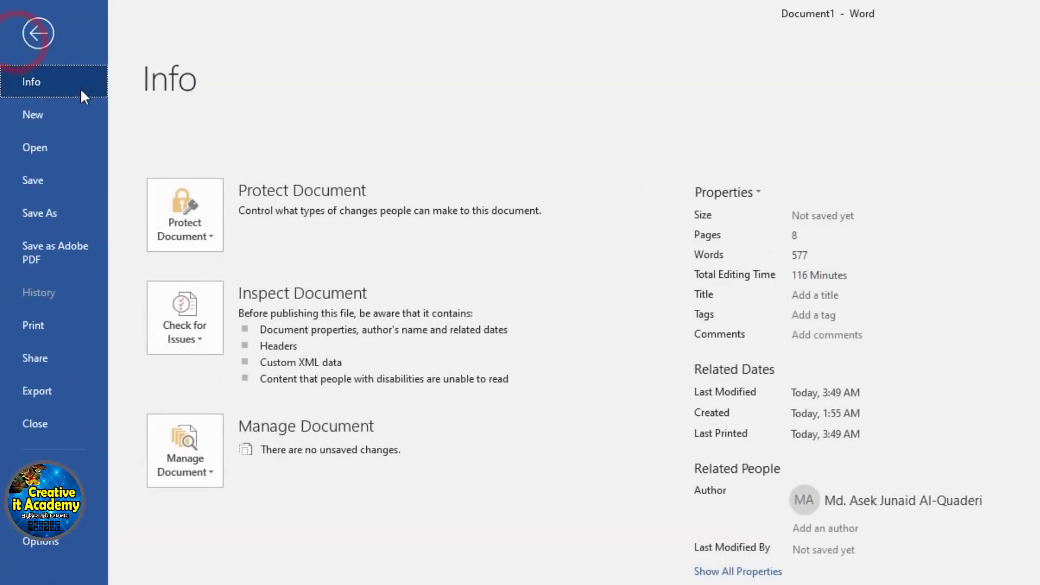
# Save the document in the Documents folder as MS Word Bangla Tutorial 2021 in Word Document format.
pyautogui.click(44, 181)
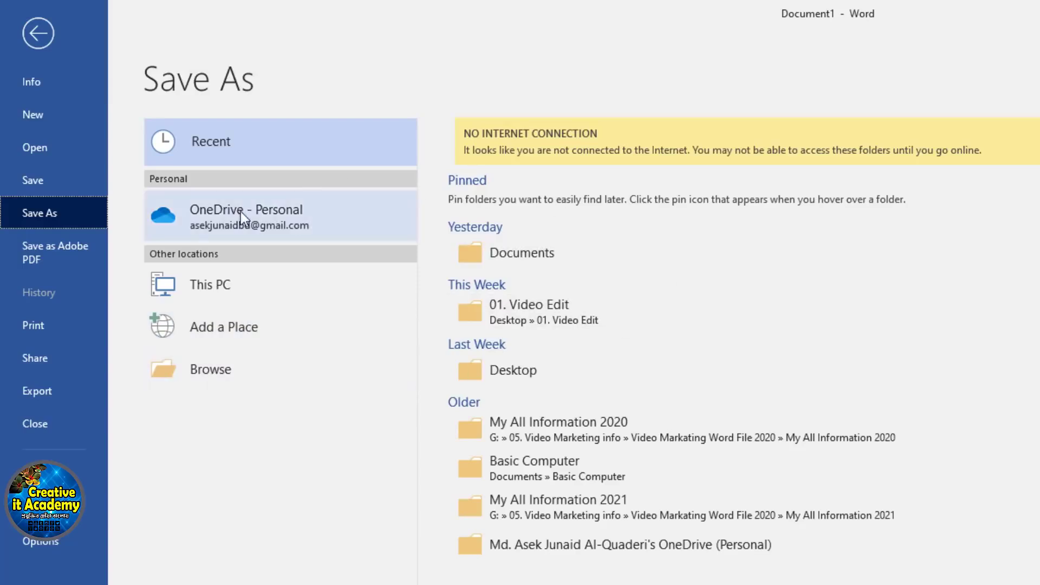
pyautogui.click(209, 374)
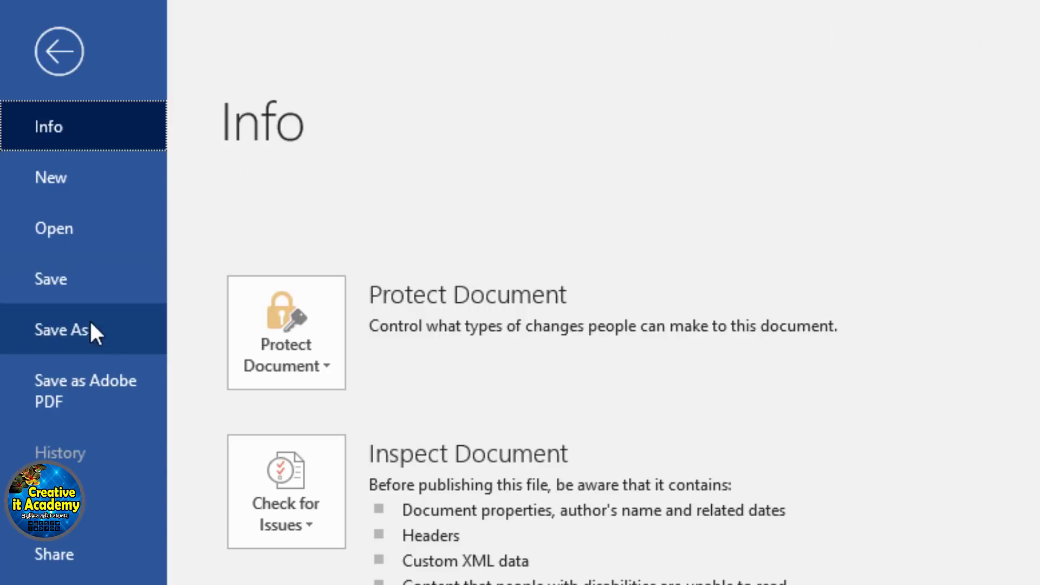
# Save a copy of the document in the Documents folder as MS Word Bangla Tutorial 2021 02 in Word Document format.
pyautogui.click(64, 329)
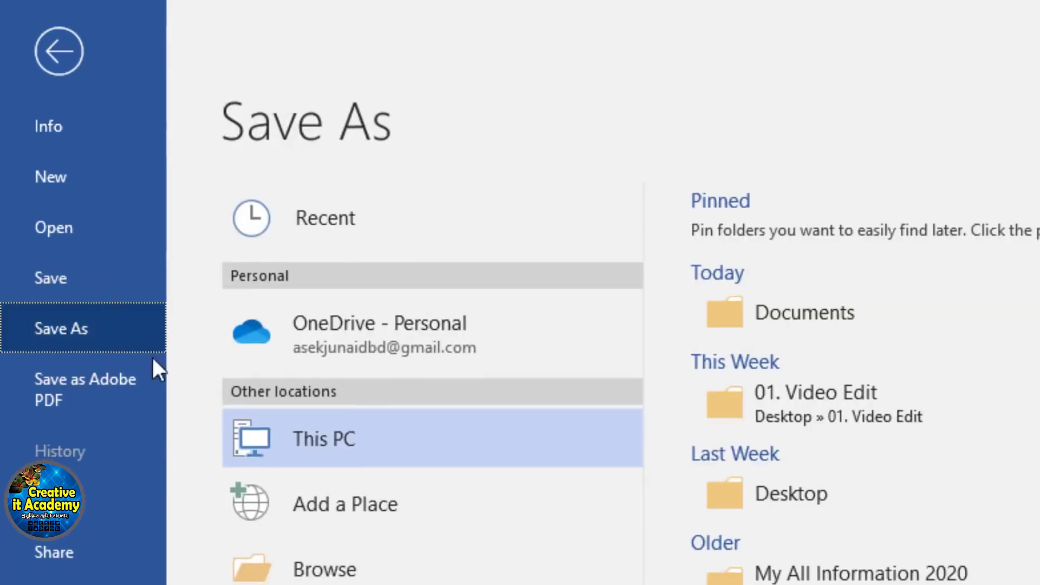
pyautogui.click(279, 502)
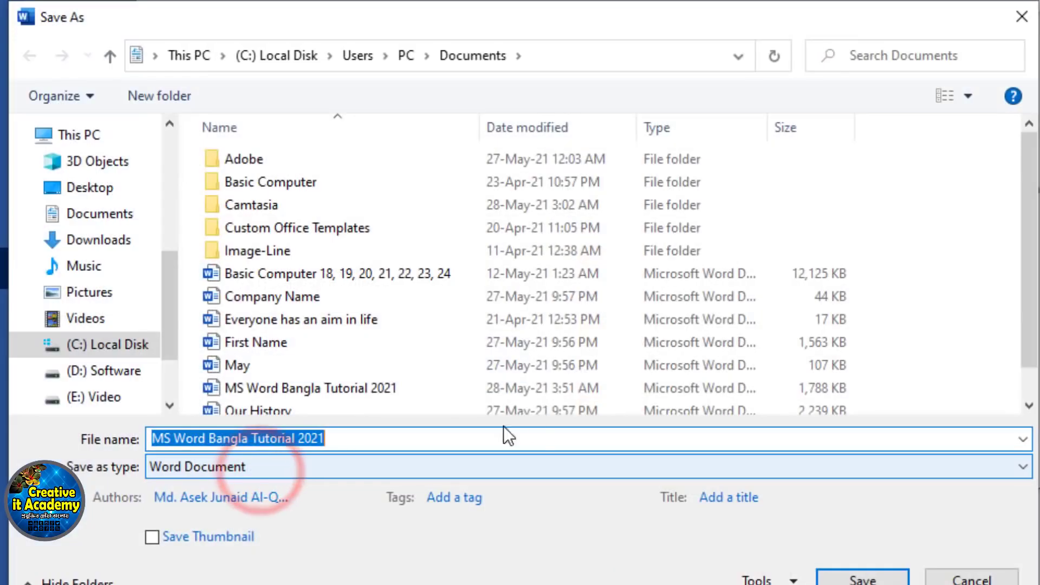
pyautogui.click(404, 442)
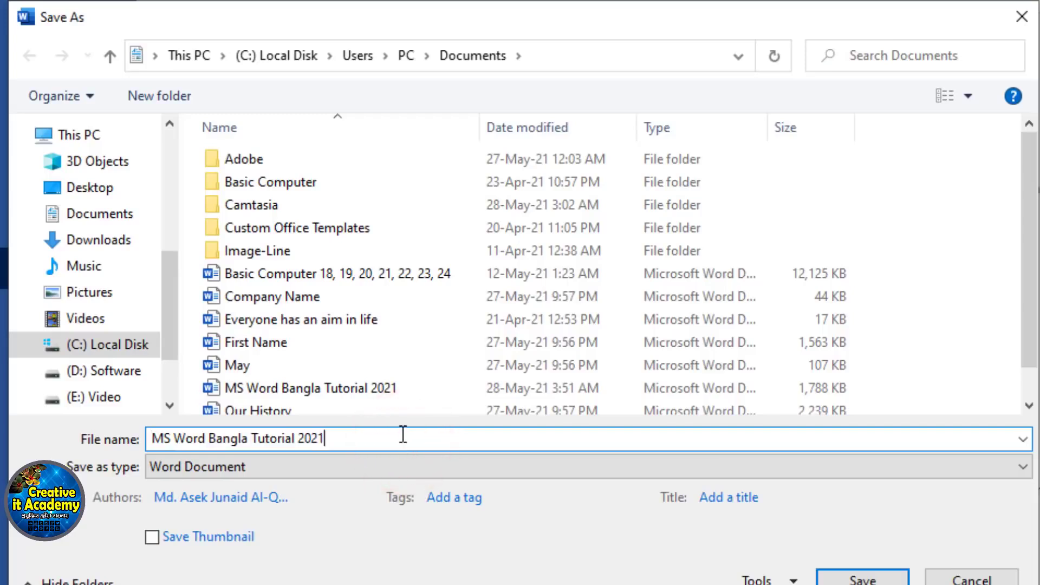
pyautogui.write('01')
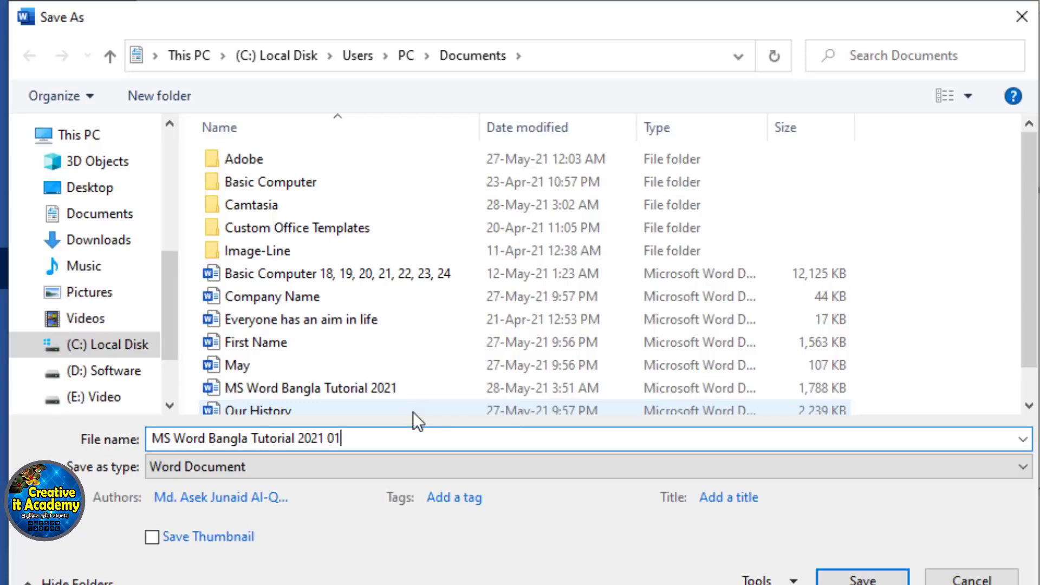
pyautogui.press('BackSpace')
pyautogui.write('2')
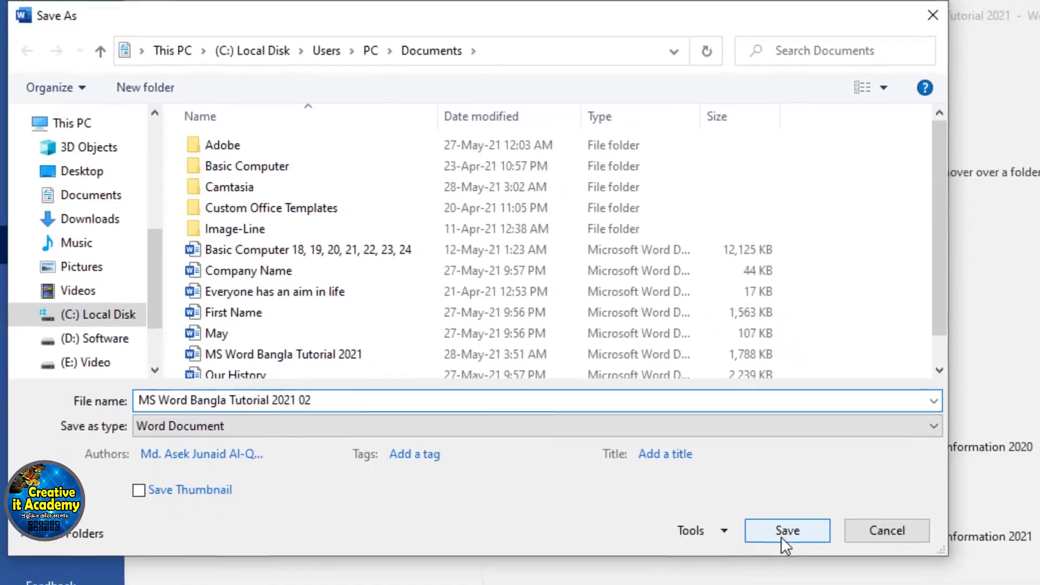
pyautogui.click(826, 571)
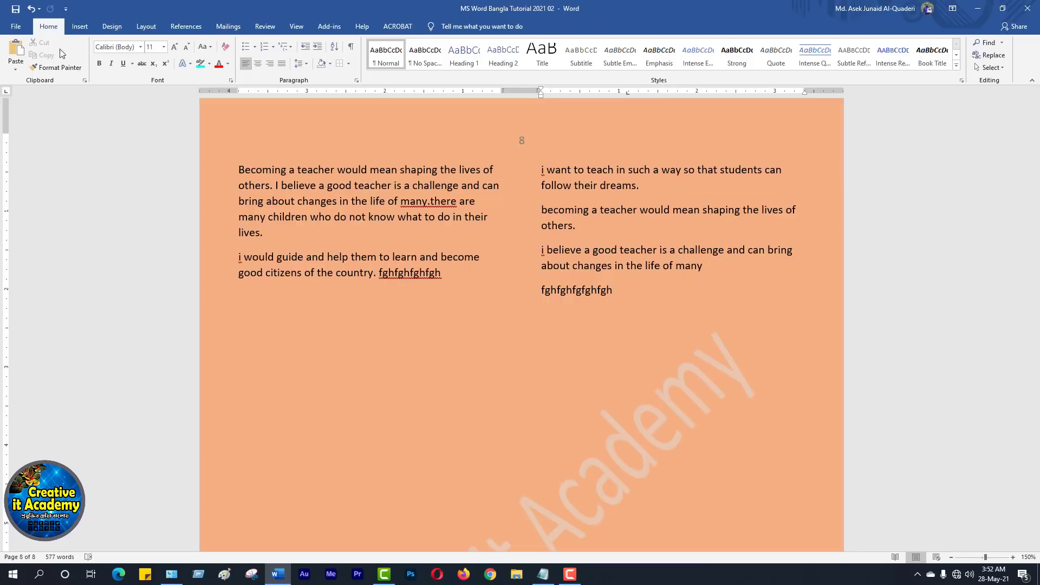
# Look over the available printers and print one copy of all pages with the Adobe PDF printer.
pyautogui.click(16, 27)
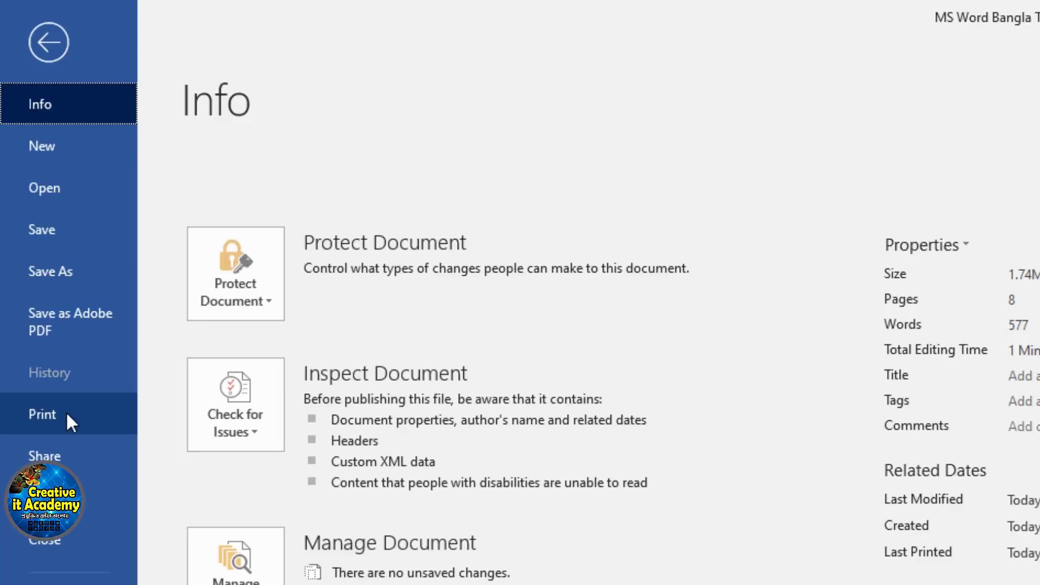
pyautogui.click(67, 416)
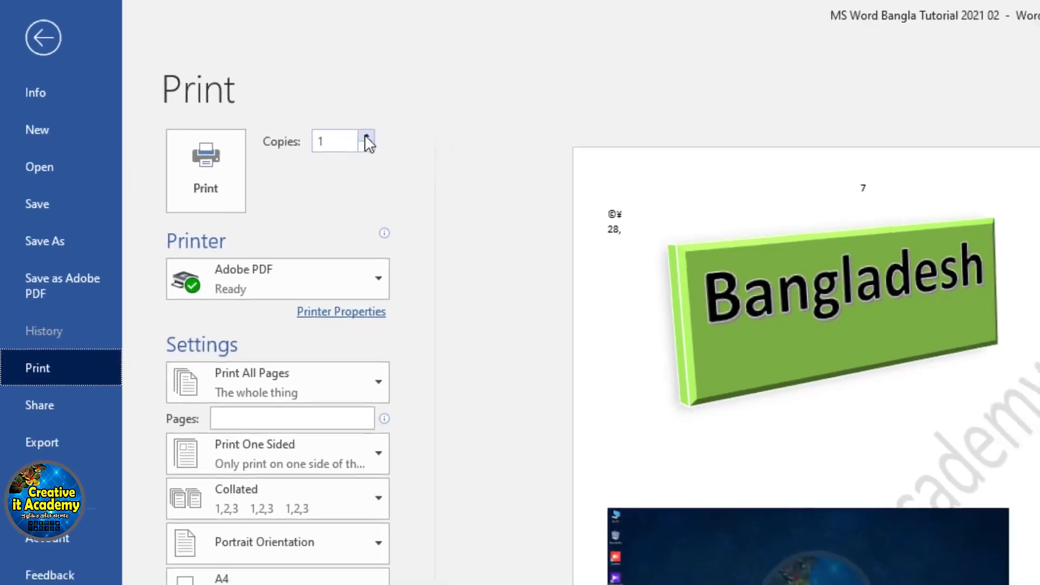
pyautogui.click(394, 145)
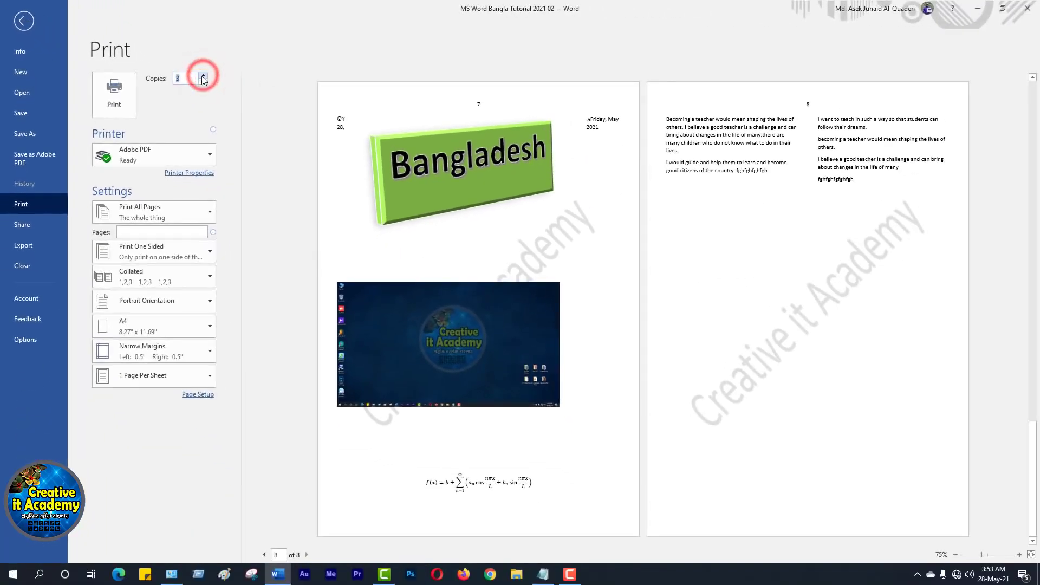
pyautogui.click(203, 82)
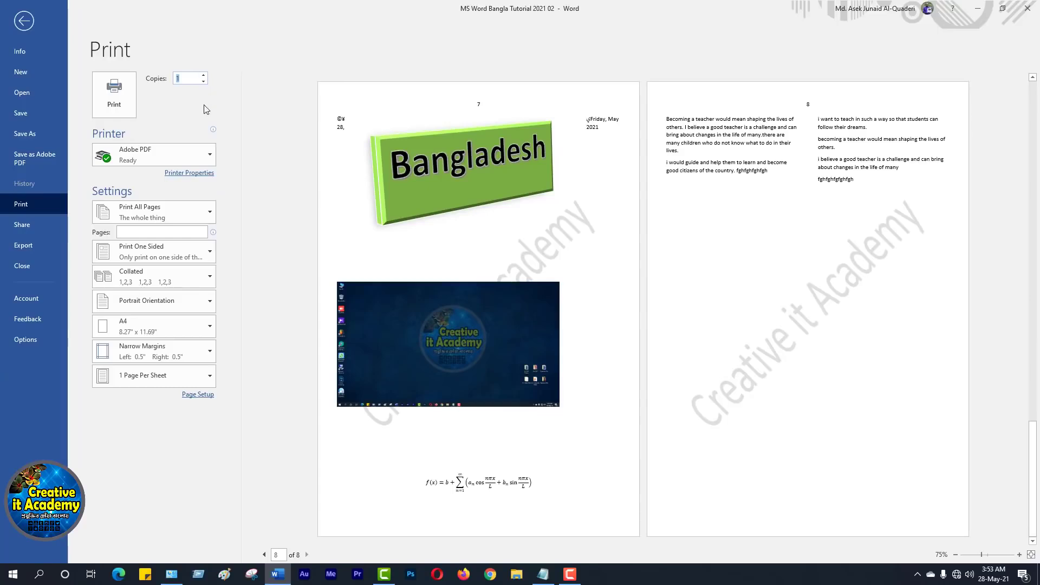
pyautogui.click(209, 156)
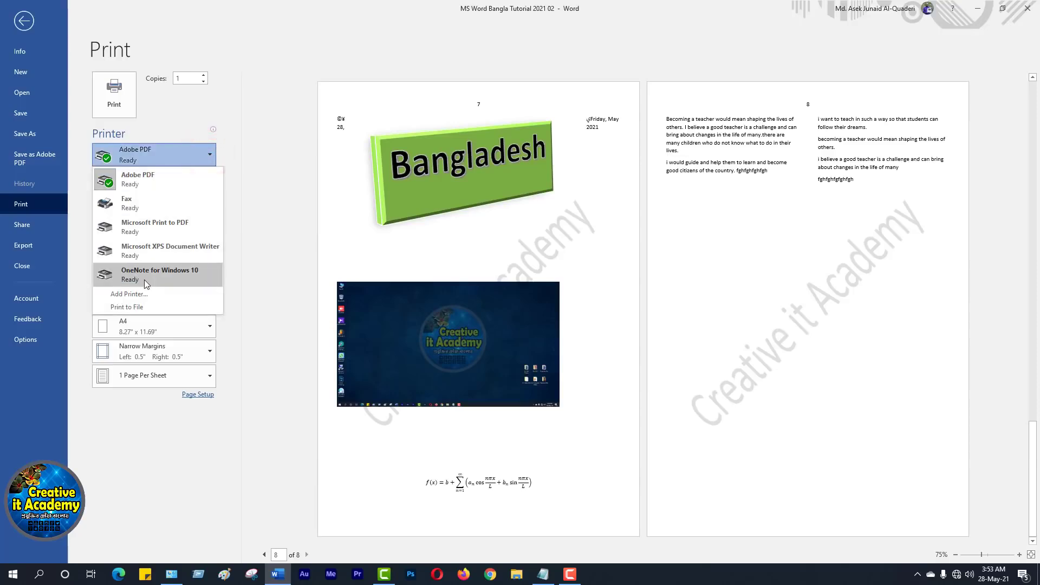
pyautogui.click(204, 106)
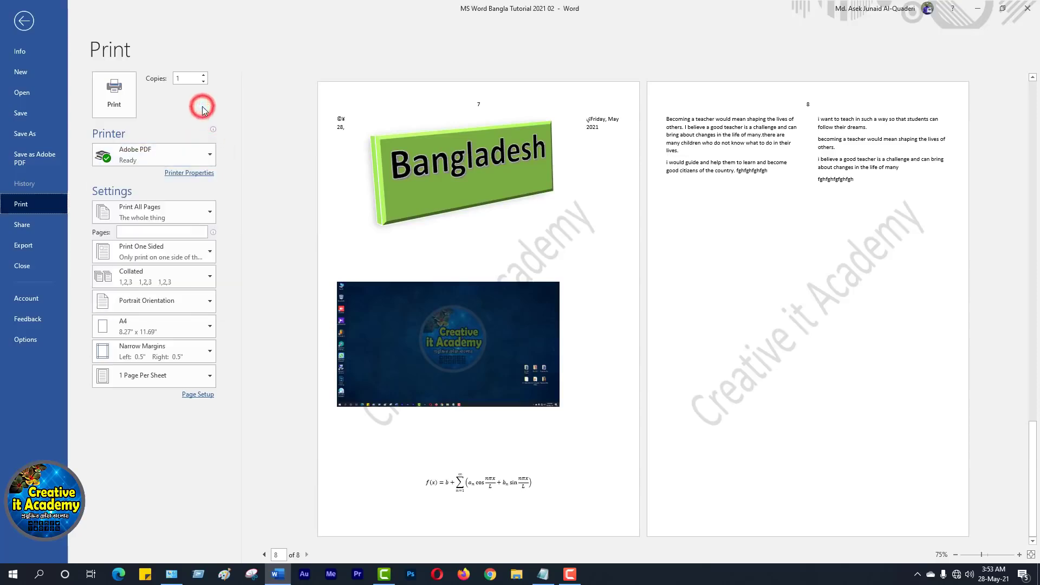
pyautogui.click(114, 95)
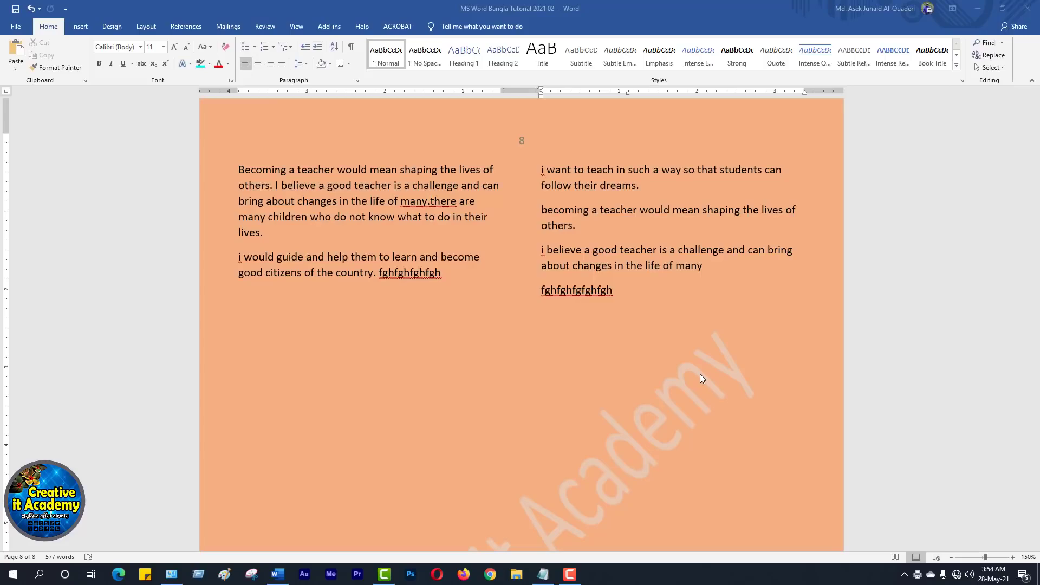
# Look over the remaining file commands, return to the document and review its pages from the end back towards the beginning.
pyautogui.scroll(5, 700, 379)
pyautogui.click(16, 26)
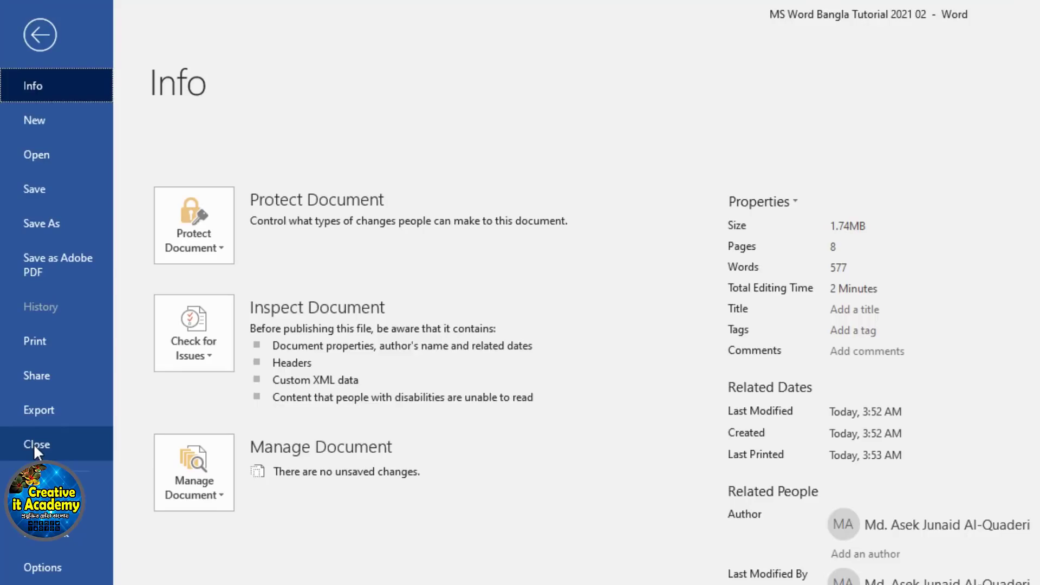
pyautogui.click(42, 33)
pyautogui.scroll(5, 926, 305)
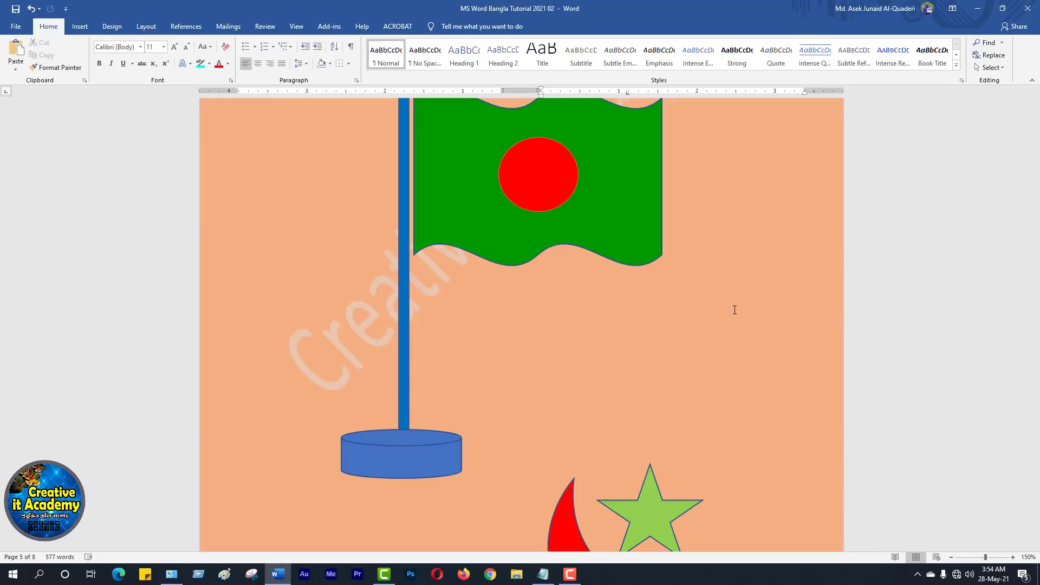
pyautogui.scroll(10, 726, 301)
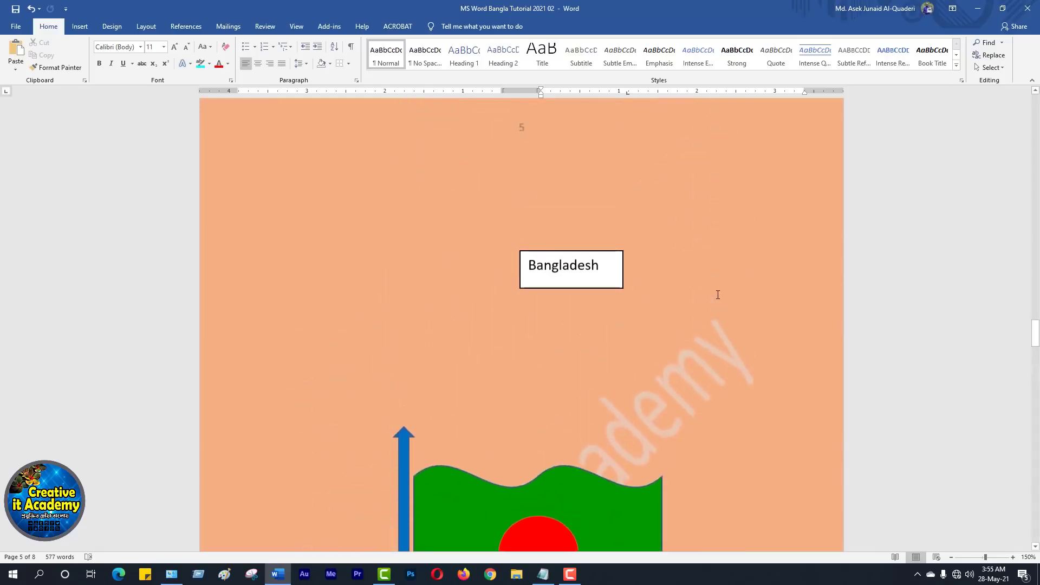
pyautogui.scroll(10, 718, 293)
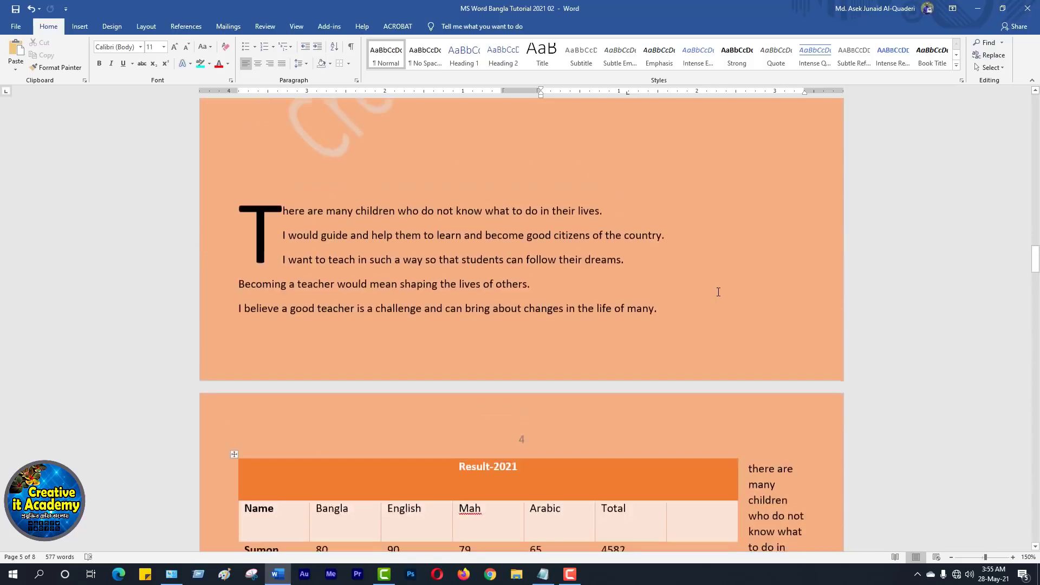